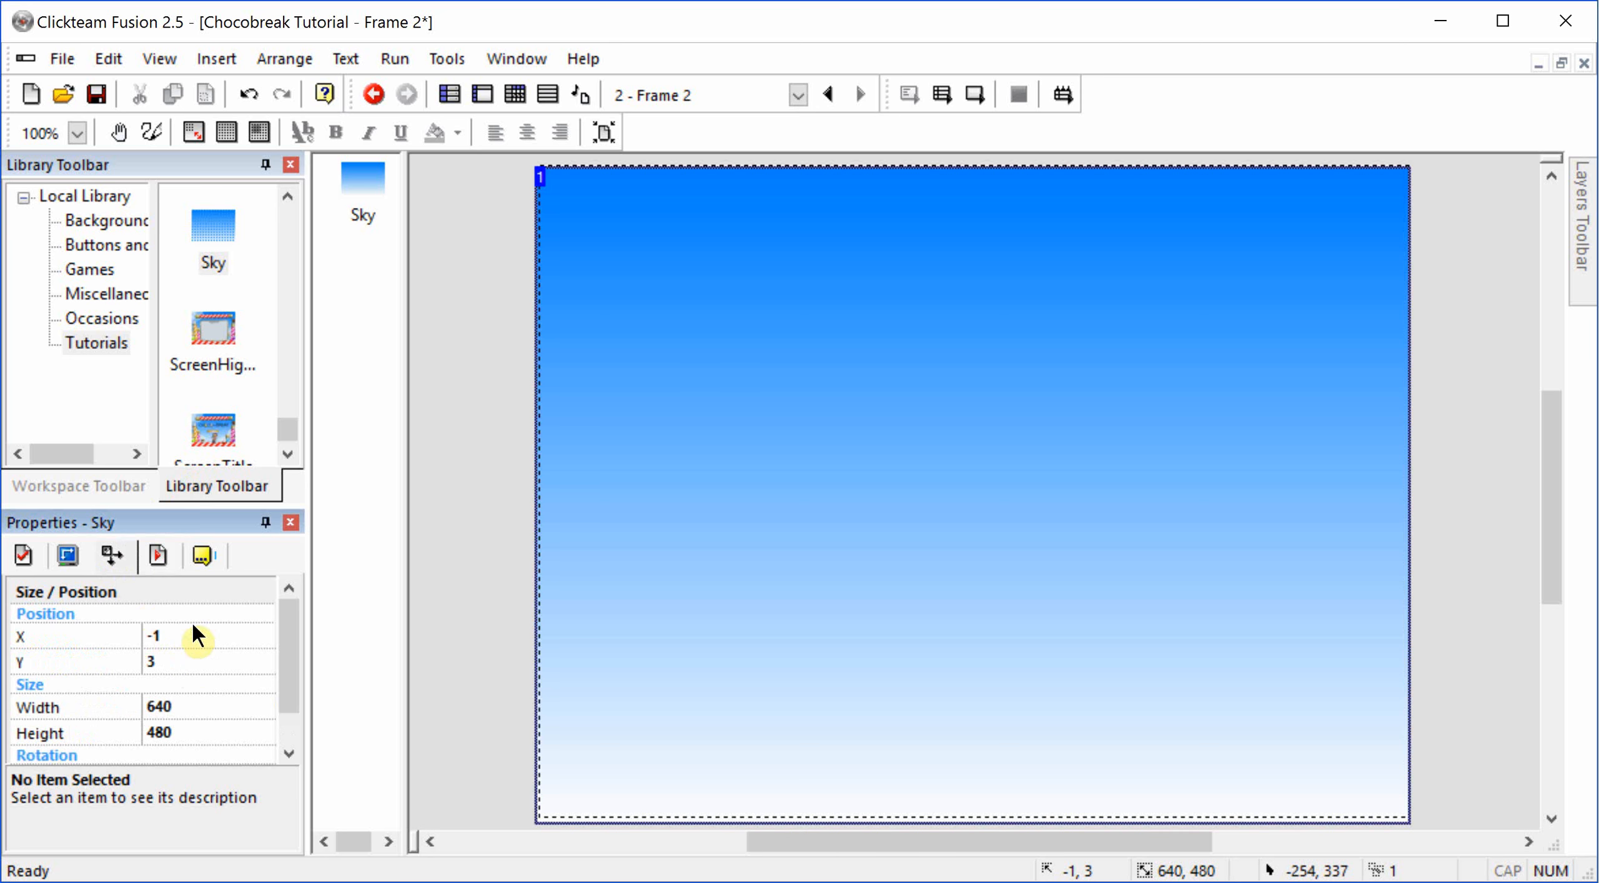
Step: Set the Sky background's position to X 0 and Y 0
left_click(198, 636)
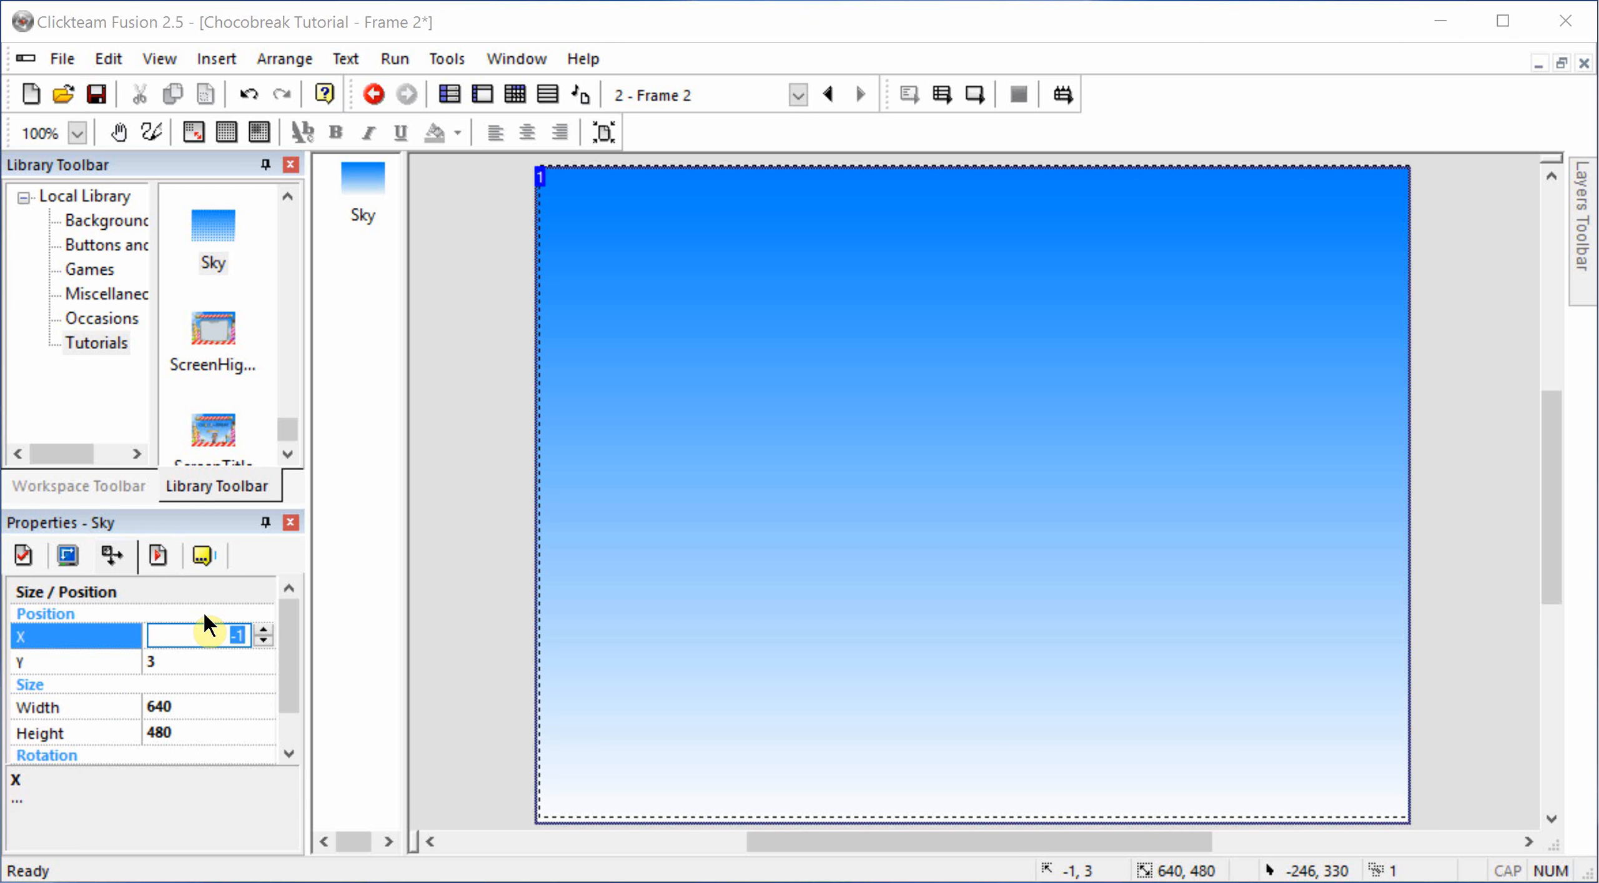
type("0")
key("Tab")
type("0")
key("Tab")
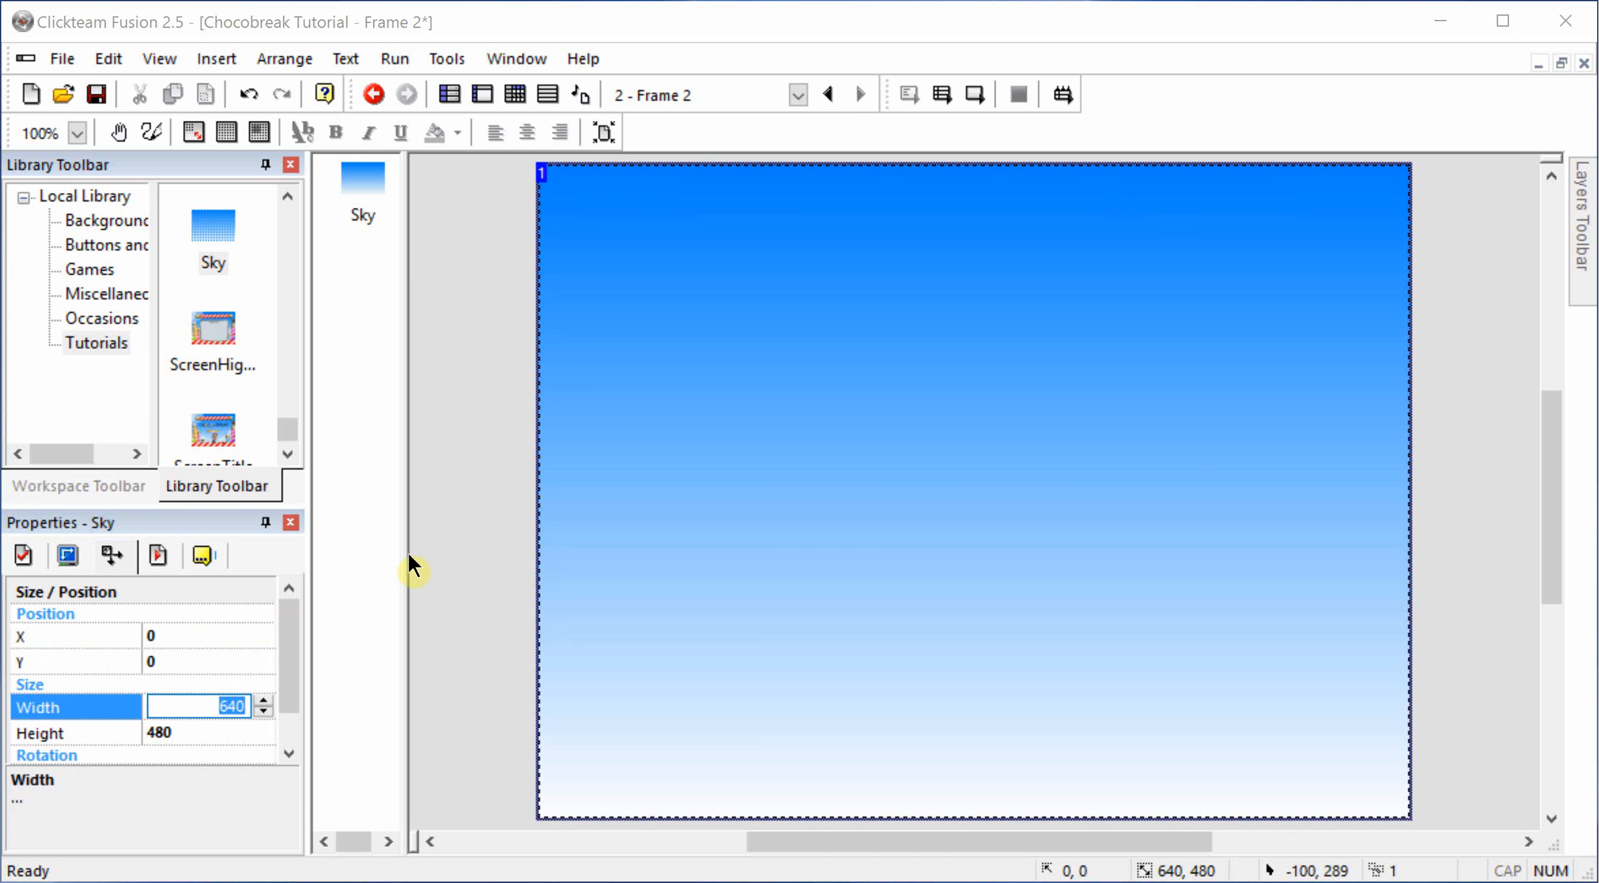
left_click(437, 525)
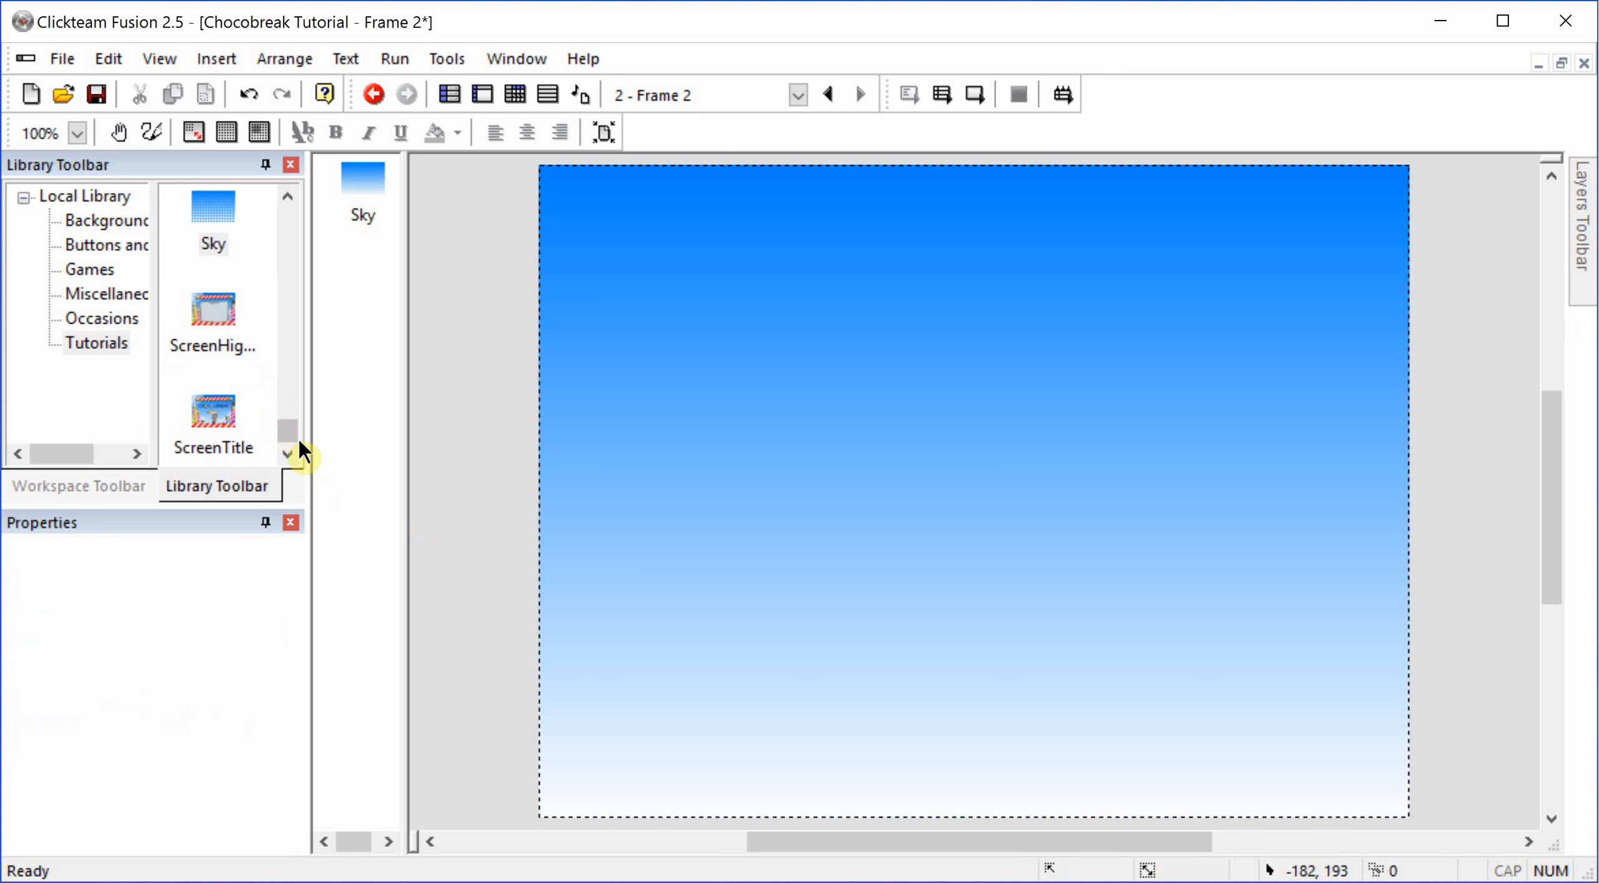
Step: Add the pink and green vertical sugar sticks and the red SugarHorizontal stick from the Tutorials library to the frame
left_click_drag(289, 436, 562, 429)
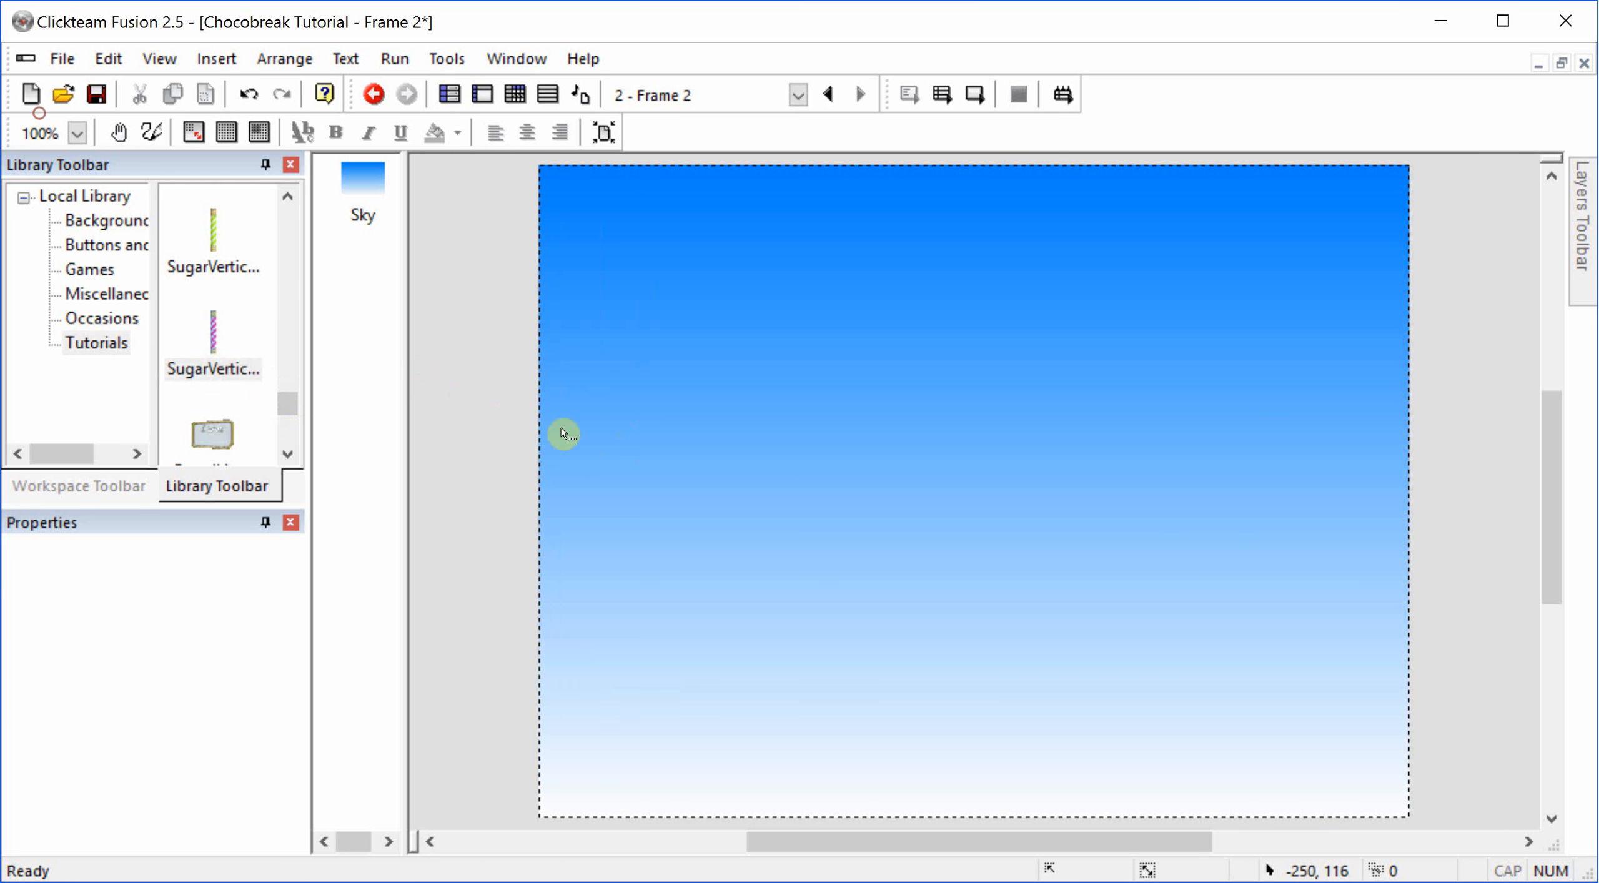
left_click_drag(231, 215, 831, 384)
scroll(197, 324, "up", 3)
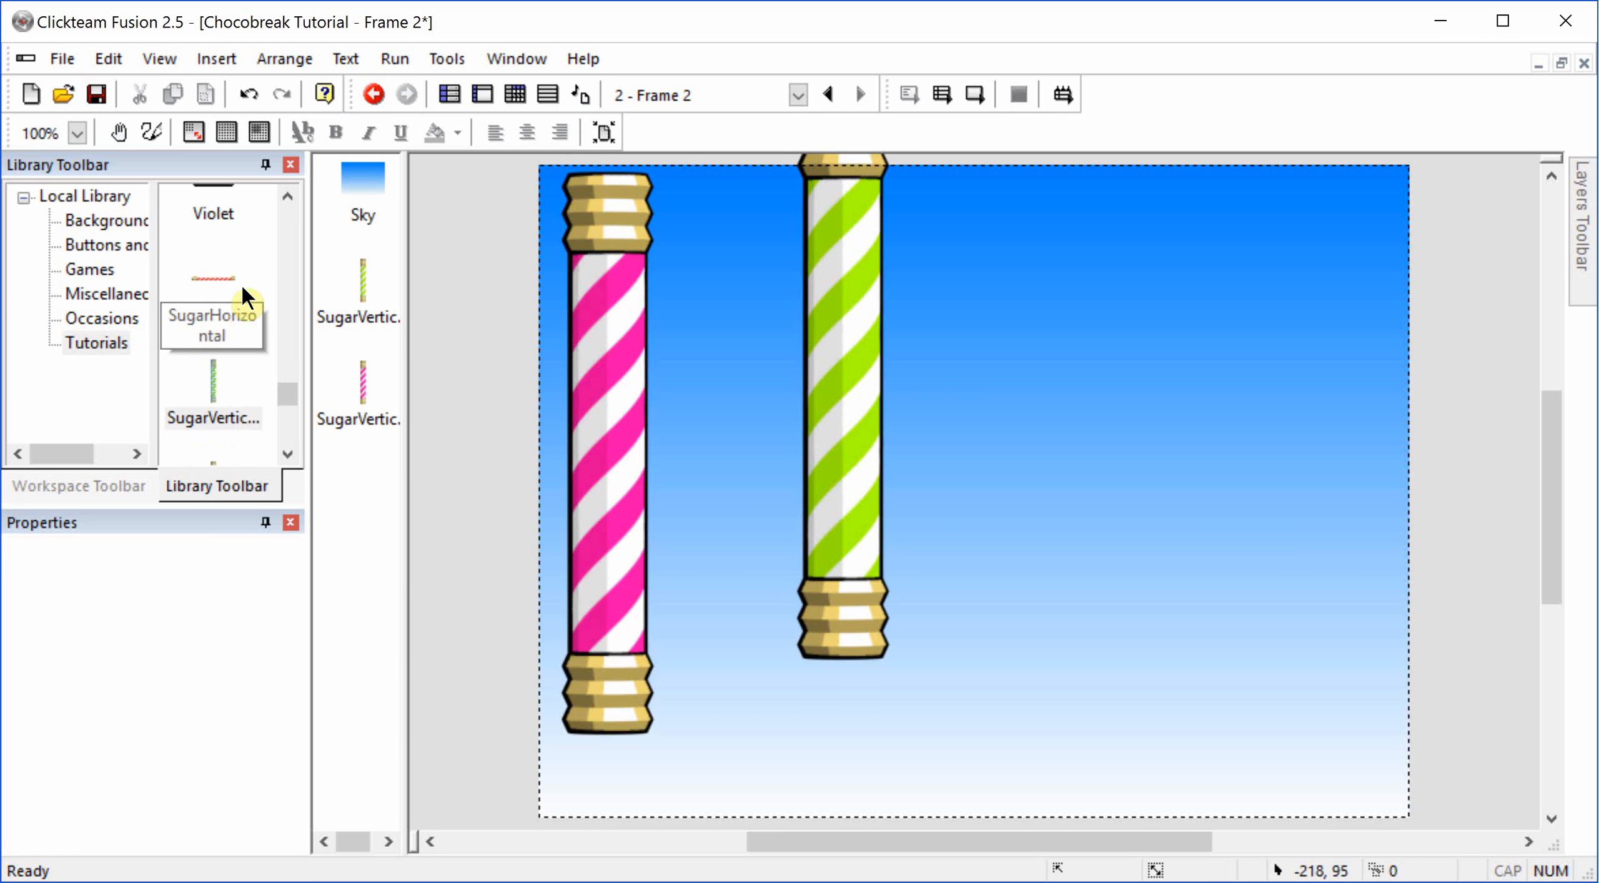
left_click_drag(260, 275, 853, 282)
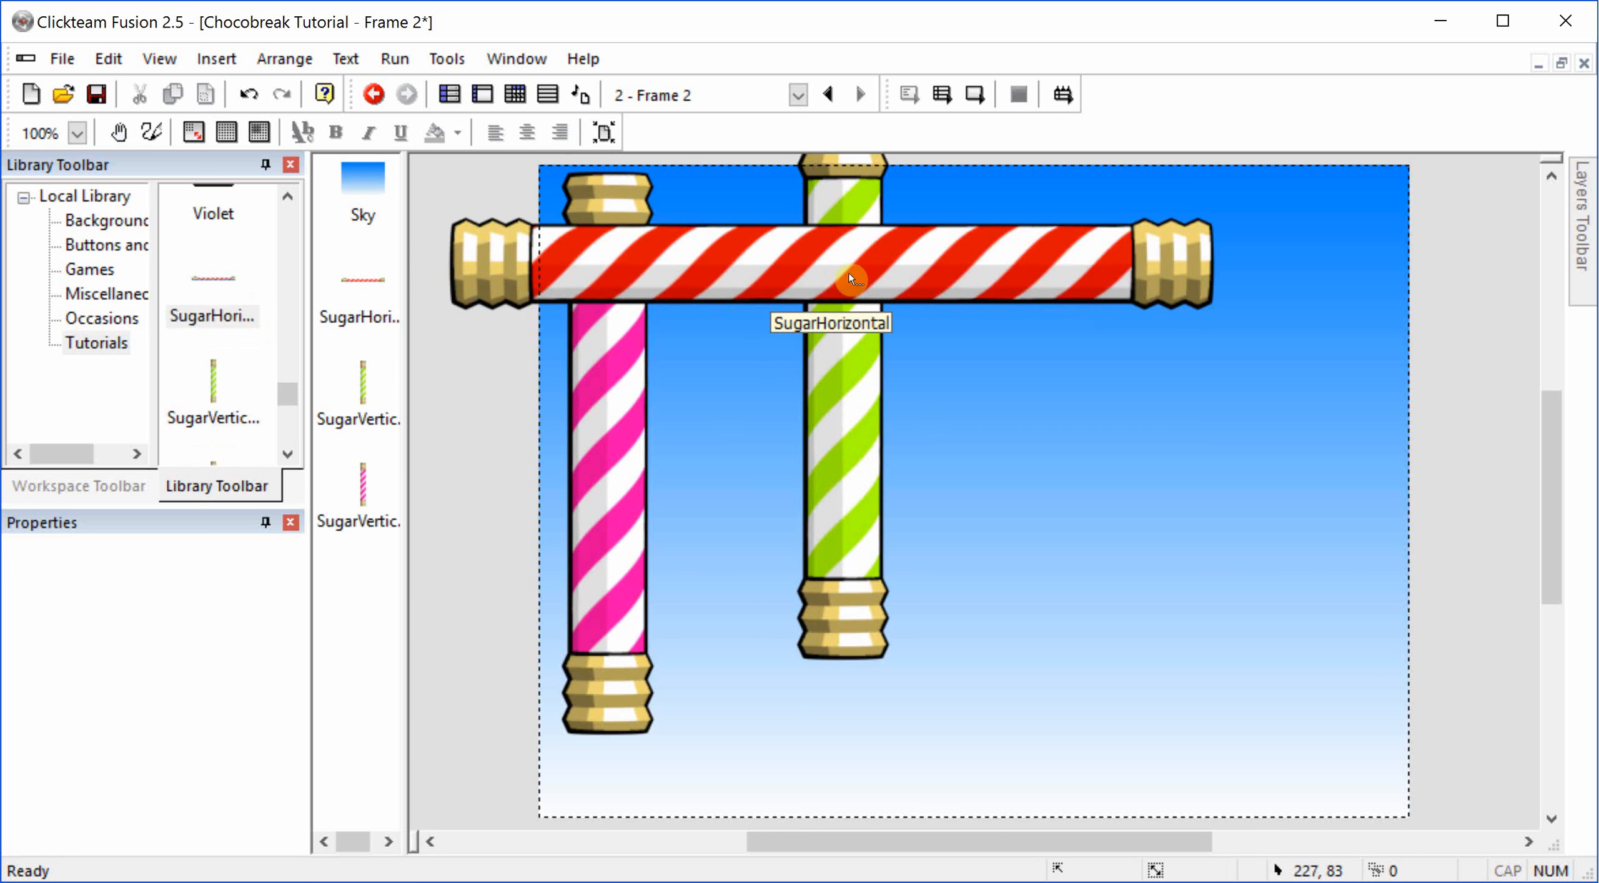
Step: Move the pink vertical stick to the frame's lower-left corner and align it with the left of the frame
scroll(915, 340, "down", 1)
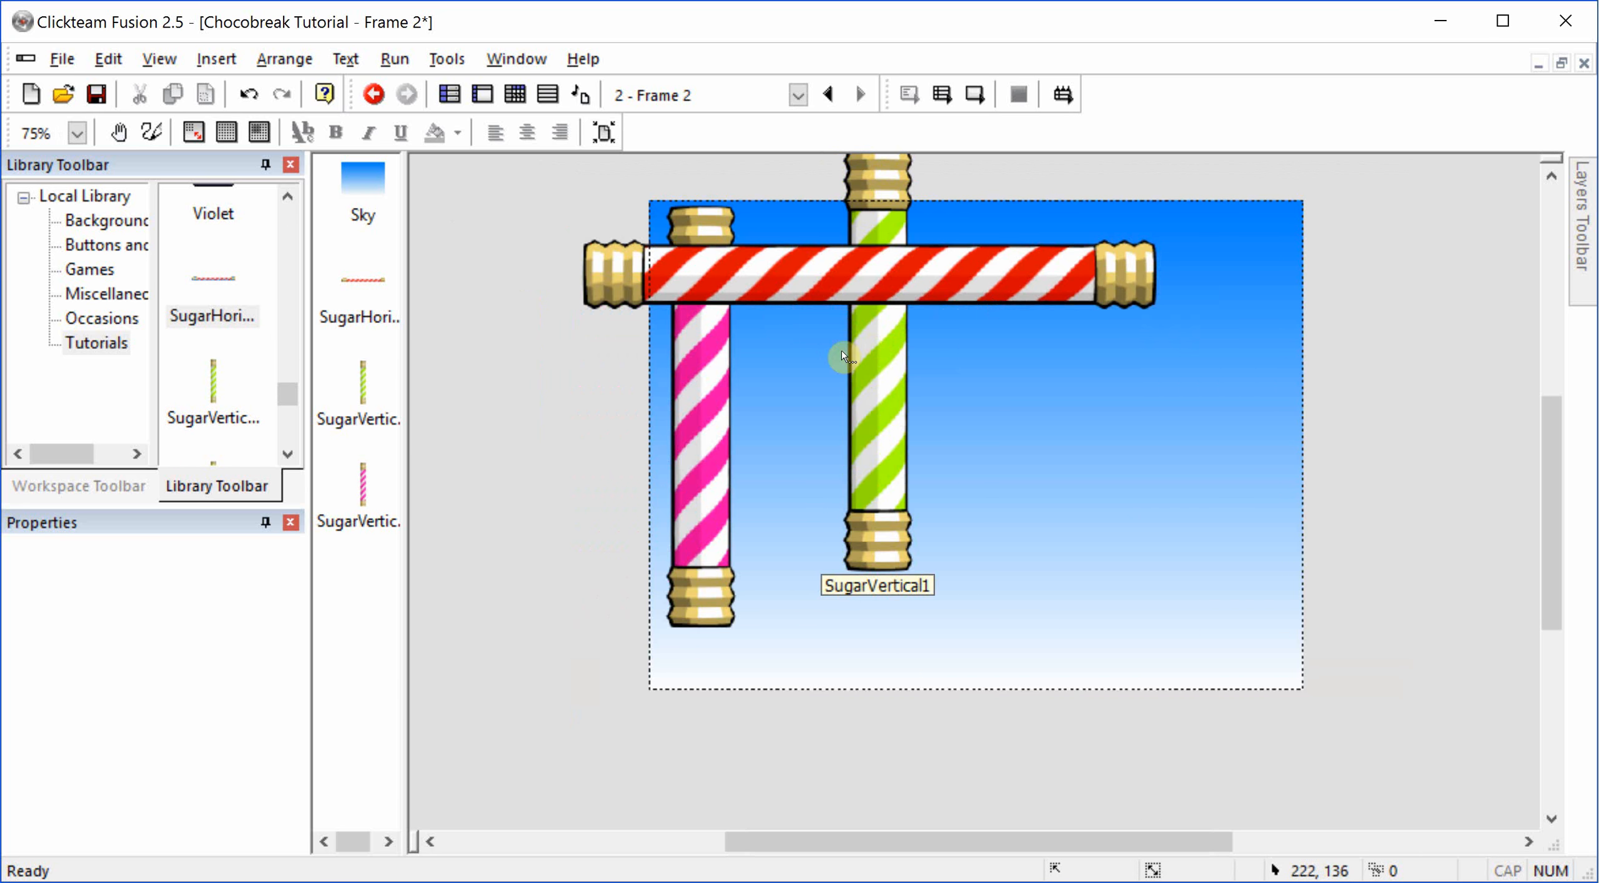
left_click(667, 409)
left_click_drag(666, 409, 657, 455)
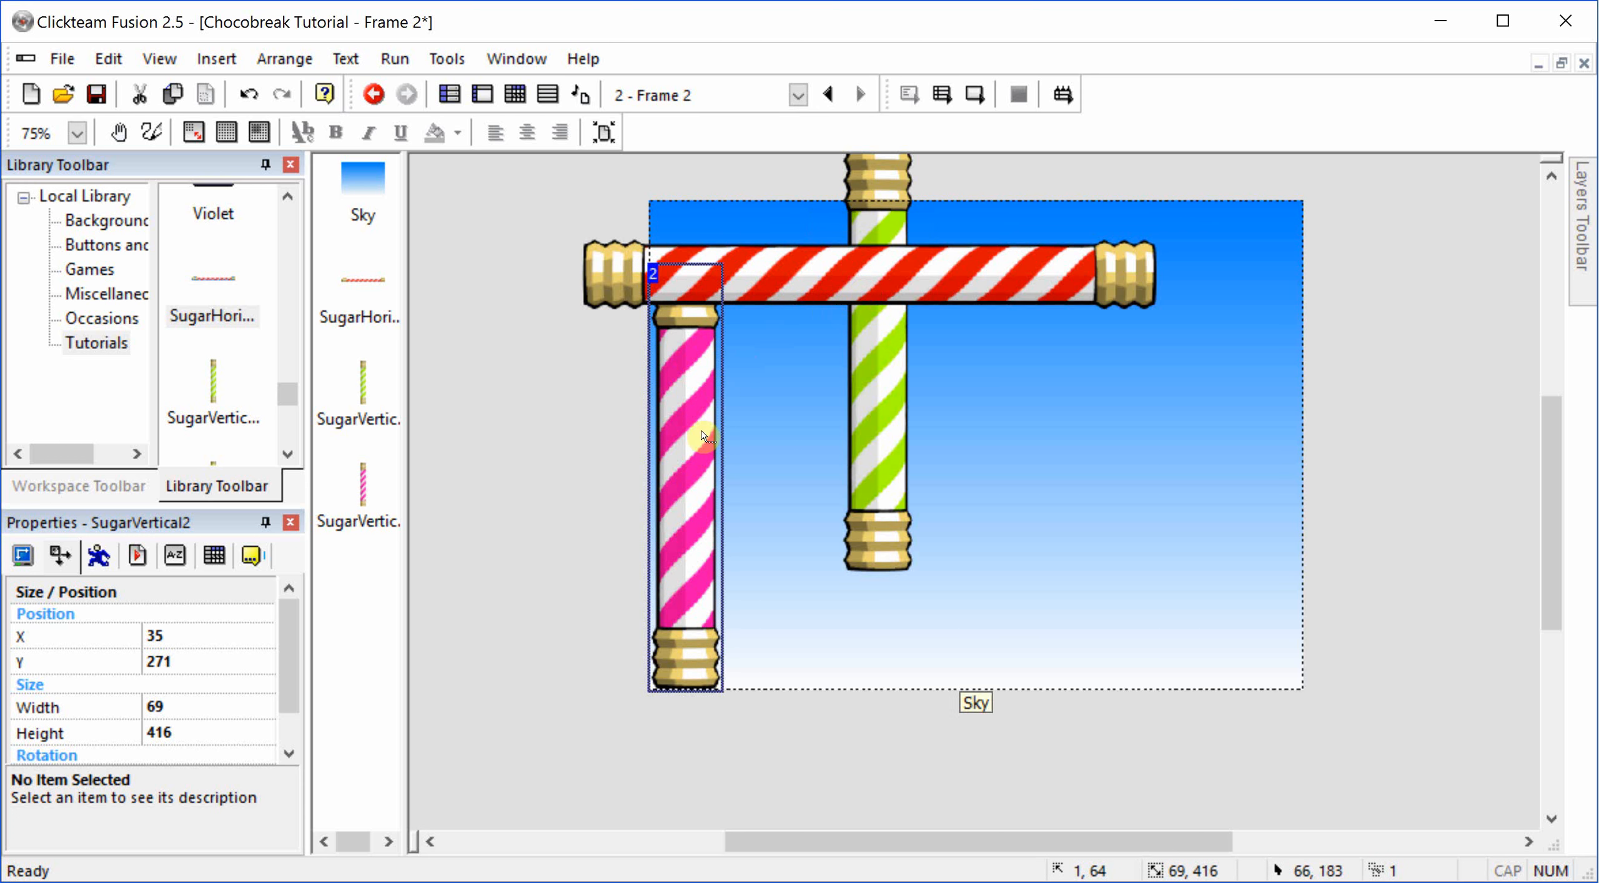
right_click(689, 448)
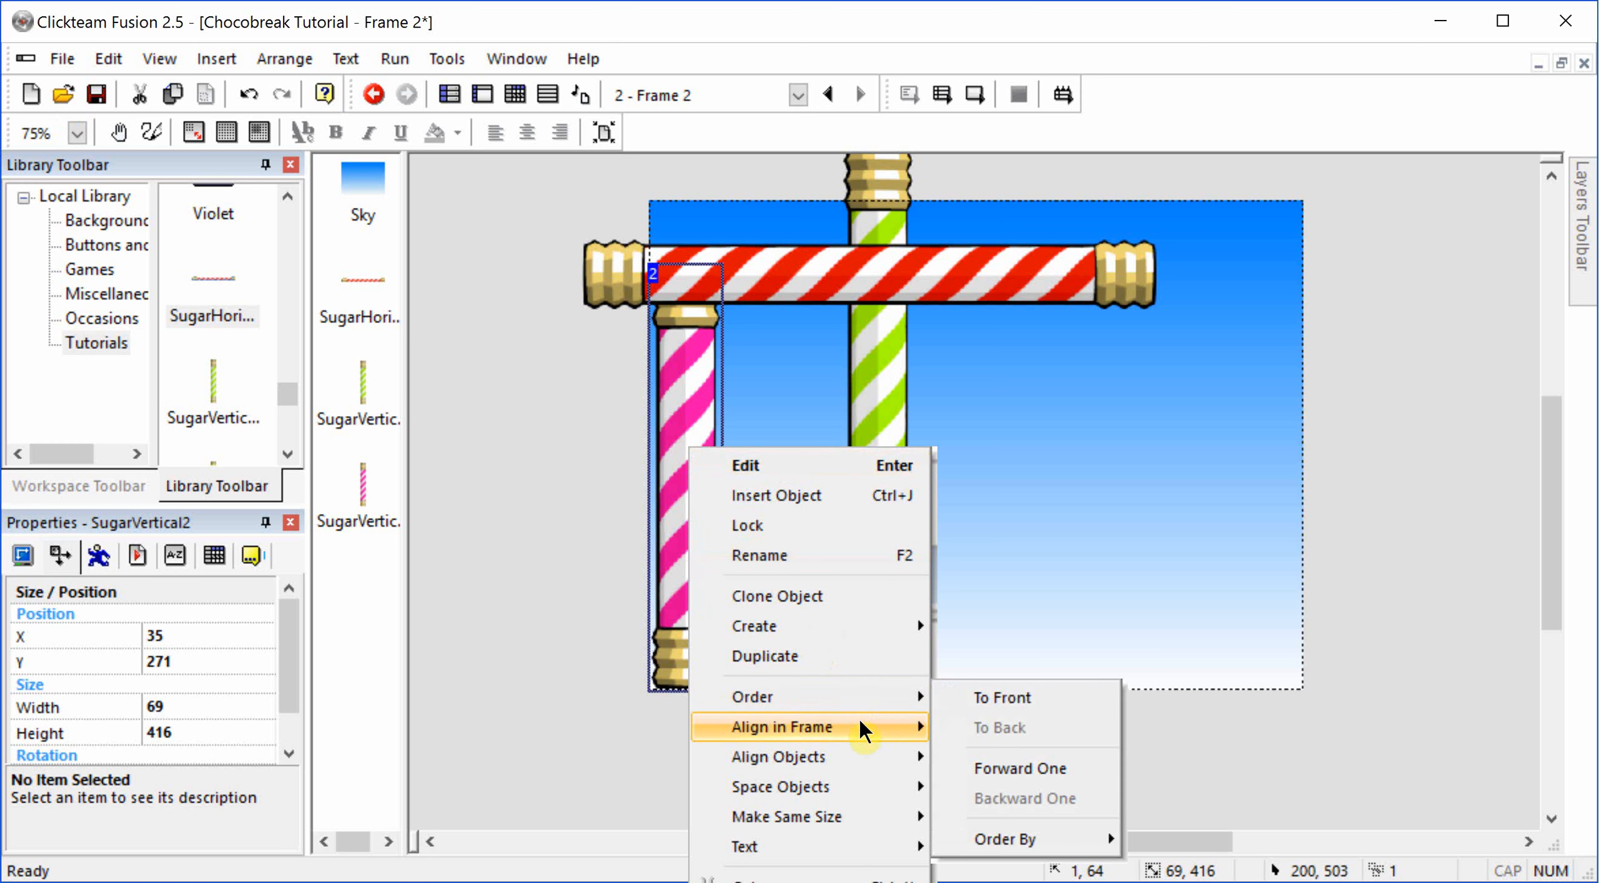
mouse_move(862, 725)
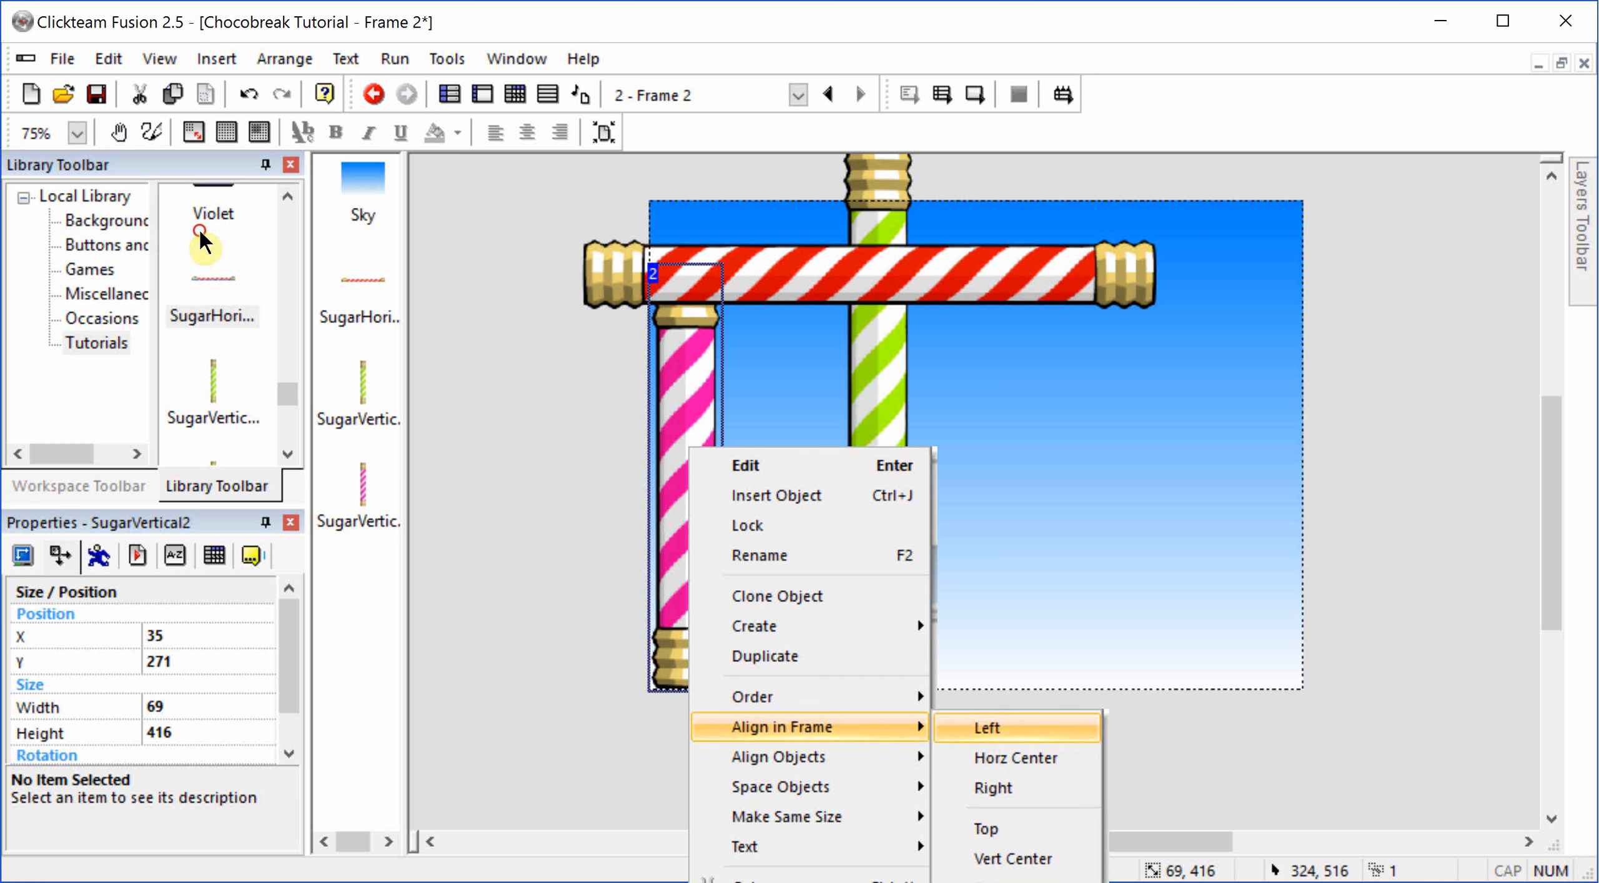
left_click(981, 728)
Step: Align the green vertical stick with the right of the frame
right_click(881, 463)
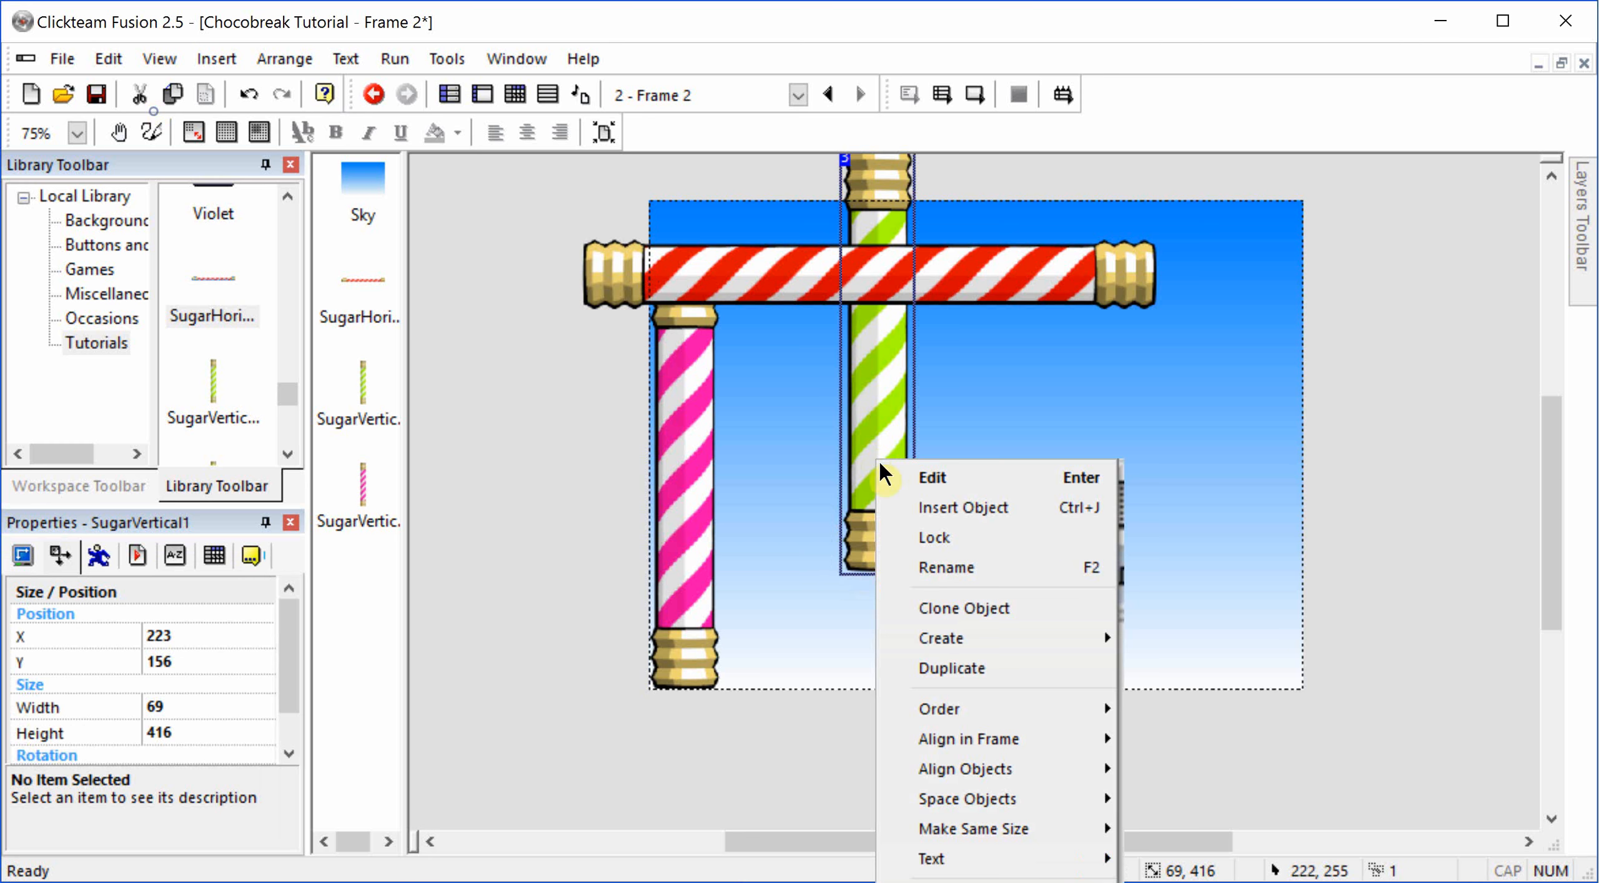
mouse_move(1010, 736)
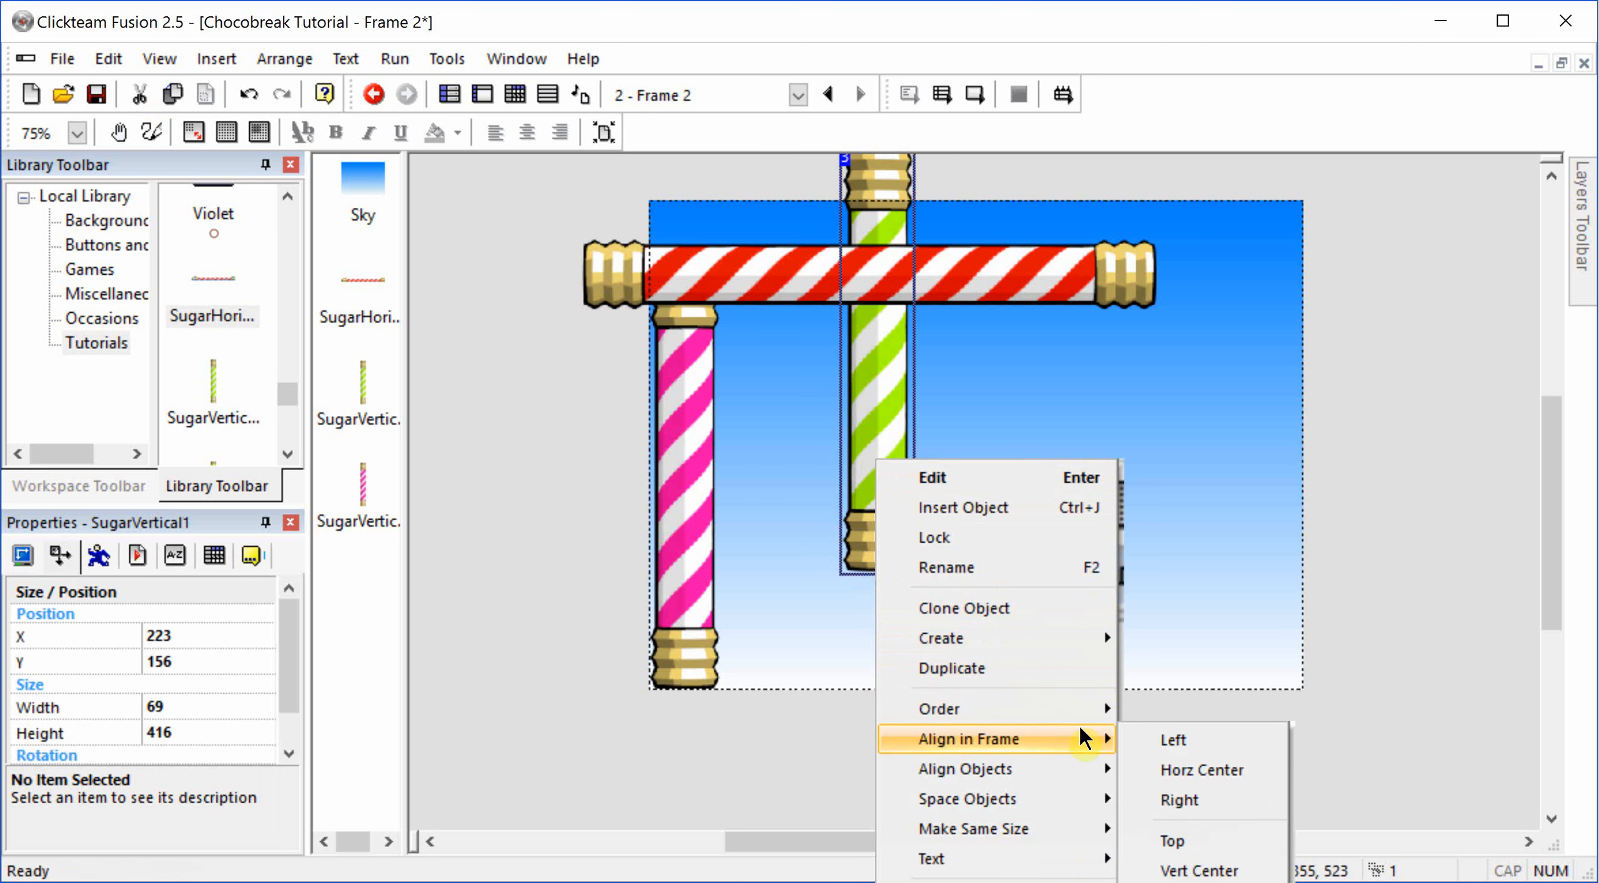
left_click(1157, 802)
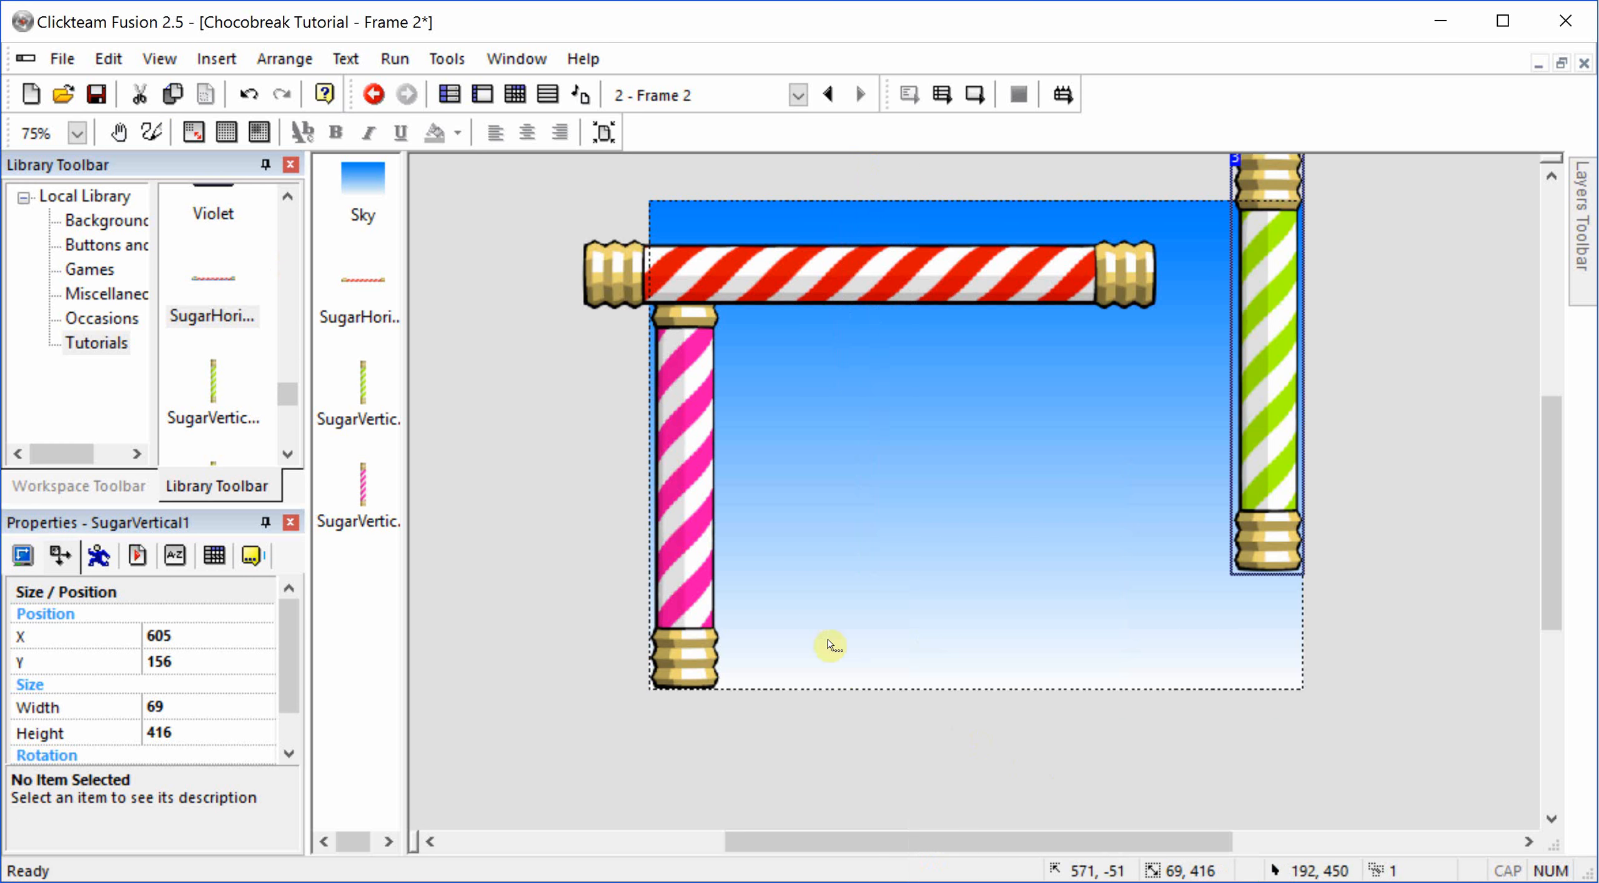
right_click(696, 570)
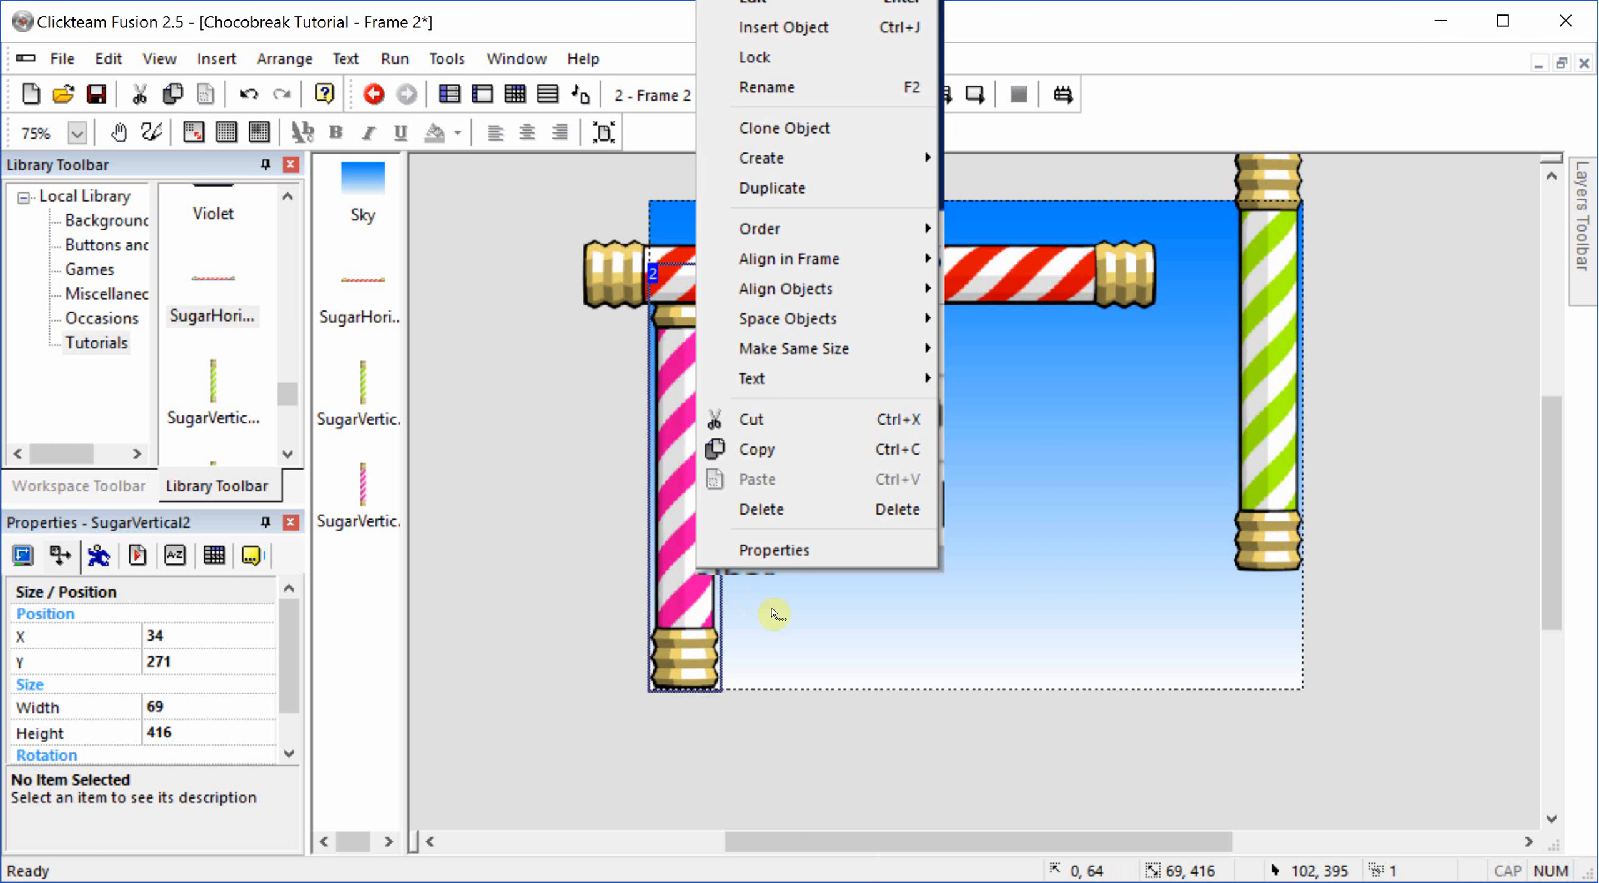
left_click(1378, 375)
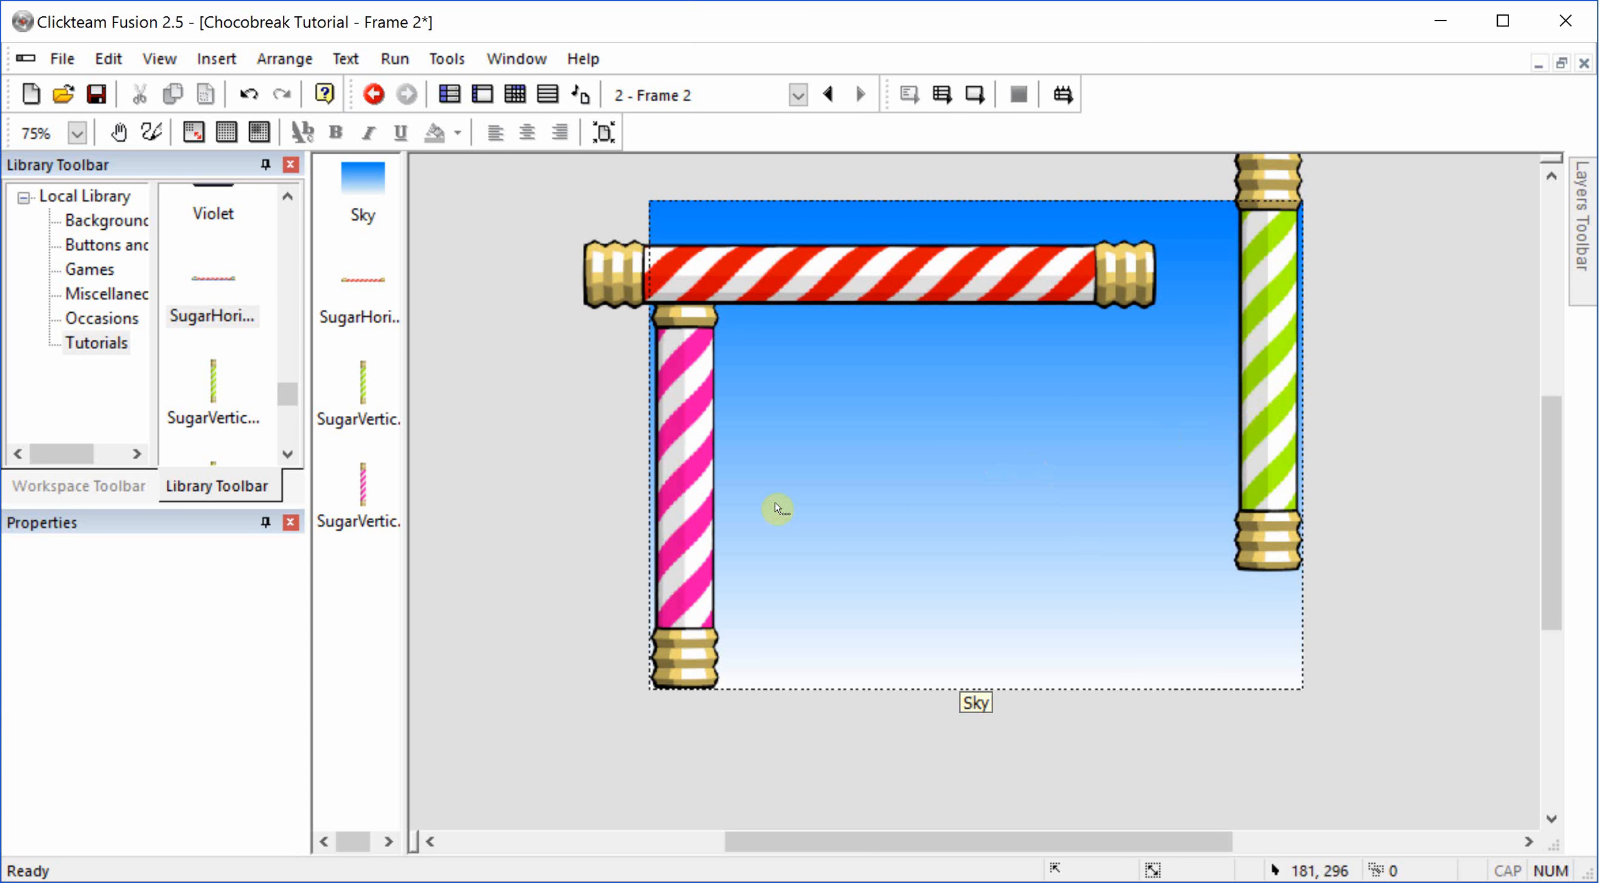
left_click(701, 523)
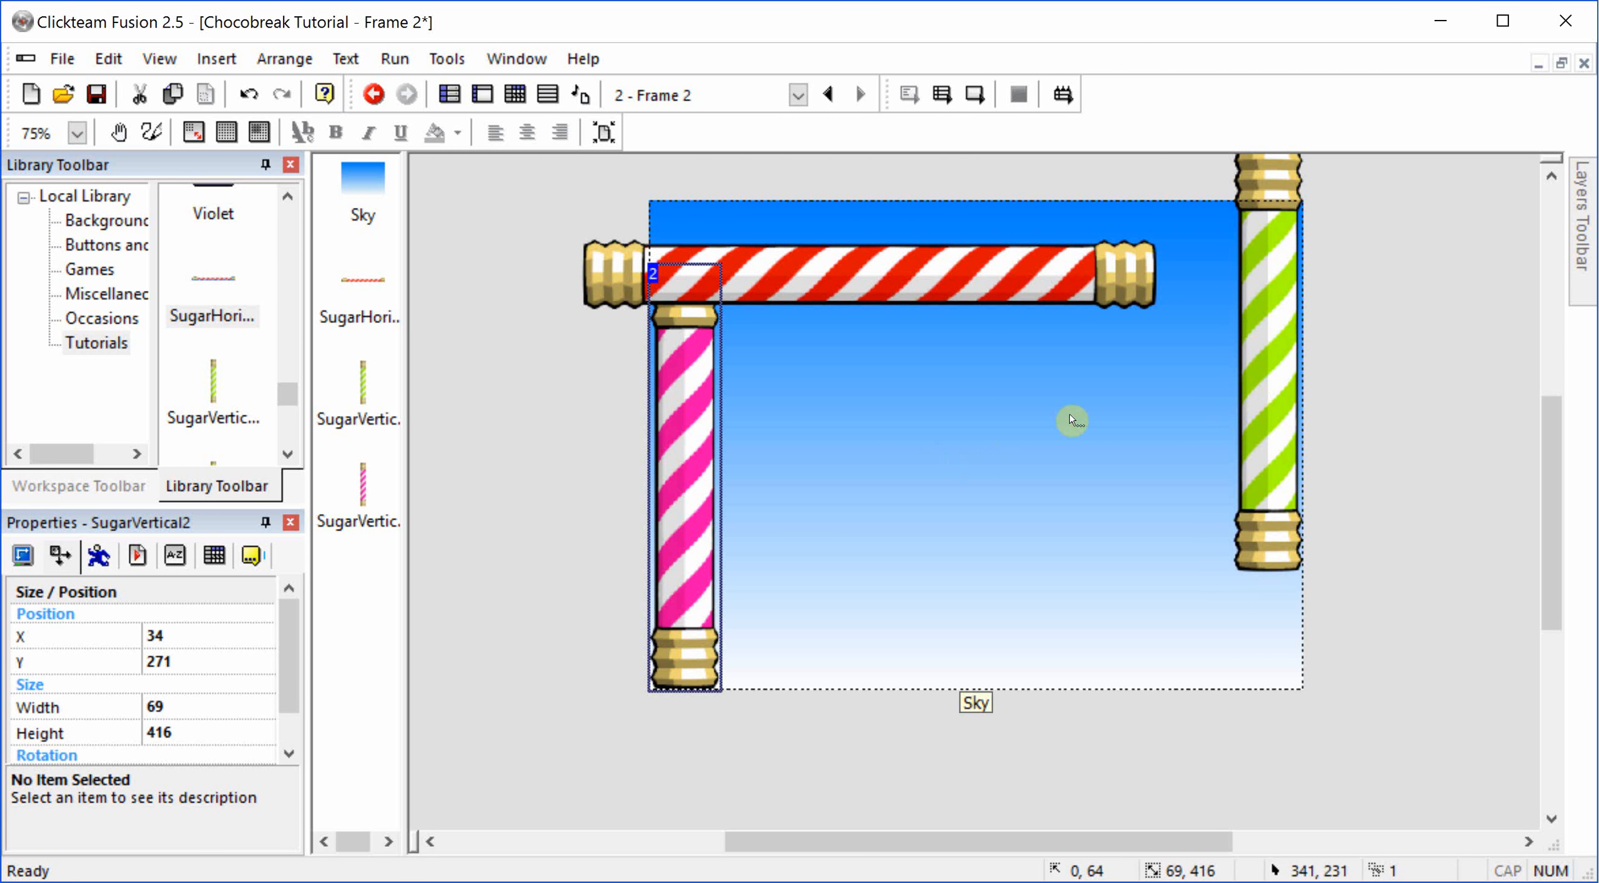
left_click(1287, 404, "shift")
right_click(1276, 401)
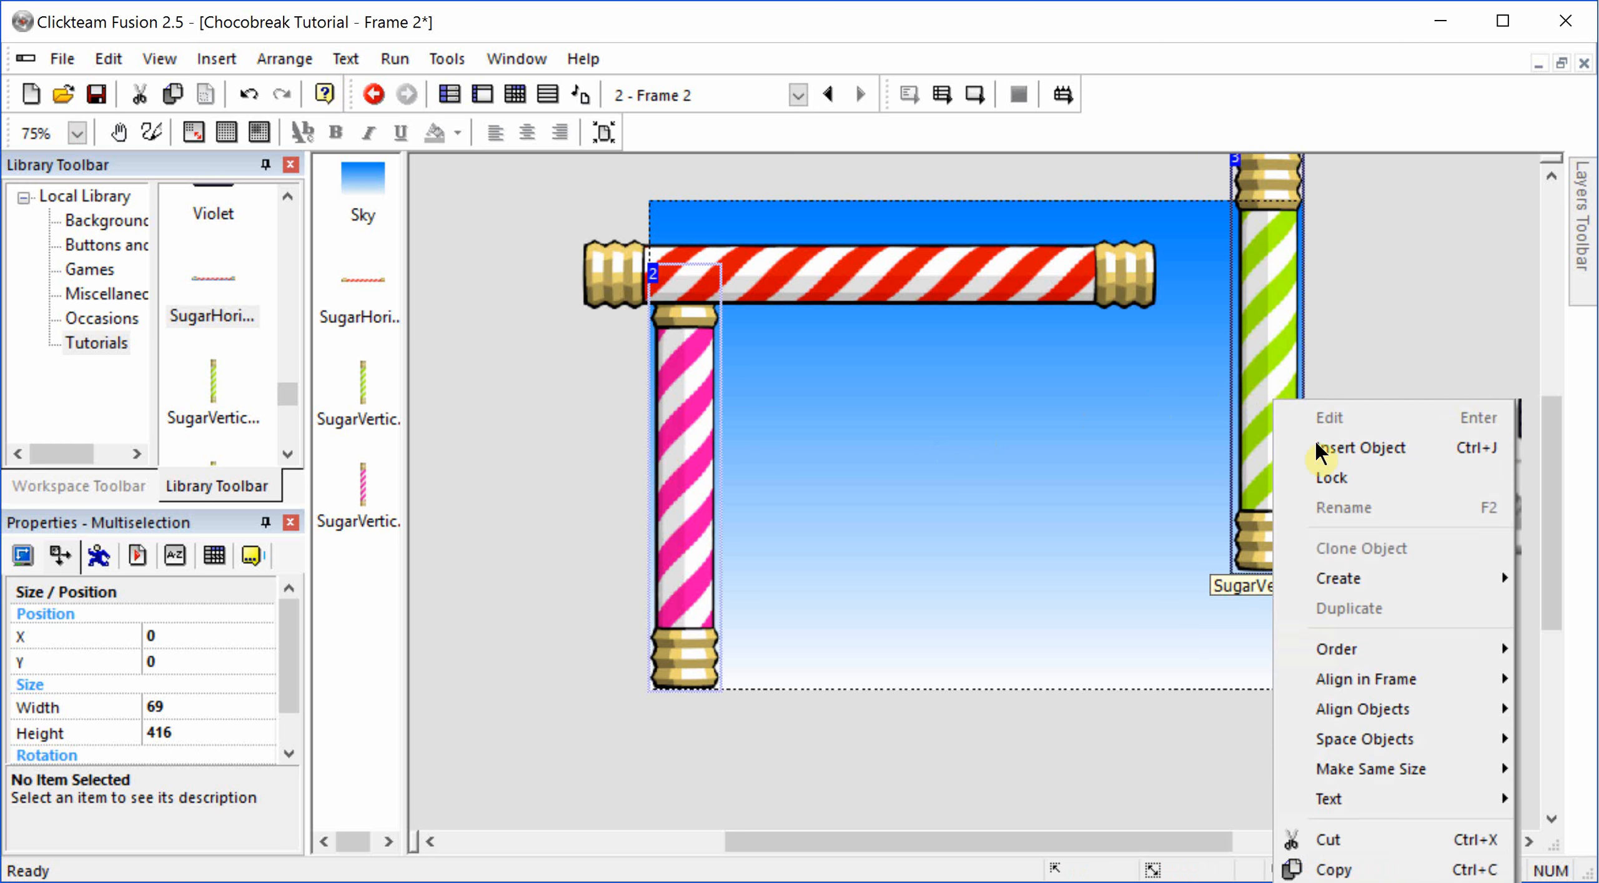
mouse_move(1362, 684)
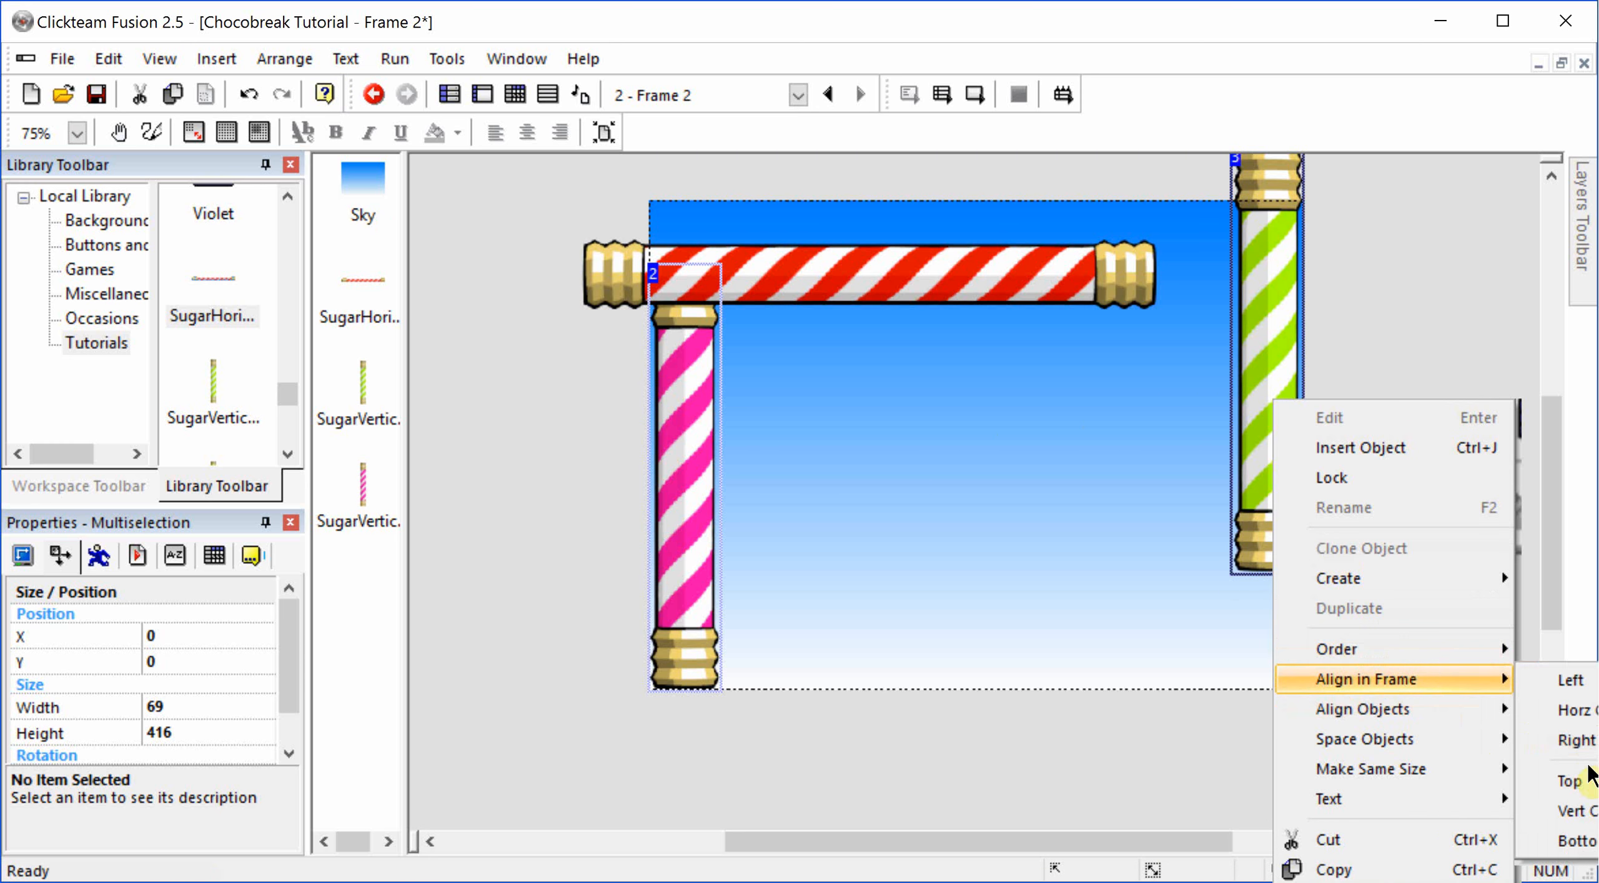
left_click(464, 276)
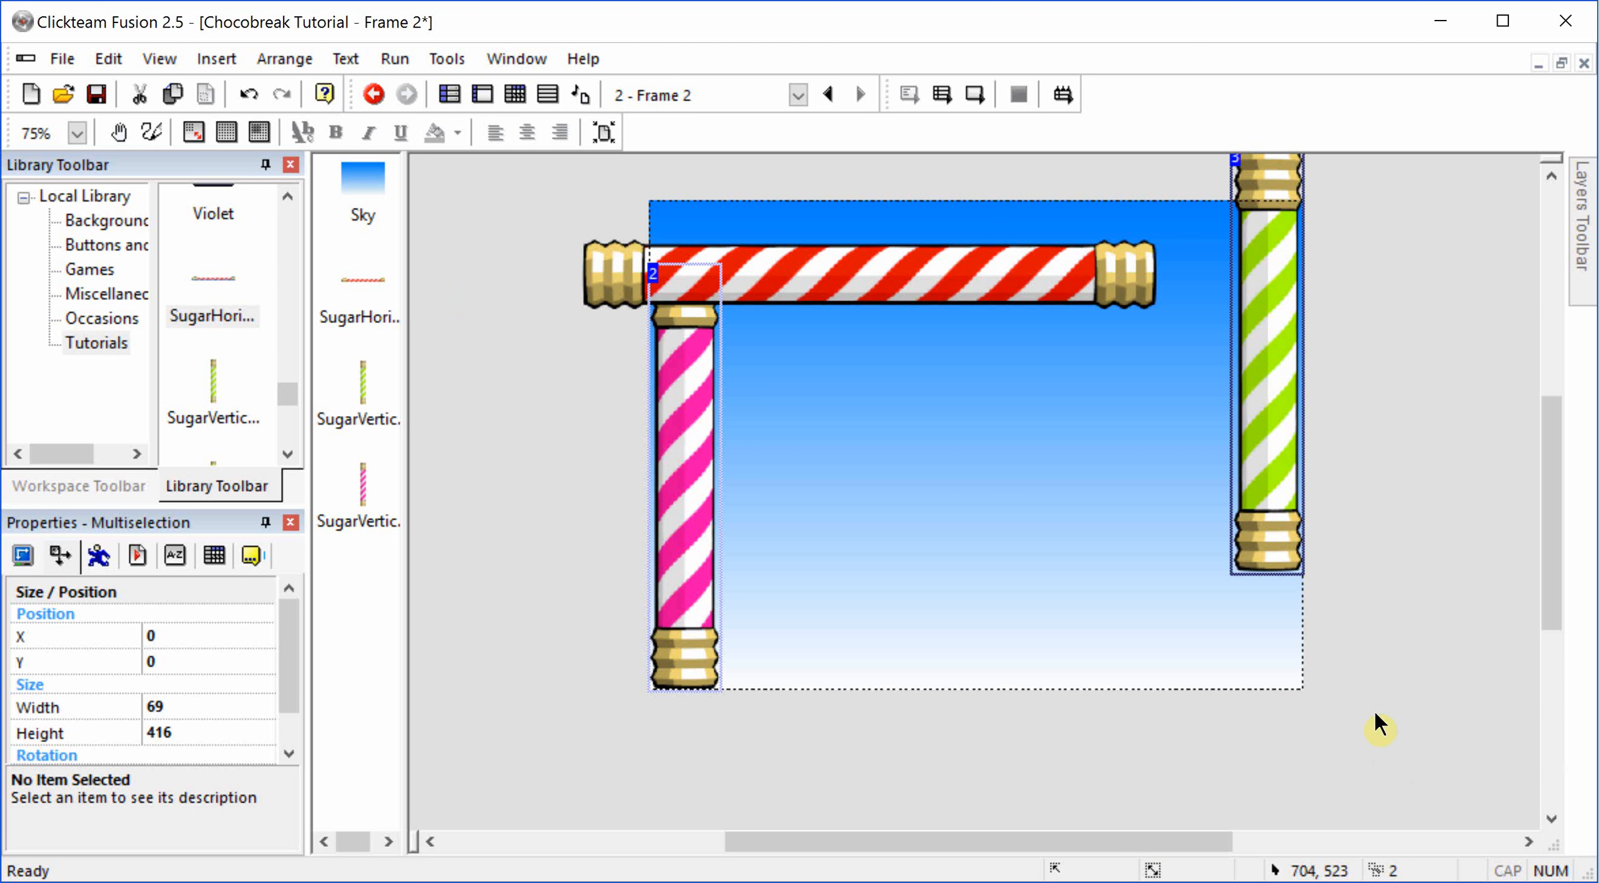
left_click(1400, 637)
left_click(1278, 476)
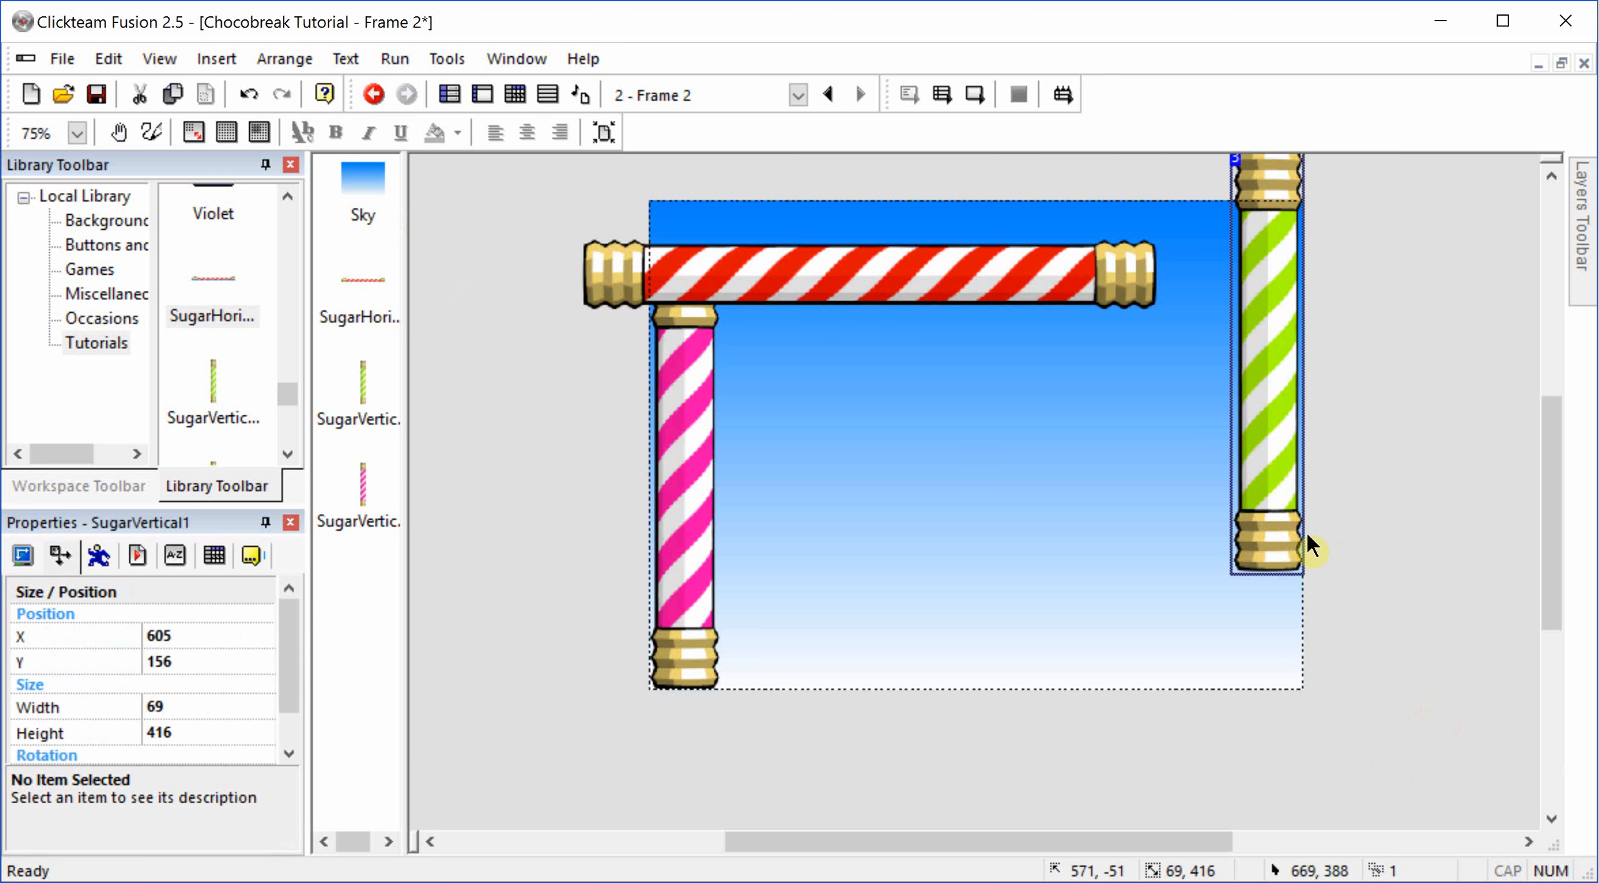
right_click(1269, 550)
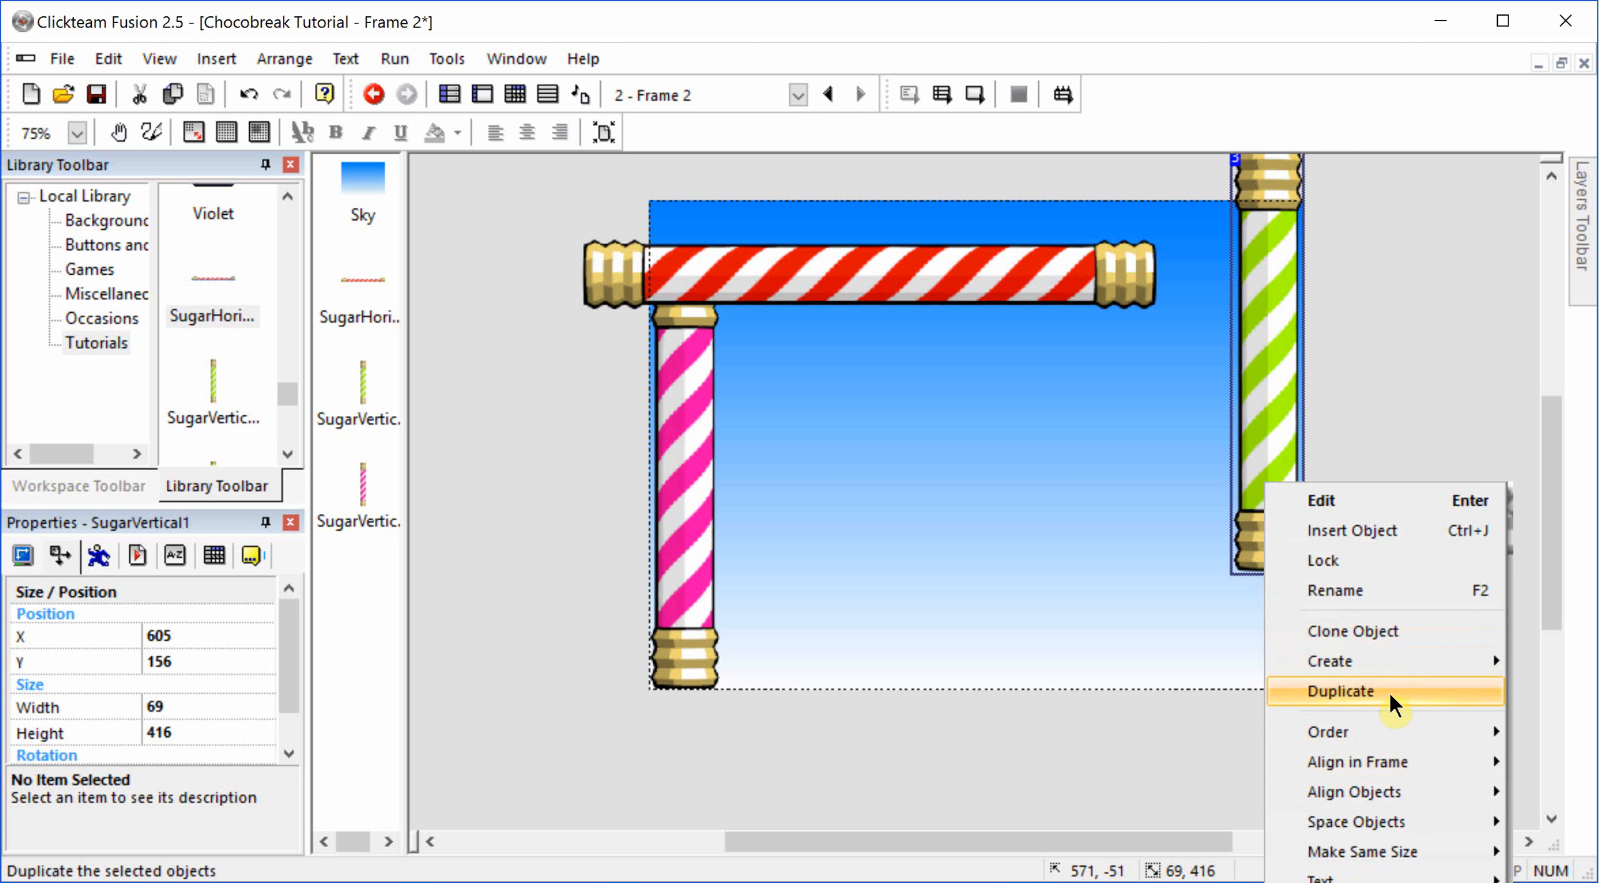
mouse_move(1387, 730)
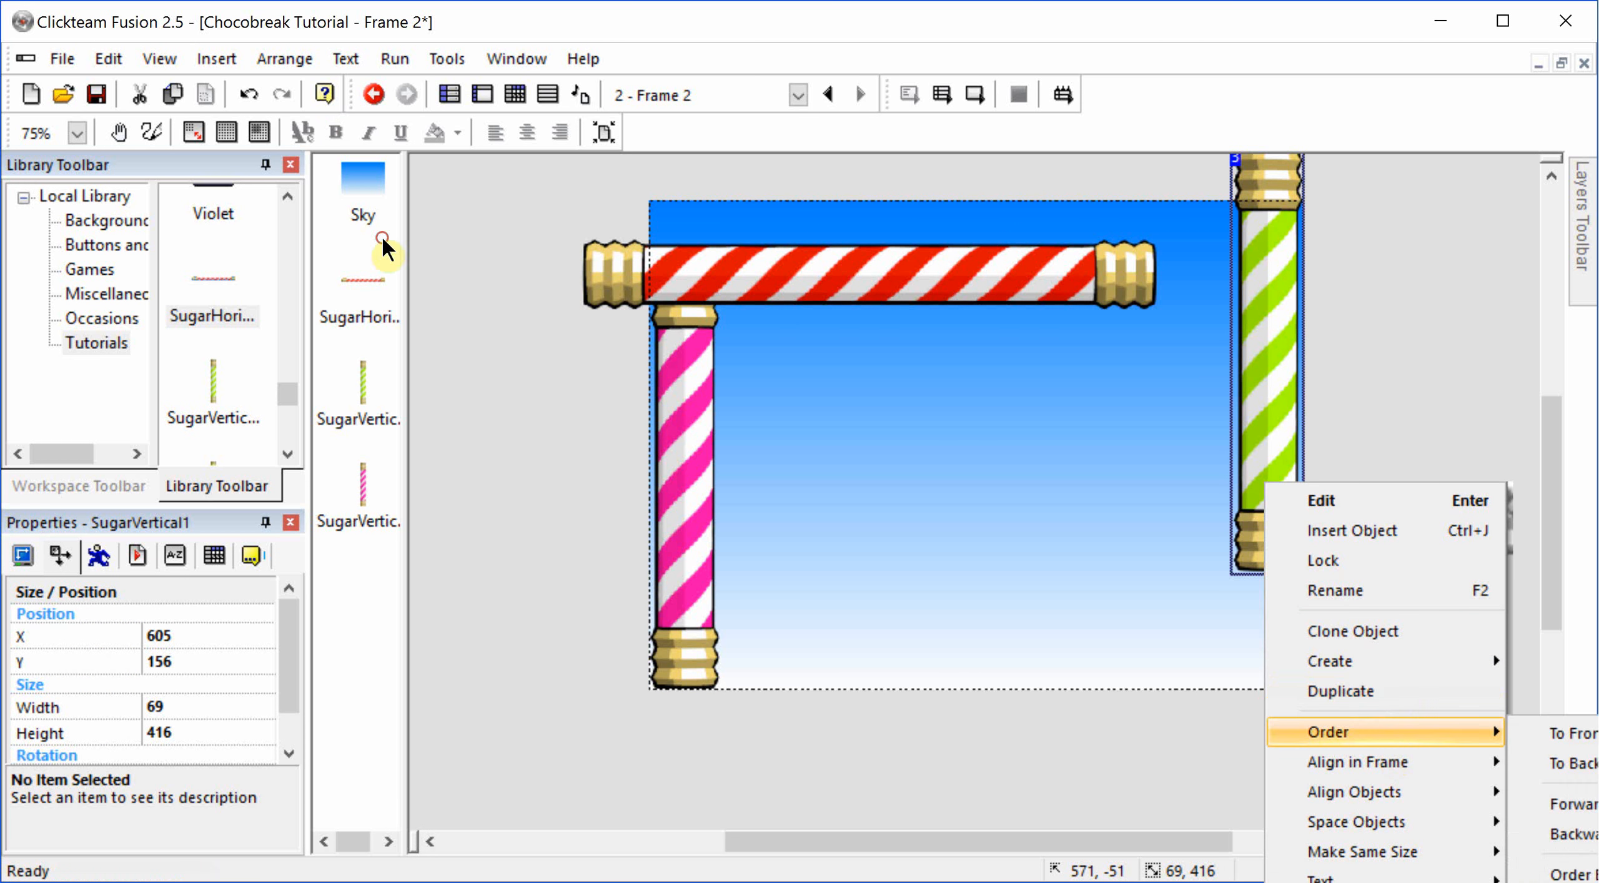
left_click(1444, 444)
Step: Align the green vertical stick and the pink vertical stick individually with the top of the frame
left_click(1270, 374)
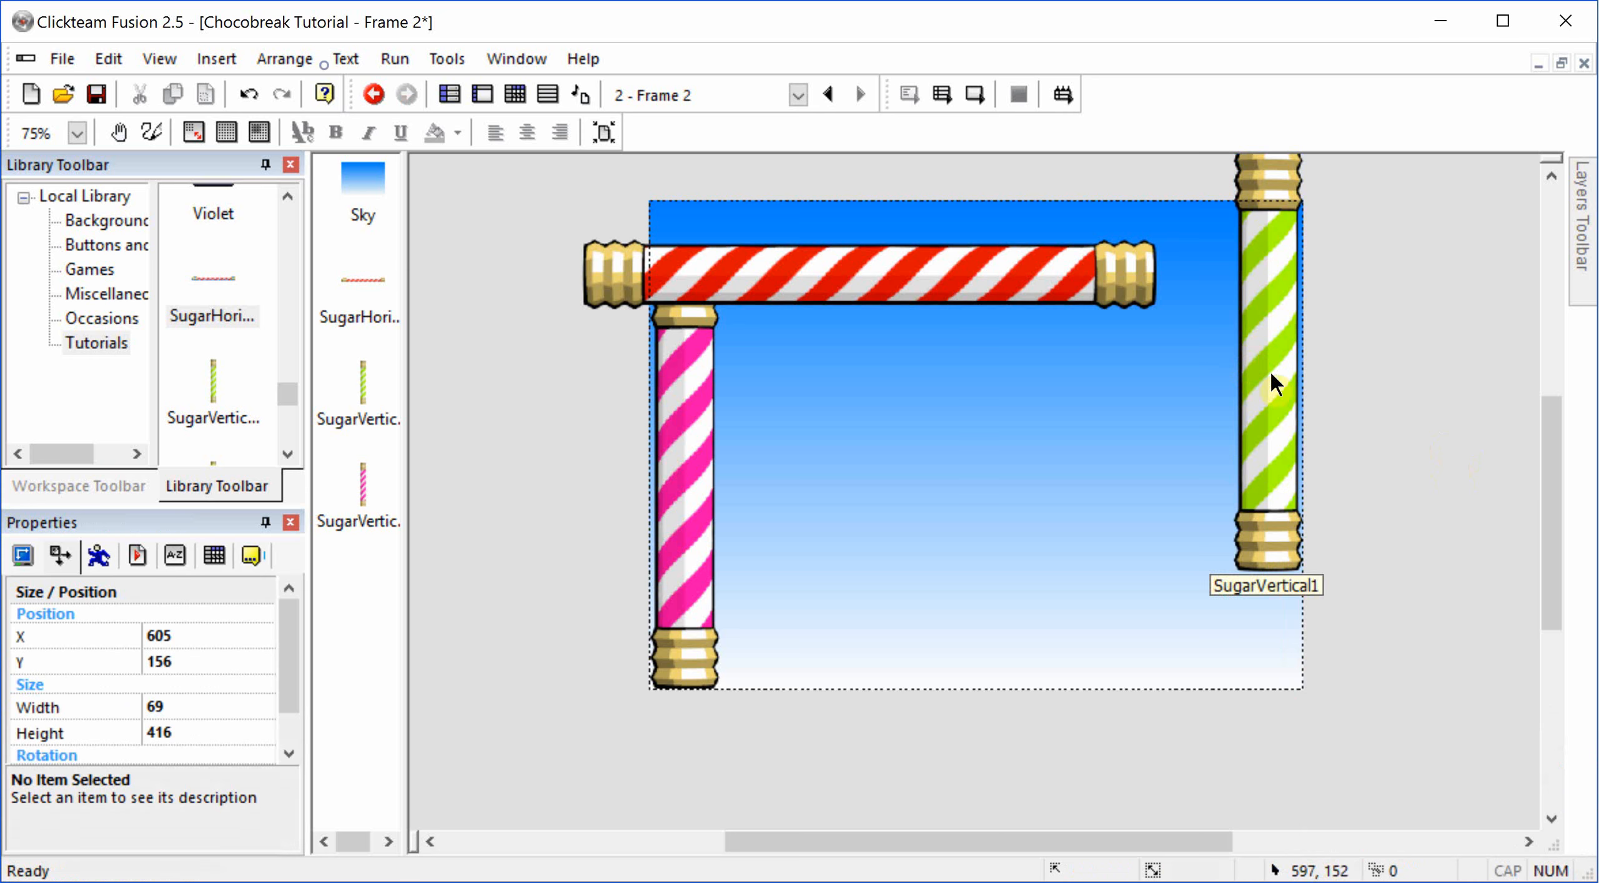
right_click(1271, 374)
mouse_move(1487, 634)
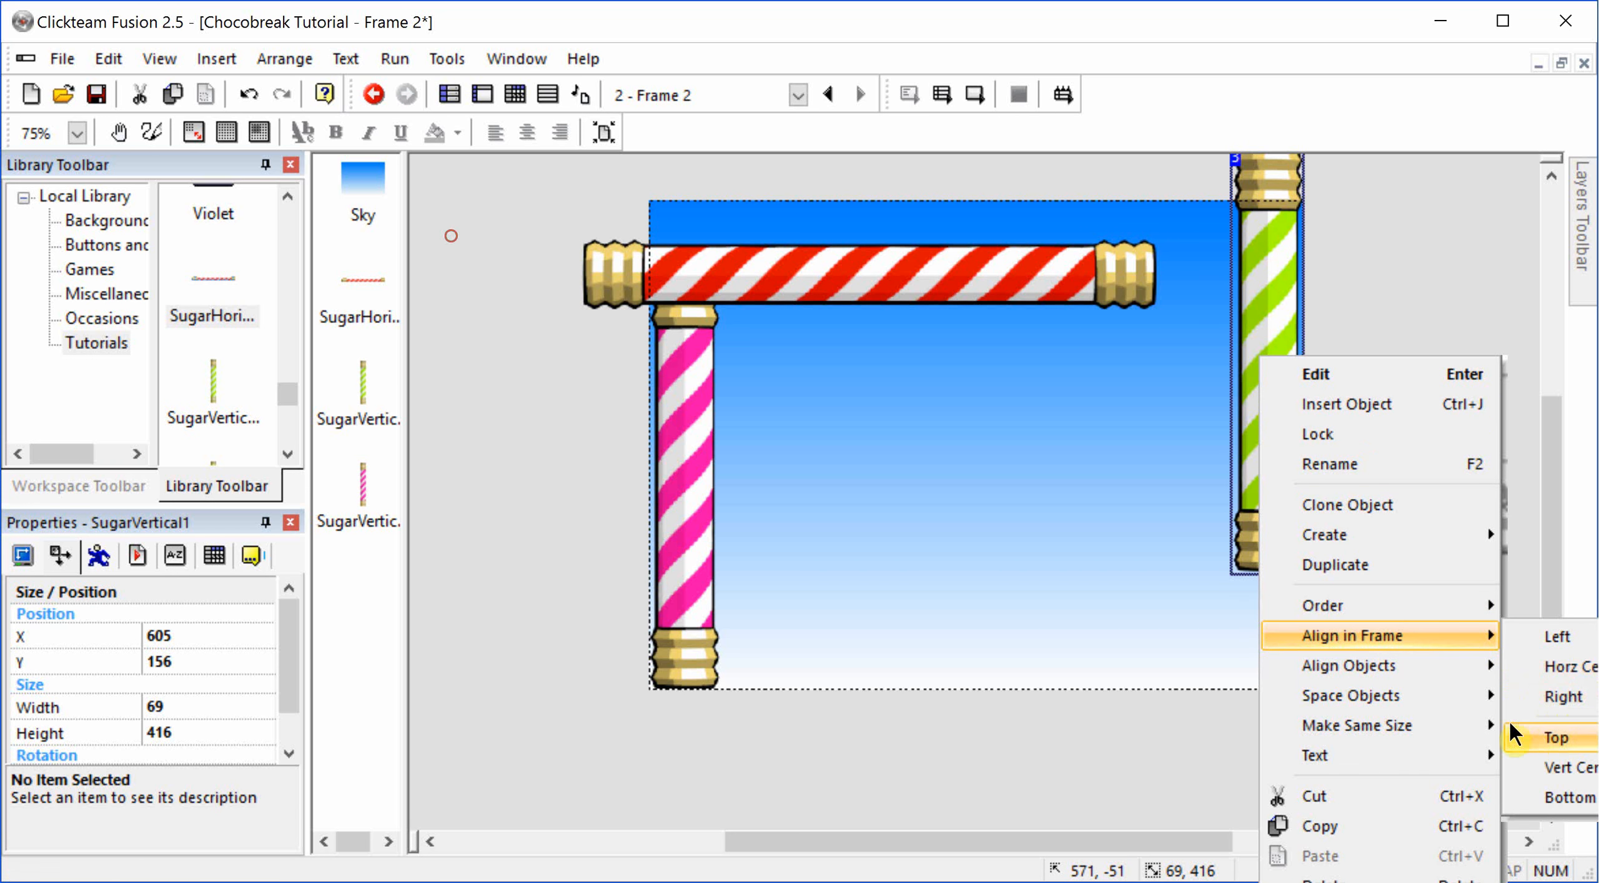
left_click(1553, 737)
left_click(696, 492)
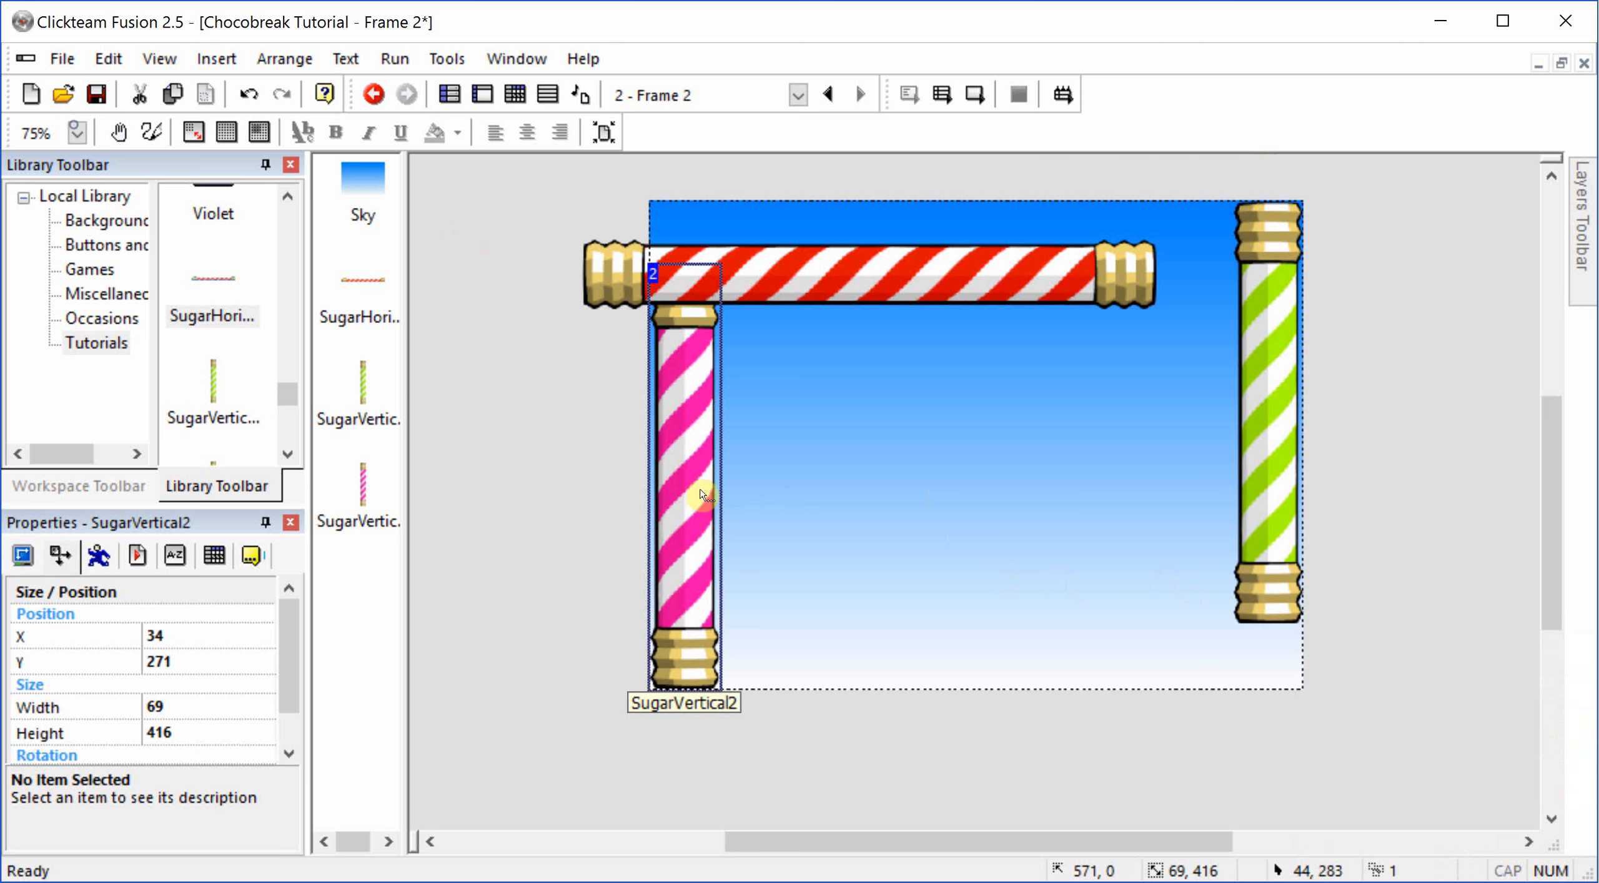
right_click(696, 492)
mouse_move(906, 781)
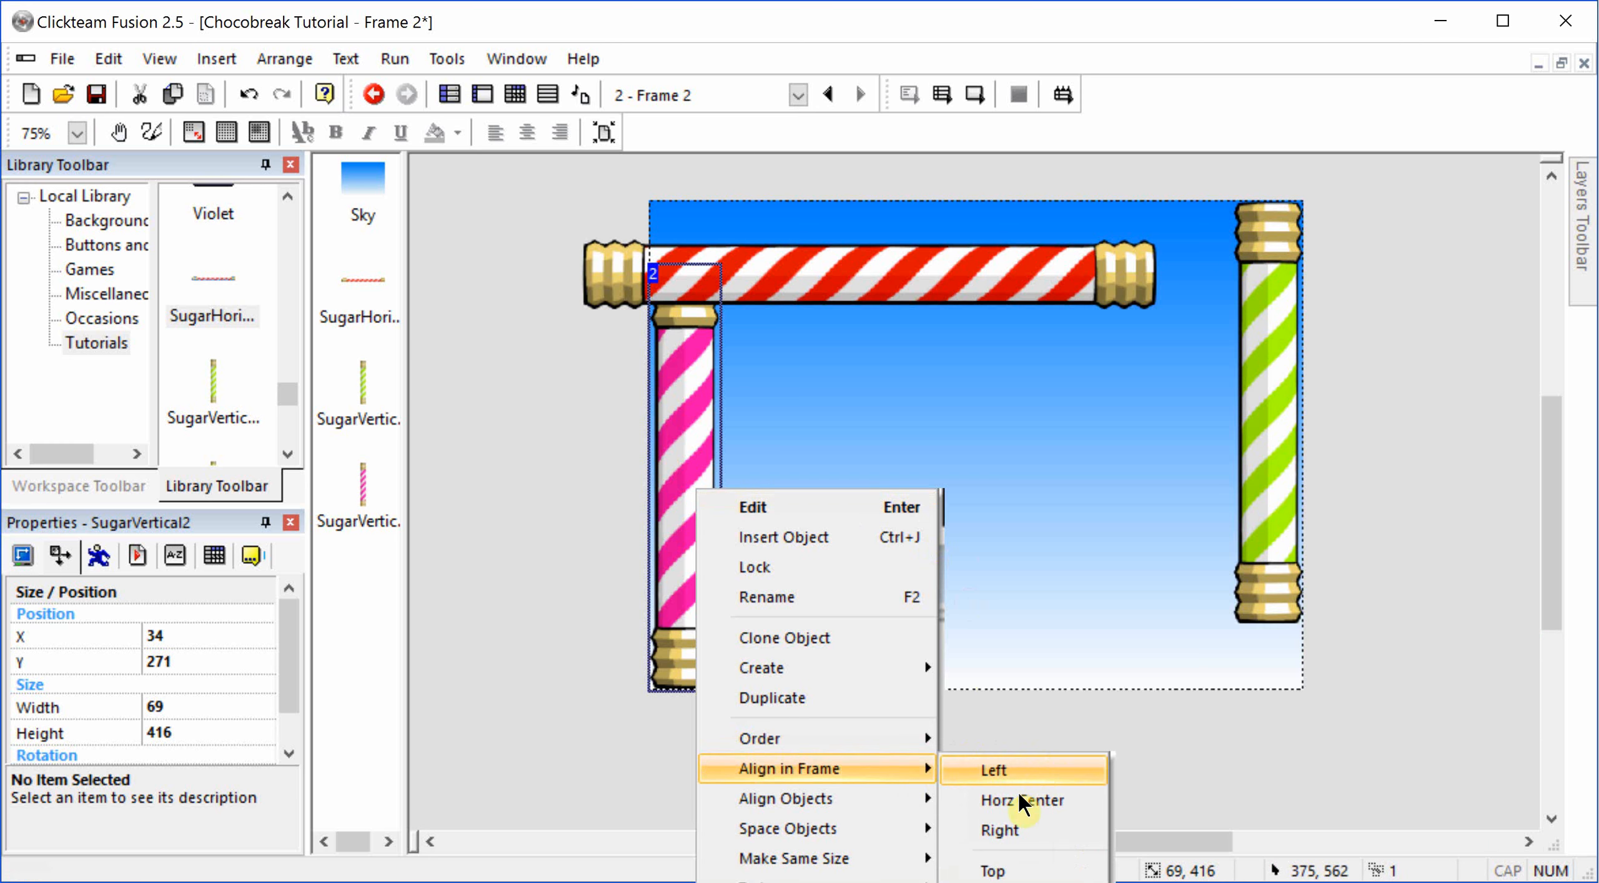
left_click(972, 868)
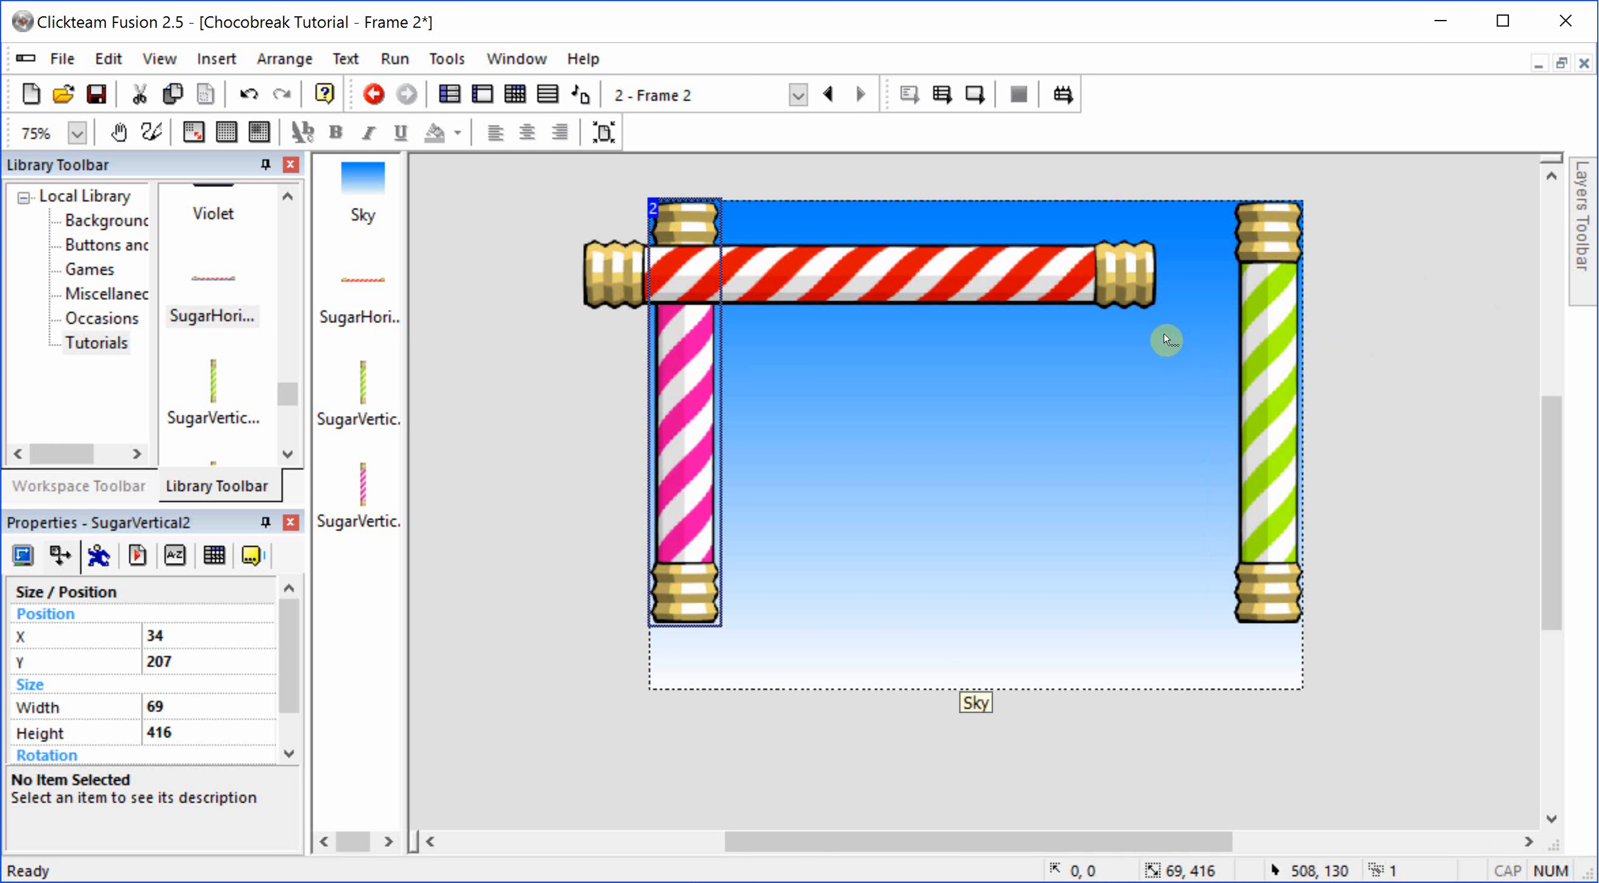
Step: Select both vertical sticks together and align them with the bottom of the frame
left_click(1262, 407, "shift")
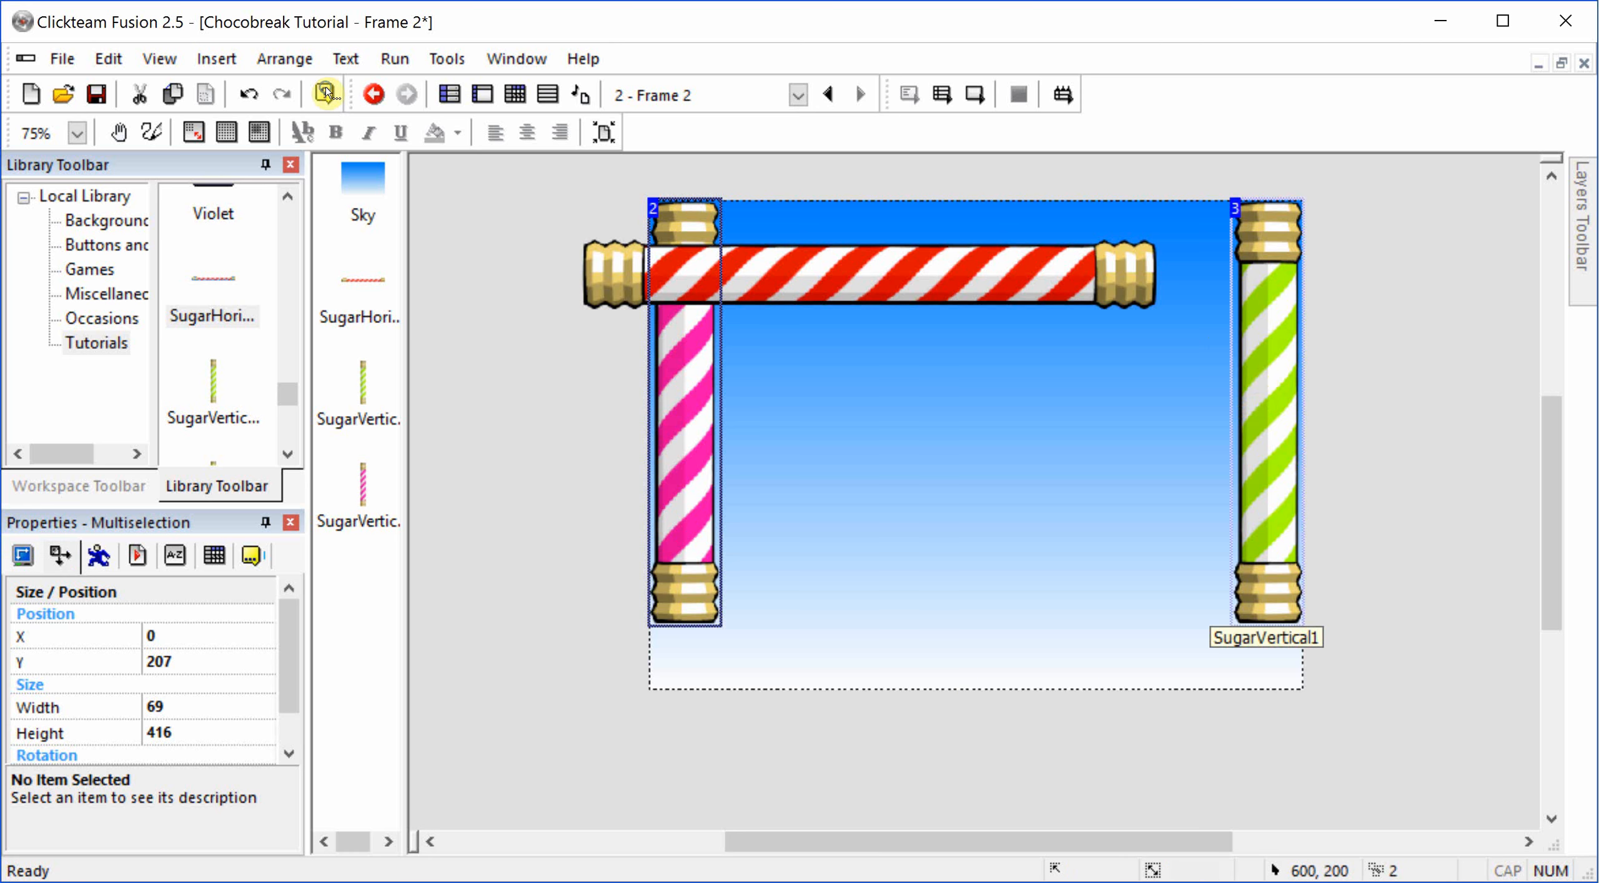
right_click(1263, 406)
mouse_move(1385, 685)
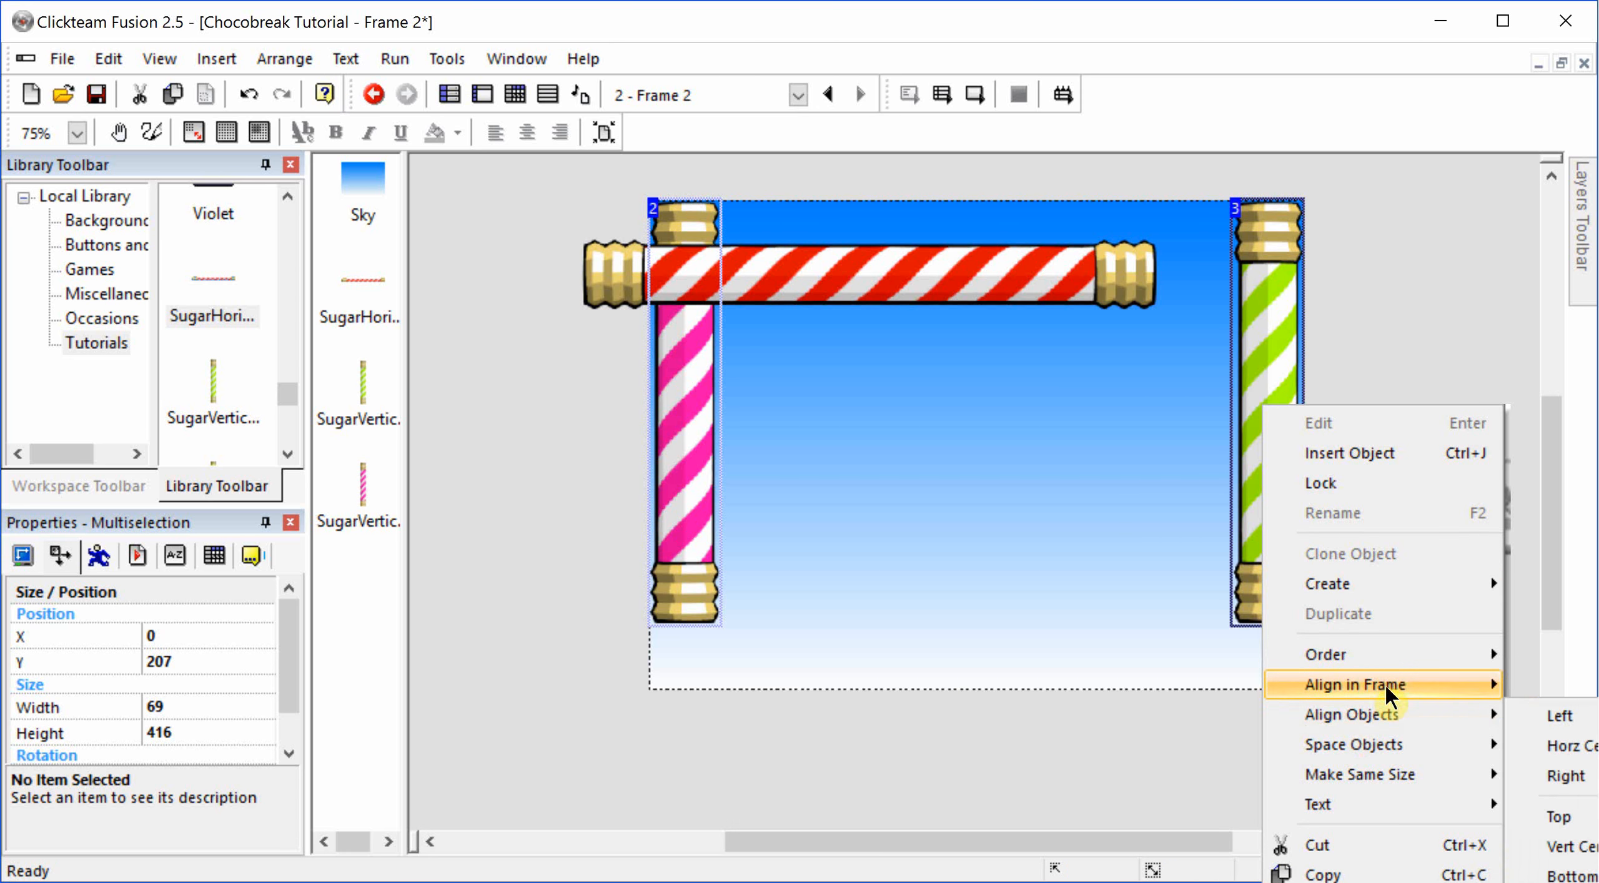
left_click(1544, 843)
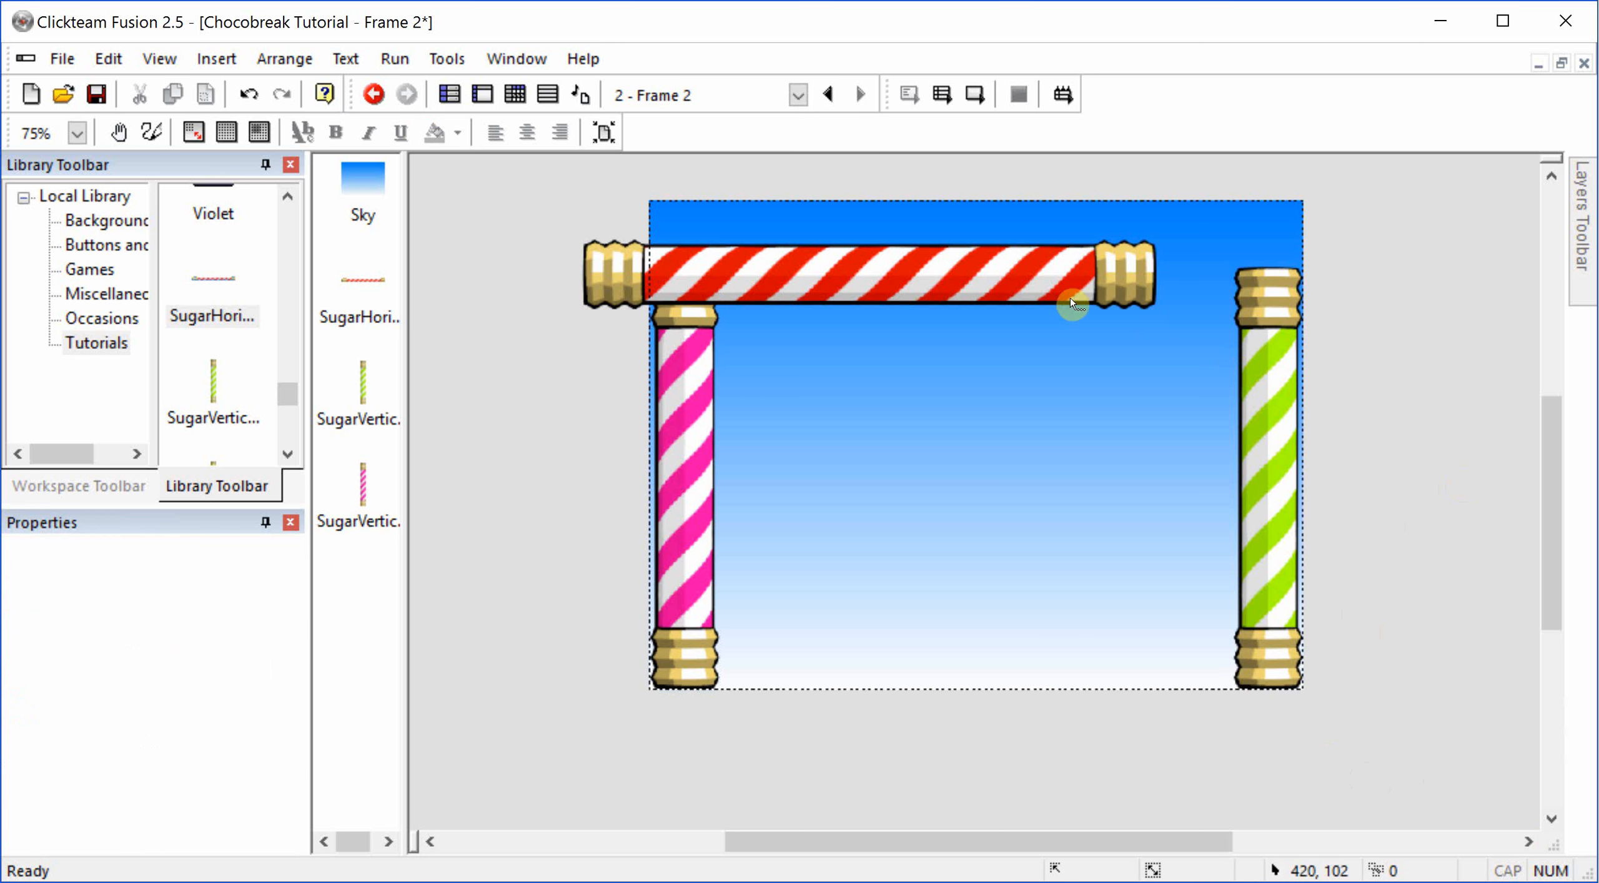
Step: Center the red horizontal stick horizontally in the frame and align it with the top of the frame
left_click(1065, 278)
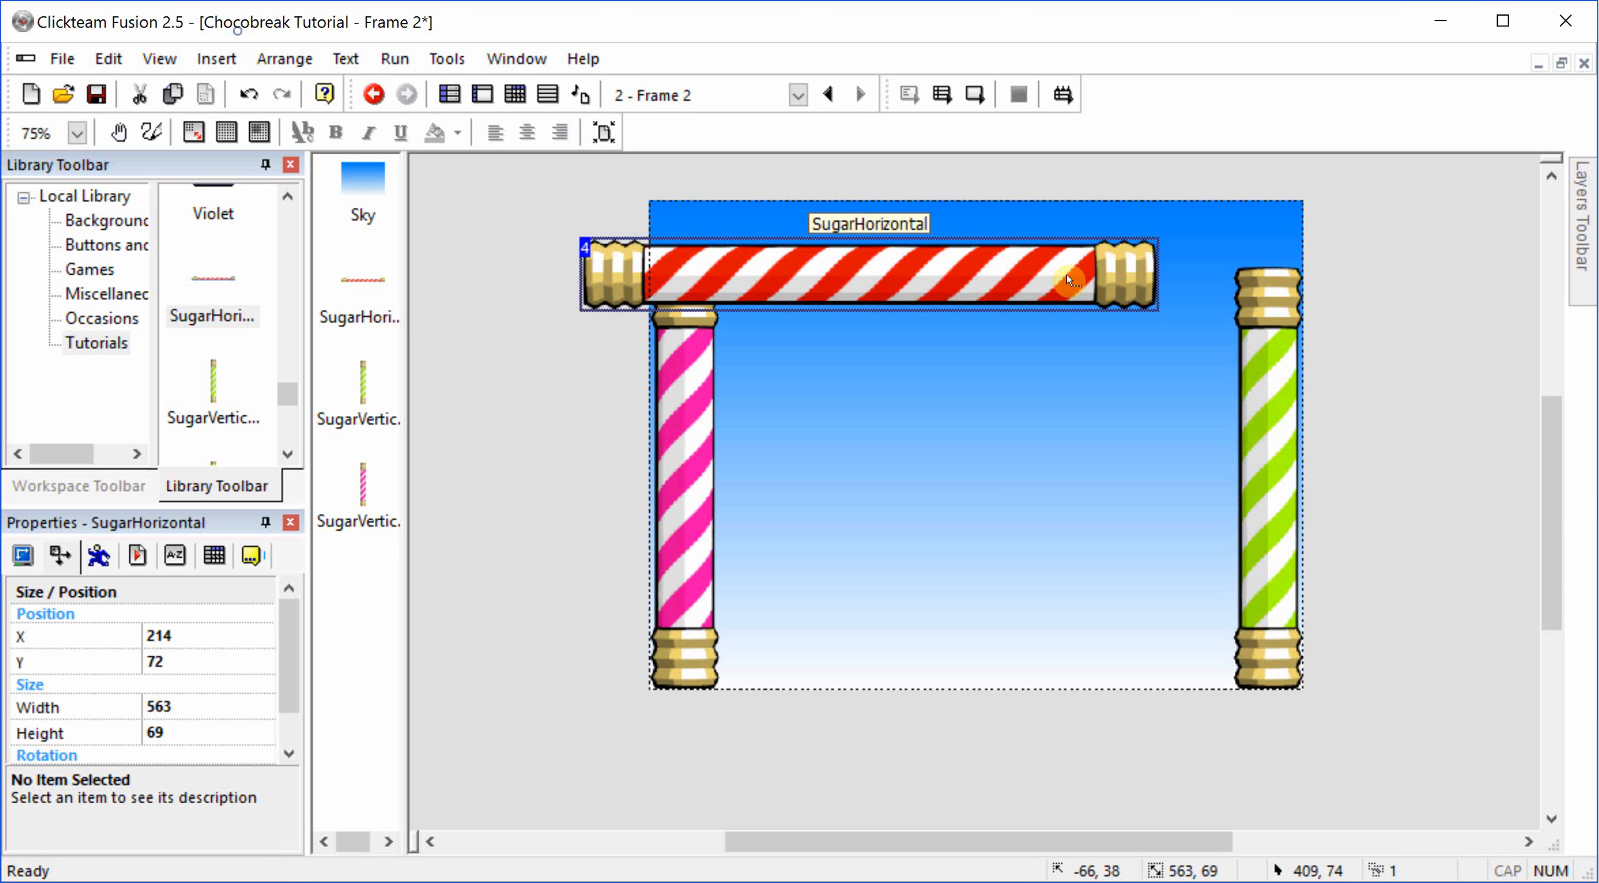
right_click(1027, 265)
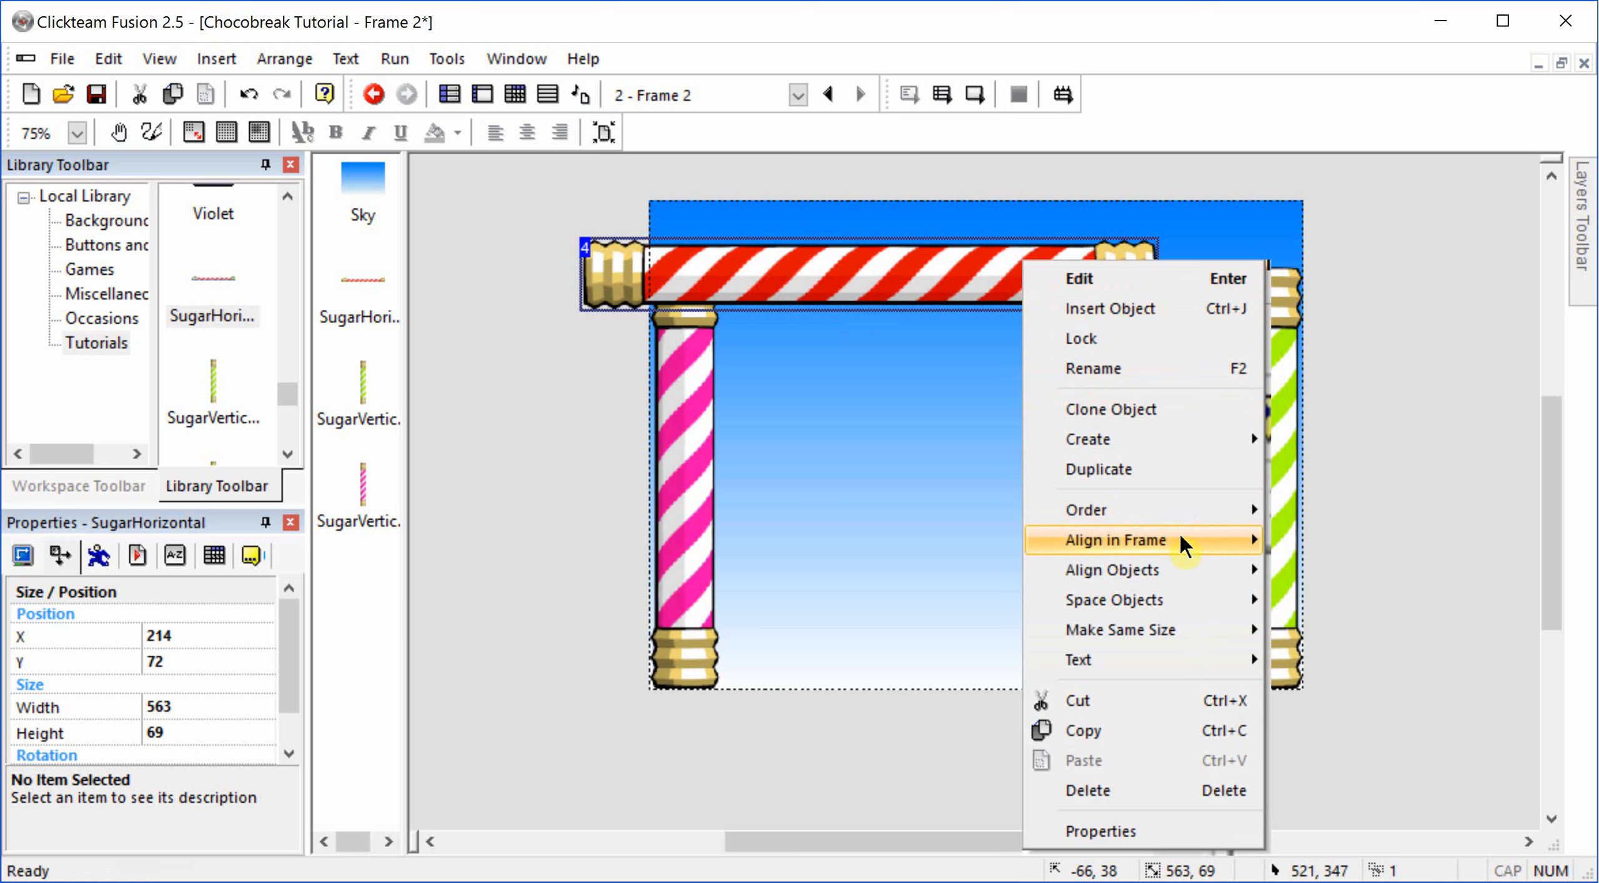
mouse_move(1181, 537)
left_click(1343, 570)
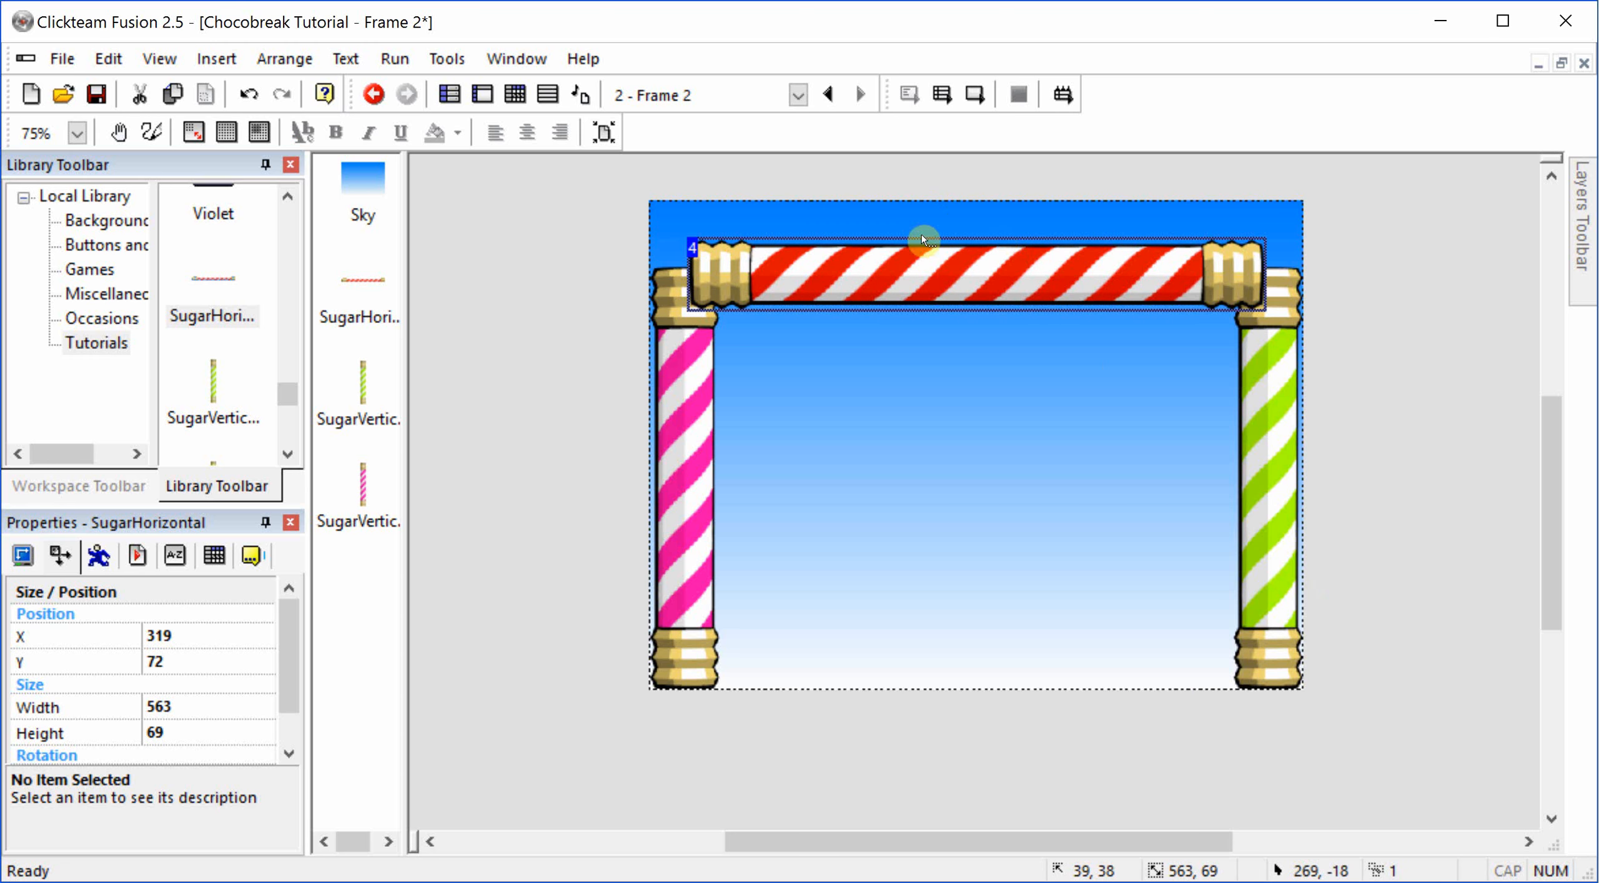
right_click(929, 265)
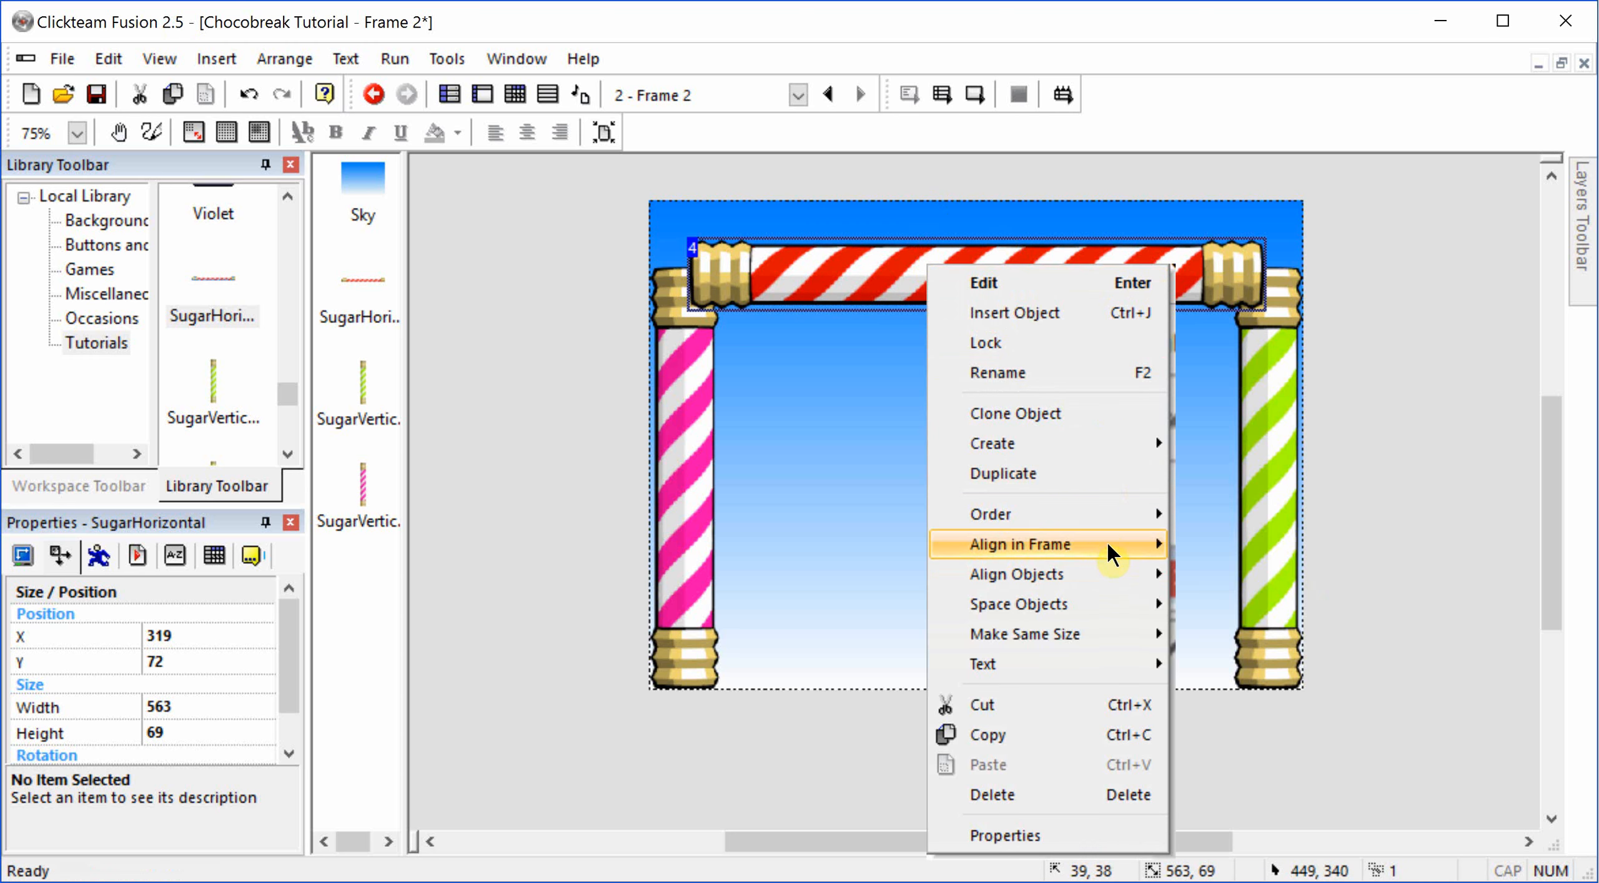
mouse_move(1107, 546)
left_click(1237, 641)
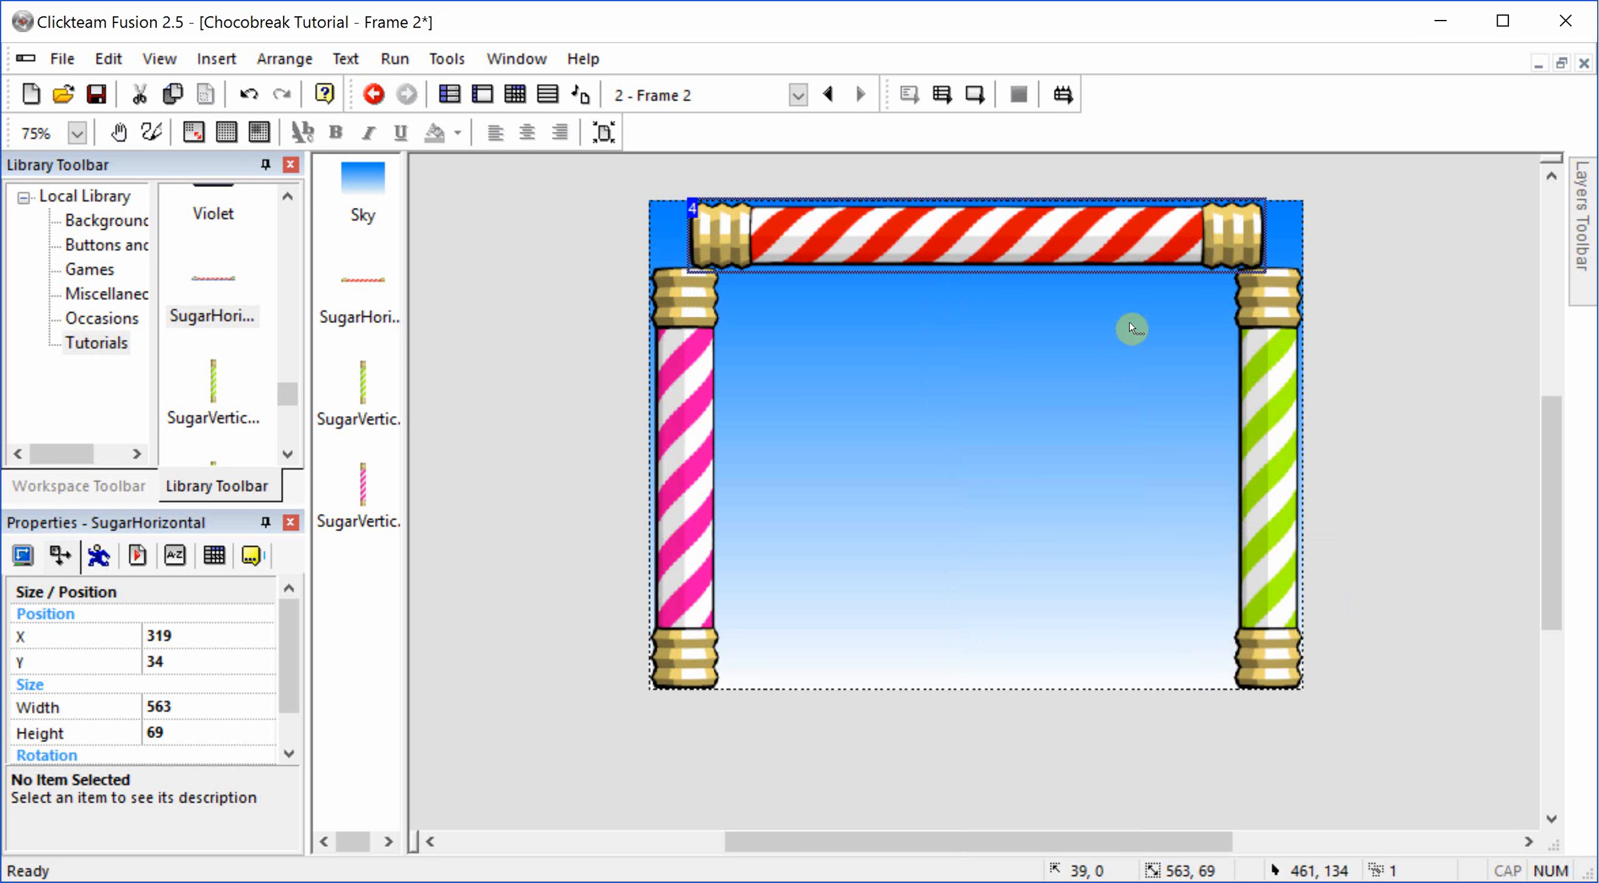
Step: Narrow the red horizontal stick from both ends to about 504 pixels wide so it fits between the vertical sticks
left_click(1243, 236)
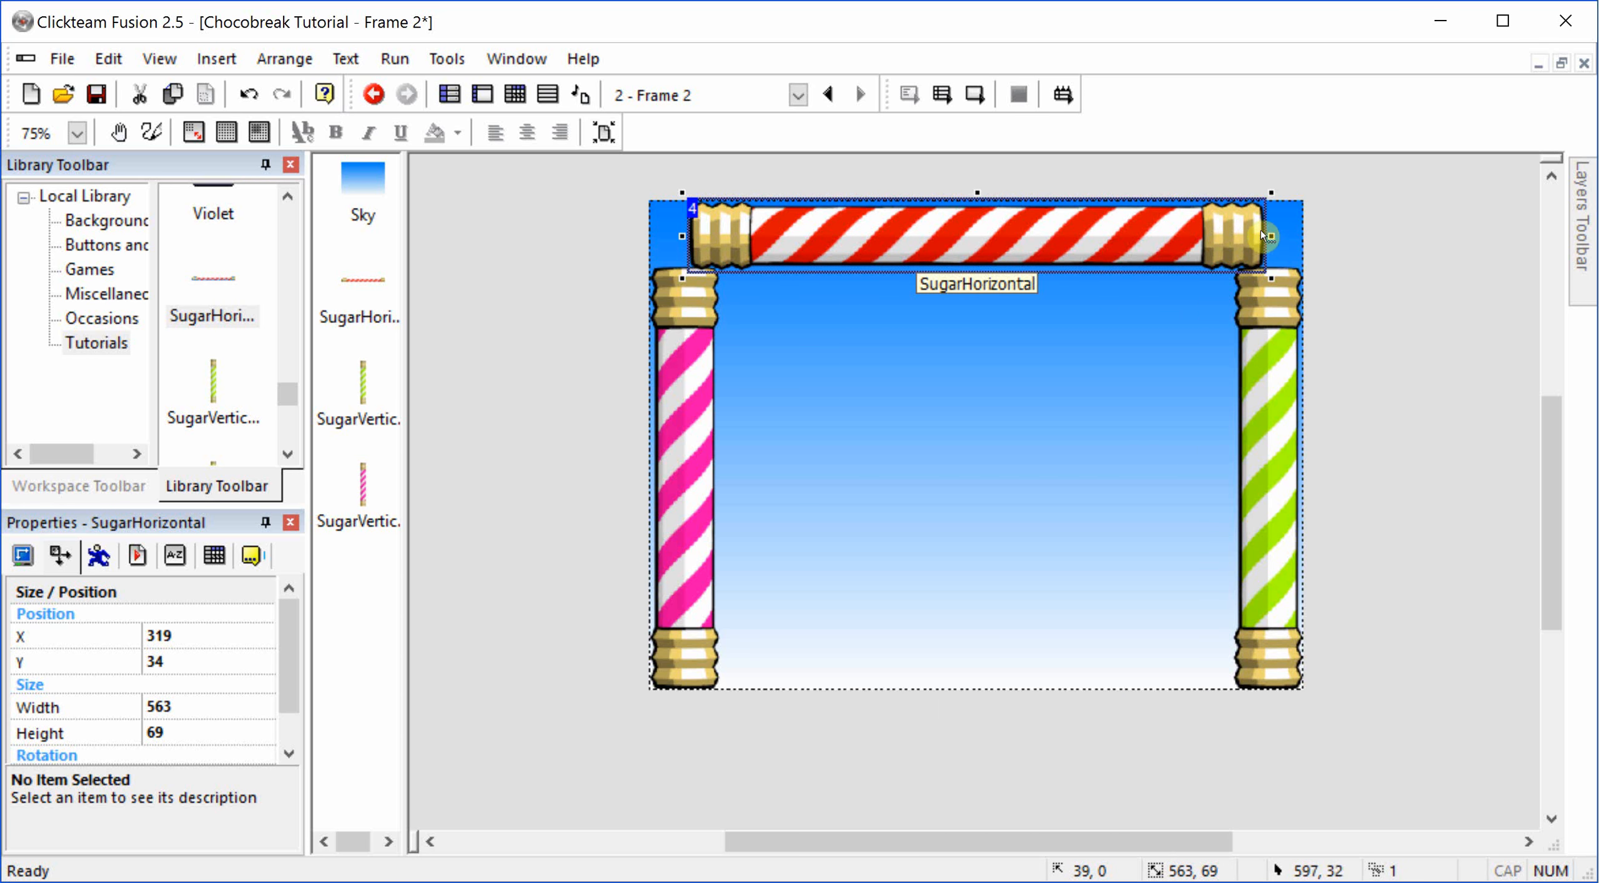
left_click_drag(1272, 236, 1241, 232)
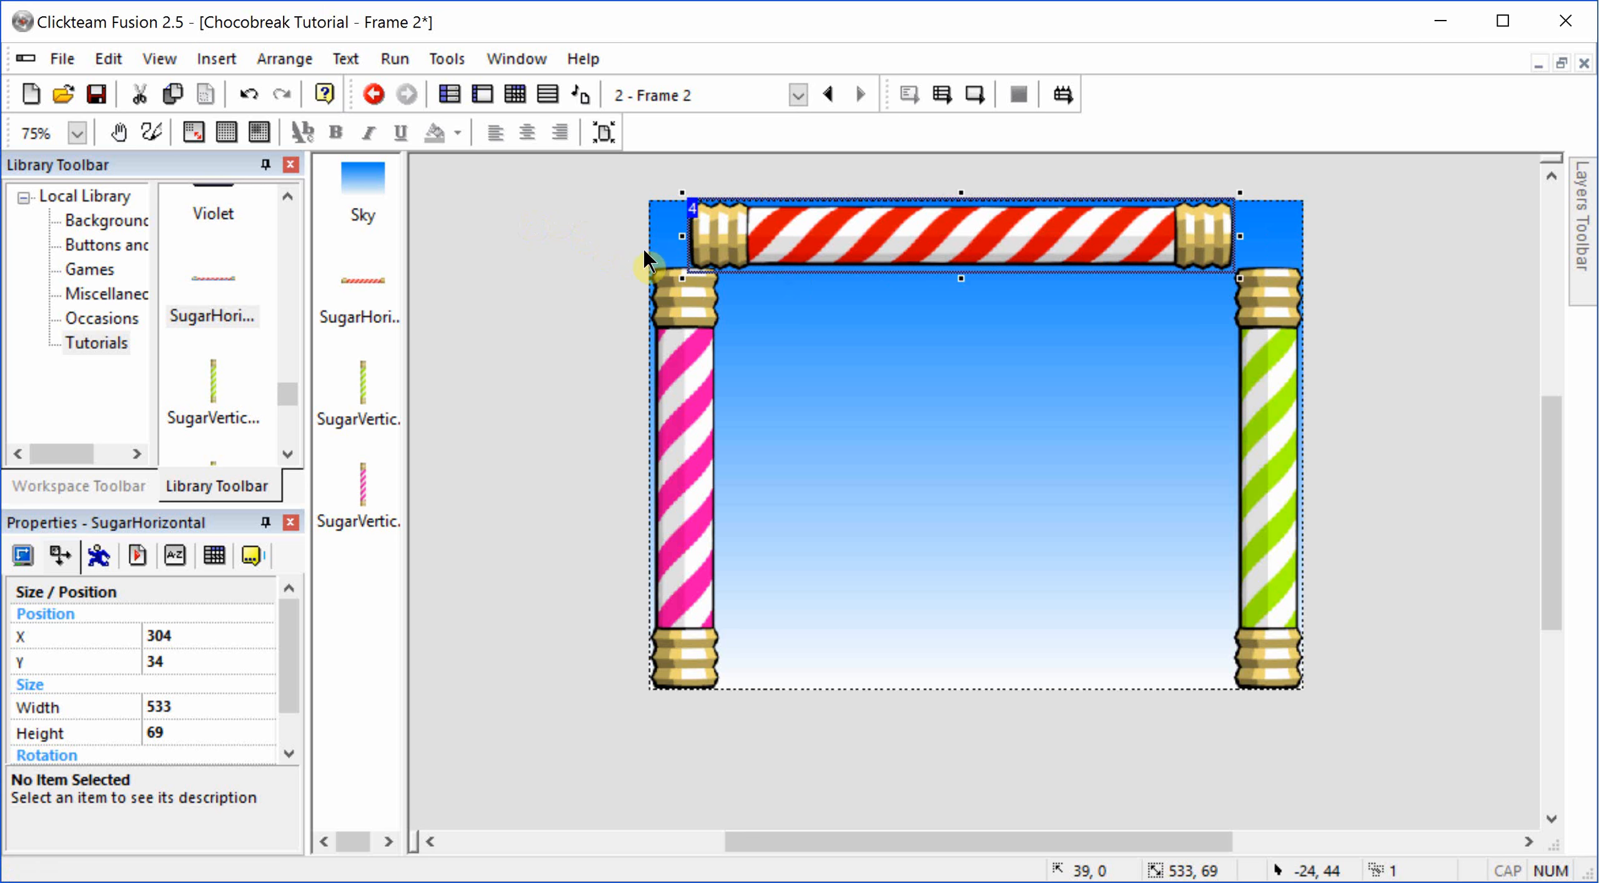
left_click_drag(682, 234, 713, 244)
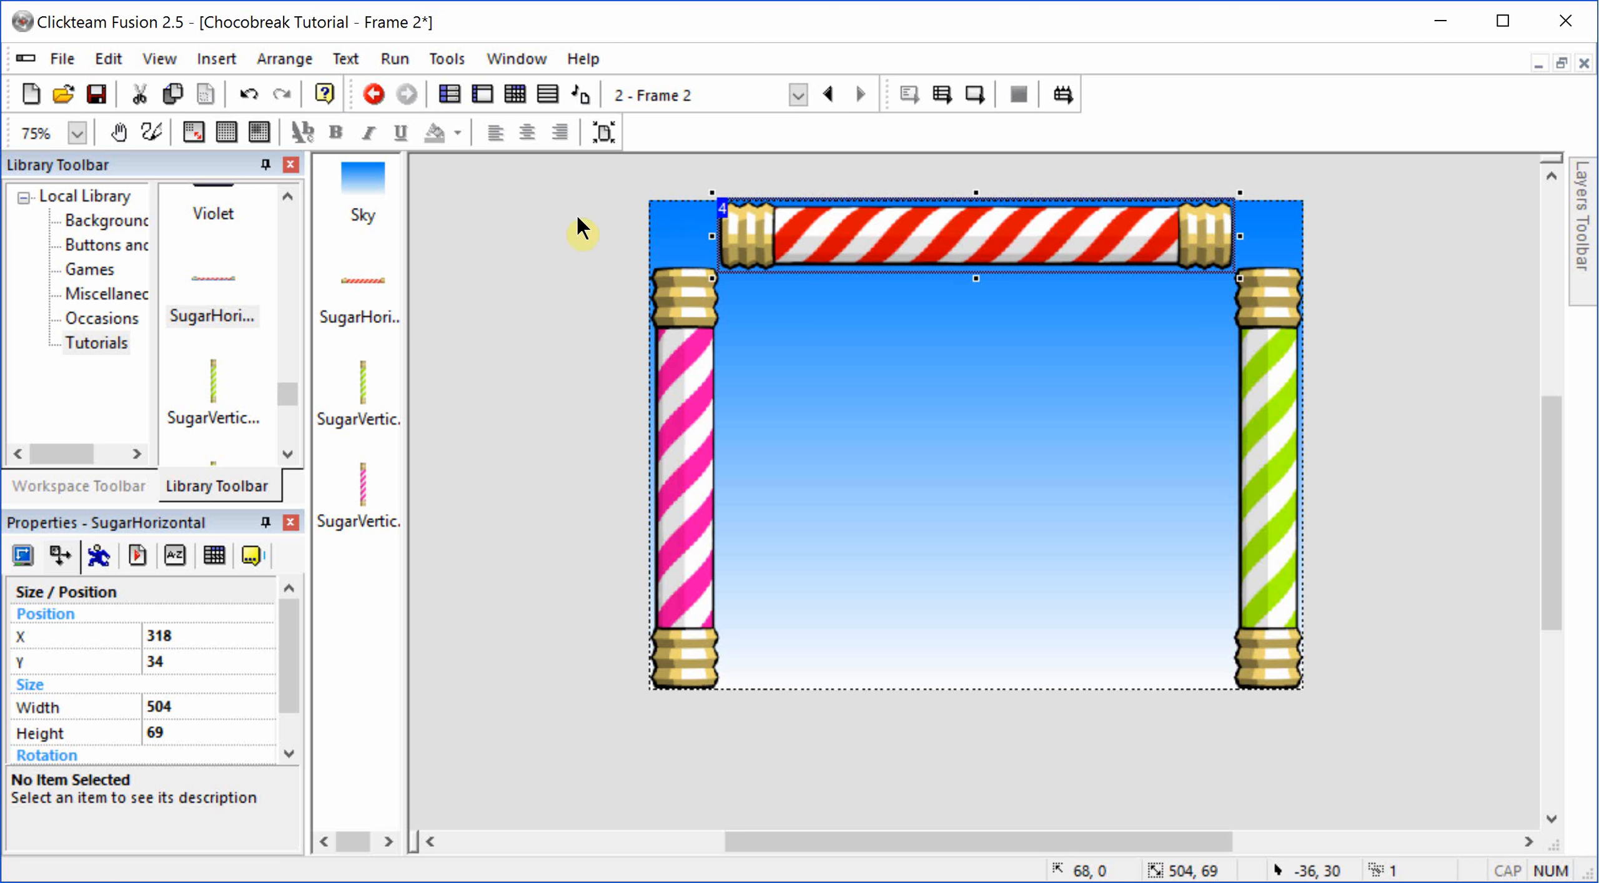
left_click(584, 235)
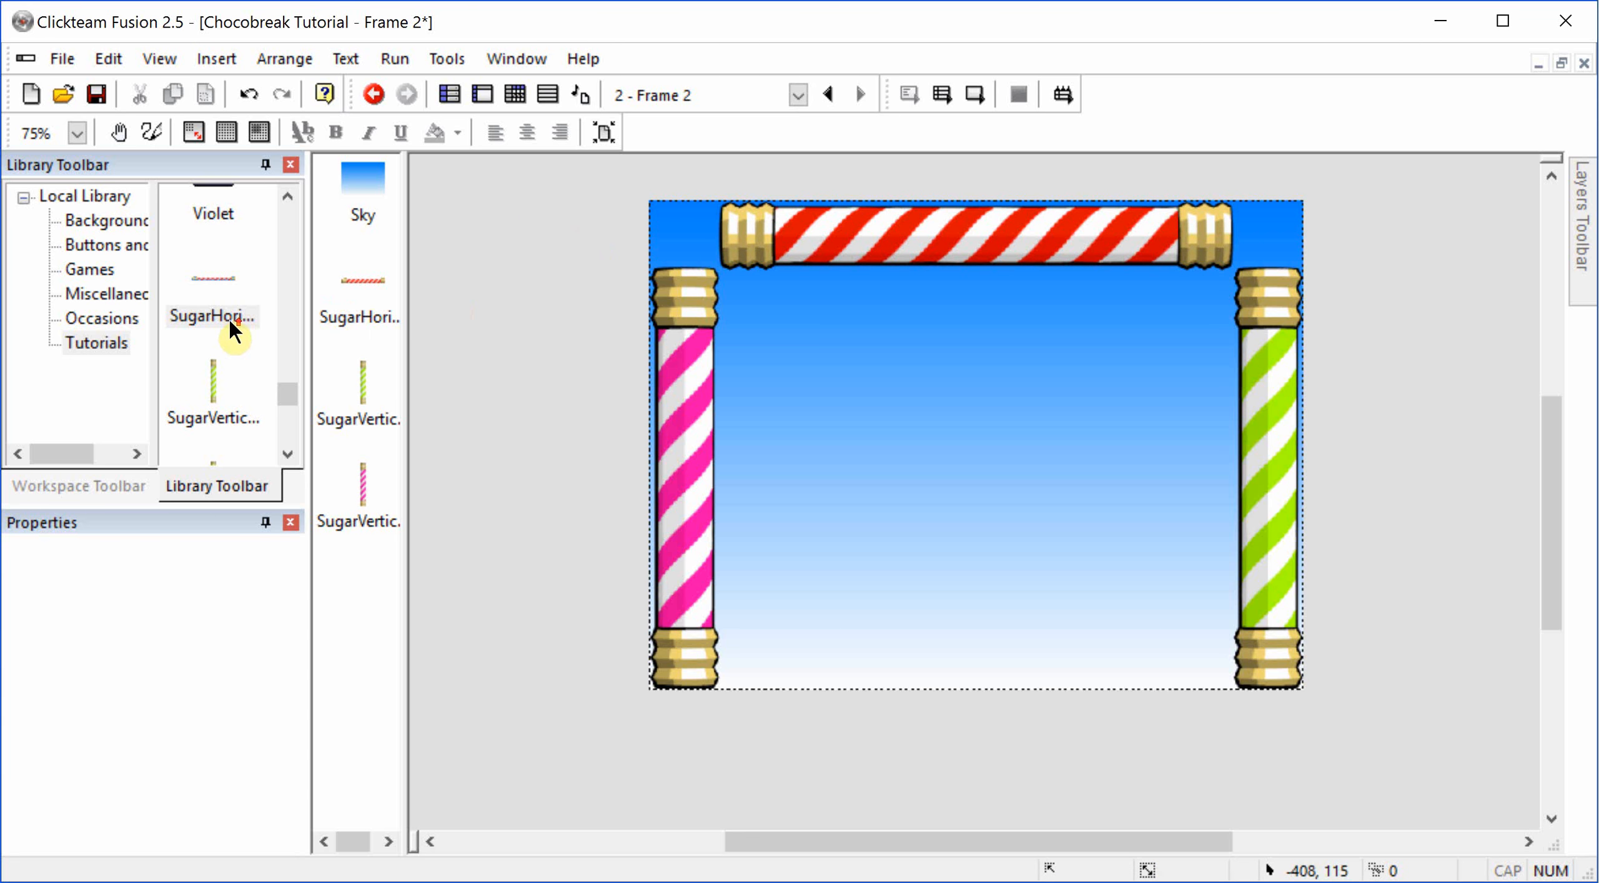
Step: Place the library's BoardLives object near the frame's upper-left corner and BoardScore outside its upper-right corner
scroll(219, 319, "up", 10)
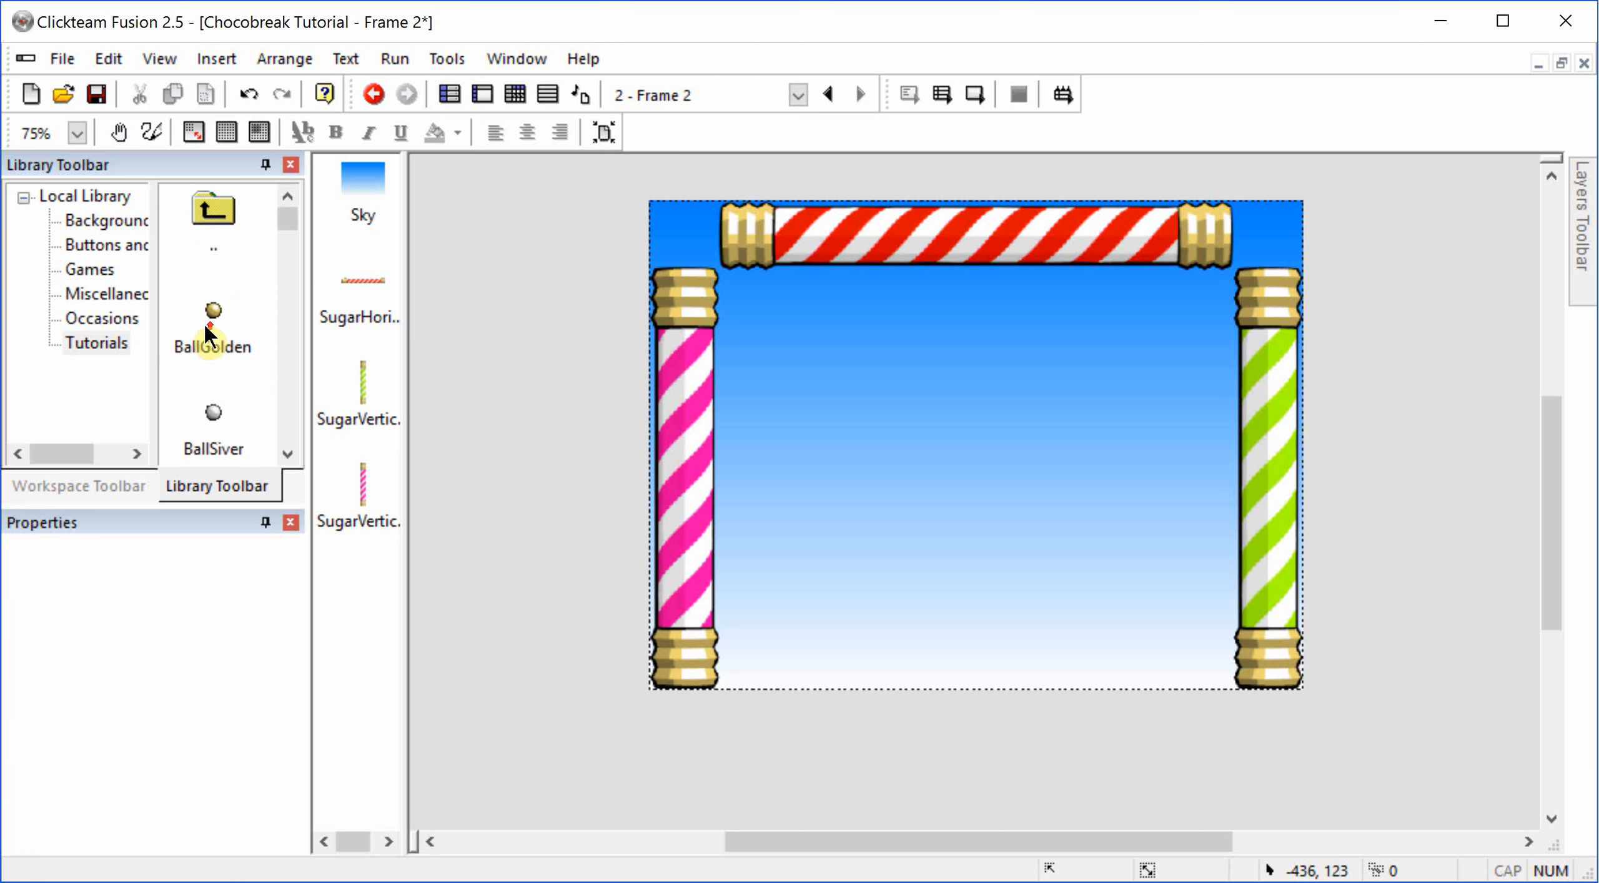
scroll(200, 324, "down", 15)
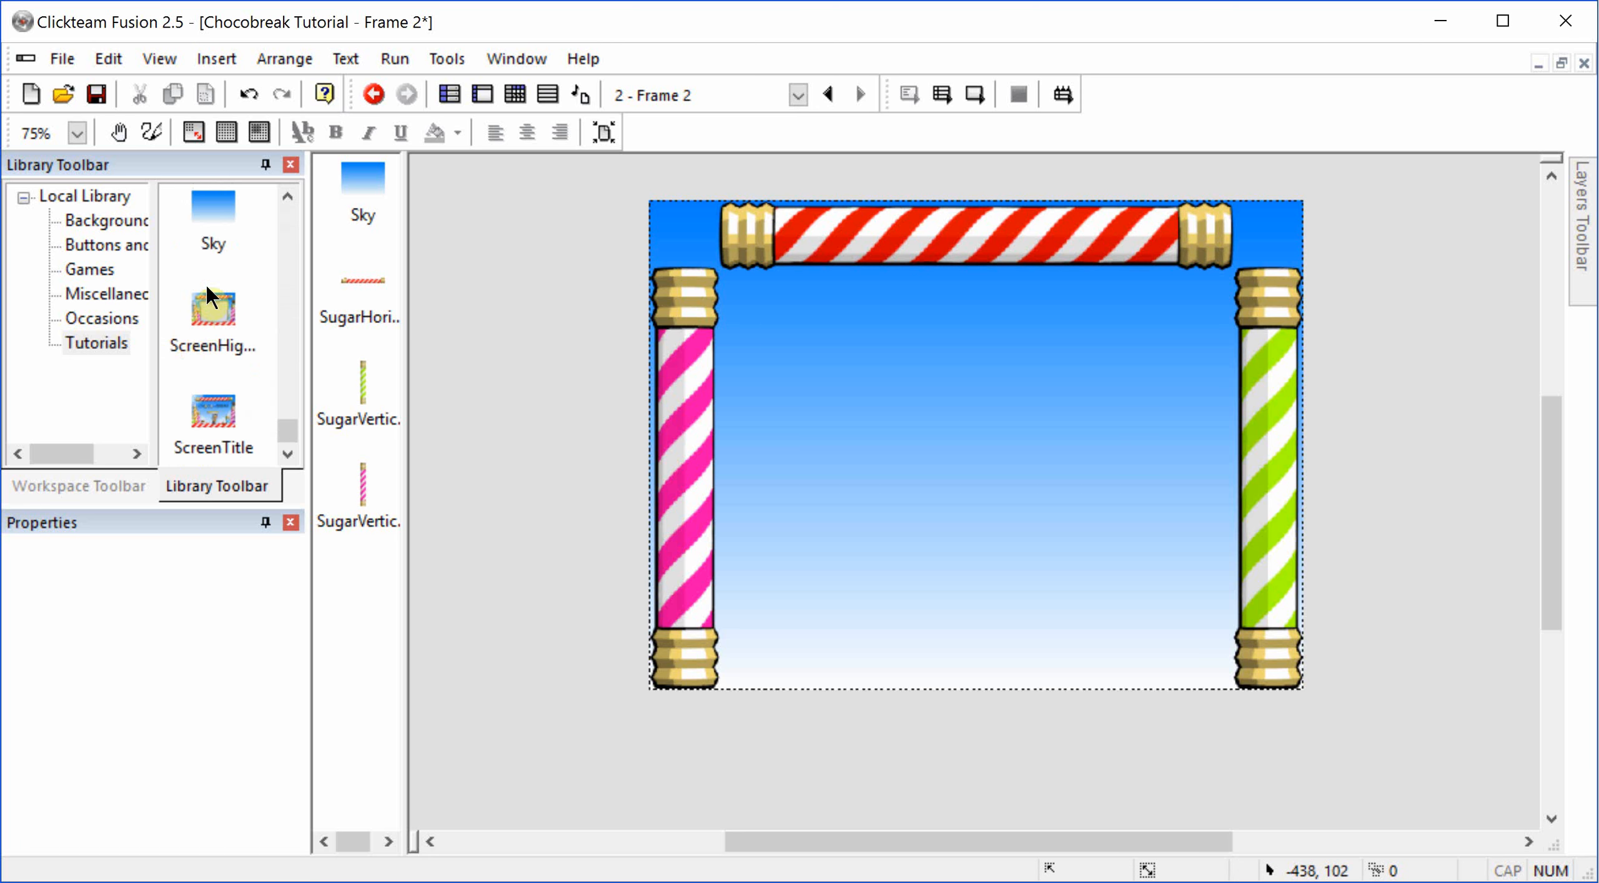
scroll(205, 286, "up", 3)
left_click_drag(212, 308, 594, 226)
left_click_drag(213, 406, 1360, 267)
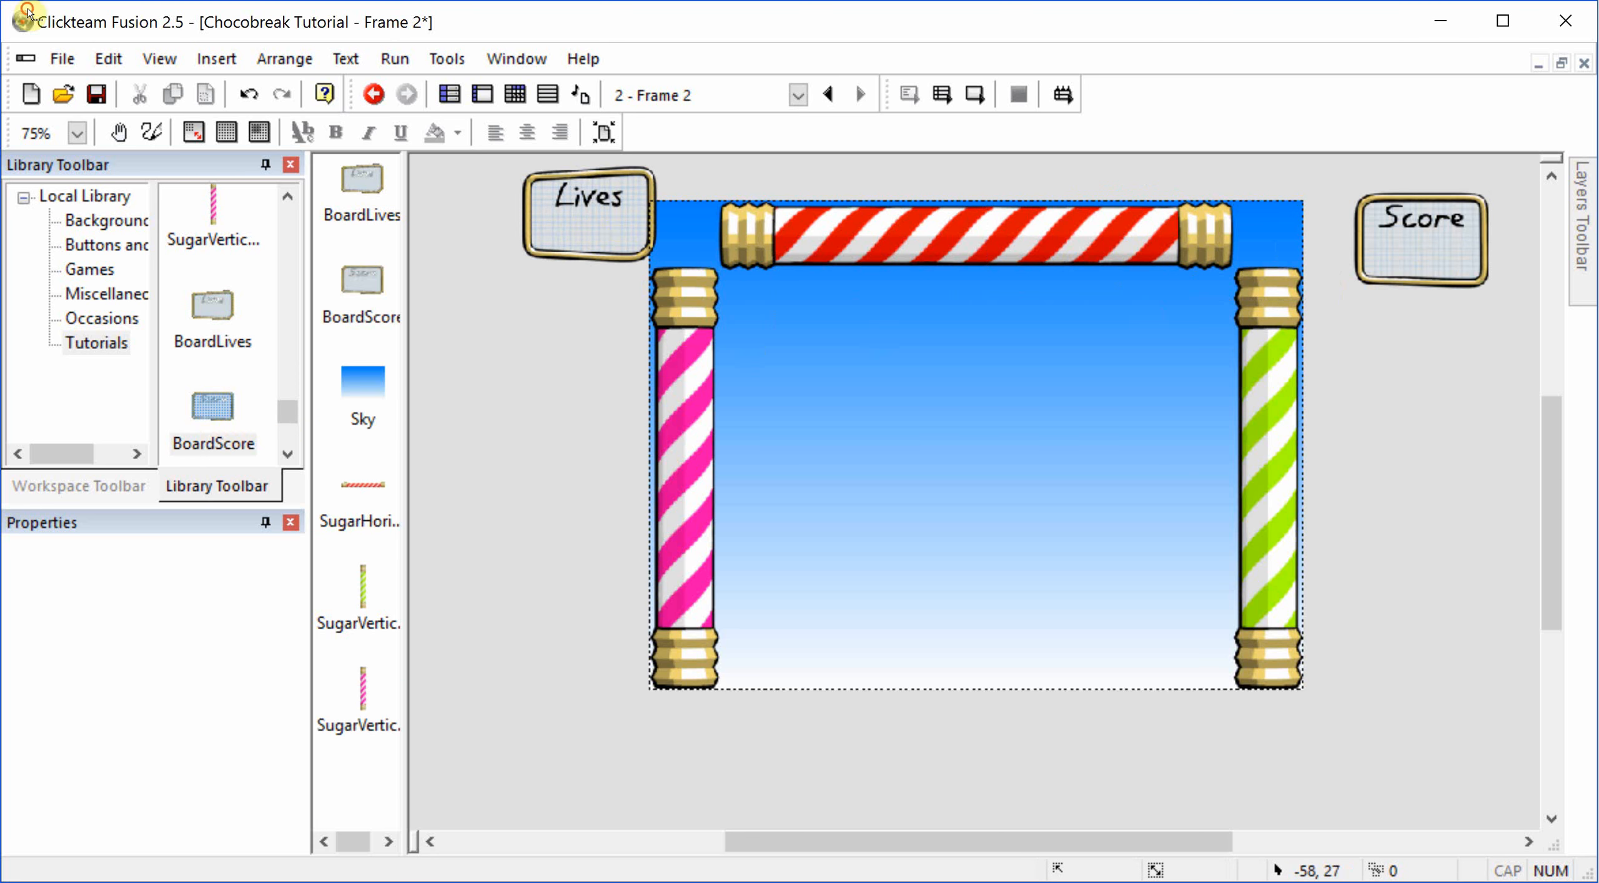
Step: Select the Lives and Score boards together and set their width to 60 and height to 50
left_click(644, 222)
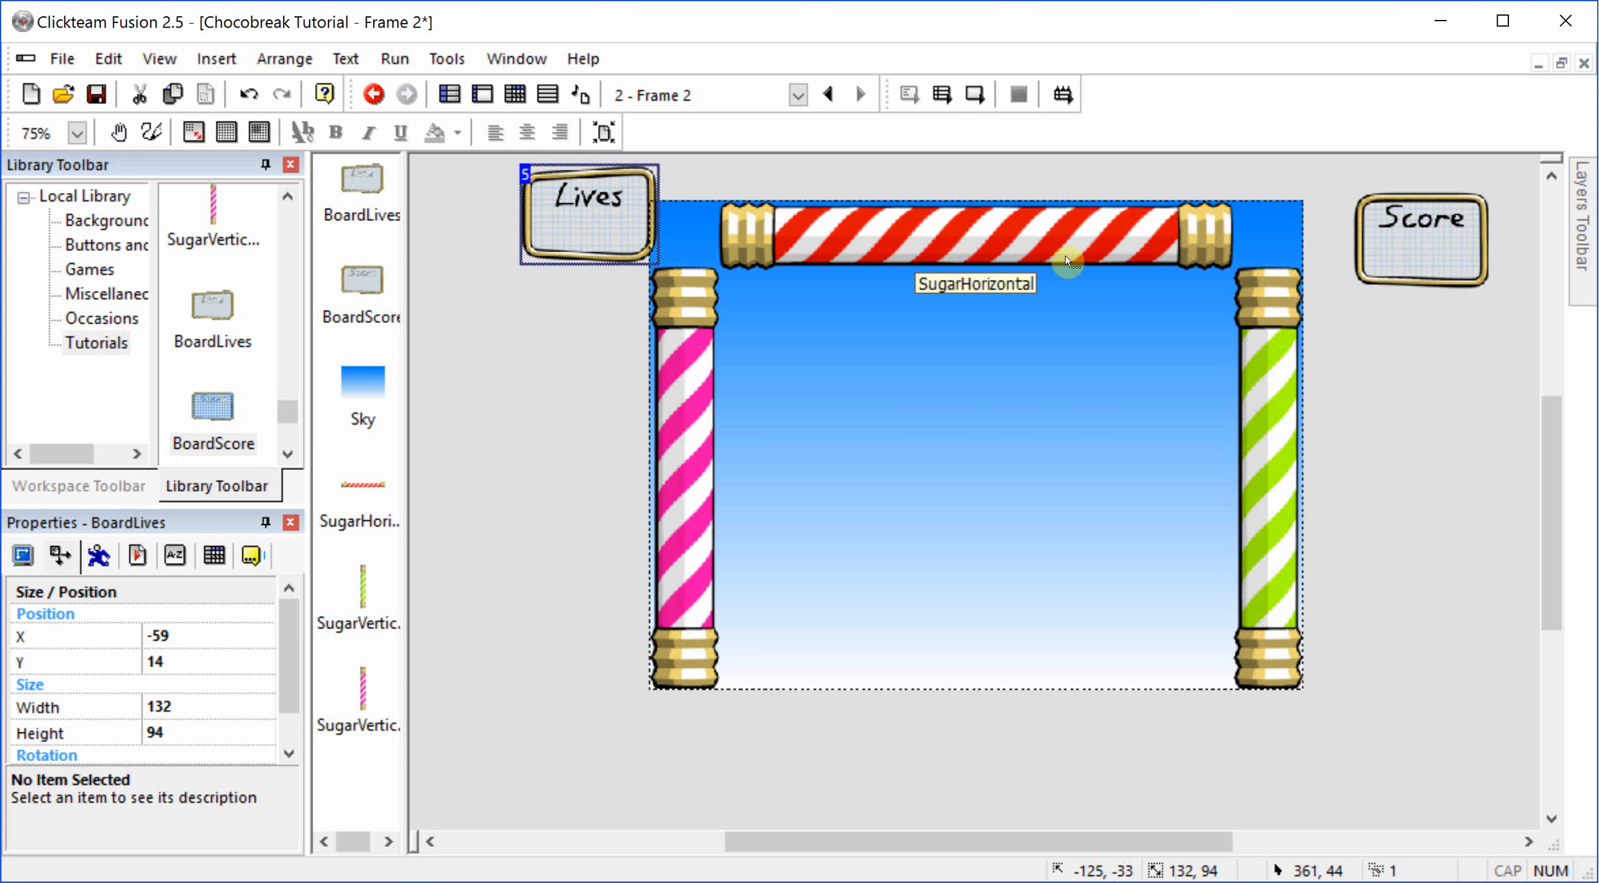
left_click(1402, 259, "shift")
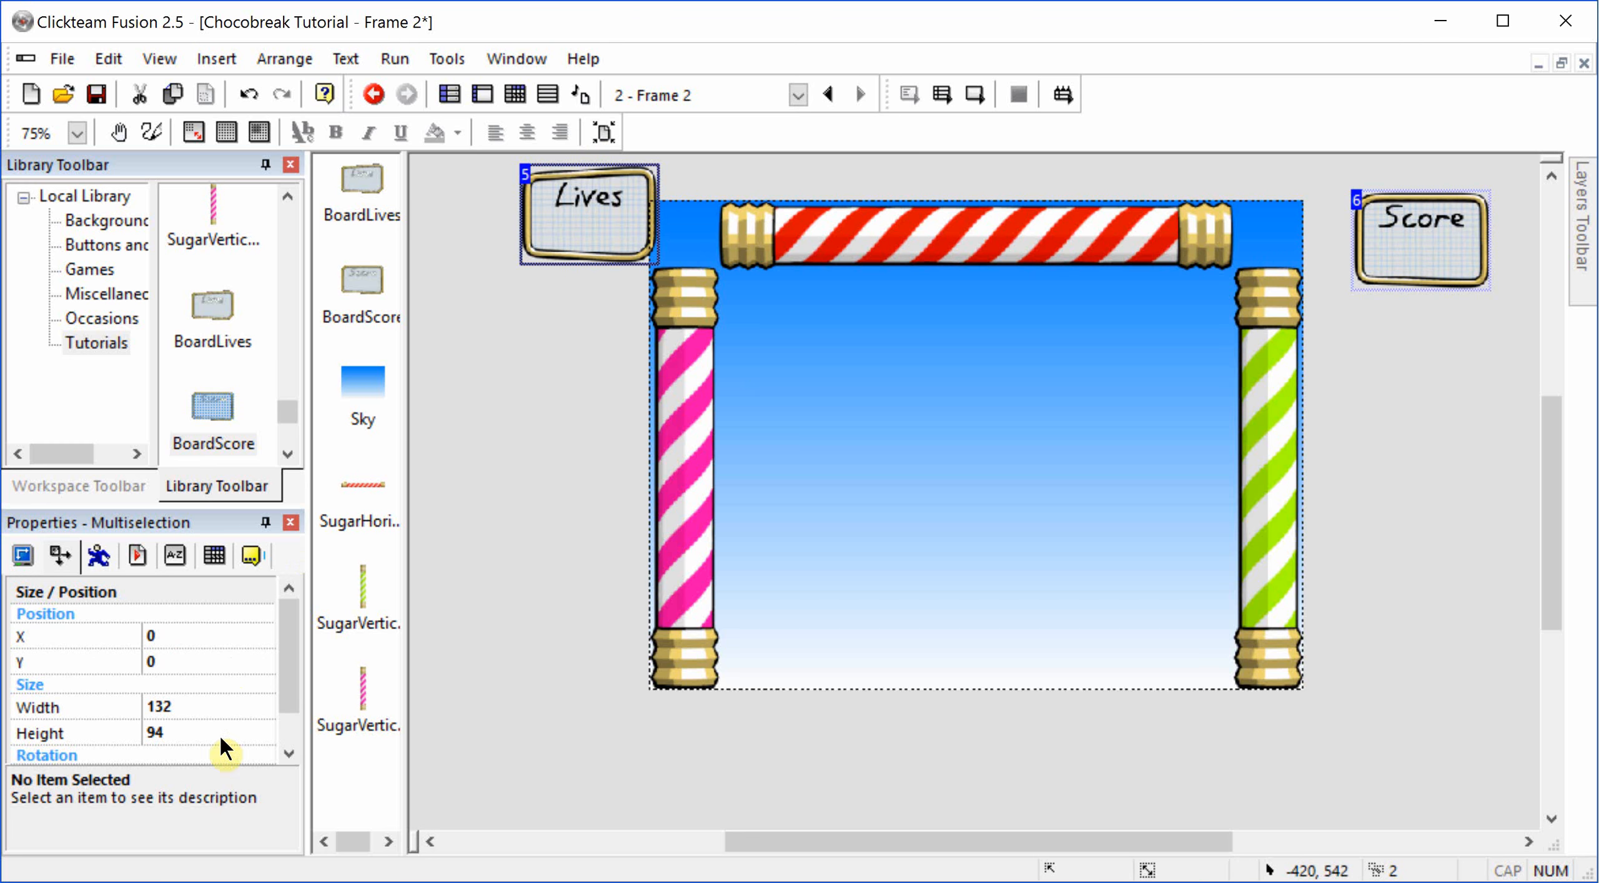
left_click(222, 707)
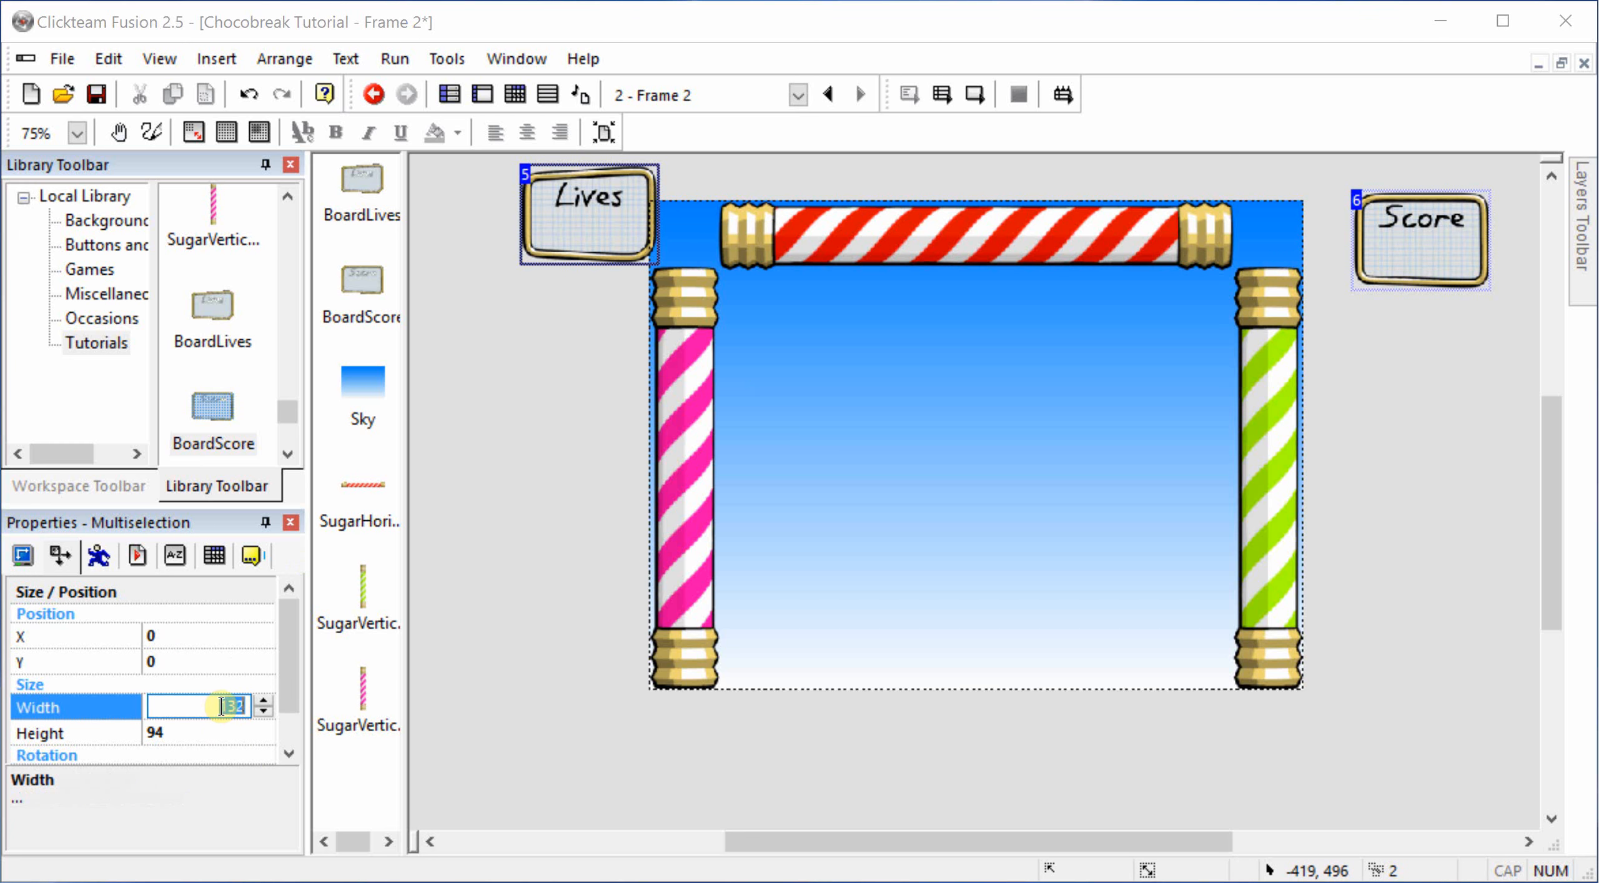
key("Tab")
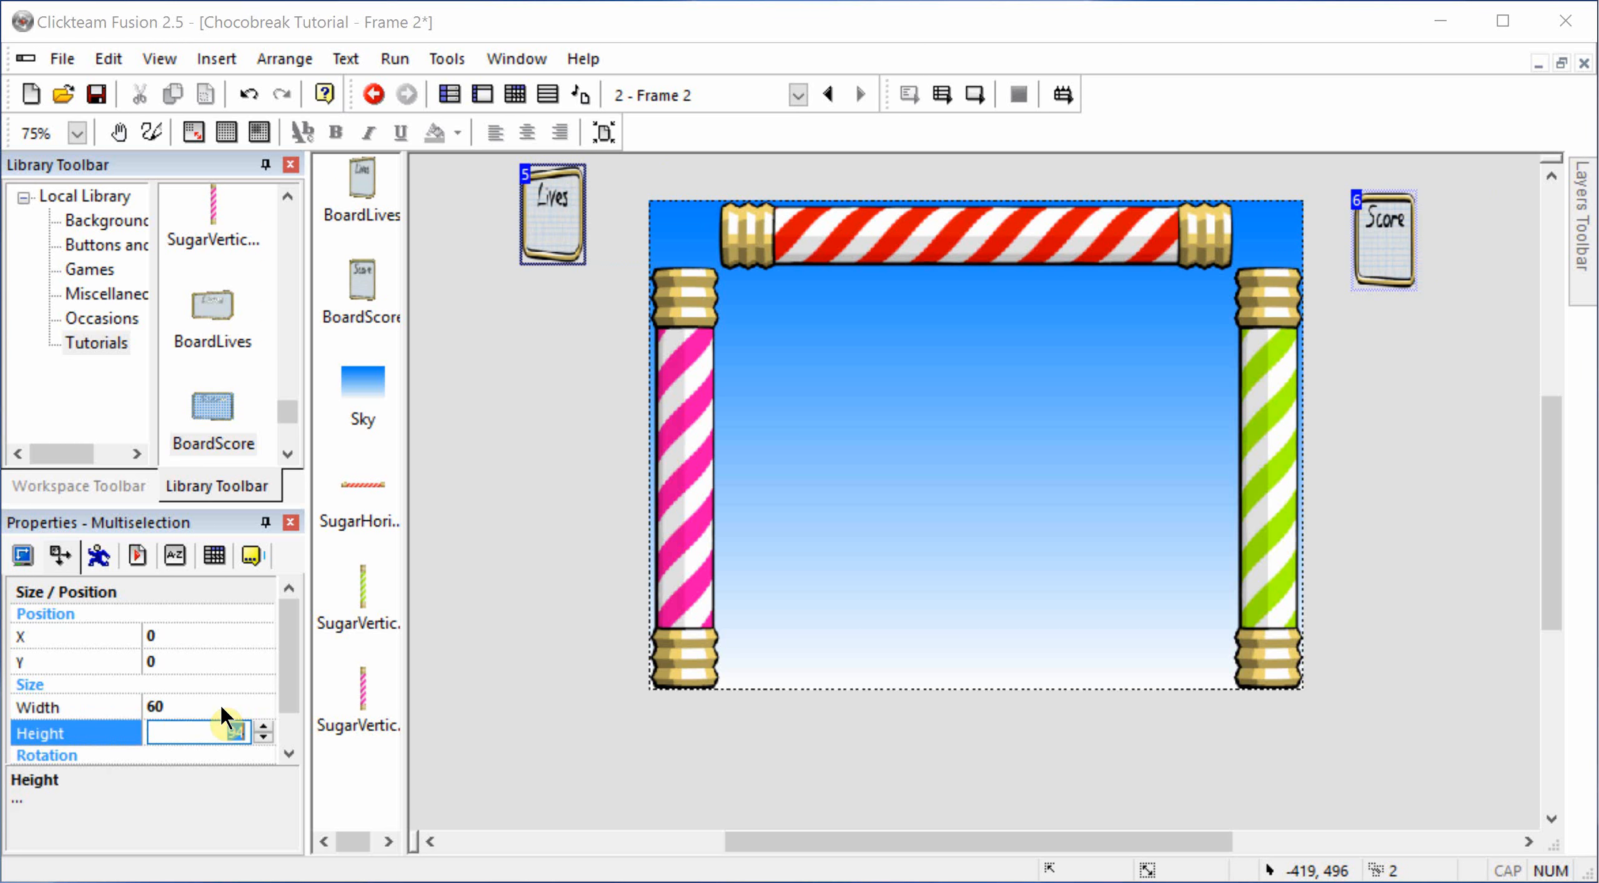
type("50")
key("Return")
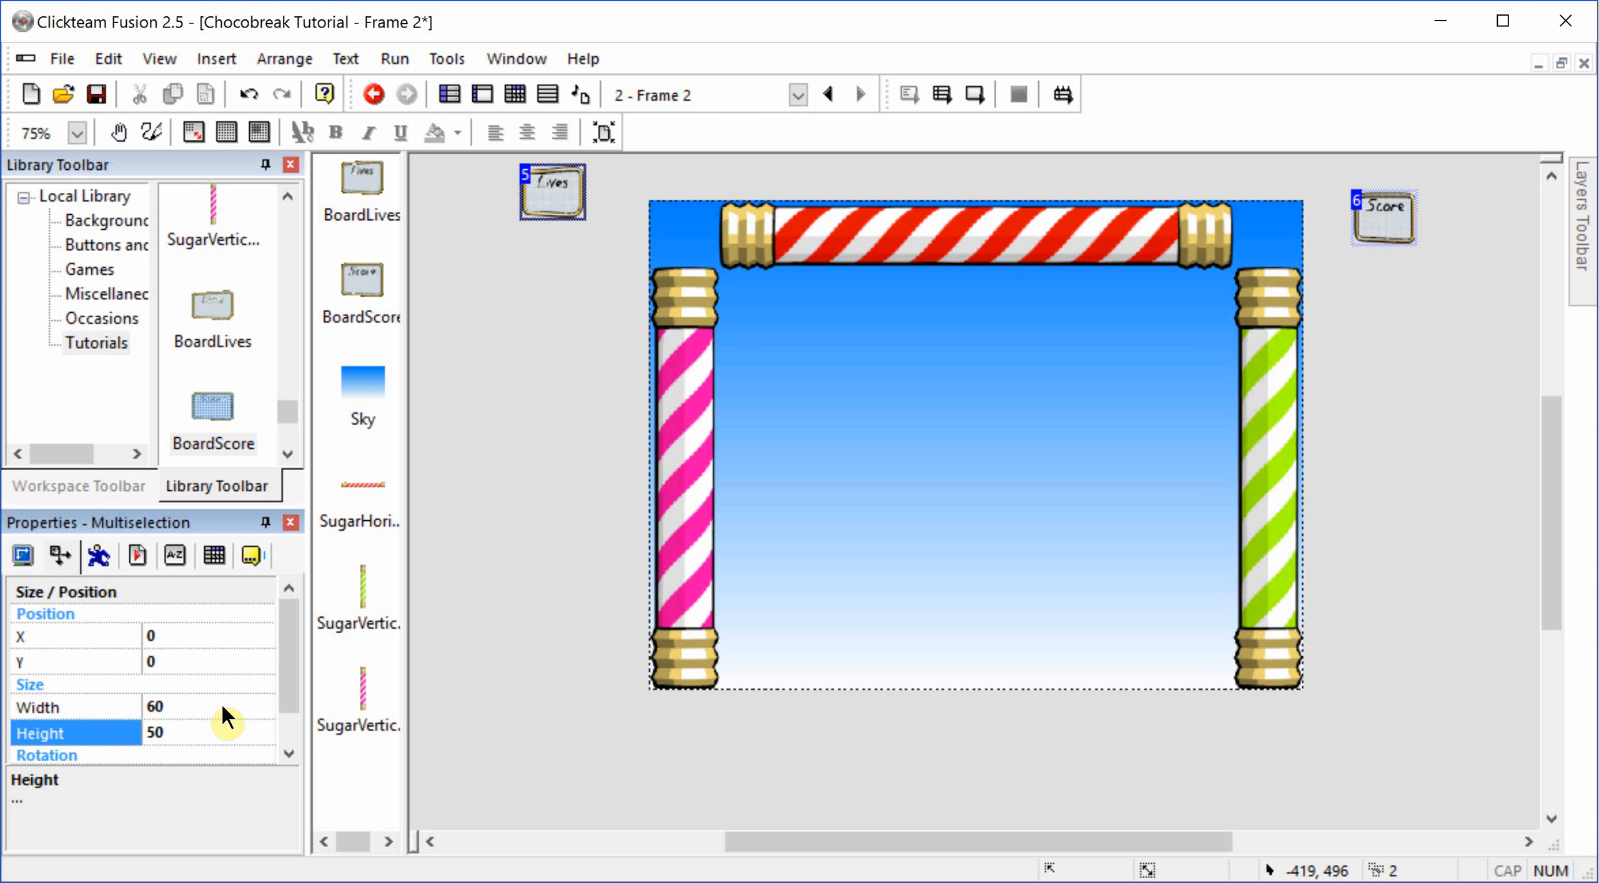
left_click(442, 269)
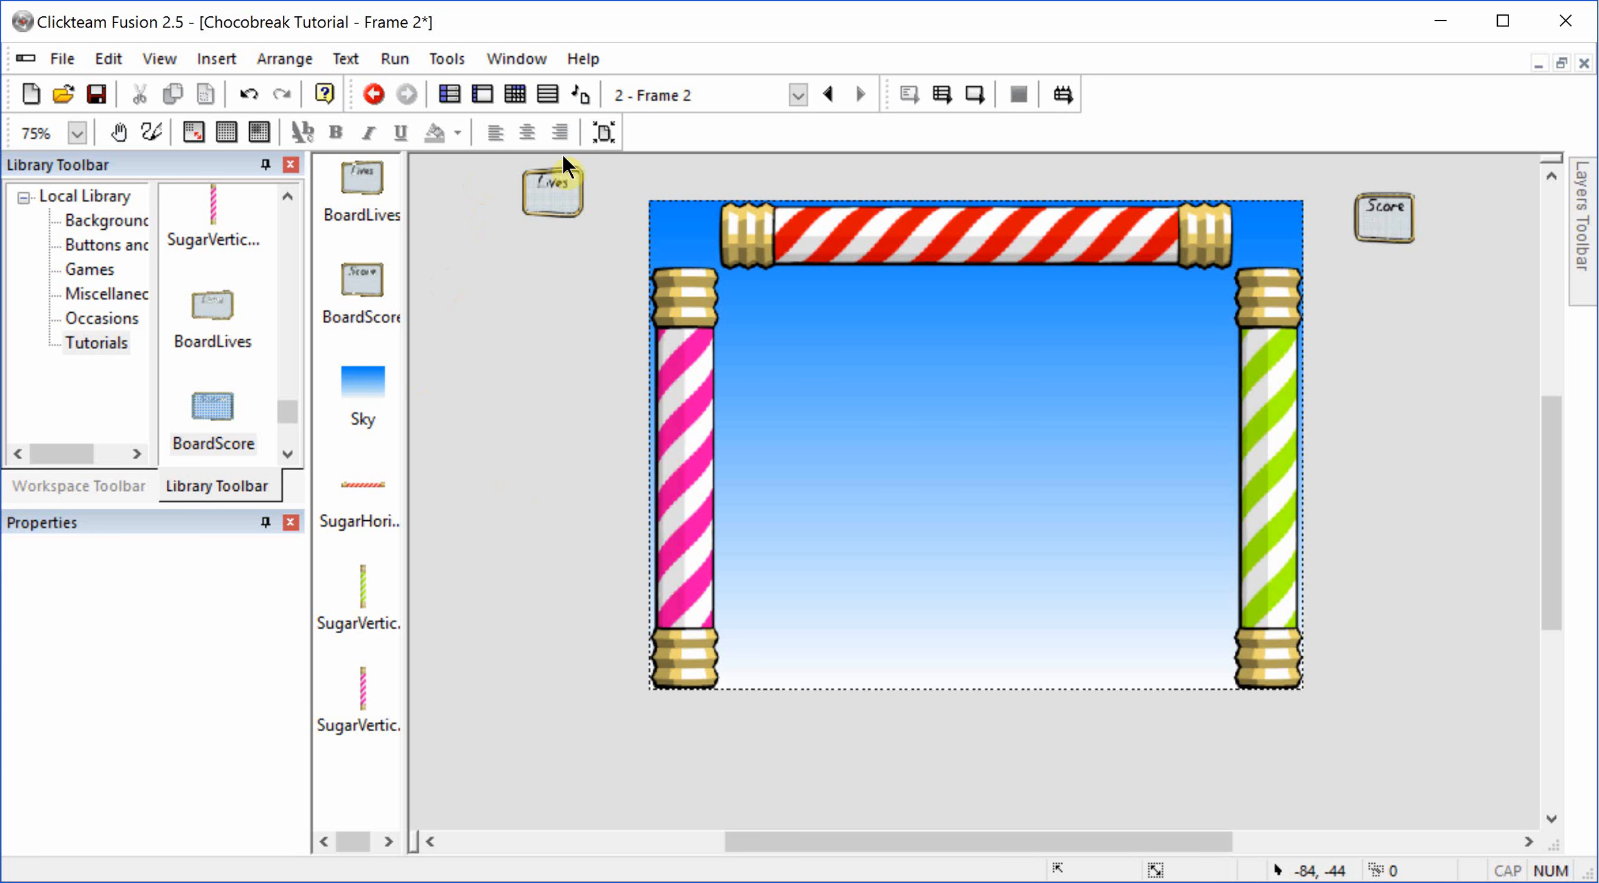
Step: Align the Lives board with the left and the top of the frame
right_click(570, 192)
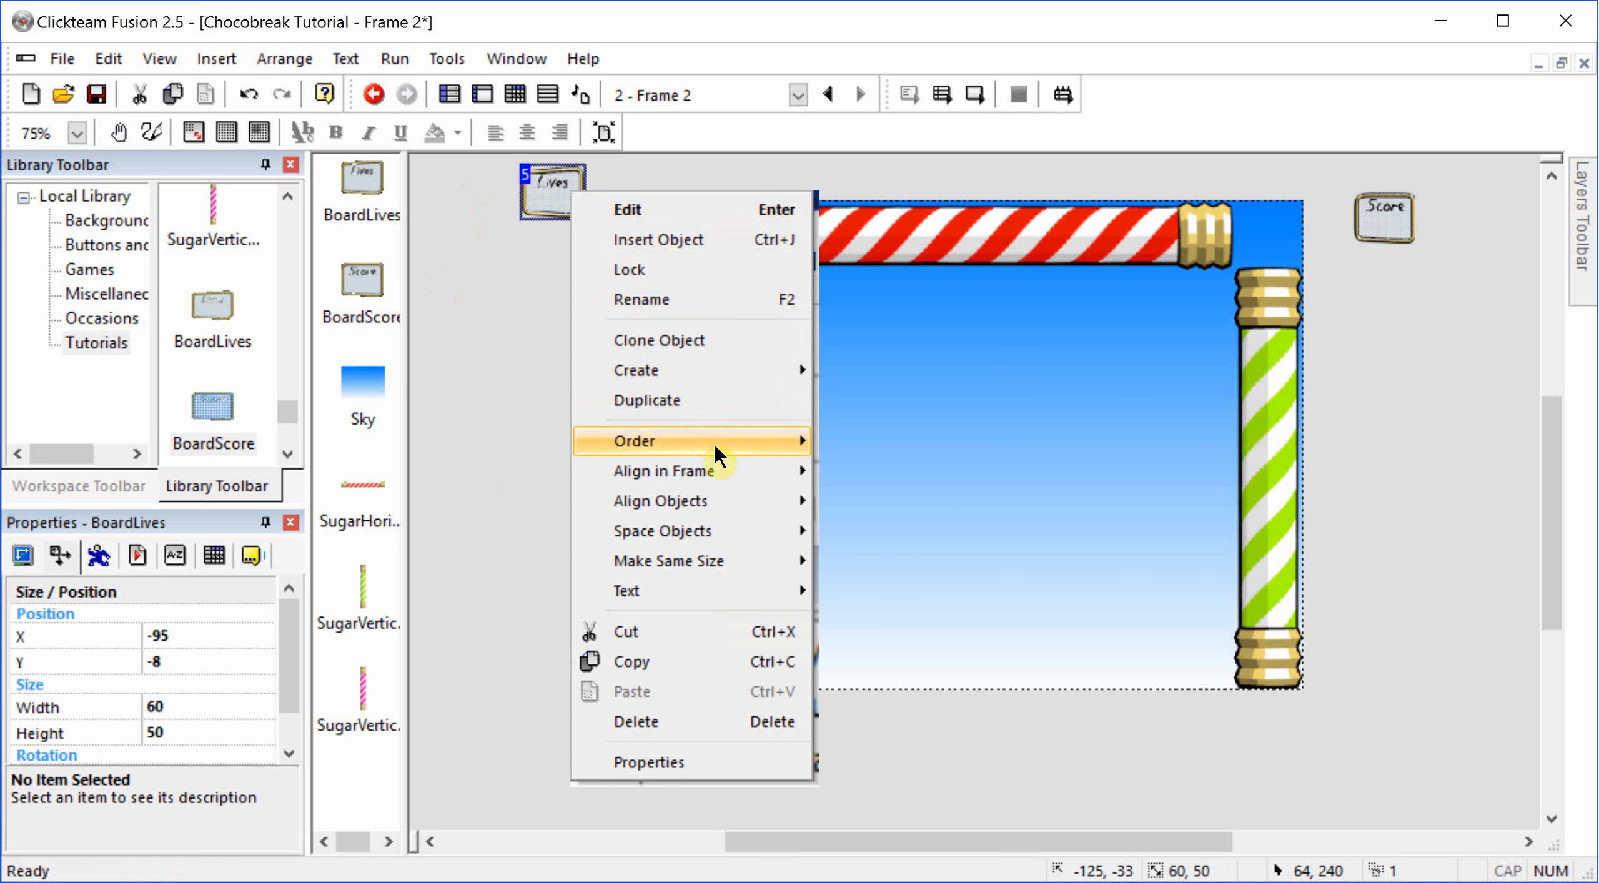
mouse_move(728, 473)
left_click(866, 469)
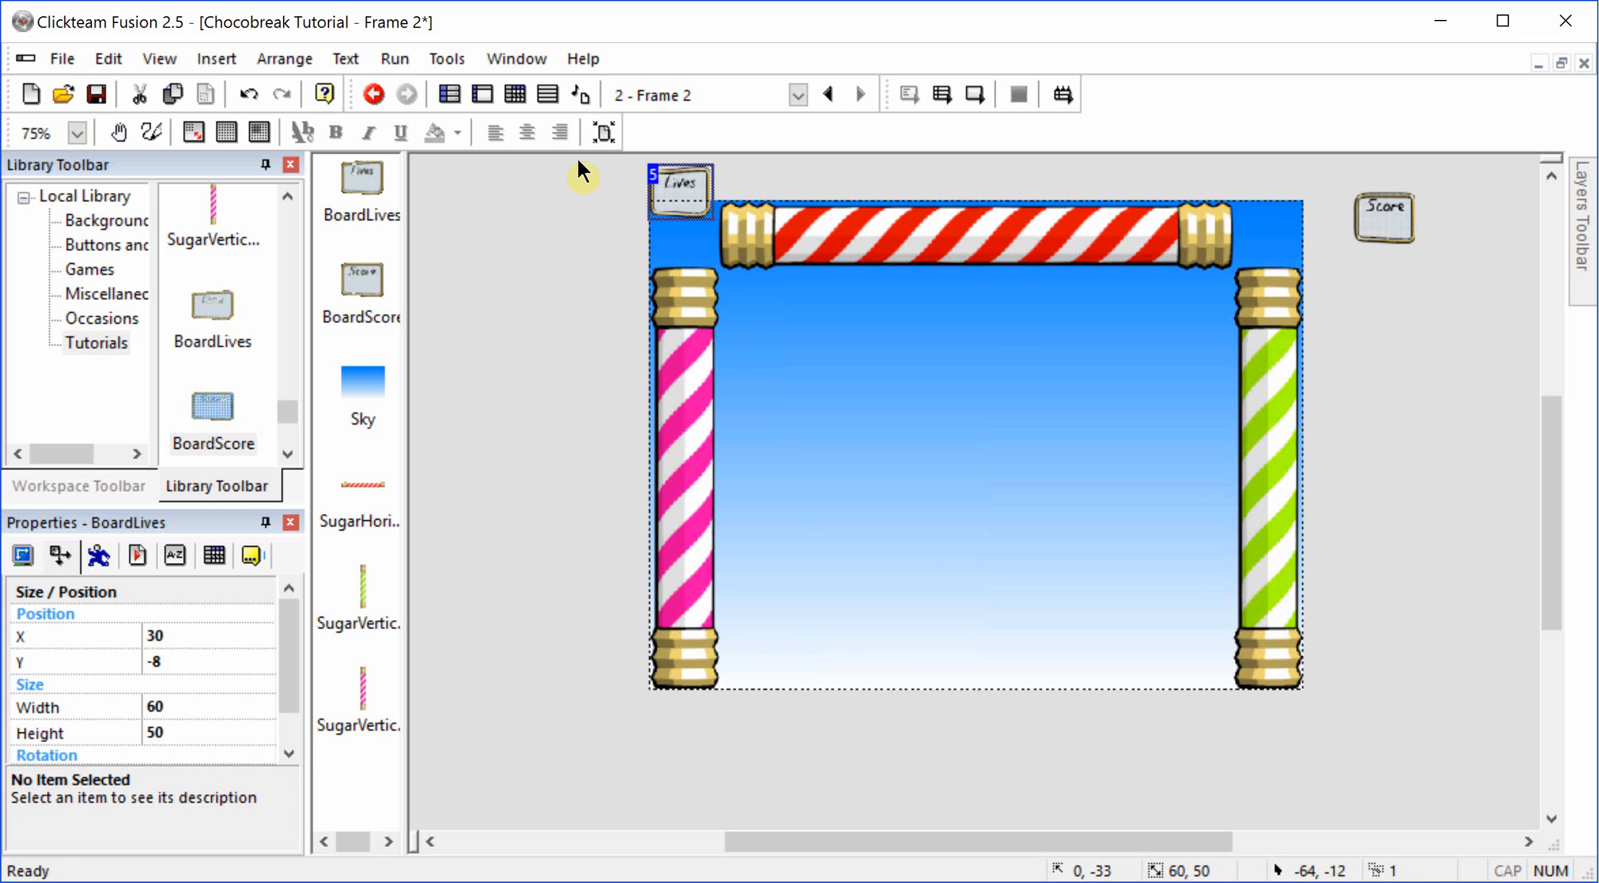
right_click(683, 196)
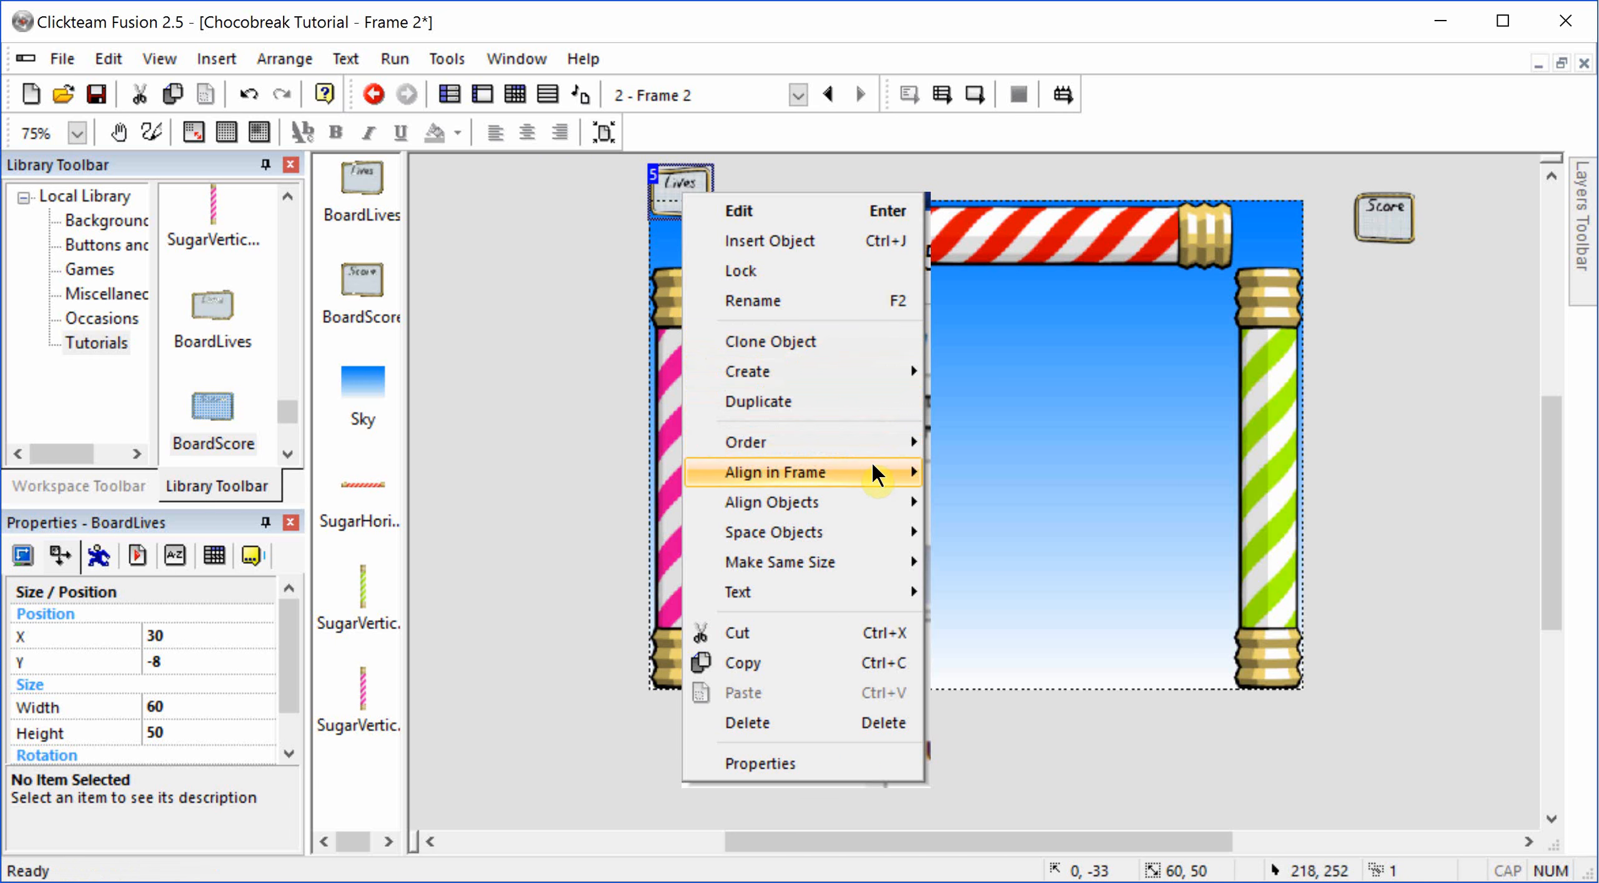
mouse_move(930, 476)
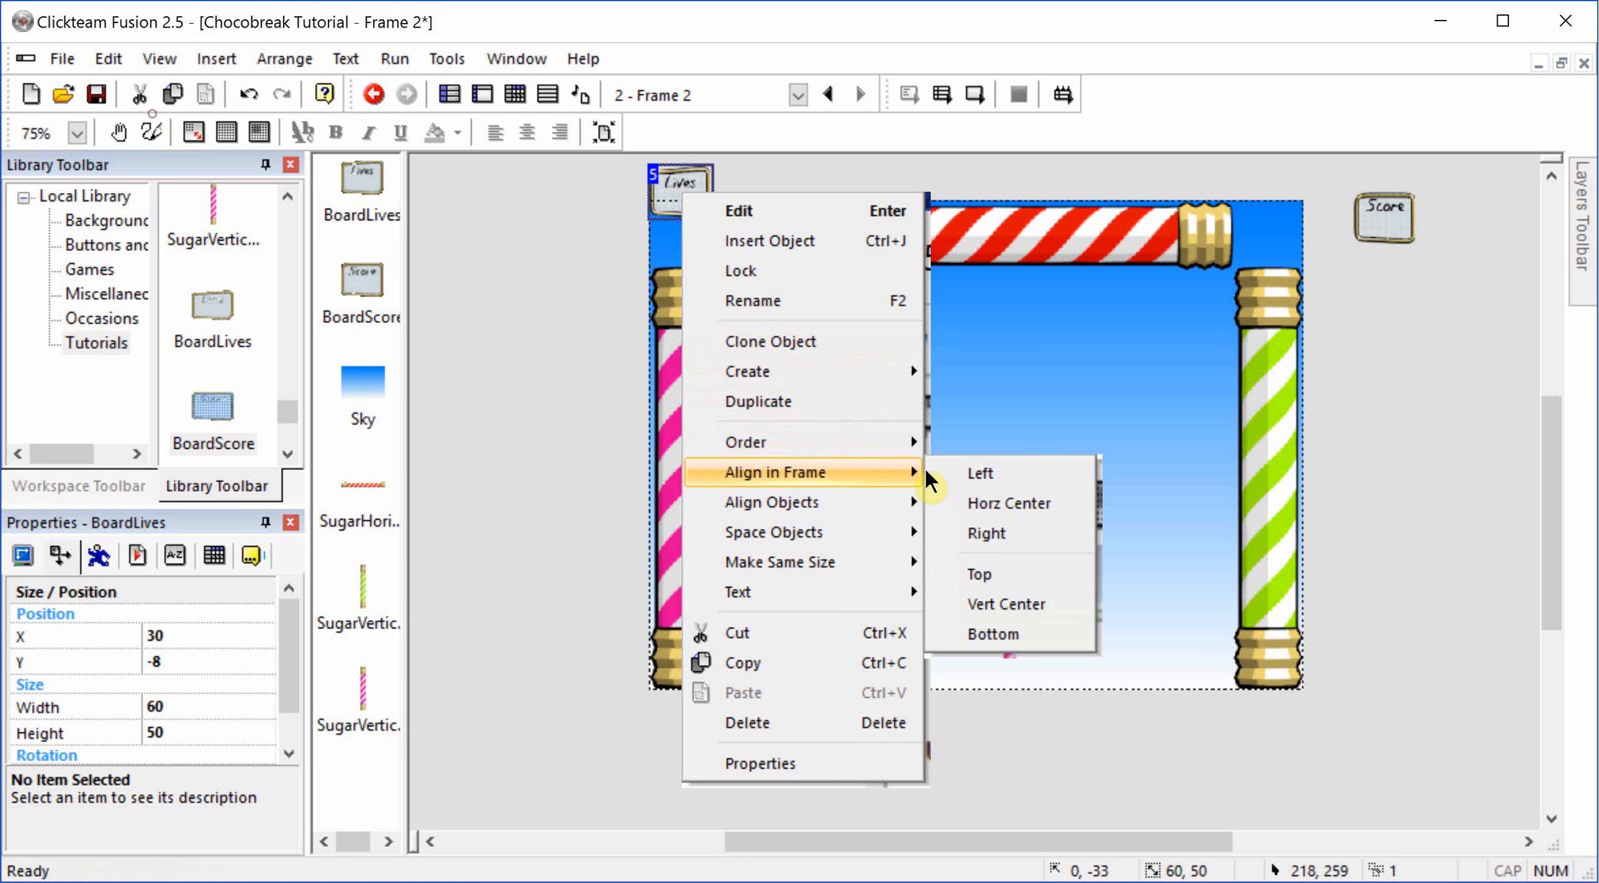
left_click(1002, 573)
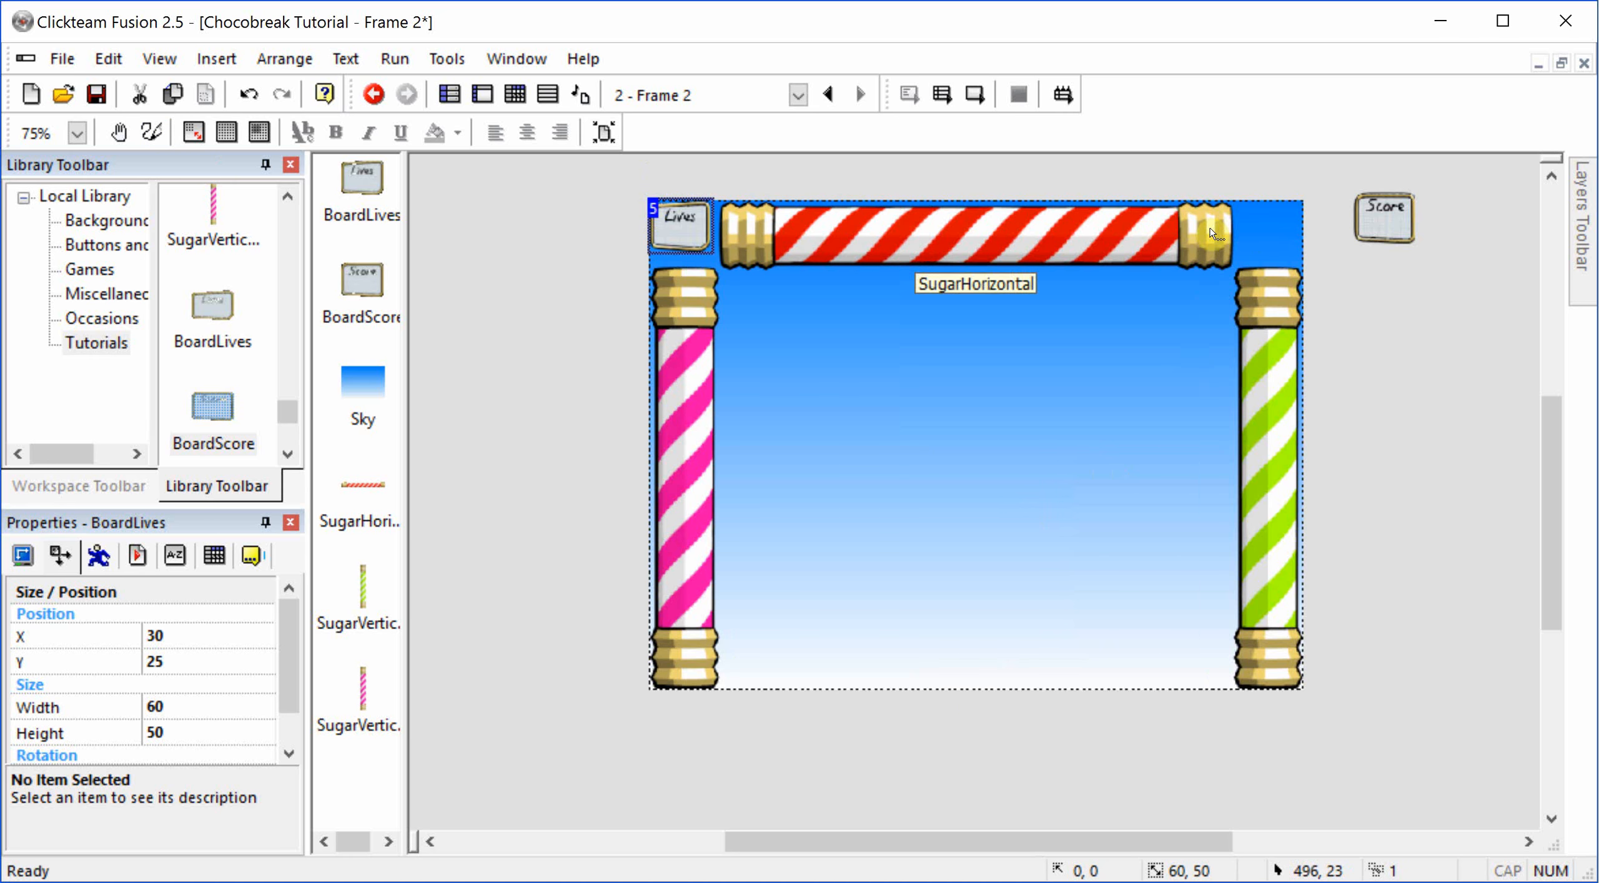
Step: Align the Score board with the right of the frame
right_click(1374, 215)
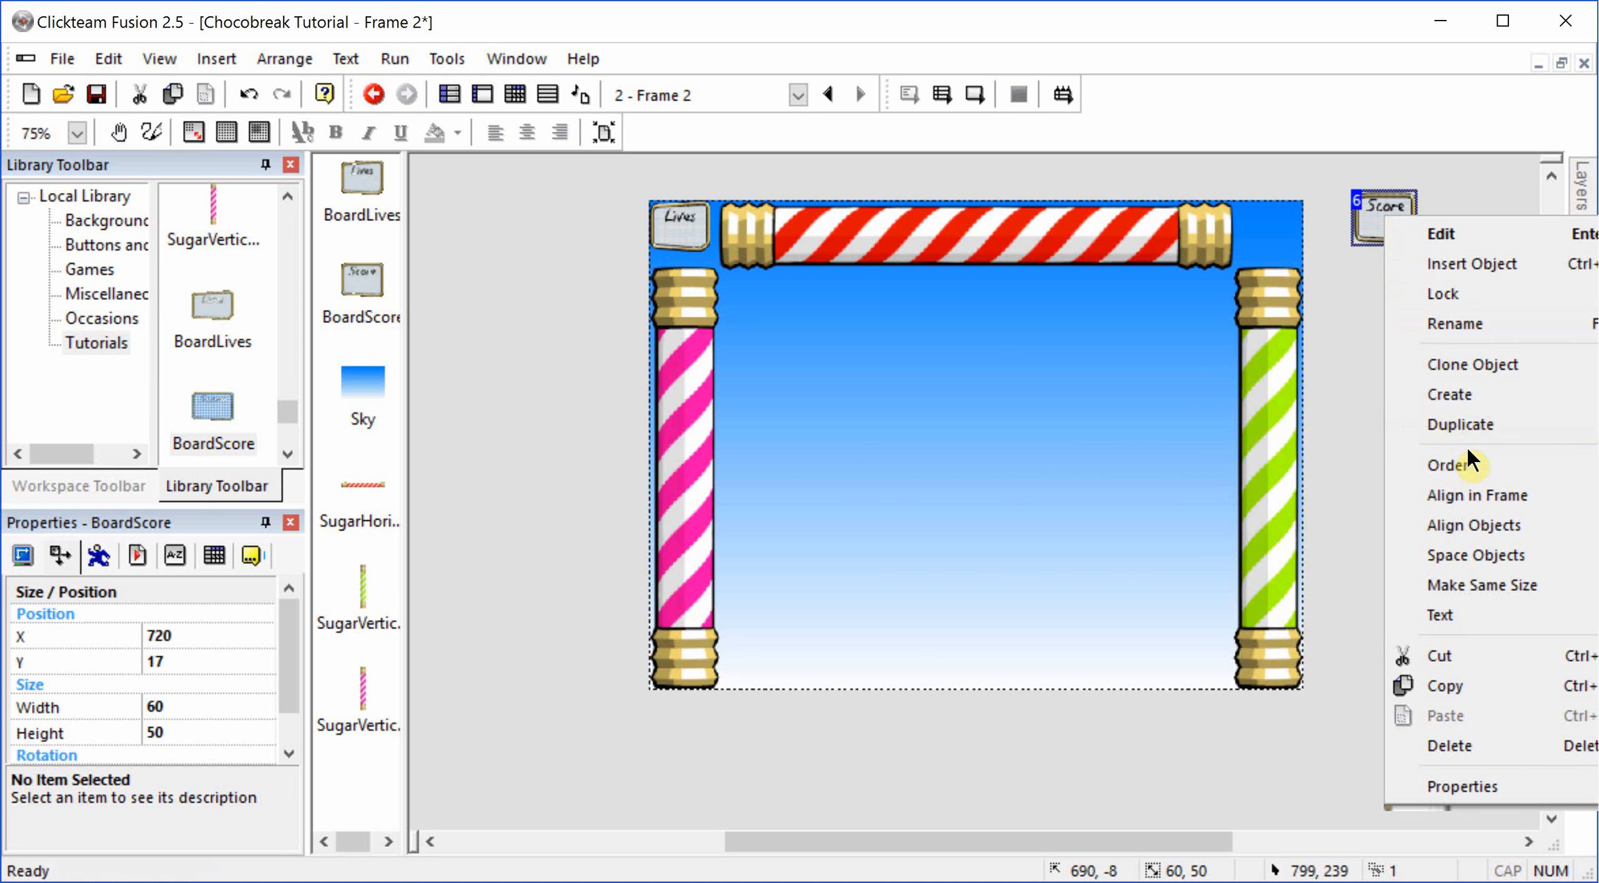
key("Down")
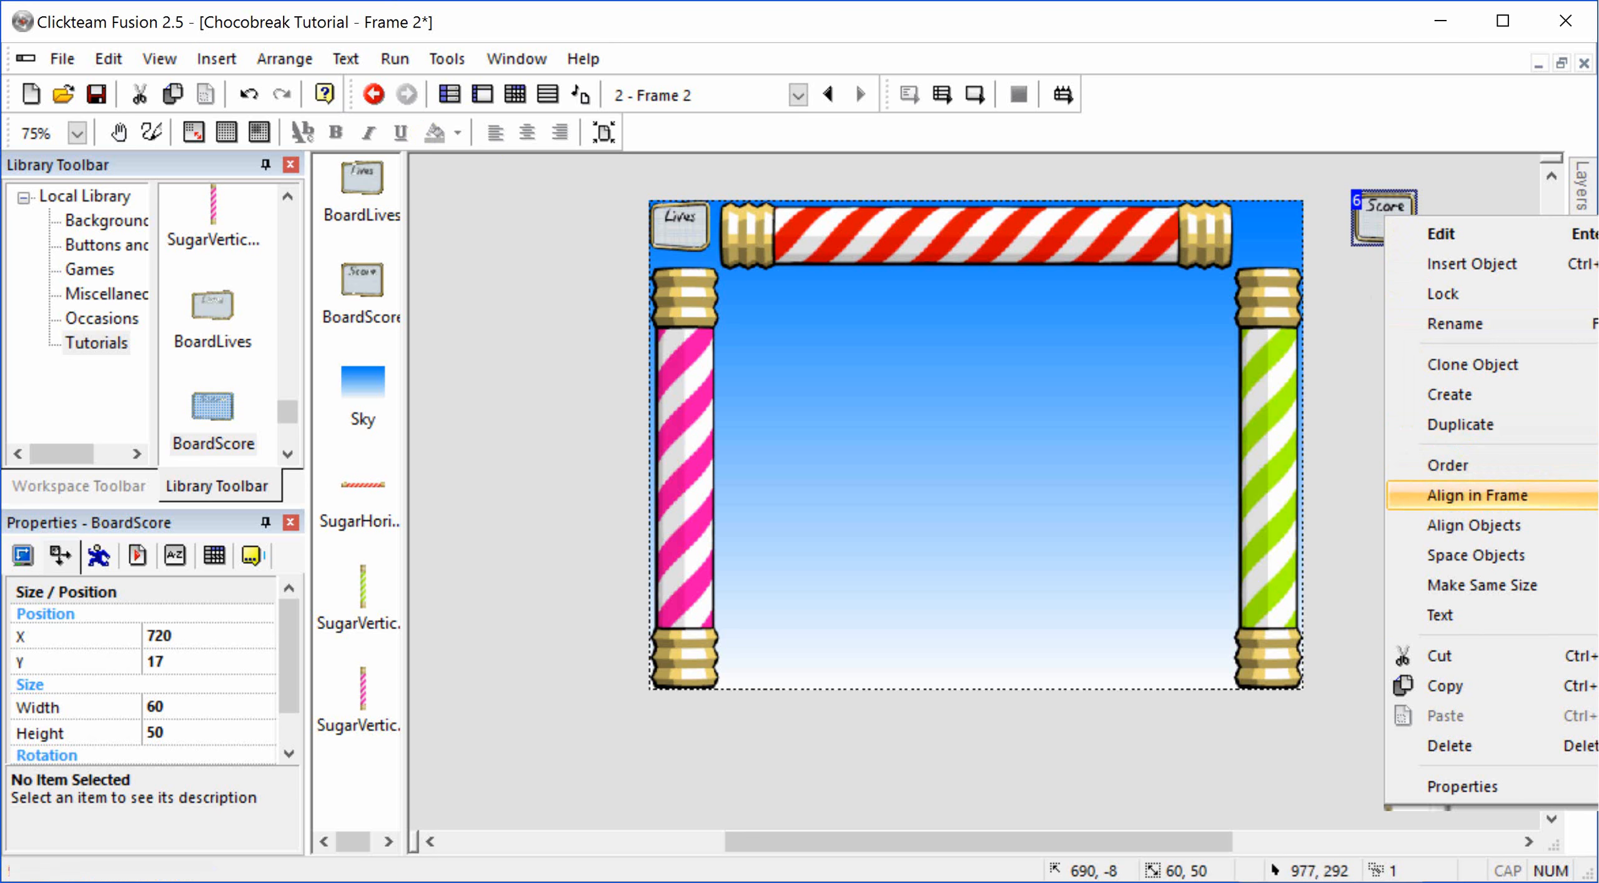
left_click(1598, 555)
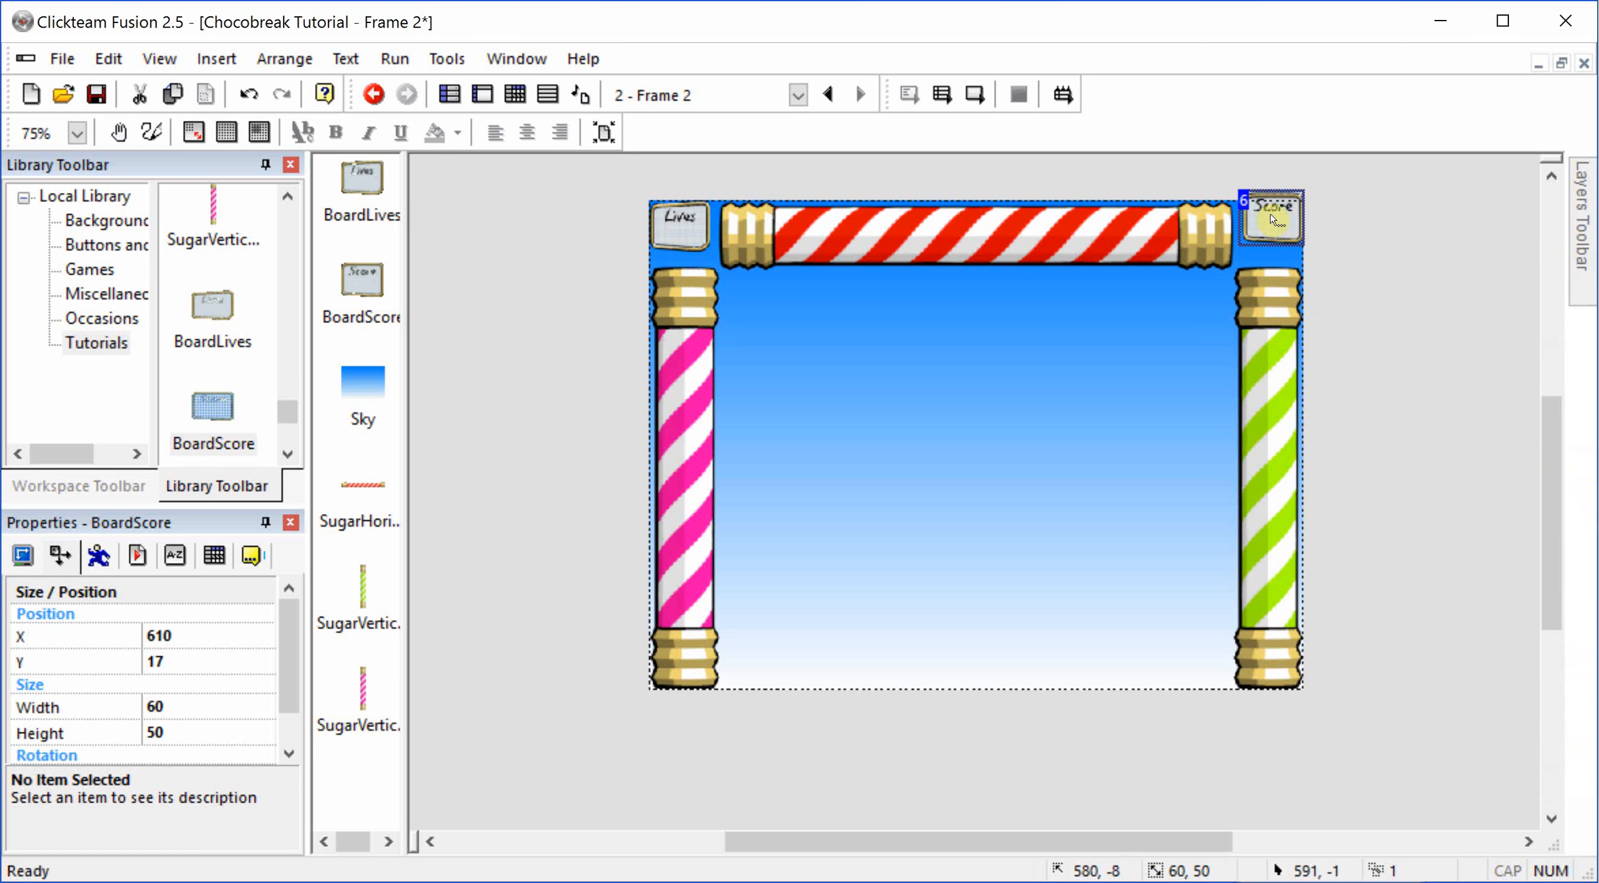
right_click(1289, 238)
mouse_move(1494, 507)
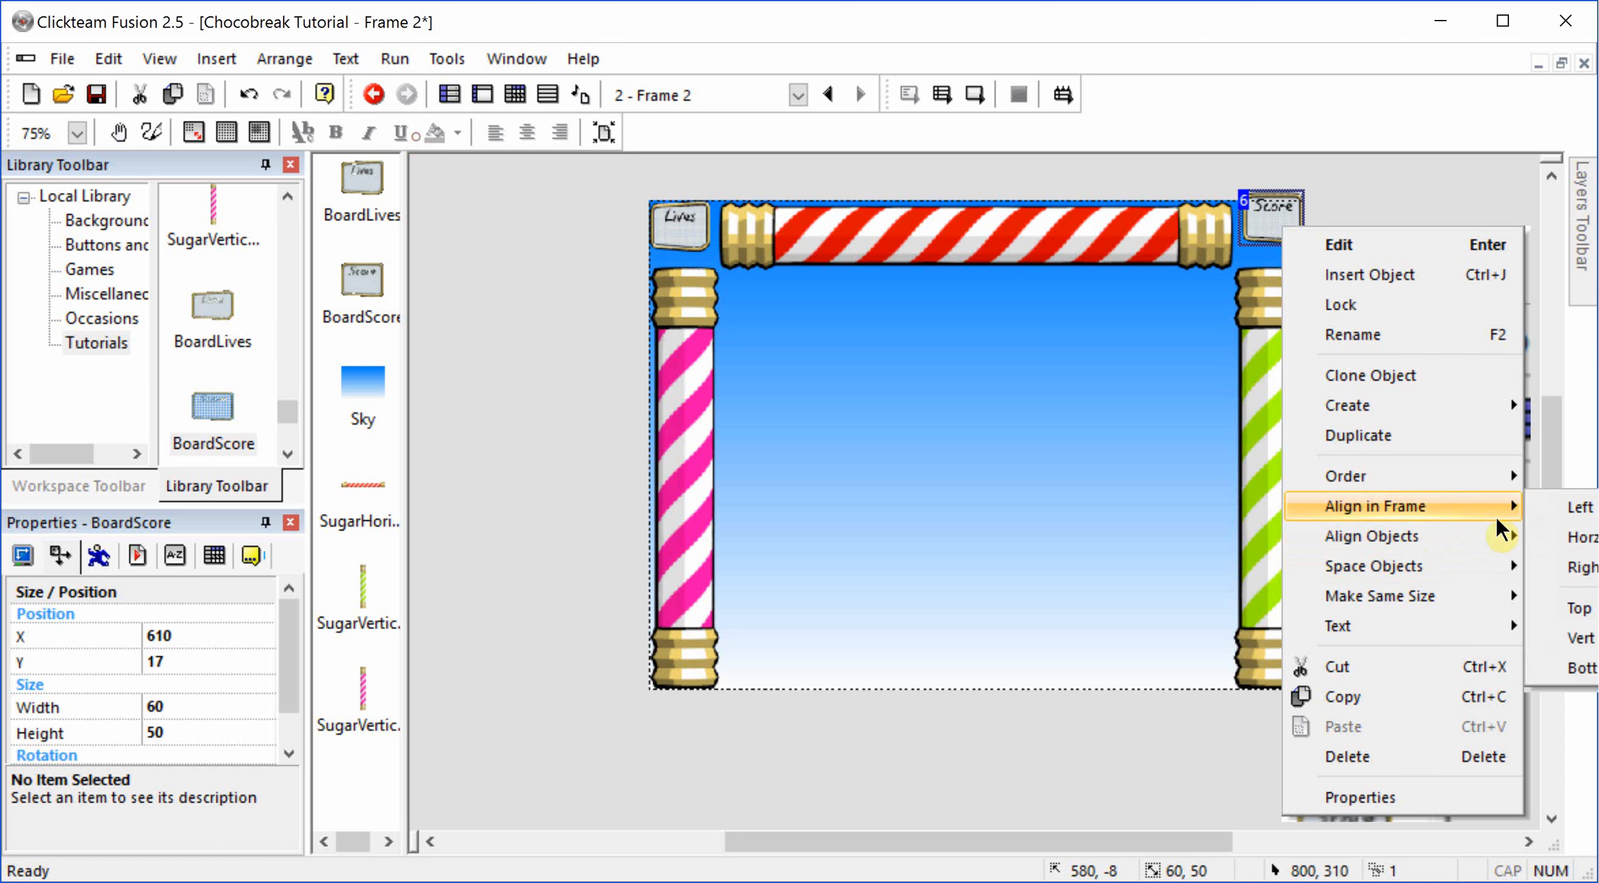
left_click(1583, 567)
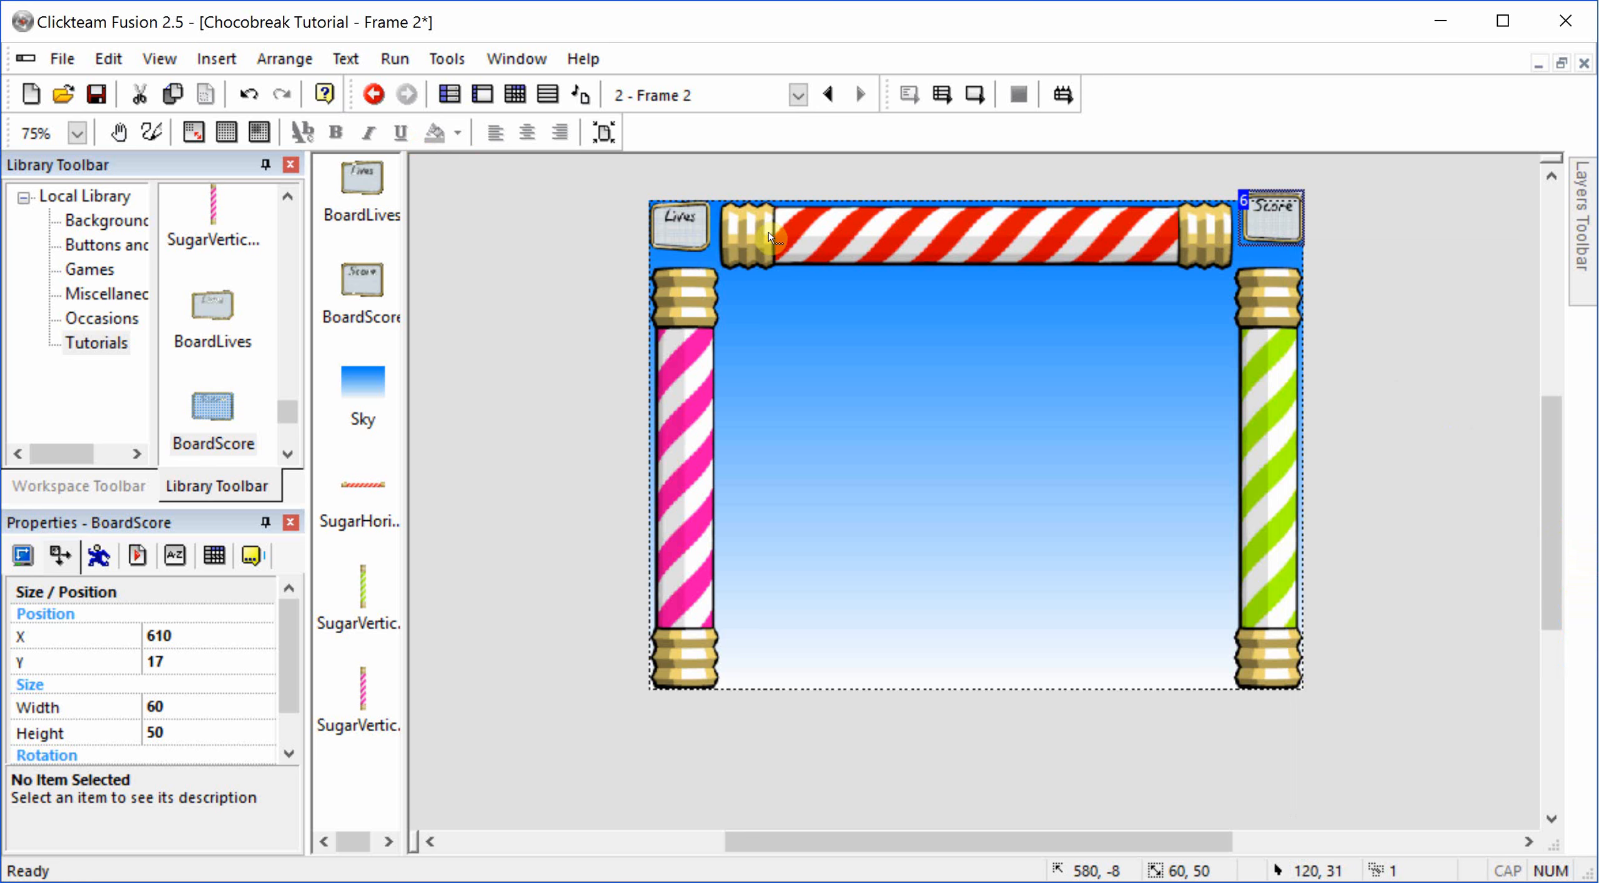
Step: Enlarge the Lives board to fill its corner beside the red stick, and stretch the Score board to about 70 by 70 pixels
left_click(706, 235)
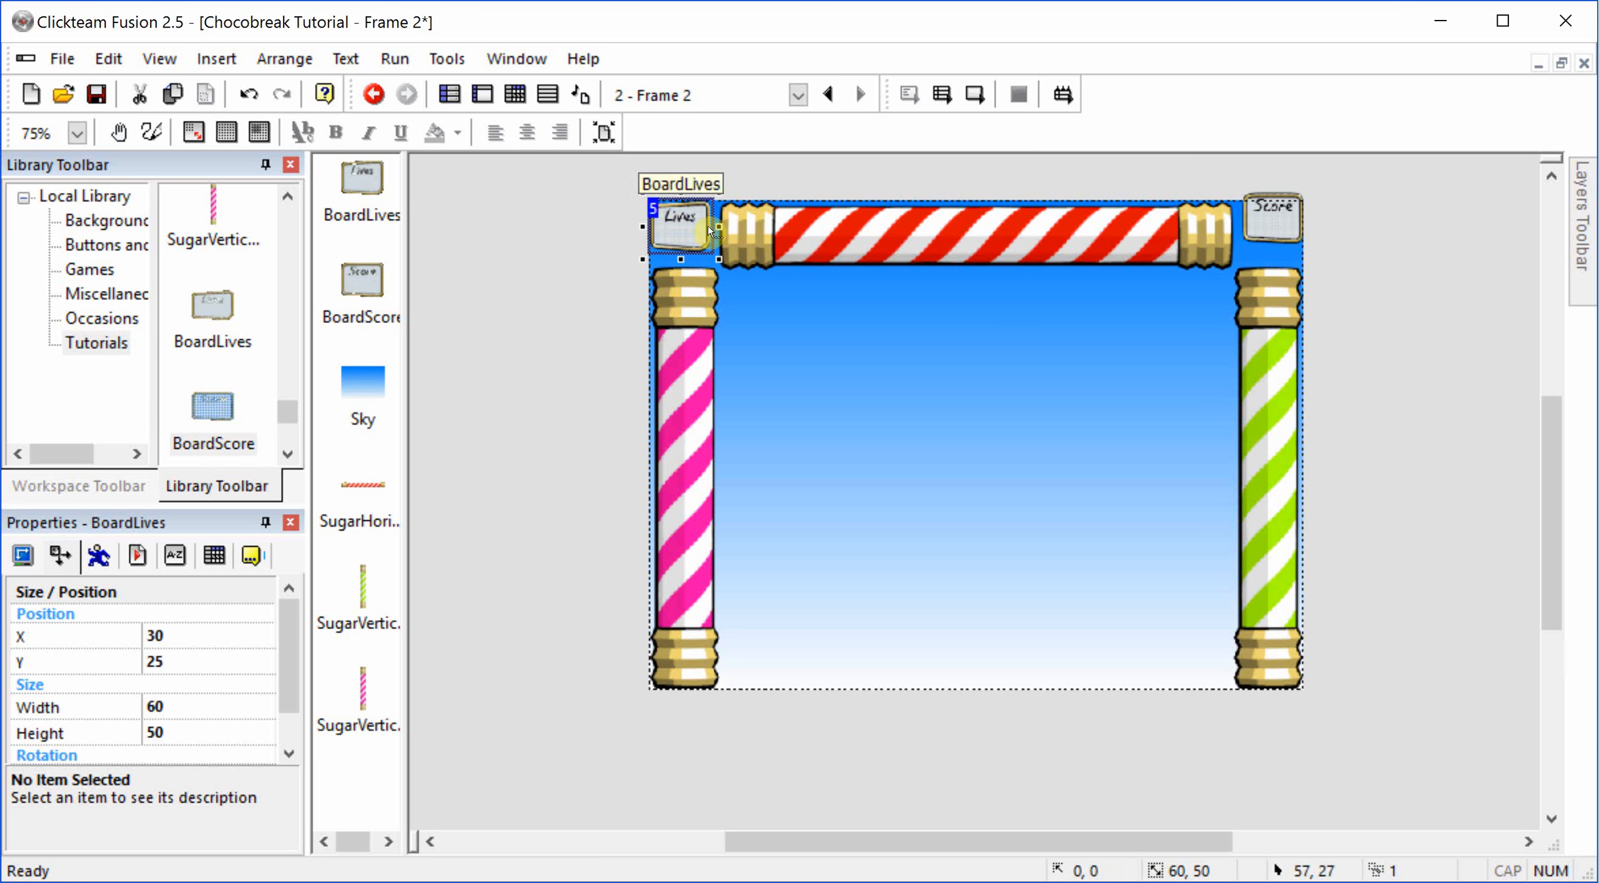
left_click_drag(718, 223, 684, 269)
left_click(1242, 216)
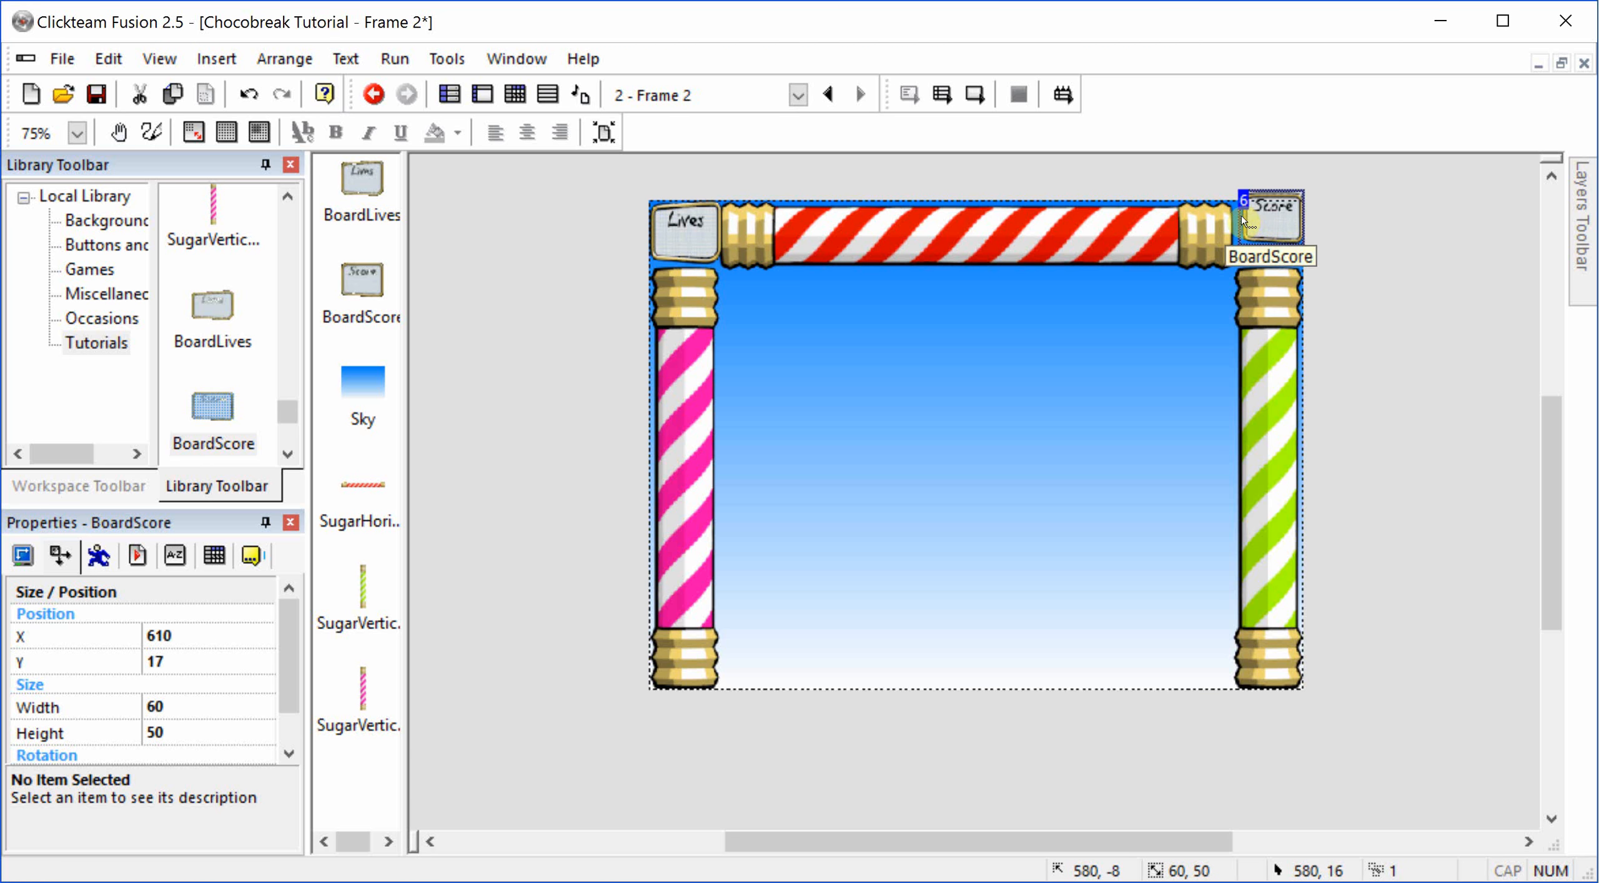
left_click(1257, 226)
left_click_drag(1228, 219, 1270, 273)
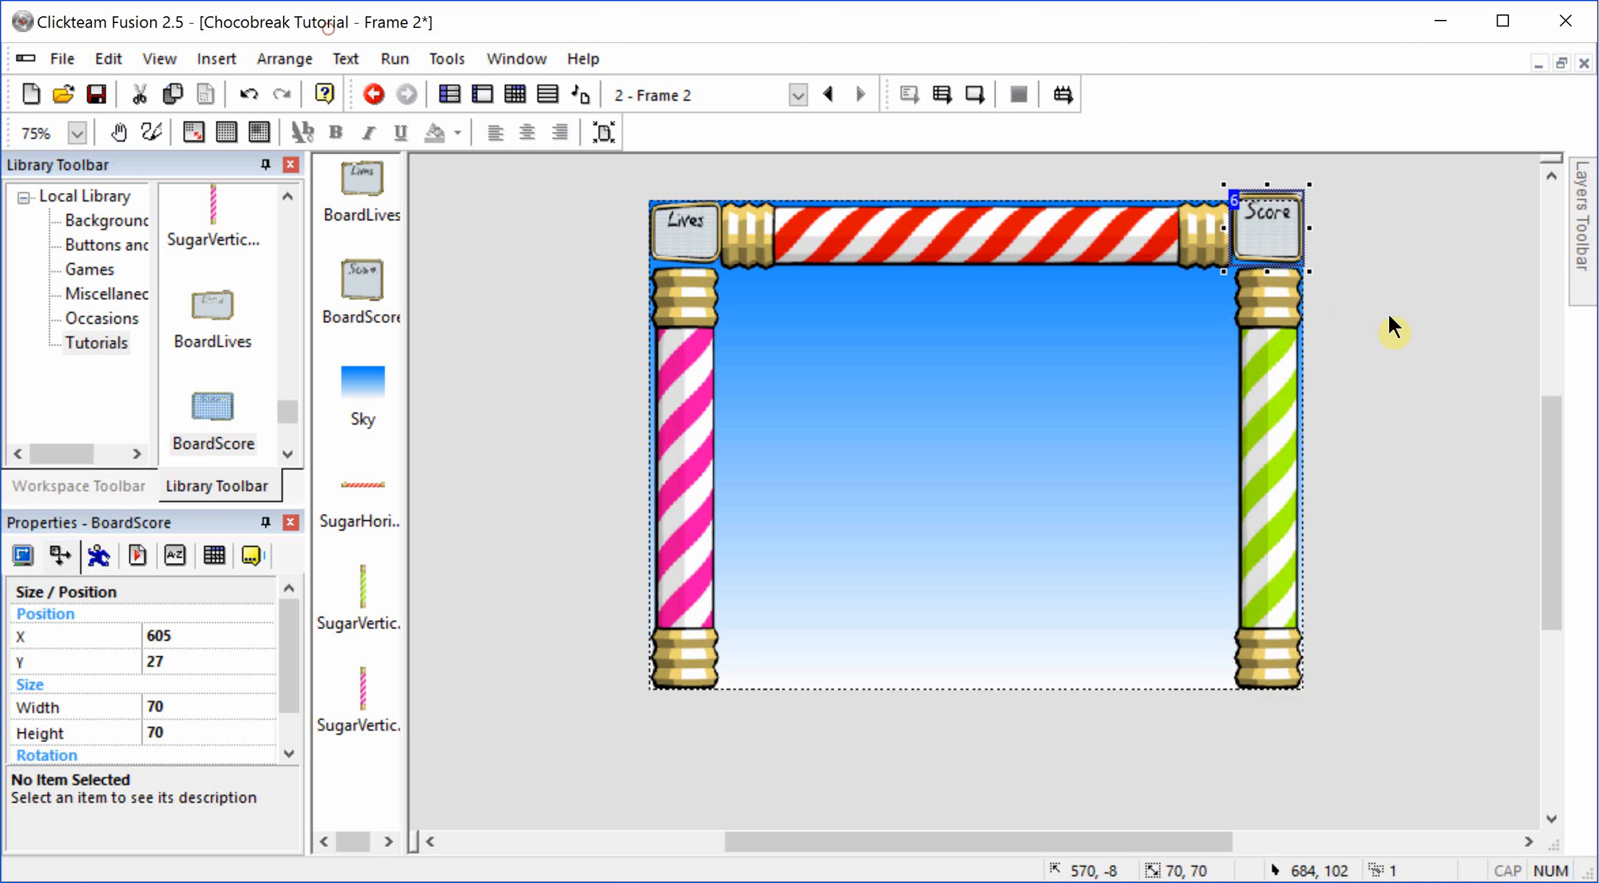
left_click(1409, 330)
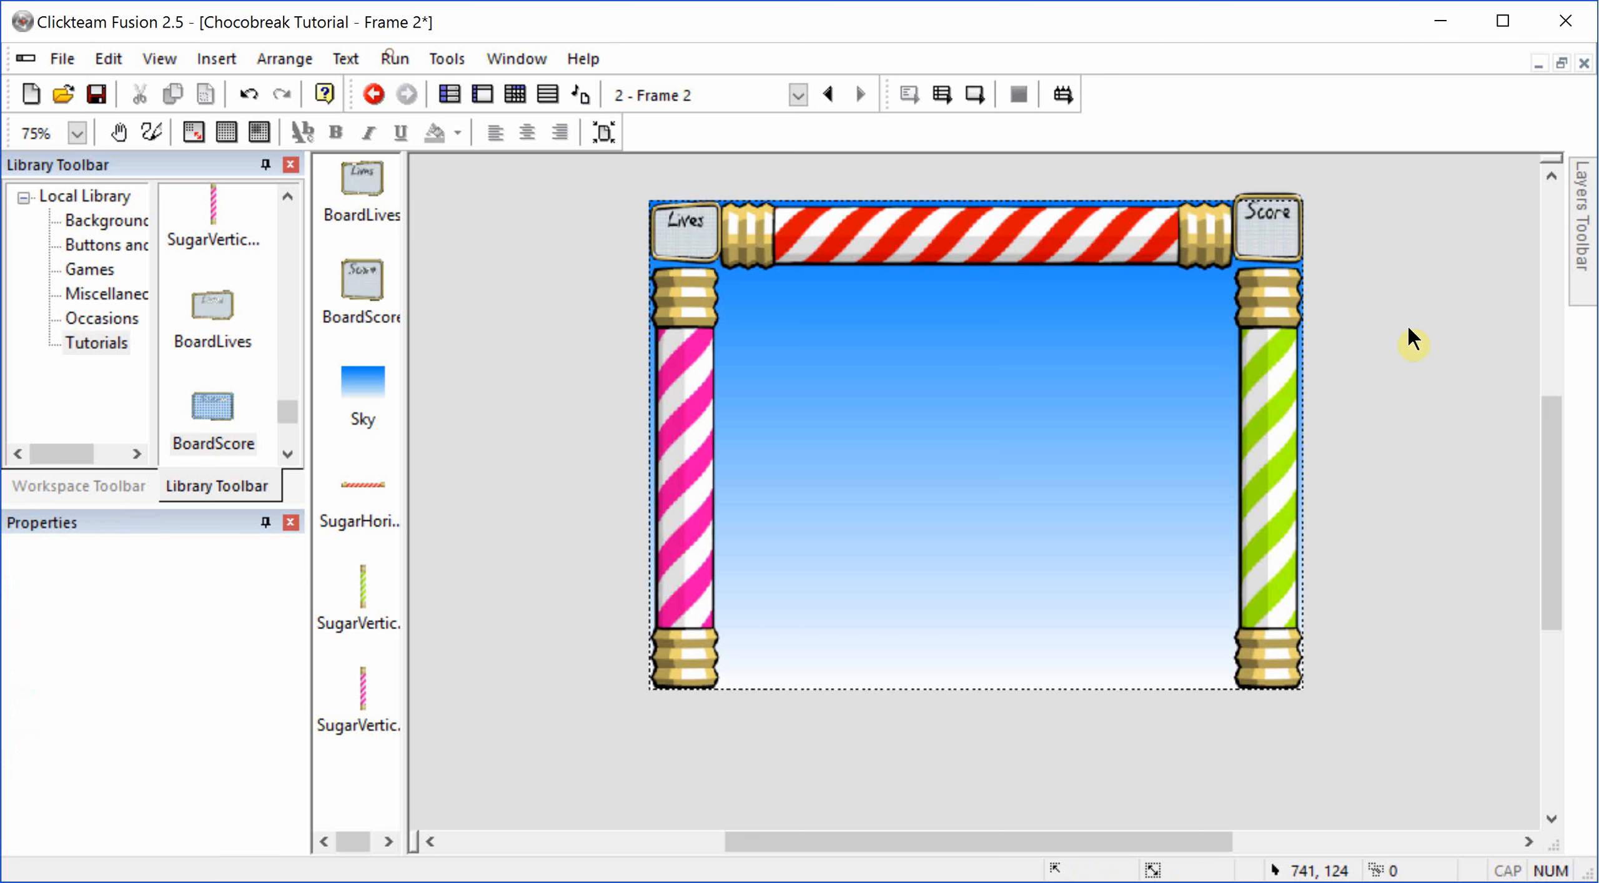
Step: Align the Score board with the top of the frame and reduce its height to fit above the green stick
left_click(1263, 231)
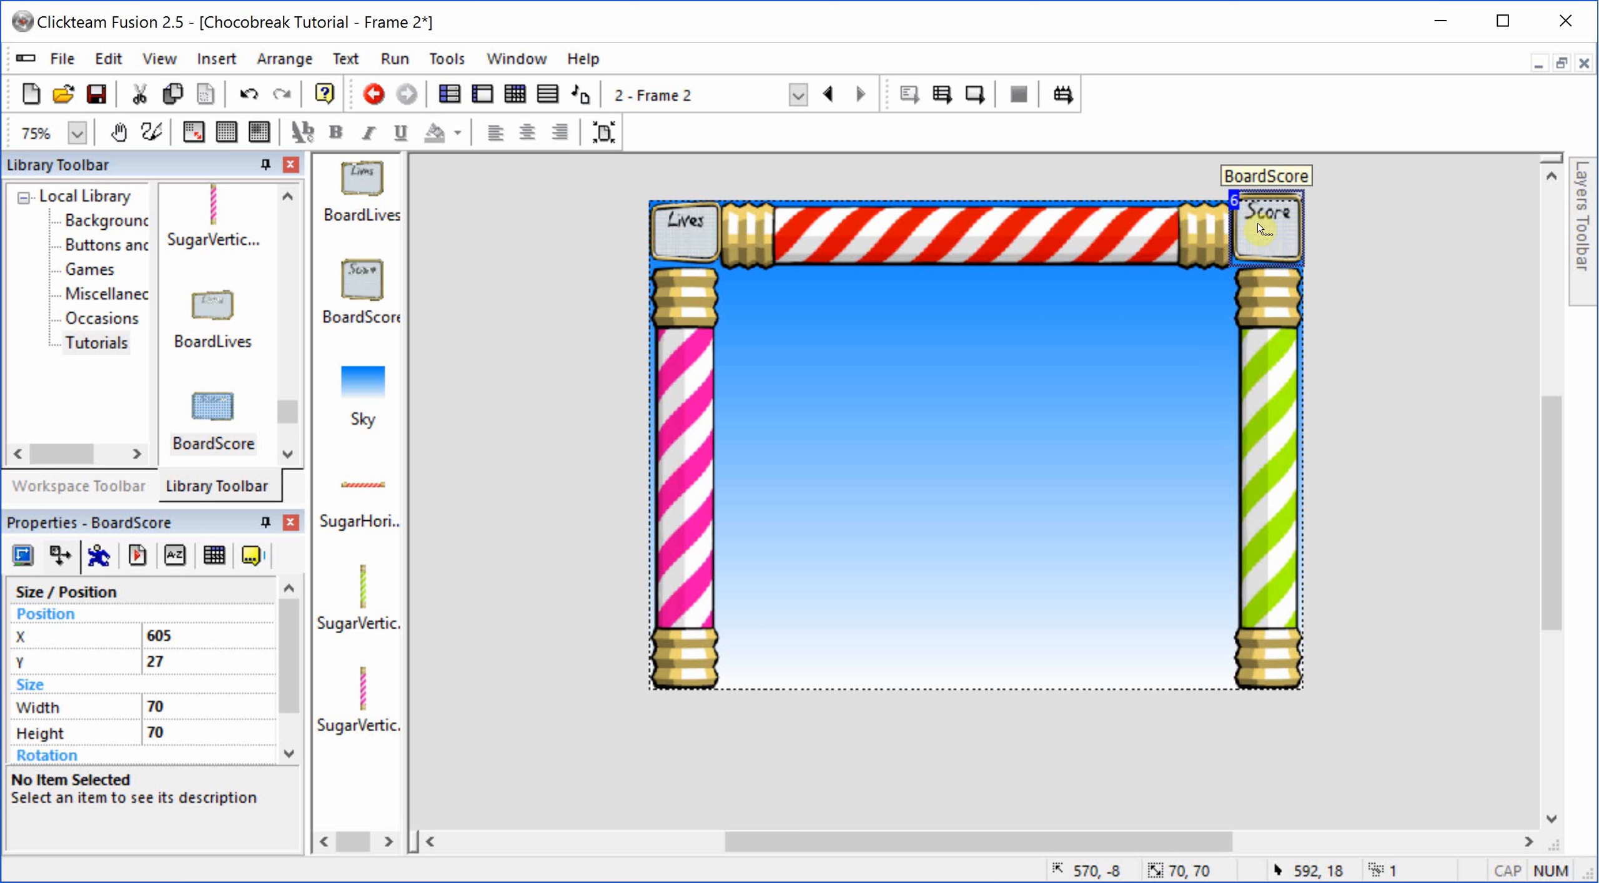
right_click(1263, 231)
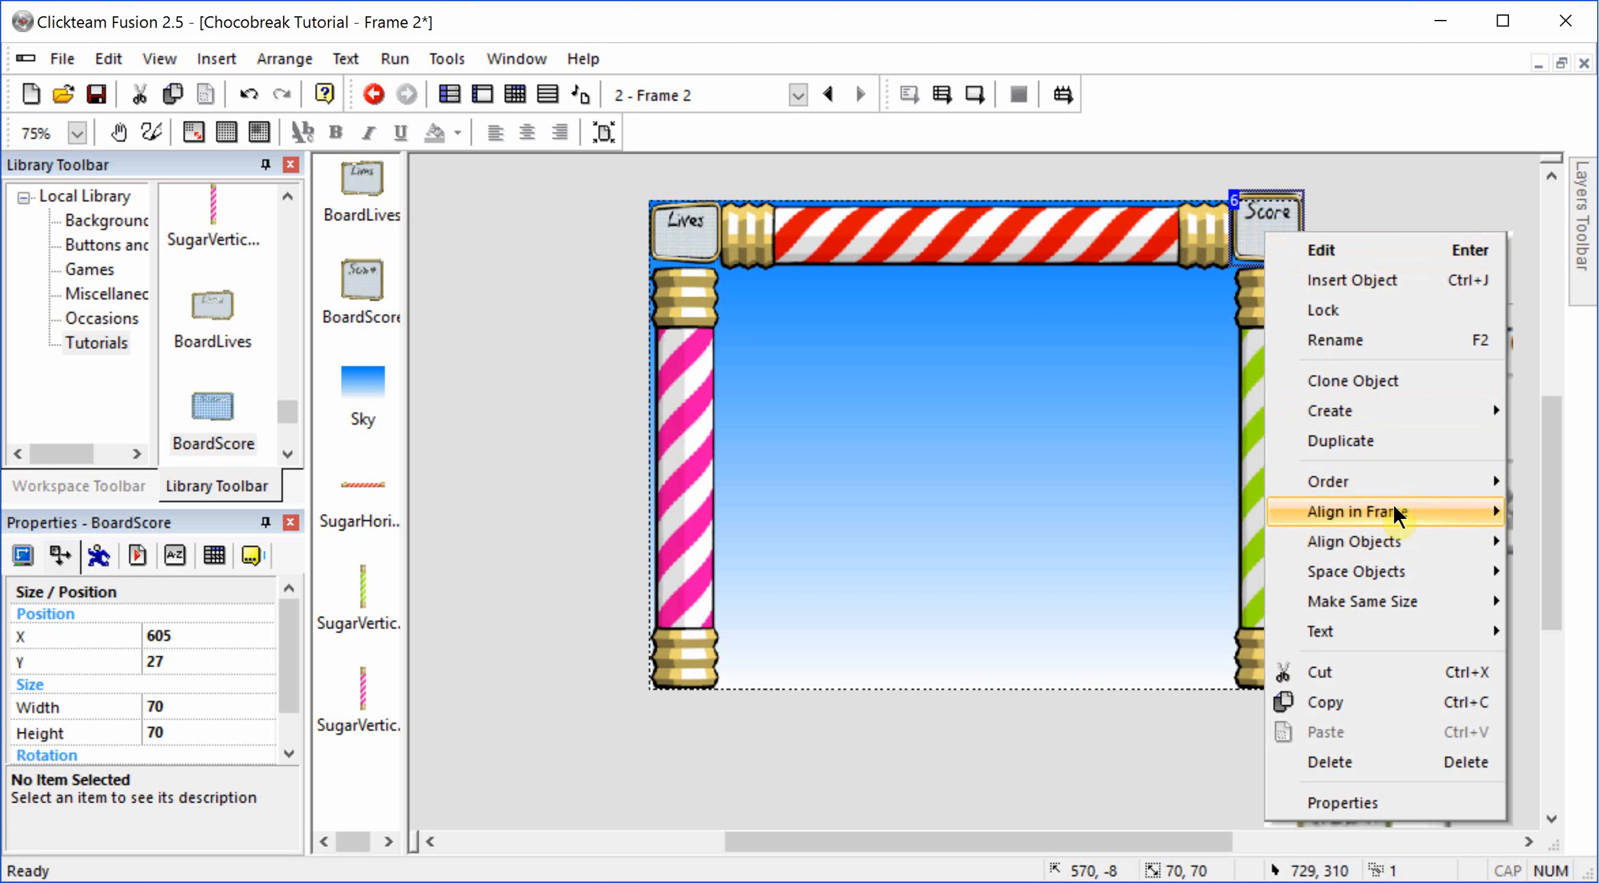
mouse_move(1392, 510)
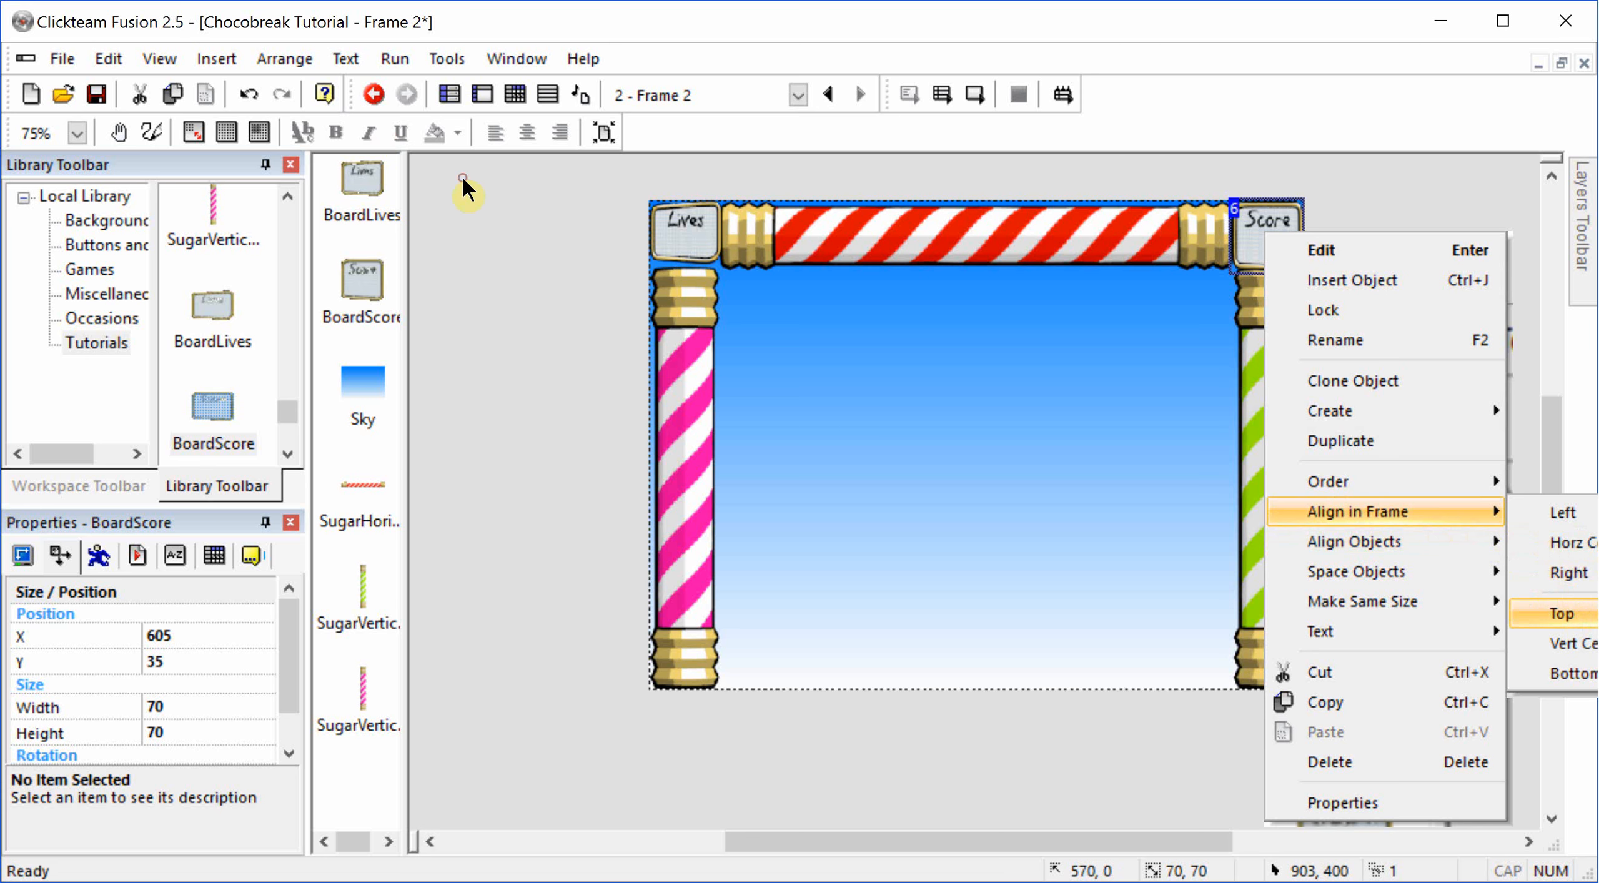
left_click(1562, 613)
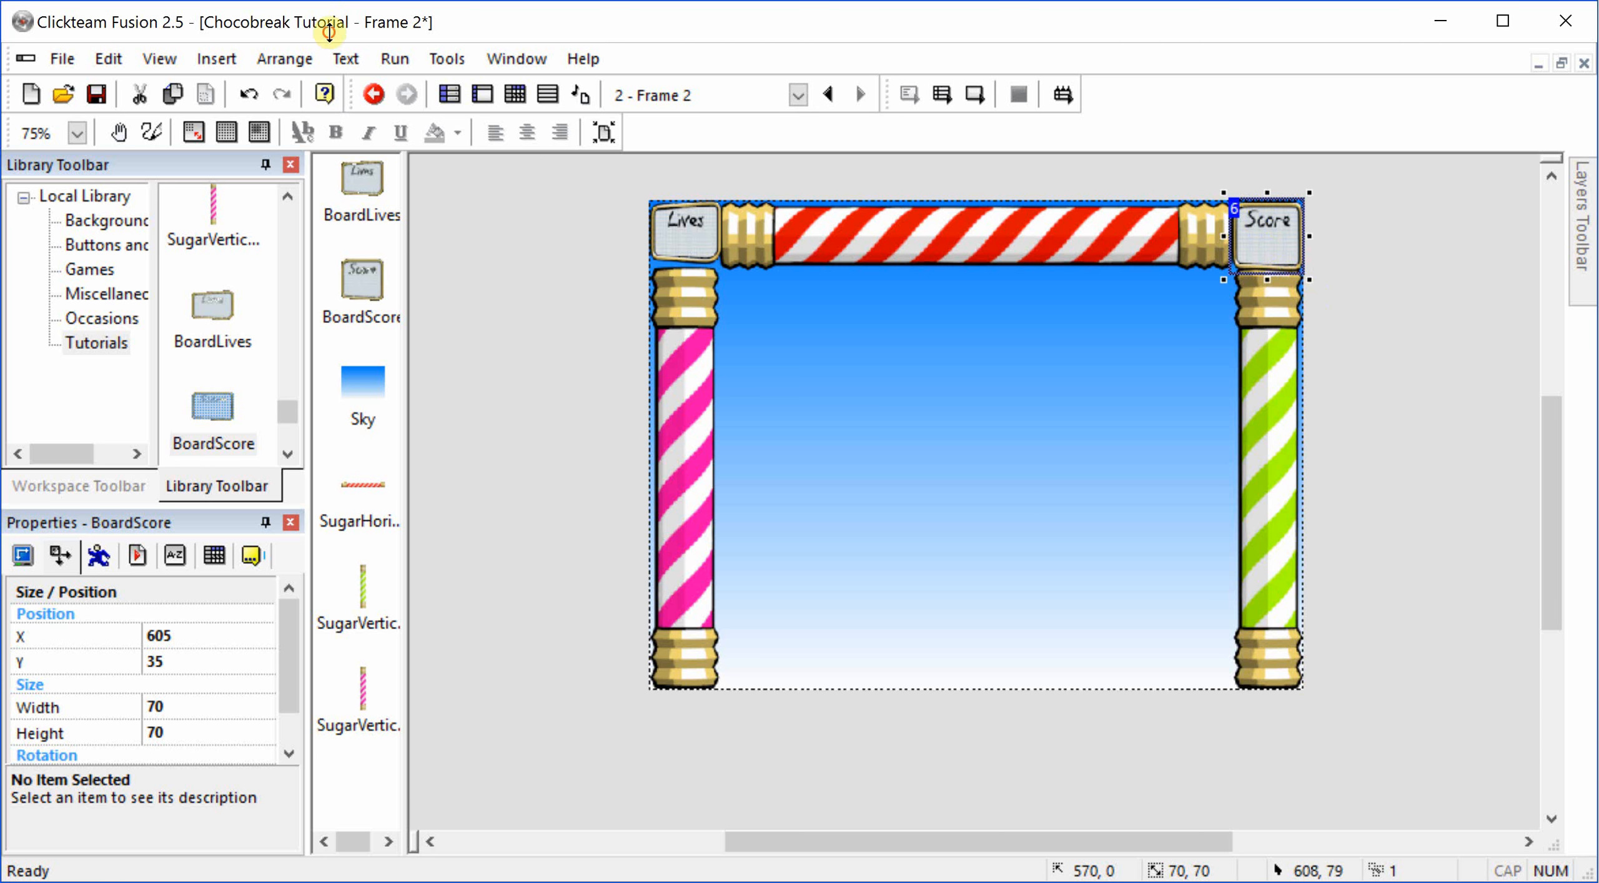
left_click_drag(1267, 280, 1265, 269)
left_click(1363, 248)
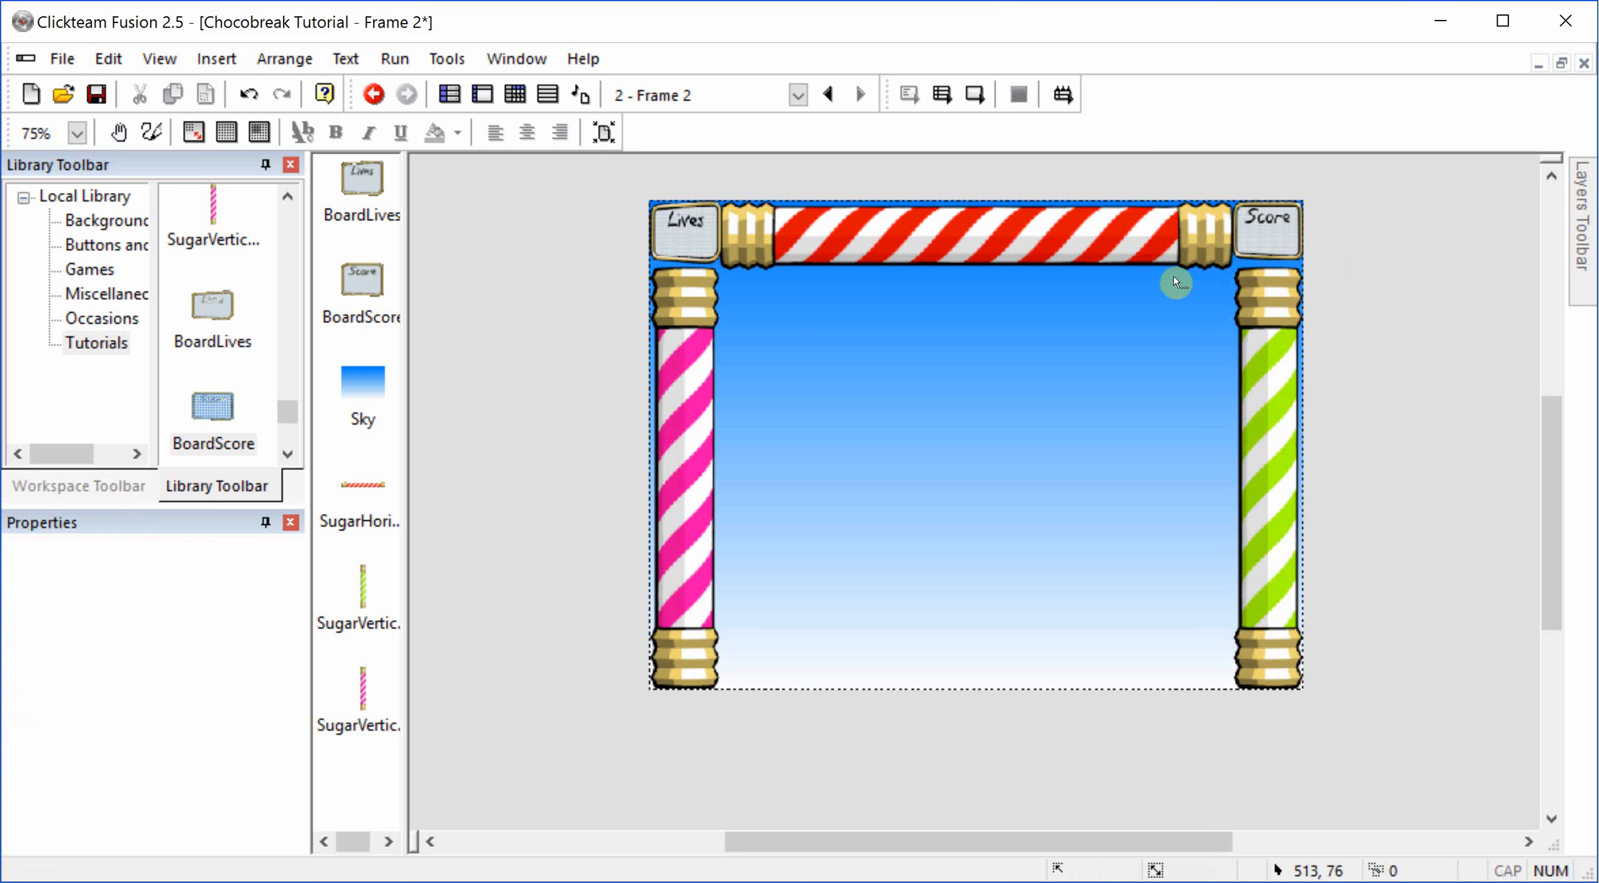
Step: Insert a new Lives object in the empty area outside the frame, beside the Lives board
double_click(566, 315)
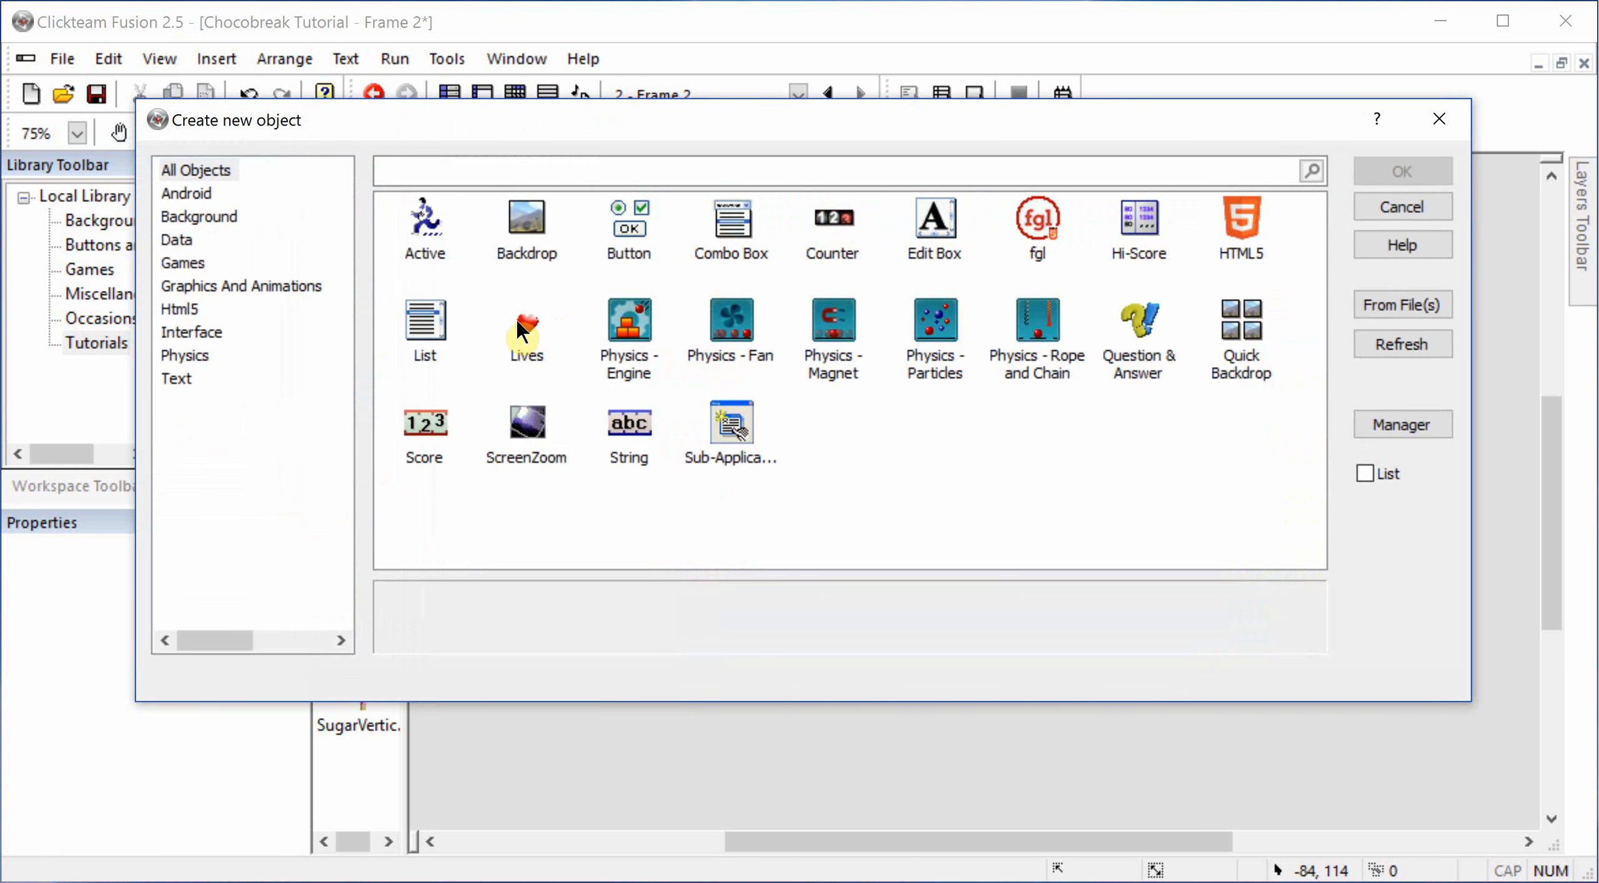
double_click(524, 328)
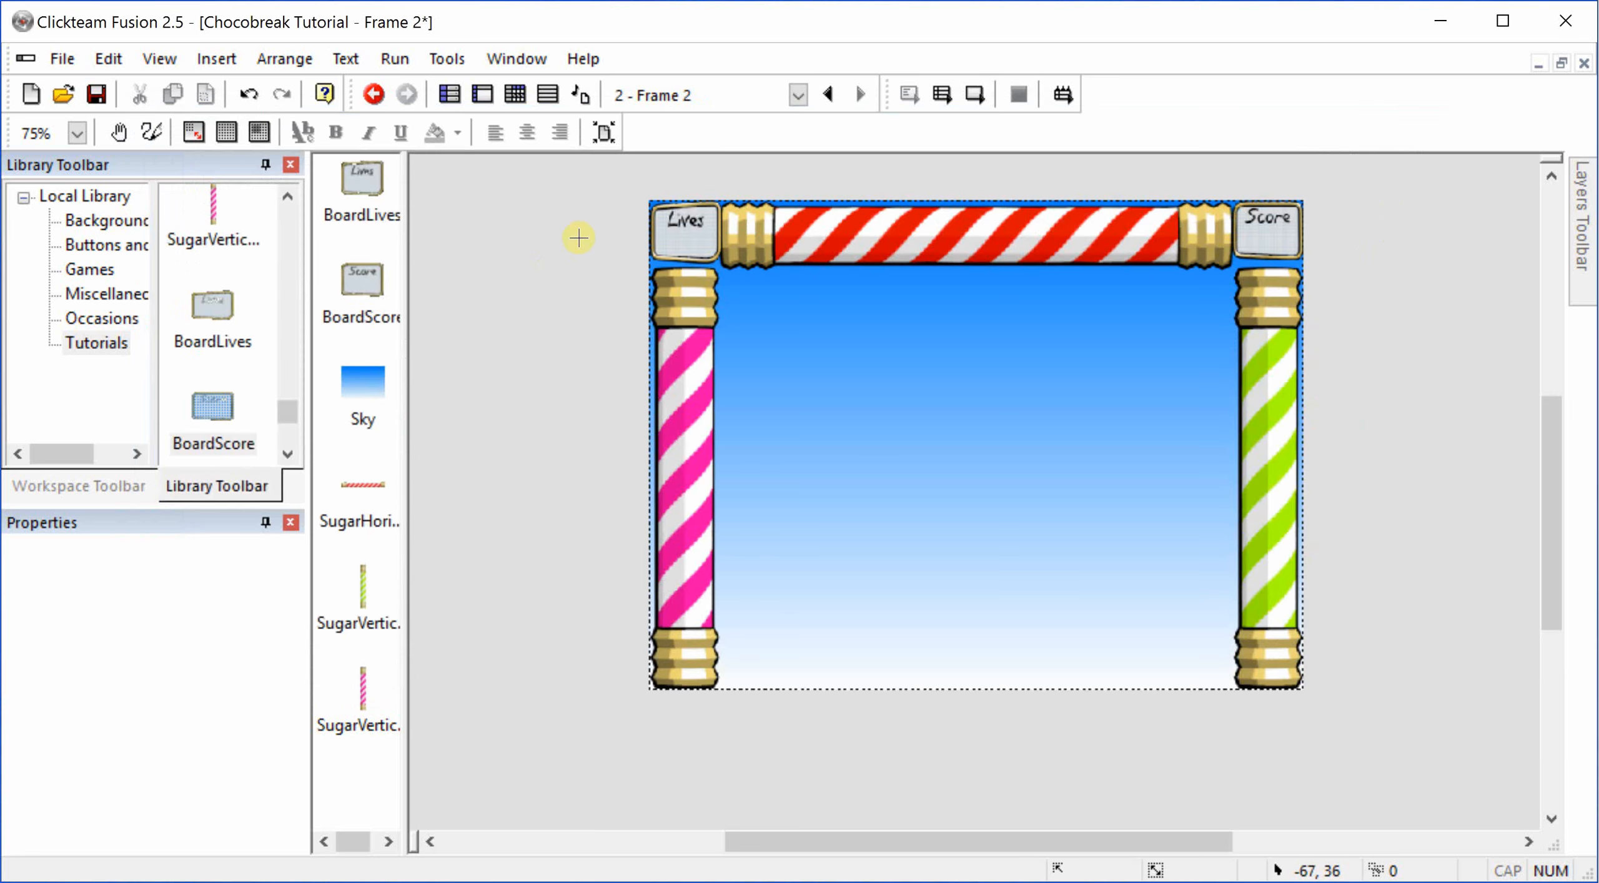
left_click(576, 240)
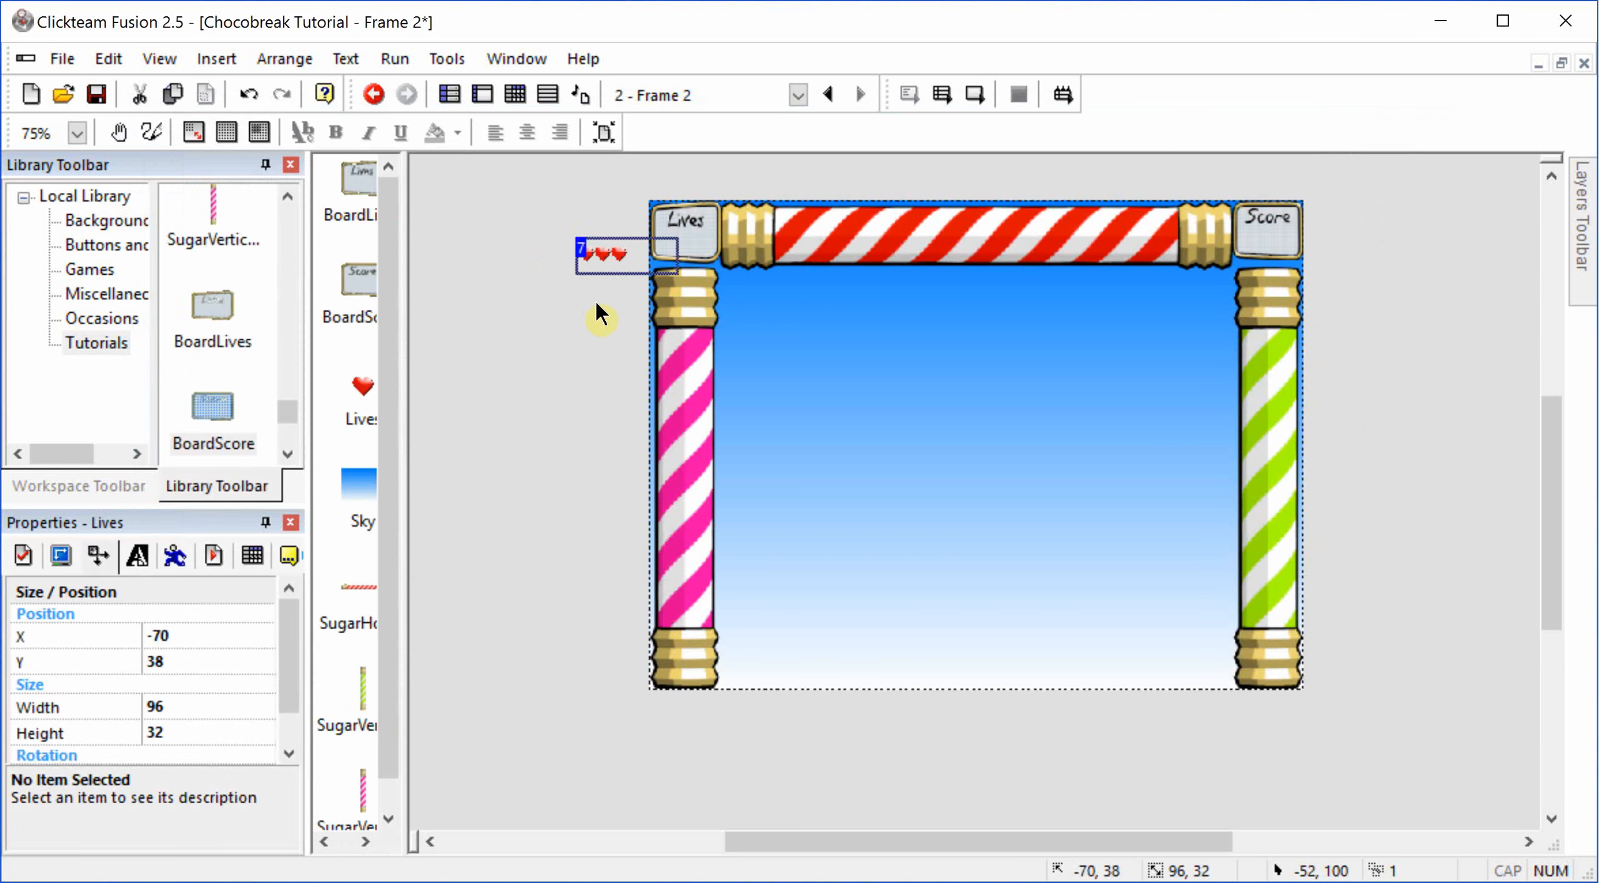
Step: Insert a new Score object beside the frame's edge, just below the Score board
double_click(597, 306)
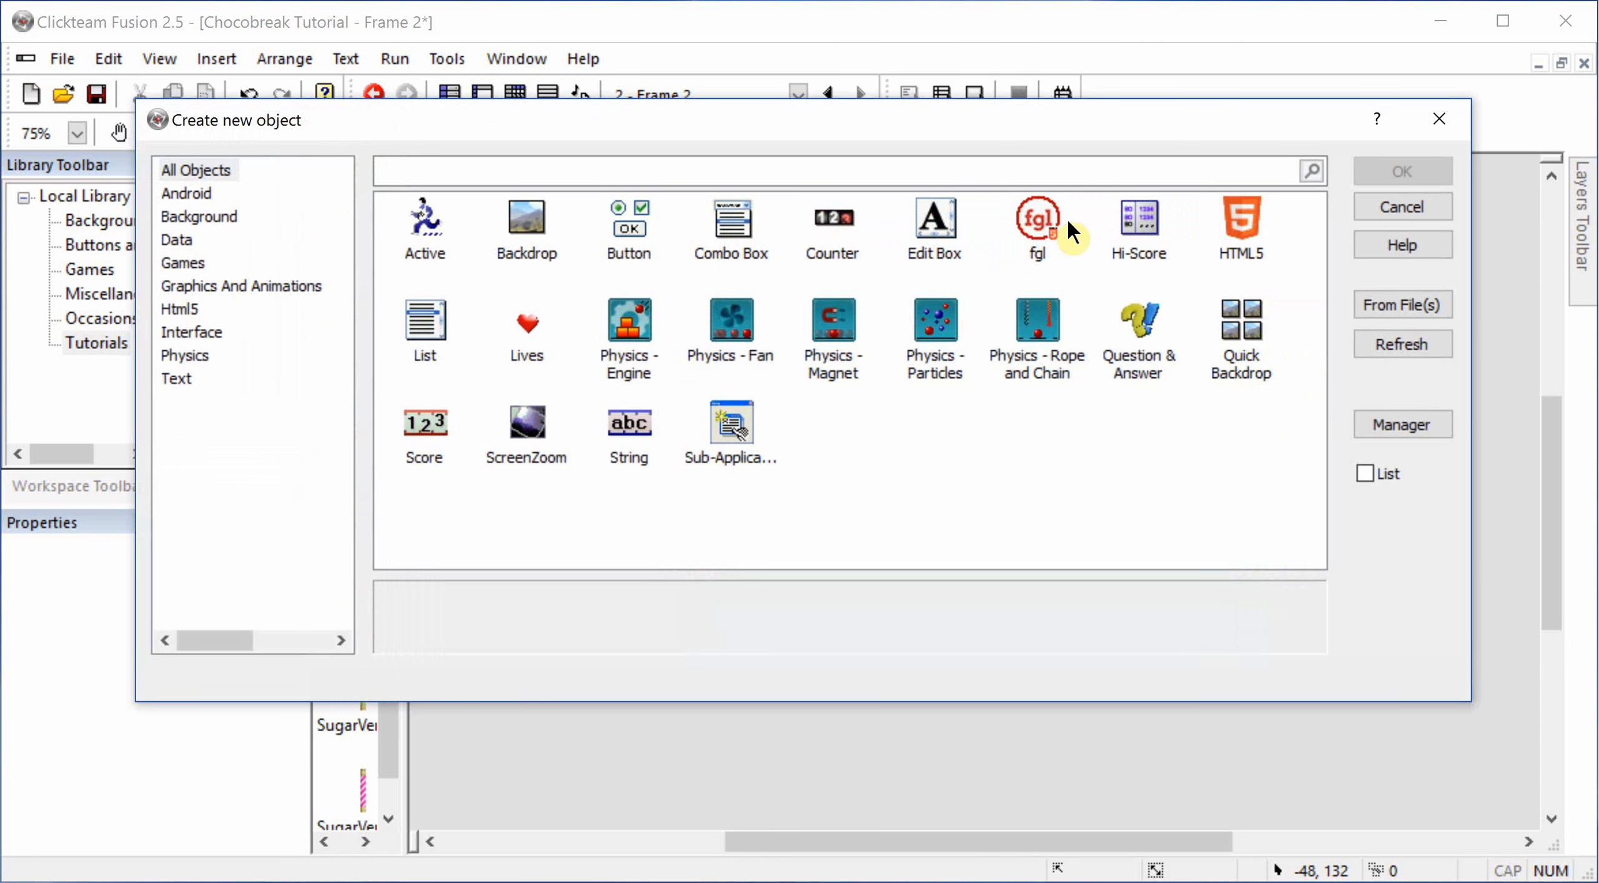
left_click(454, 435)
double_click(469, 416)
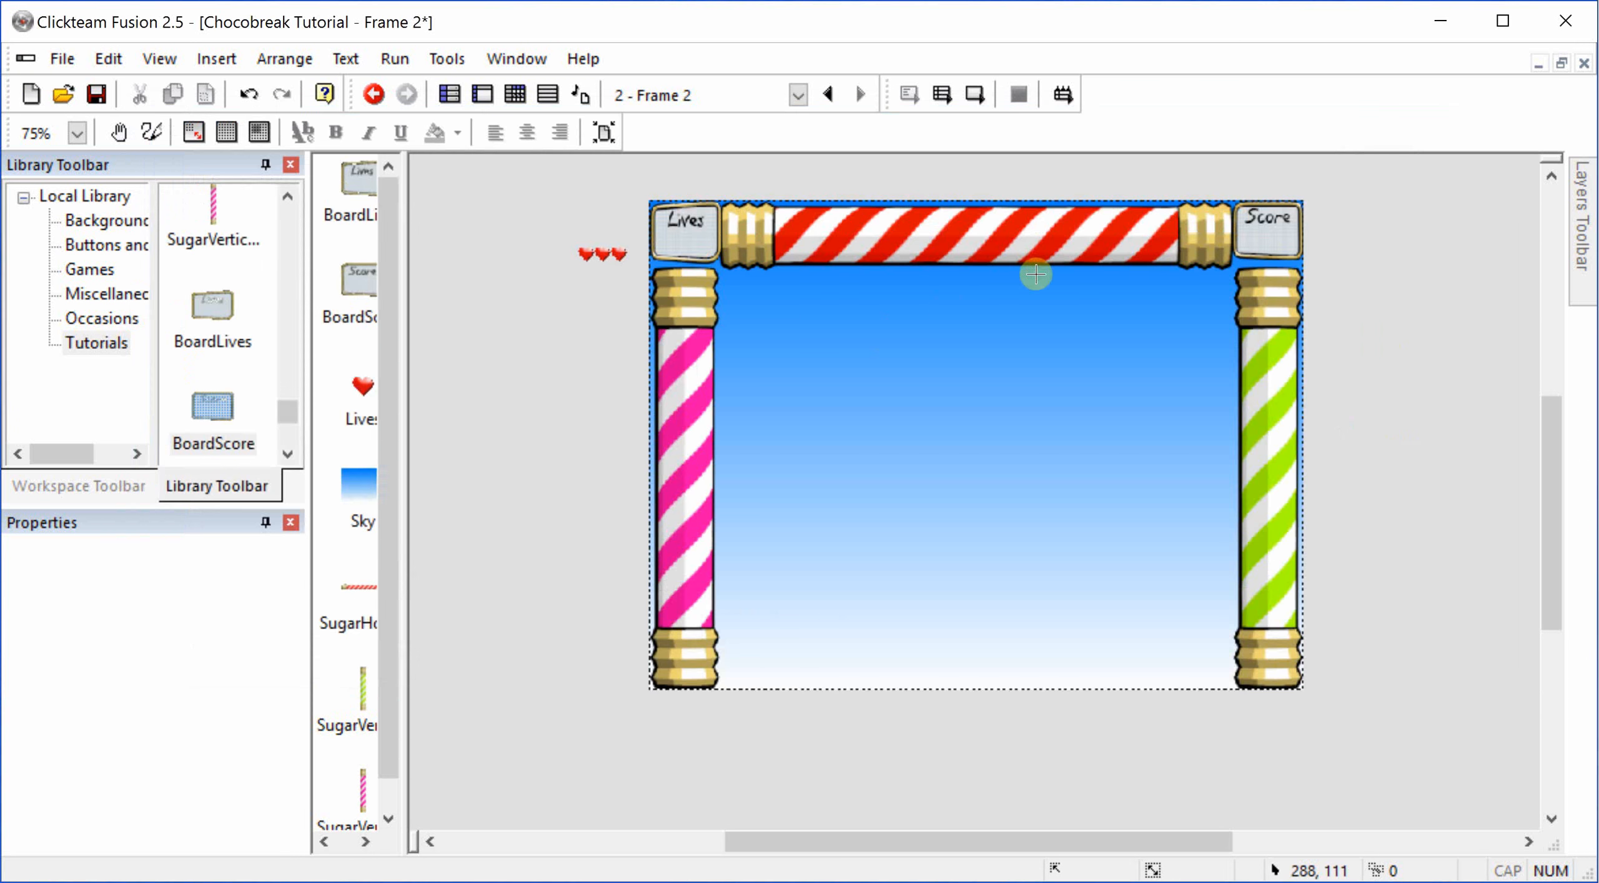
left_click(1306, 272)
Step: Nudge the Score counter onto the lower part of the Score board, at X 633, Y 45
key("Up")
key("Up")
key("Up")
key("Up")
key("Up")
key("Up")
key("Up")
key("Up")
key("Up")
key("Up")
key("Up")
key("Up")
key("Up")
key("Up")
key("Up")
key("Up")
key("Up")
key("Up")
key("Up")
key("Up")
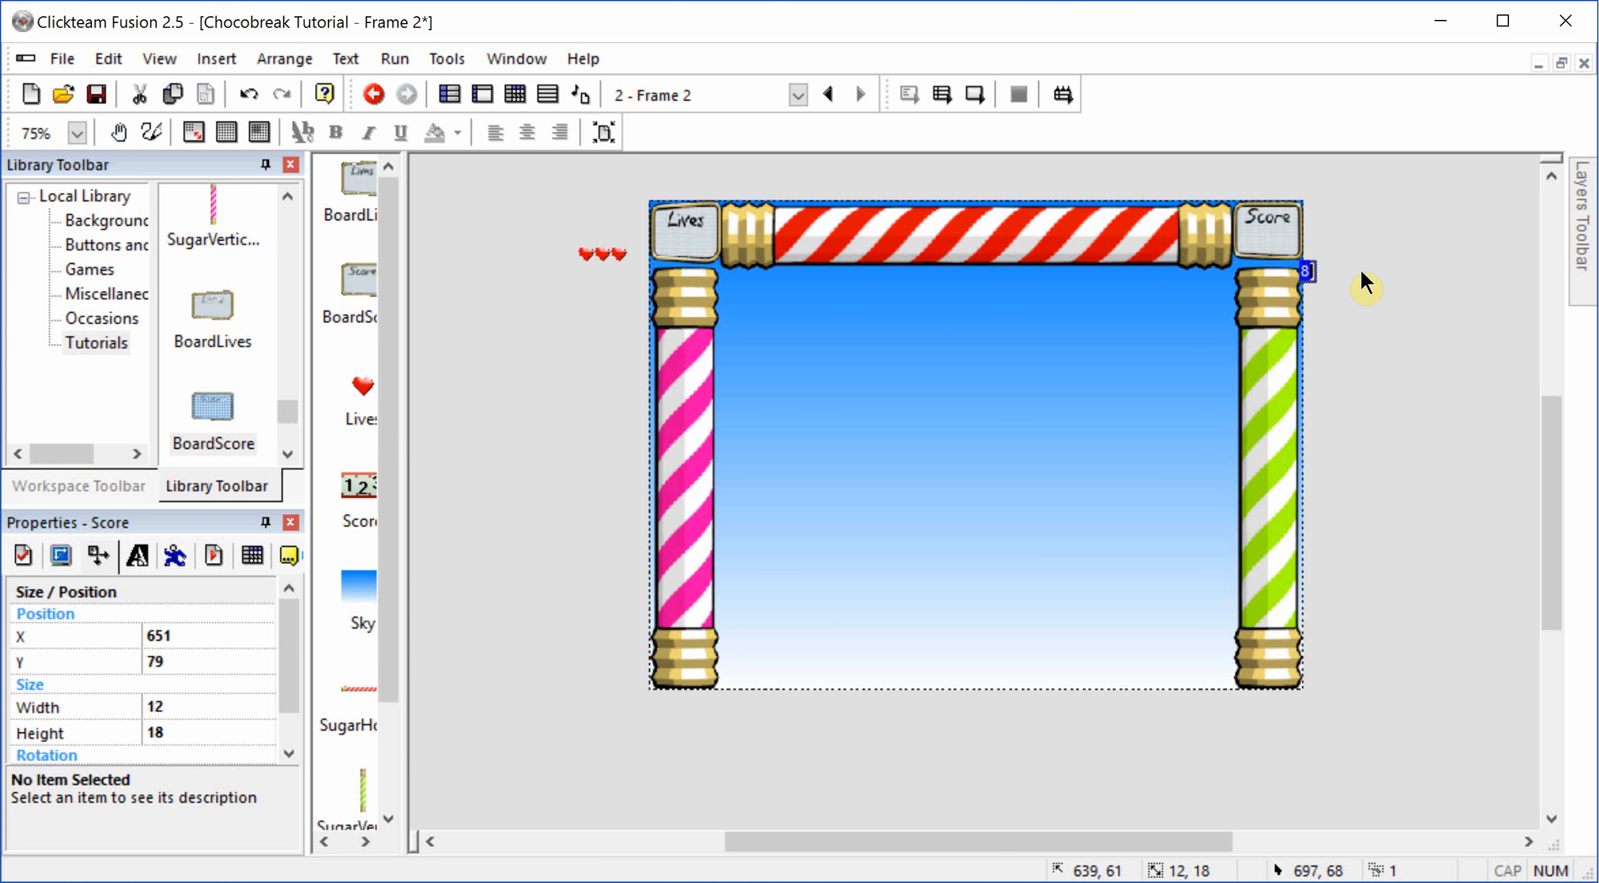
key("Left")
key("Left")
key("Up")
key("Up")
key("Up")
key("Up")
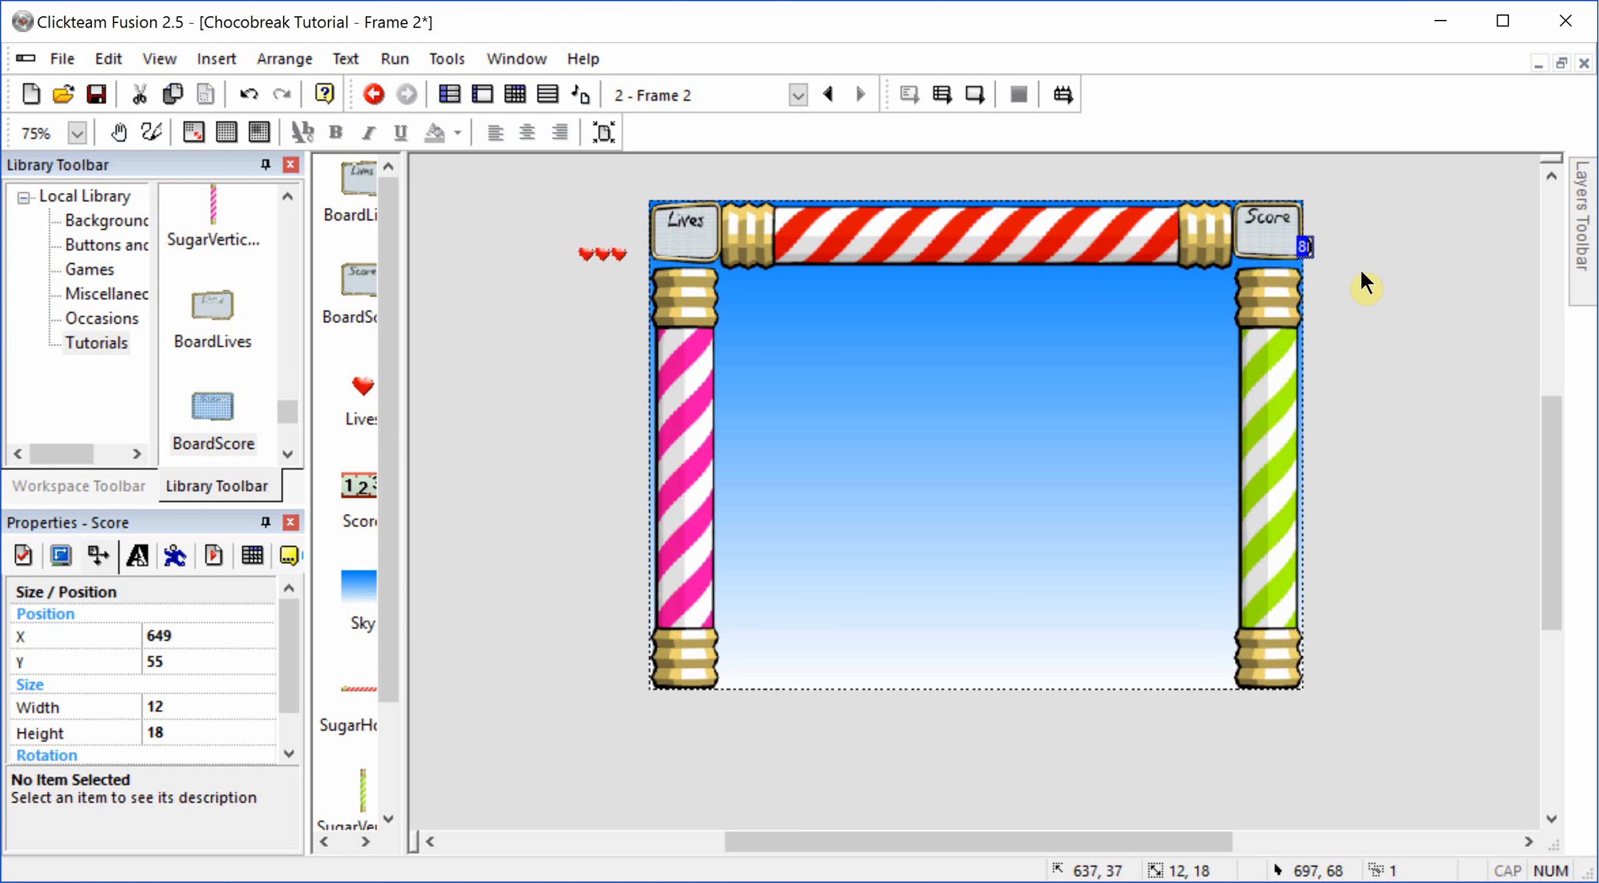
key("Left")
key("Up")
key("Left")
key("Left")
key("Left")
key("Left")
key("Left")
key("Left")
key("Left")
key("Left")
key("Left")
key("Left")
key("Left")
key("Left")
key("Left")
key("Up")
key("Up")
key("Up")
key("Up")
key("Up")
key("Up")
key("Up")
key("Left")
key("Up")
key("Down")
key("Down")
key("Left")
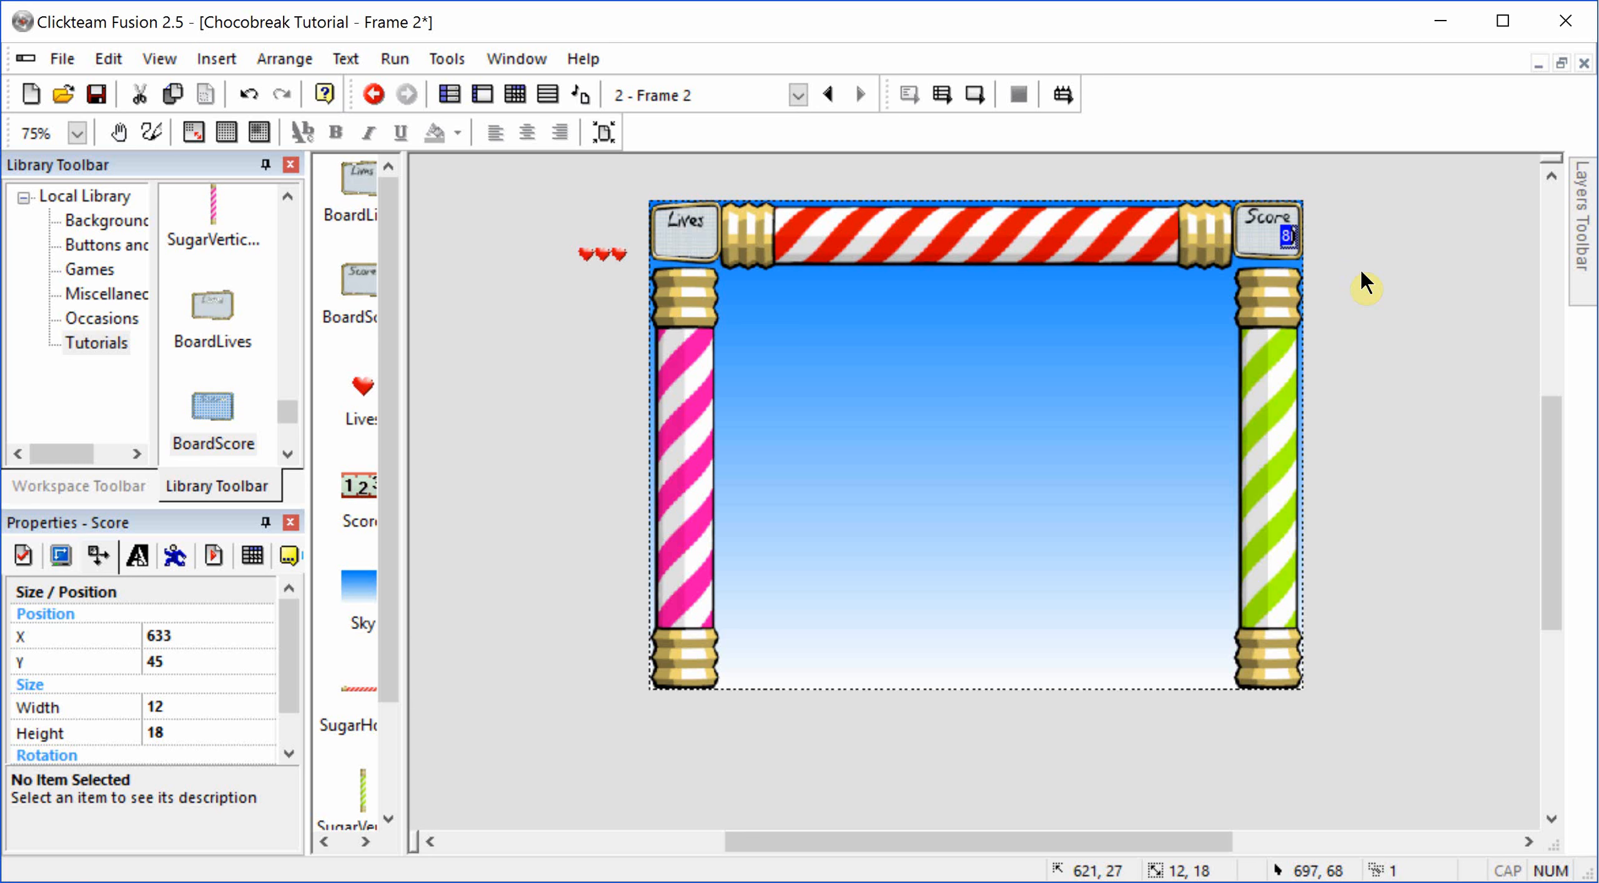
left_click(1374, 256)
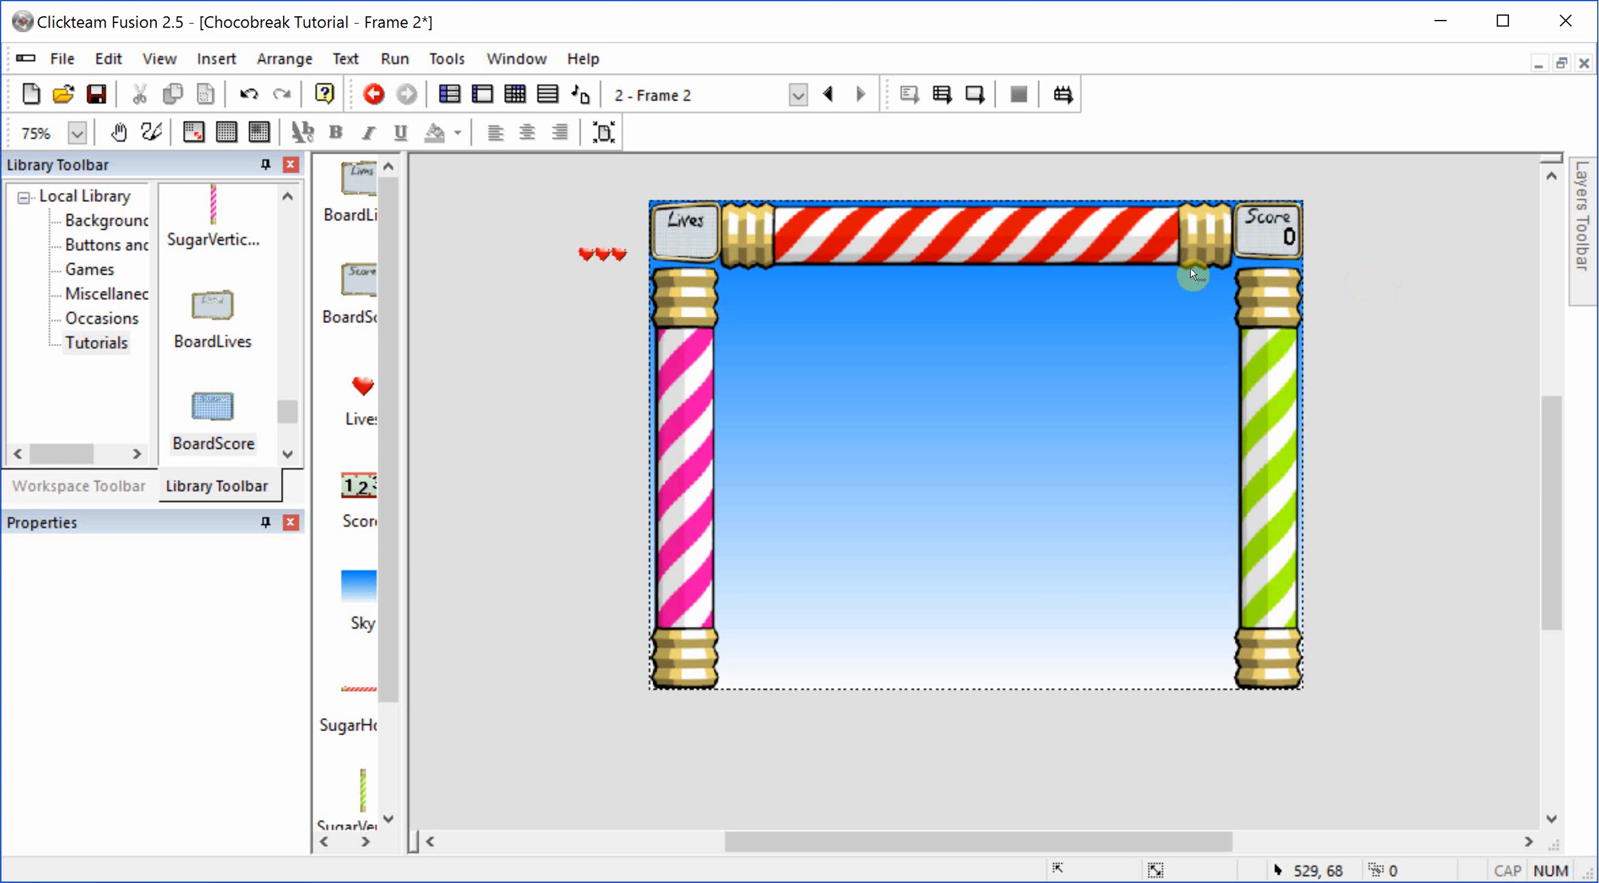
Step: Narrow the Lives object to 53 pixels wide and place it on the Lives board
left_click(593, 256)
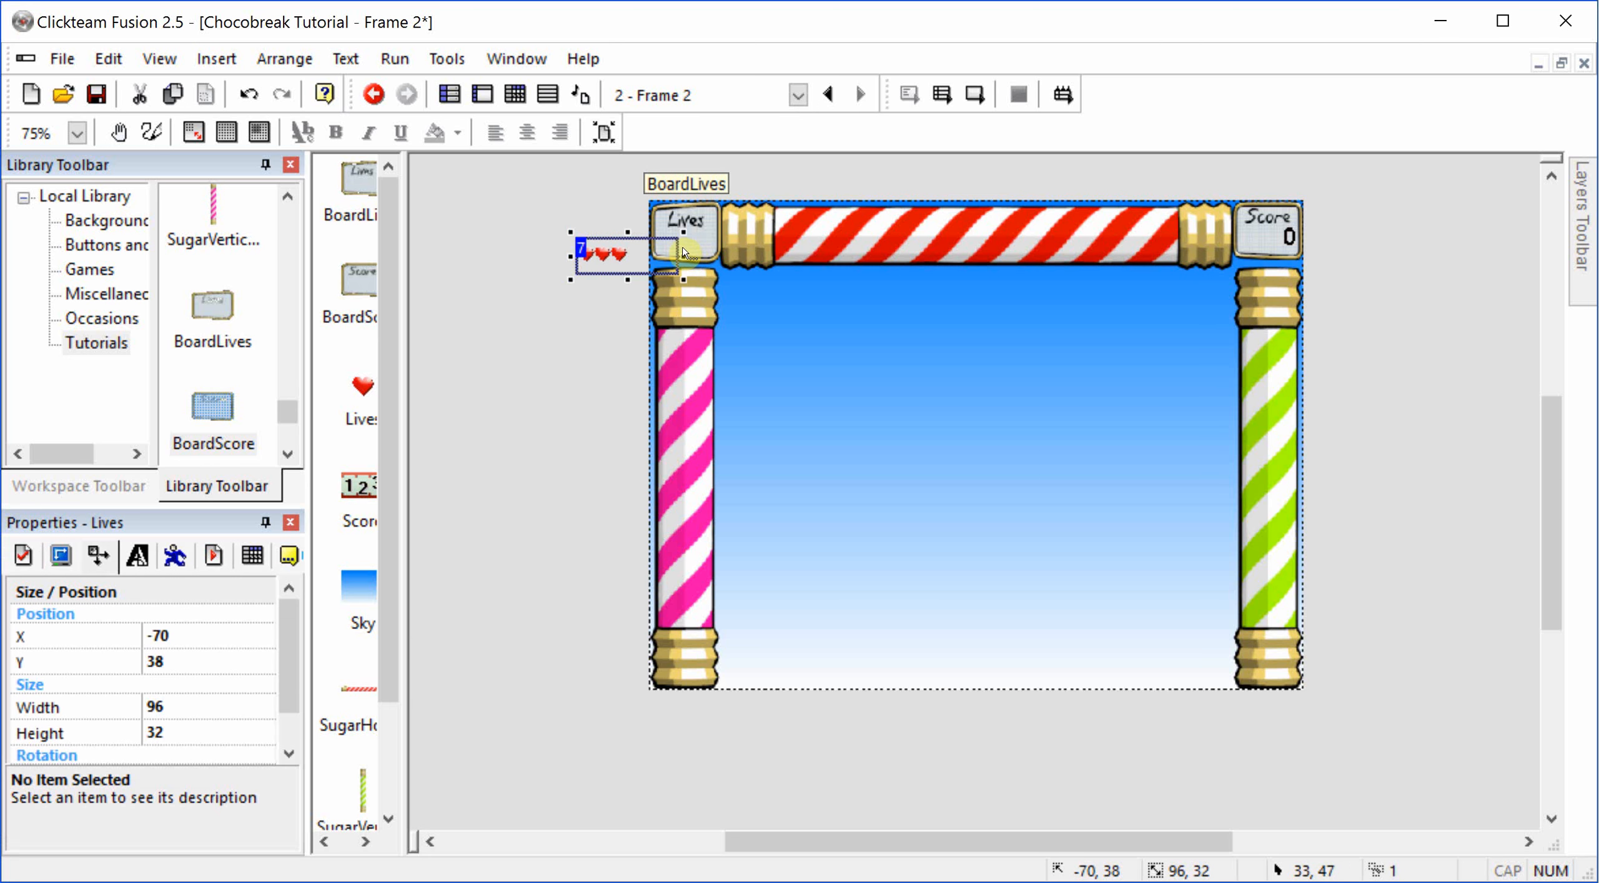
left_click_drag(681, 256, 638, 257)
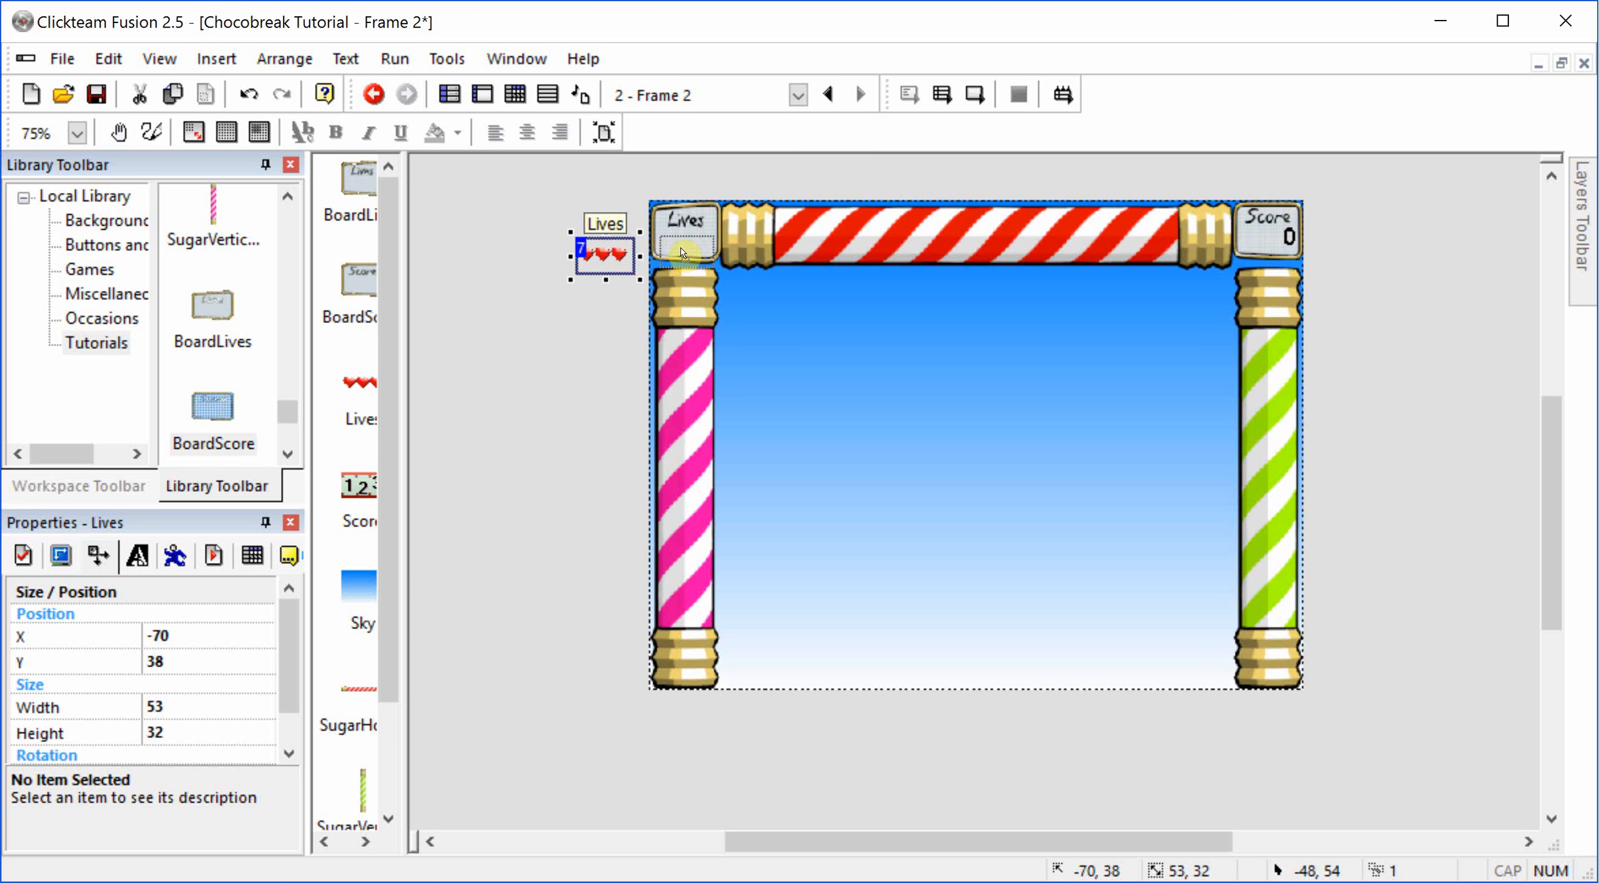
left_click_drag(605, 256, 687, 247)
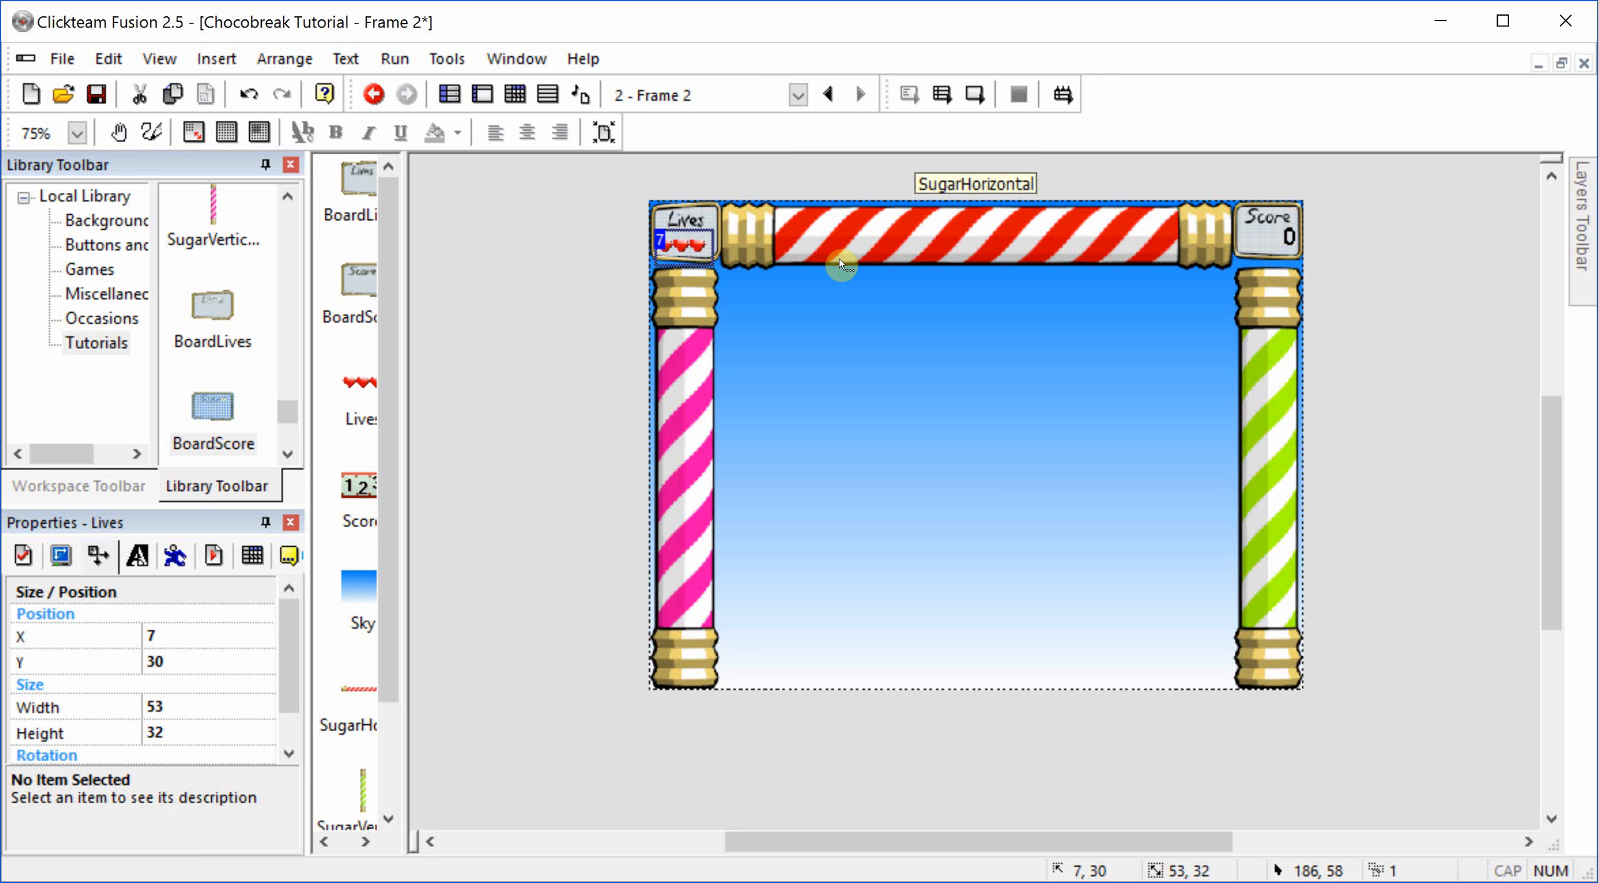
Step: Nudge the Lives hearts up and slightly right to about X 9, Y 23, centring them beneath the board's label
key("Right")
key("Up")
key("Right")
key("Up")
key("Up")
key("Up")
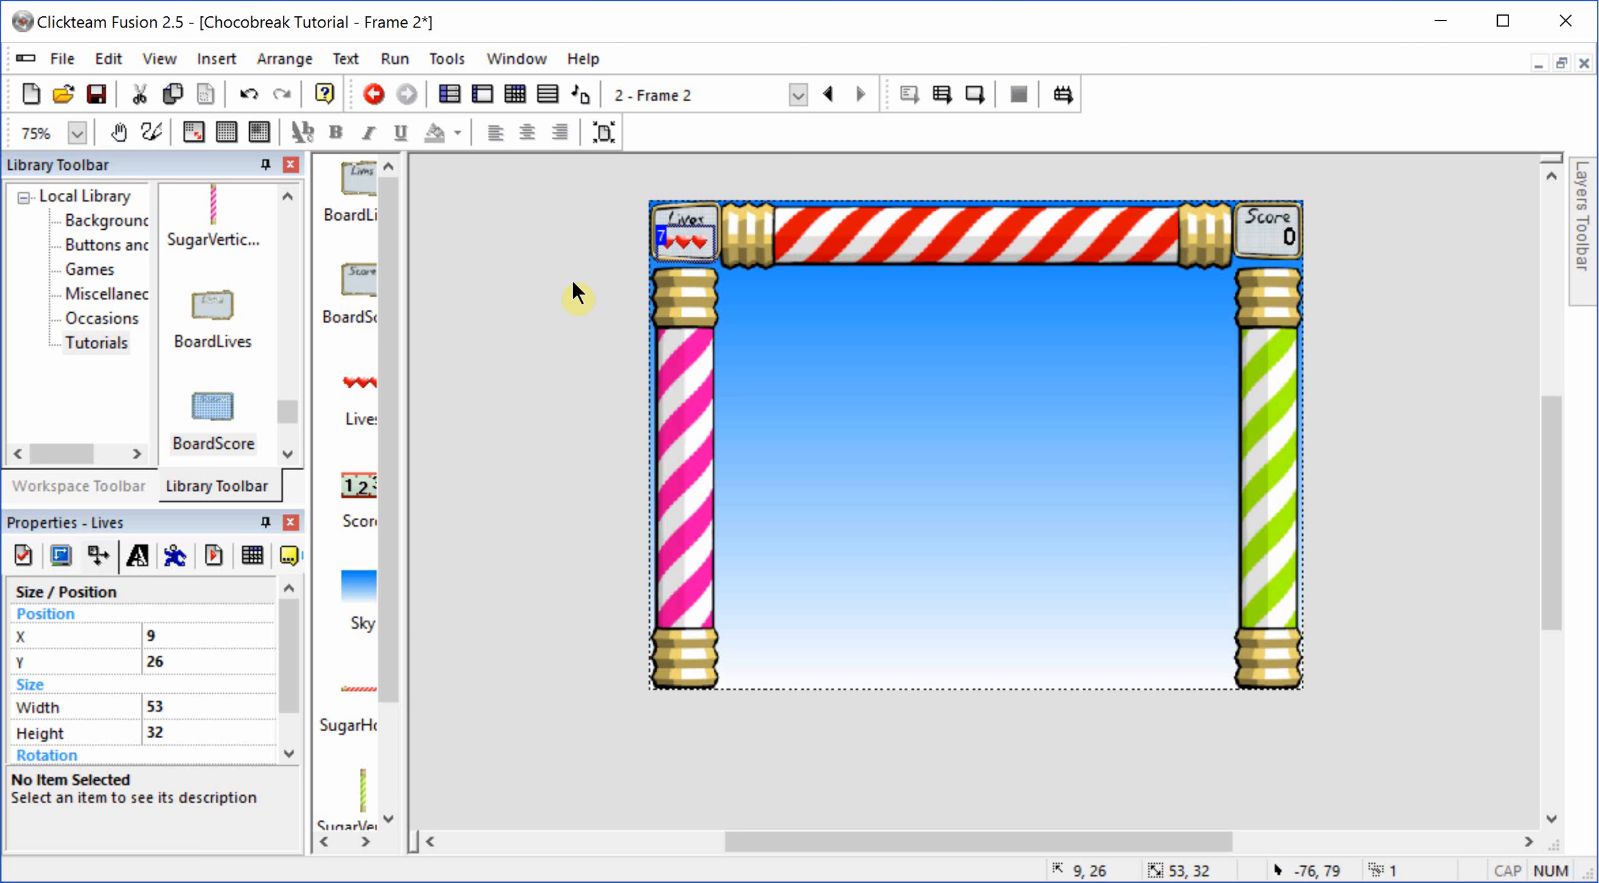
key("Up")
key("Up")
key("Down")
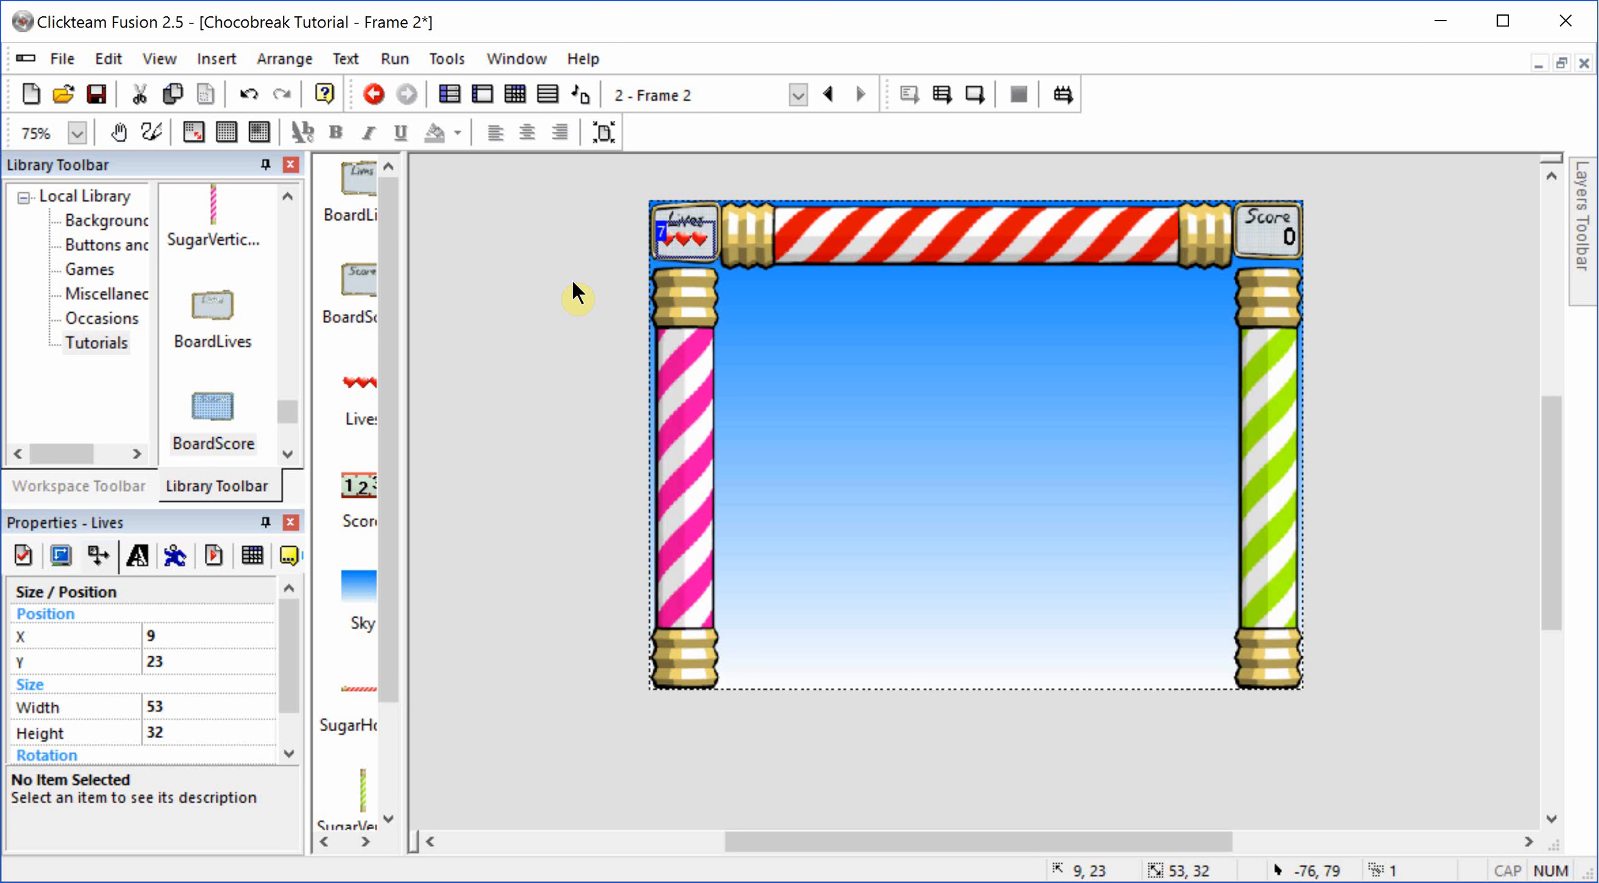
key("Right")
left_click(573, 278)
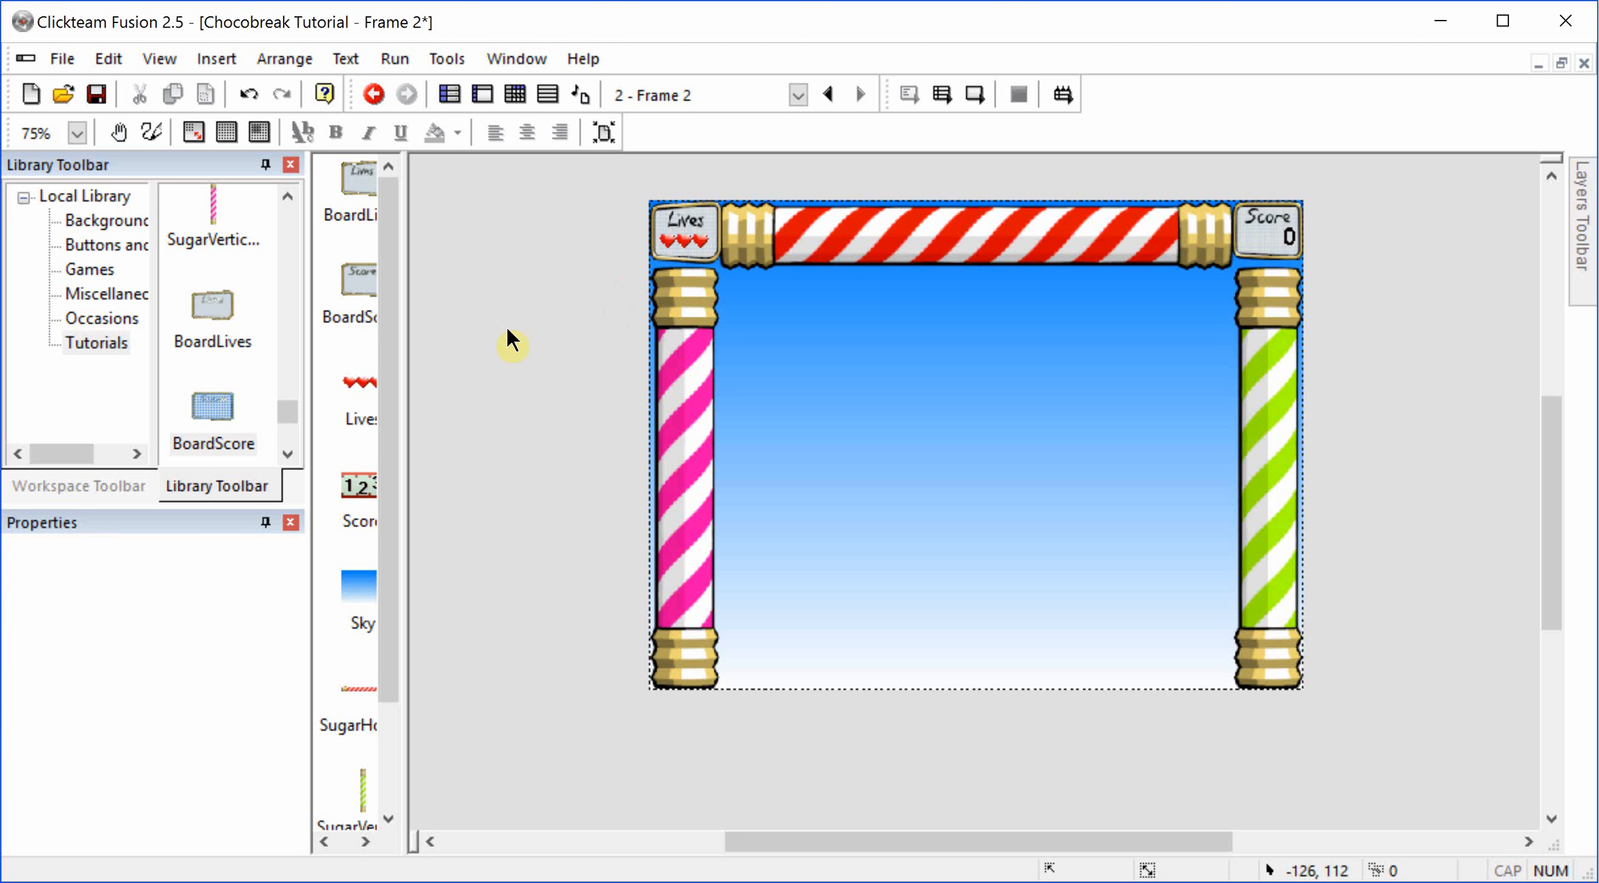
Step: Place a Milk brick from the Tutorials library in the sky near the upper end of the pink stick, at X 120, Y 115
scroll(241, 413, "down", 5)
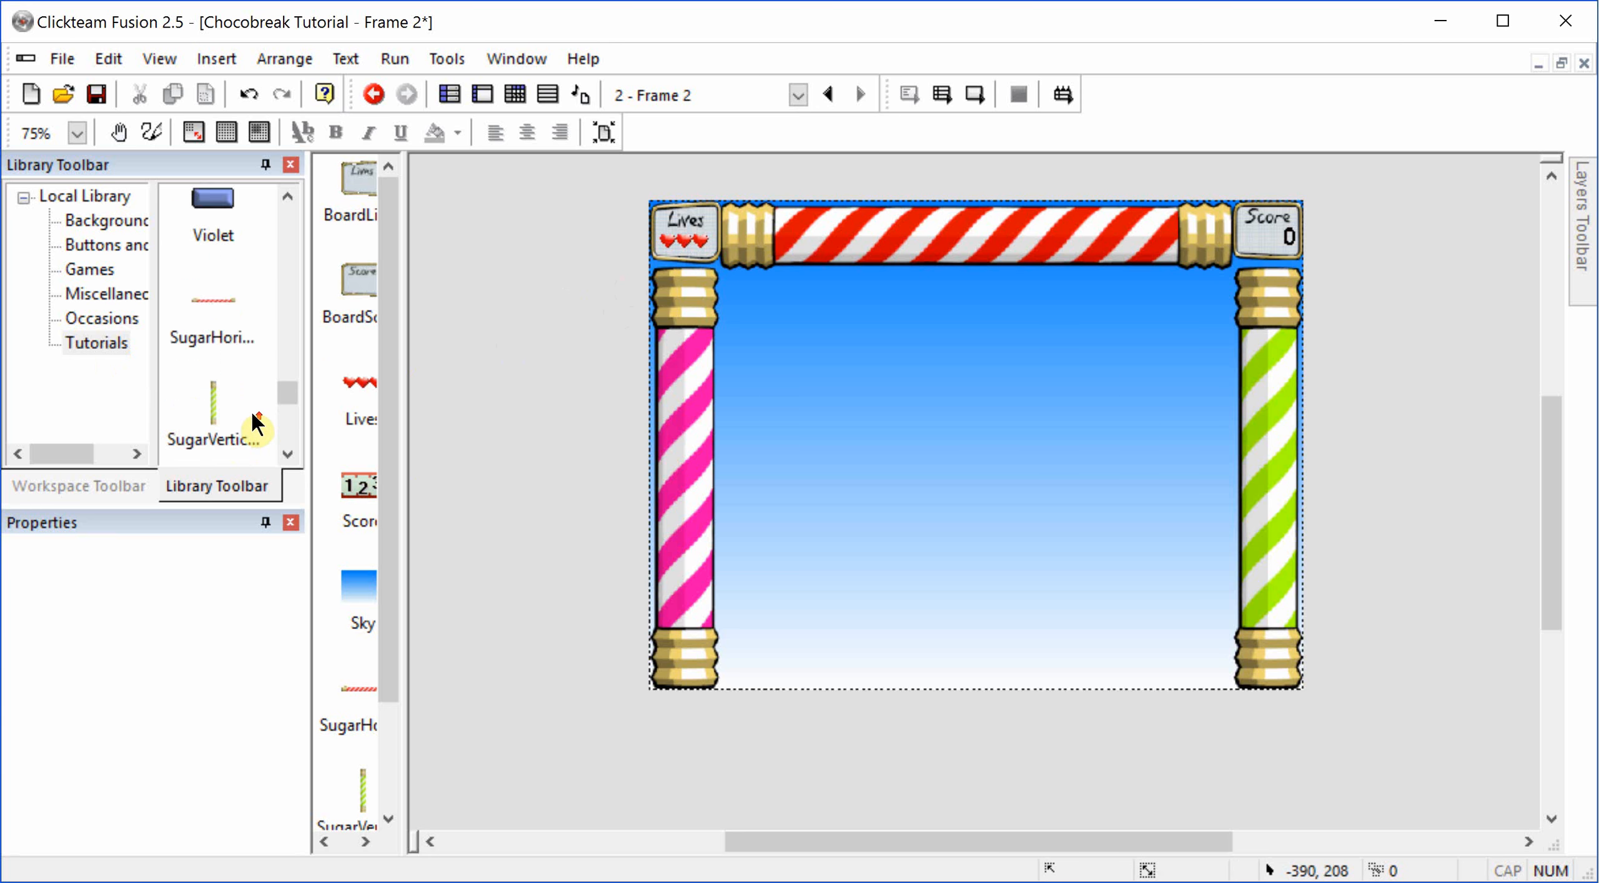
scroll(235, 395, "up", 5)
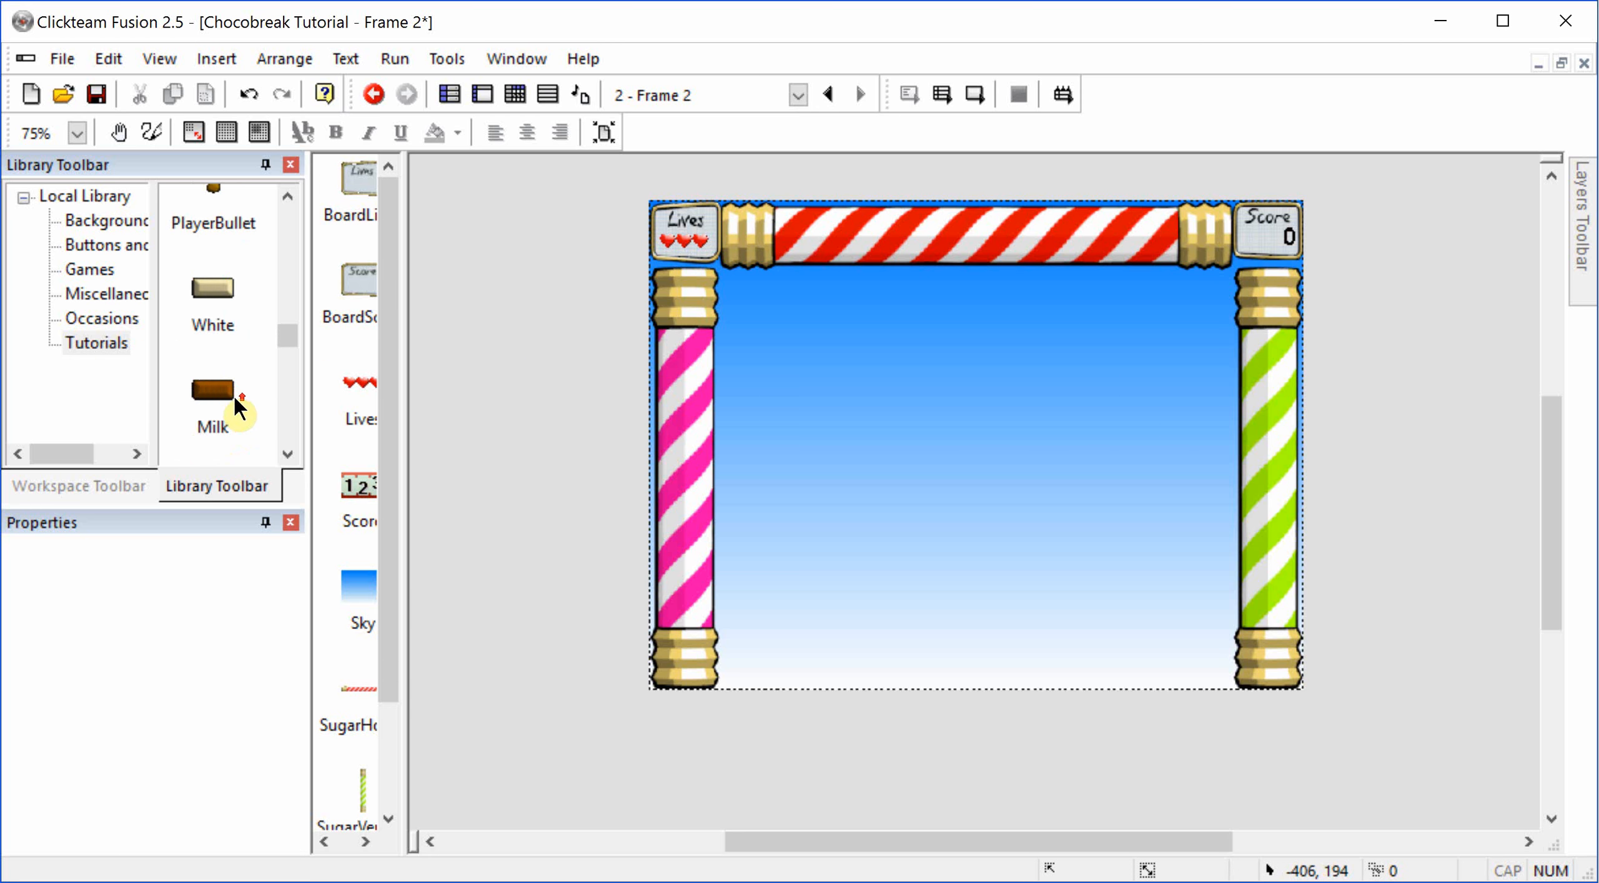
left_click_drag(560, 347, 782, 324)
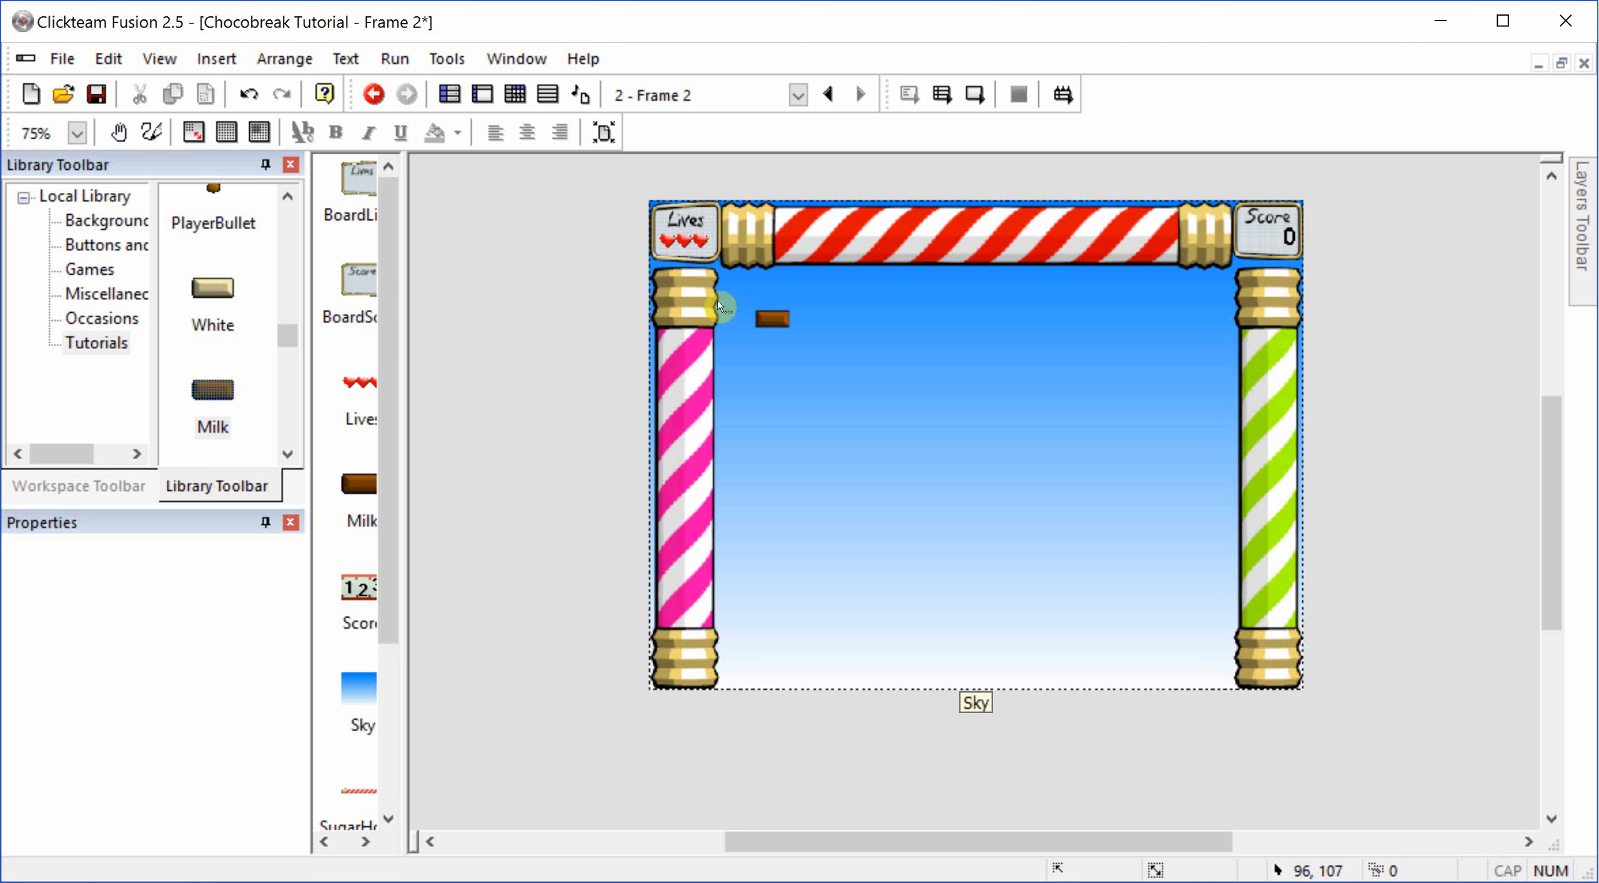
Step: Clone the Milk brick into 7 rows and 11 columns with row and column spacing of 5
right_click(768, 321)
mouse_move(833, 509)
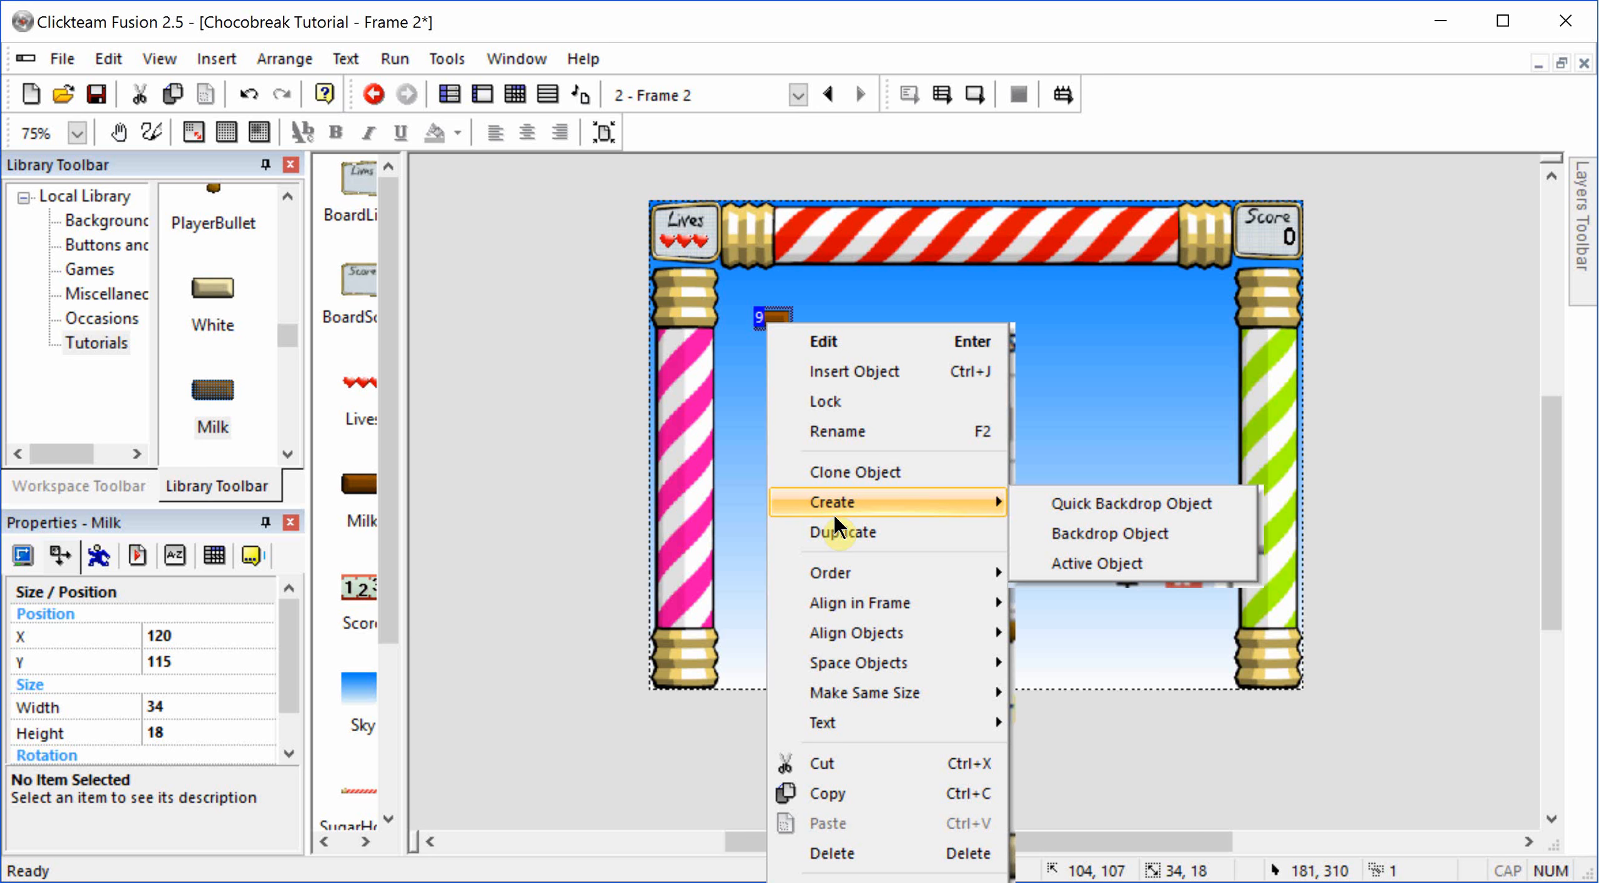
left_click(840, 468)
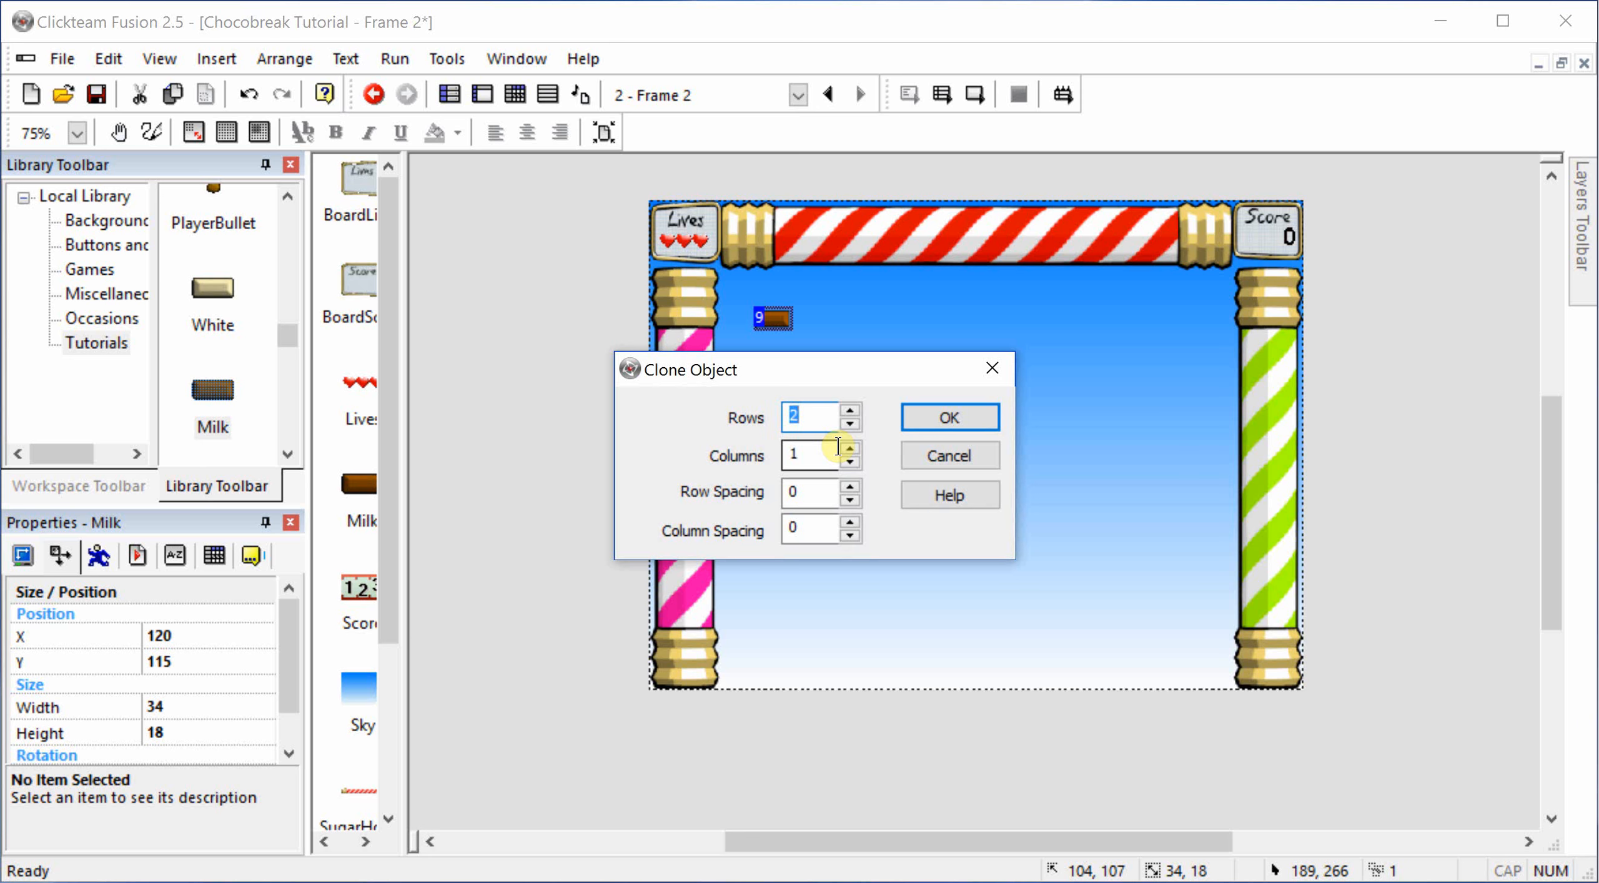
type("7")
key("Tab")
type("1")
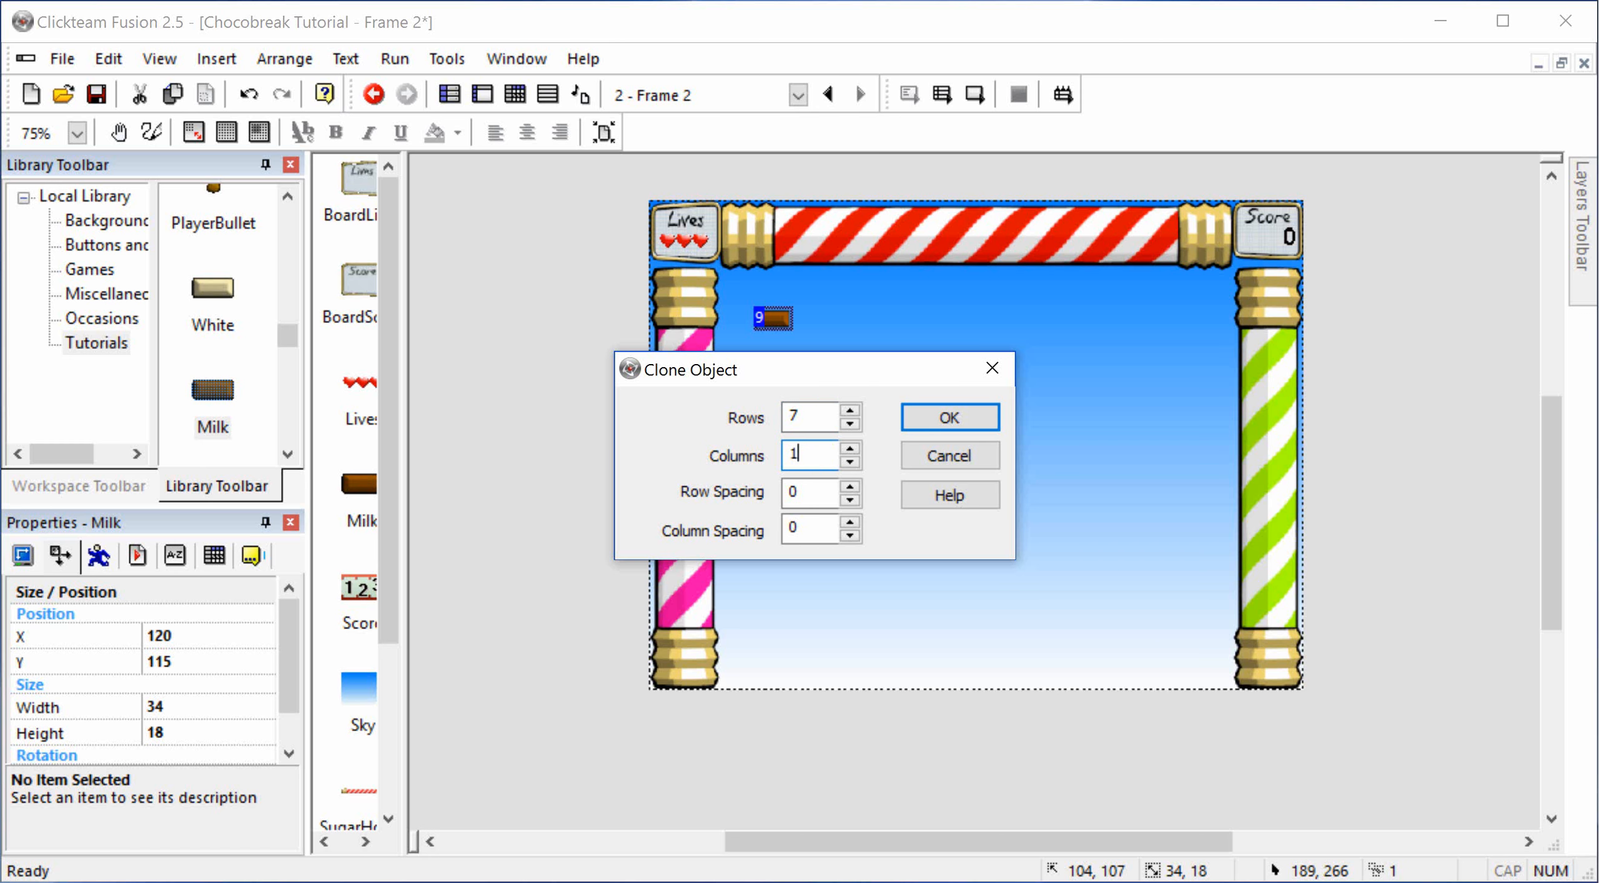
type("1")
key("Tab")
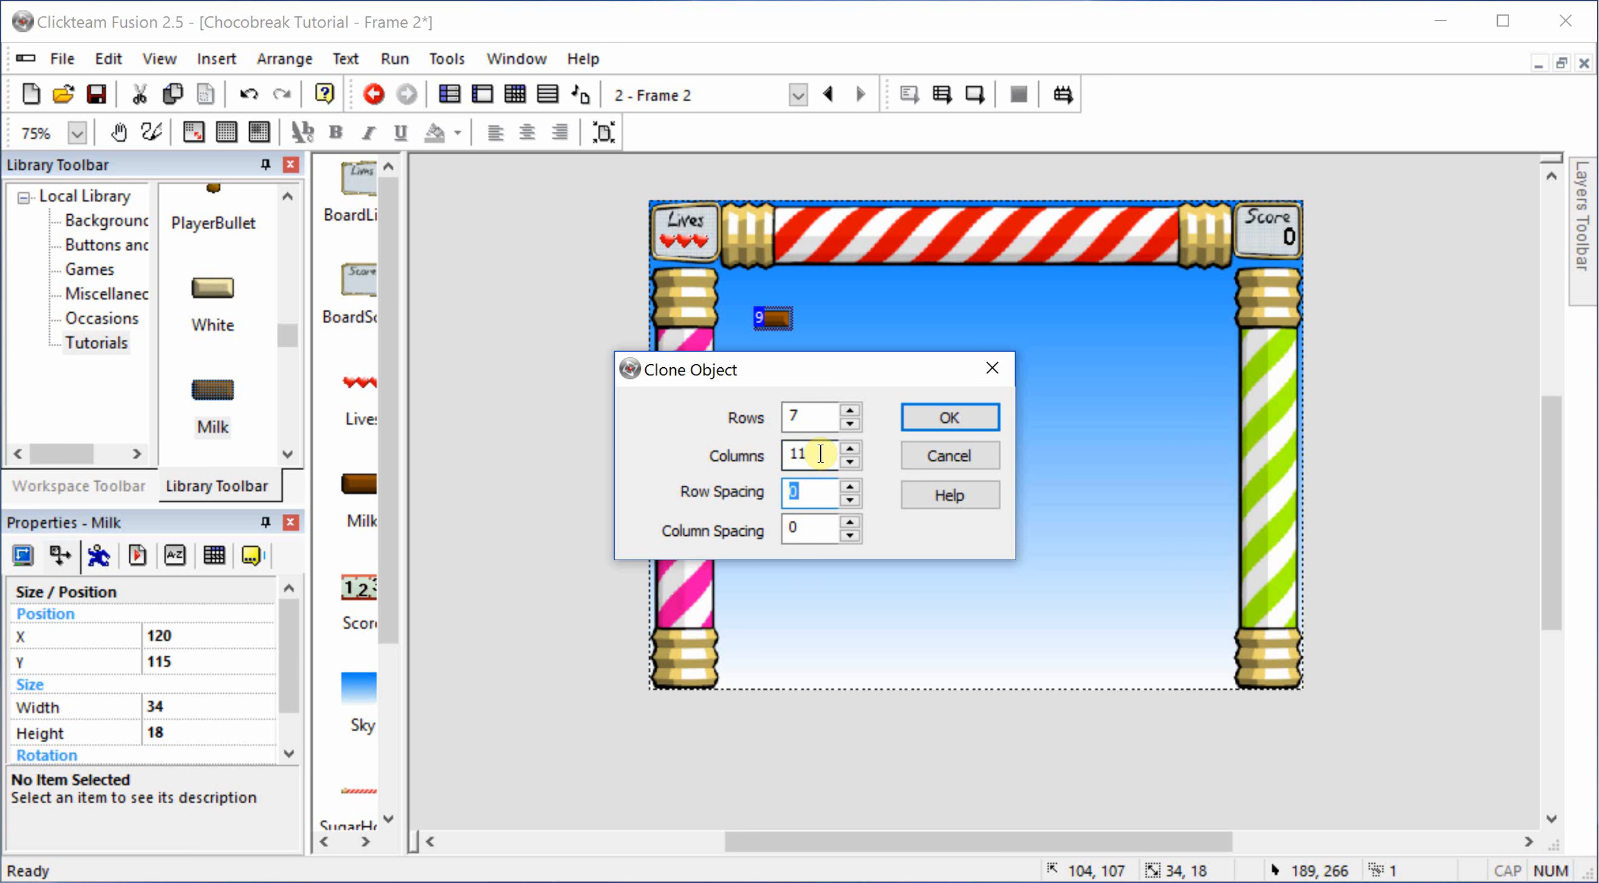
type("7")
key("Tab")
type("4")
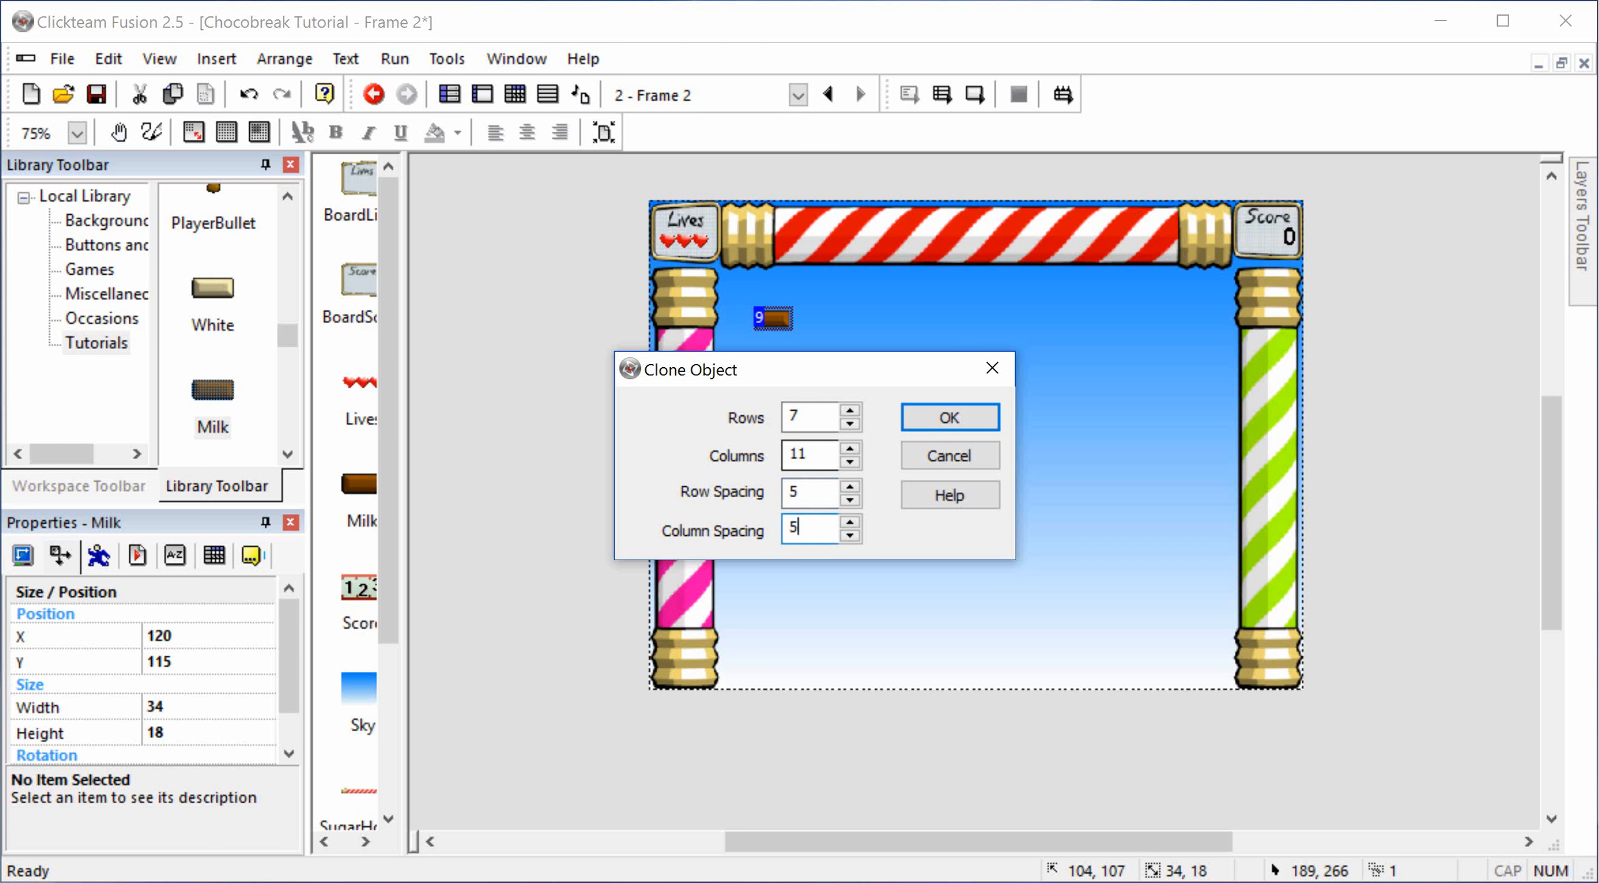
key("Return")
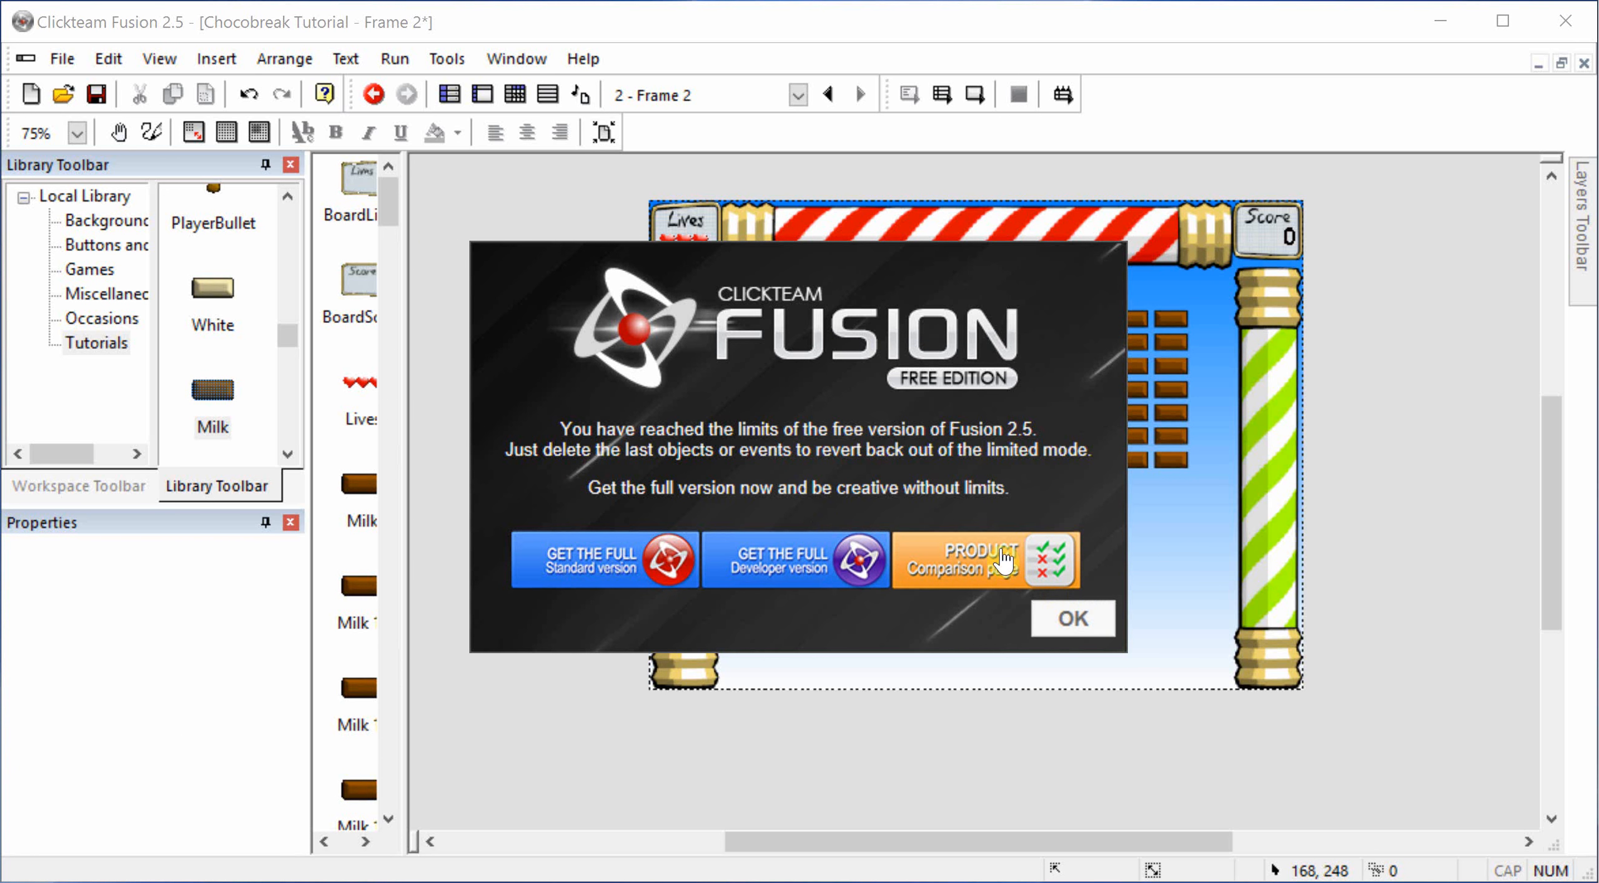
left_click(1067, 617)
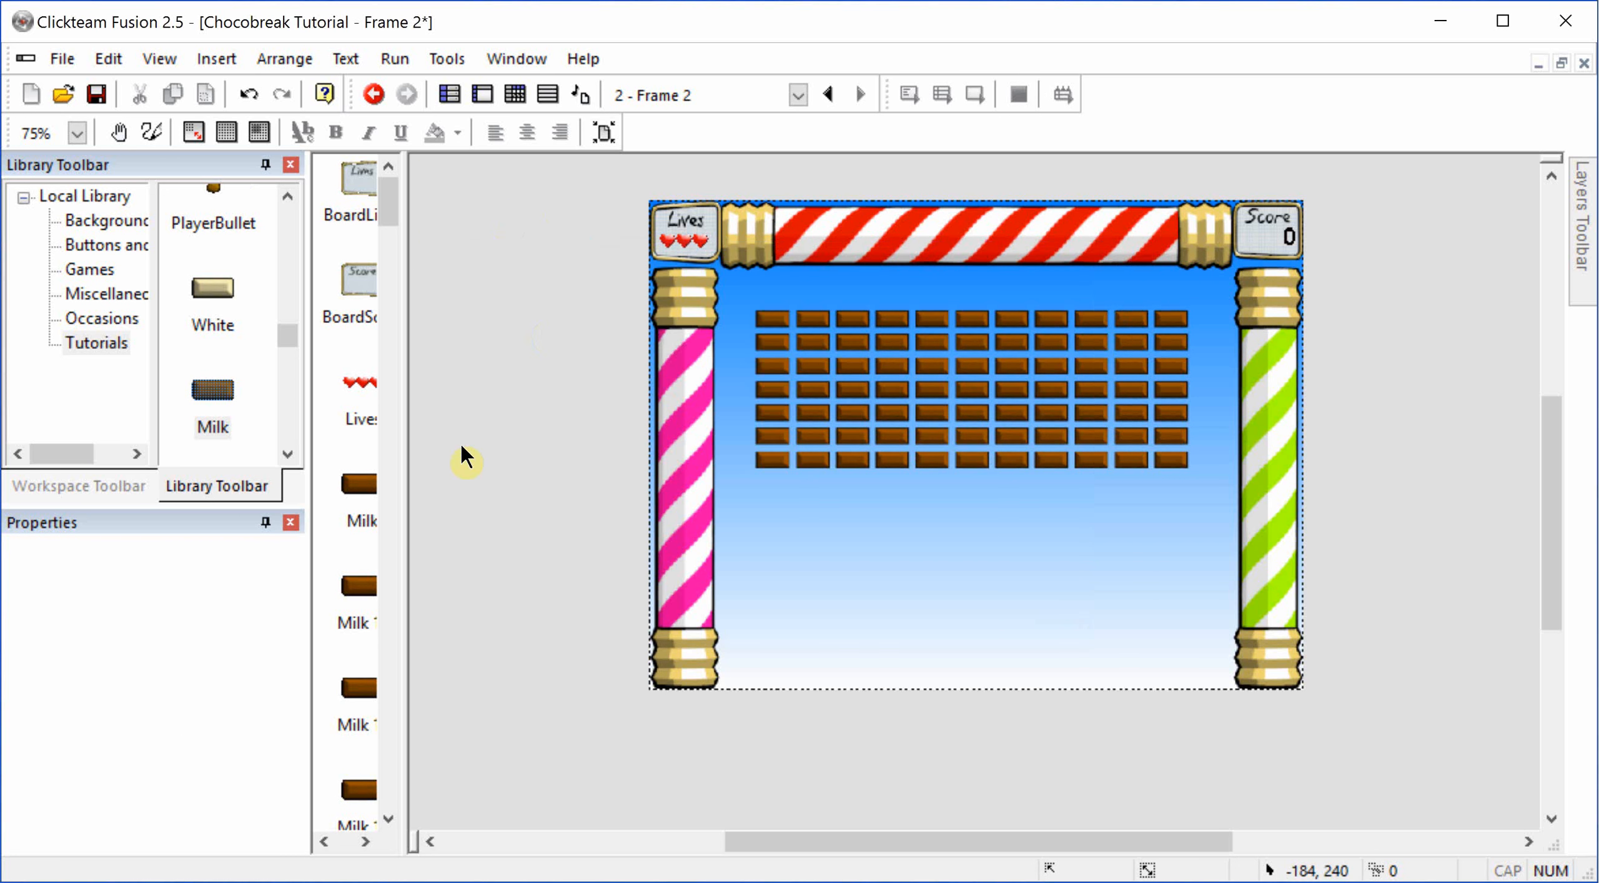
Step: Review the individual Milk clones in the widened object list and undo the cloning
left_click_drag(402, 406, 456, 462)
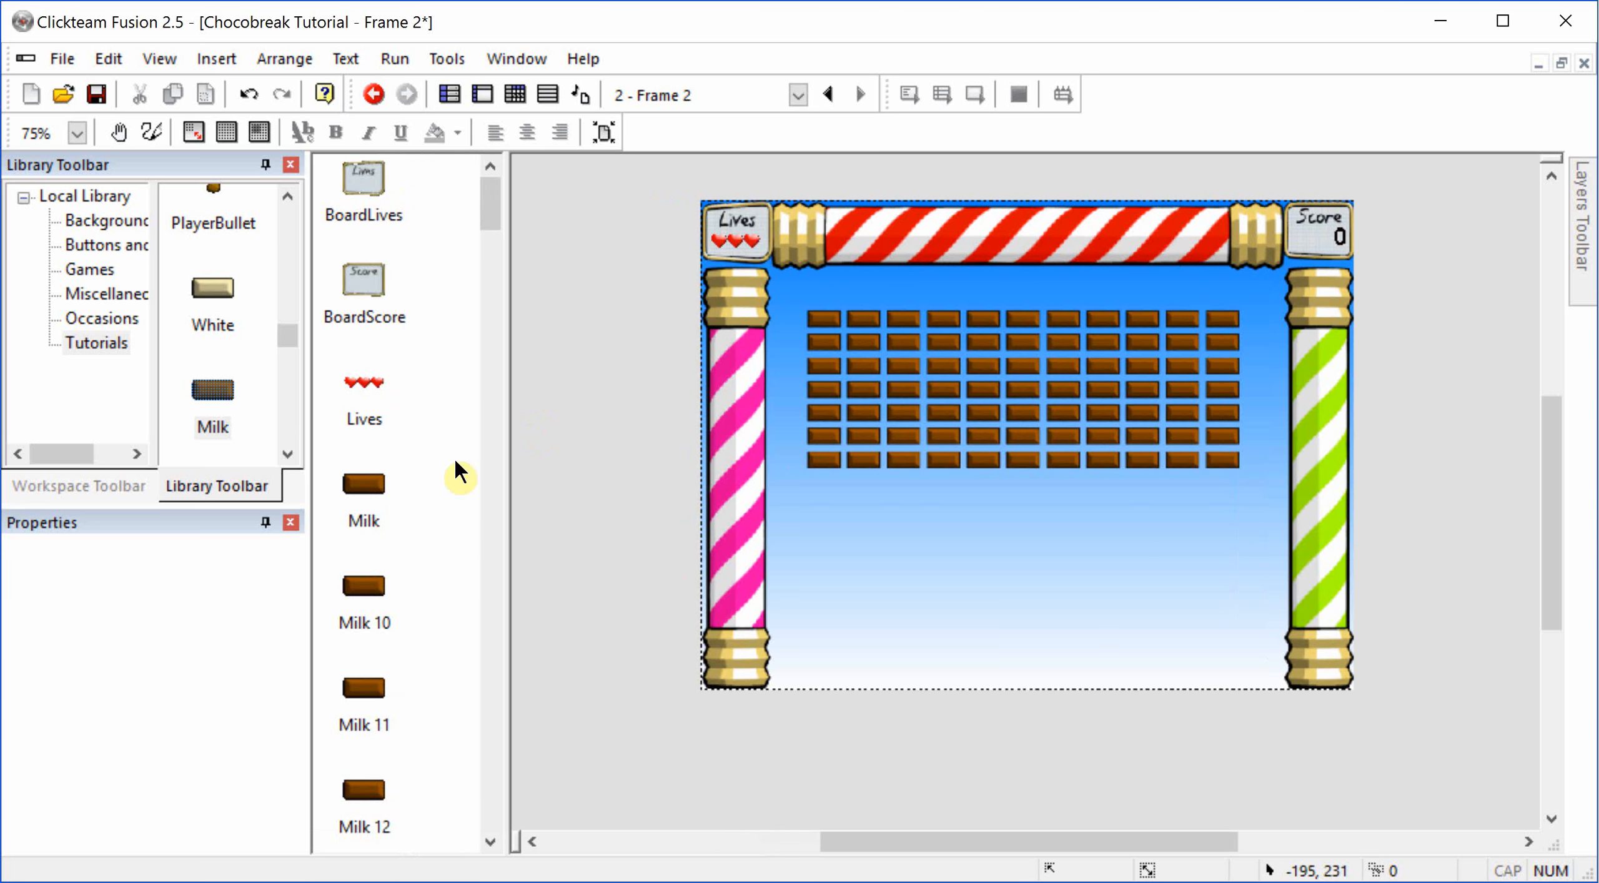
scroll(400, 544, "down", 10)
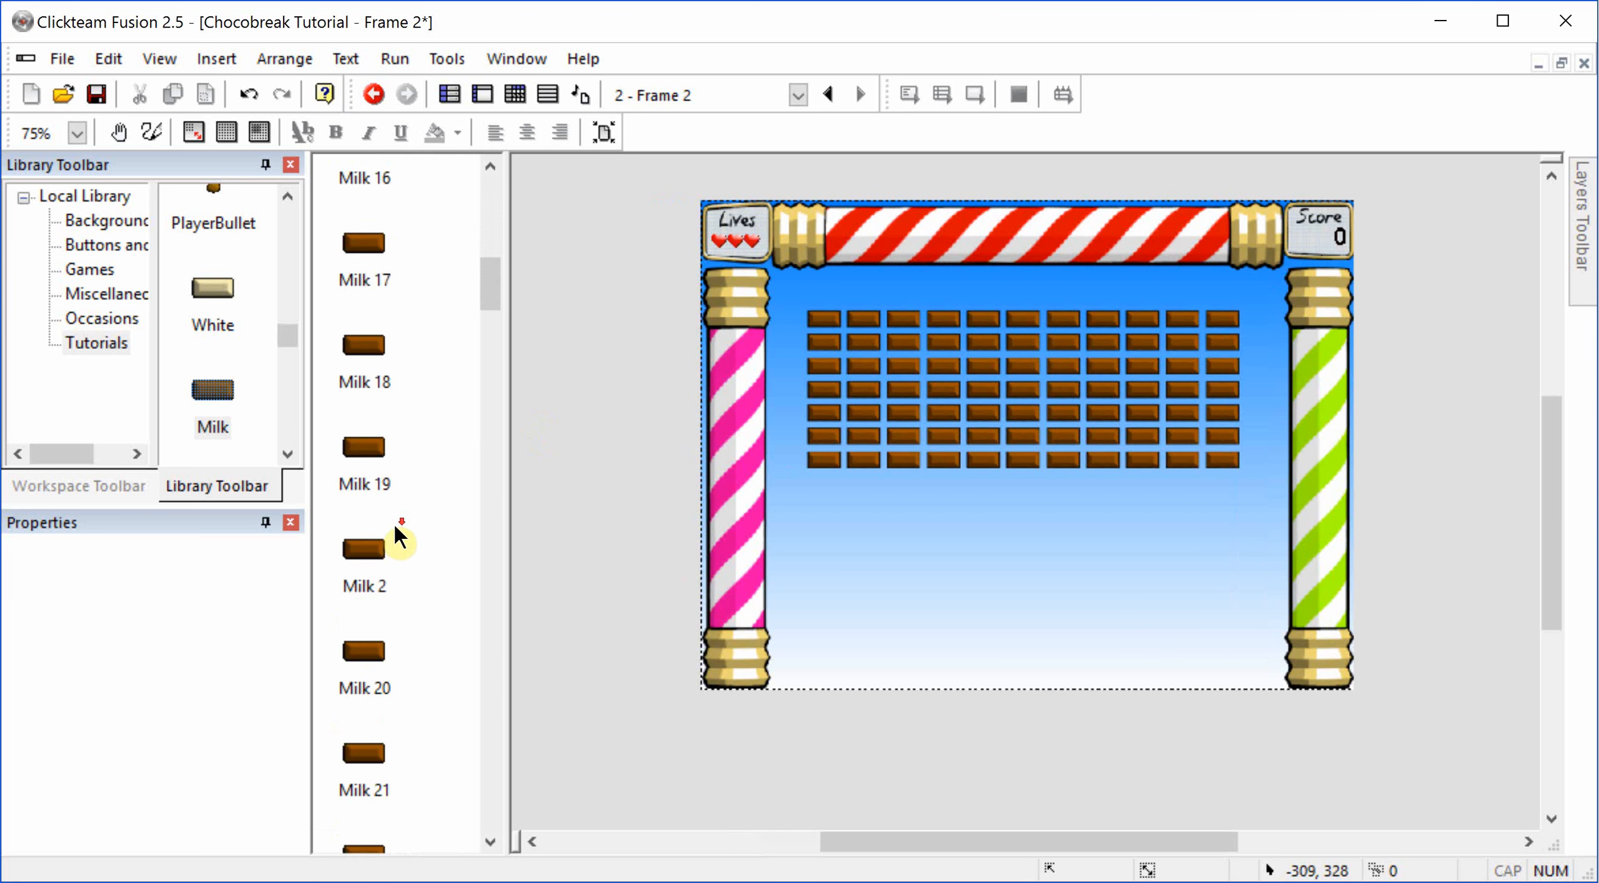
scroll(399, 525, "down", 5)
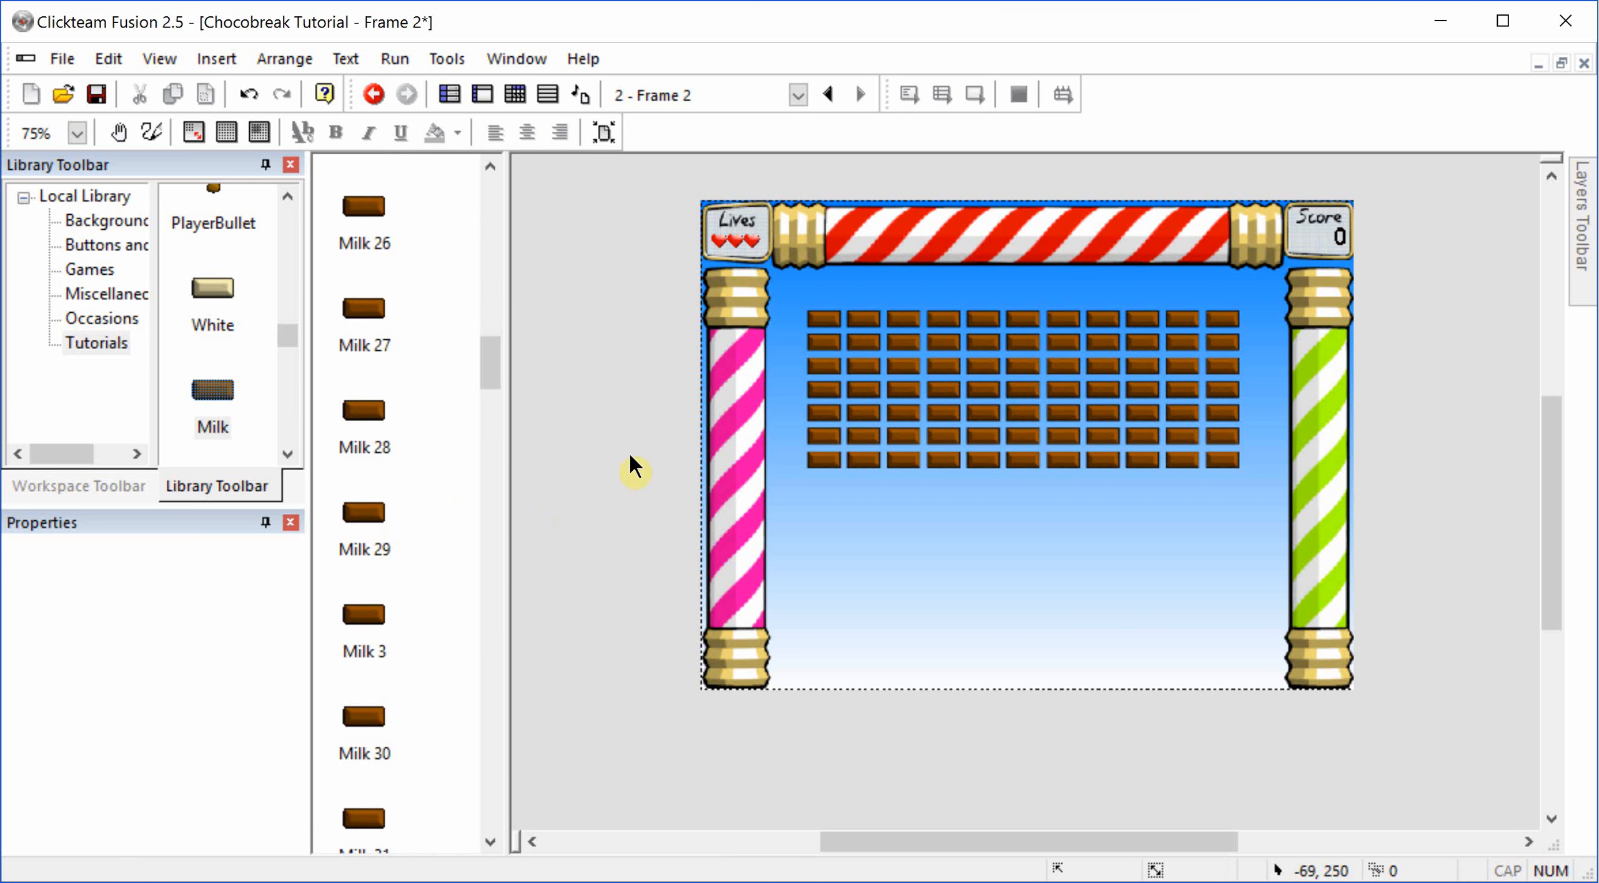
key("ctrl+z")
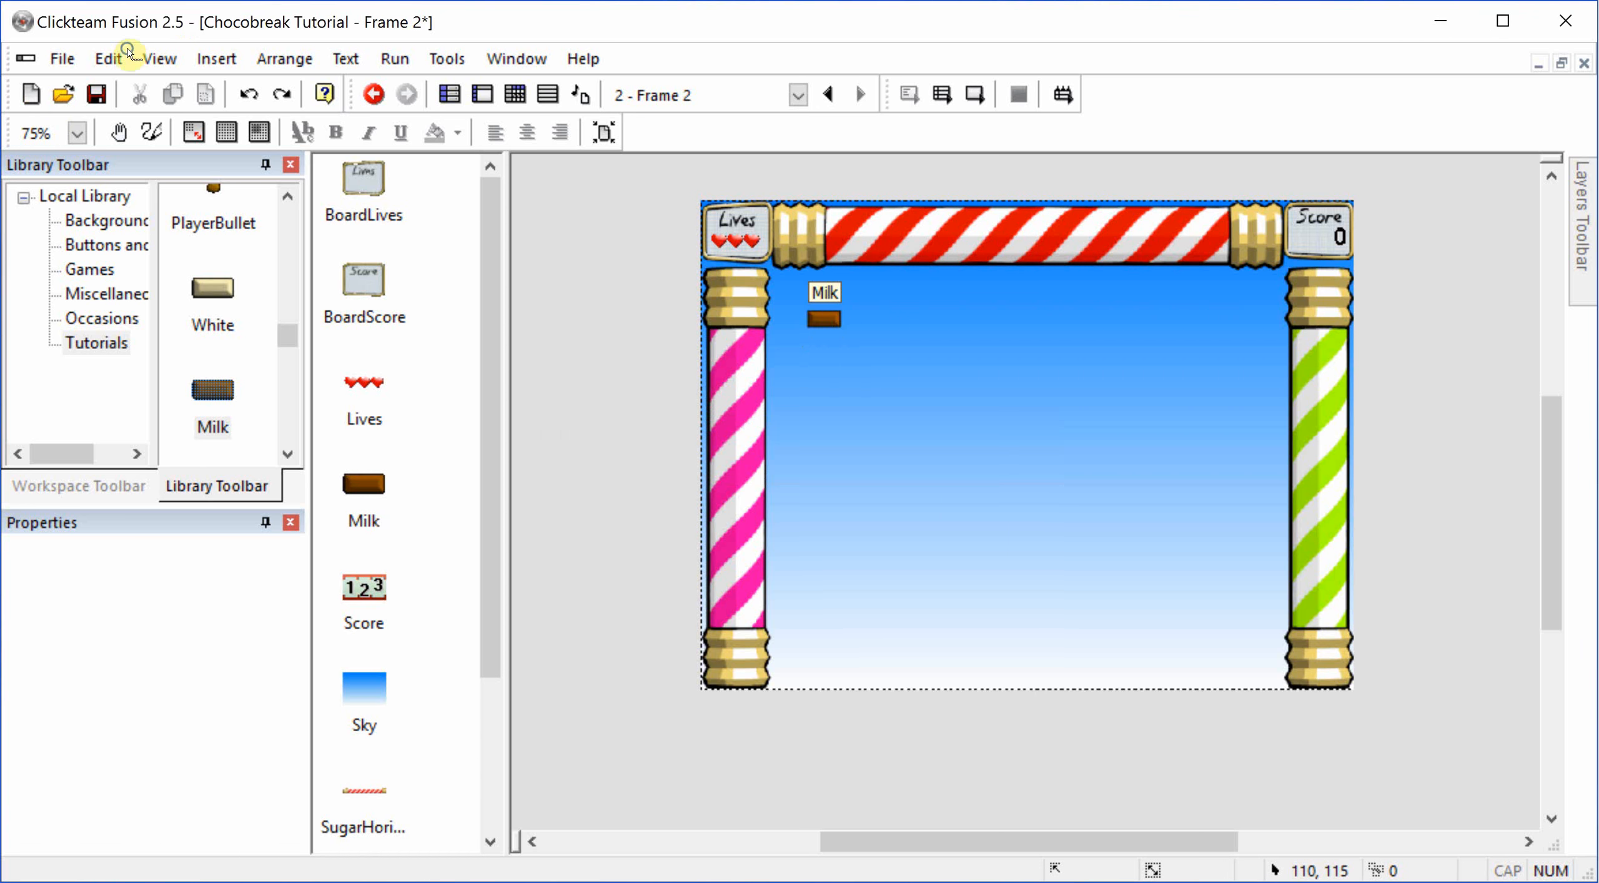
Step: Try duplicating the Milk brick into 5 rows and 7 columns with spacing of 5, and undo the duplication
left_click(823, 318)
right_click(828, 319)
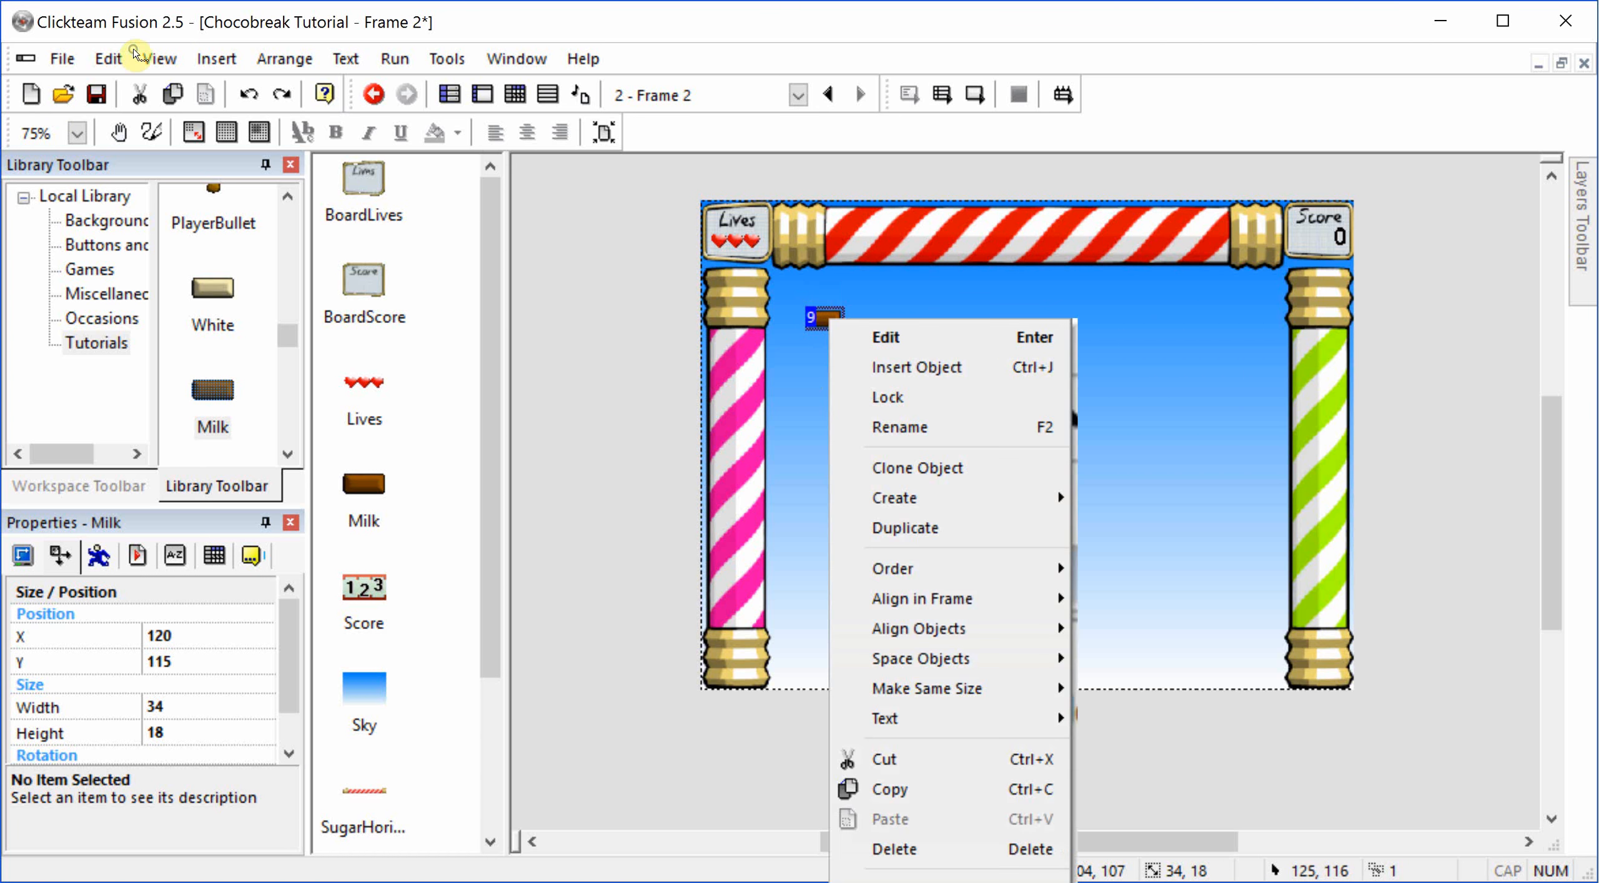
left_click(928, 525)
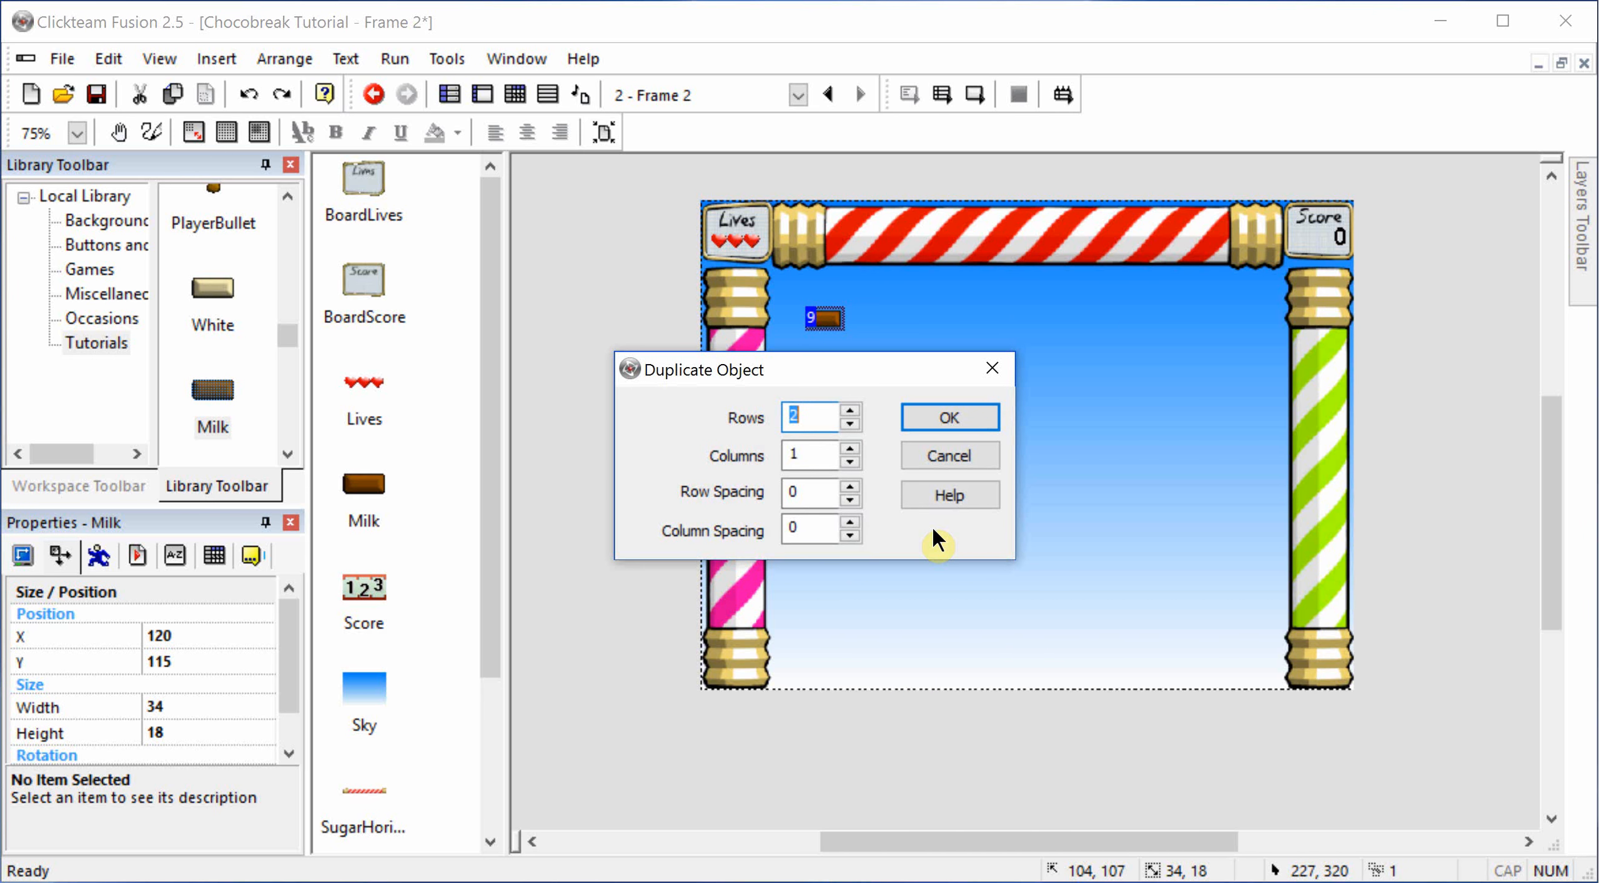
type("5")
key("Tab")
type("7")
key("Tab")
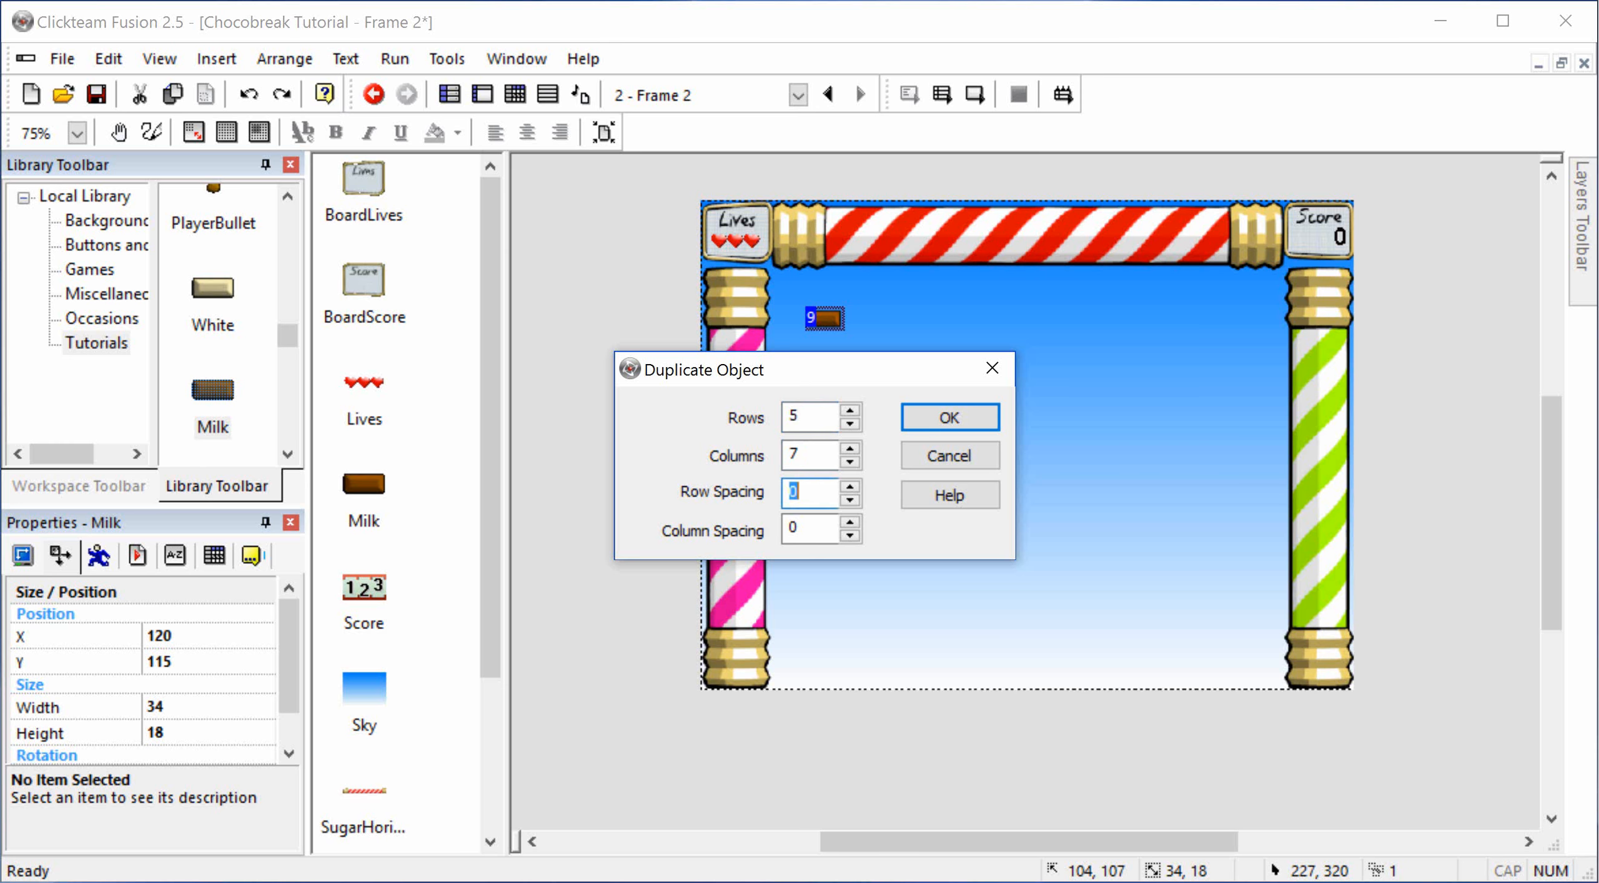
type("5")
key("Tab")
type("5")
key("Return")
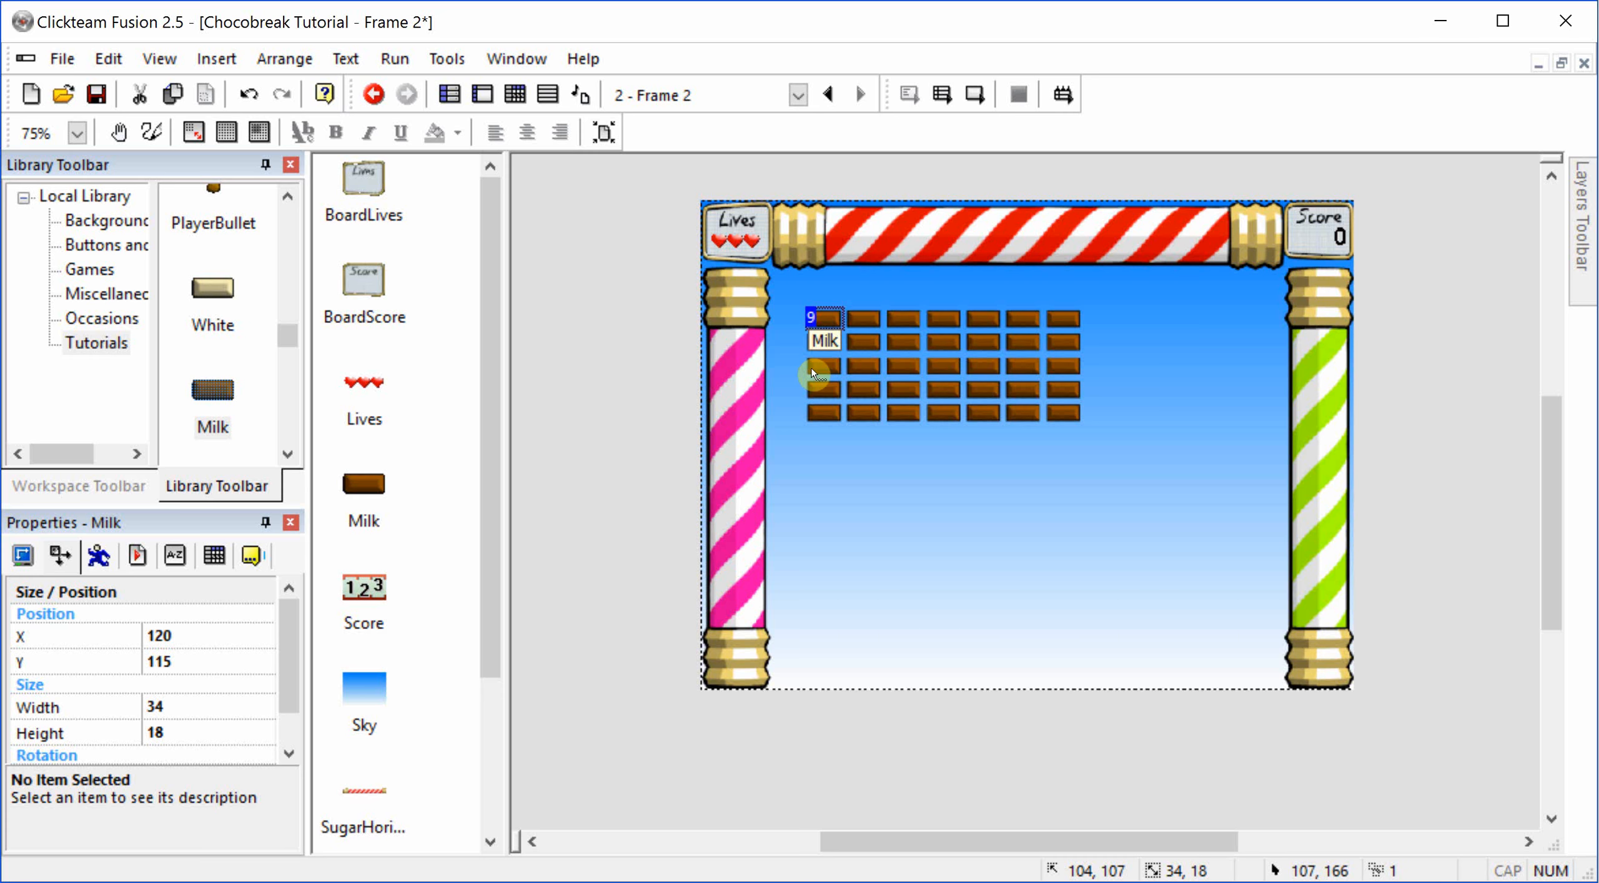
key("ctrl+z")
Step: Duplicate the Milk brick into 5 rows and 11 columns with the same spacing of 5
right_click(816, 320)
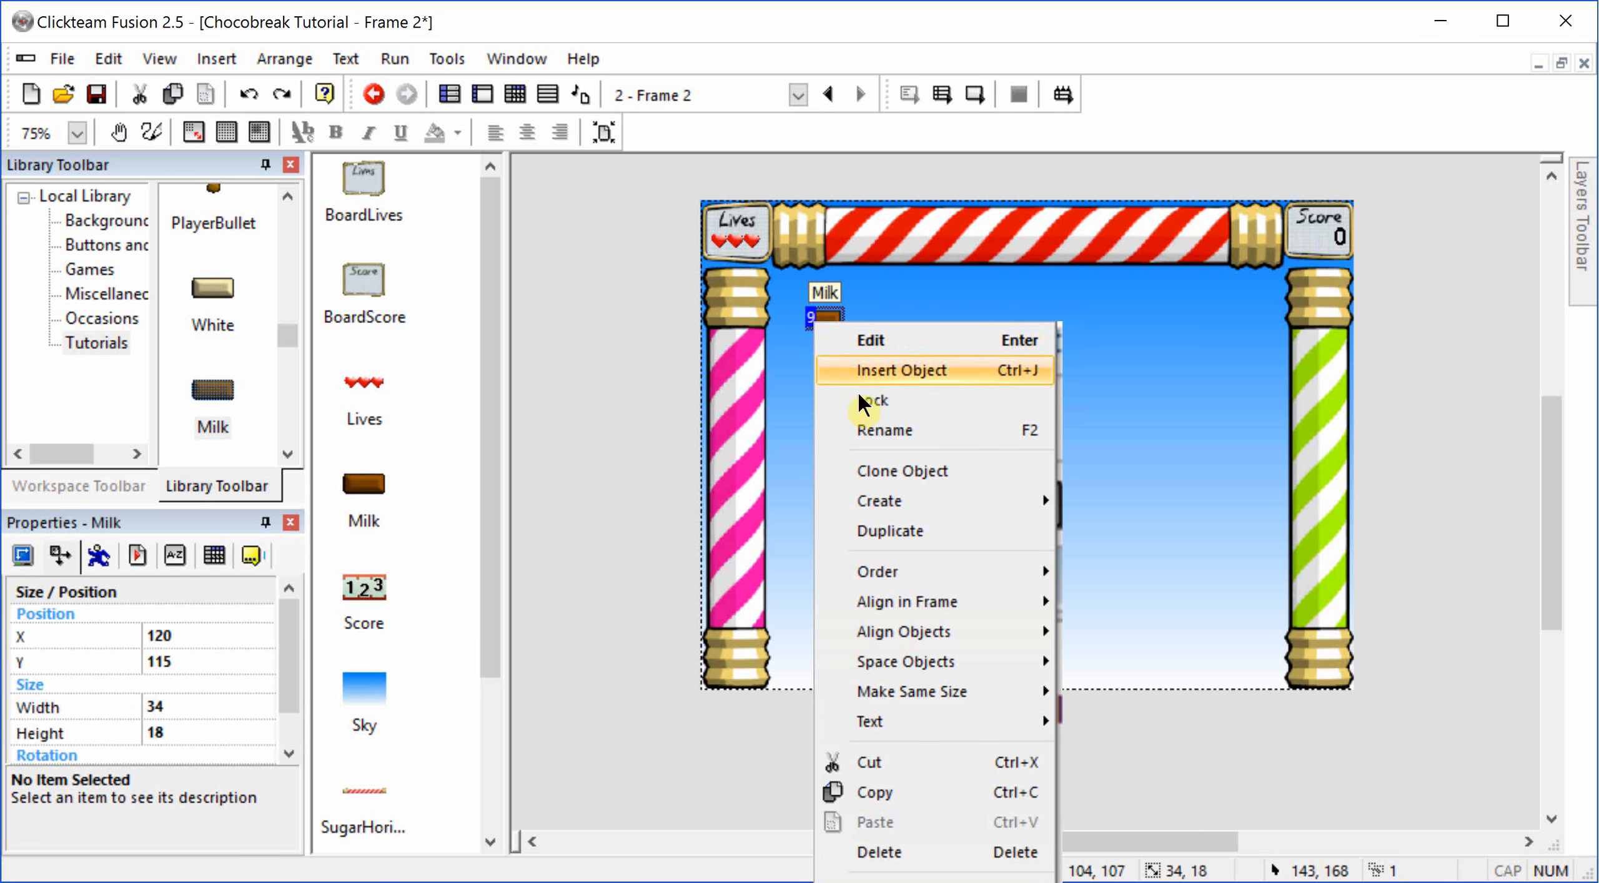
left_click(918, 528)
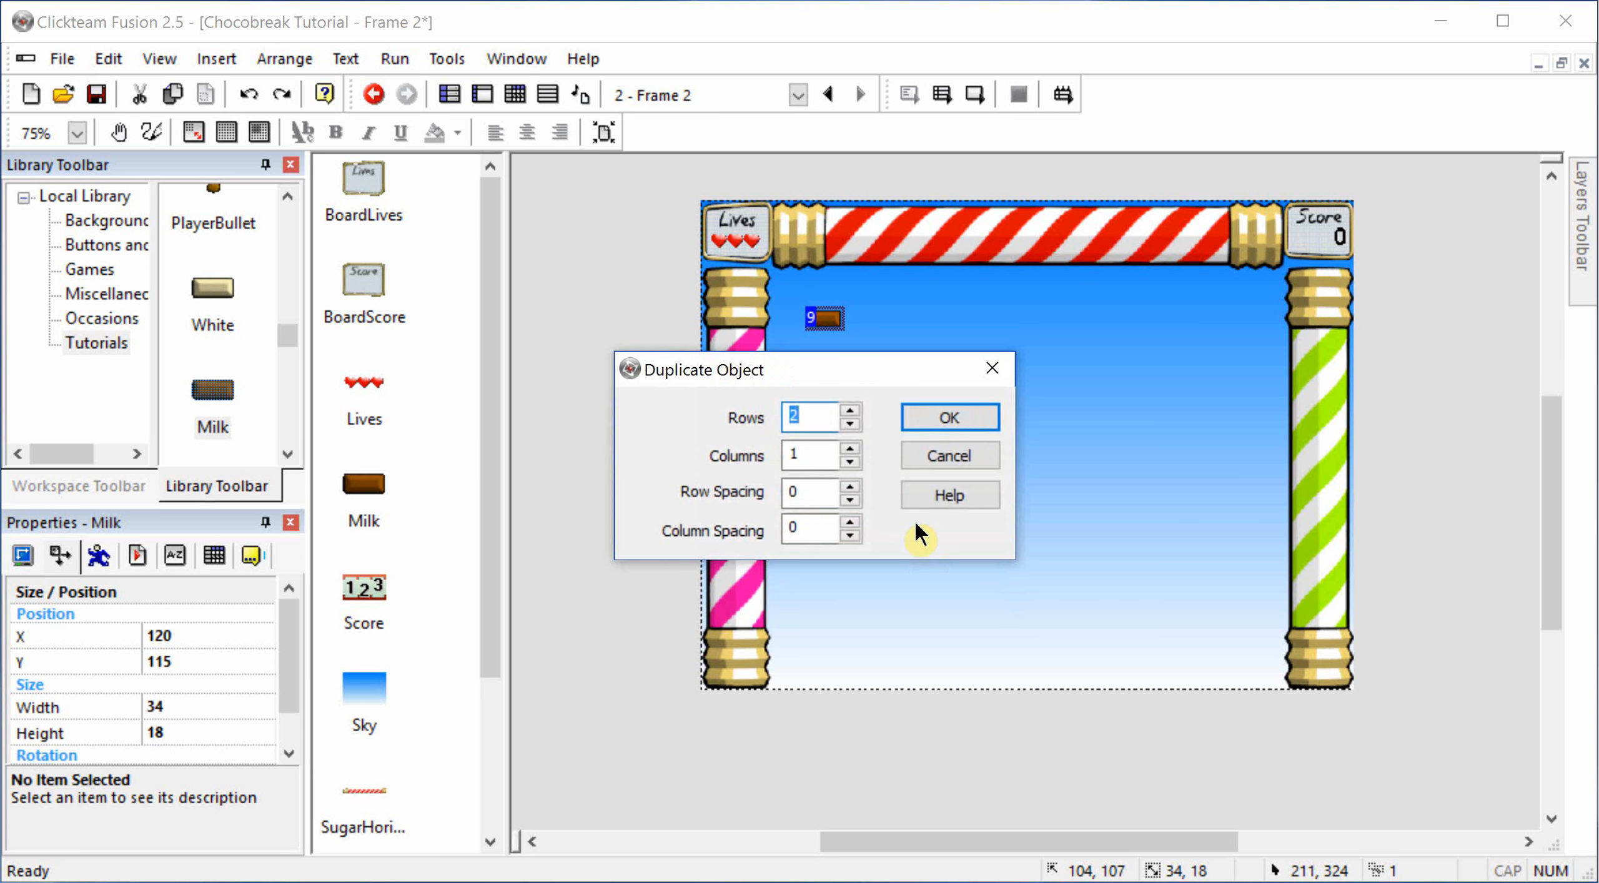
type("5")
key("Tab")
type("11")
key("Tab")
key("Tab")
key("Return")
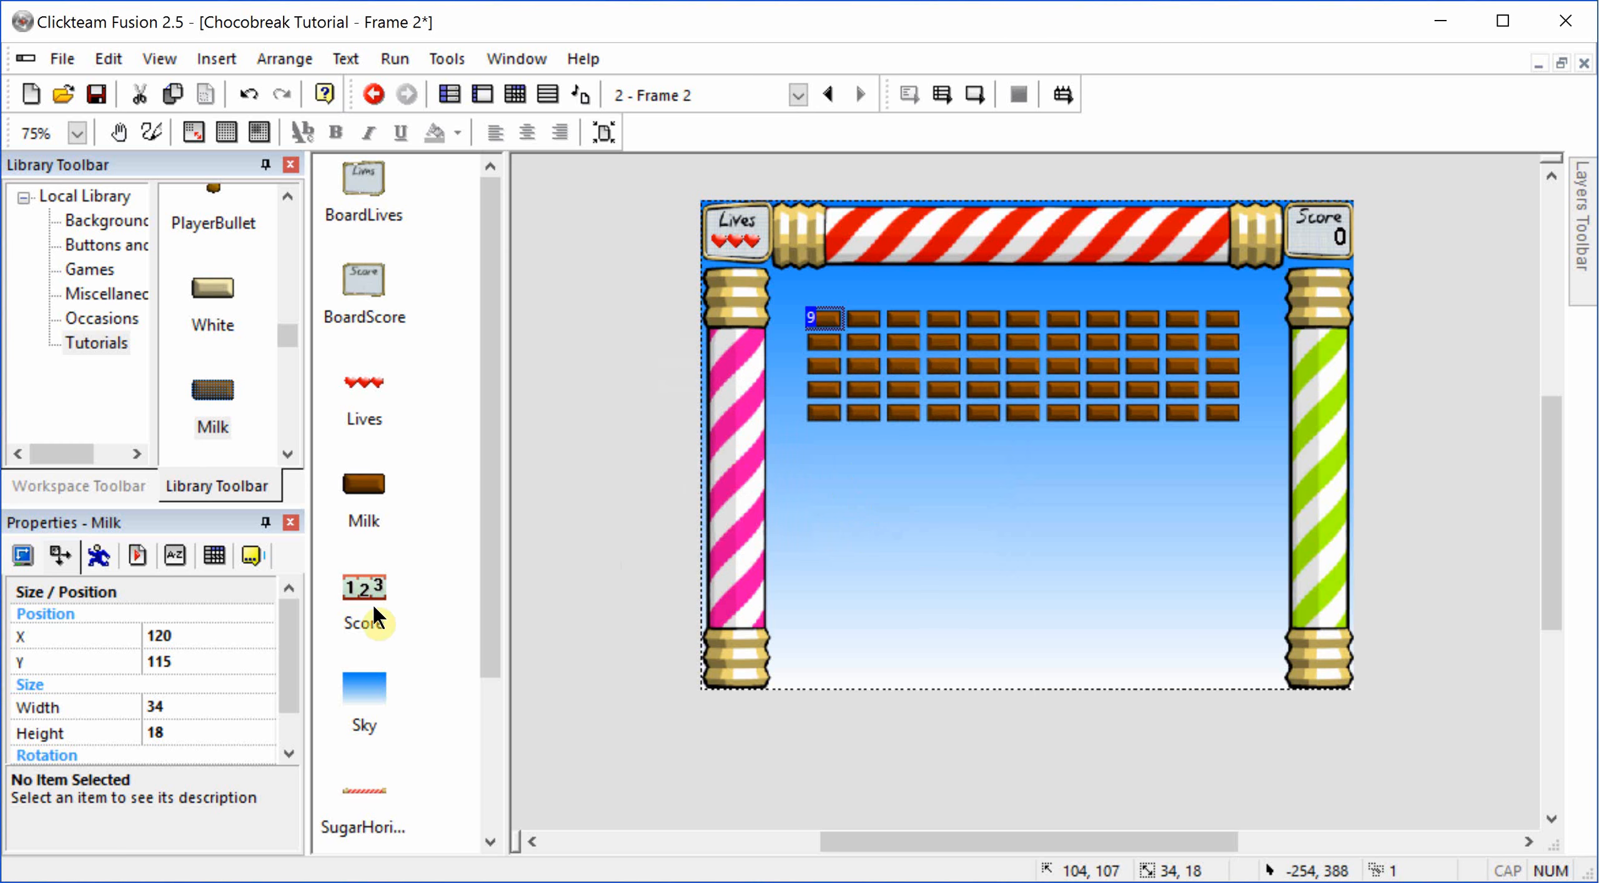
Step: Select the Milk object in the object list to examine which bricks share it, and clear the selection
scroll(345, 505, "down", 3)
left_click(23, 555)
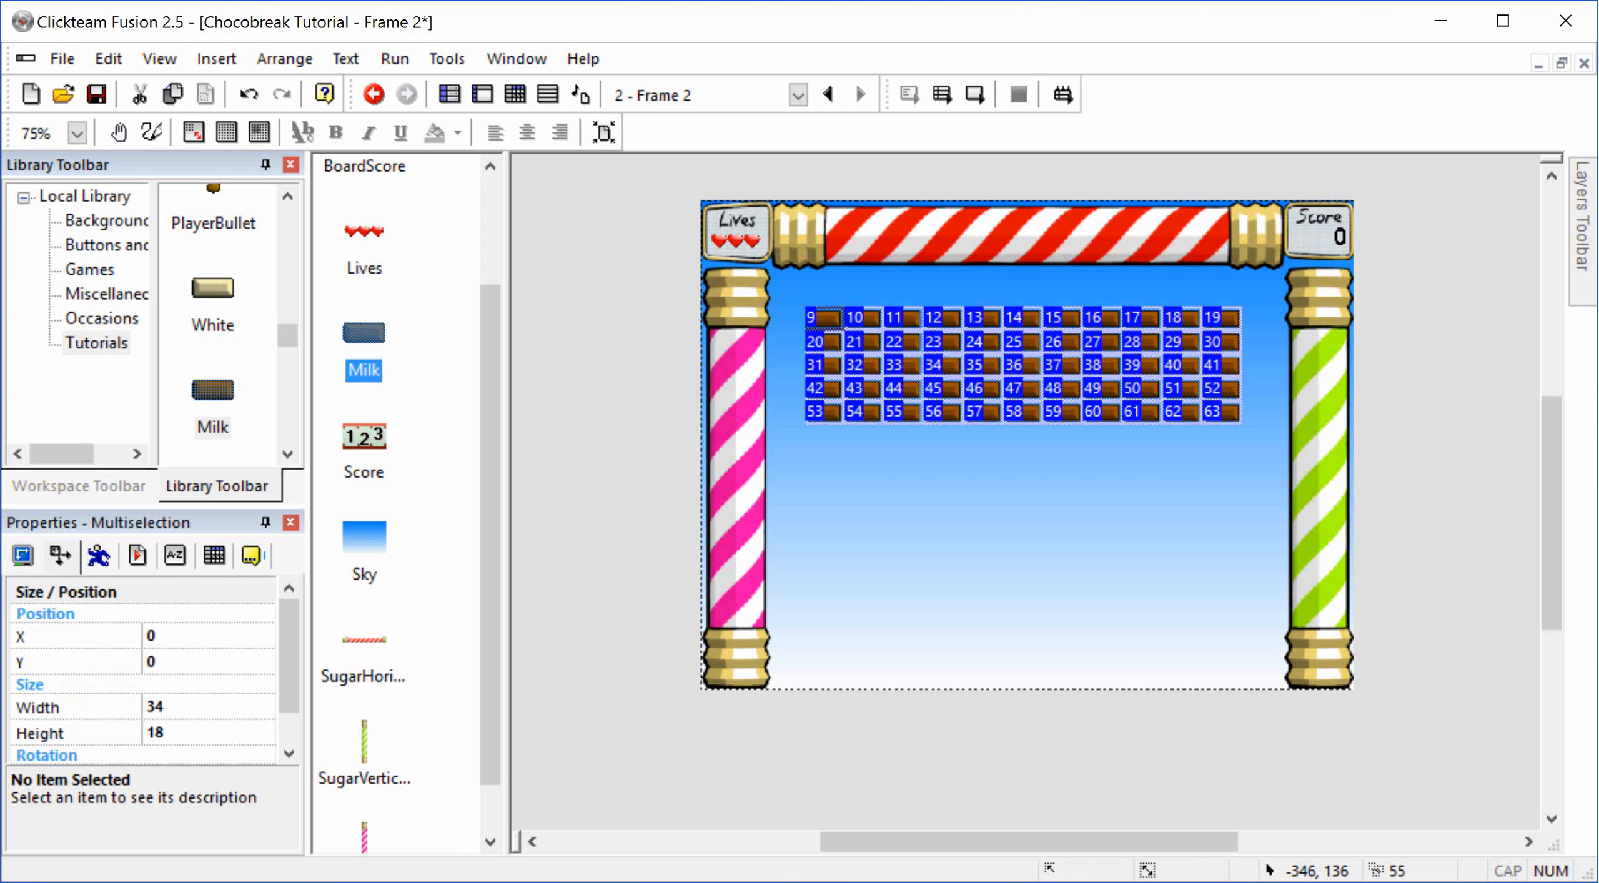
left_click(633, 384)
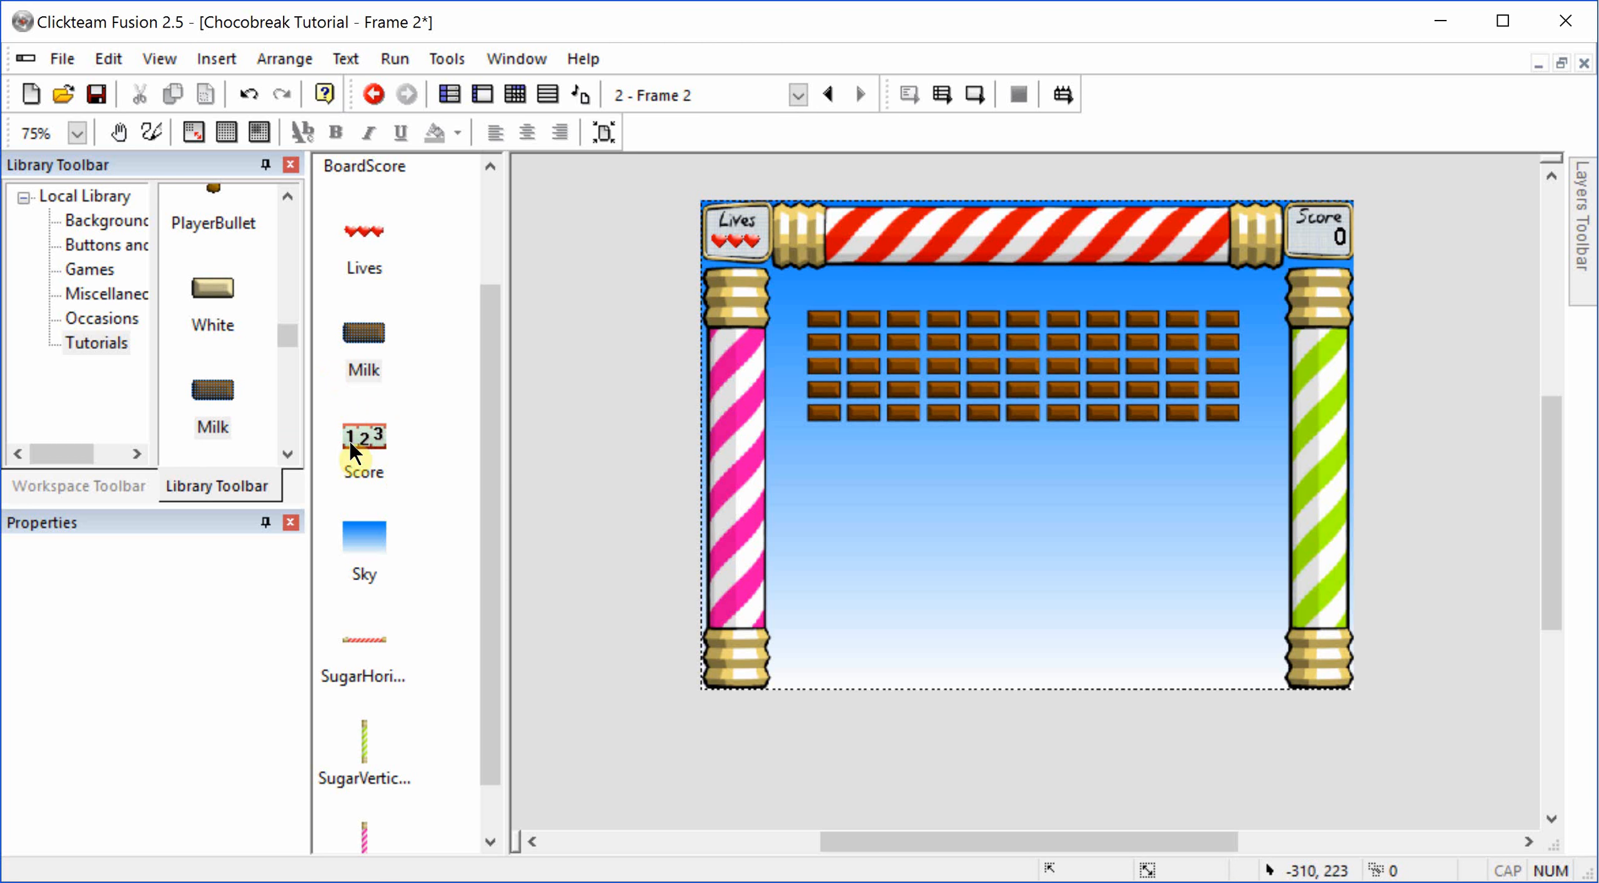
Step: Try adding BallGolden from the Tutorials library beside the frame, and delete it again
scroll(243, 363, "up", 3)
scroll(241, 368, "up", 5)
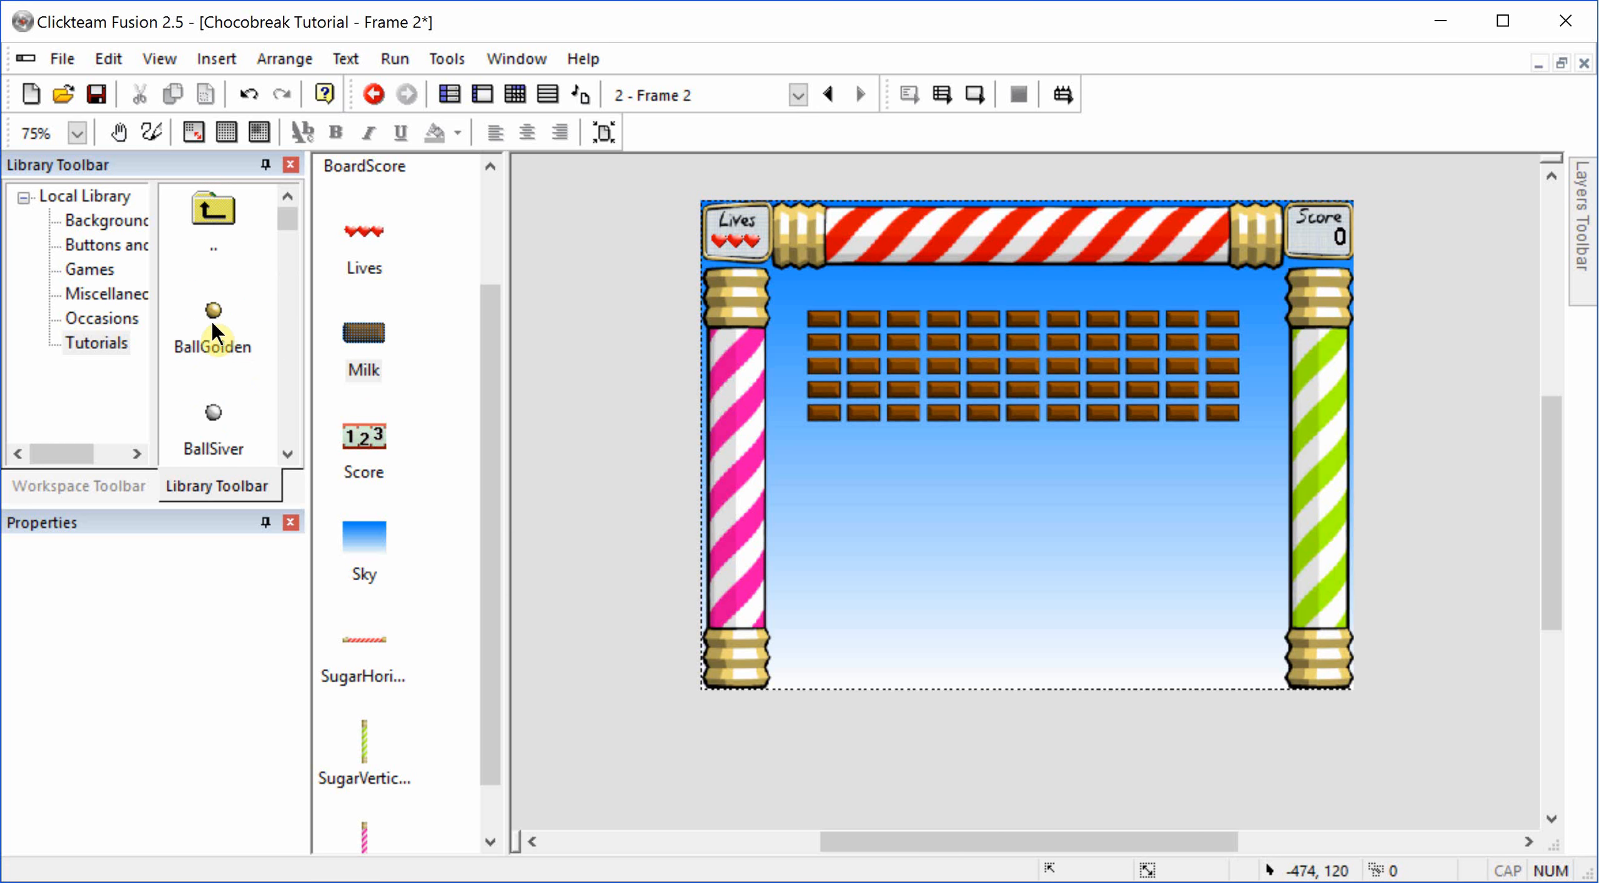
left_click_drag(364, 334, 610, 429)
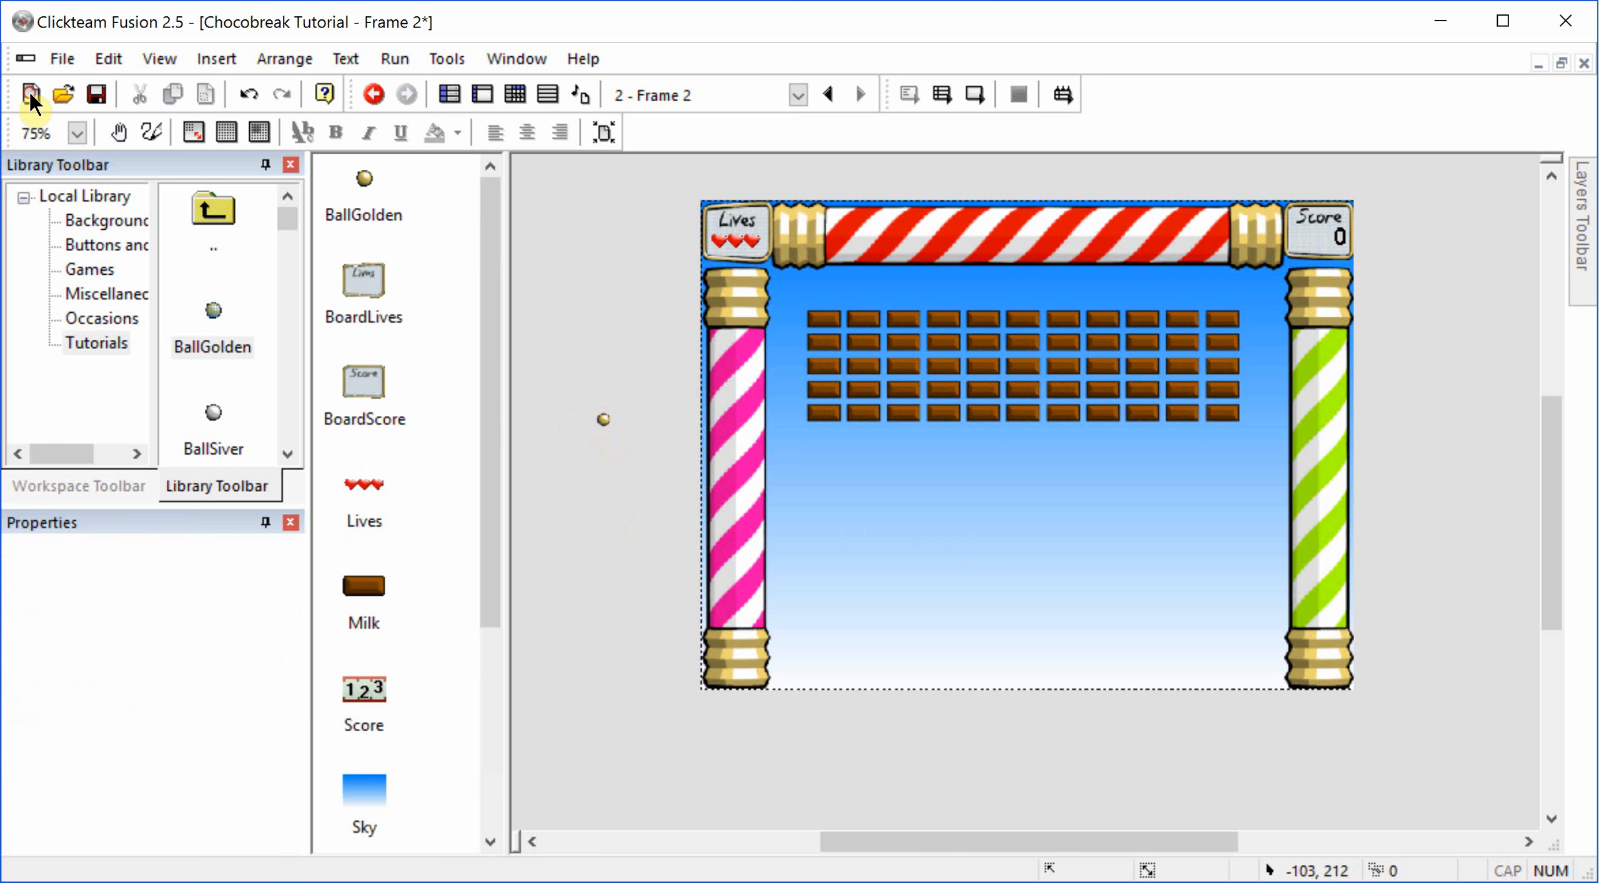
left_click(604, 421)
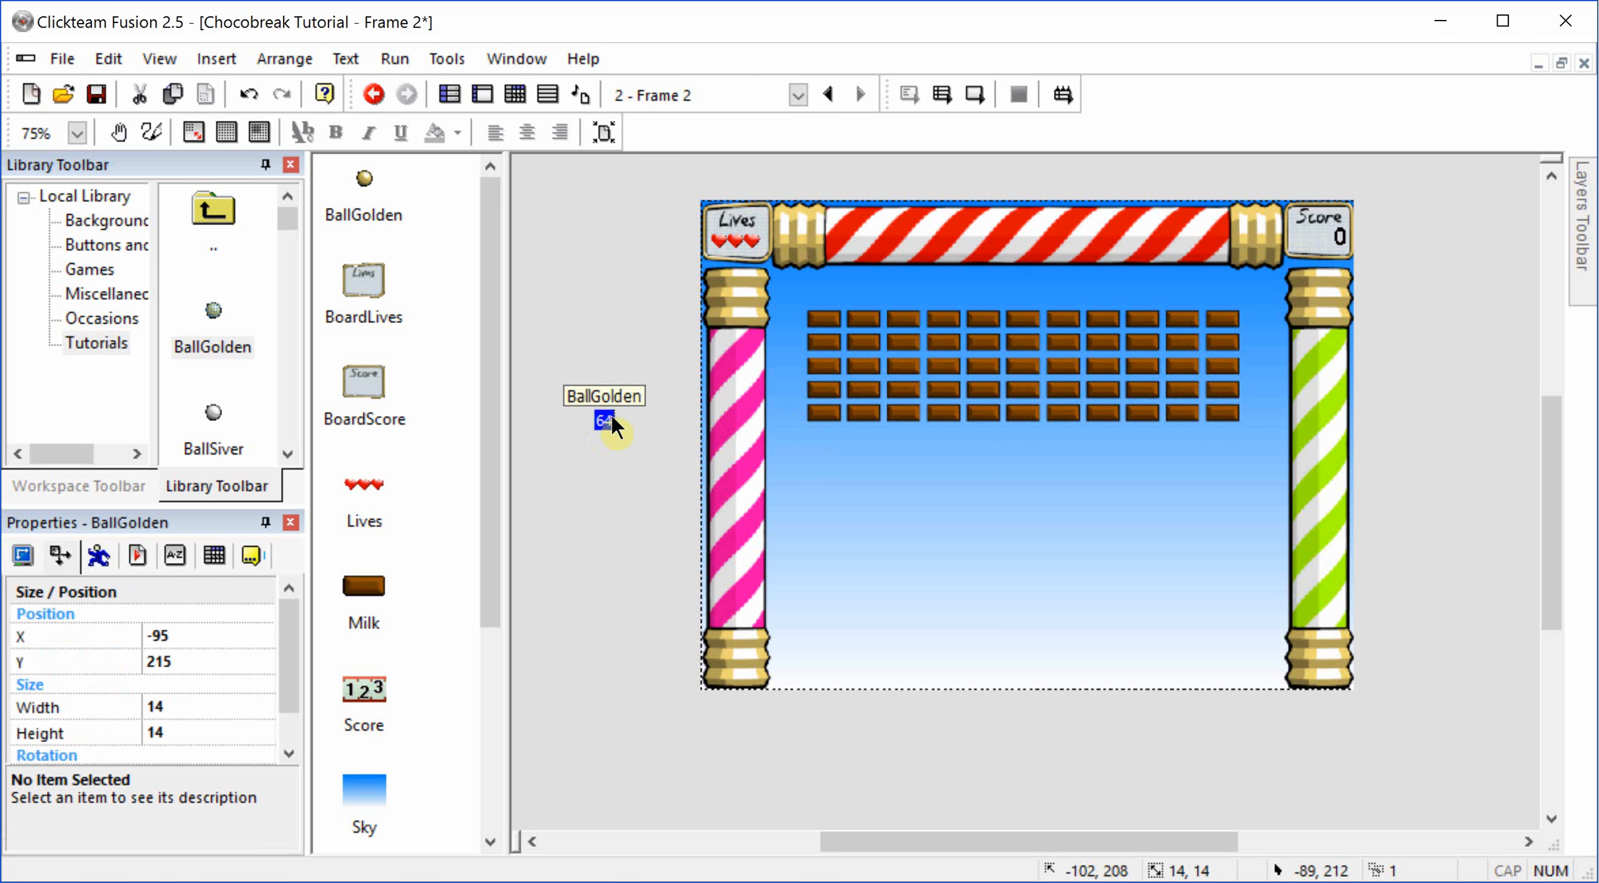
key("Delete")
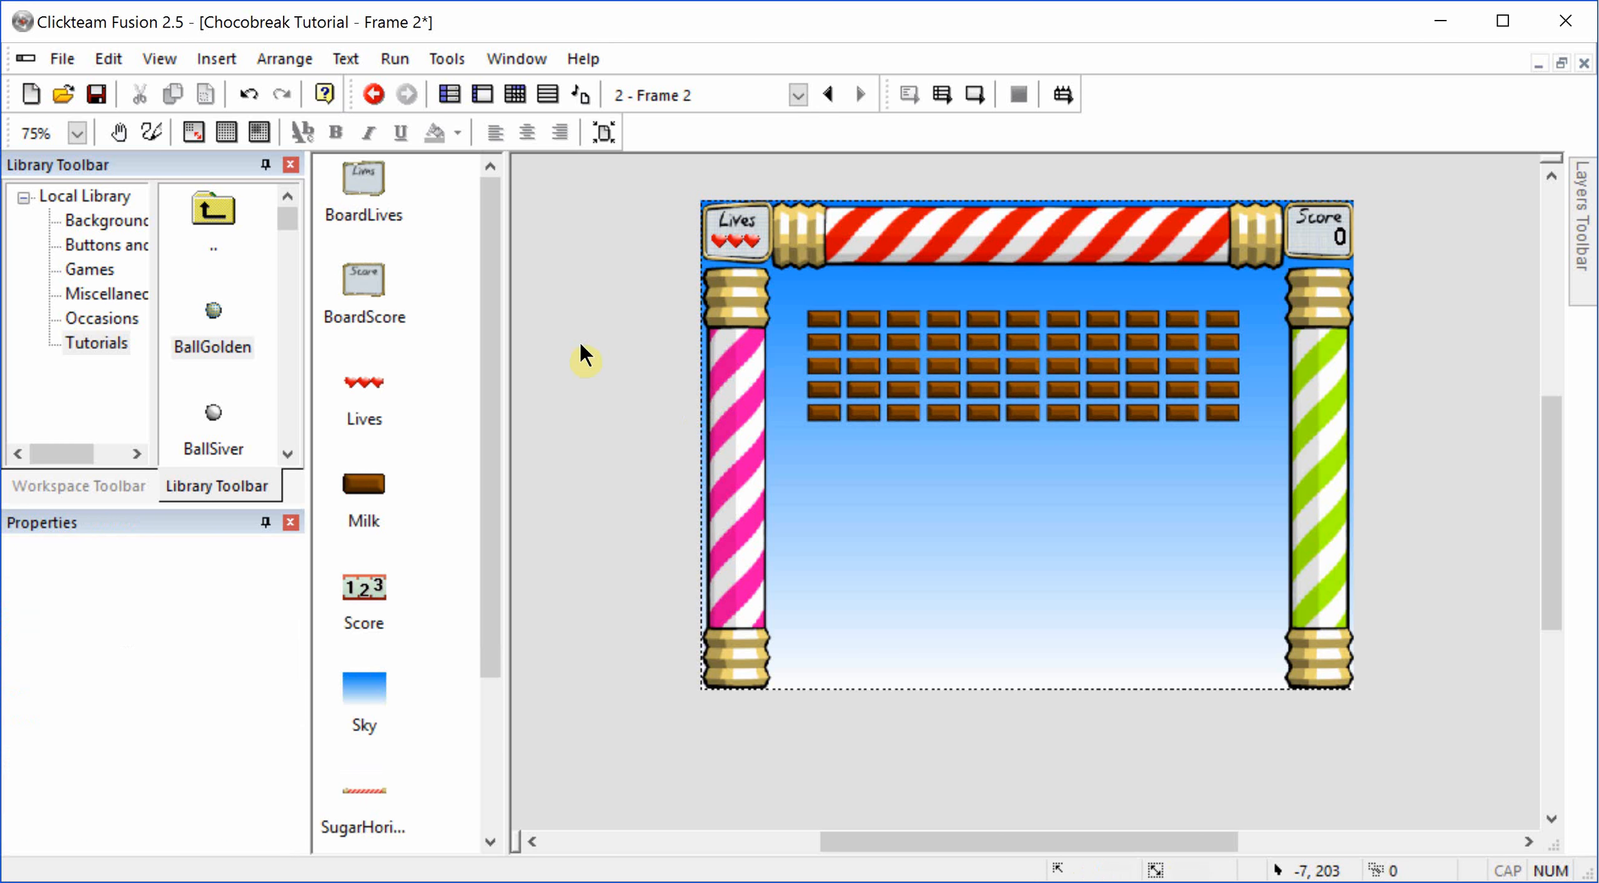
Step: Add BallSiver below the bricks and the Player at the bottom of the frame from the Tutorials library
left_click_drag(220, 413, 1034, 544)
scroll(211, 355, "down", 6)
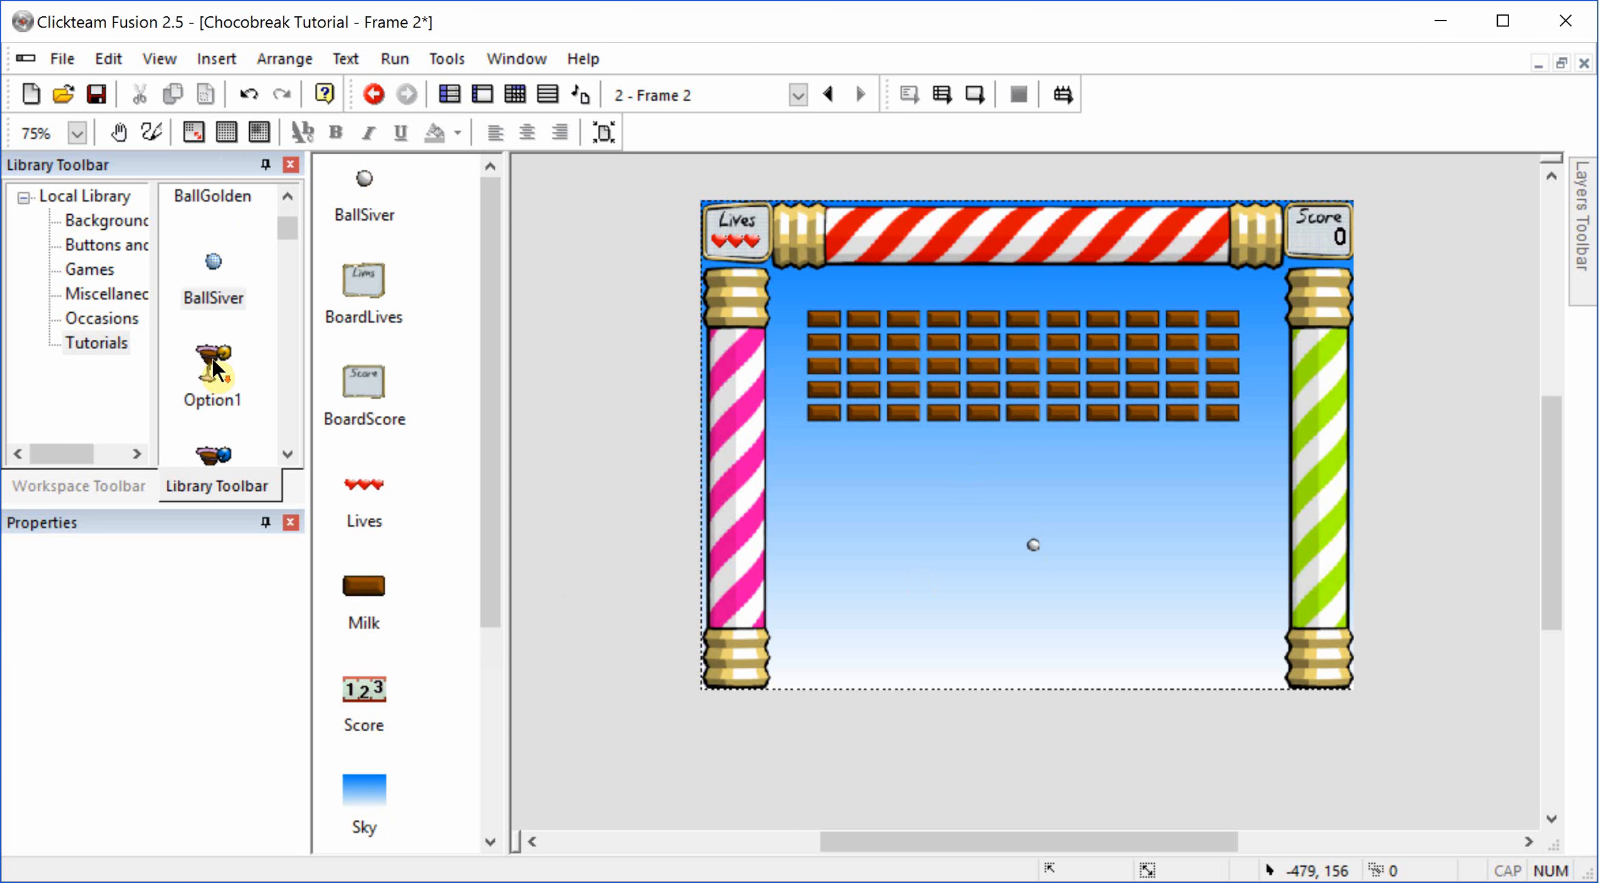
scroll(211, 355, "down", 8)
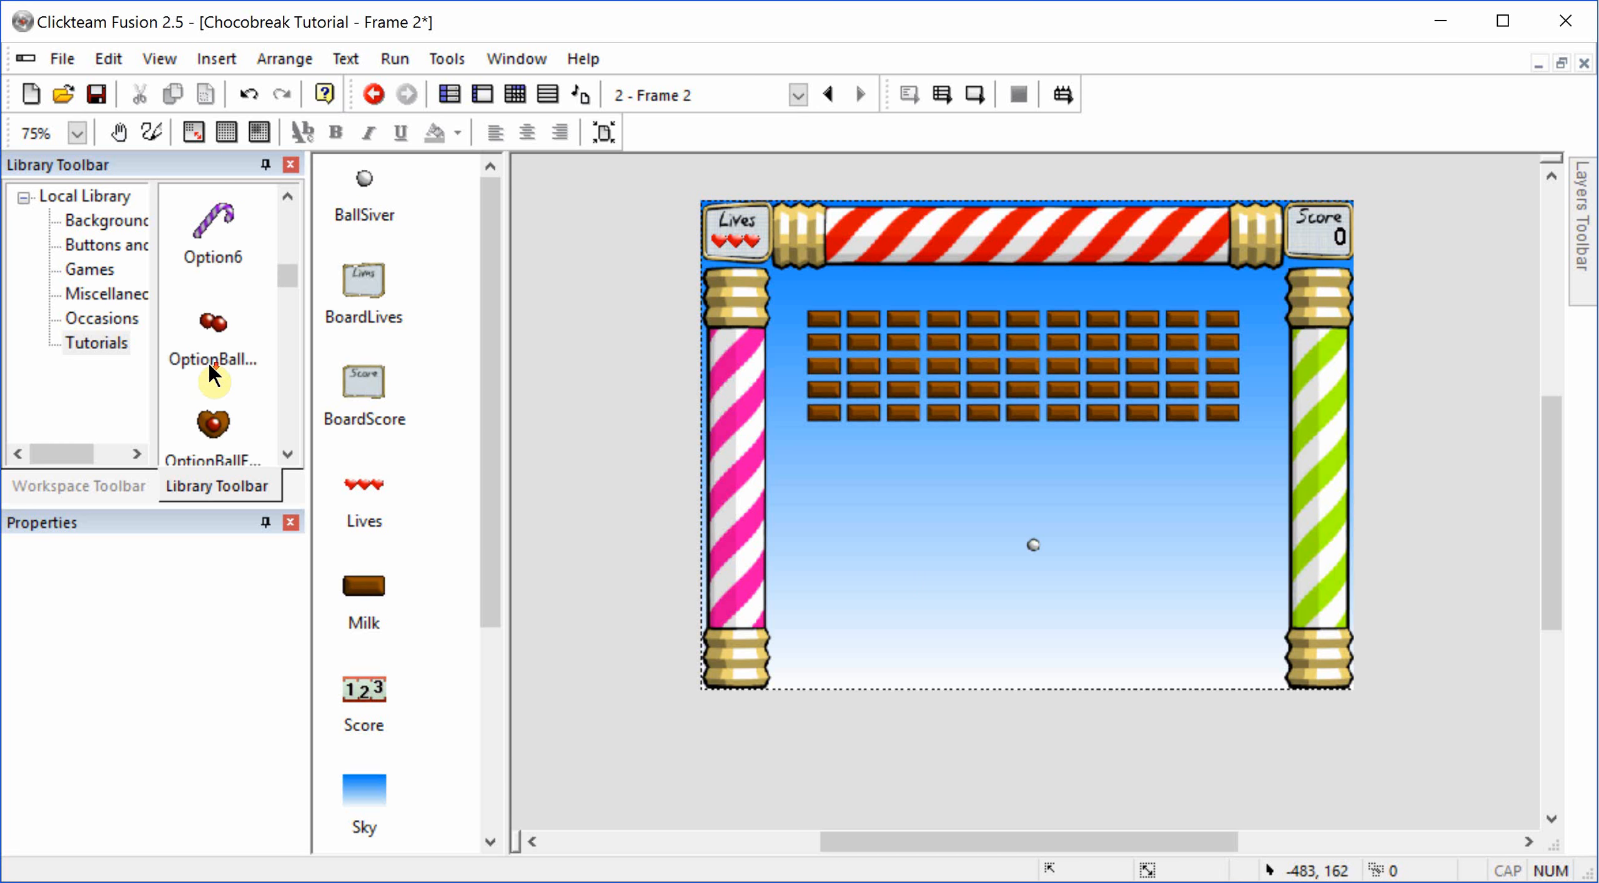
scroll(218, 318, "up", 4)
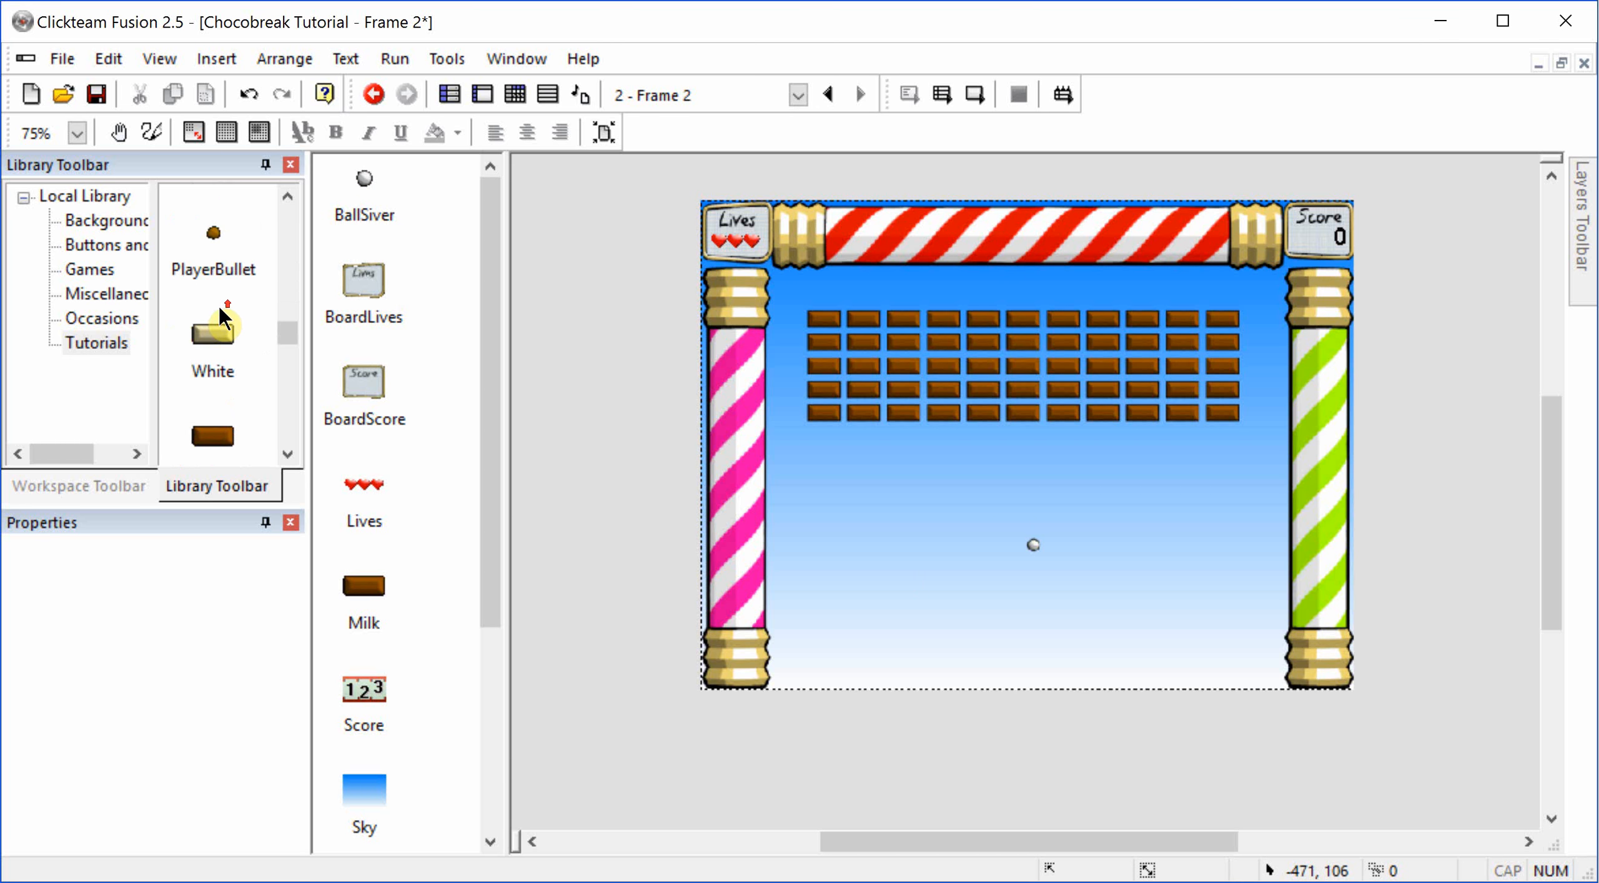
left_click_drag(215, 312, 1020, 646)
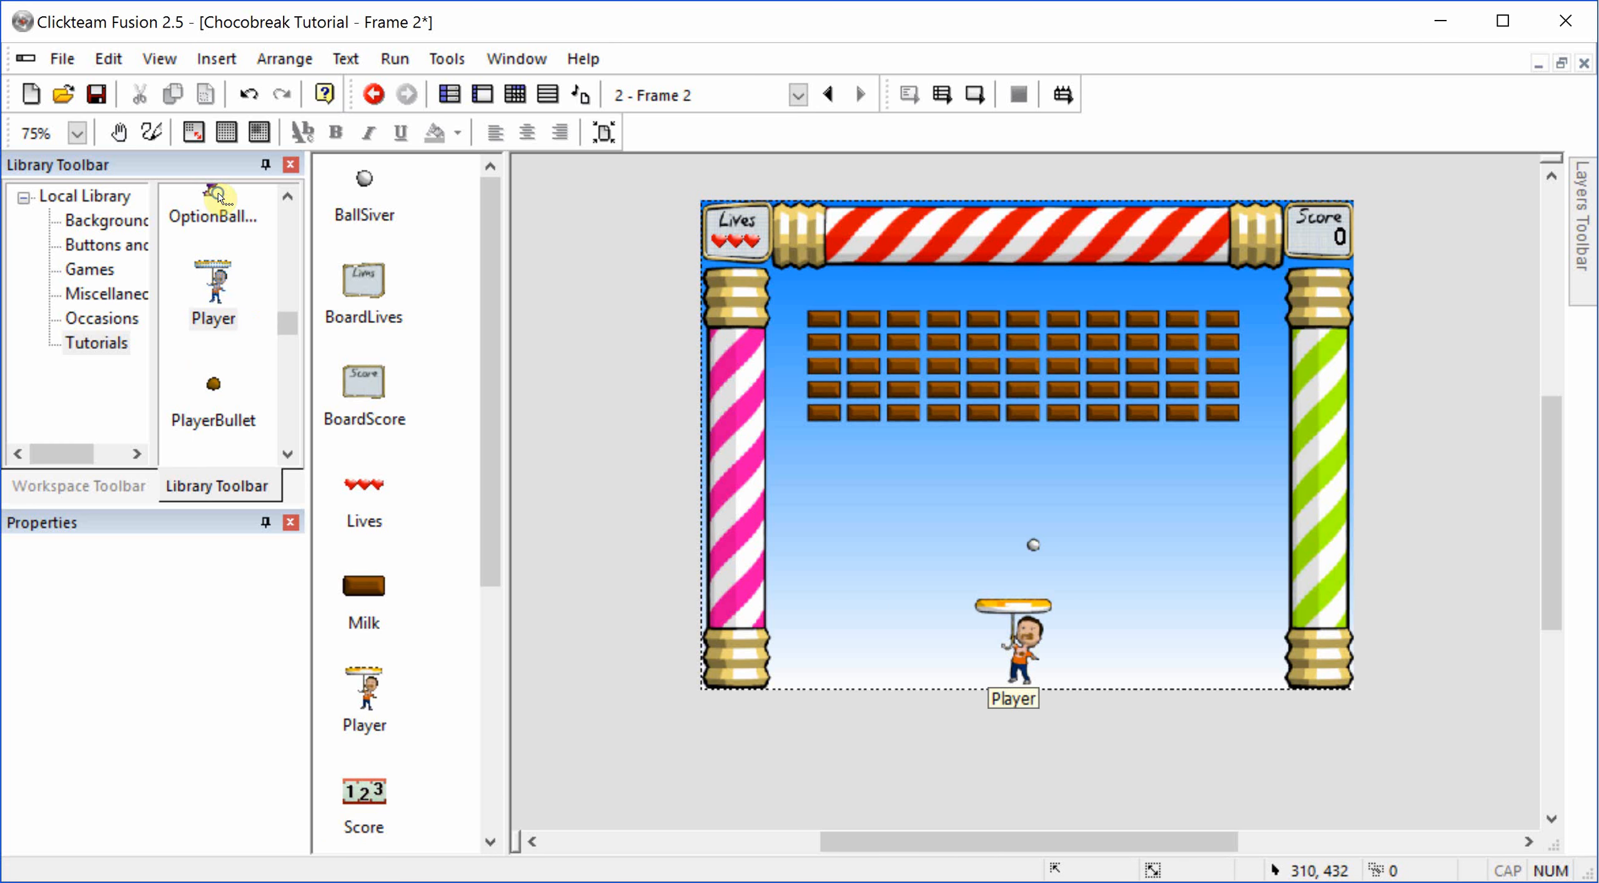
Step: Center the Player horizontally at the bottom of the frame and place the silver ball just above its paddle, at about X 315, Y 374
right_click(1022, 642)
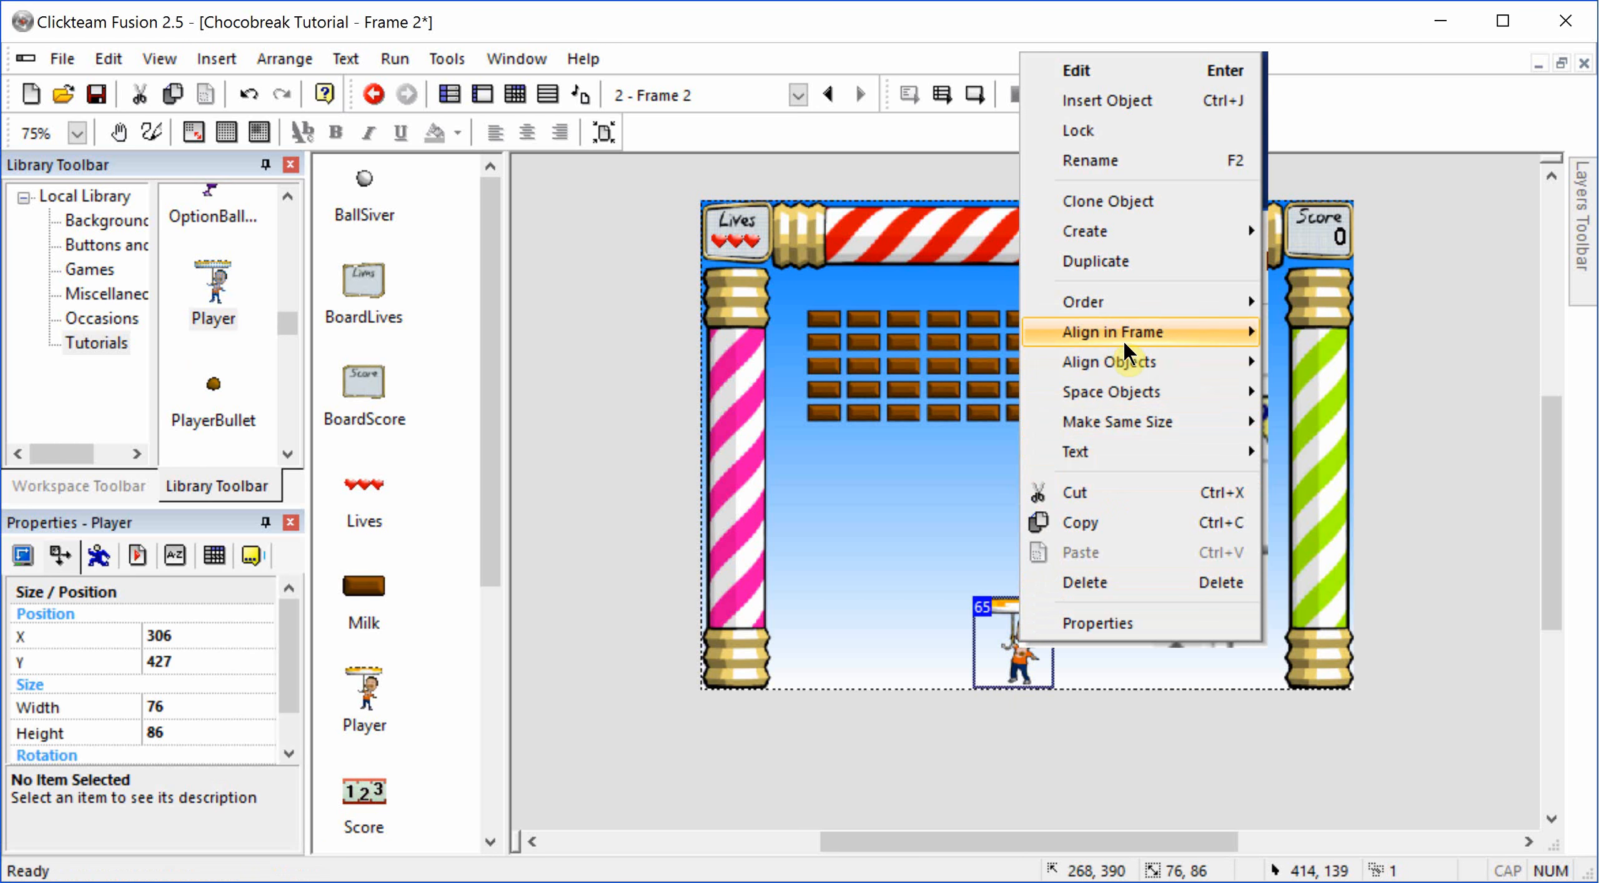
mouse_move(1124, 337)
left_click(1347, 363)
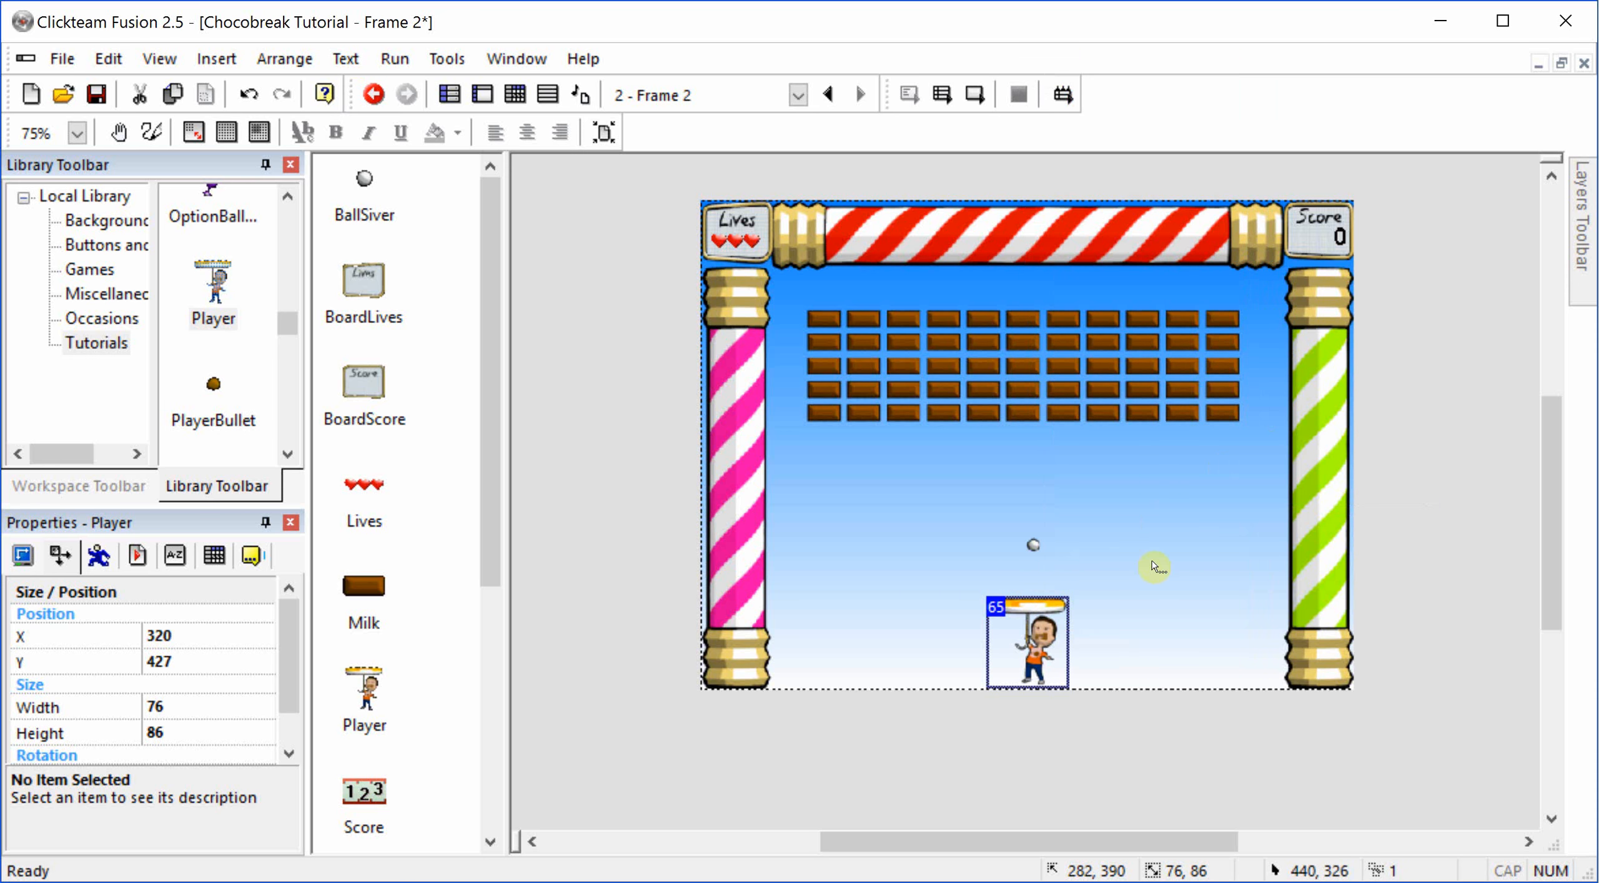
right_click(1037, 623)
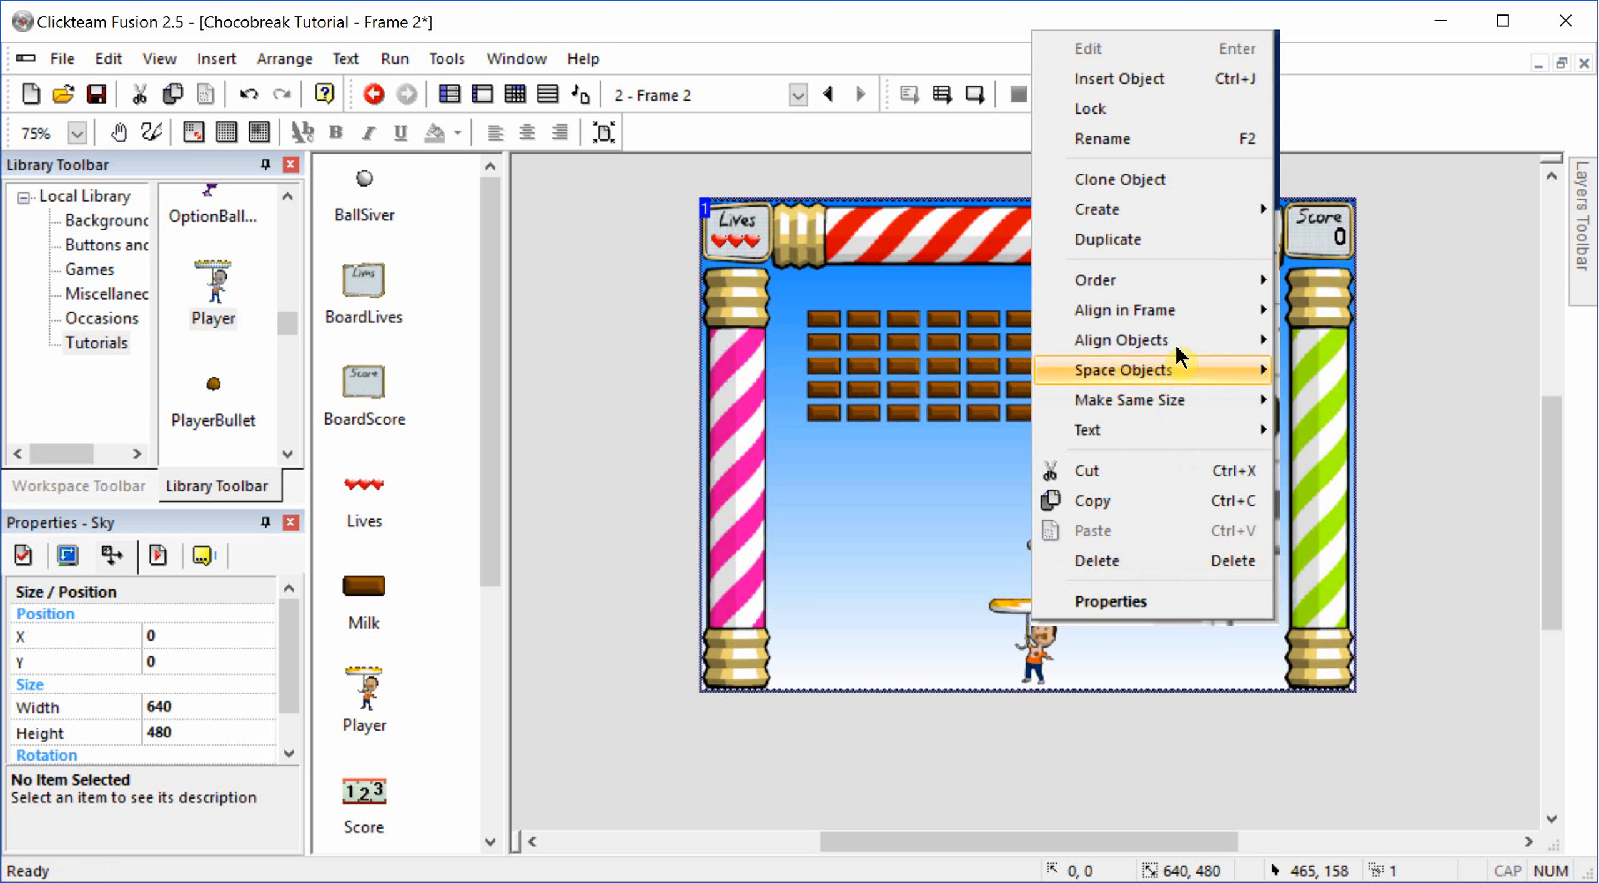
mouse_move(1155, 310)
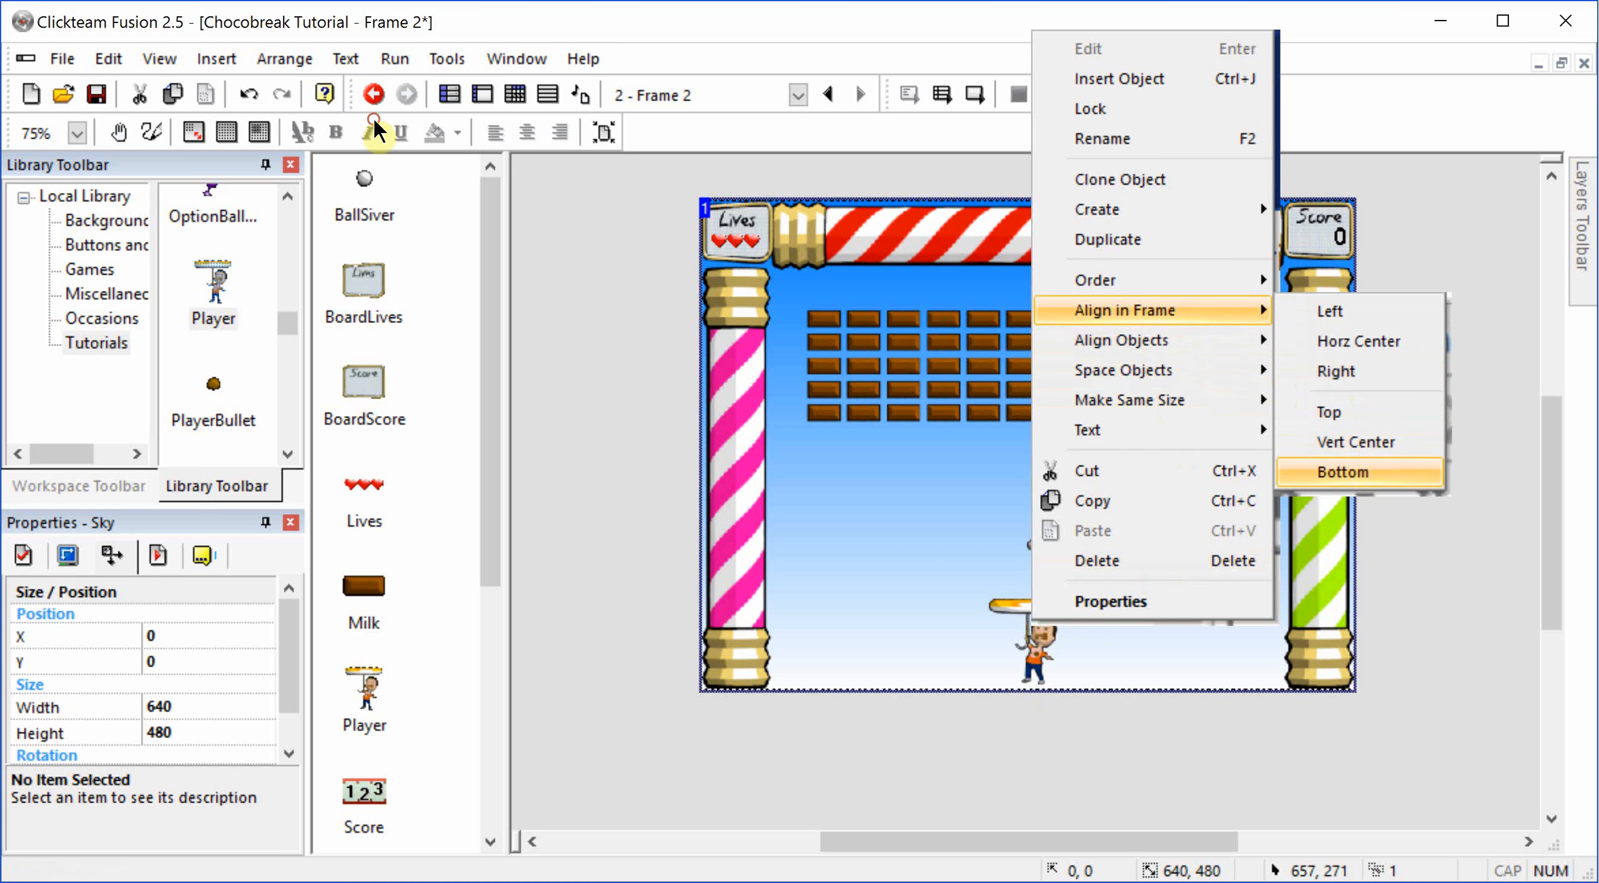
left_click(1349, 474)
left_click_drag(1034, 545, 1023, 586)
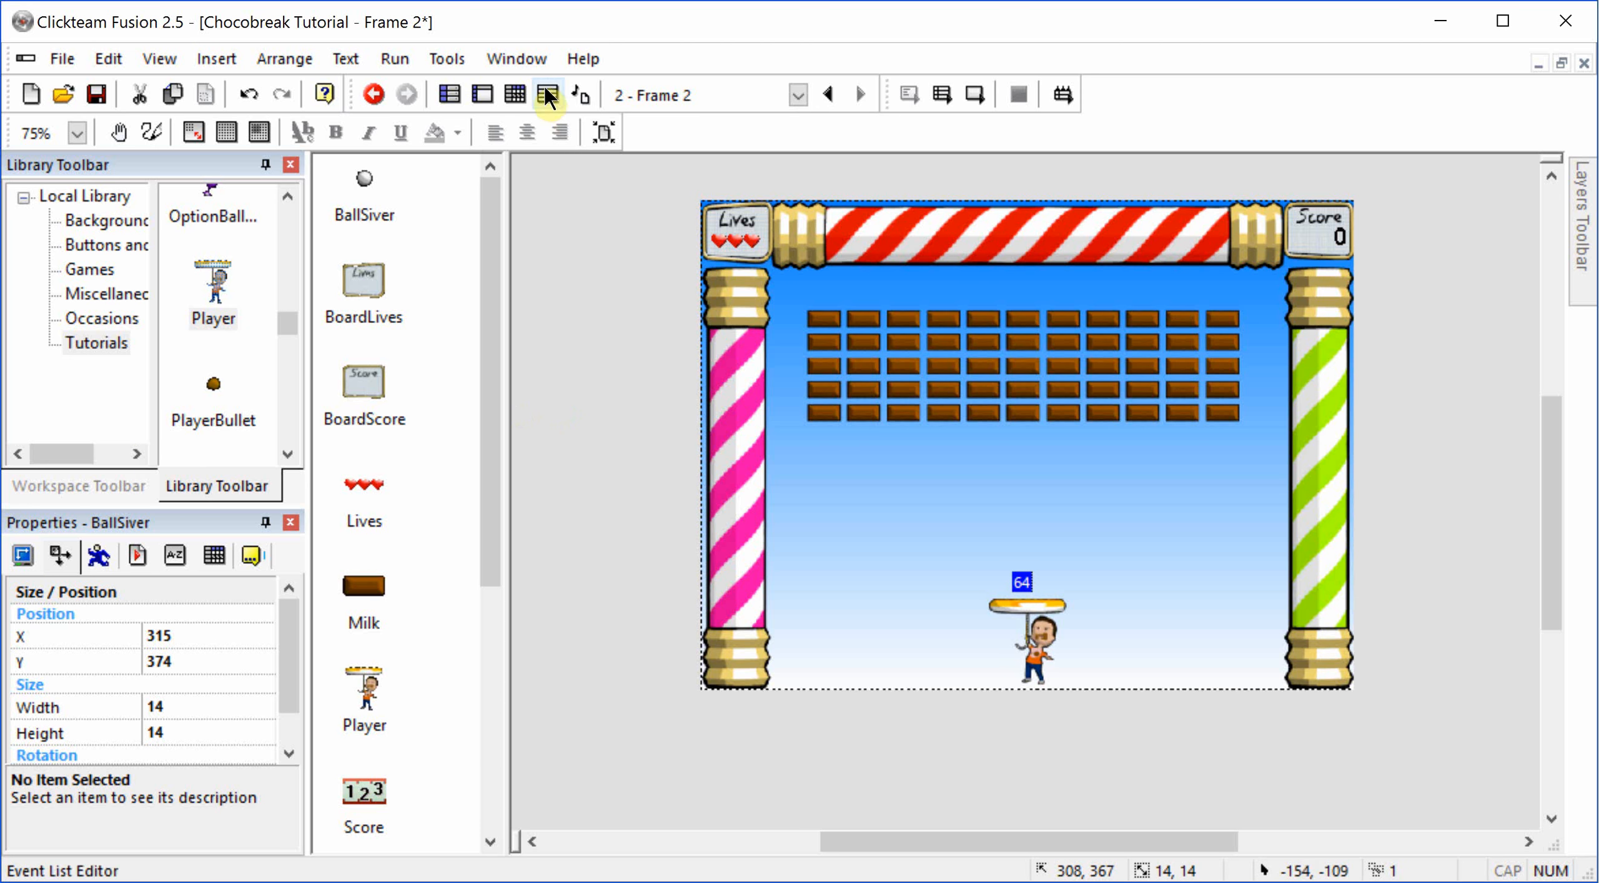
Step: Switch to the frame's Event Editor, insert a comment at line 1, and bring its text window fully into view
left_click(515, 94)
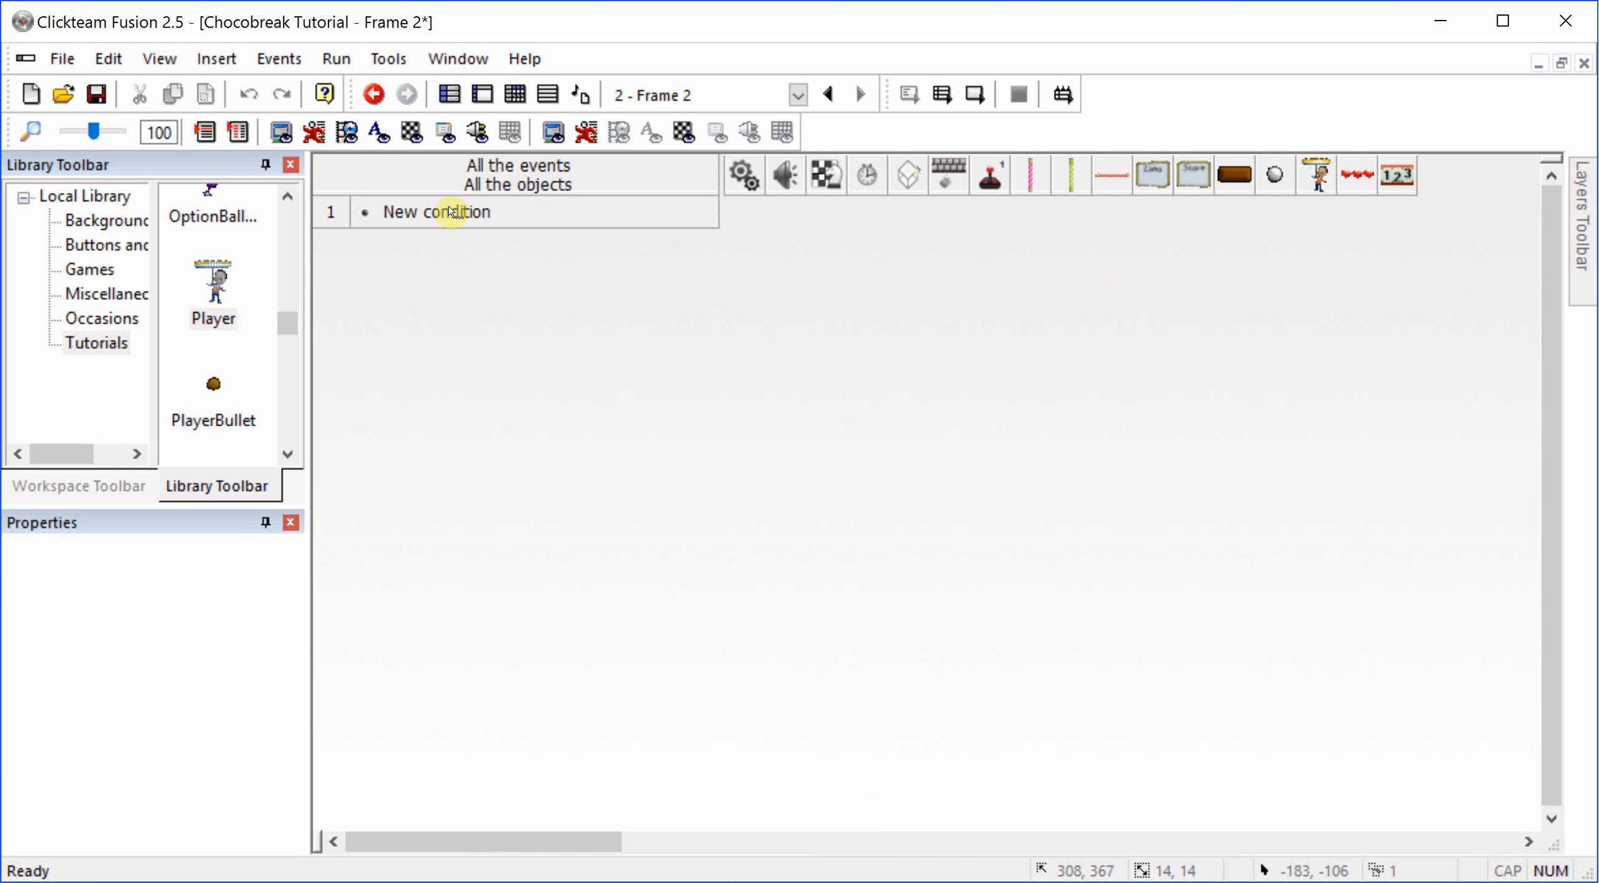
left_click(336, 214)
right_click(337, 215)
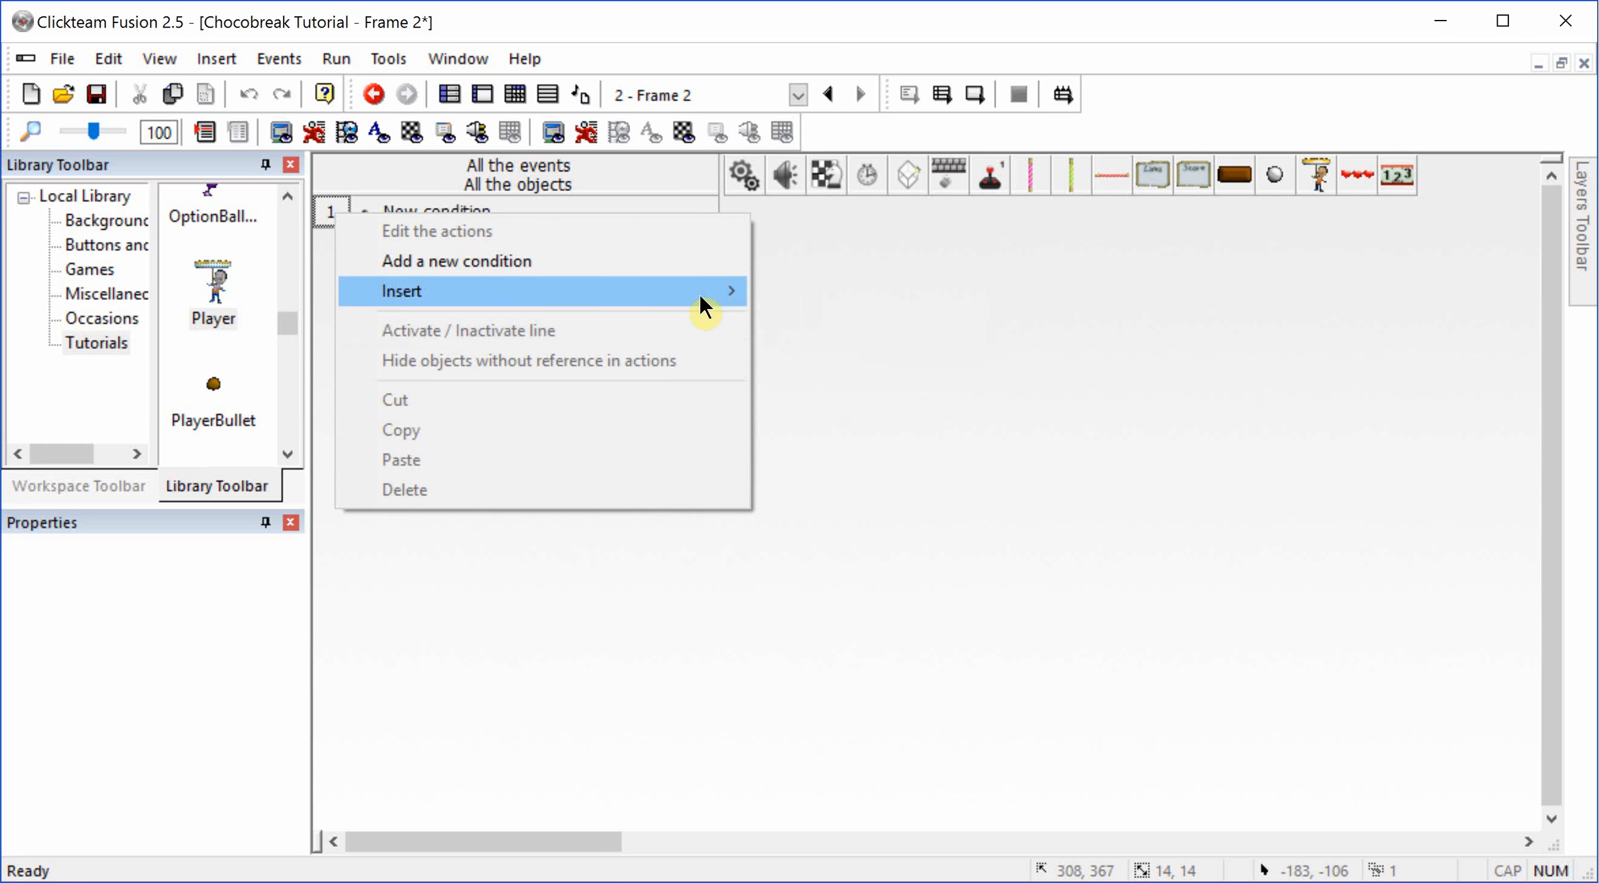
mouse_move(699, 292)
left_click(787, 287)
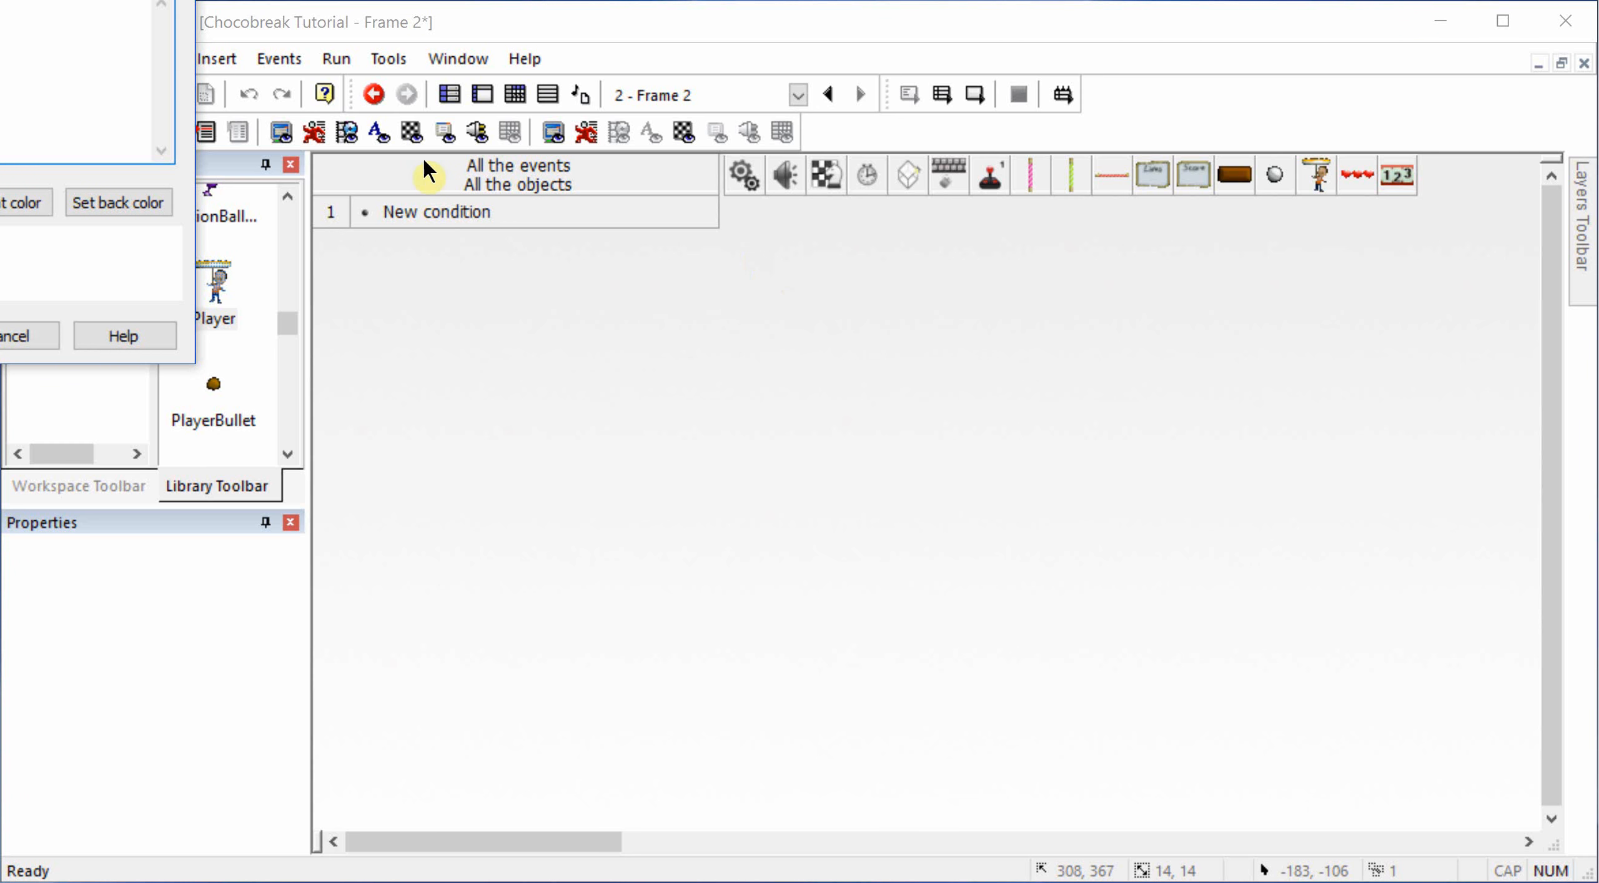
left_click_drag(6, 7, 686, 301)
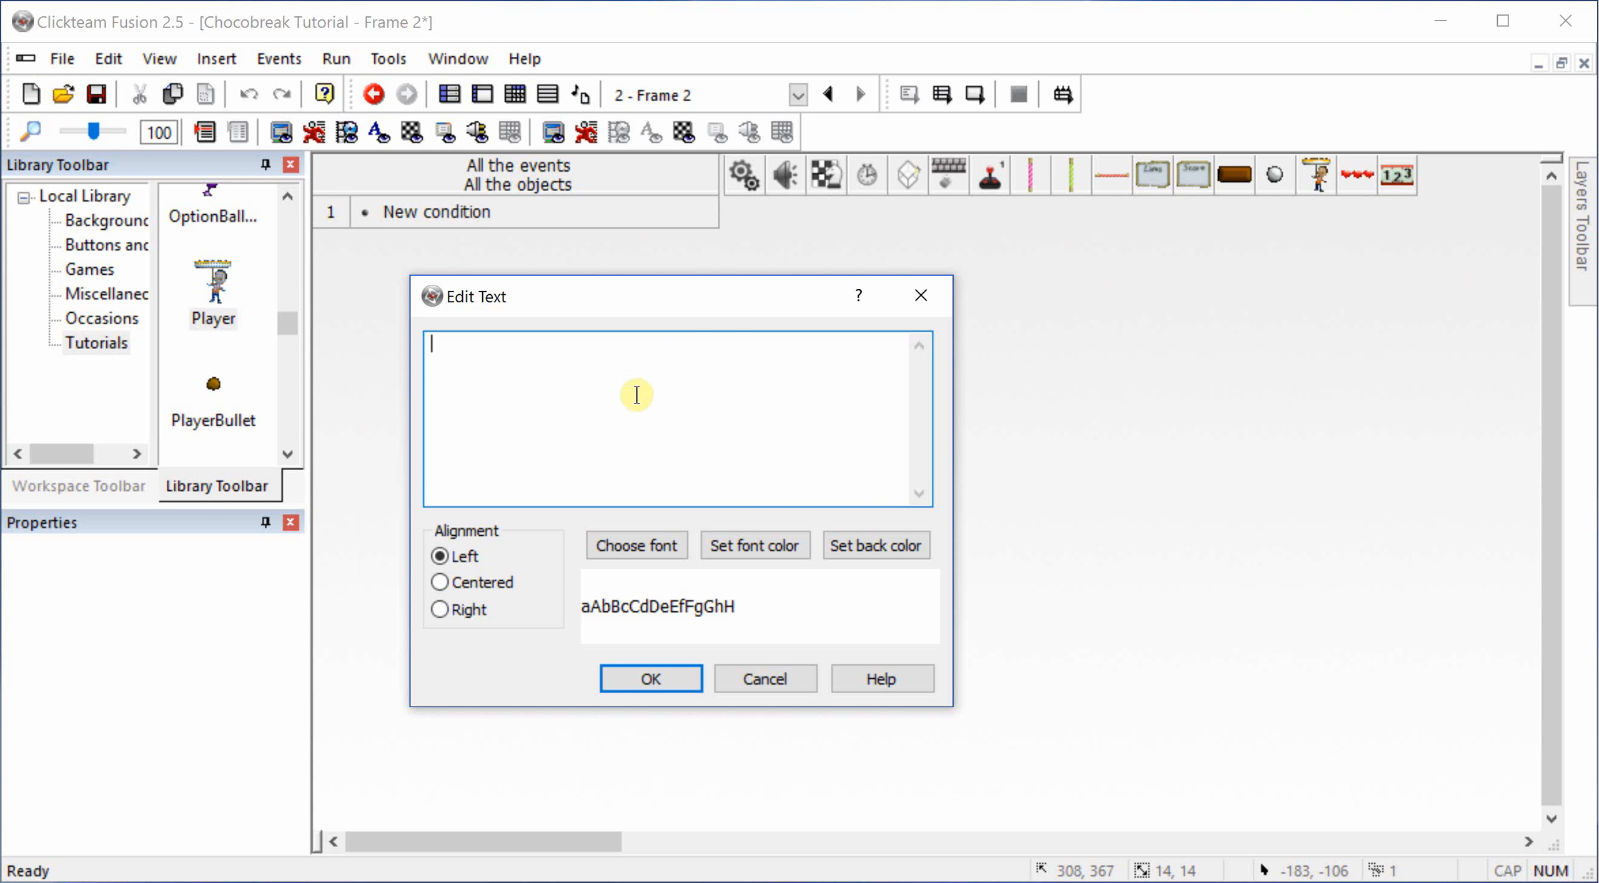
Step: Enter BallCollisionLogic as the text of the comment line
left_click(603, 426)
type("CollBab")
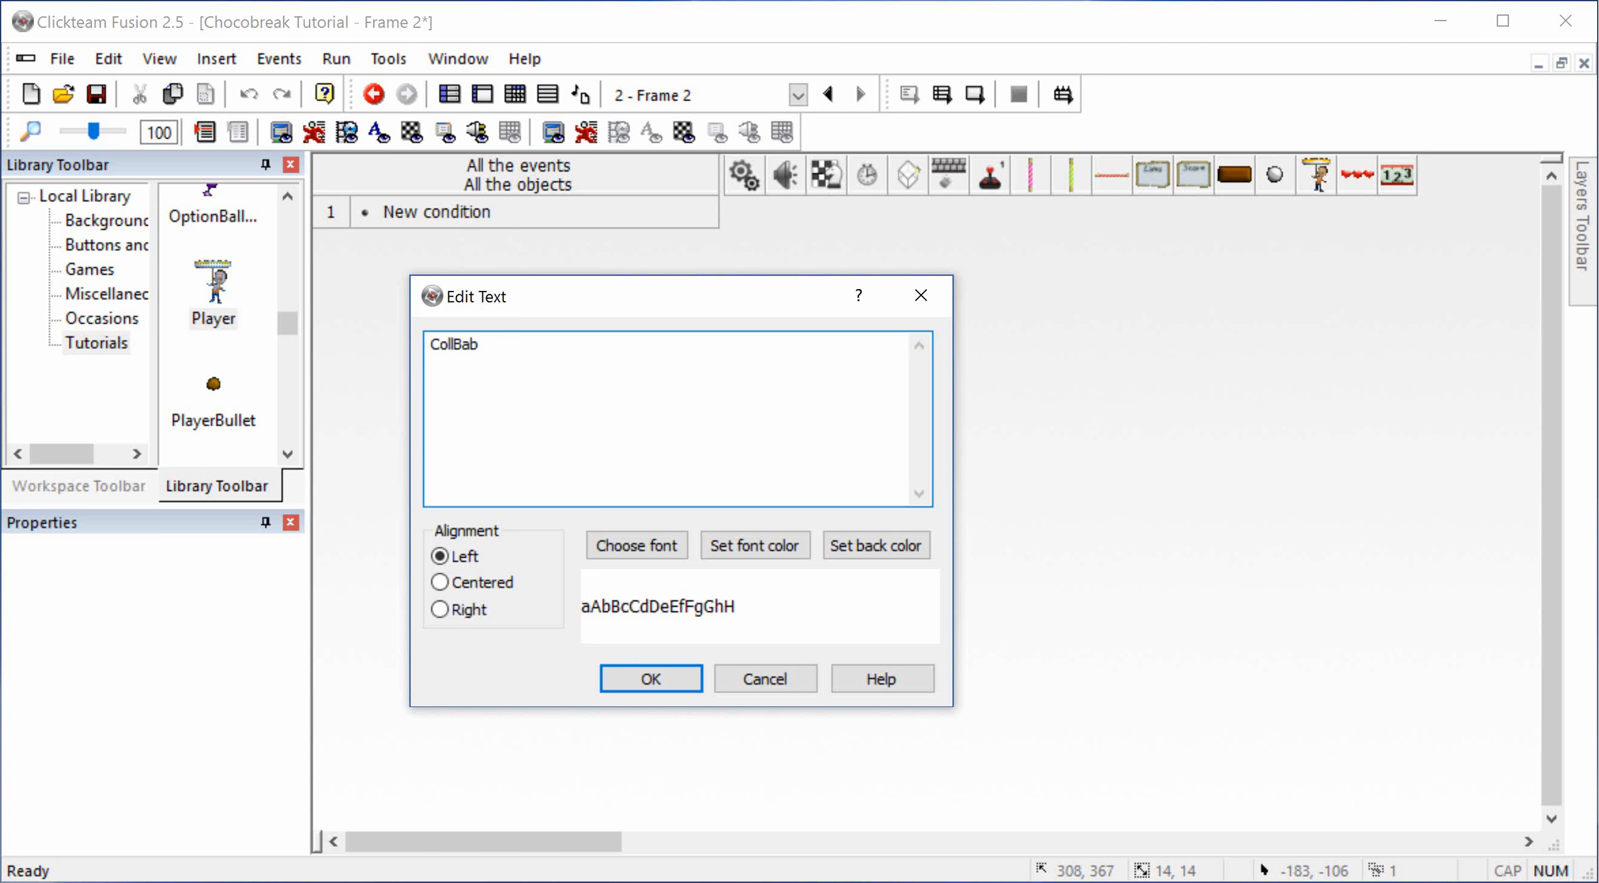
key("BackSpace")
key("BackSpace")
key("BackSpace")
key("BackSpace")
key("BackSpace")
key("BackSpace")
key("BackSpace")
type("BallCollision Lo")
key("BackSpace")
key("BackSpace")
key("BackSpace")
type("Logic")
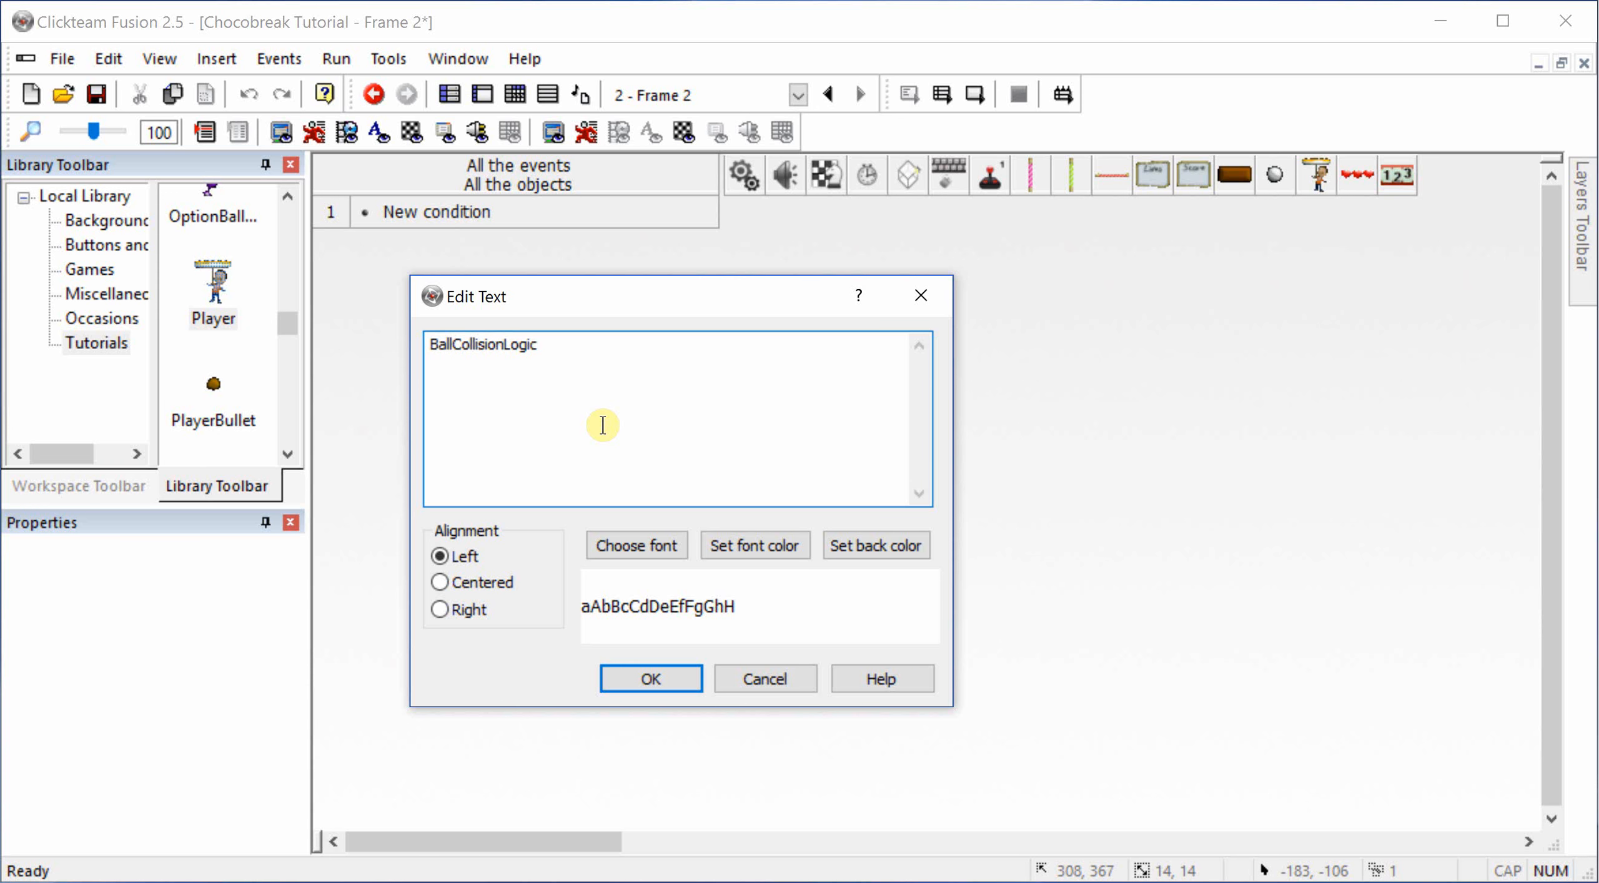
left_click(647, 678)
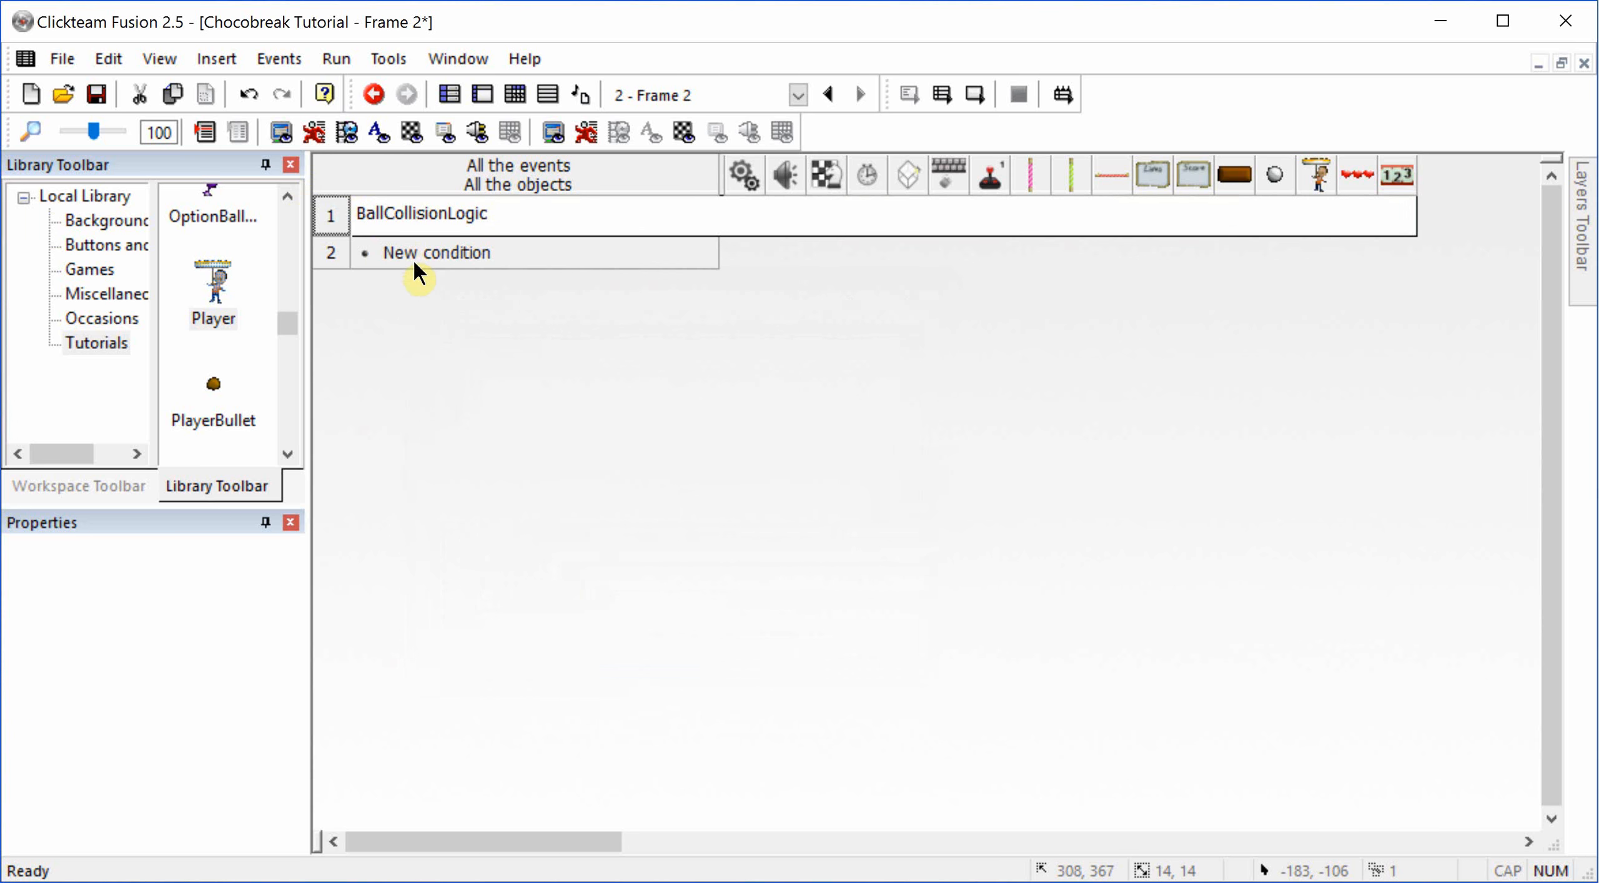
Step: Add a condition under the comment for a collision between the silver ball and the pink vertical candy stick
left_click(413, 256)
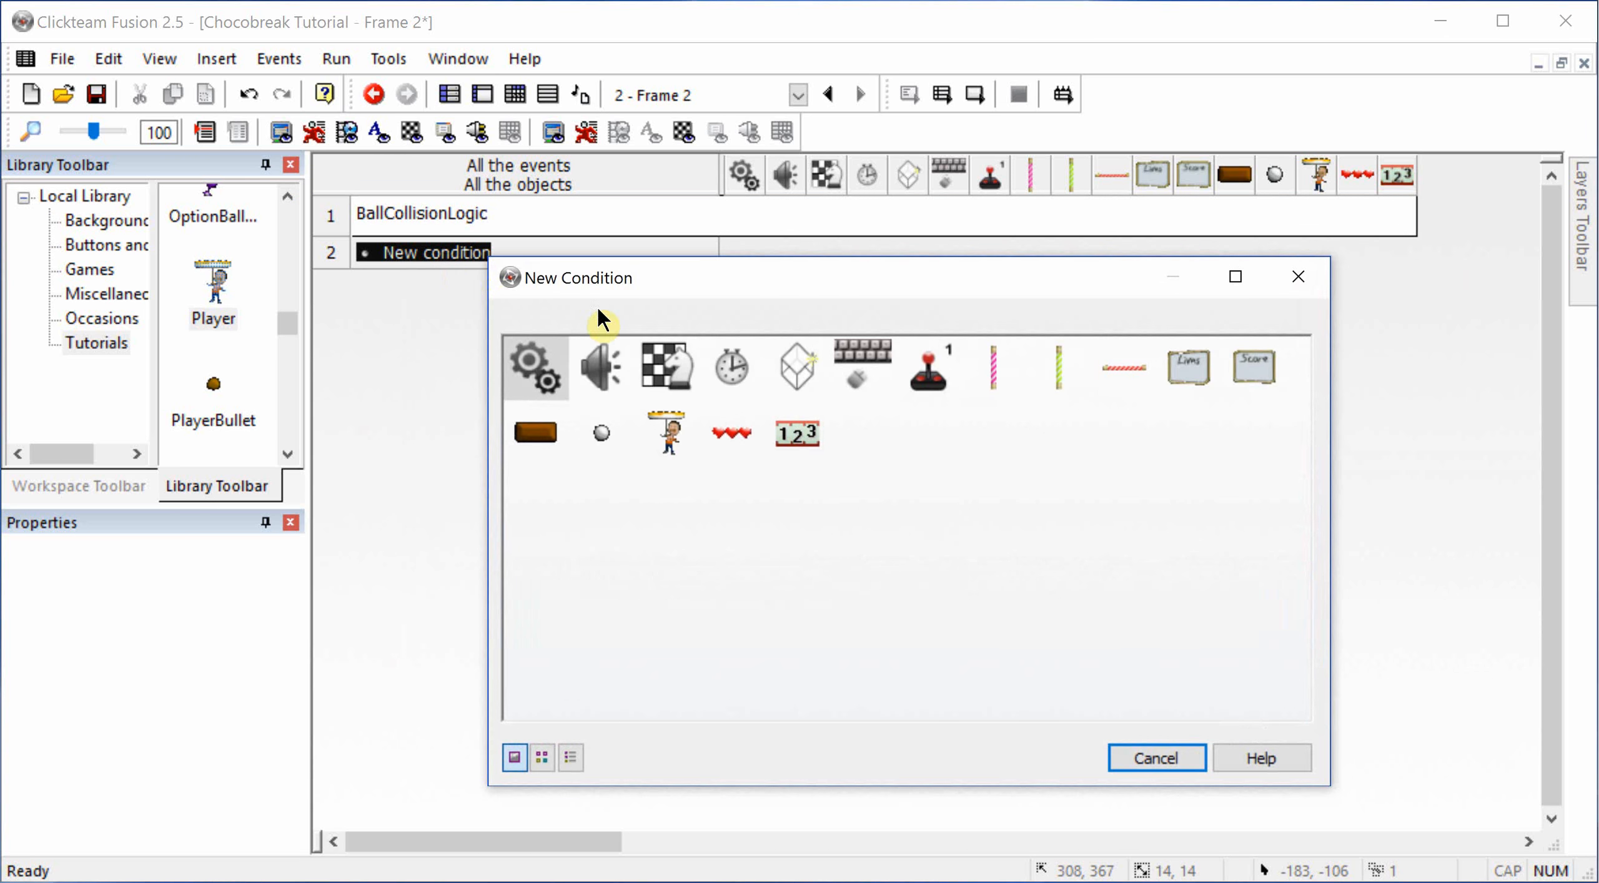
left_click(610, 417)
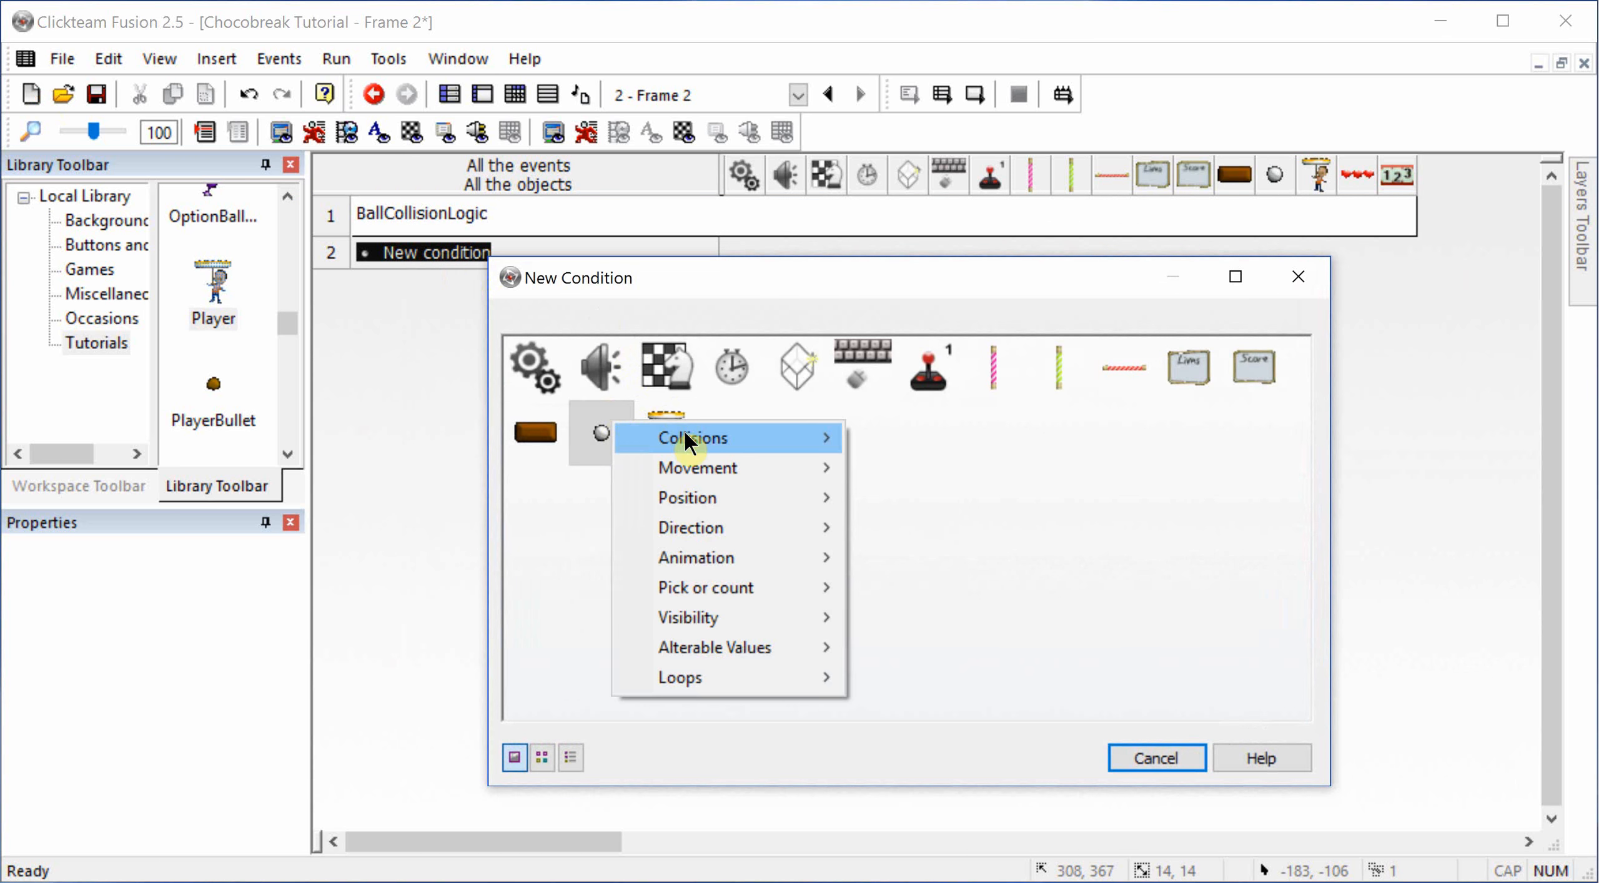
mouse_move(685, 436)
left_click(936, 440)
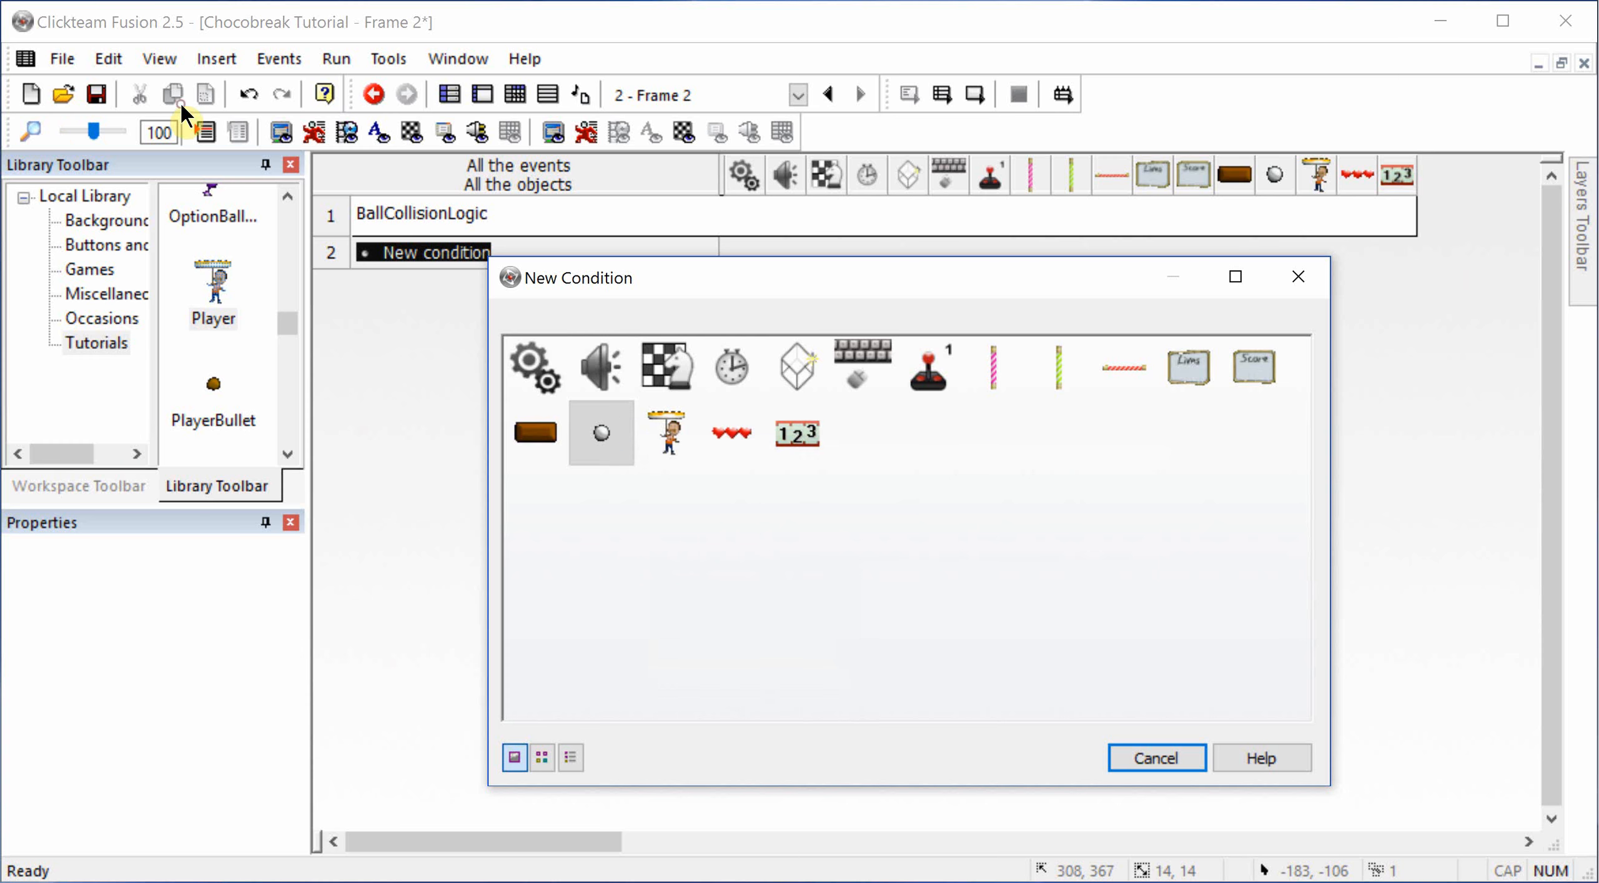
double_click(534, 355)
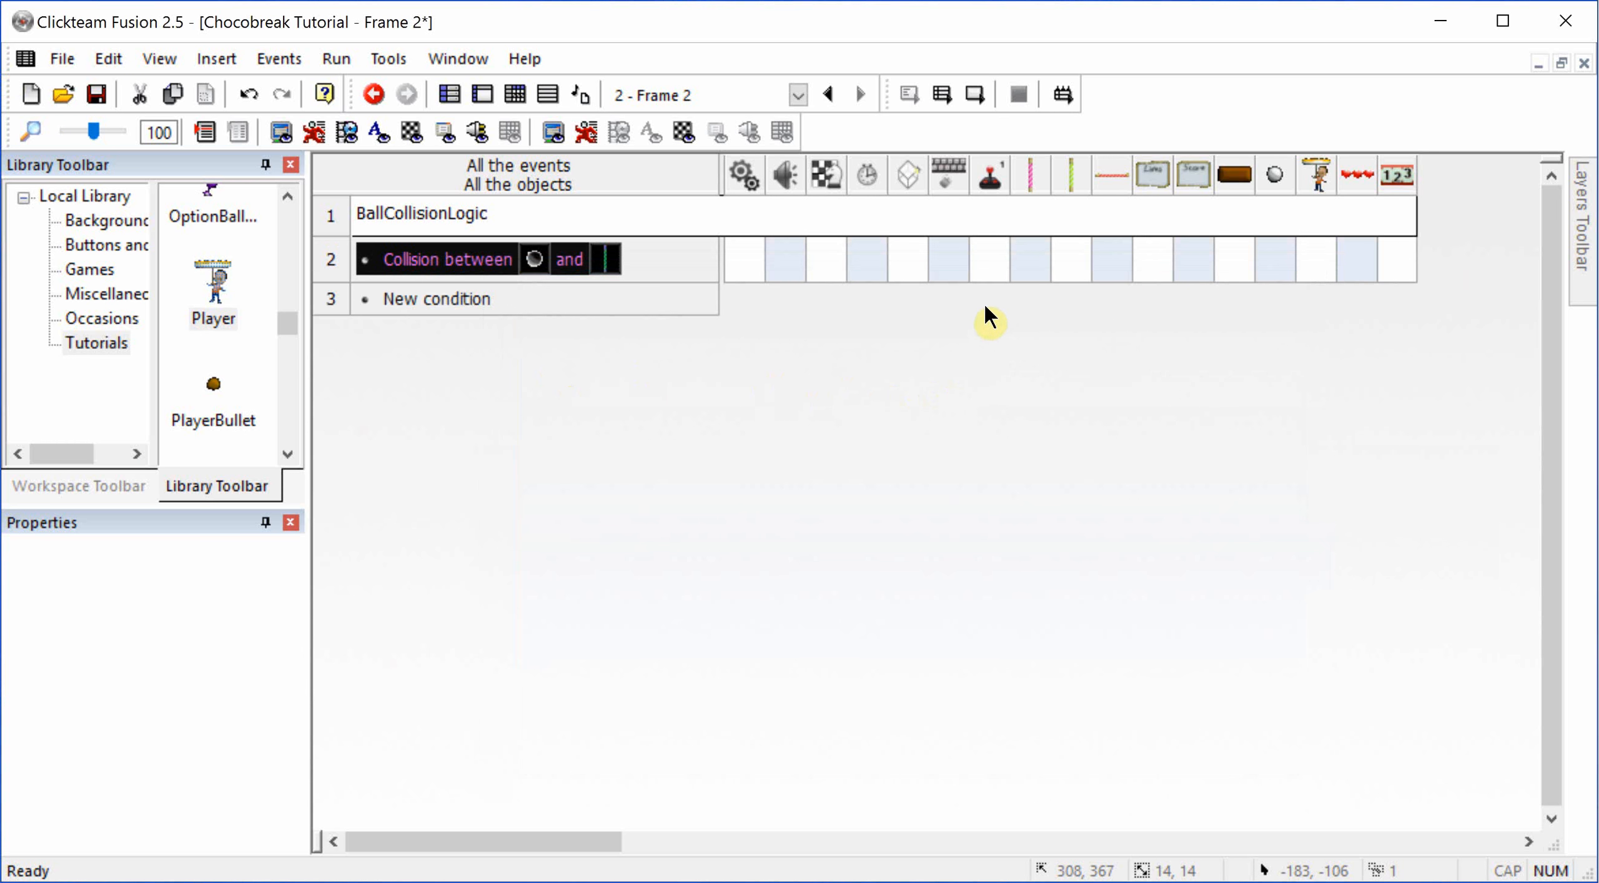
Step: Examine the movement actions offered for the silver ball in the collision event
left_click(1282, 267)
mouse_move(1352, 270)
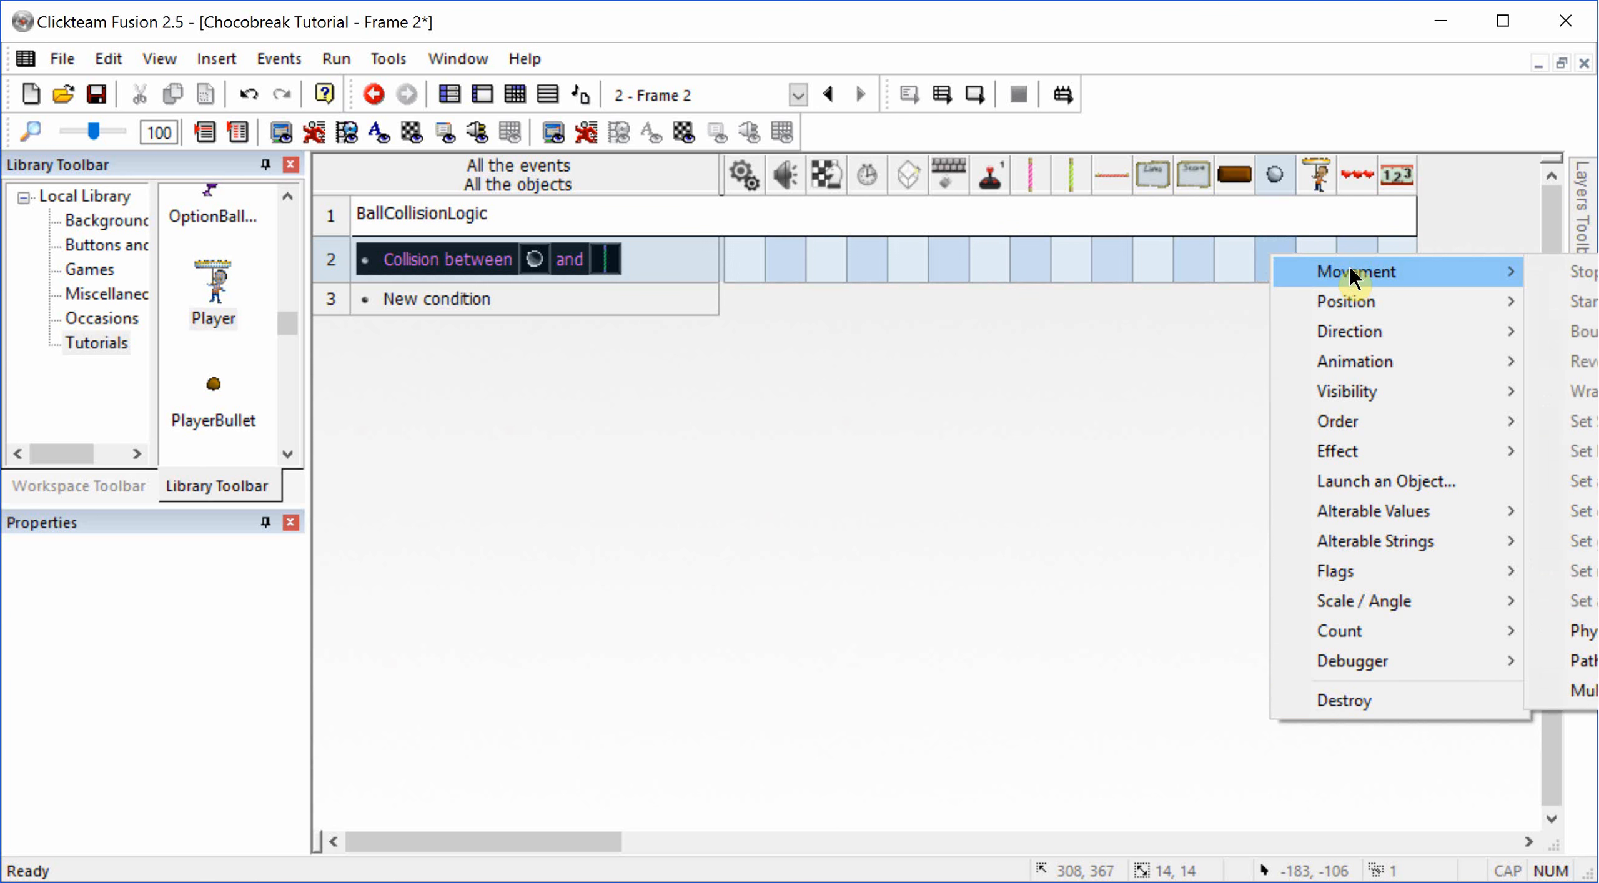
left_click(242, 102)
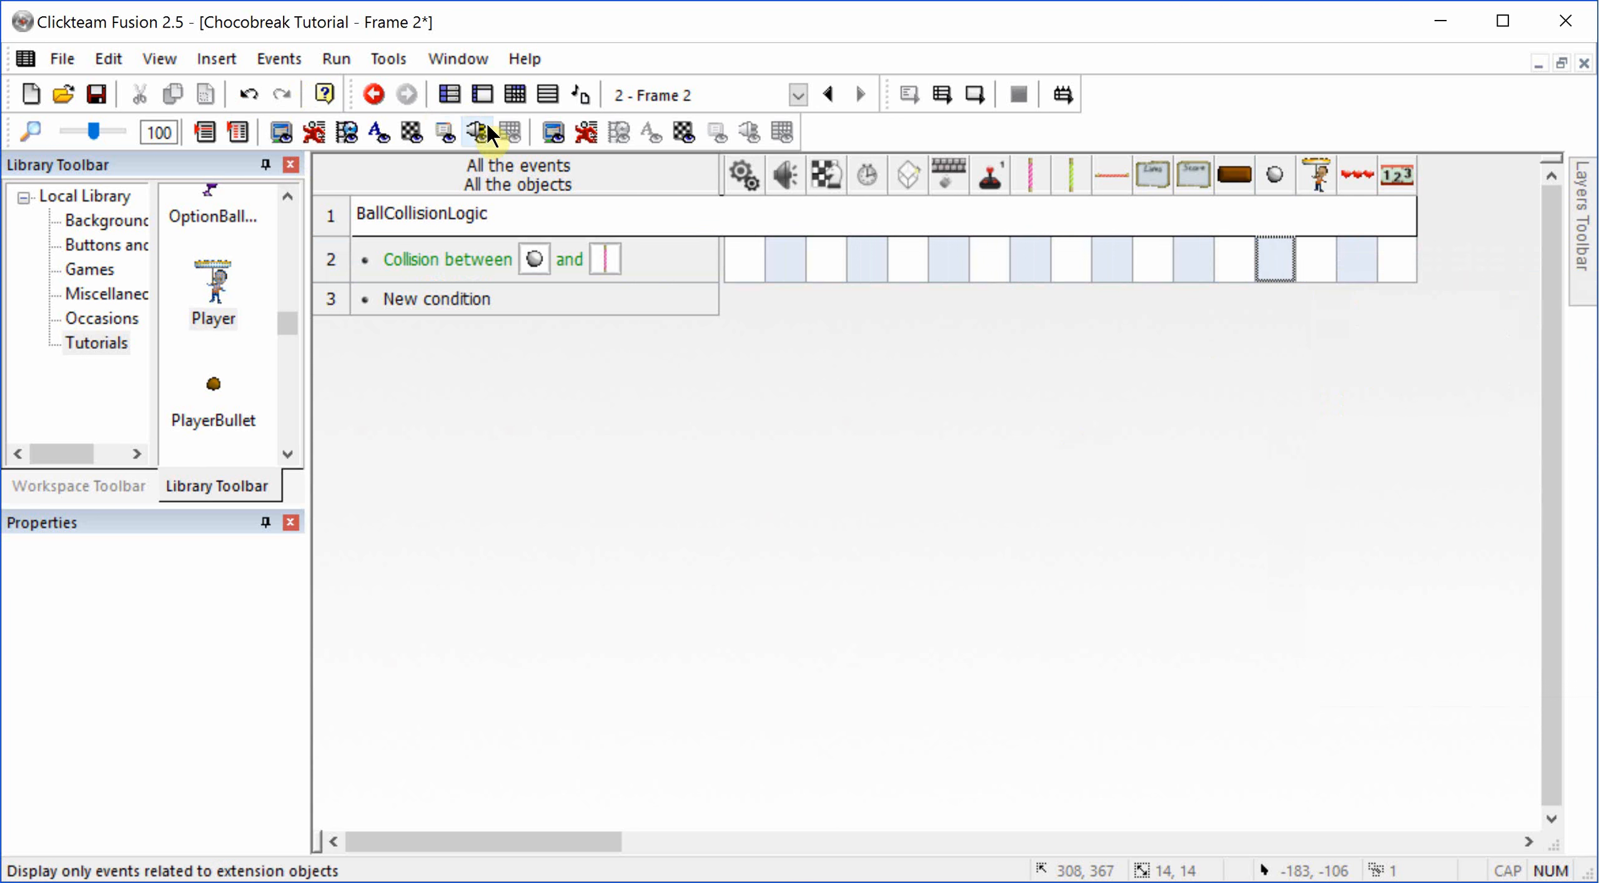
Step: Return to the Frame Editor and rename the silver ball's existing movement to Stopped
left_click(485, 99)
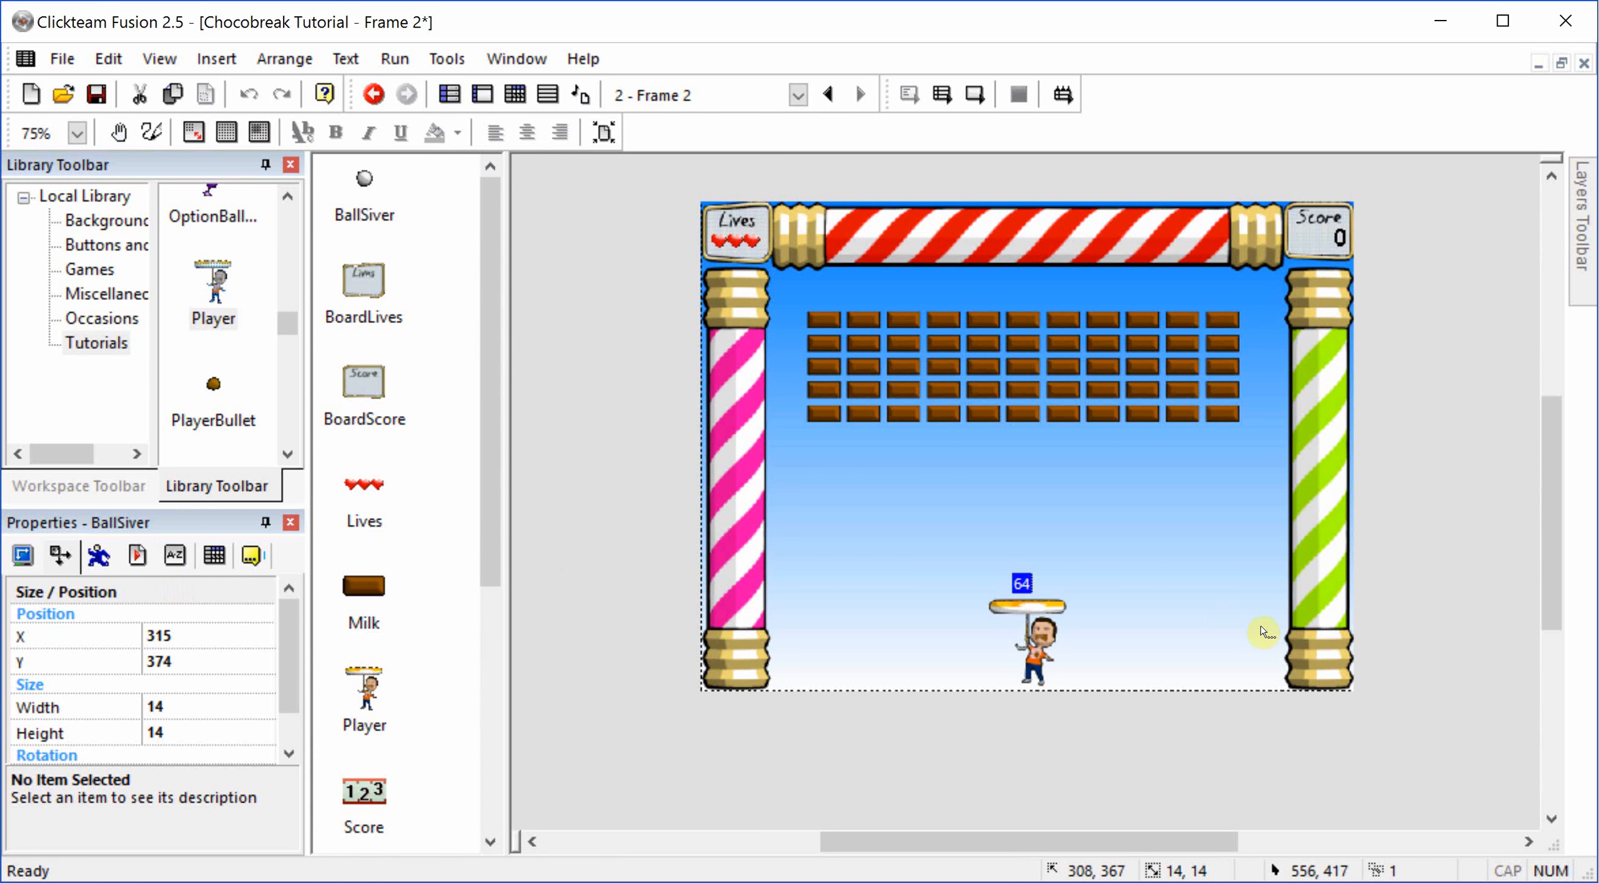
left_click(93, 556)
left_click(189, 619)
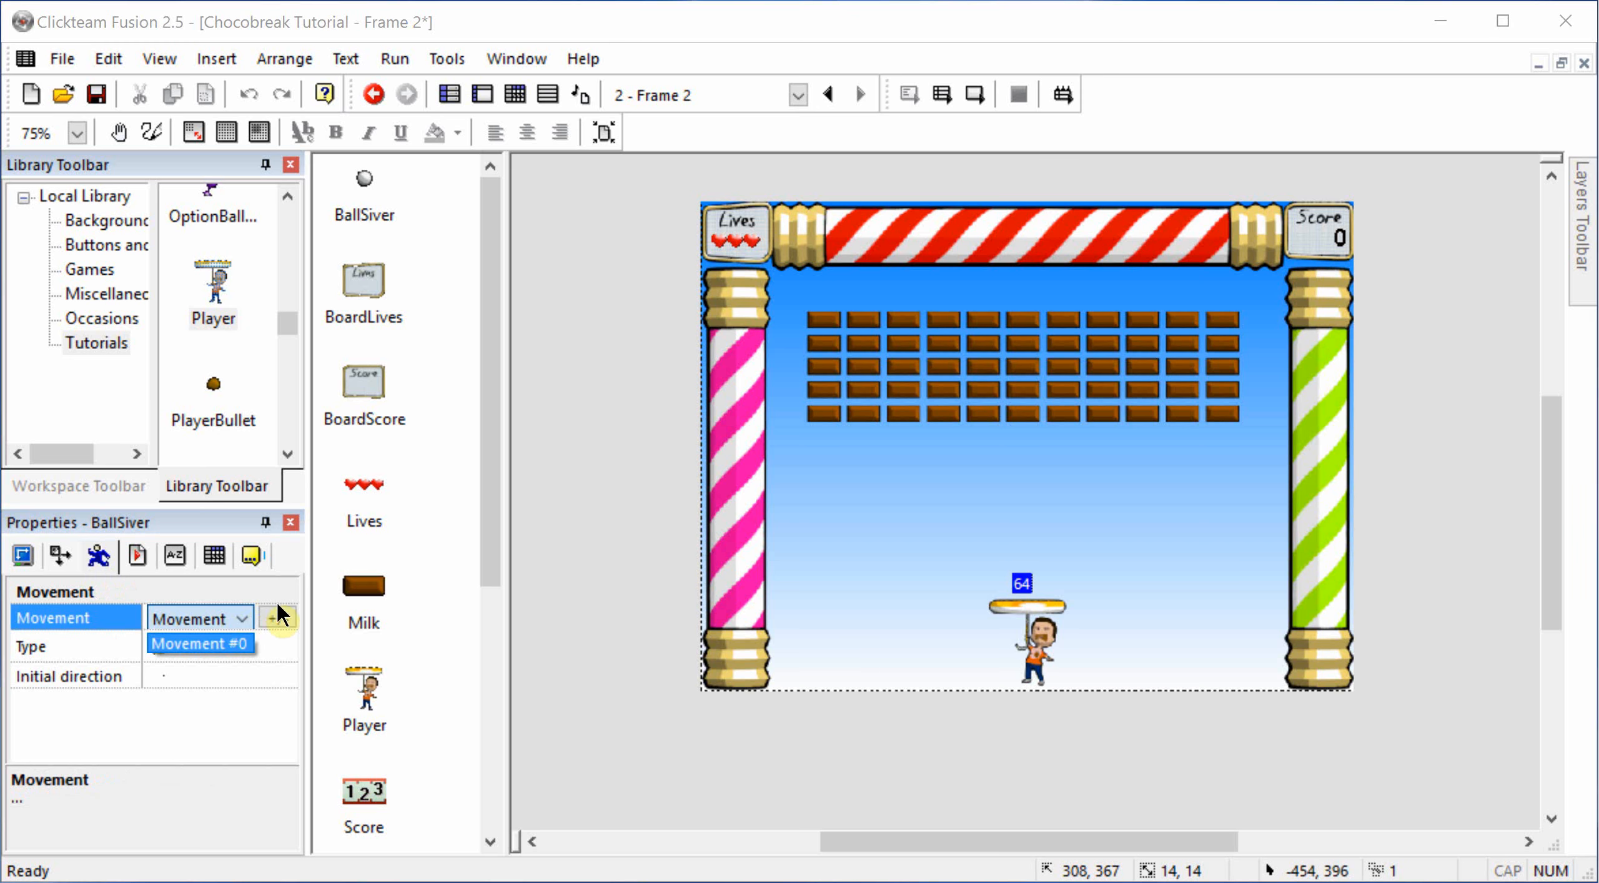
left_click(278, 616)
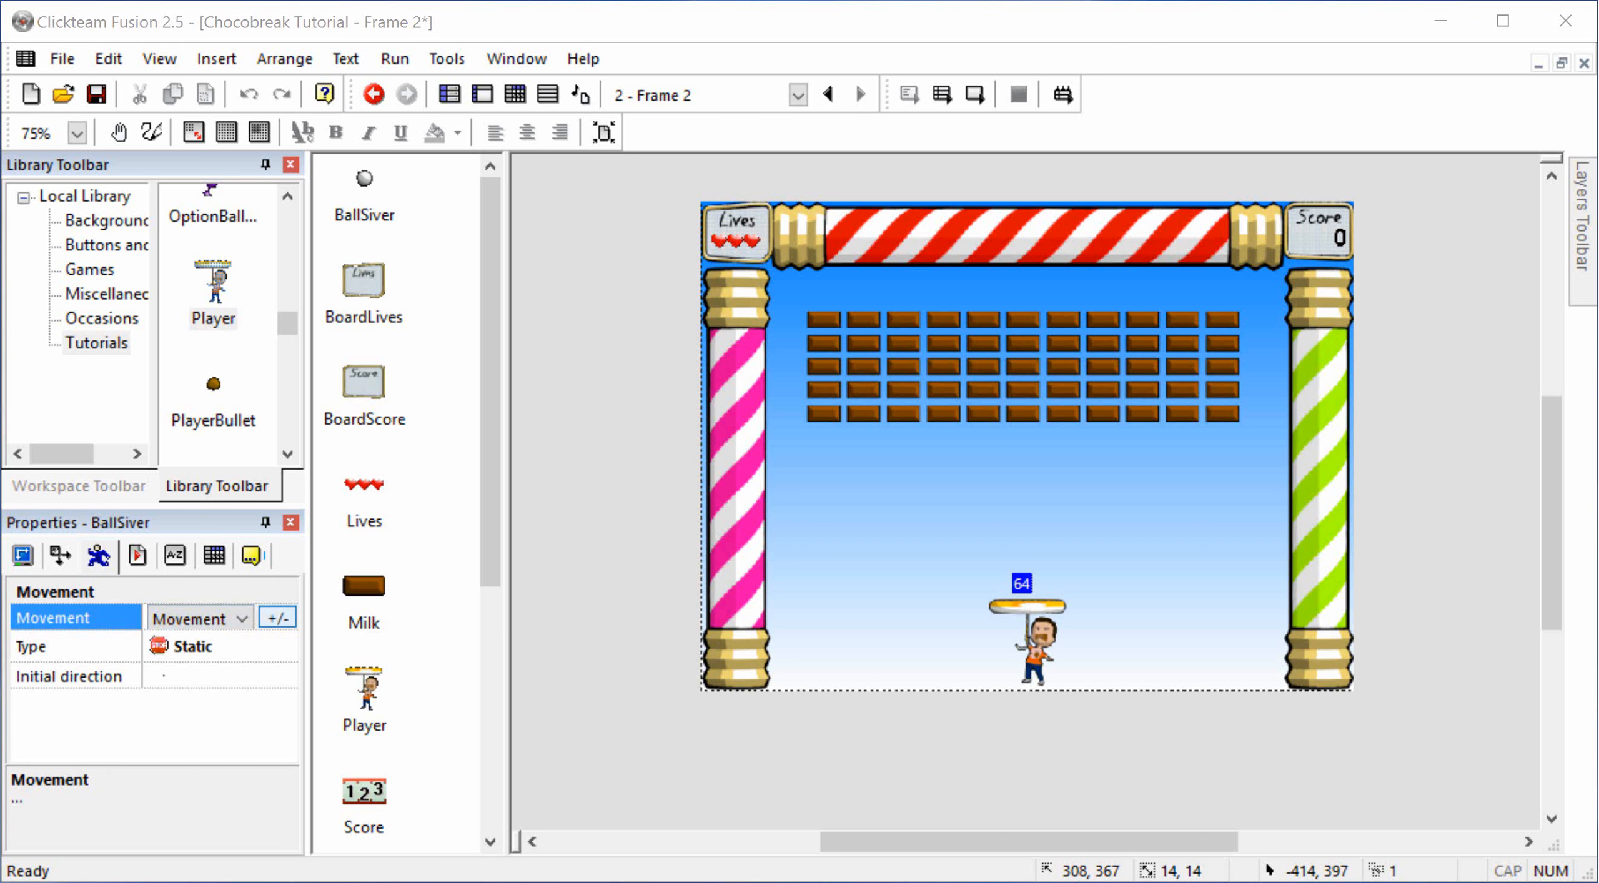
left_click(277, 617)
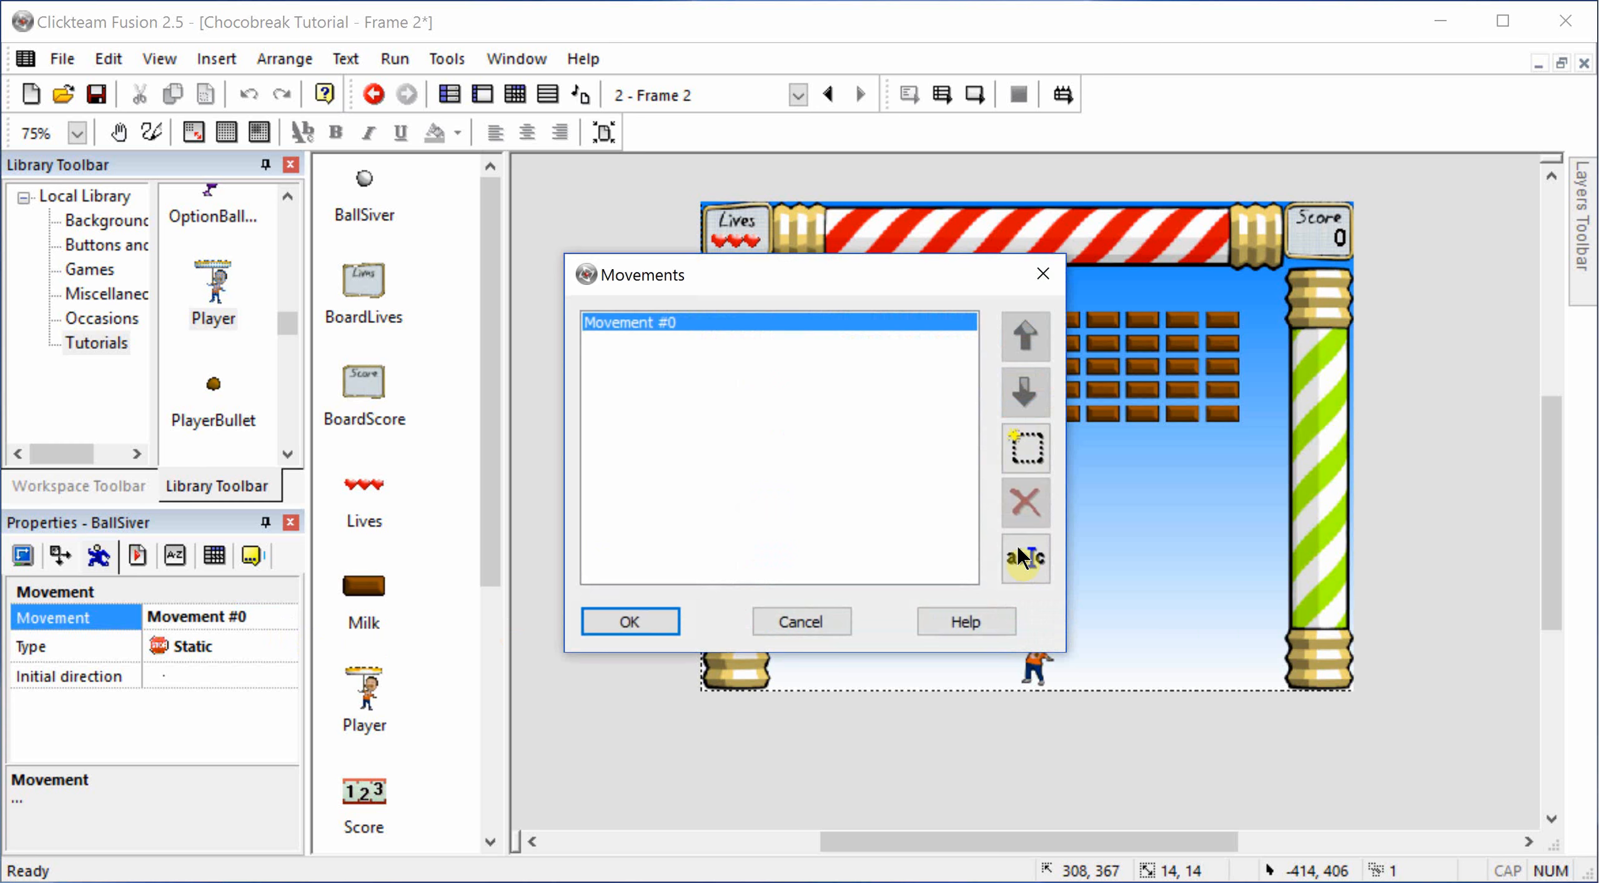
left_click(1025, 557)
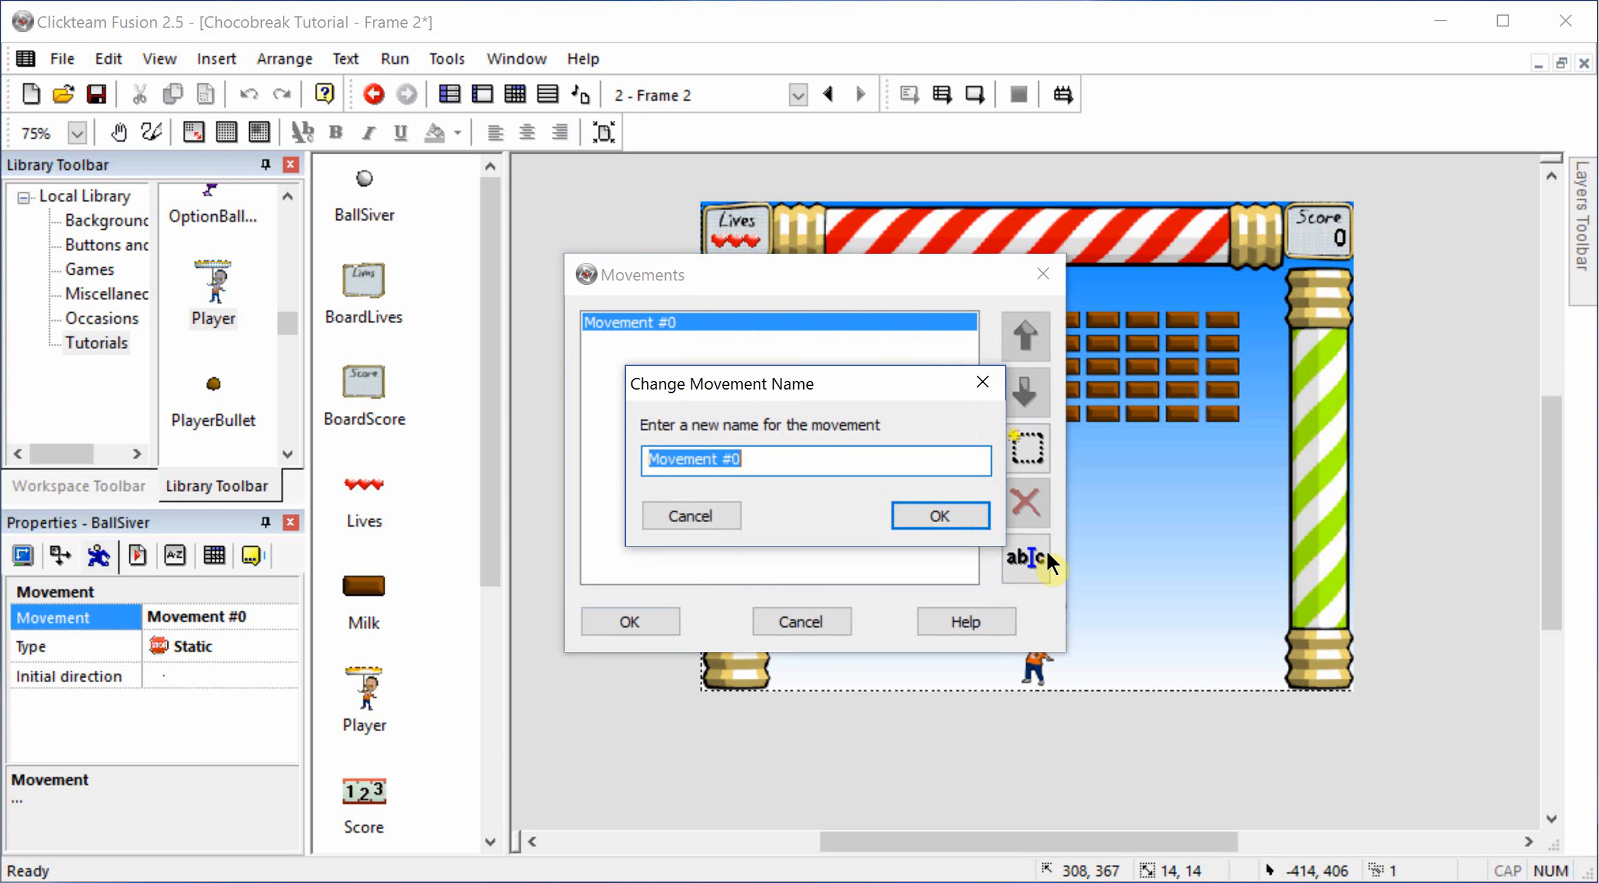
type("Stopped")
key("Return")
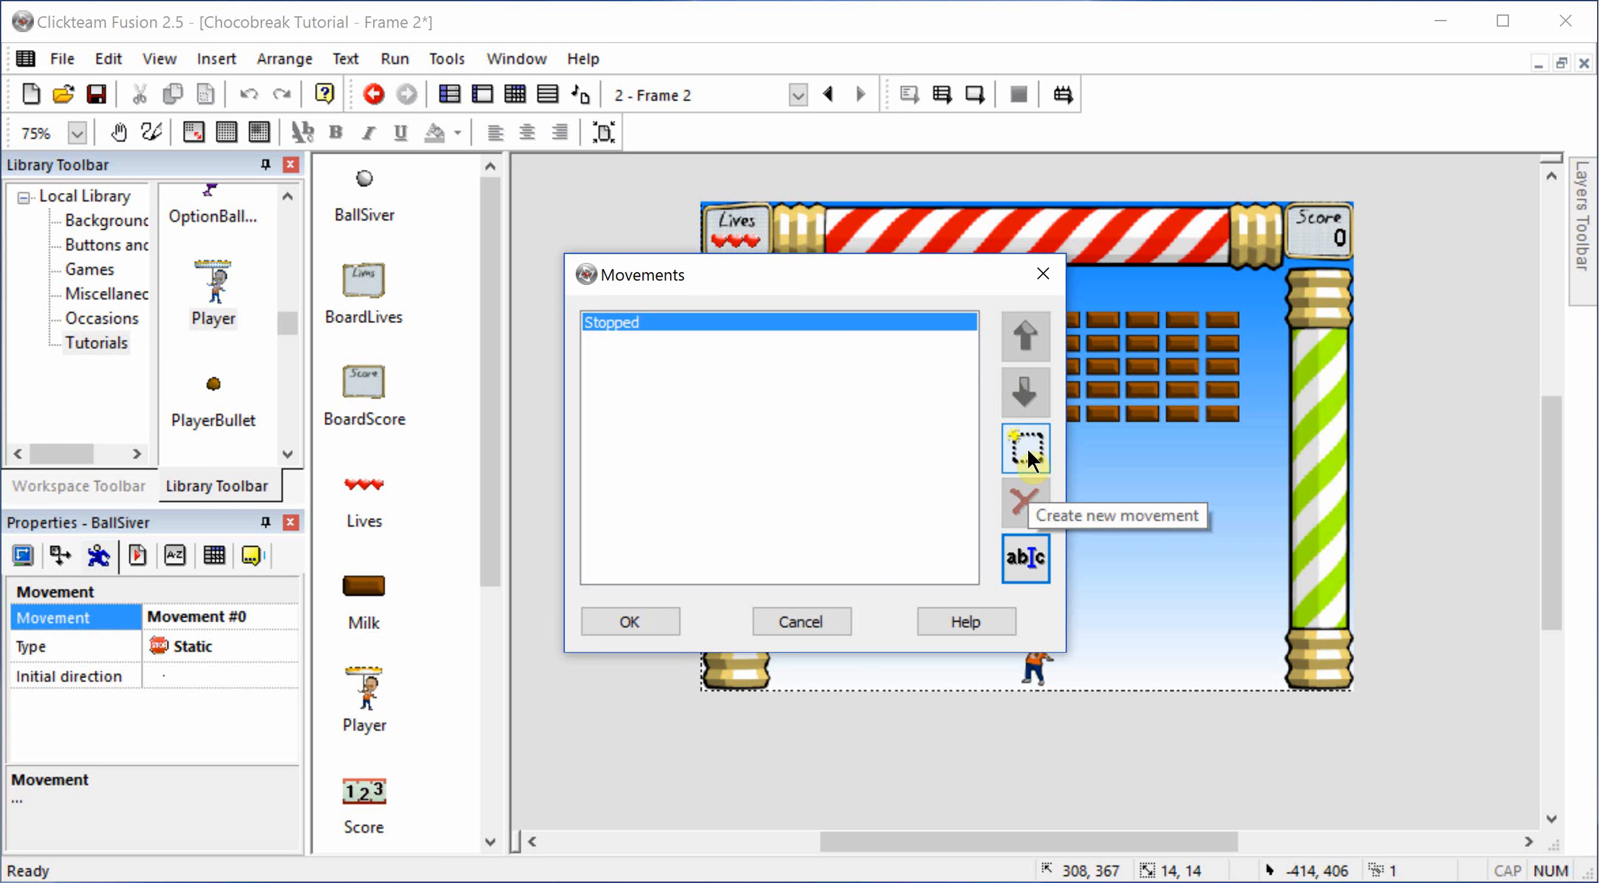
Step: Create a second movement for the silver ball and name it BoucingBall
left_click(1027, 447)
left_click(1025, 557)
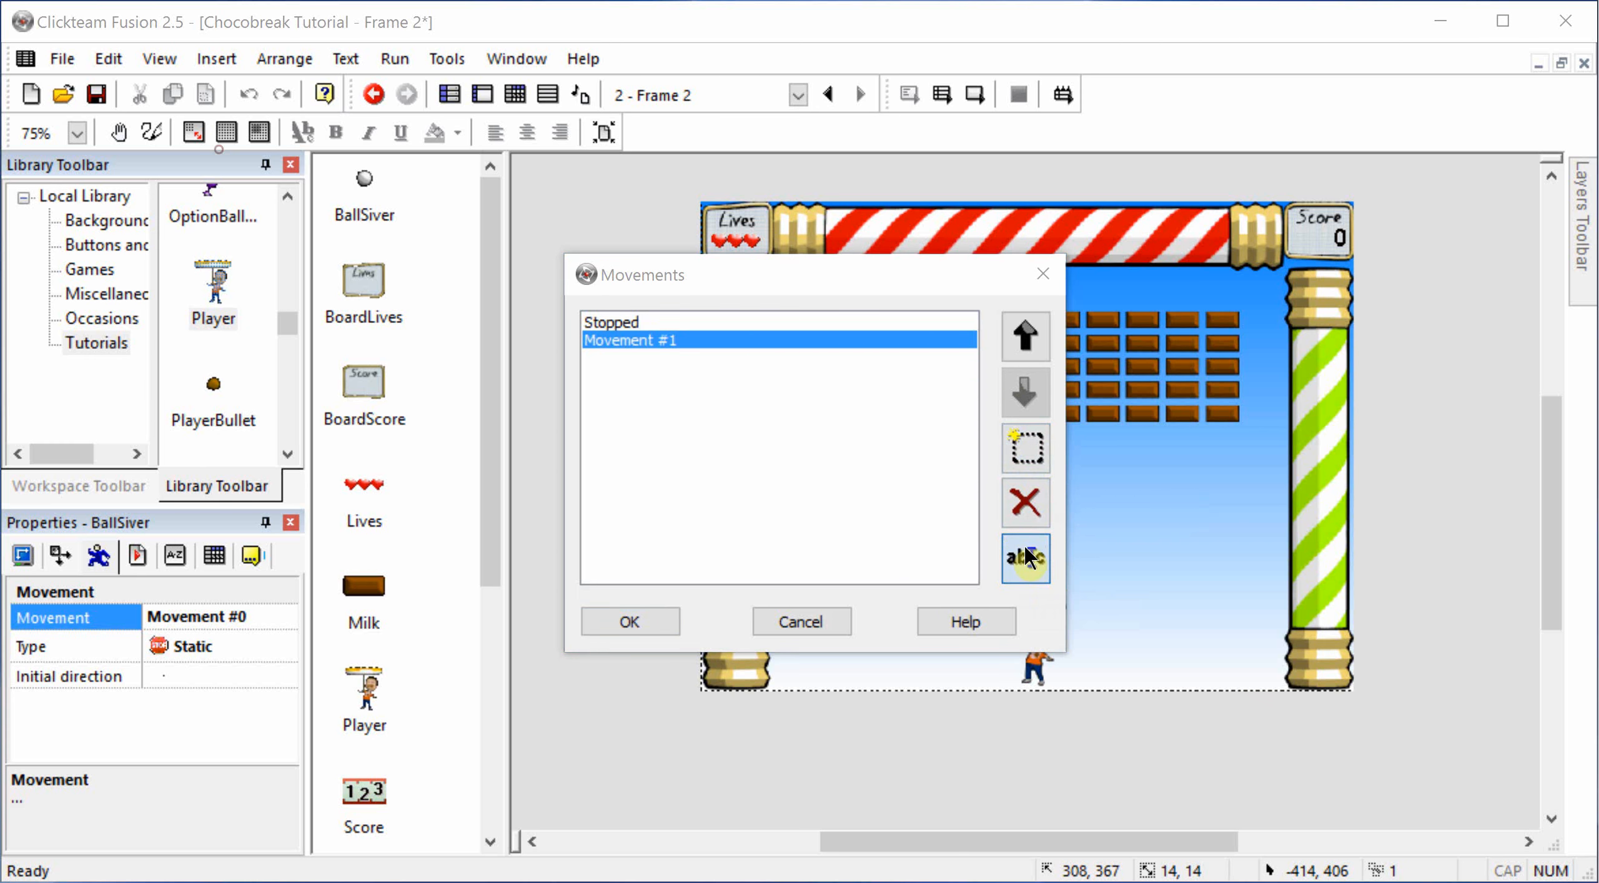
type("Bo")
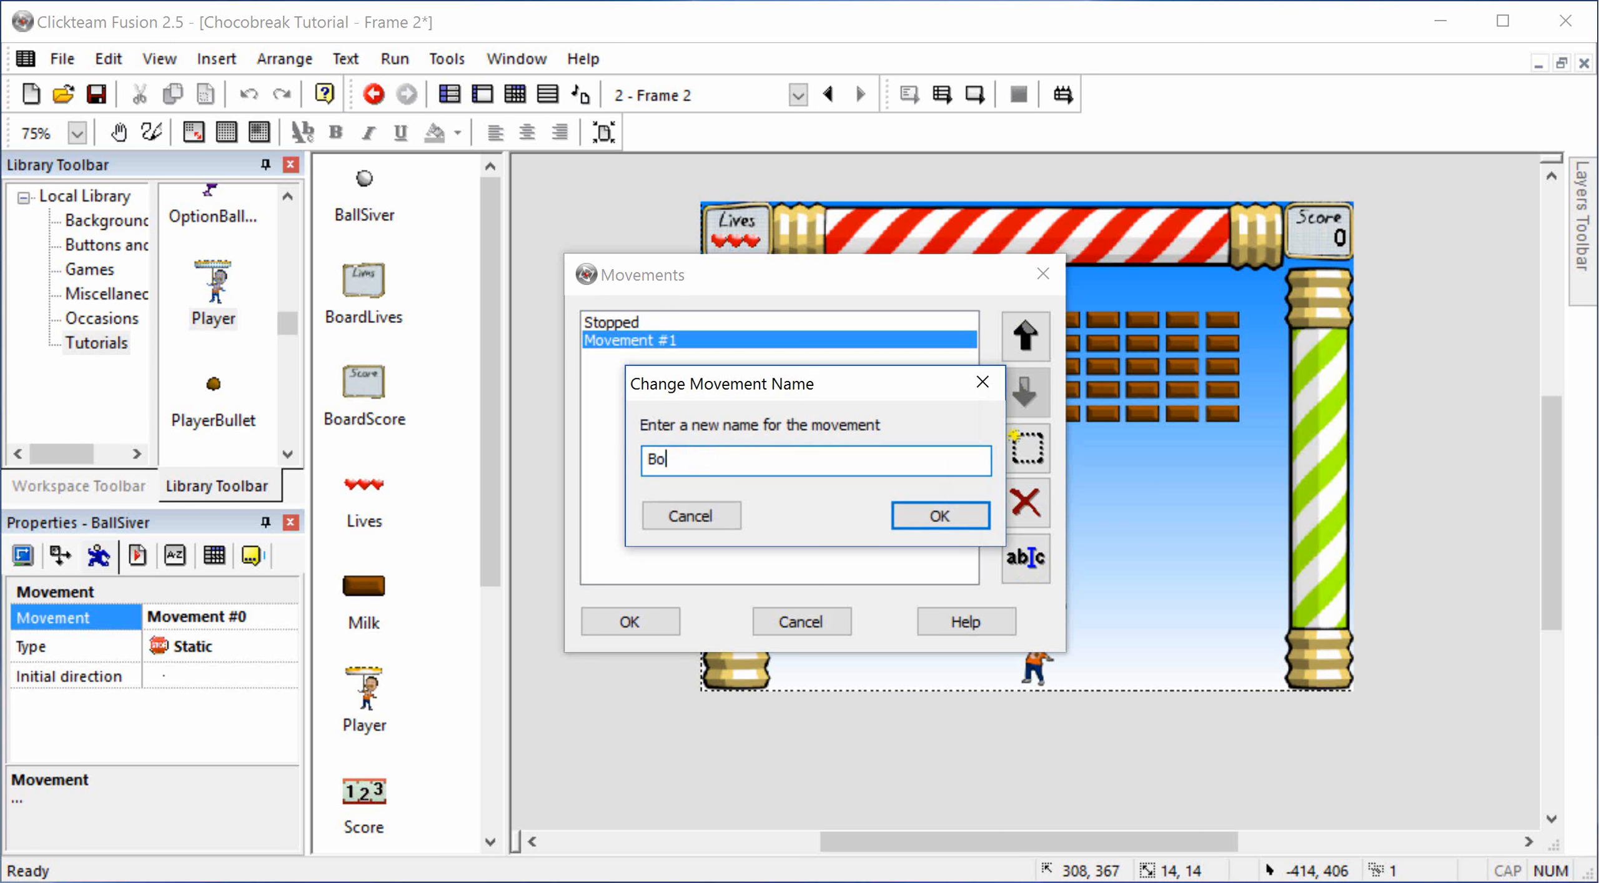
type("ucingBall")
key("BackSpace")
key("BackSpace")
key("BackSpace")
key("BackSpace")
type("BA;")
key("BackSpace")
key("BackSpace")
type("all")
key("Return")
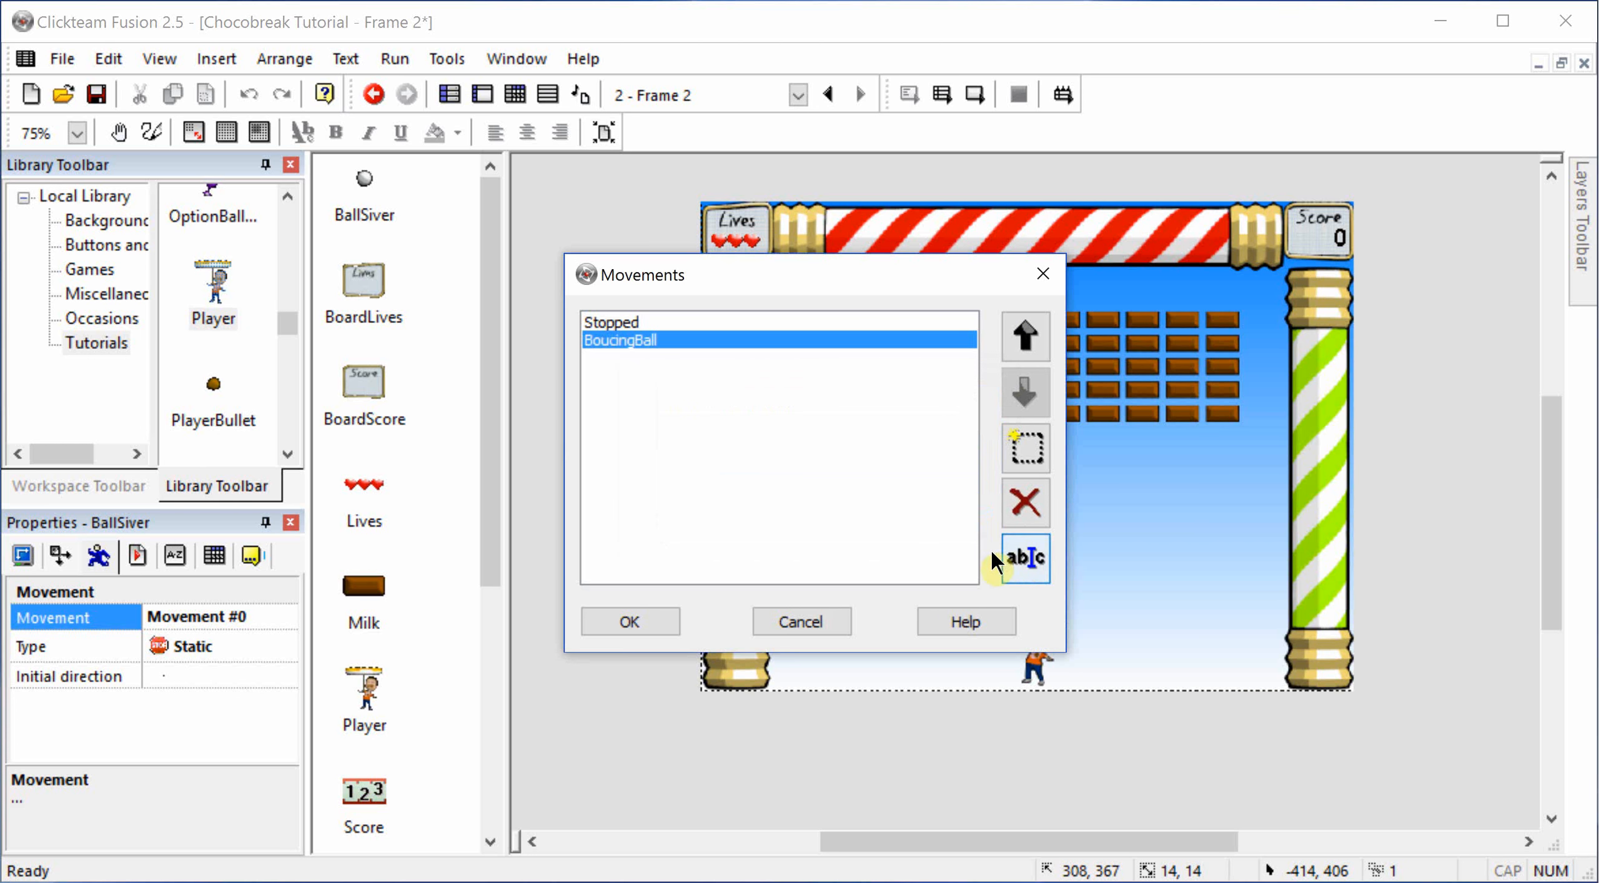
Step: Confirm the silver ball's movement list and set the BoucingBall movement's type to Bouncing Ball
left_click(607, 615)
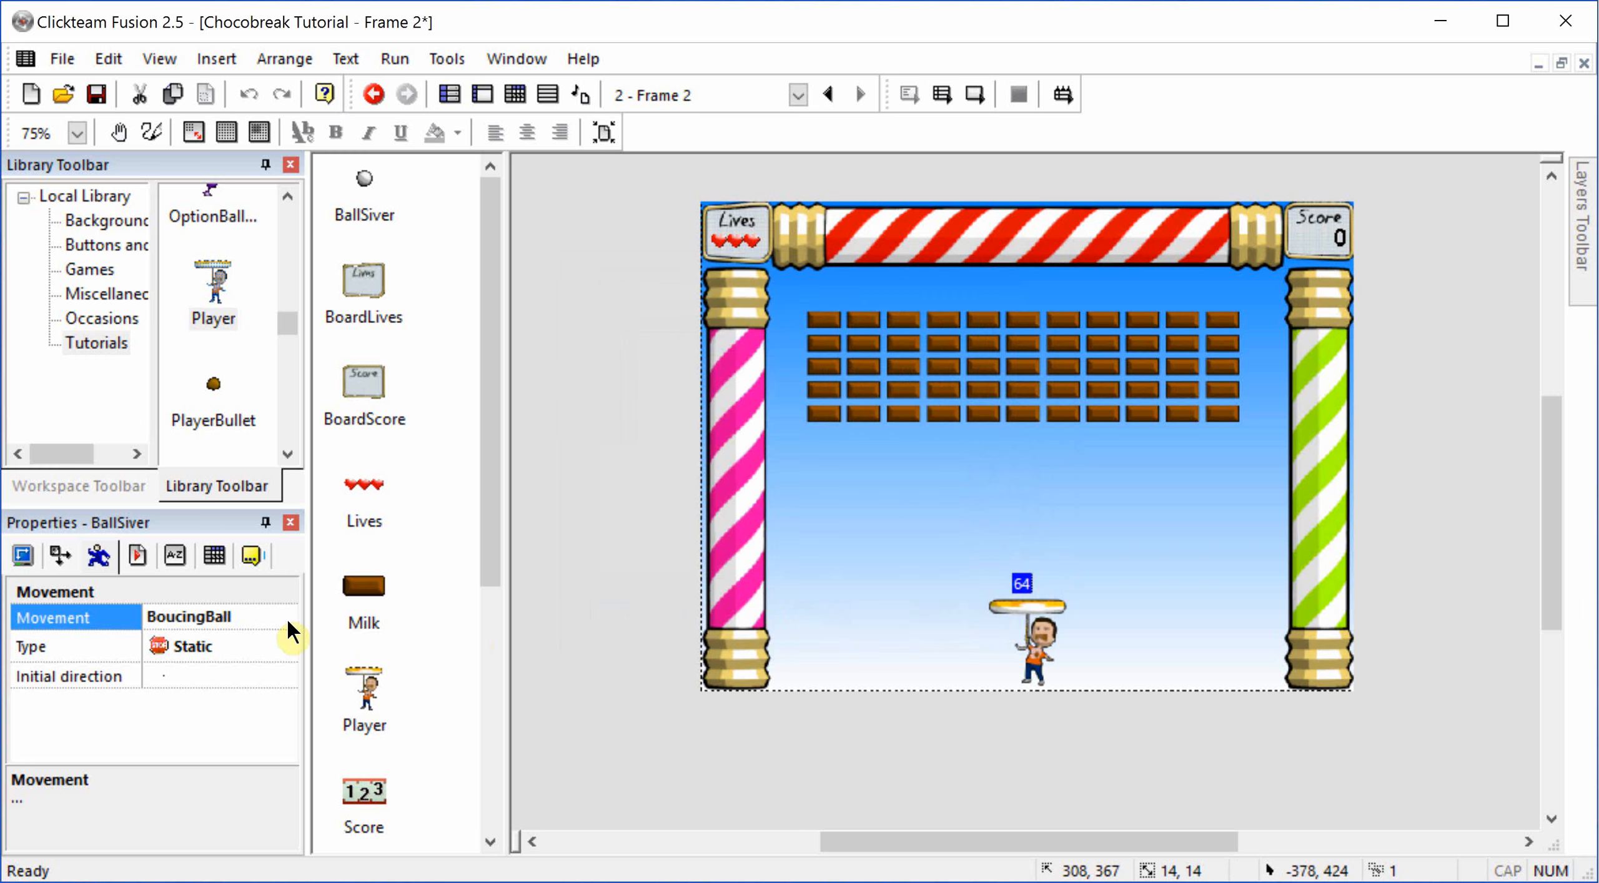
left_click(211, 617)
left_click(200, 661)
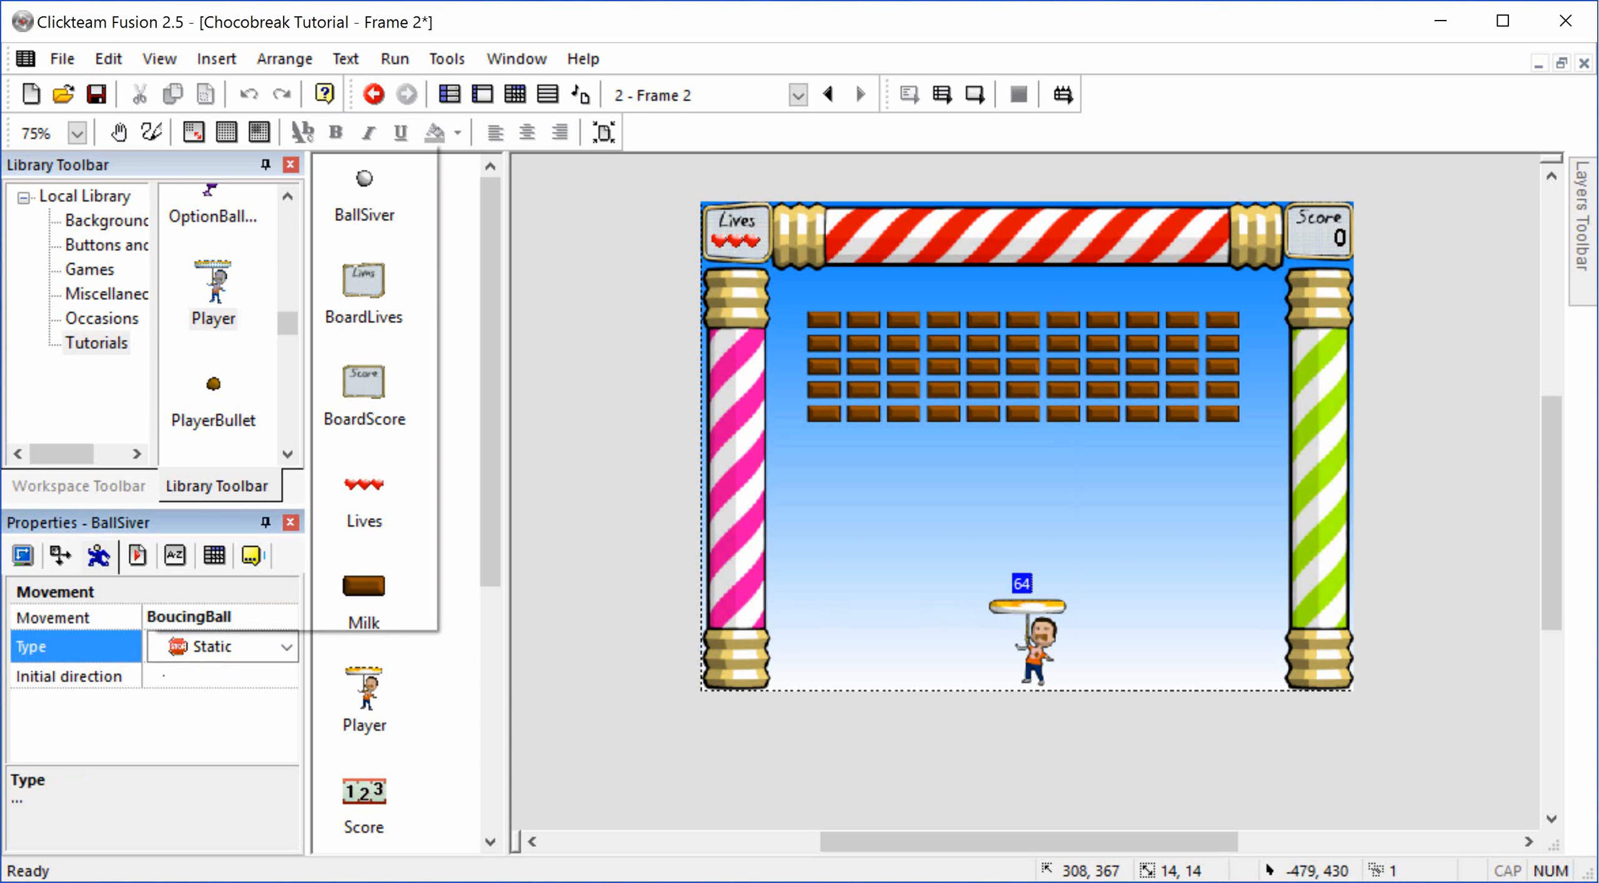
left_click(286, 647)
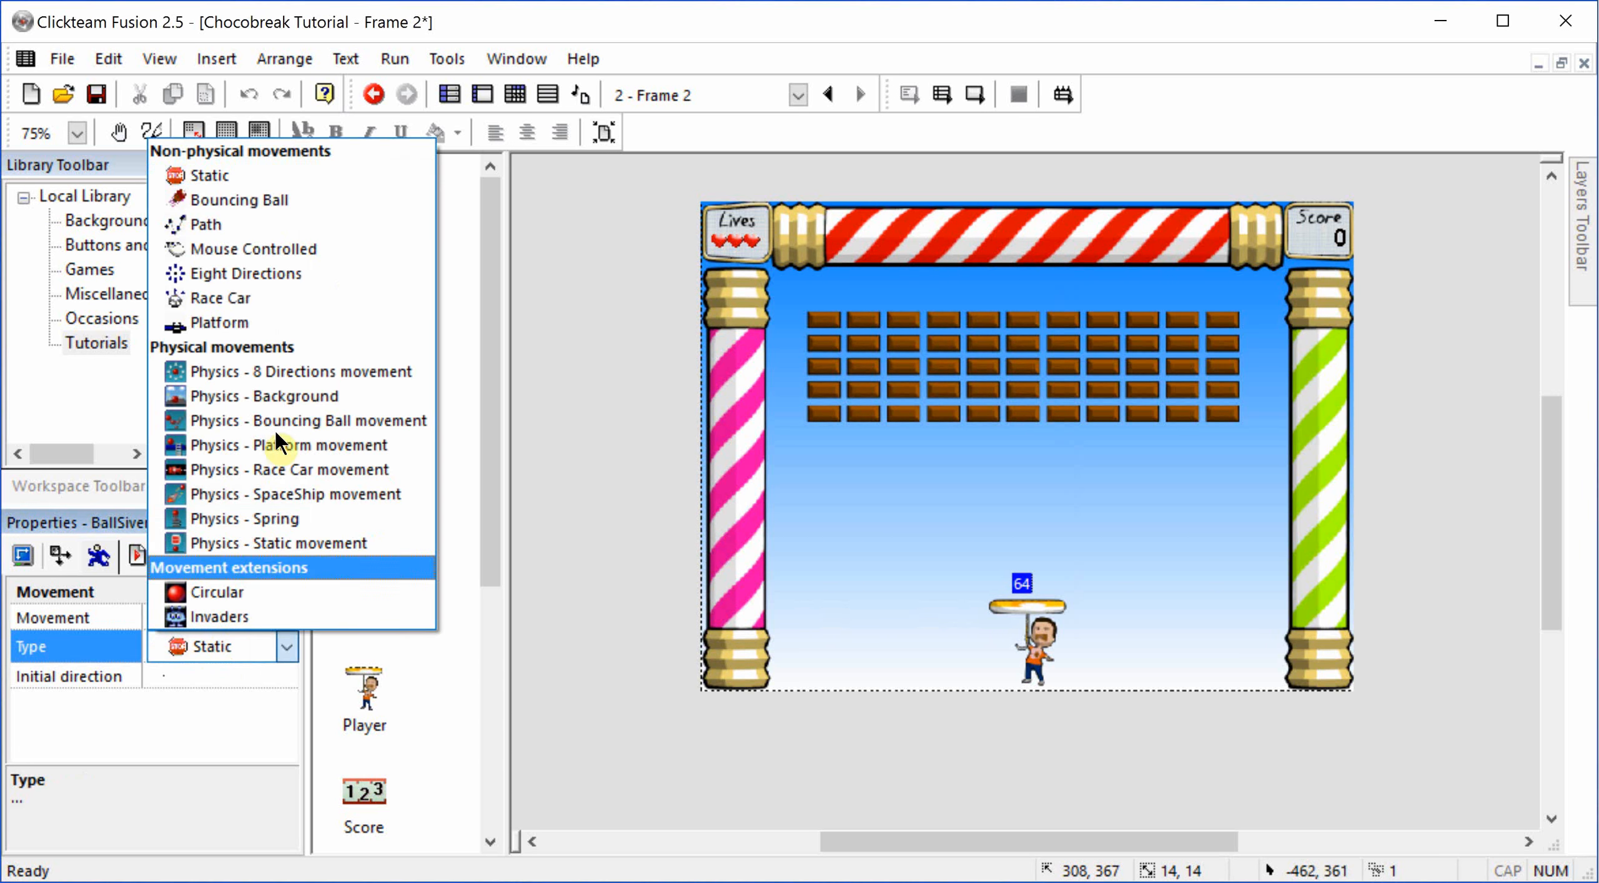
left_click(244, 202)
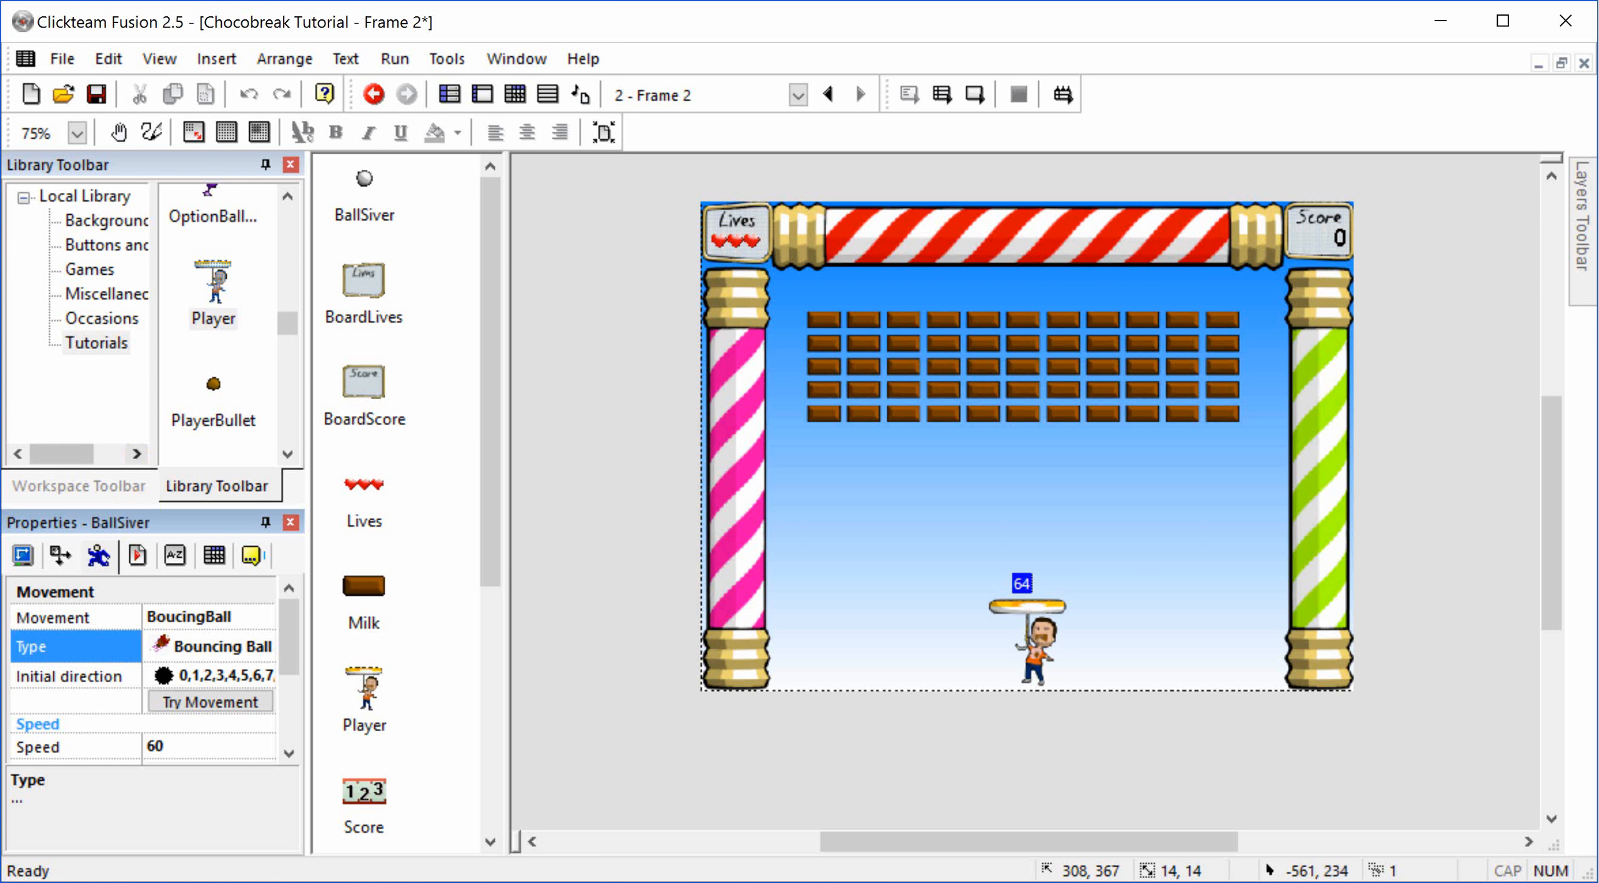
Step: Enlarge the Properties pane enough to show all speed and bounce settings of the BoucingBall movement
left_click(132, 510)
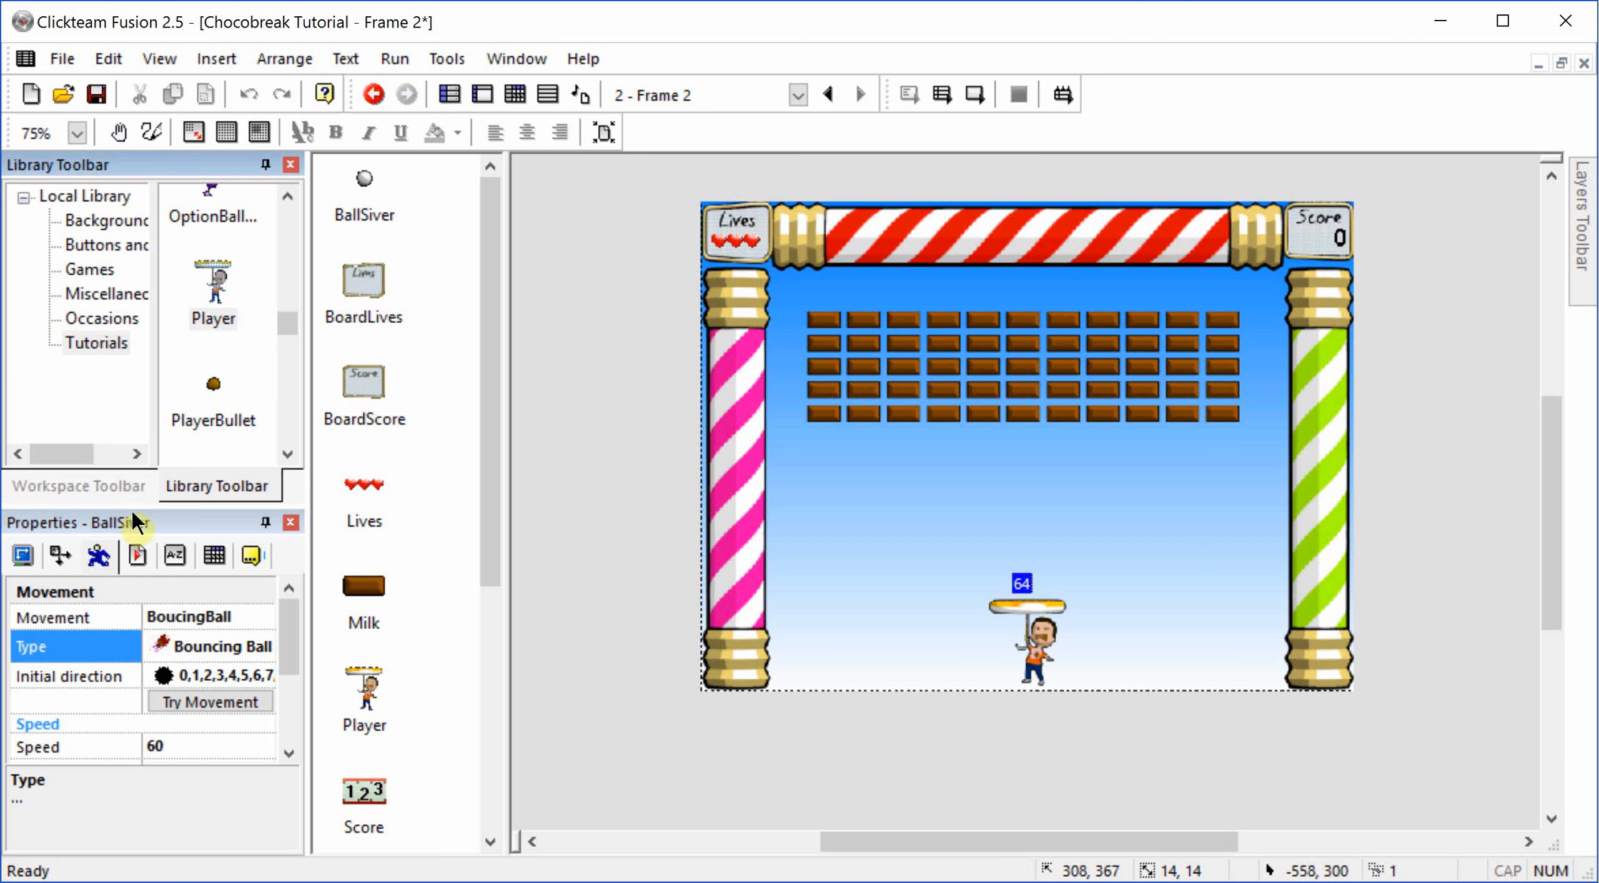
left_click_drag(131, 510, 157, 392)
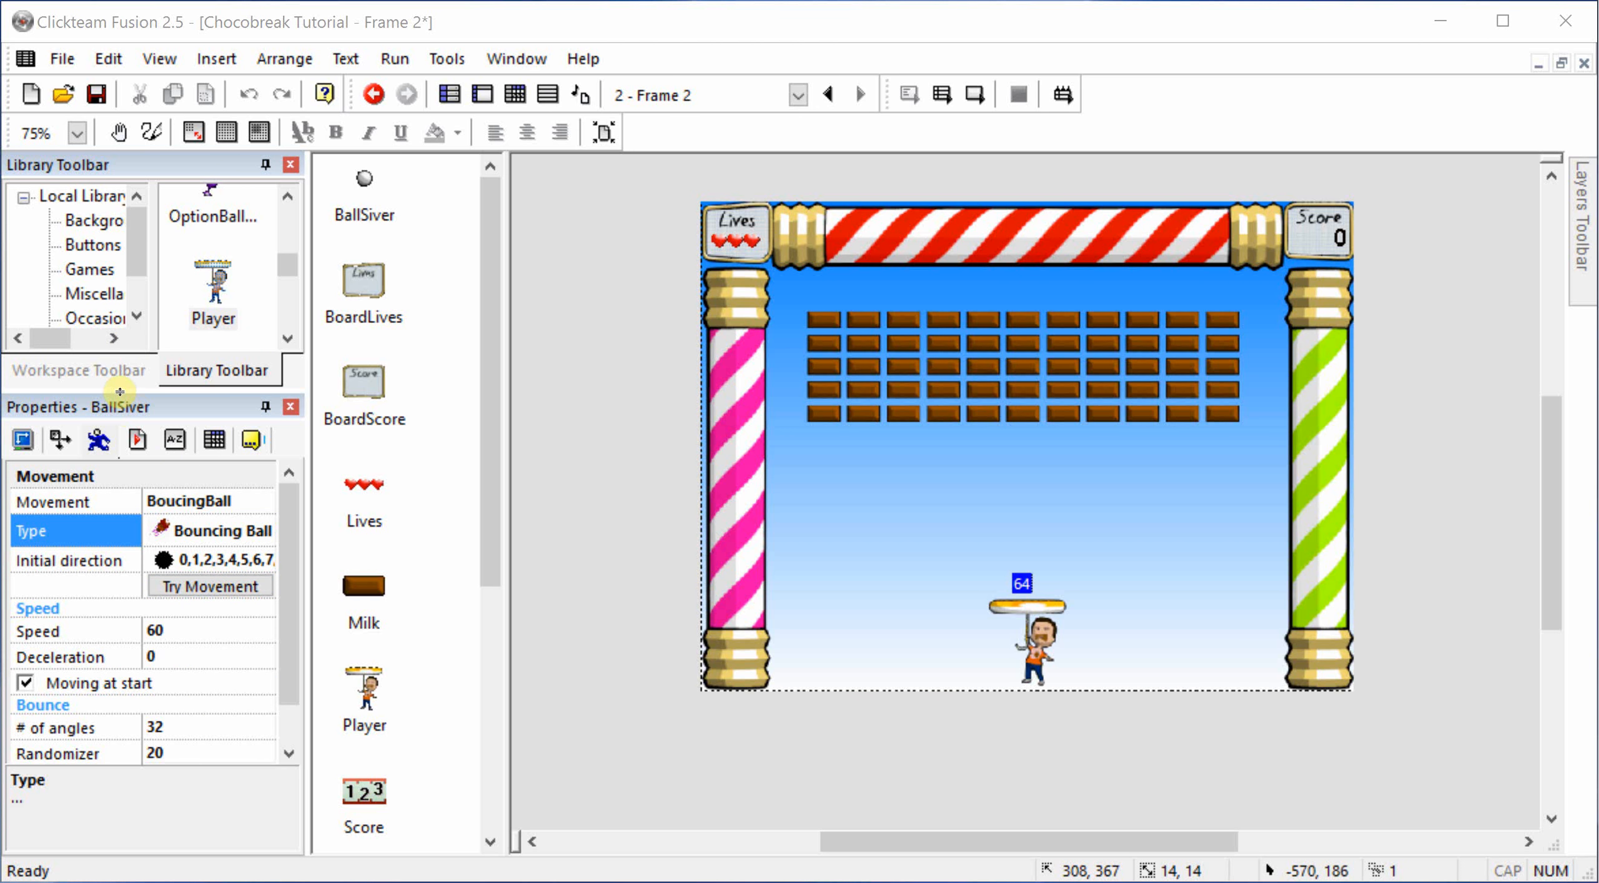
left_click_drag(120, 391, 120, 373)
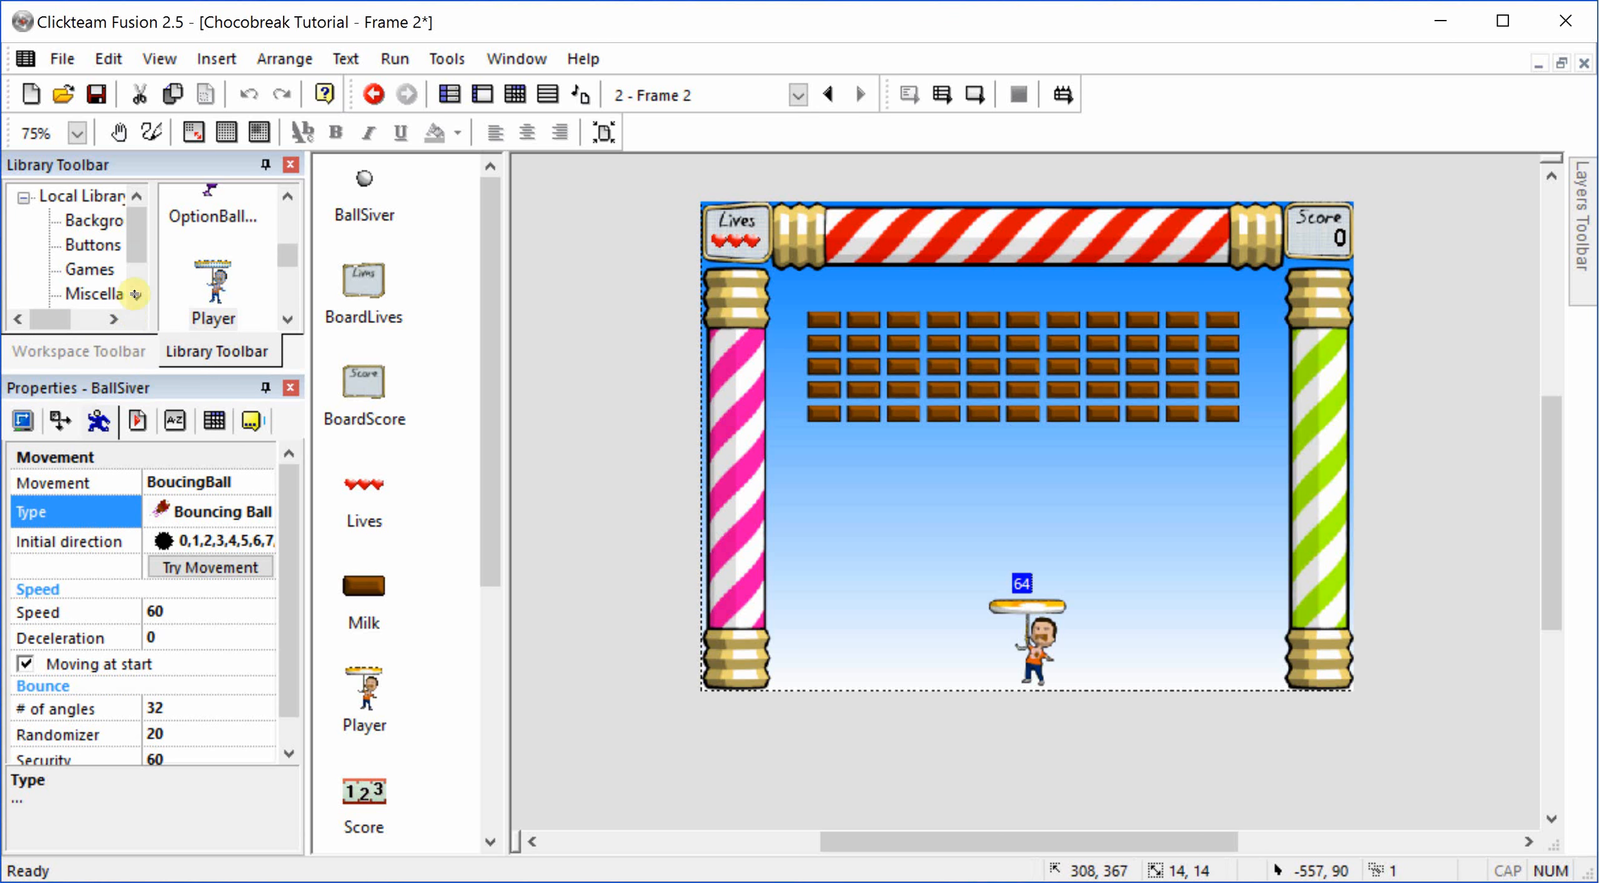
left_click_drag(135, 294, 134, 296)
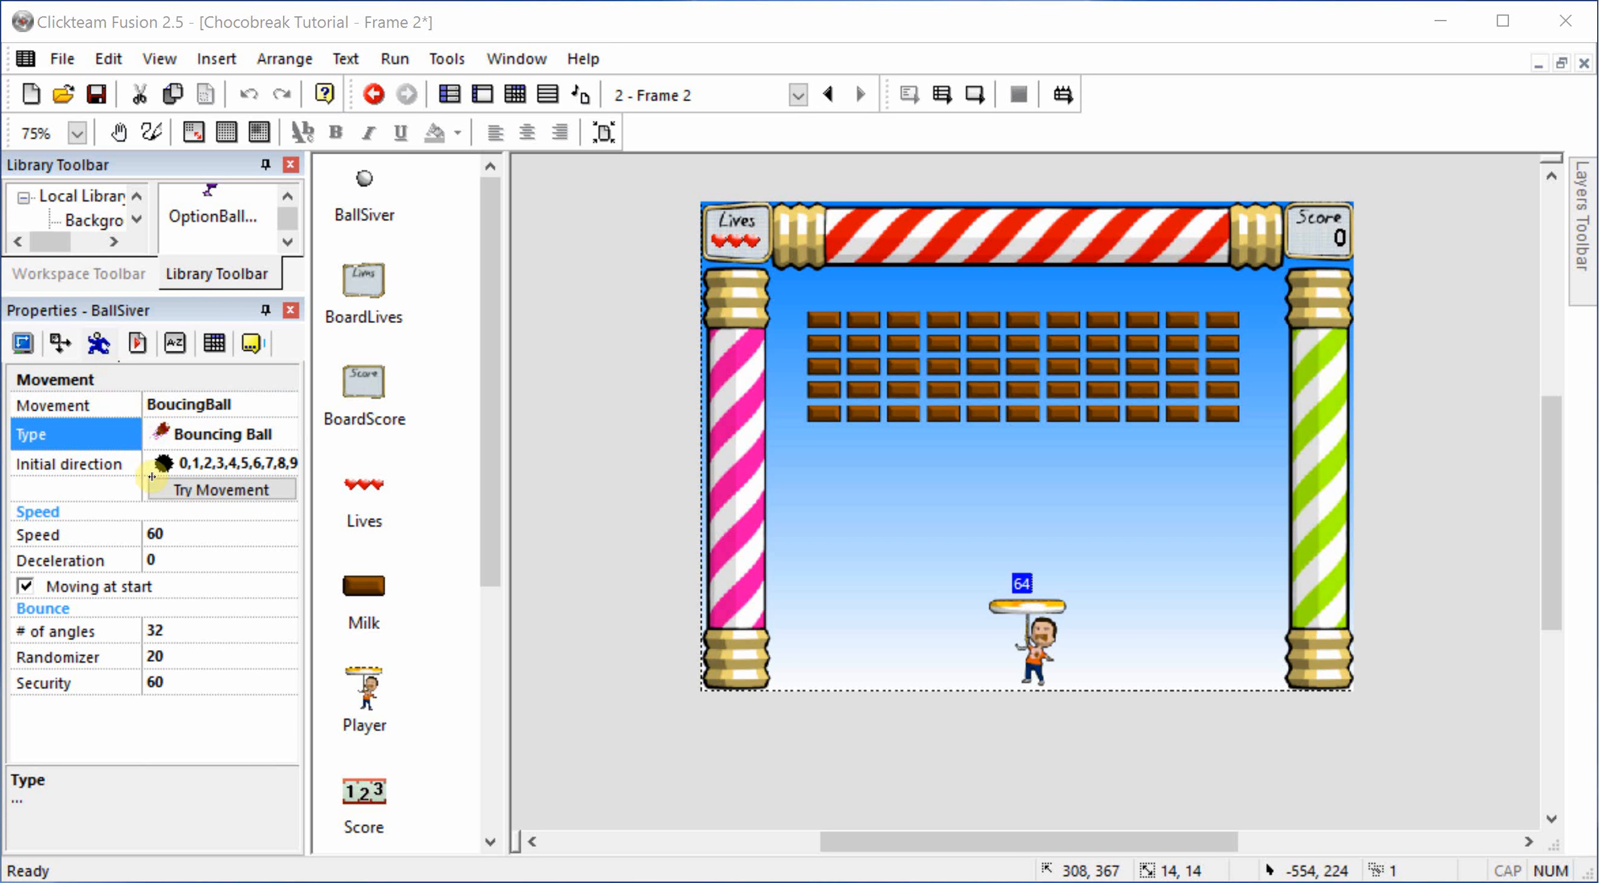
Step: Clear the silver ball's initial directions and enable only four diagonal up-left and four diagonal up-right directions
left_click(205, 463)
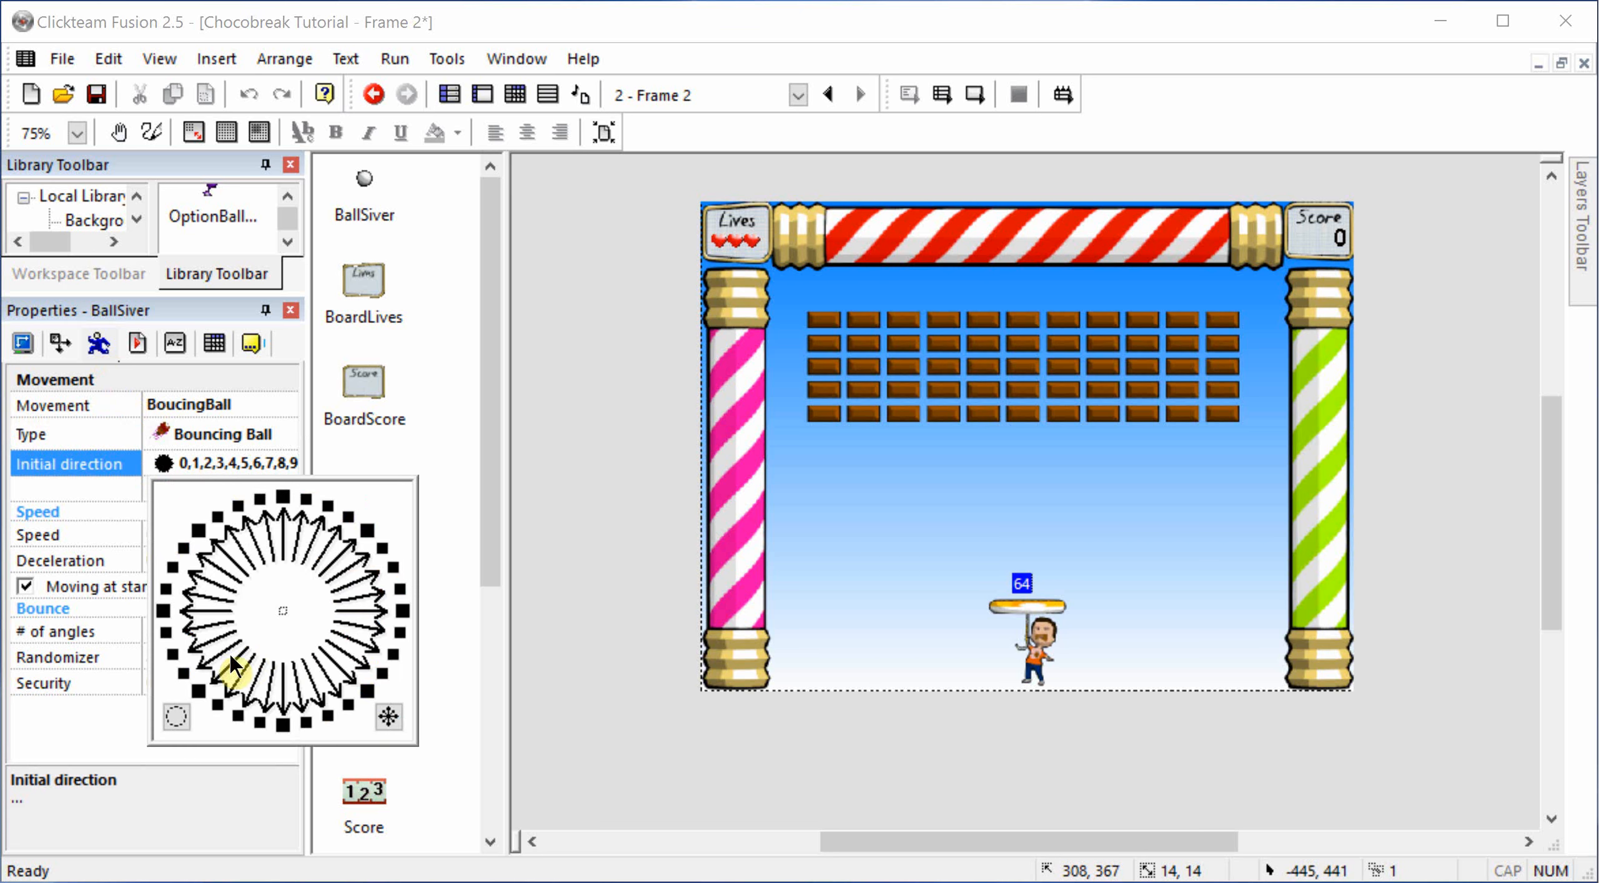
left_click(177, 716)
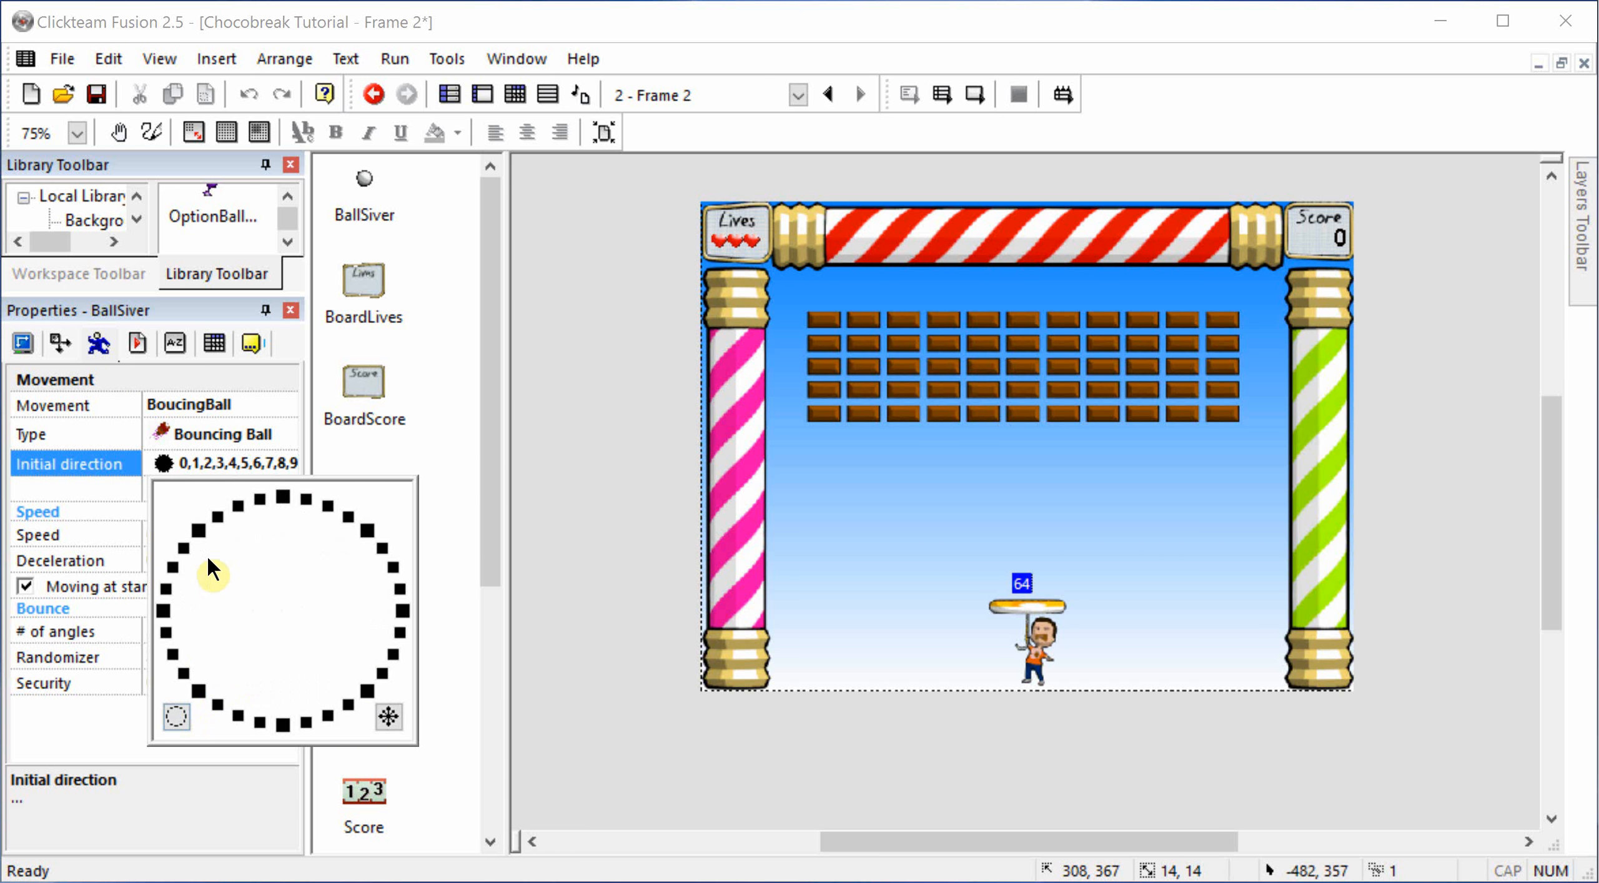
left_click(181, 548)
left_click(197, 533)
left_click(218, 515)
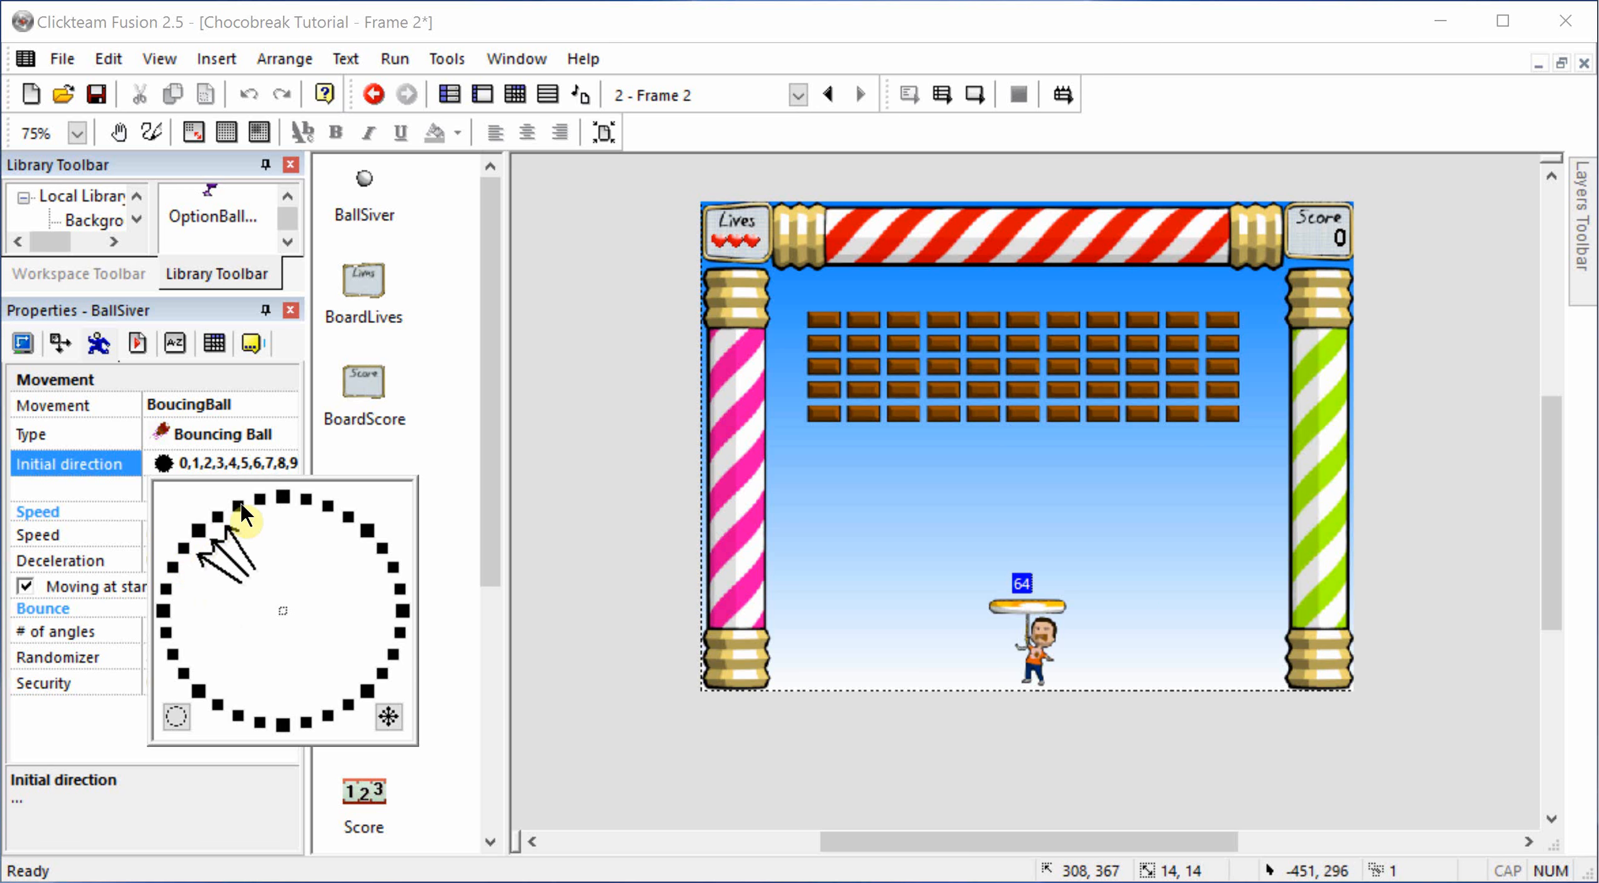
left_click(238, 507)
left_click(383, 549)
left_click(367, 530)
left_click(349, 517)
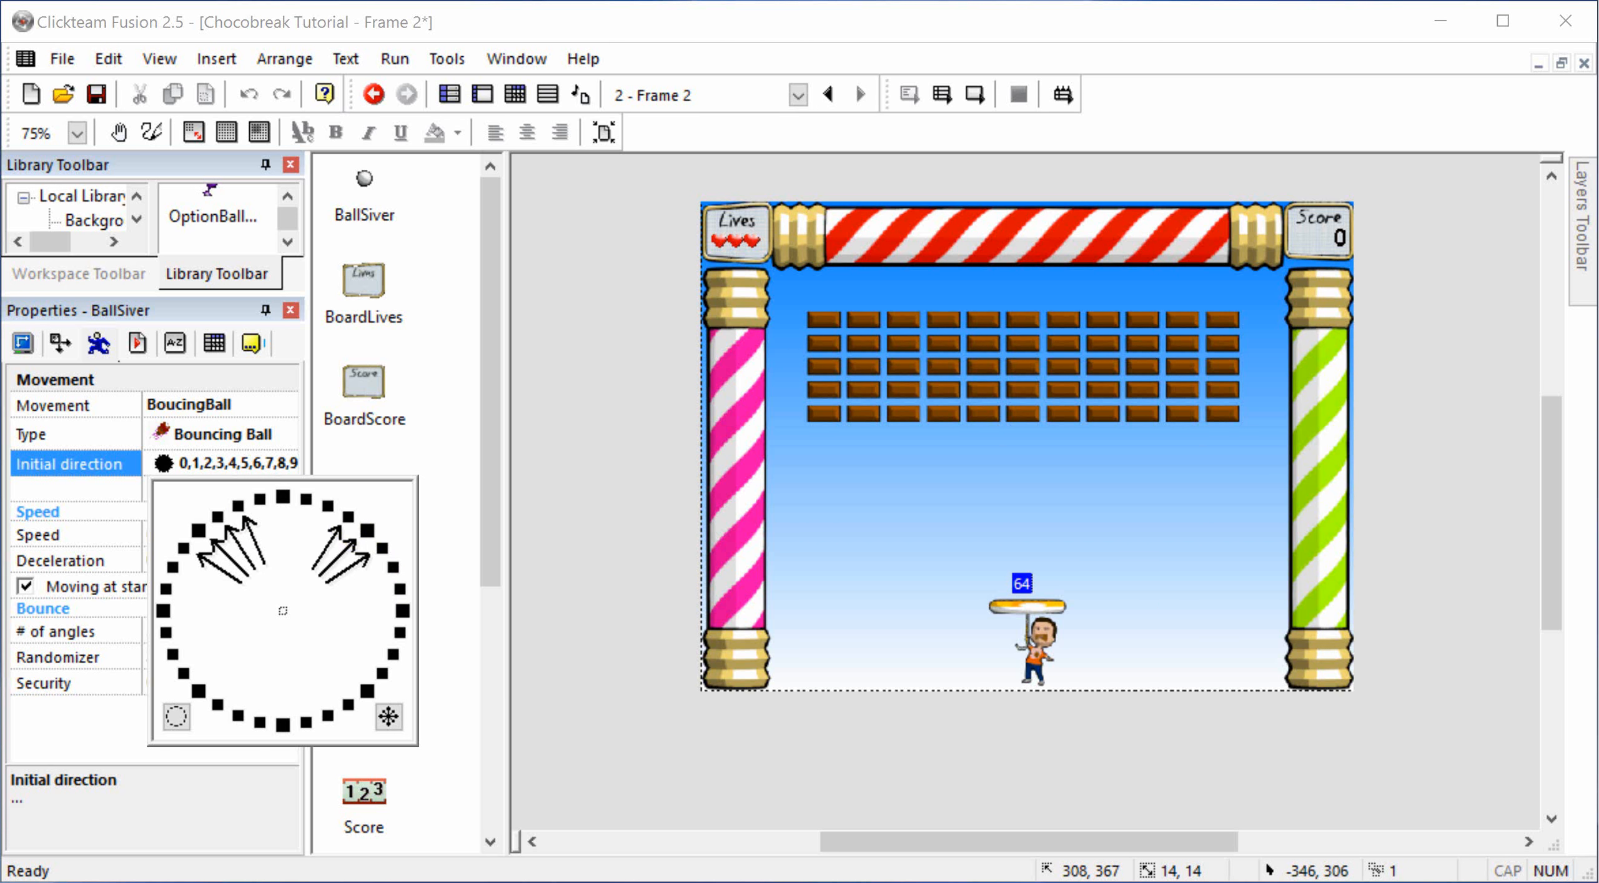
left_click(329, 506)
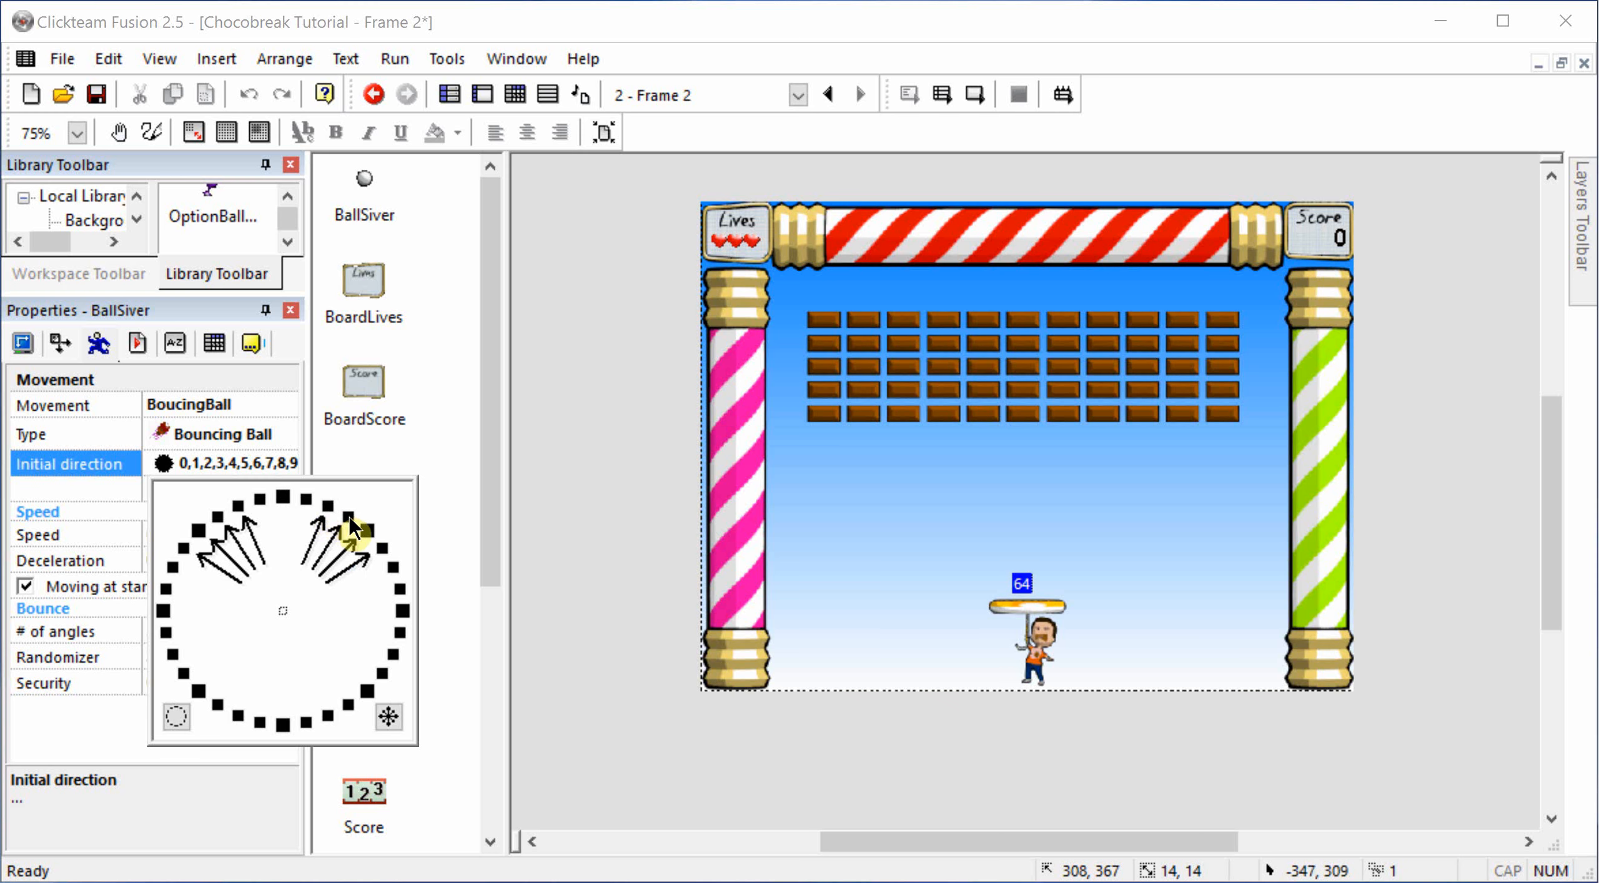
left_click(565, 541)
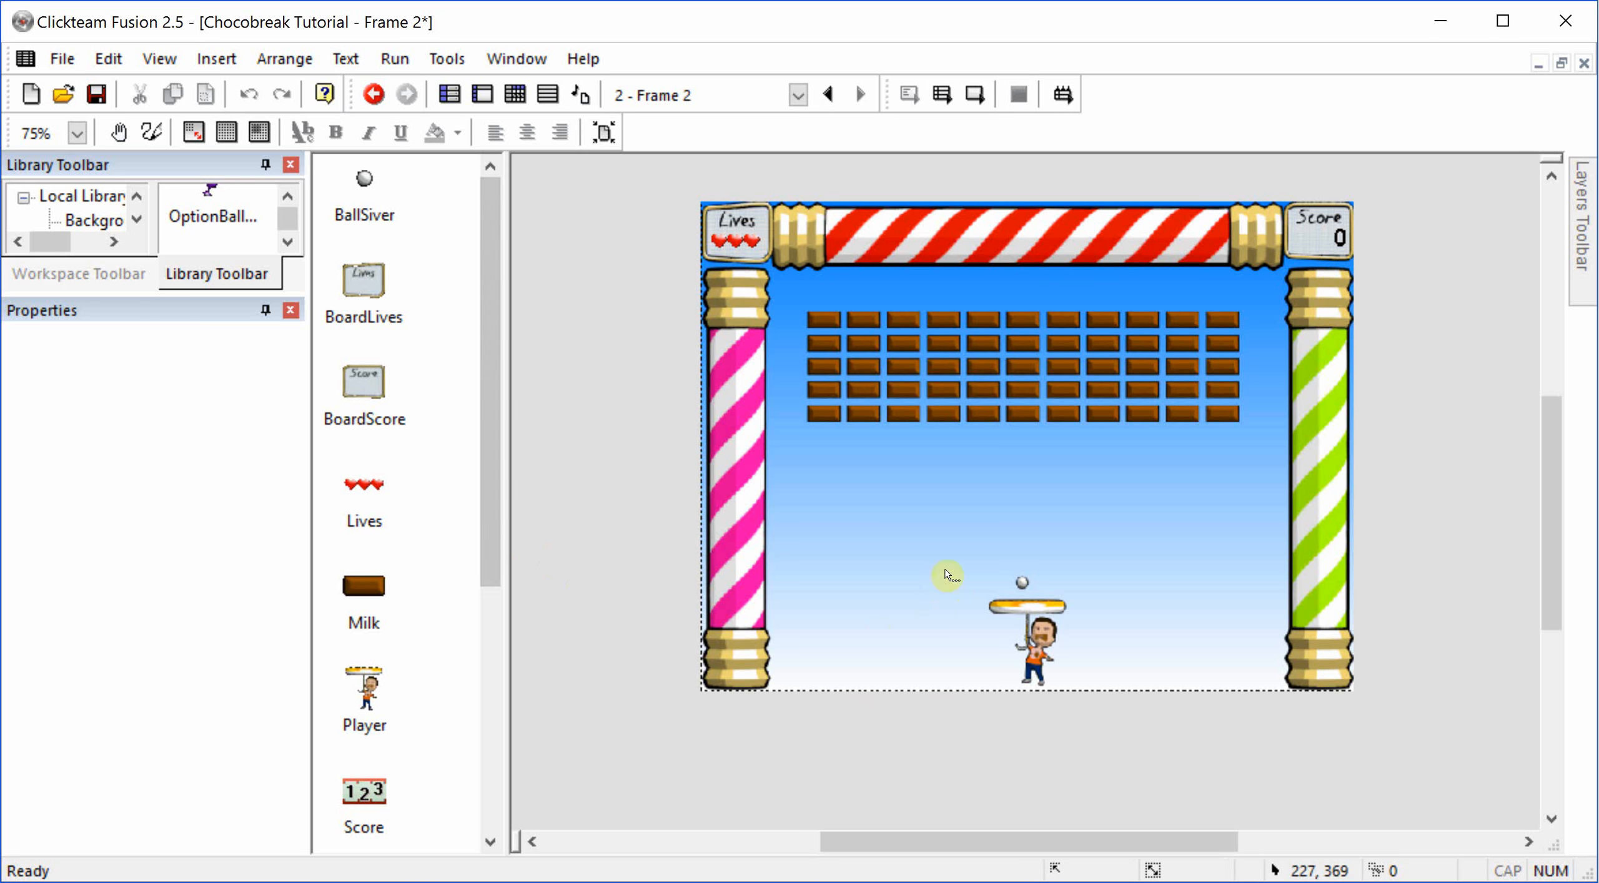
Step: Reselect the silver ball and set its BoucingBall movement speed to 30
left_click(1023, 583)
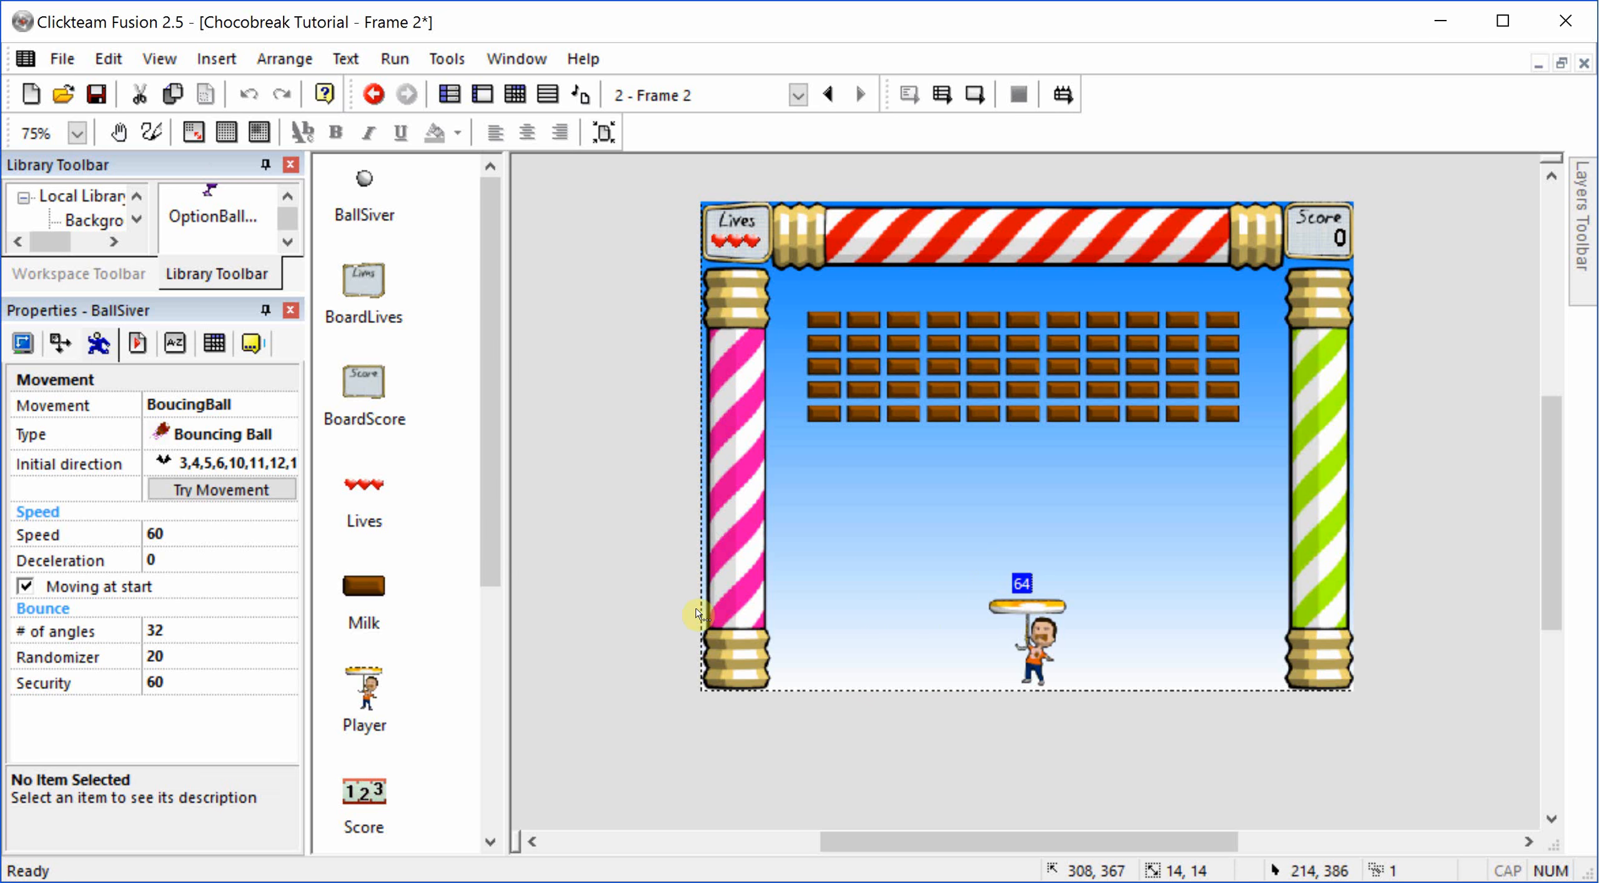
left_click(213, 535)
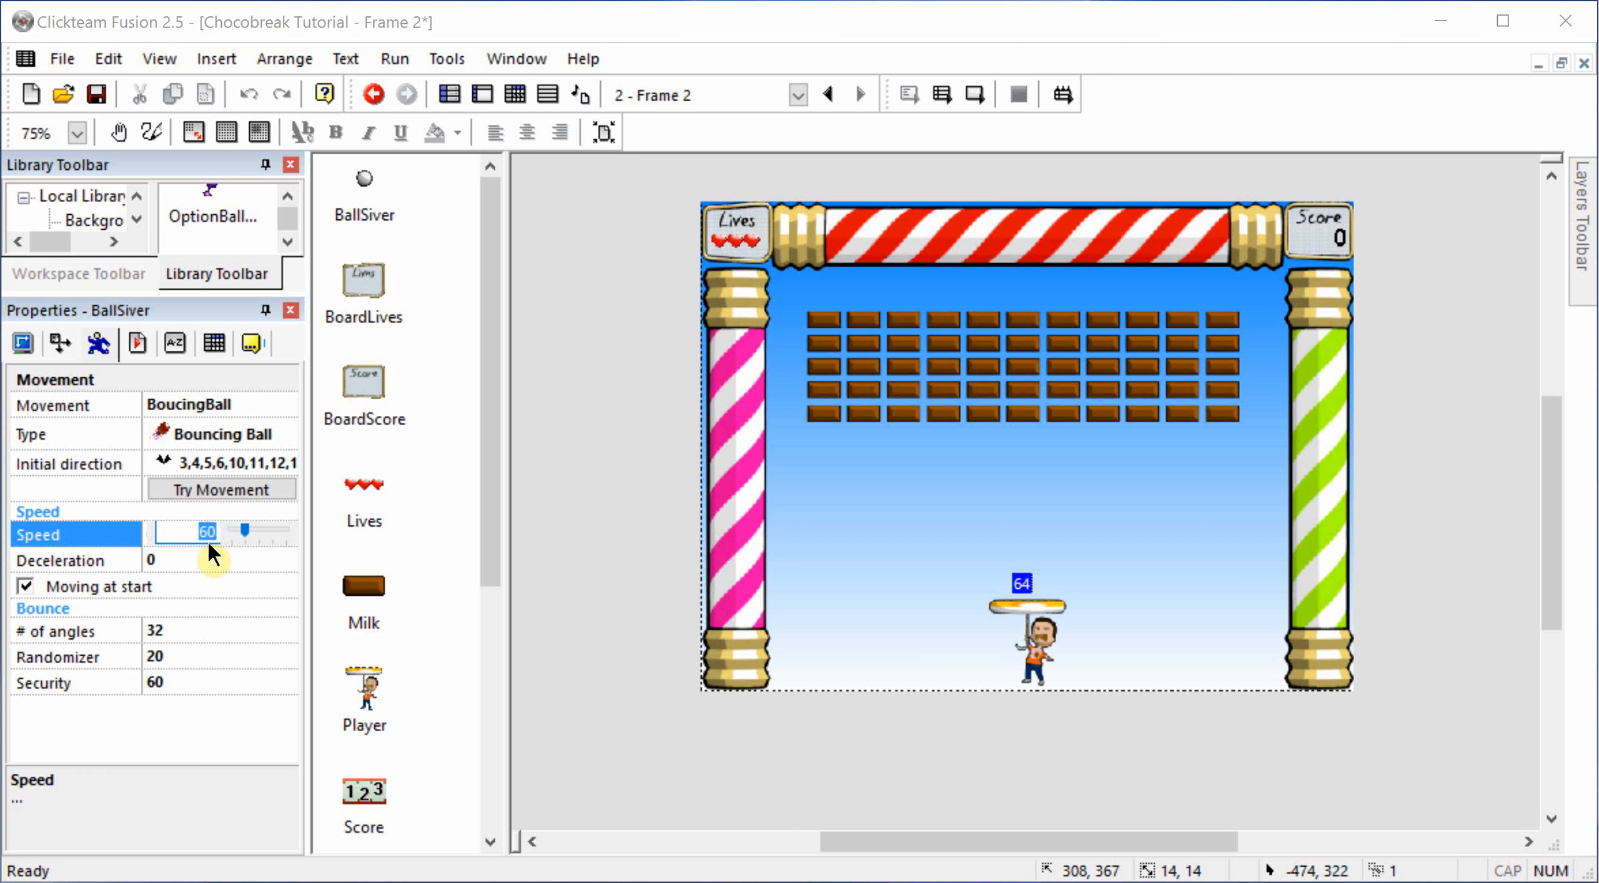
left_click(181, 513)
left_click(192, 534)
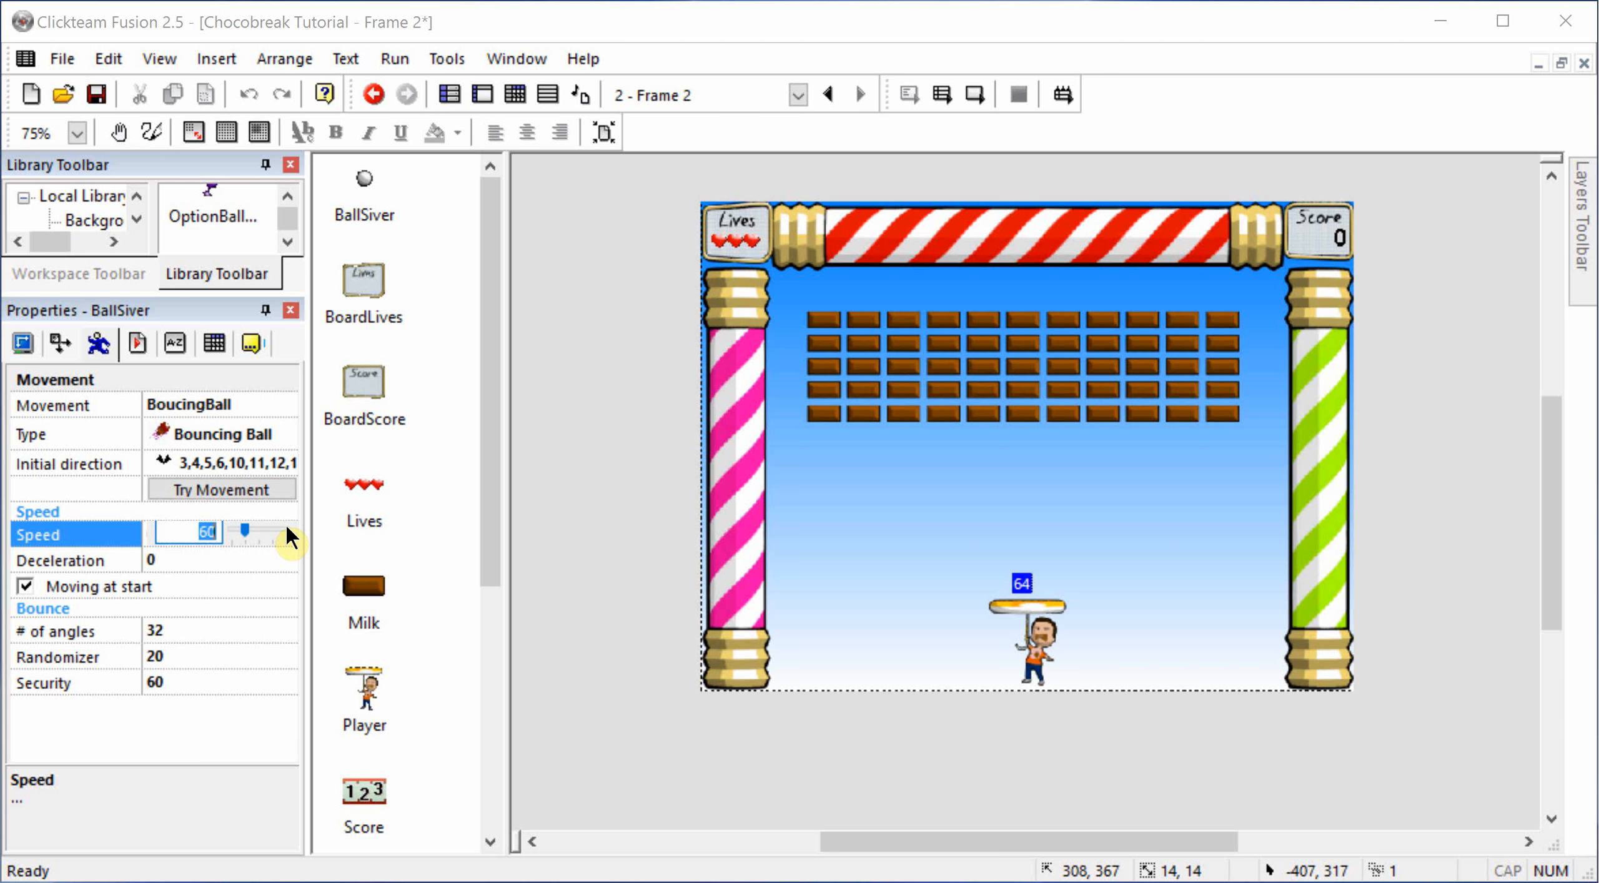
key("BackSpace")
type("31")
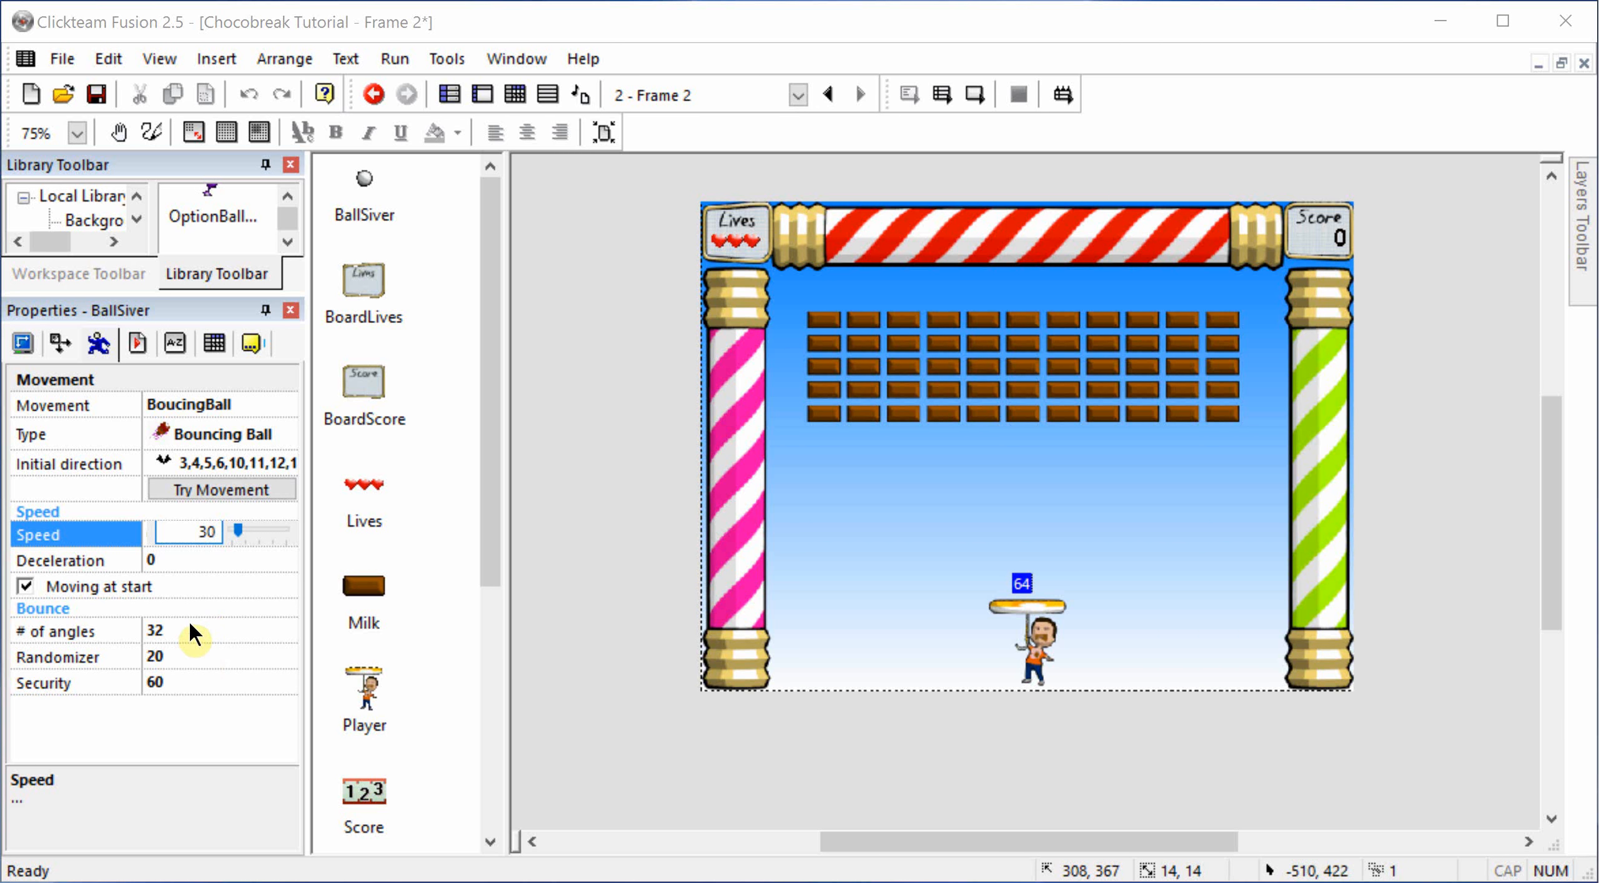
Step: Review the silver ball's number-of-angles options and initial directions, and set its bounce Randomizer to 15
left_click(175, 630)
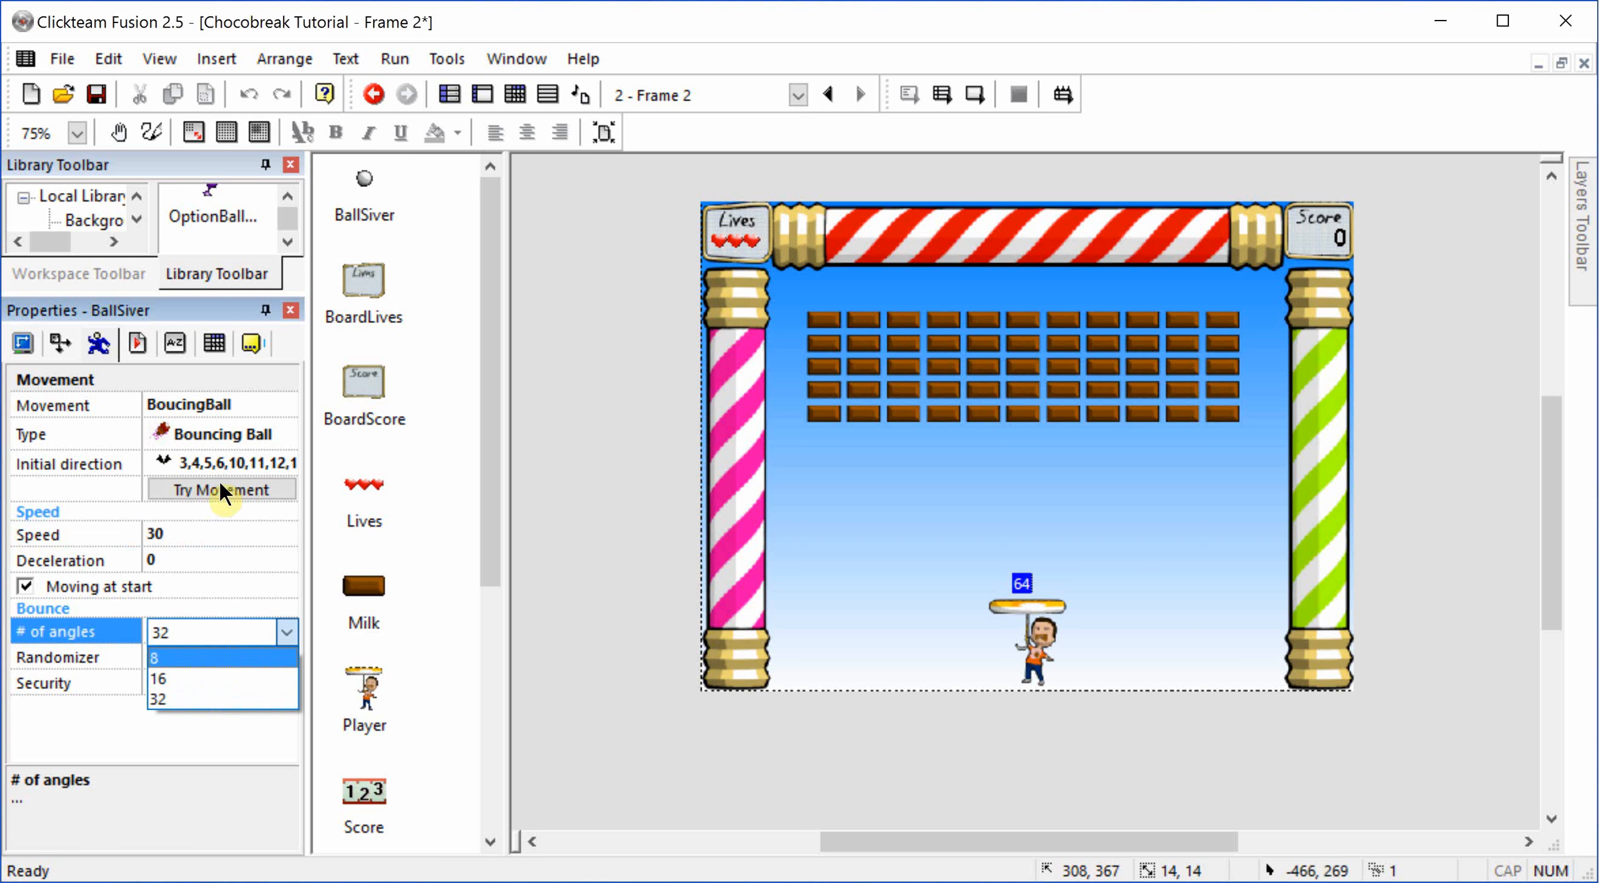
left_click(206, 438)
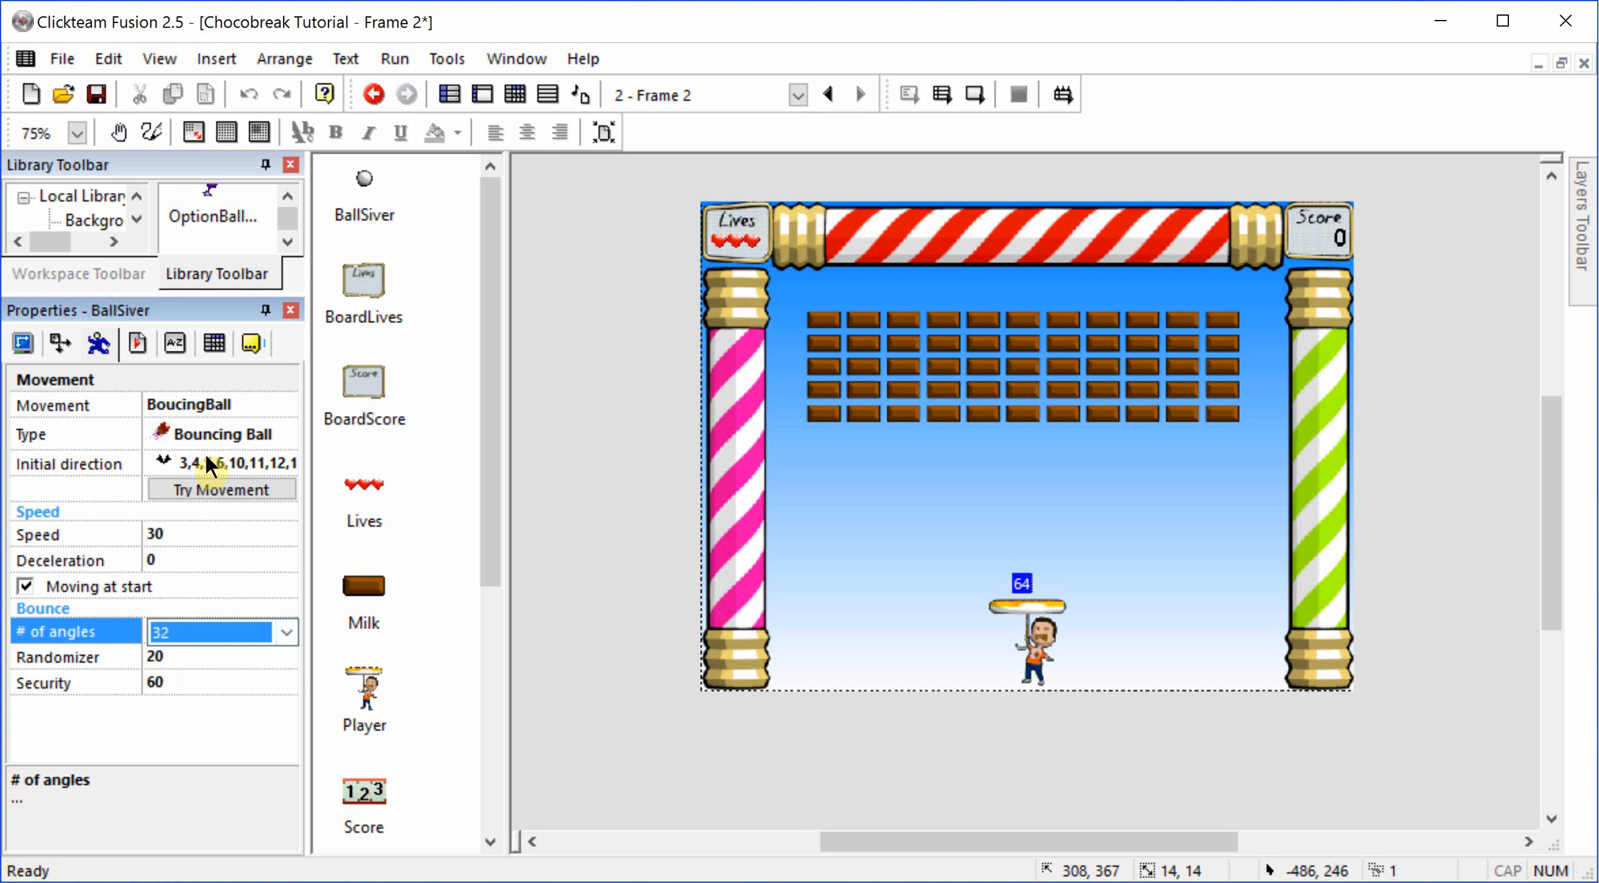
left_click(206, 463)
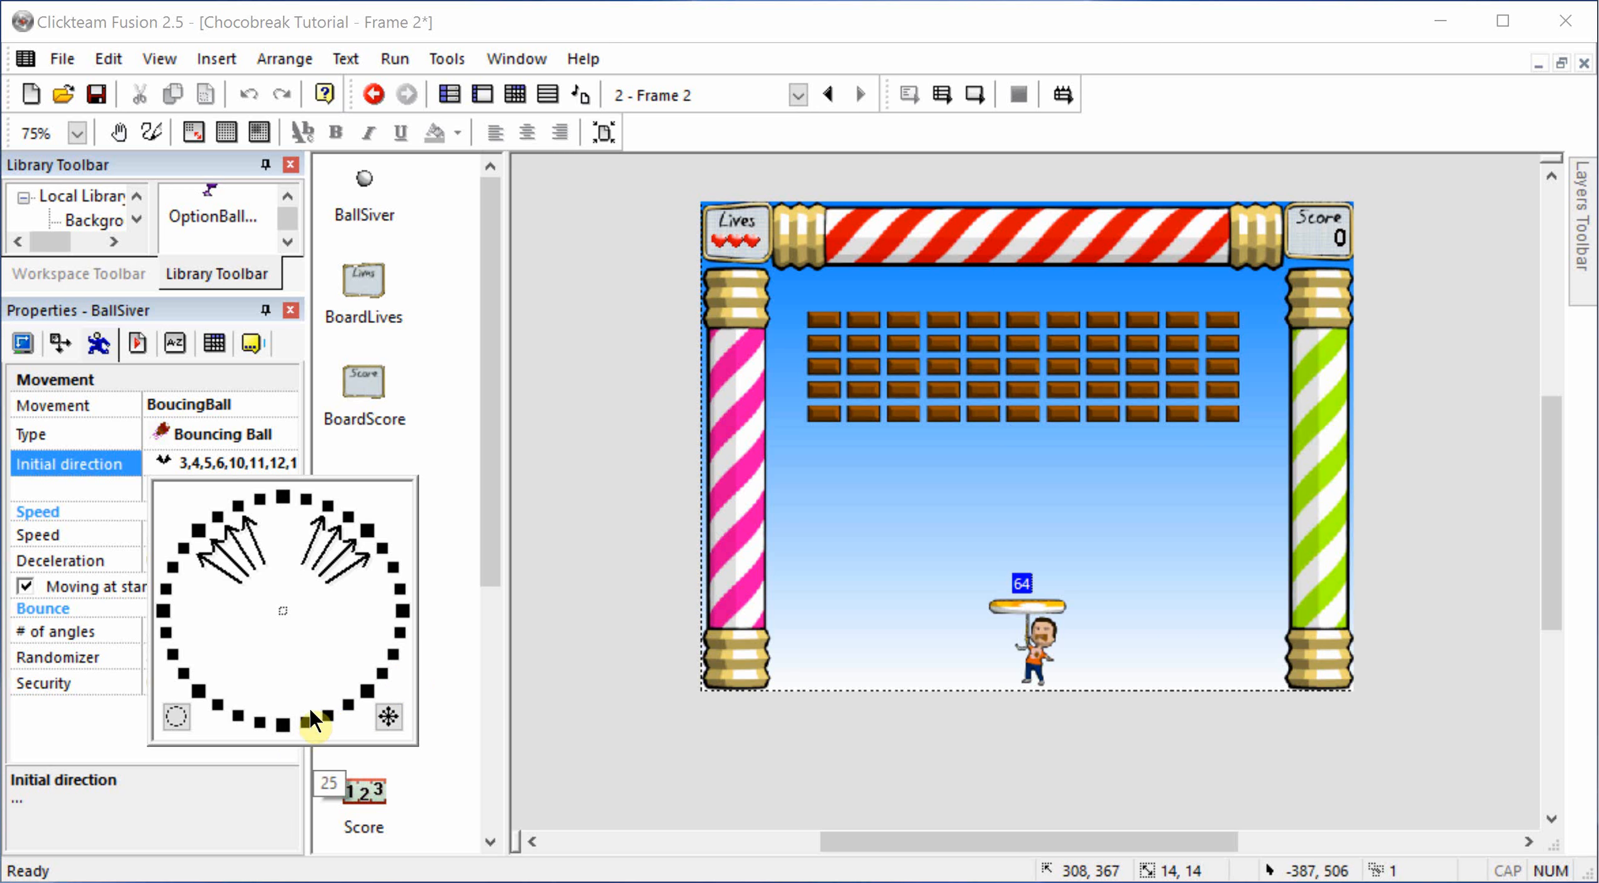
left_click(459, 638)
left_click(199, 682)
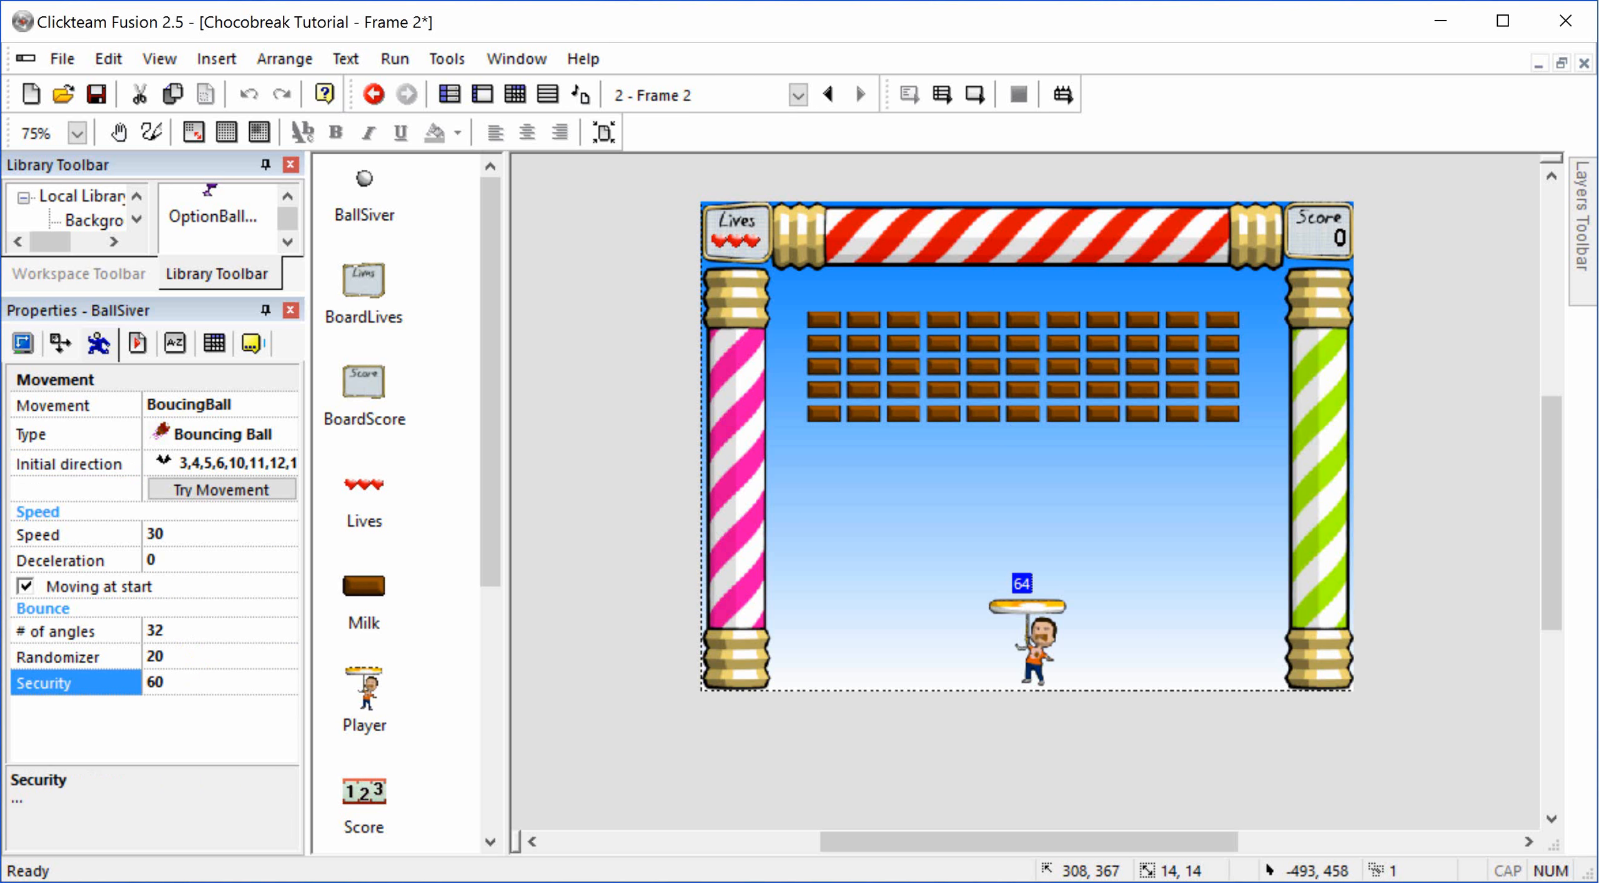
left_click(199, 655)
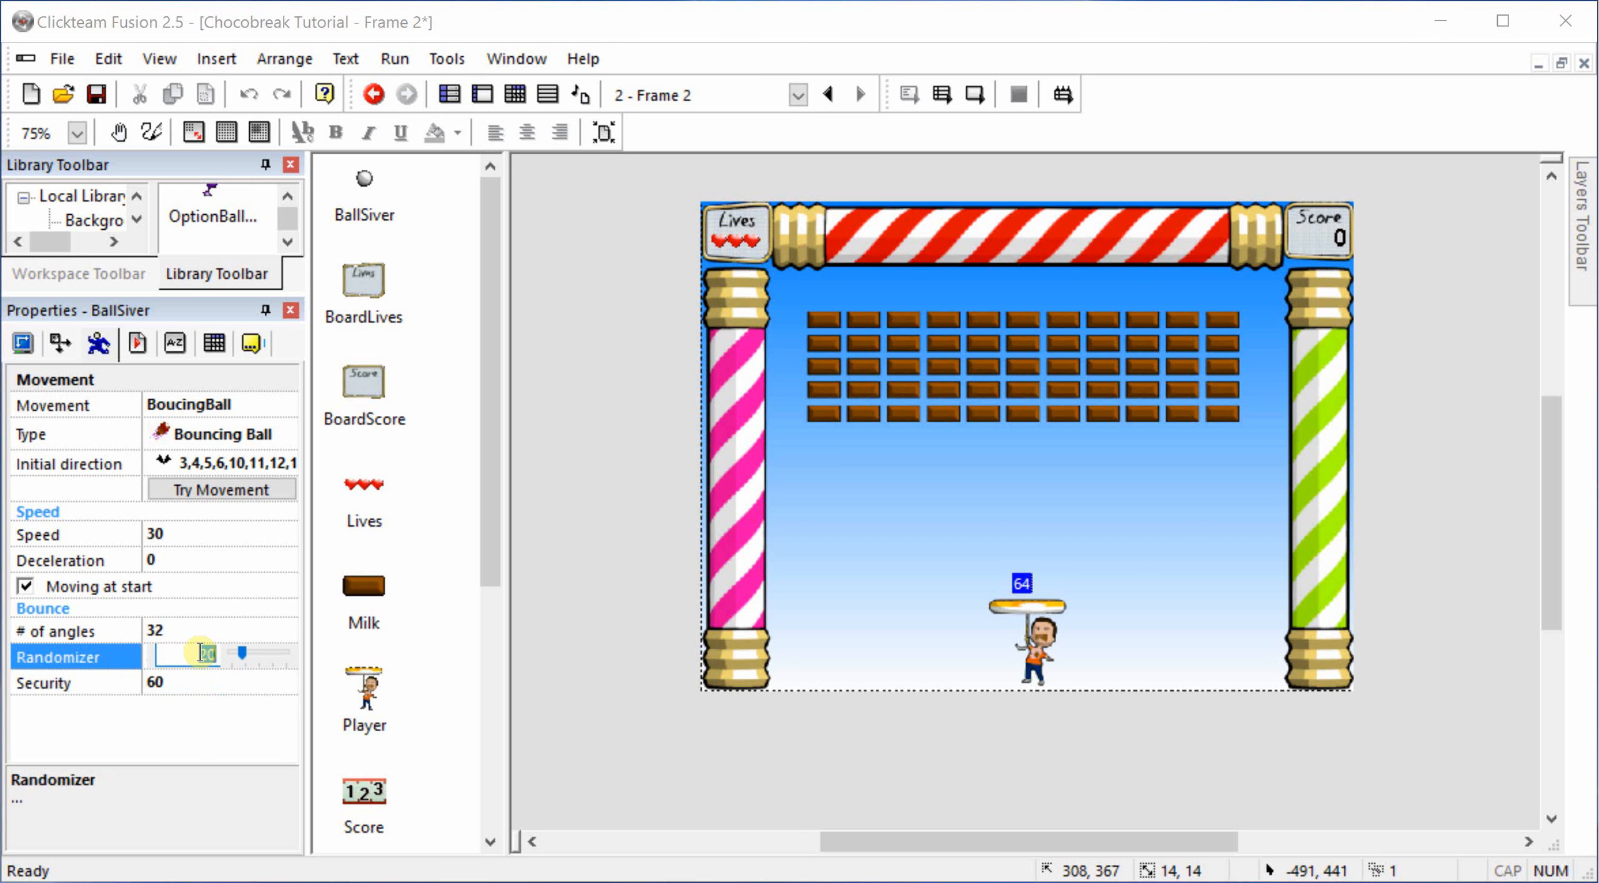
type("15")
left_click(193, 700)
Step: Rename the Player object's movement to Player and set its type to Eight Directions
left_click(1045, 674)
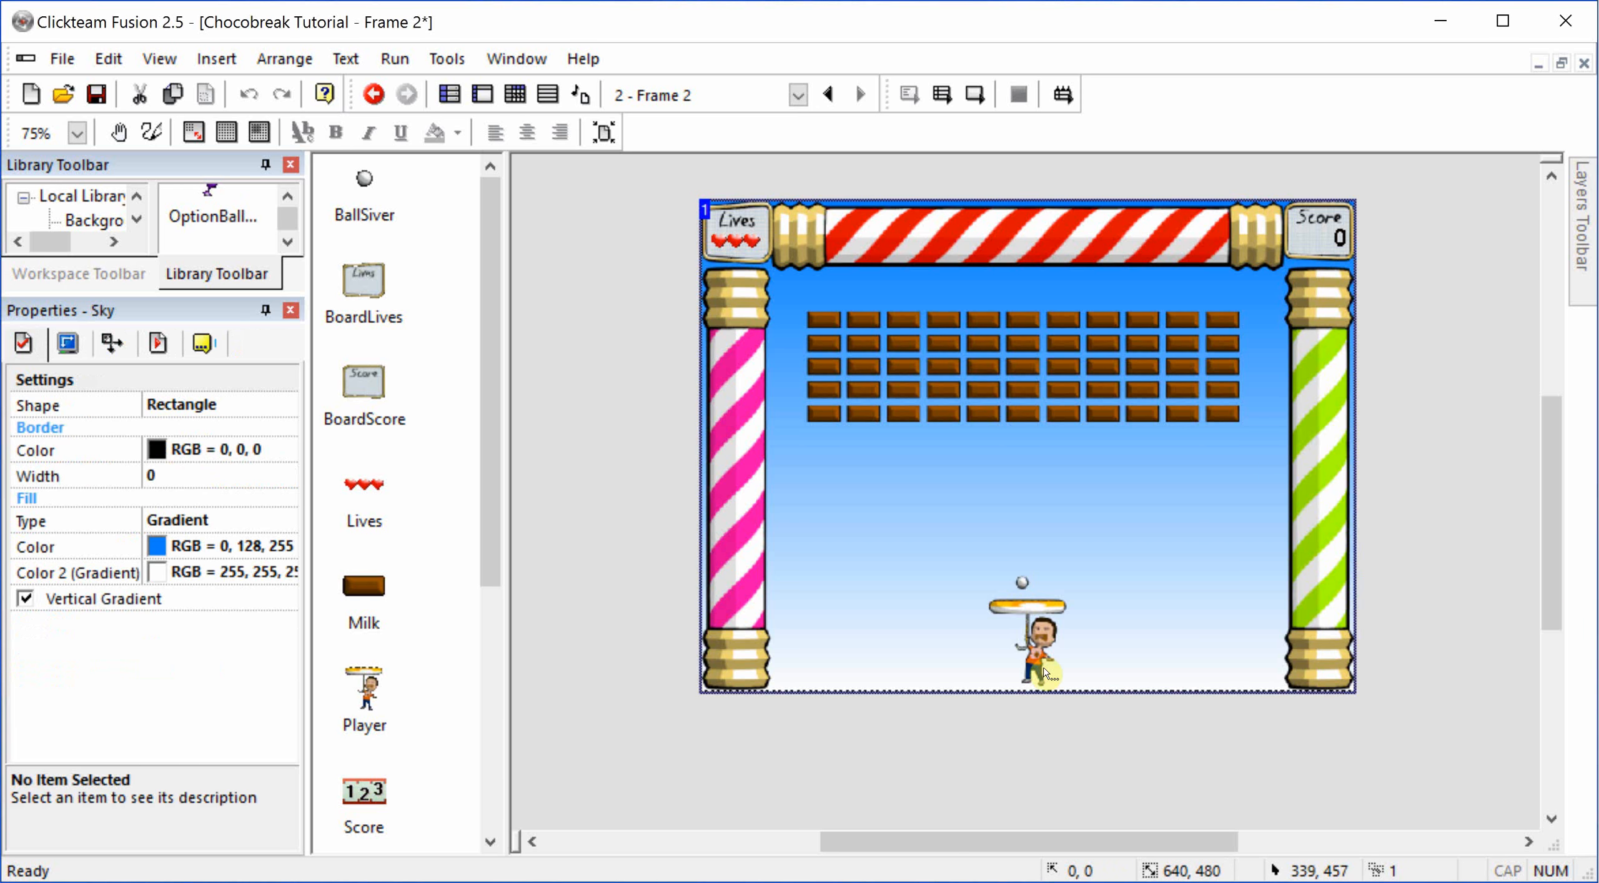
left_click(1045, 674)
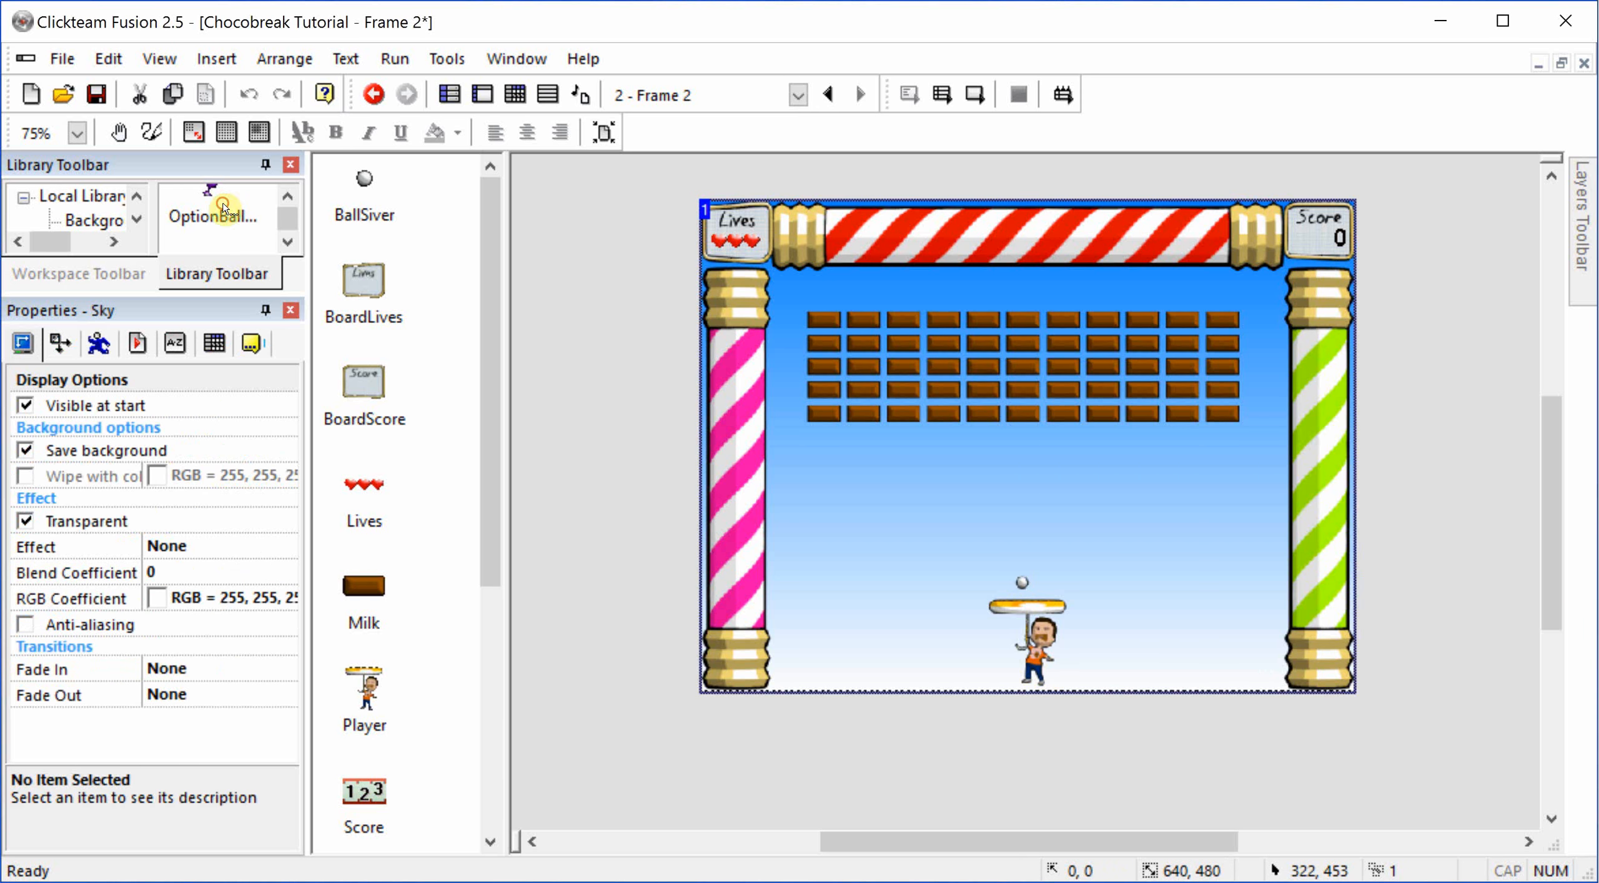
left_click(100, 348)
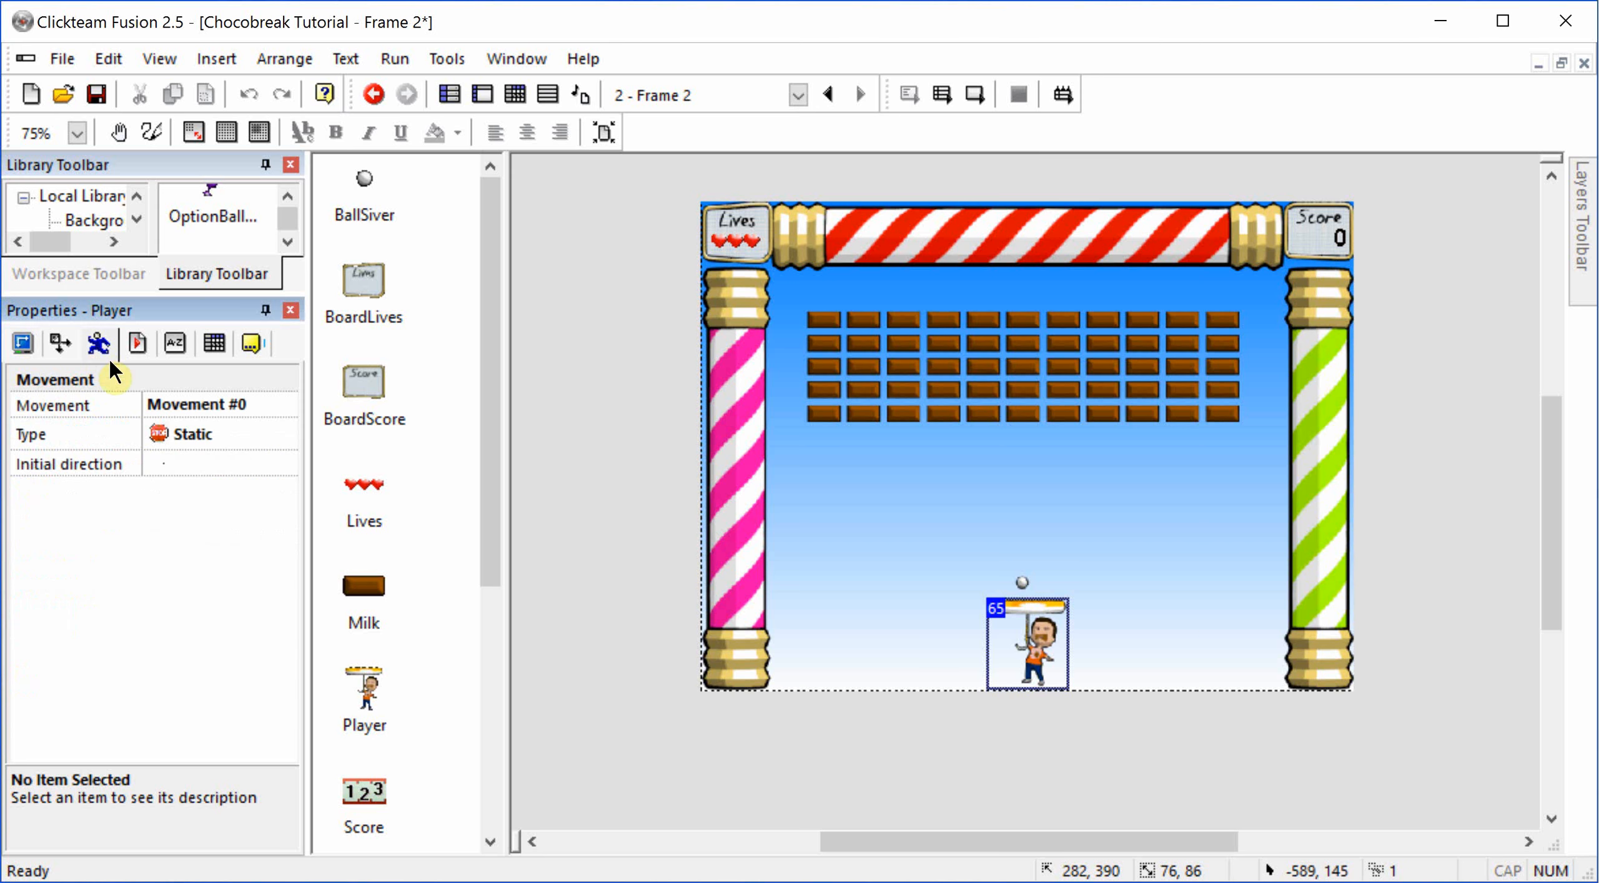
left_click(245, 406)
left_click(285, 405)
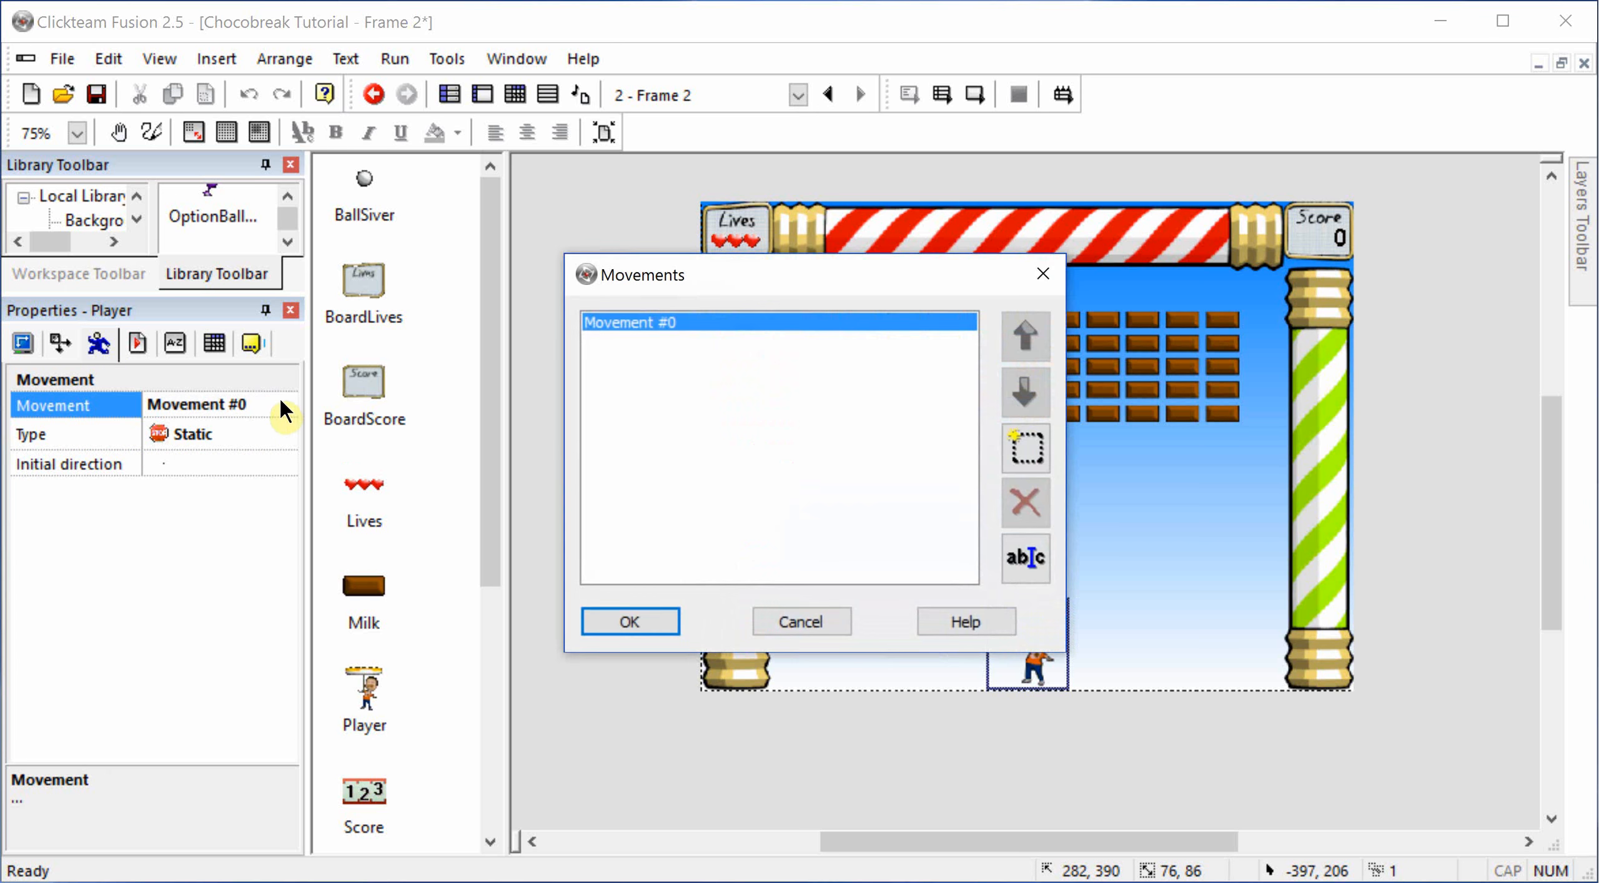
left_click(1028, 558)
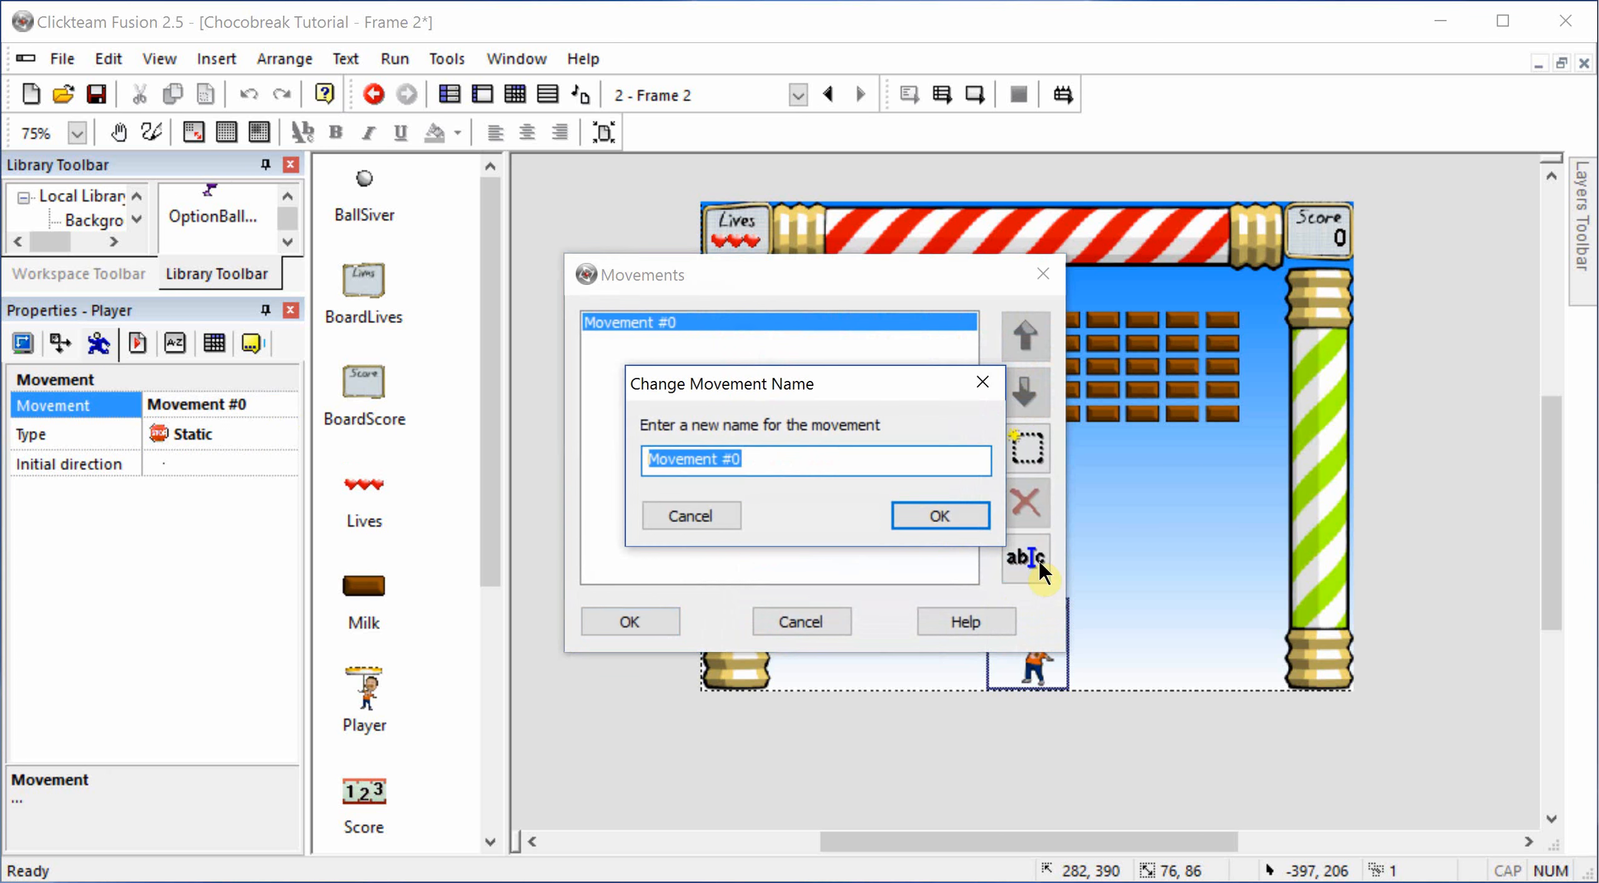
type("Play")
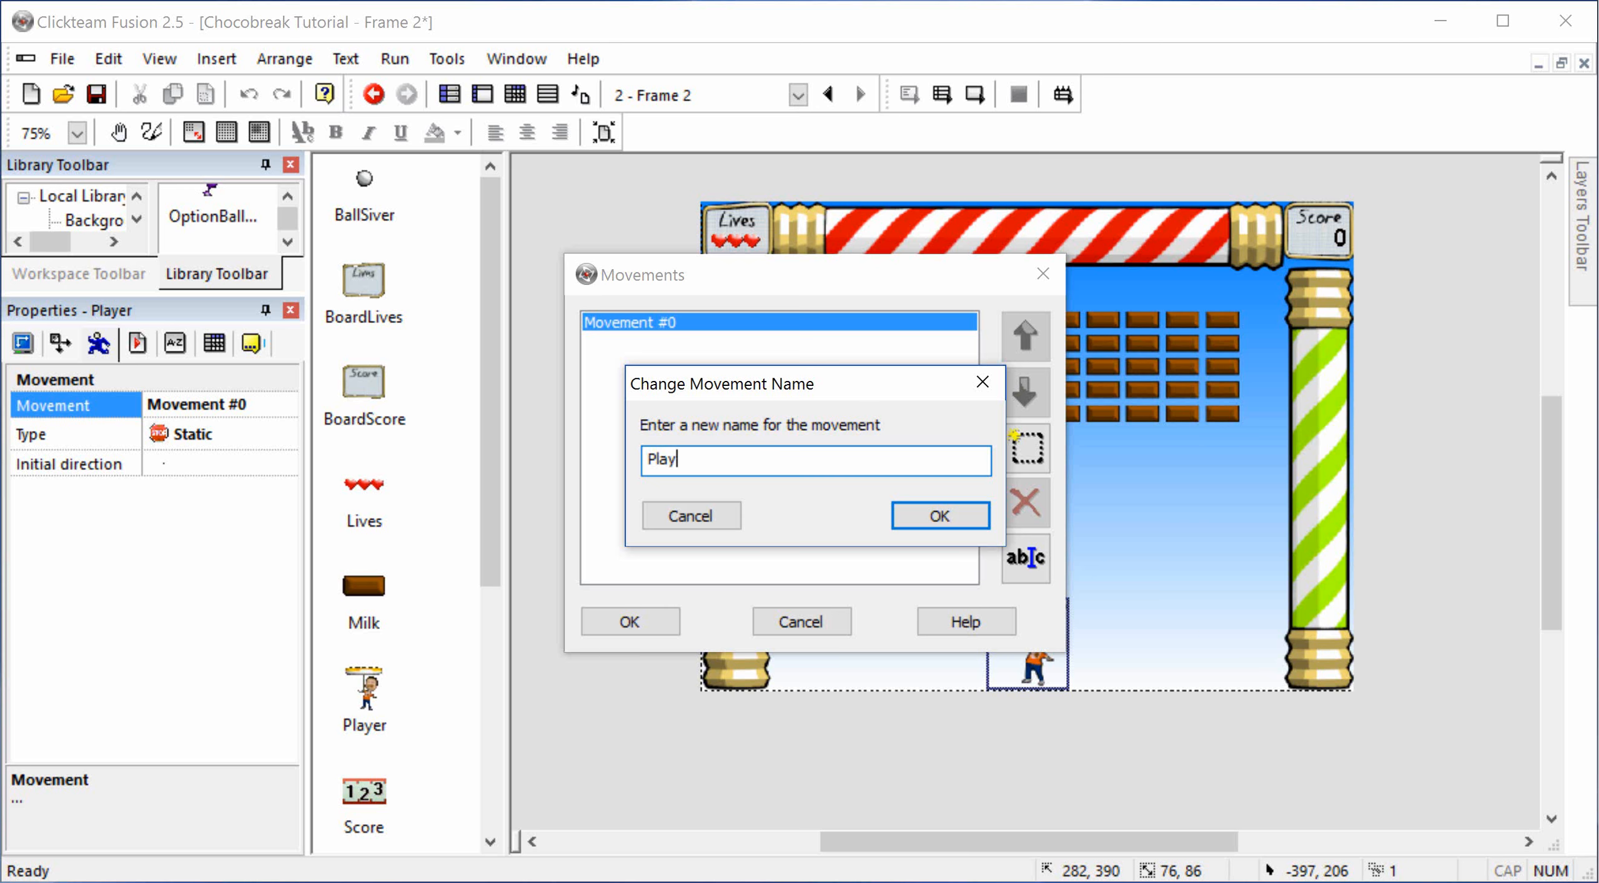
type("er")
key("Return")
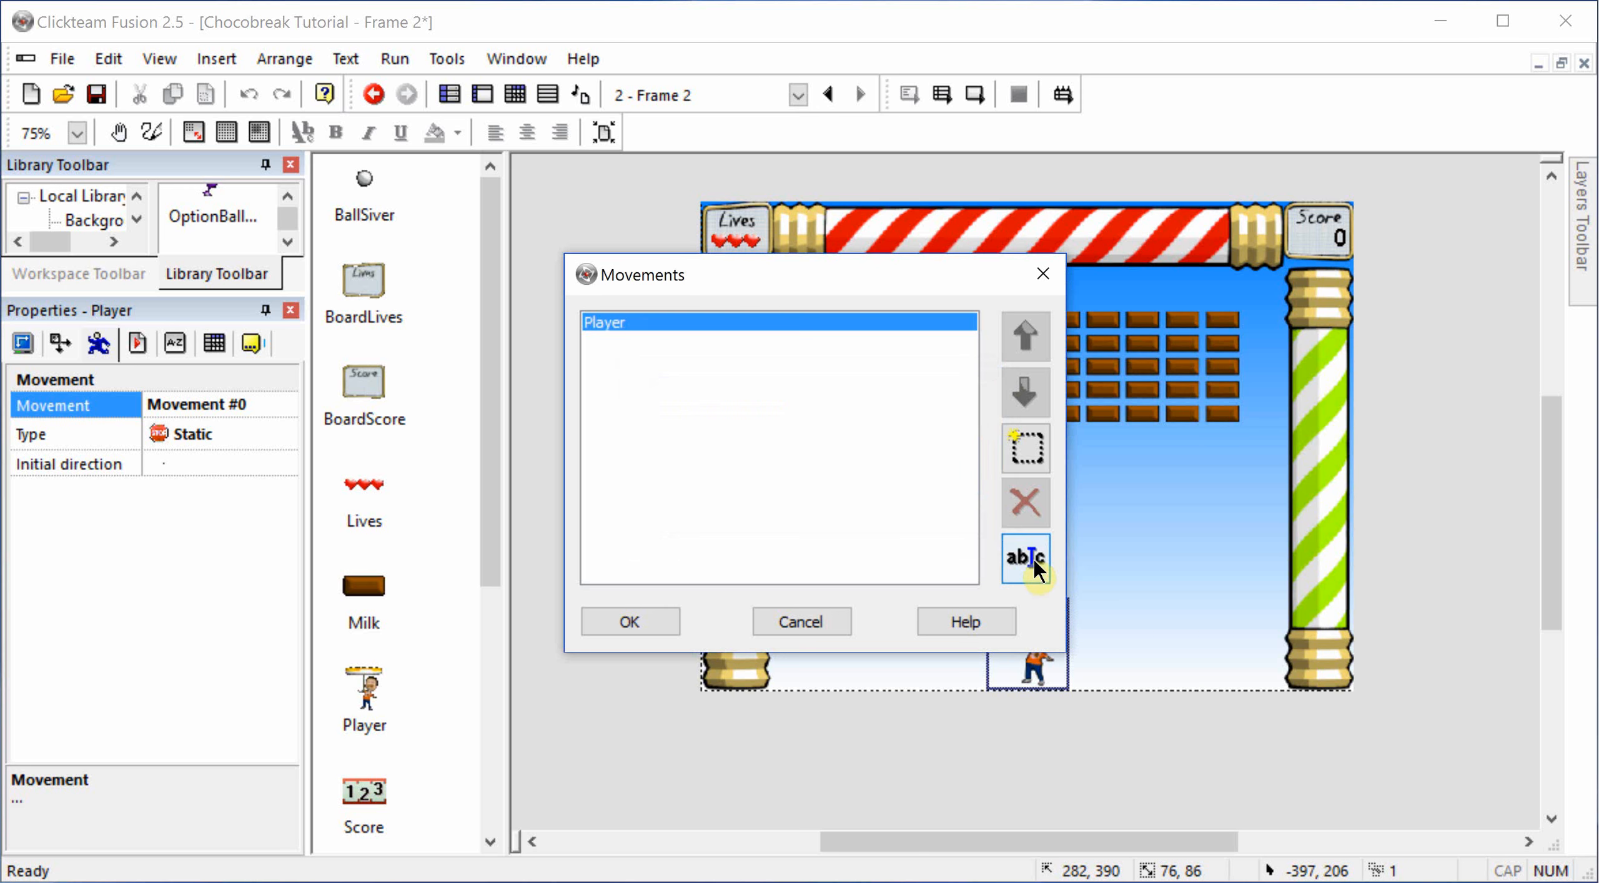
left_click(675, 636)
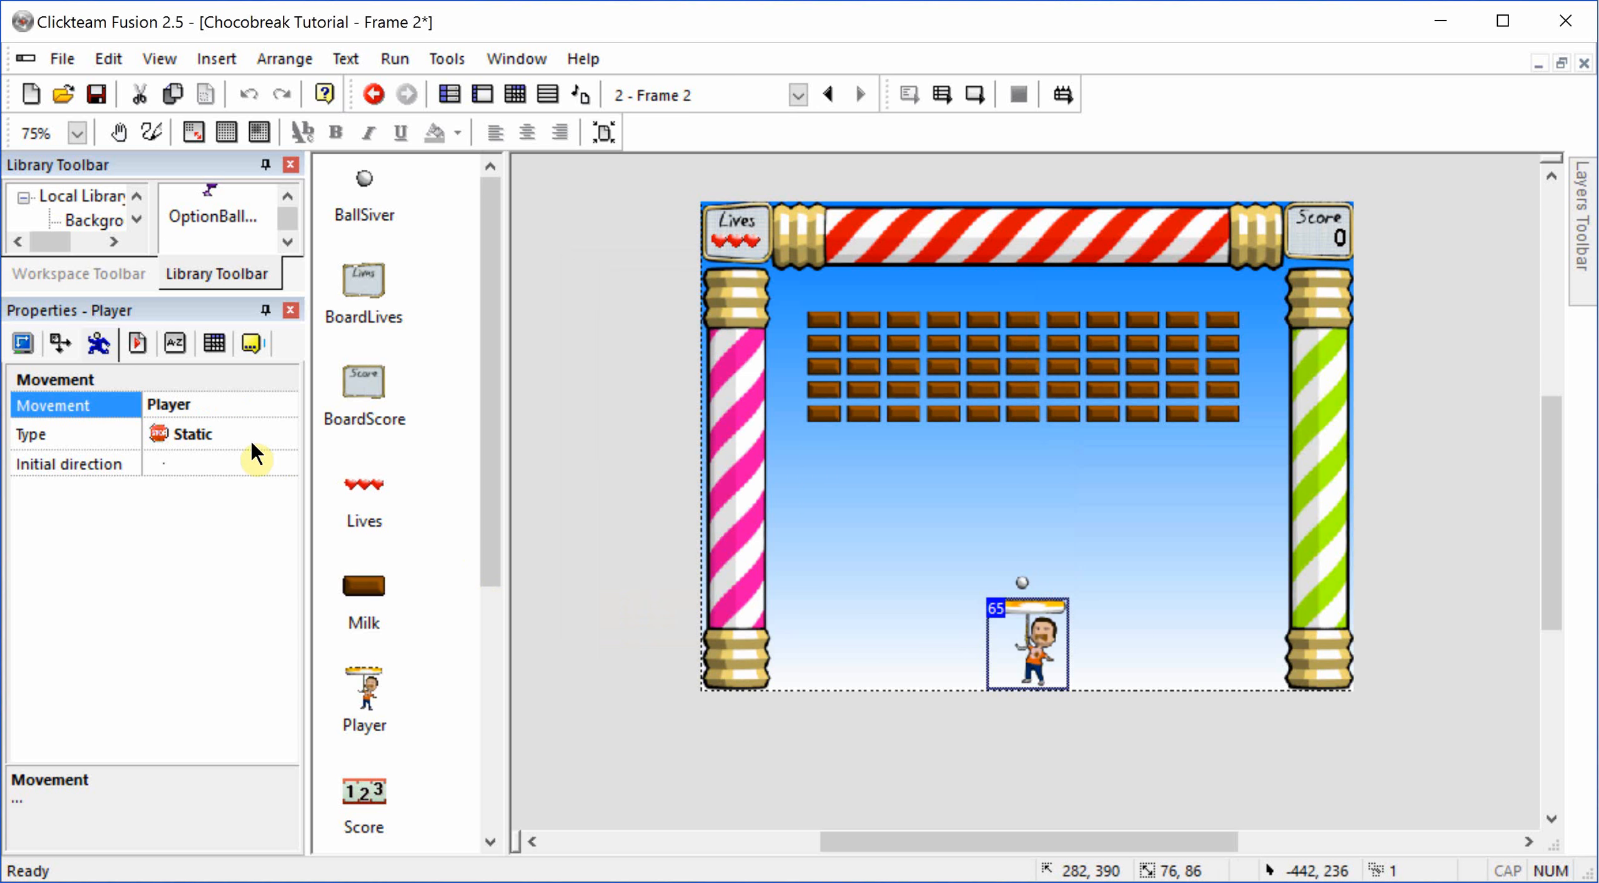
left_click(242, 437)
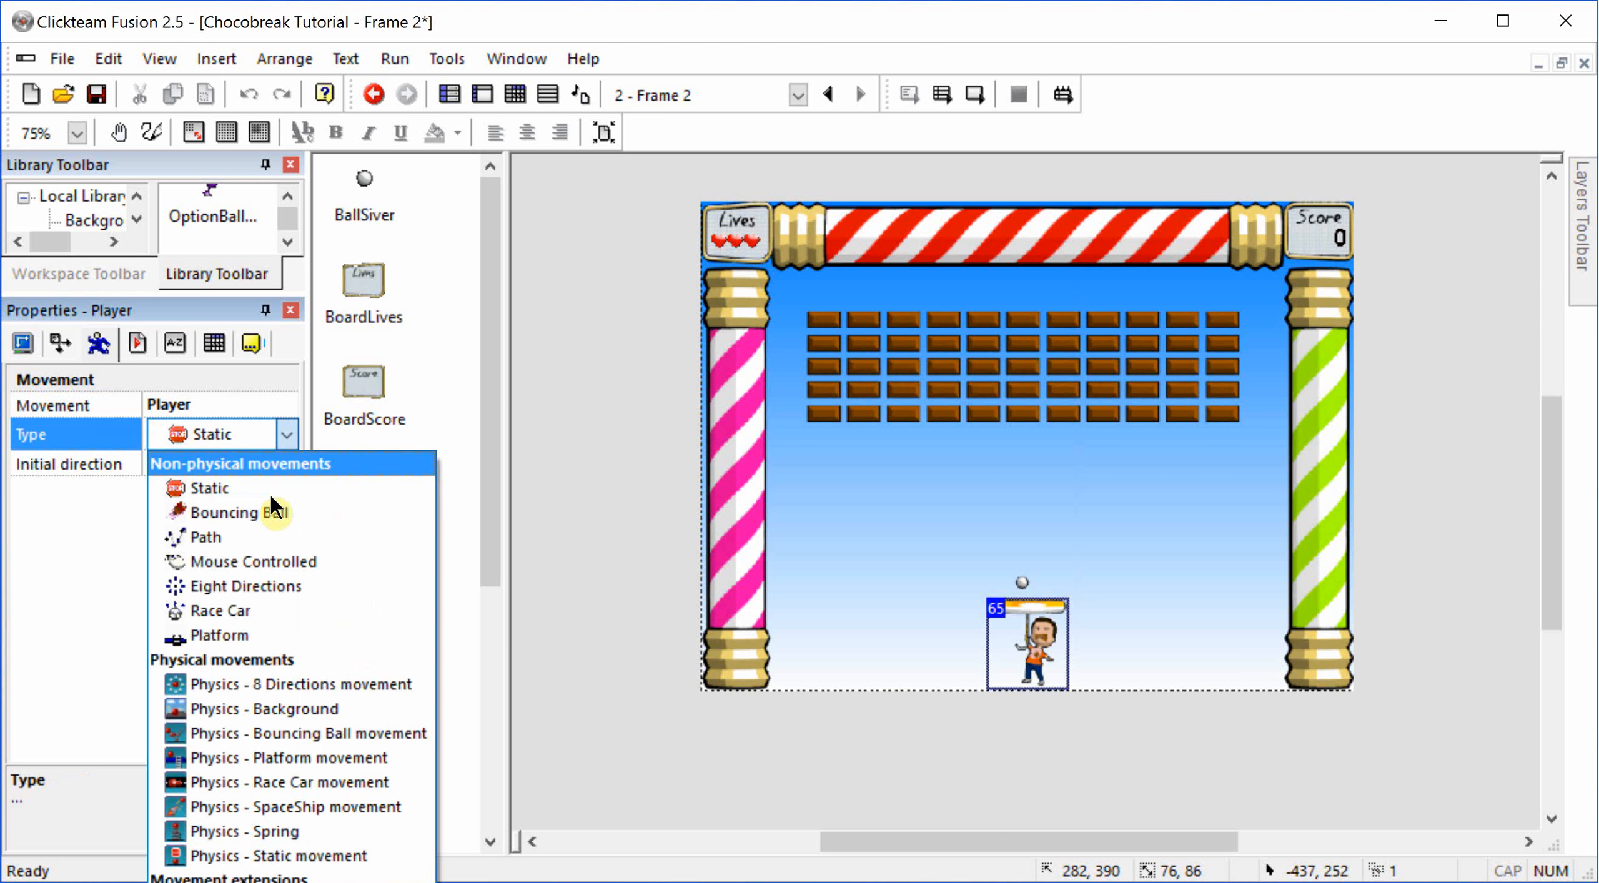
left_click(265, 587)
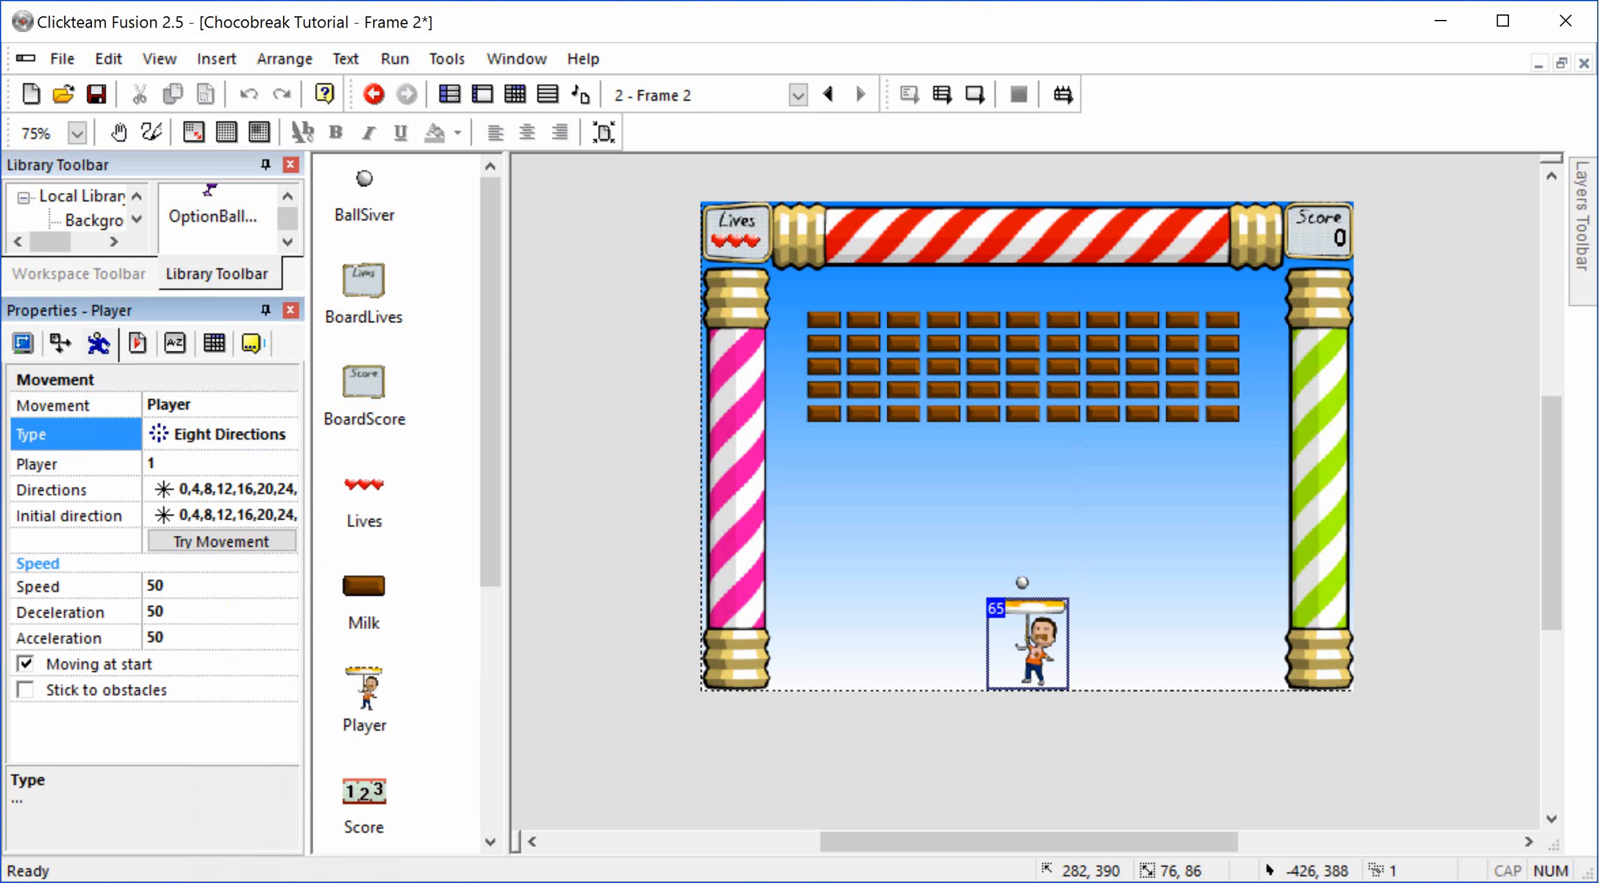
Step: Clear the Player object's eight movement directions and enable only straight left and straight right
left_click(228, 492)
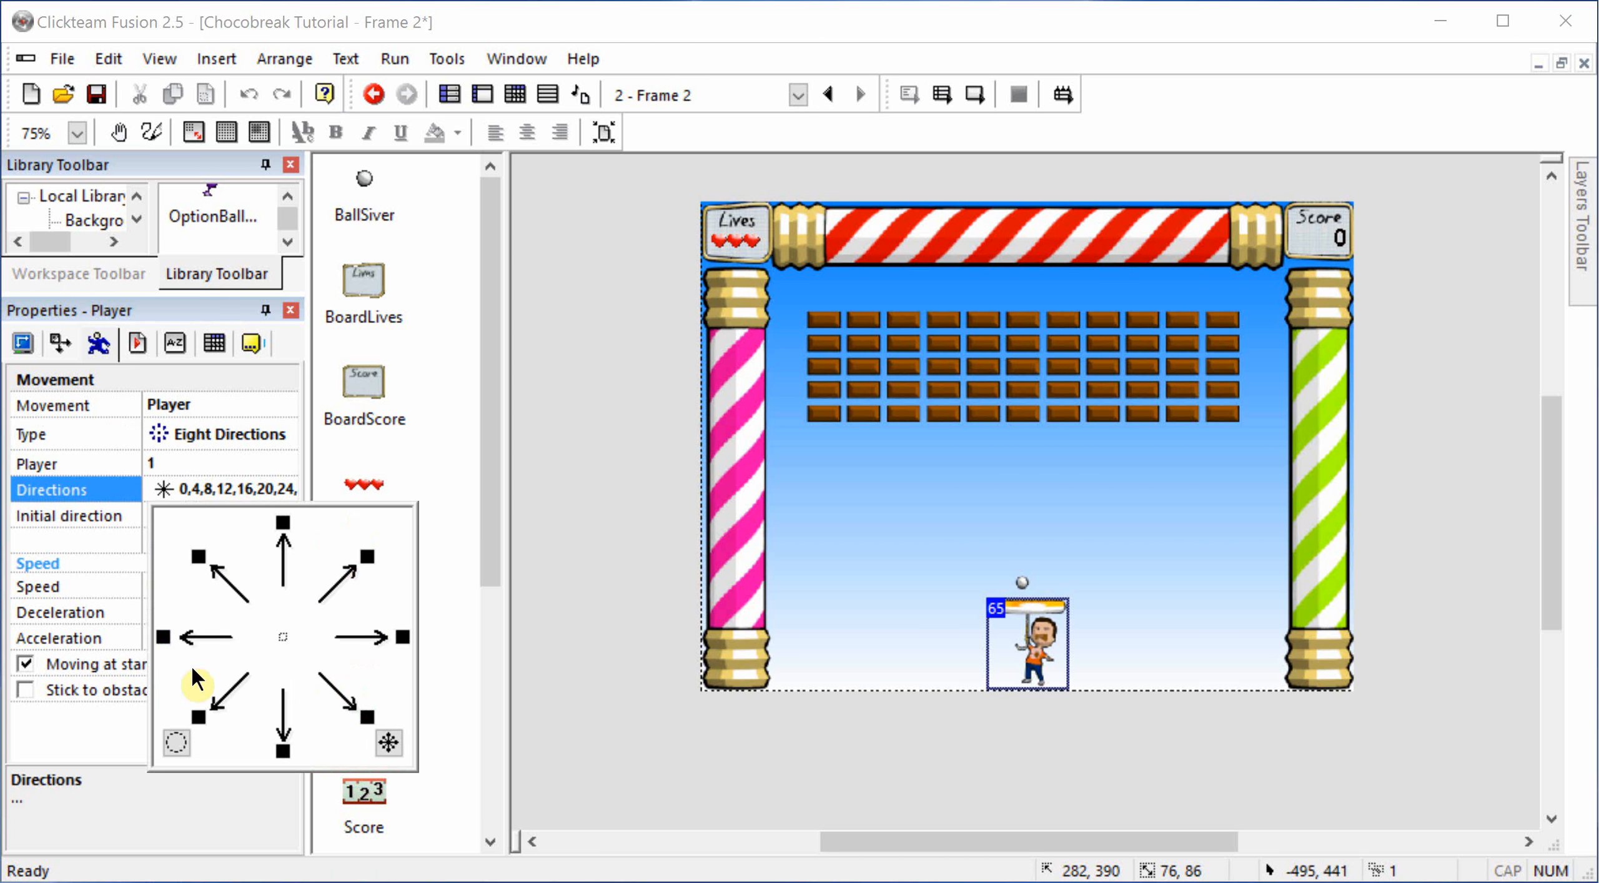
left_click(180, 743)
left_click(164, 637)
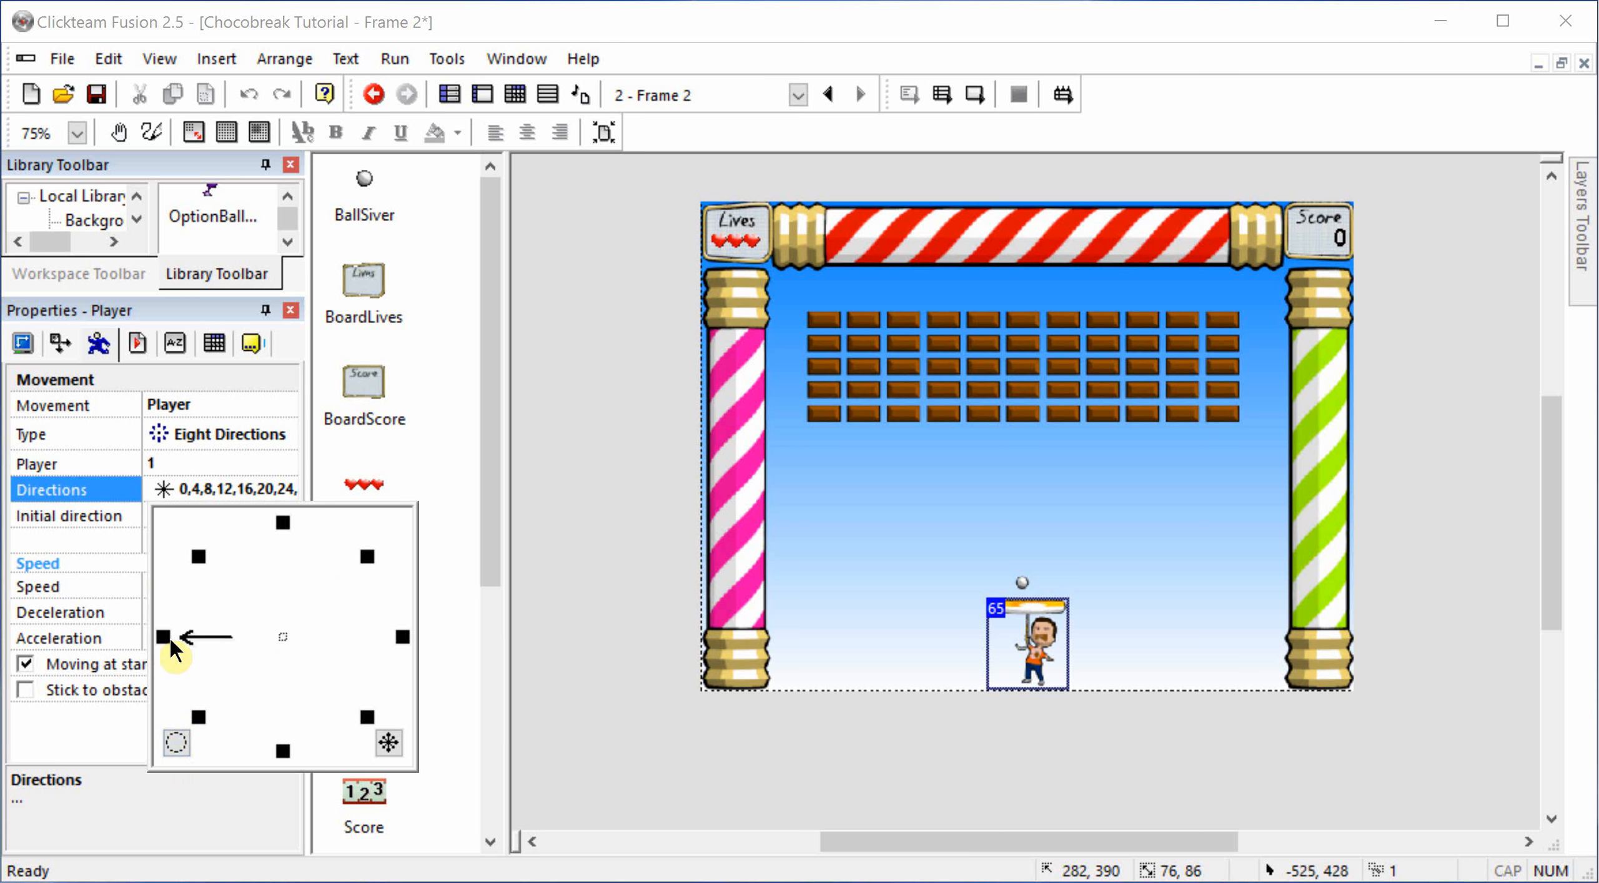
left_click(403, 637)
left_click(623, 631)
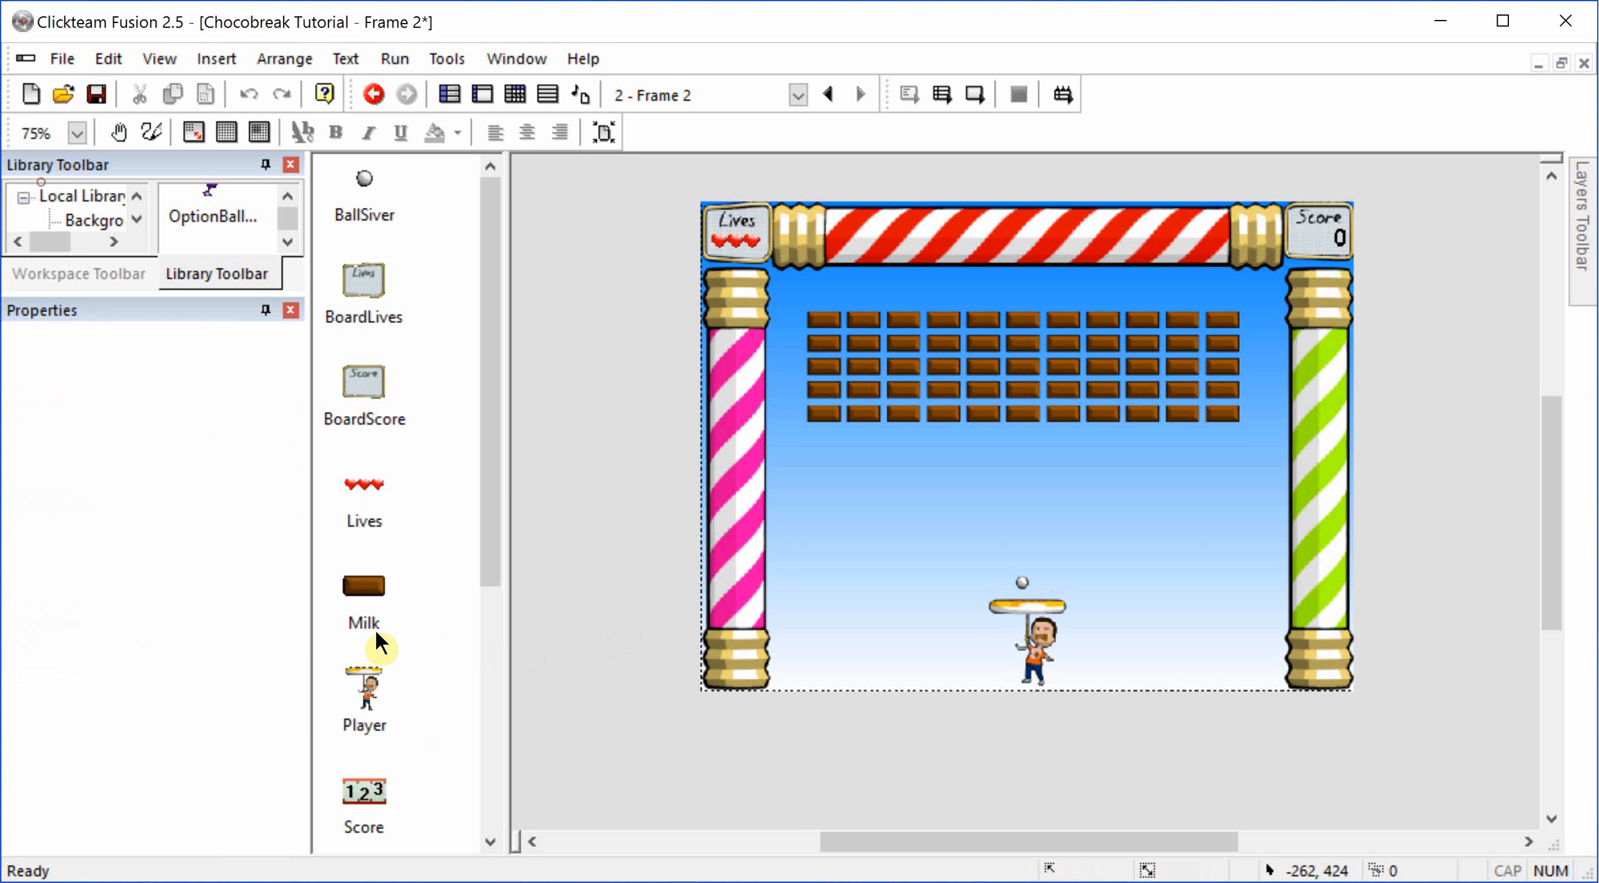
Step: Reselect the Player object and set its Eight Directions movement speed to 45
left_click(1040, 668)
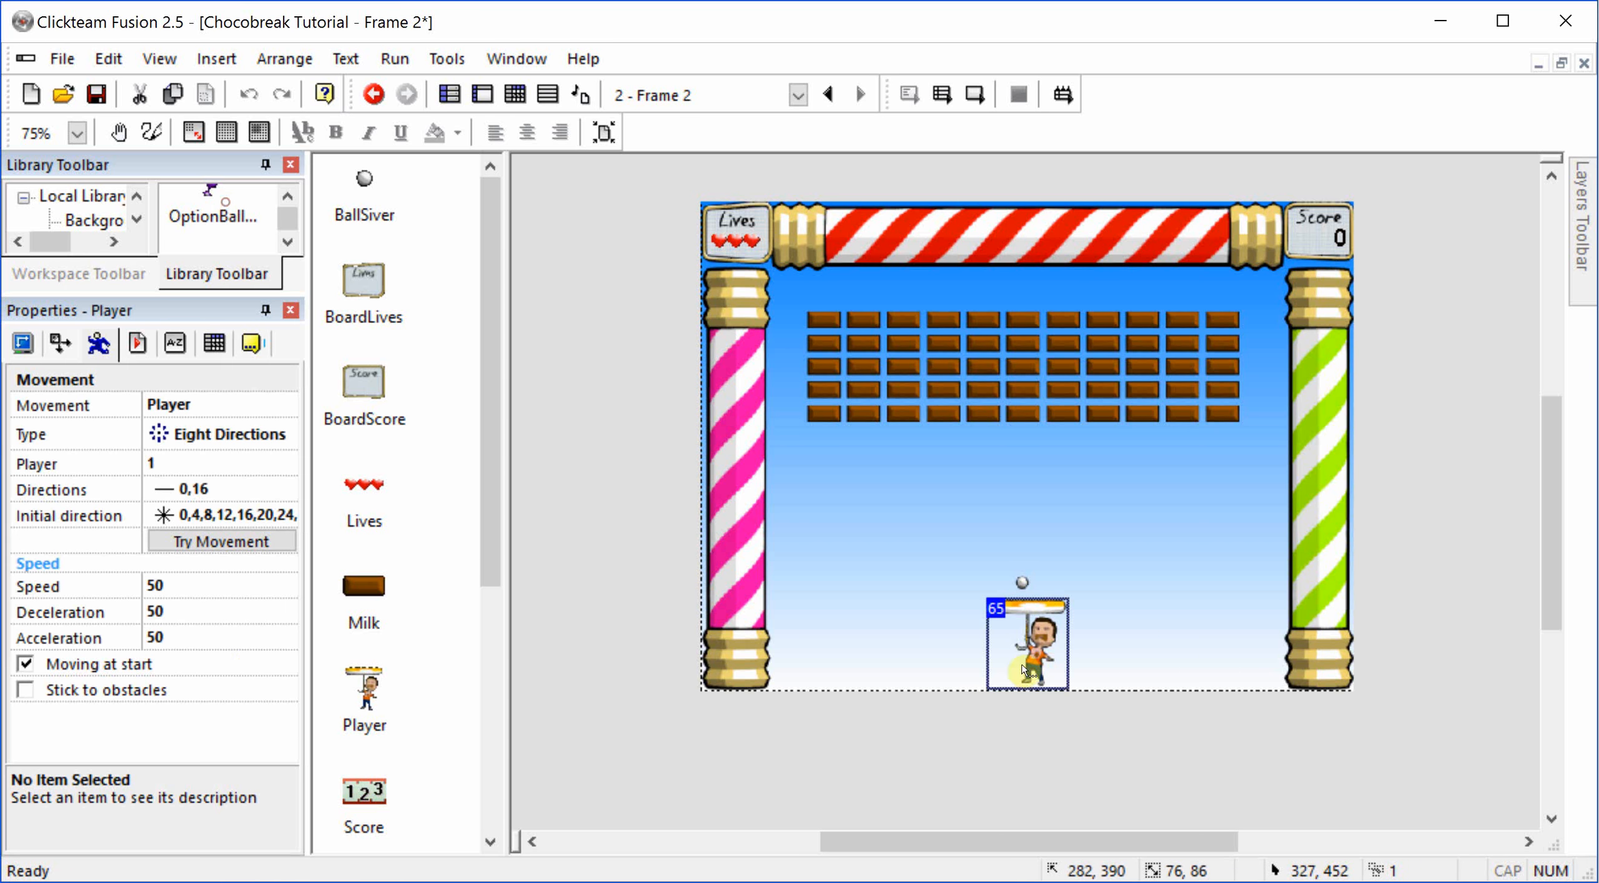
left_click(181, 584)
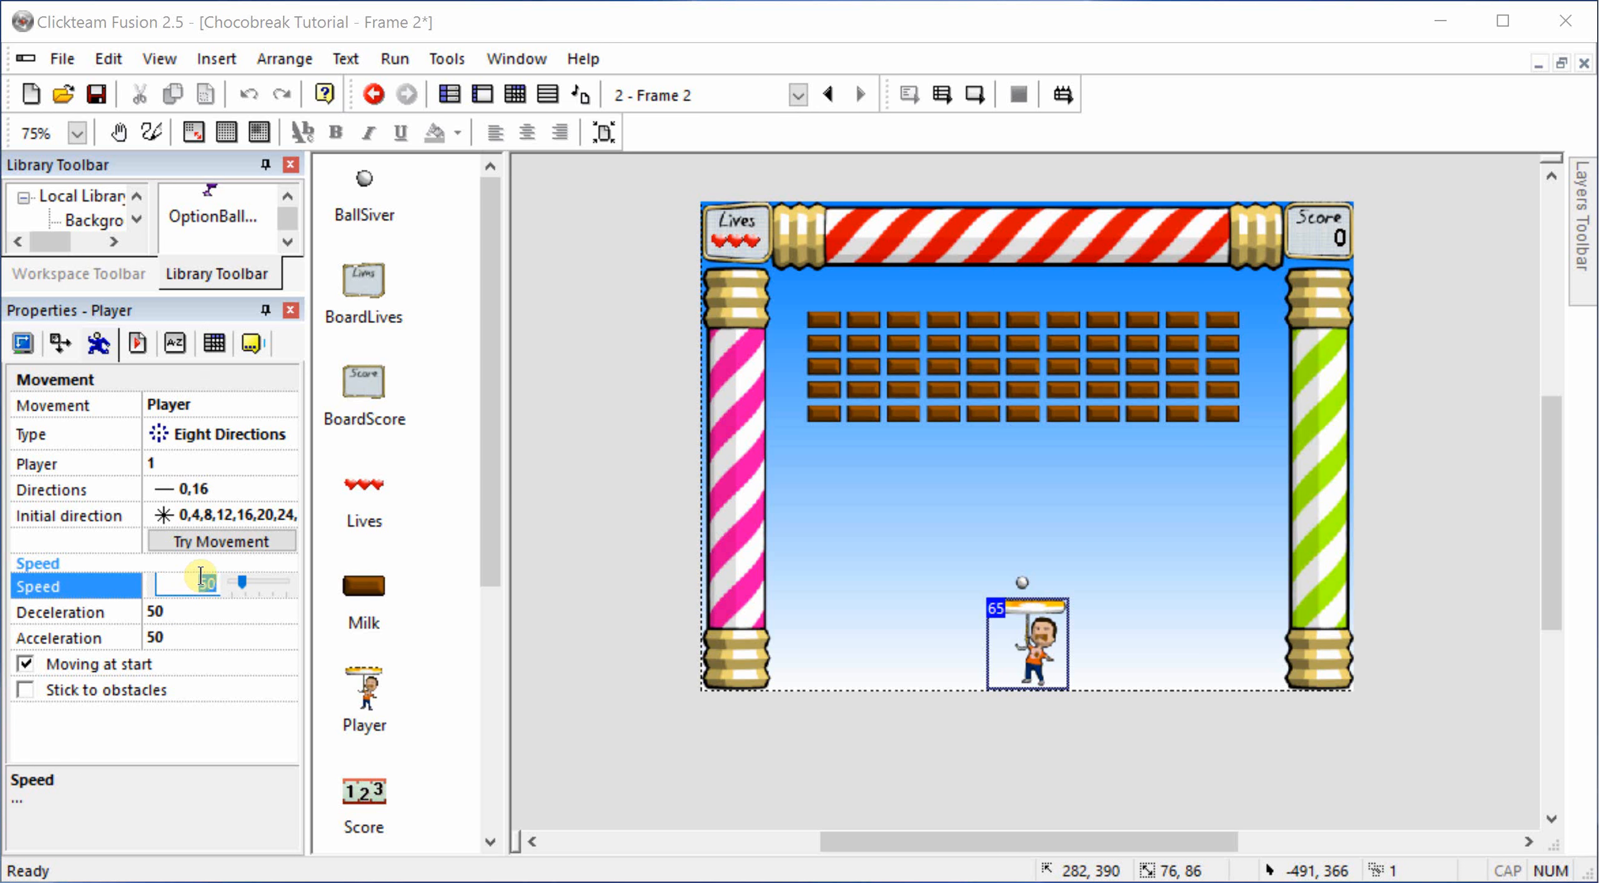
type("45")
left_click(609, 768)
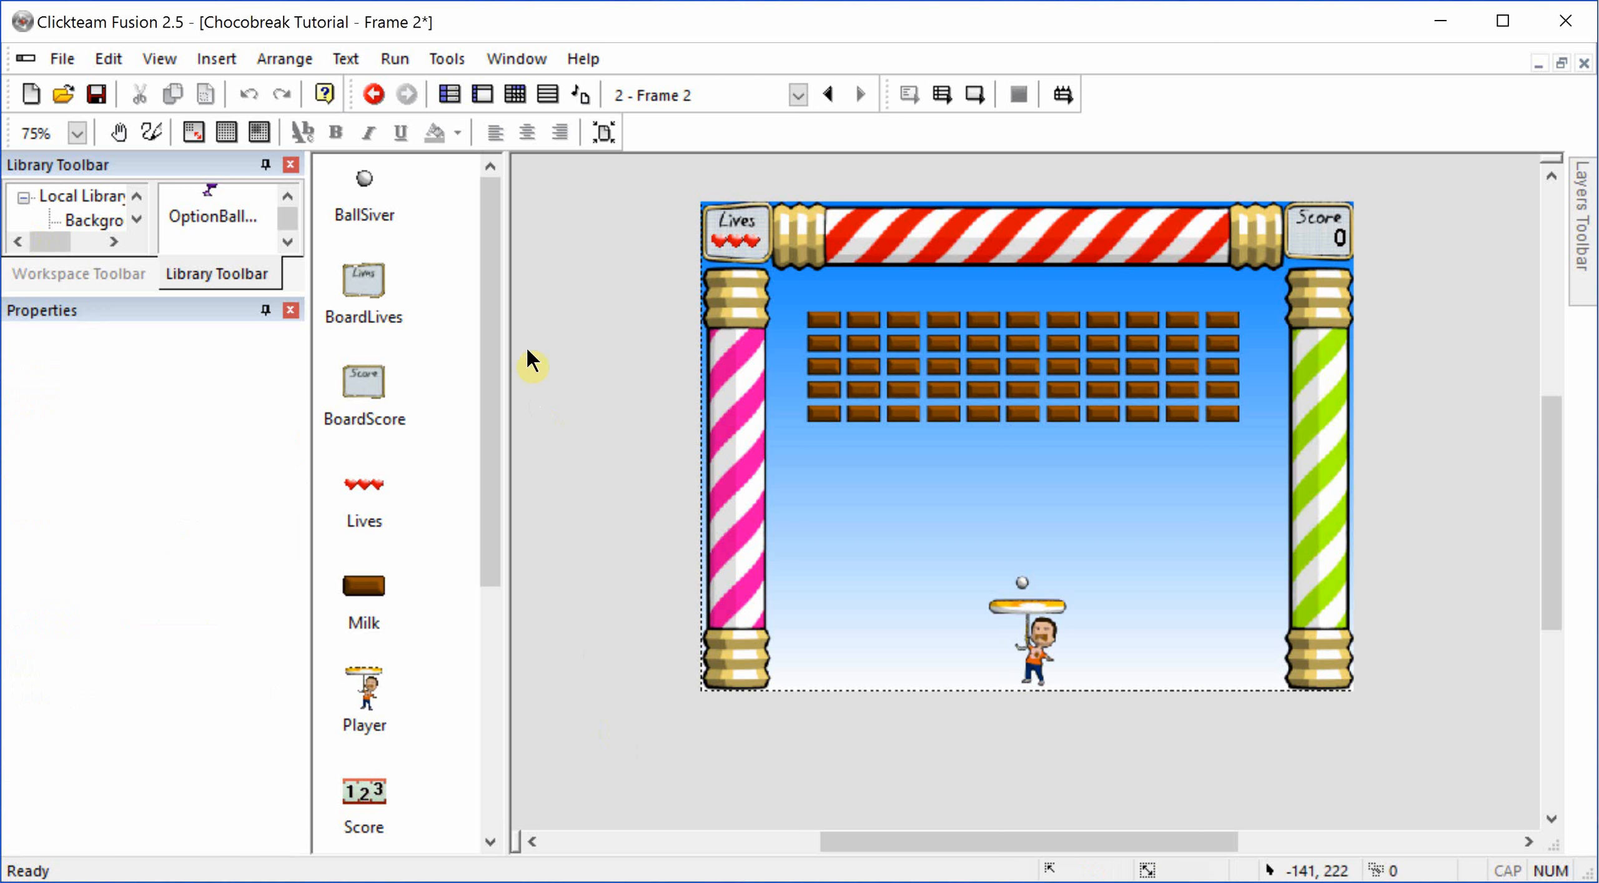
Step: In Frame 2's Event Editor, add a Bounce movement action for the silver ball to its collision event with SugarVertical2
left_click(517, 95)
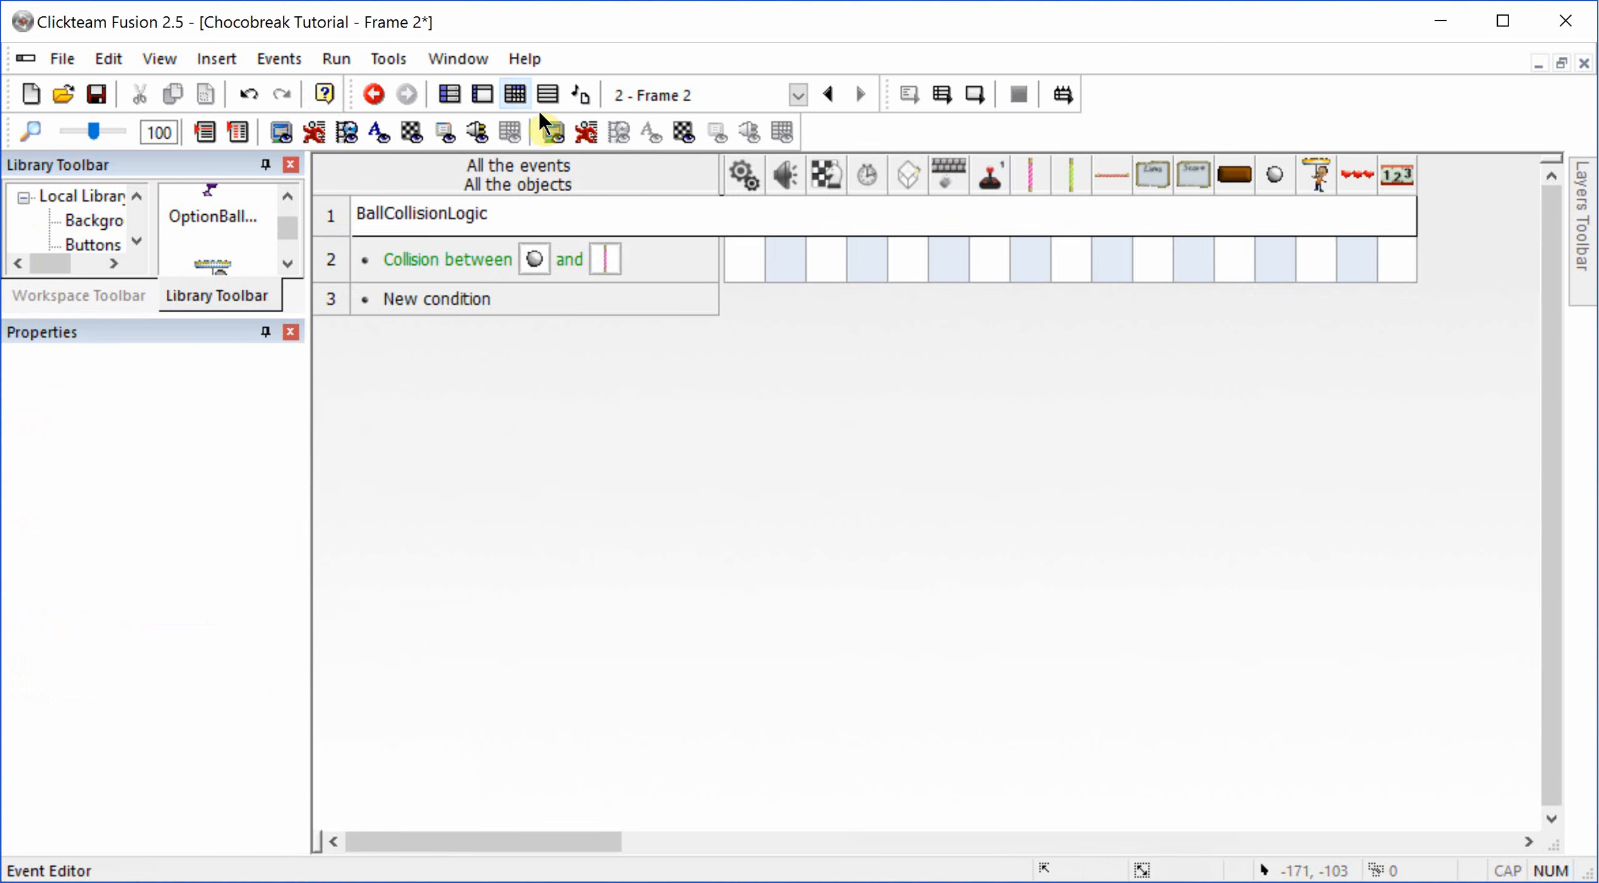
right_click(1282, 264)
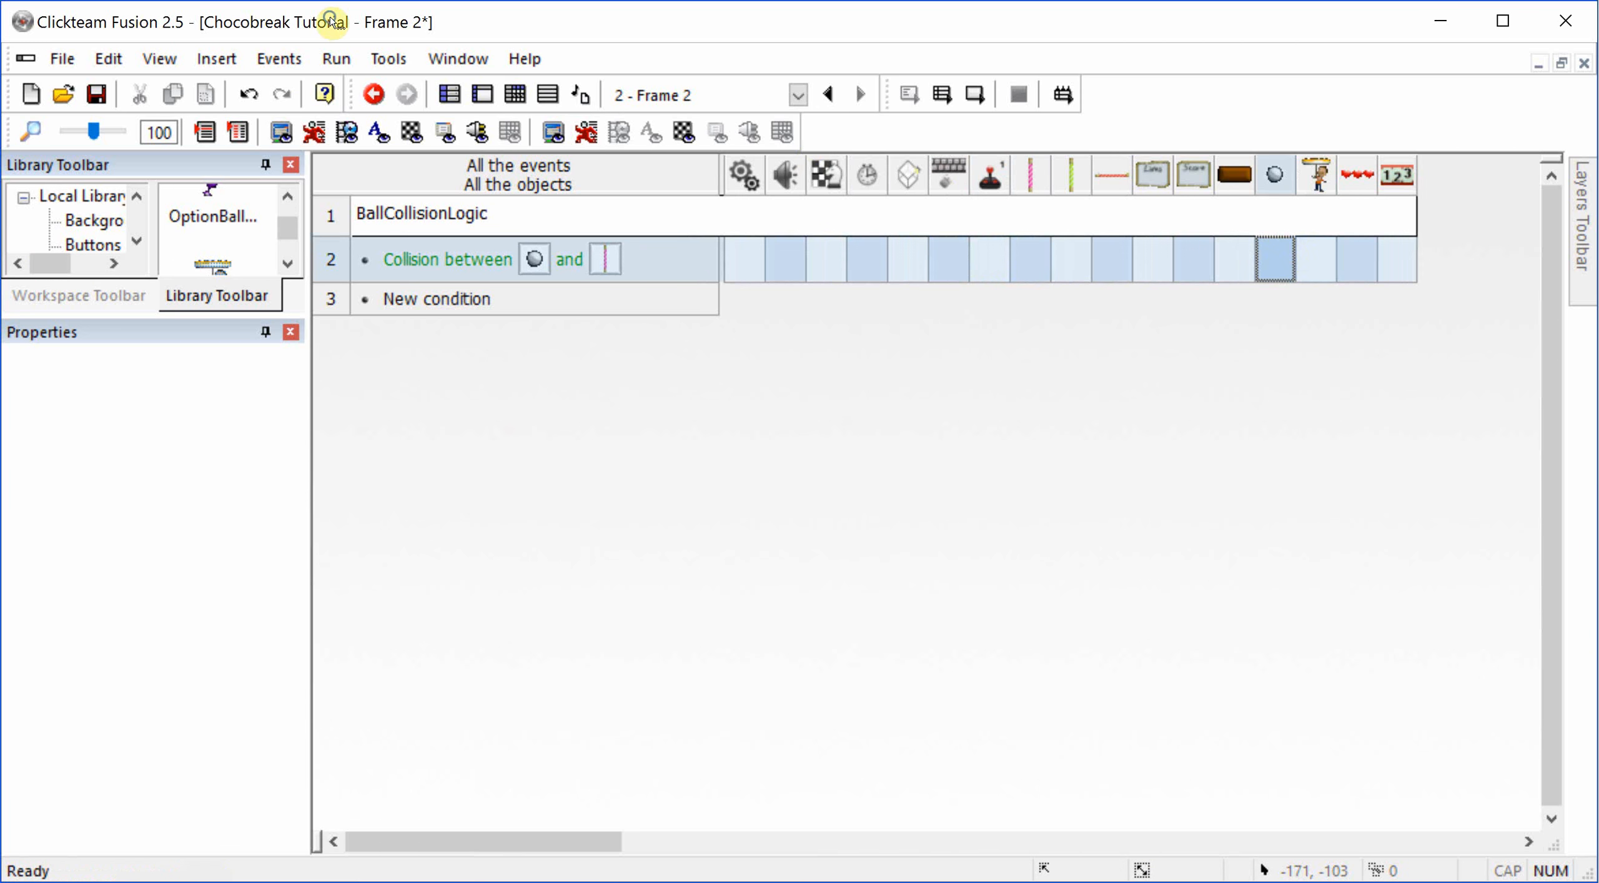
mouse_move(1518, 294)
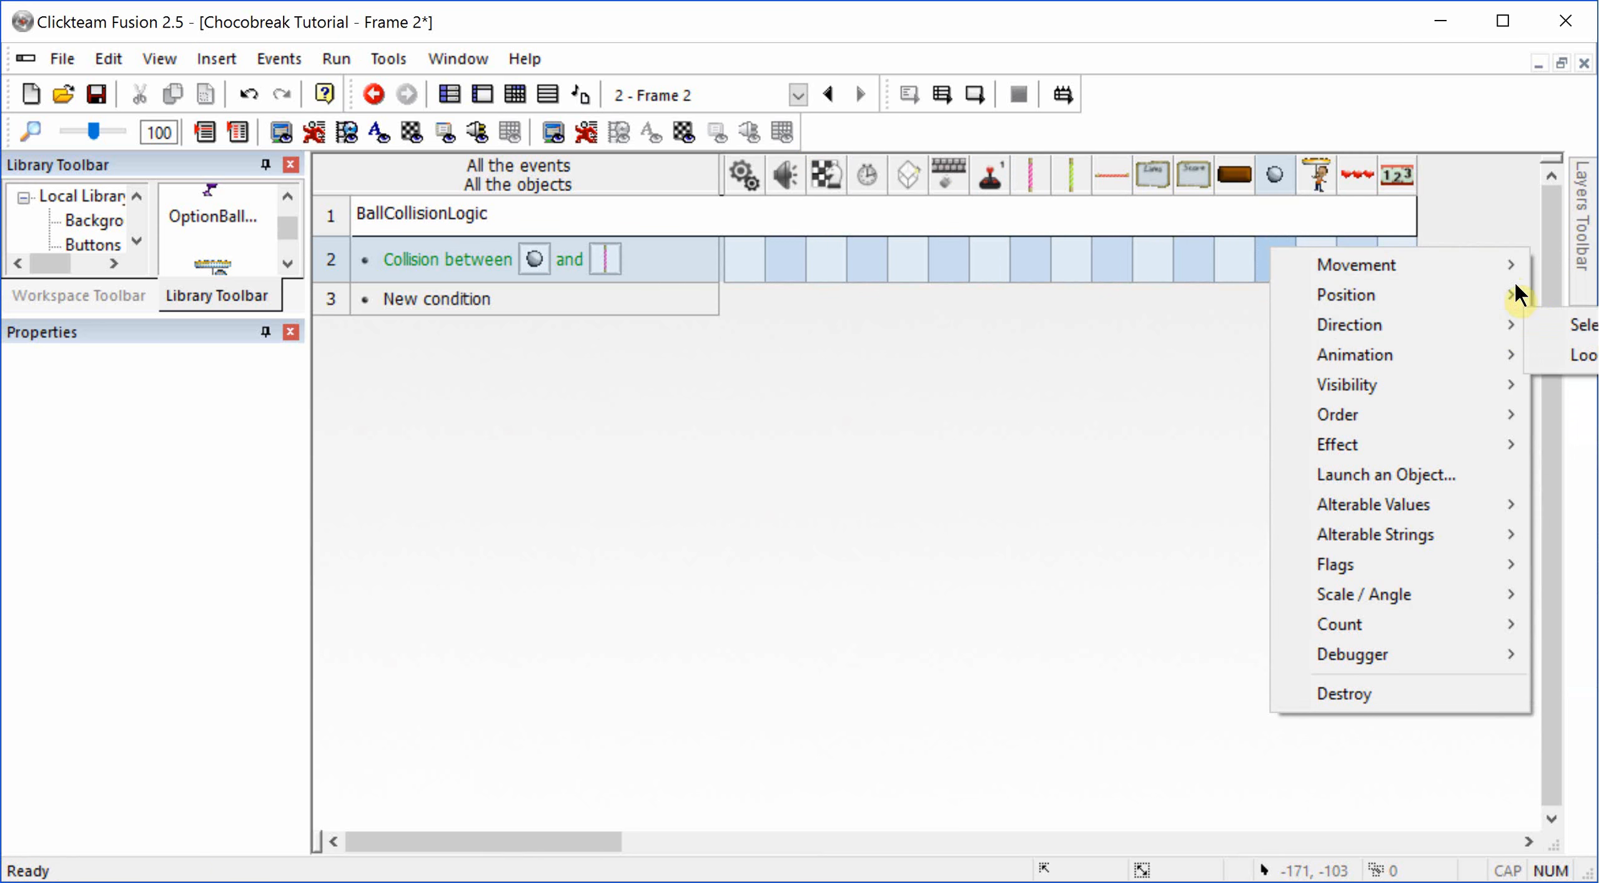
mouse_move(1506, 267)
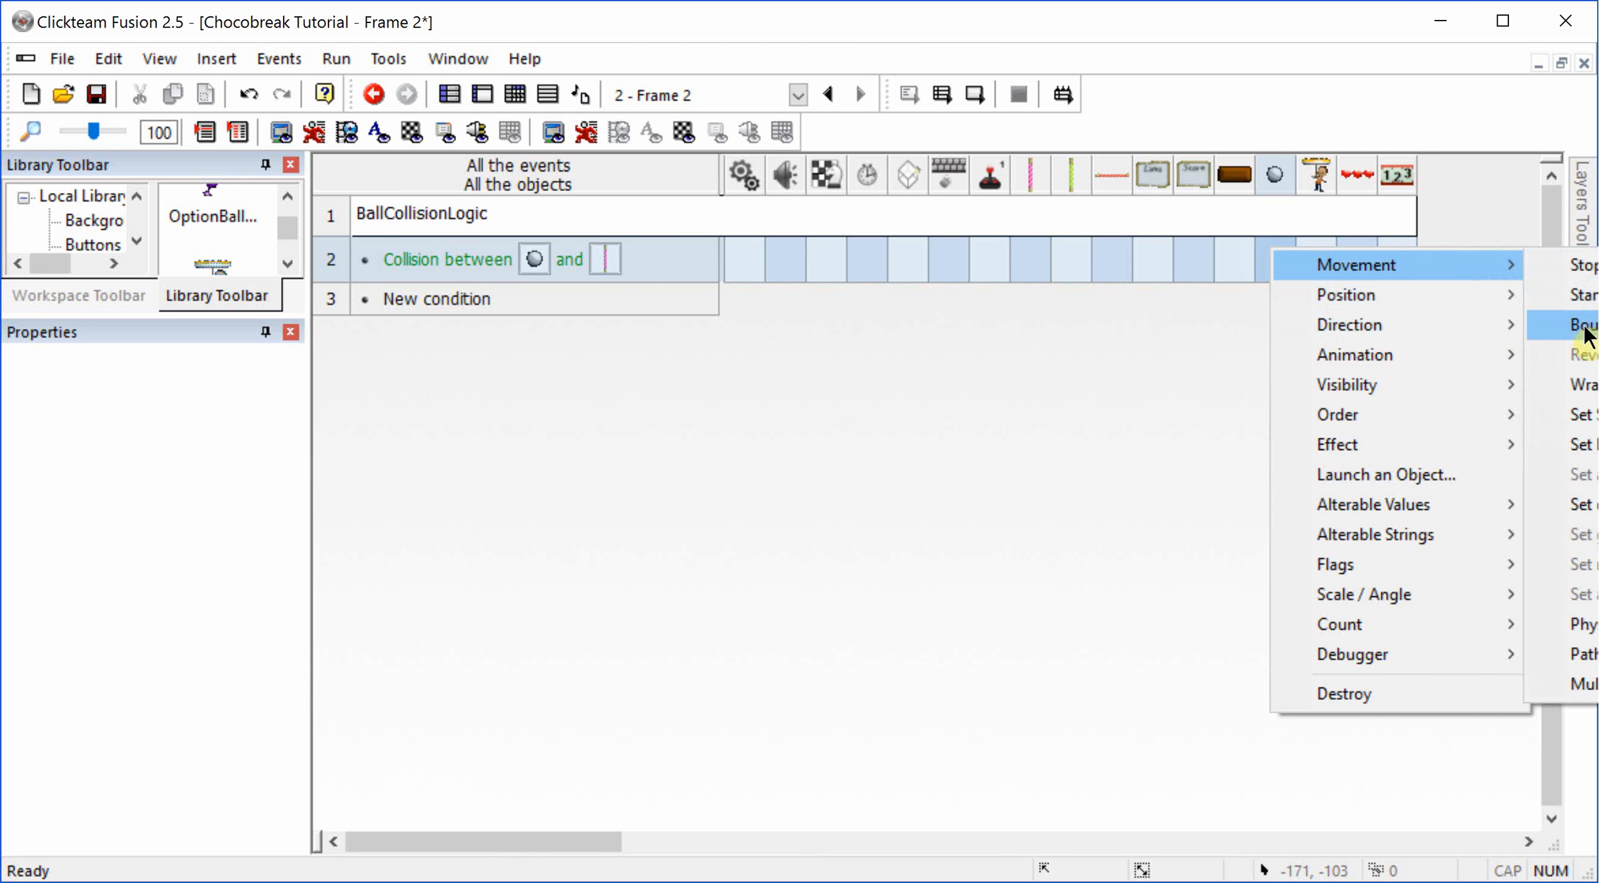
left_click(1587, 326)
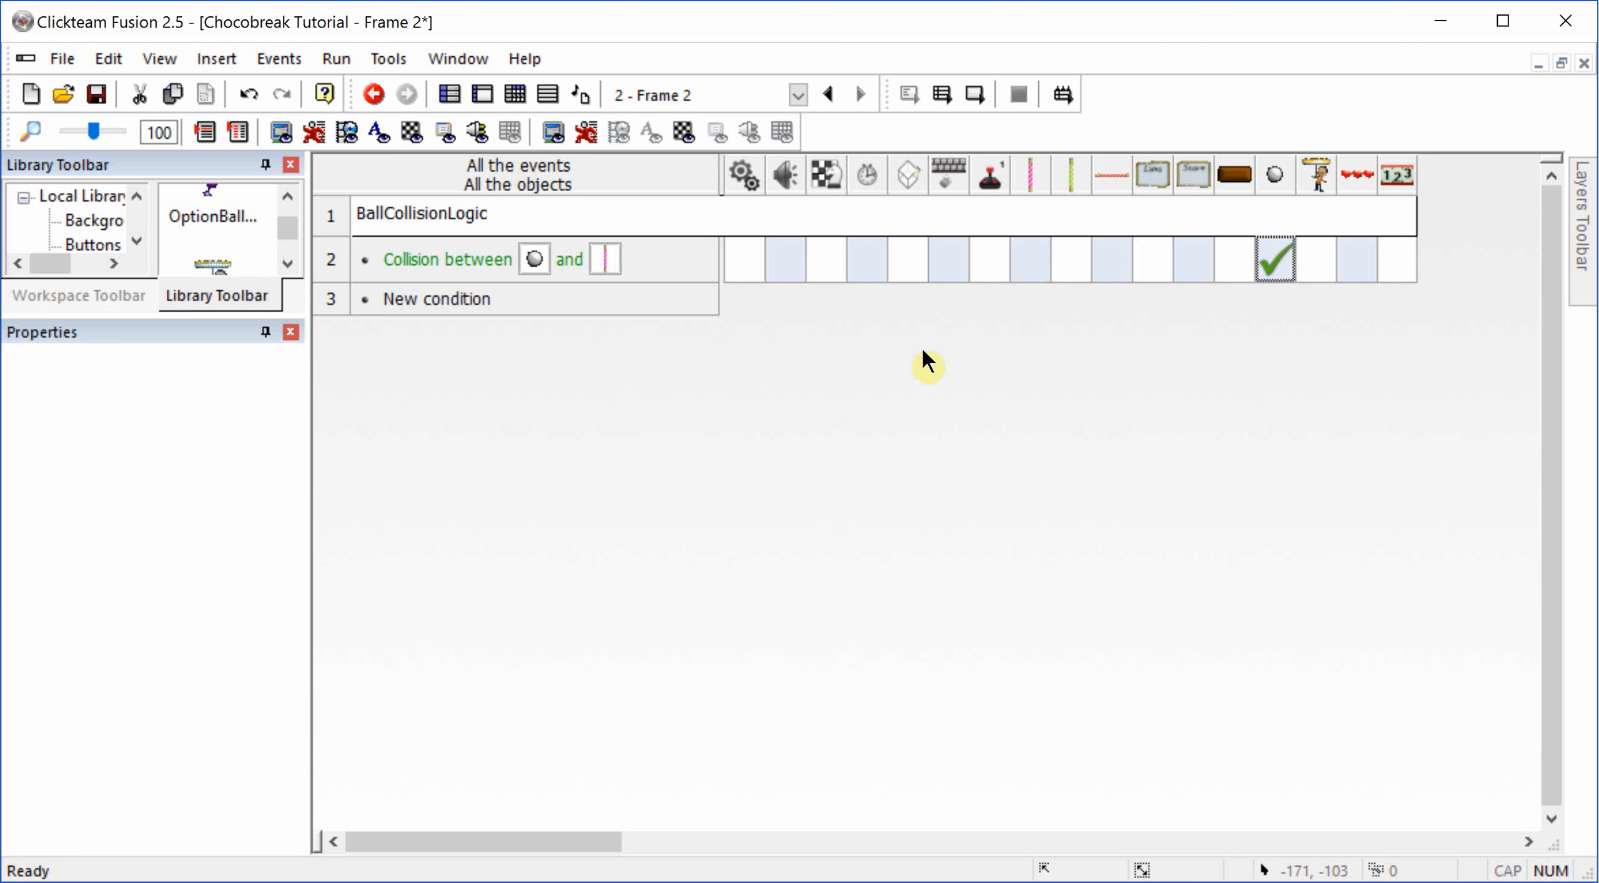
Step: Copy the silver ball and SugarVertical2 collision event and paste two duplicates of it with the bounce action
left_click(335, 260)
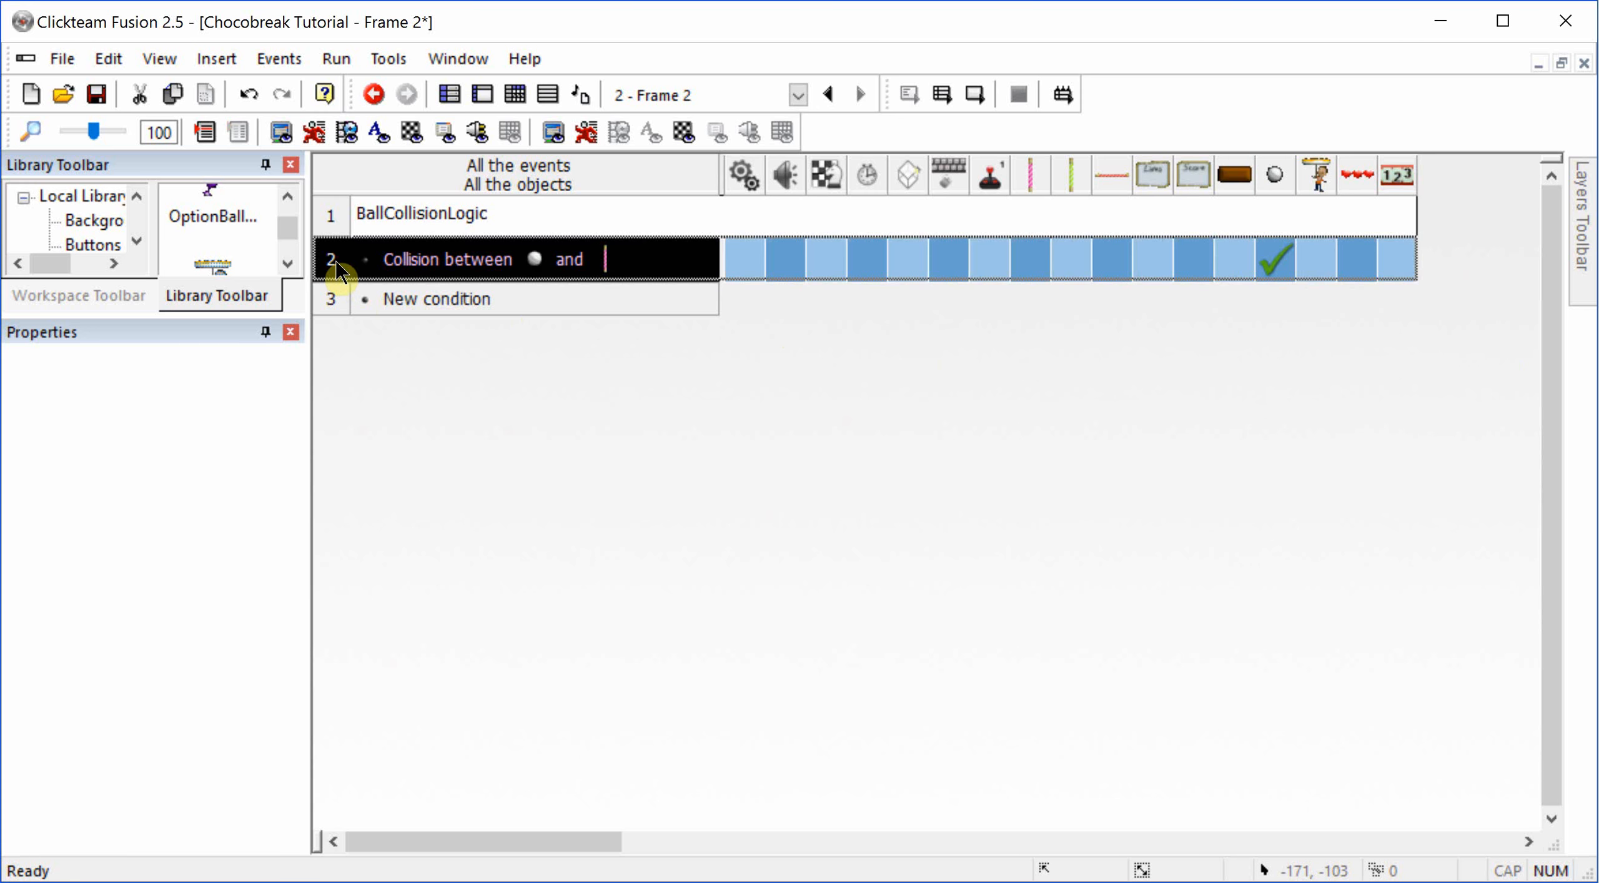
key("ctrl+c")
key("ctrl+v")
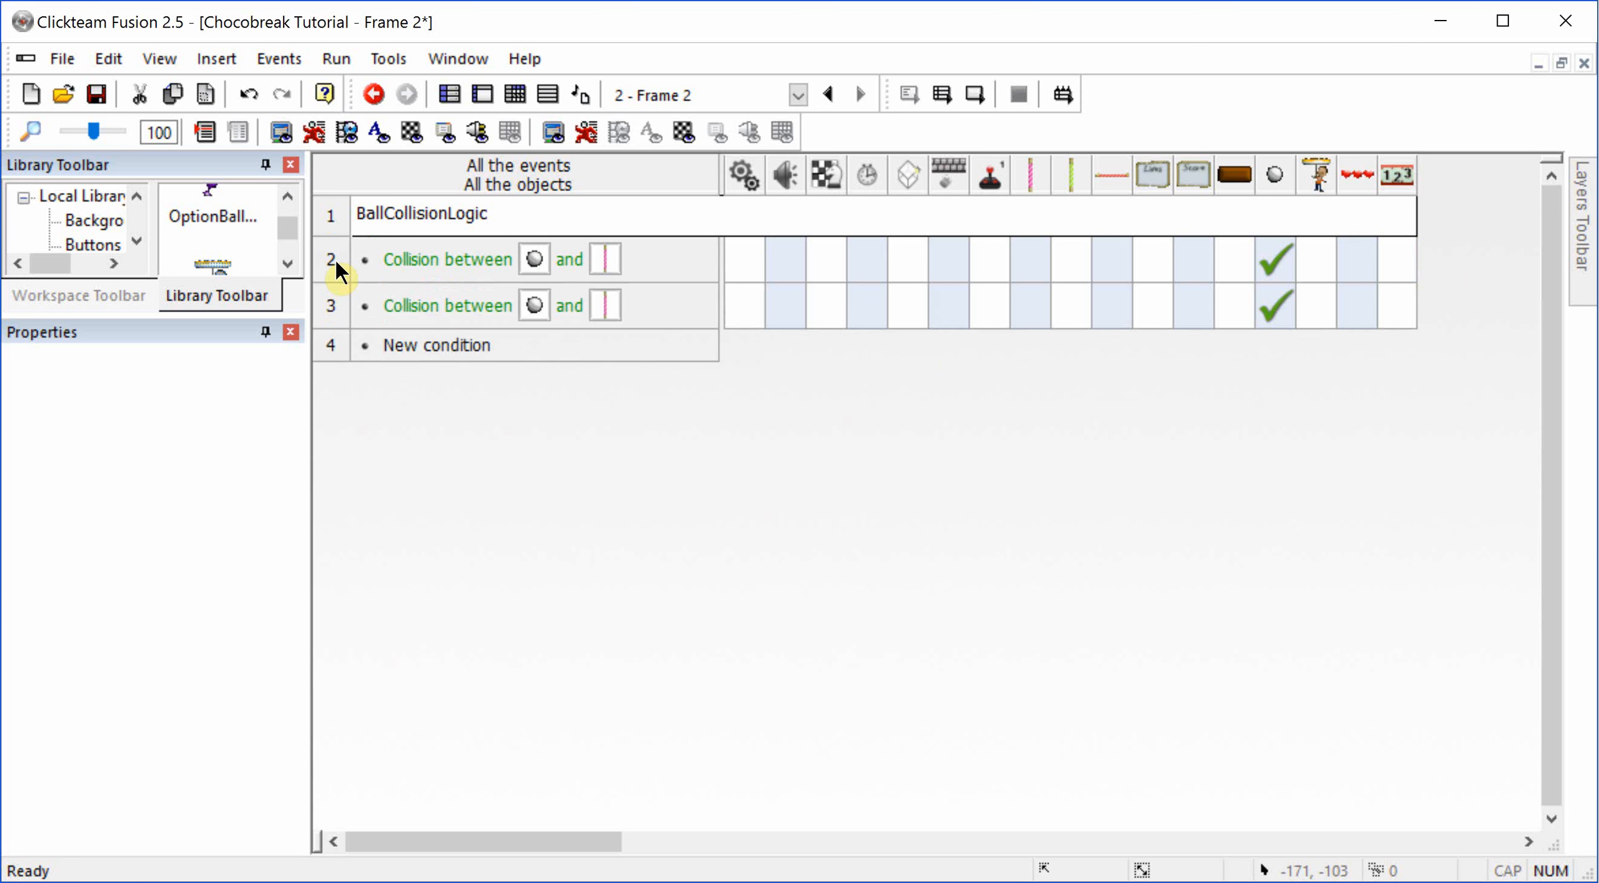
key("ctrl+v")
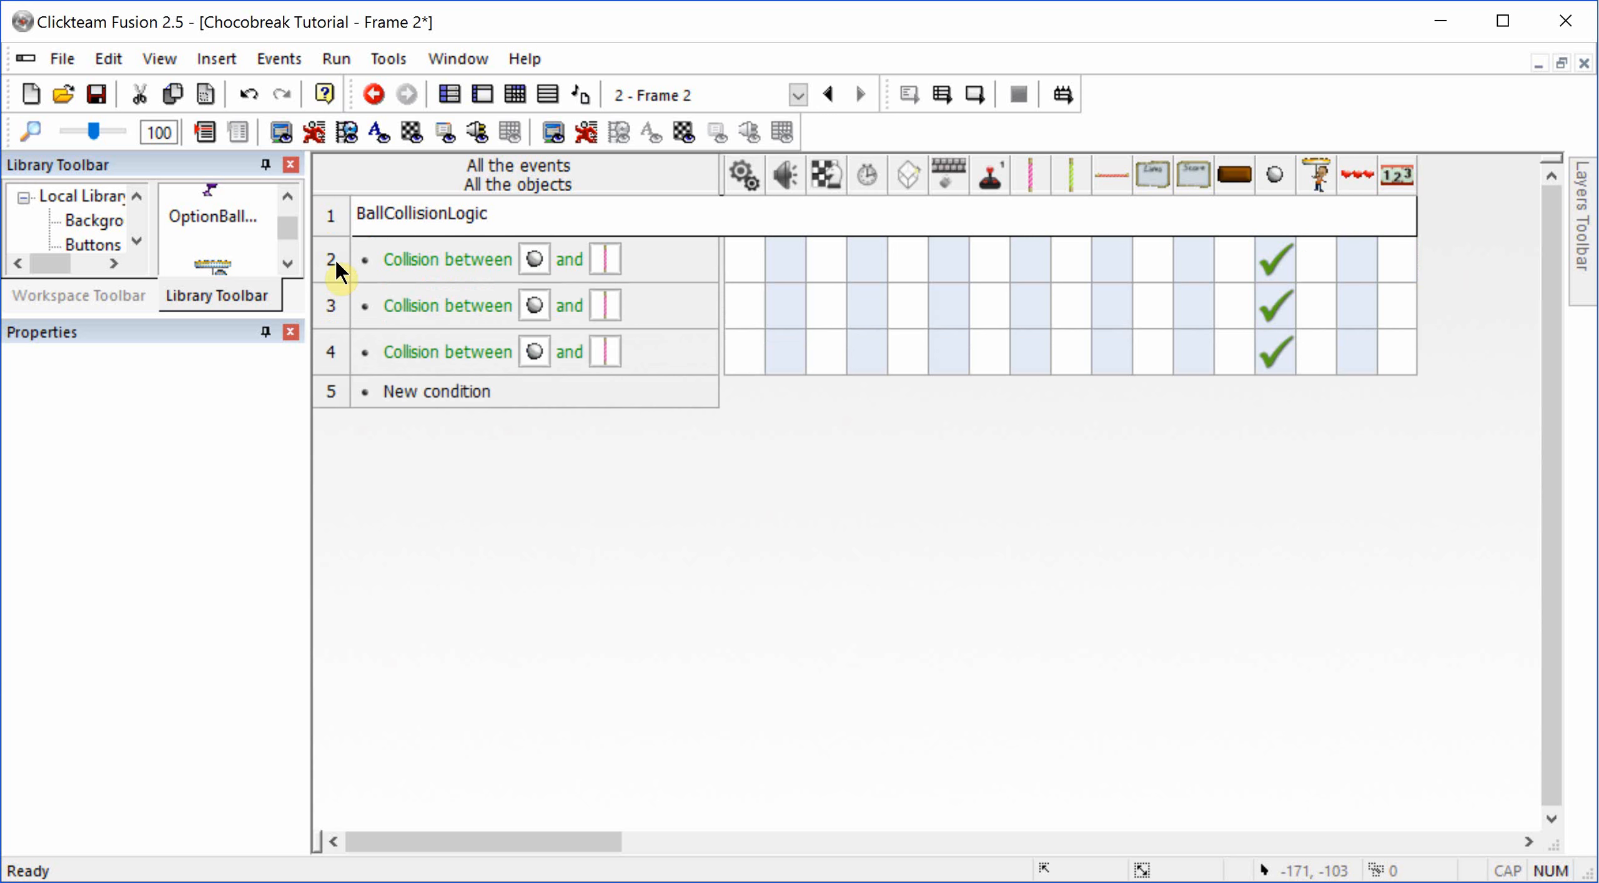
Step: Retarget the two duplicated collision events to SugarVertical1 and the red horizontal border
double_click(603, 307)
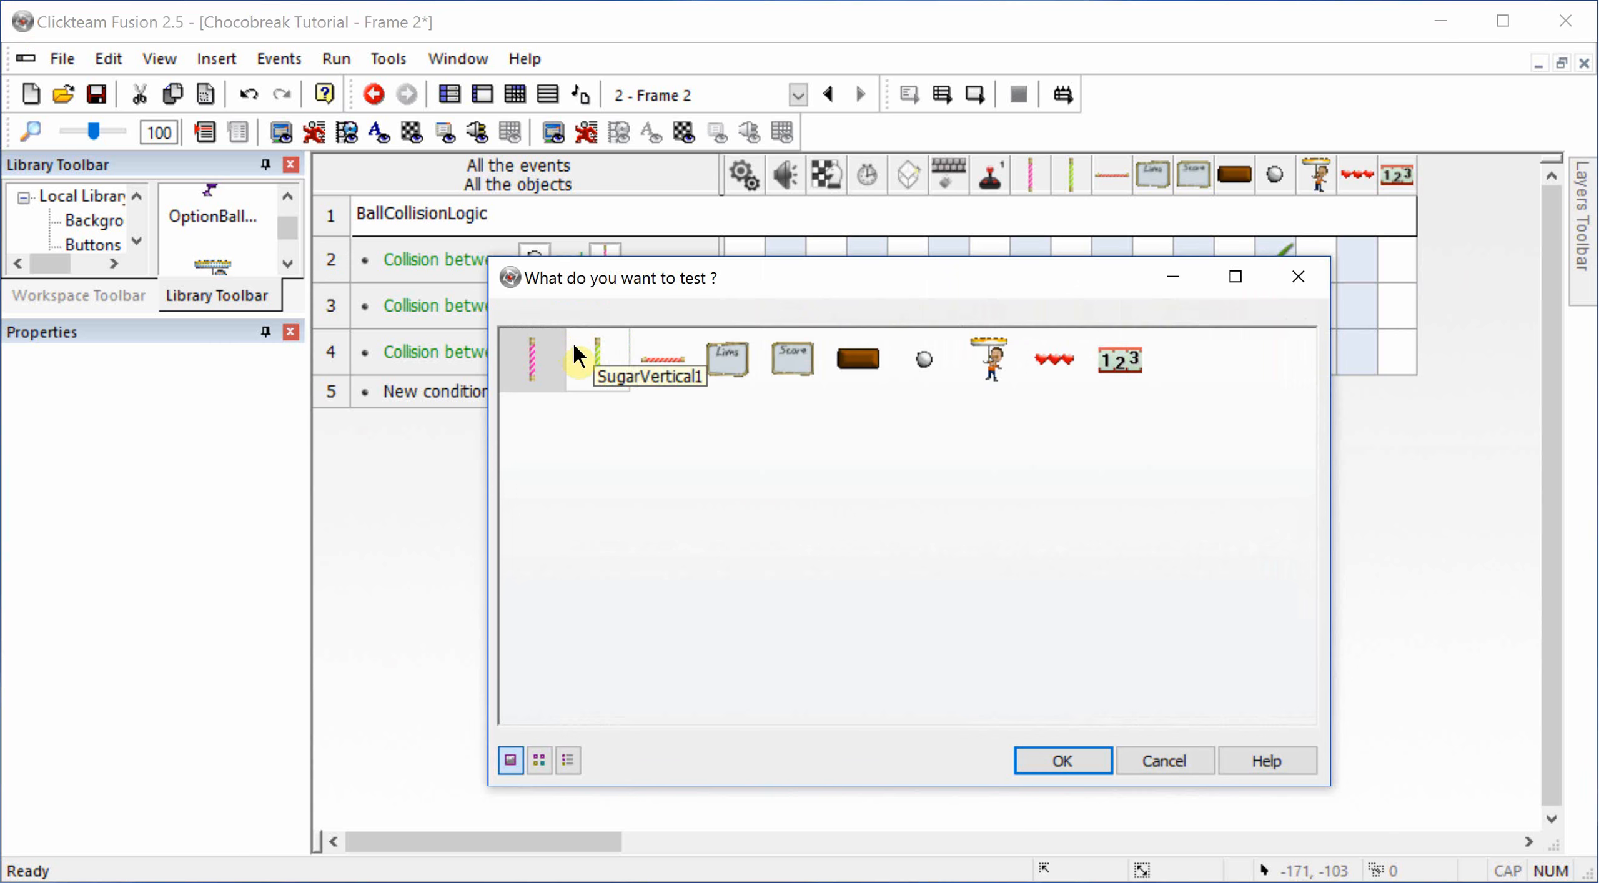
left_click(578, 356)
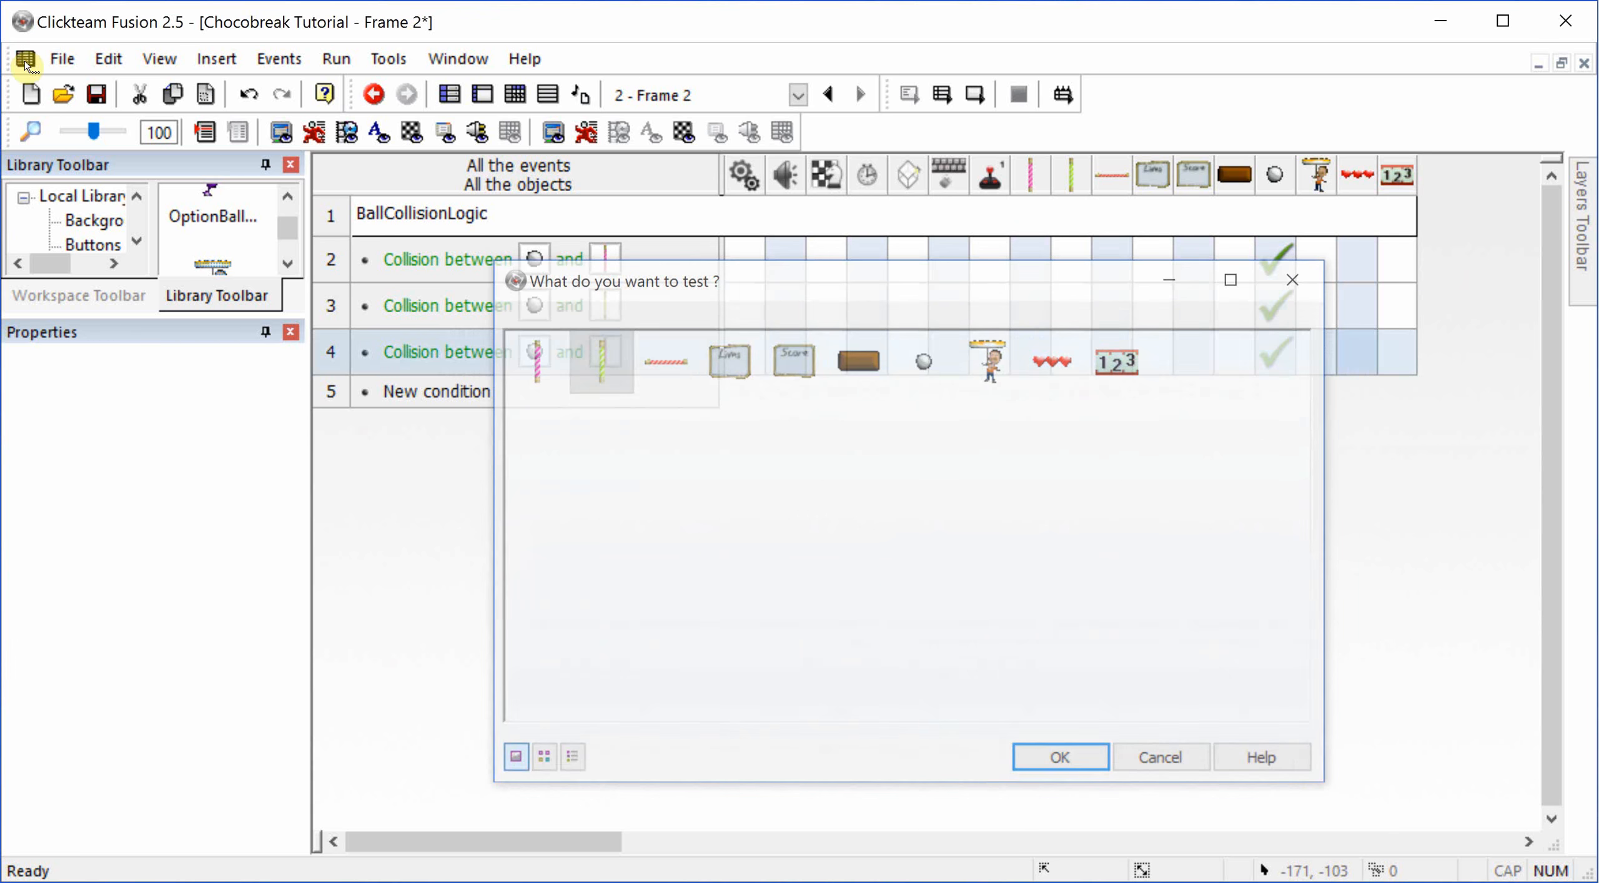
double_click(614, 349)
left_click(666, 359)
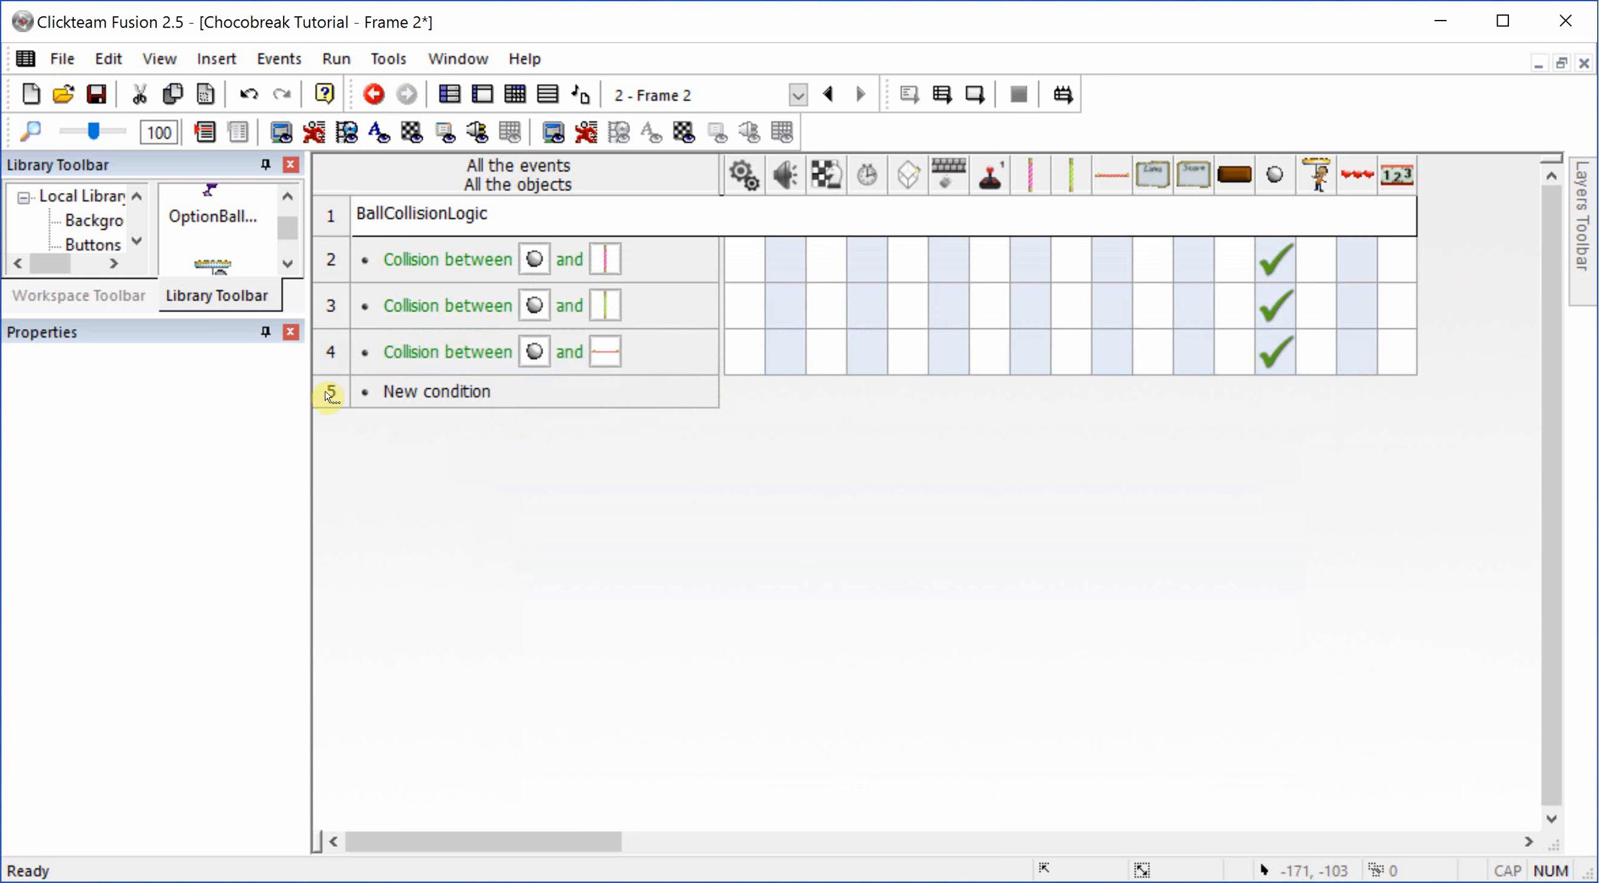
Step: Paste two more copies of the SugarVertical2 collision event and move them below the red horizontal border's event
key("ctrl+v")
key("ctrl+v")
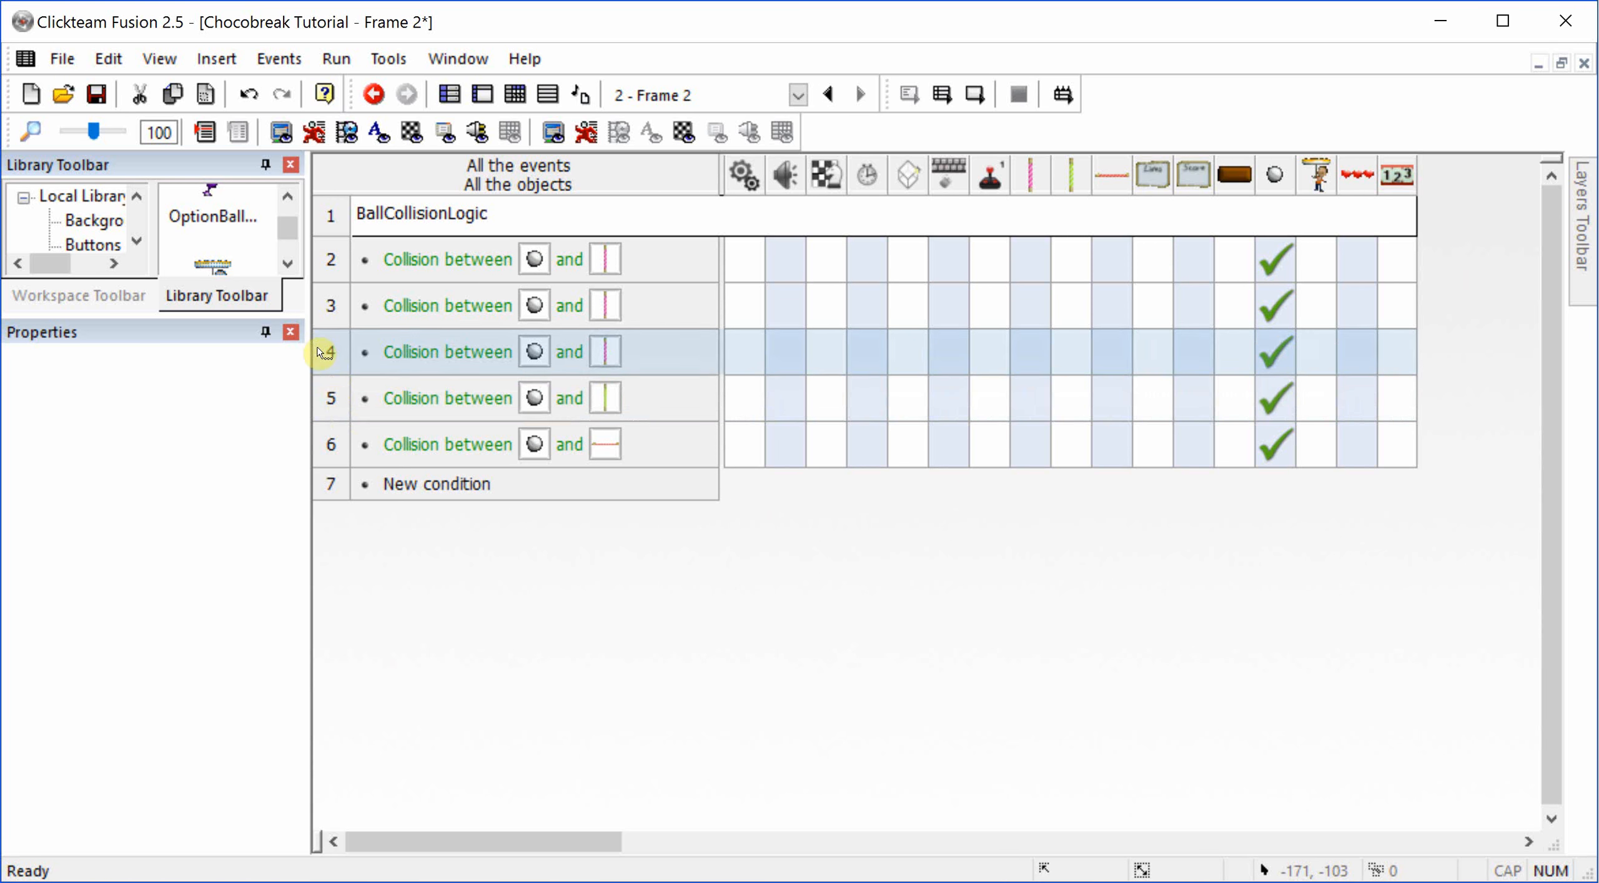
left_click_drag(333, 314, 331, 445)
left_click(332, 307)
left_click(36, 84)
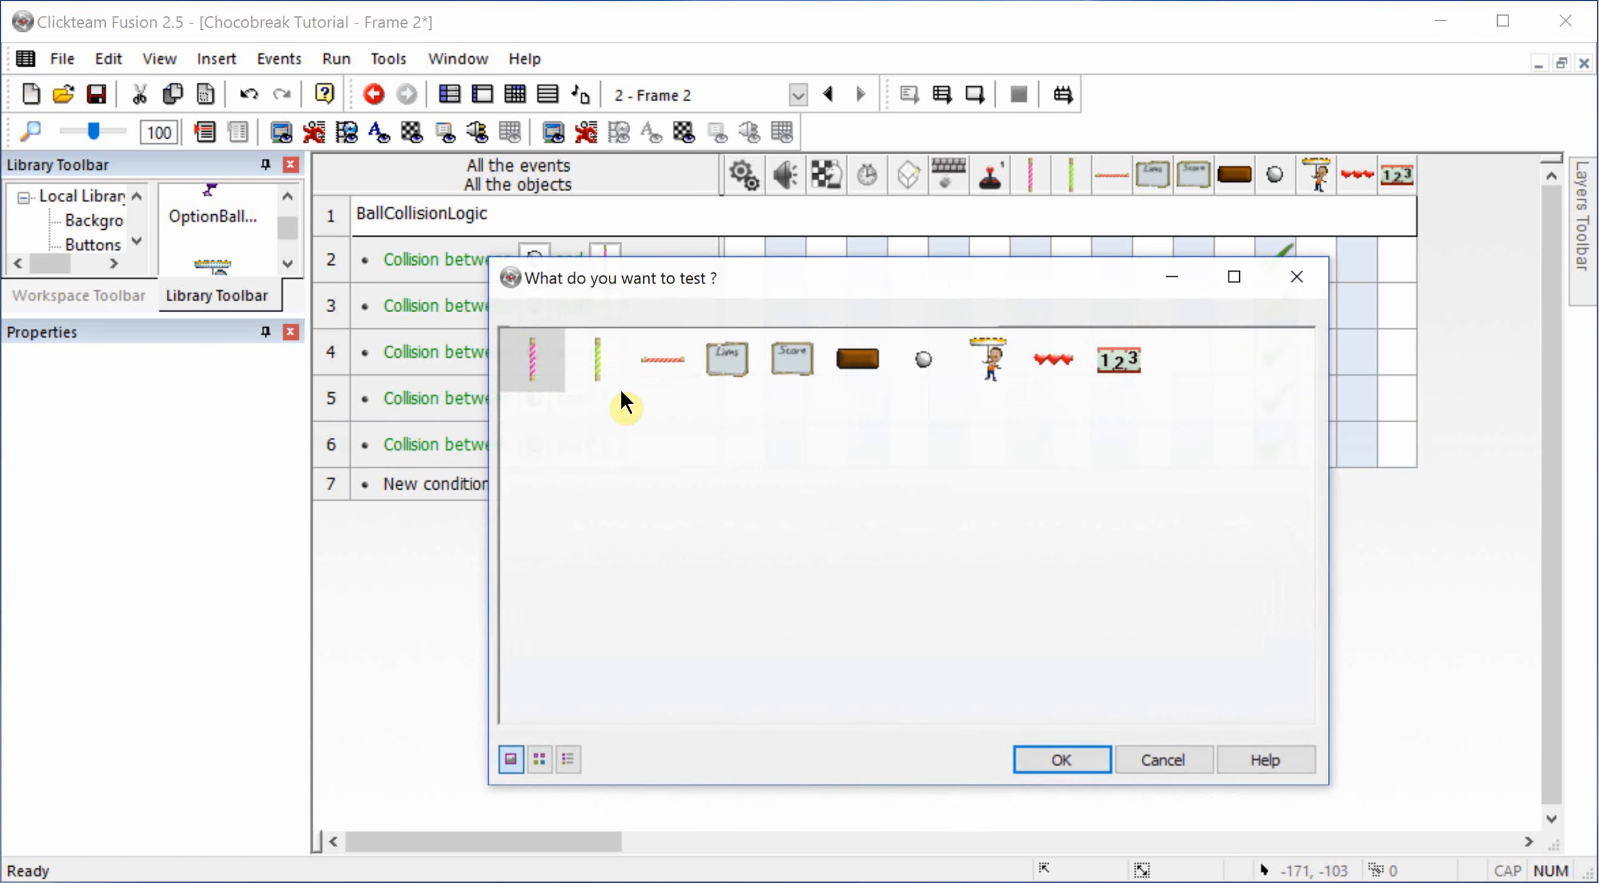
Step: Retarget the two newest collision events to the Player and the Milk brick
double_click(987, 361)
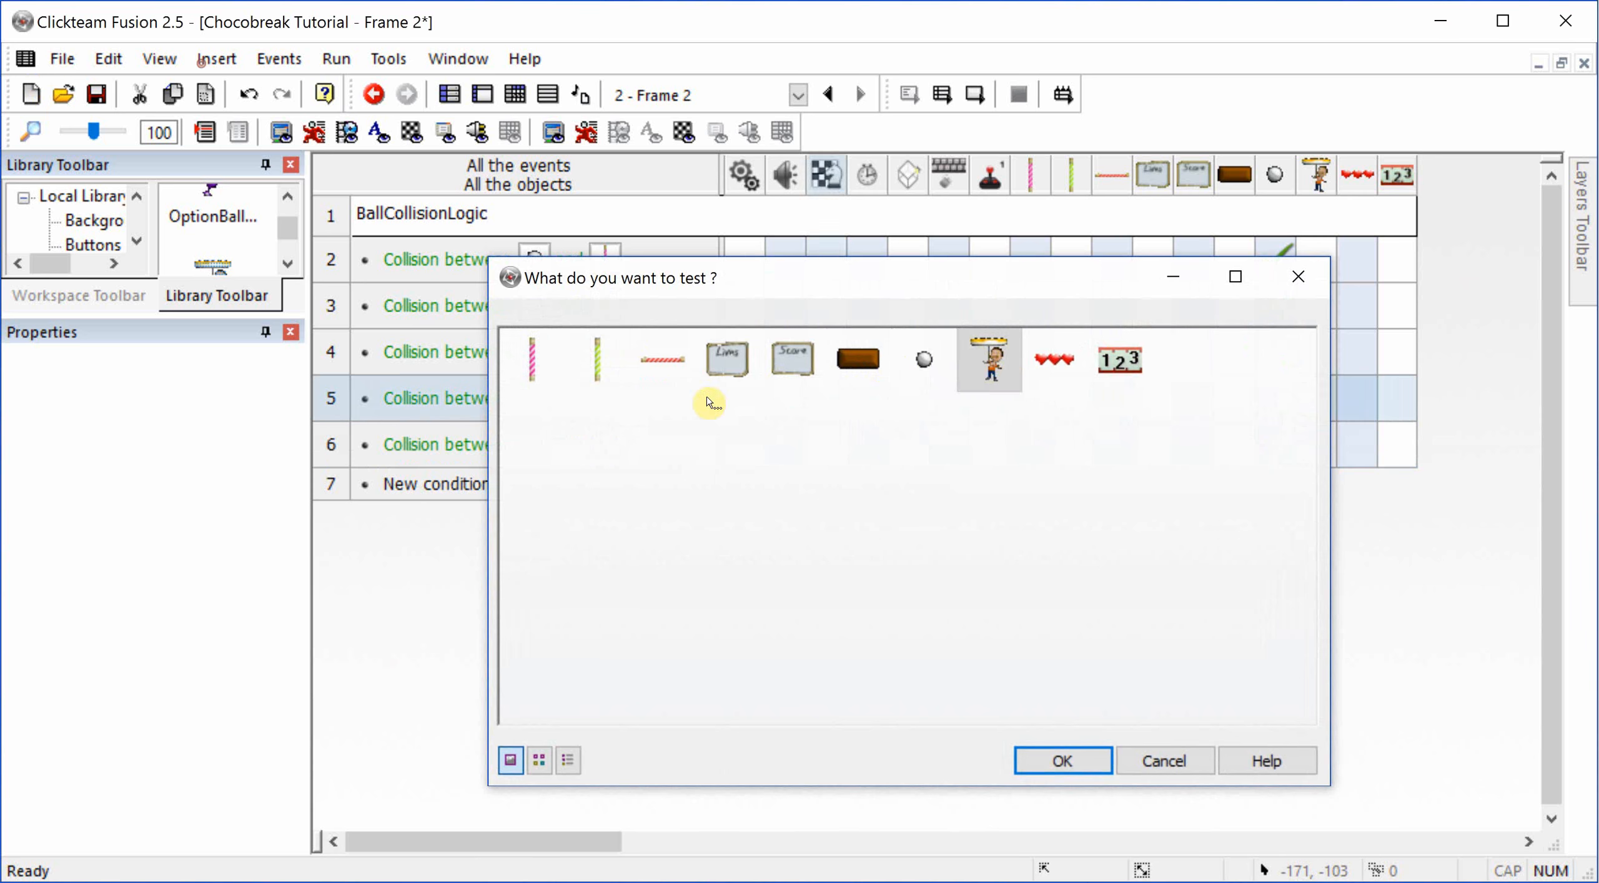
double_click(604, 440)
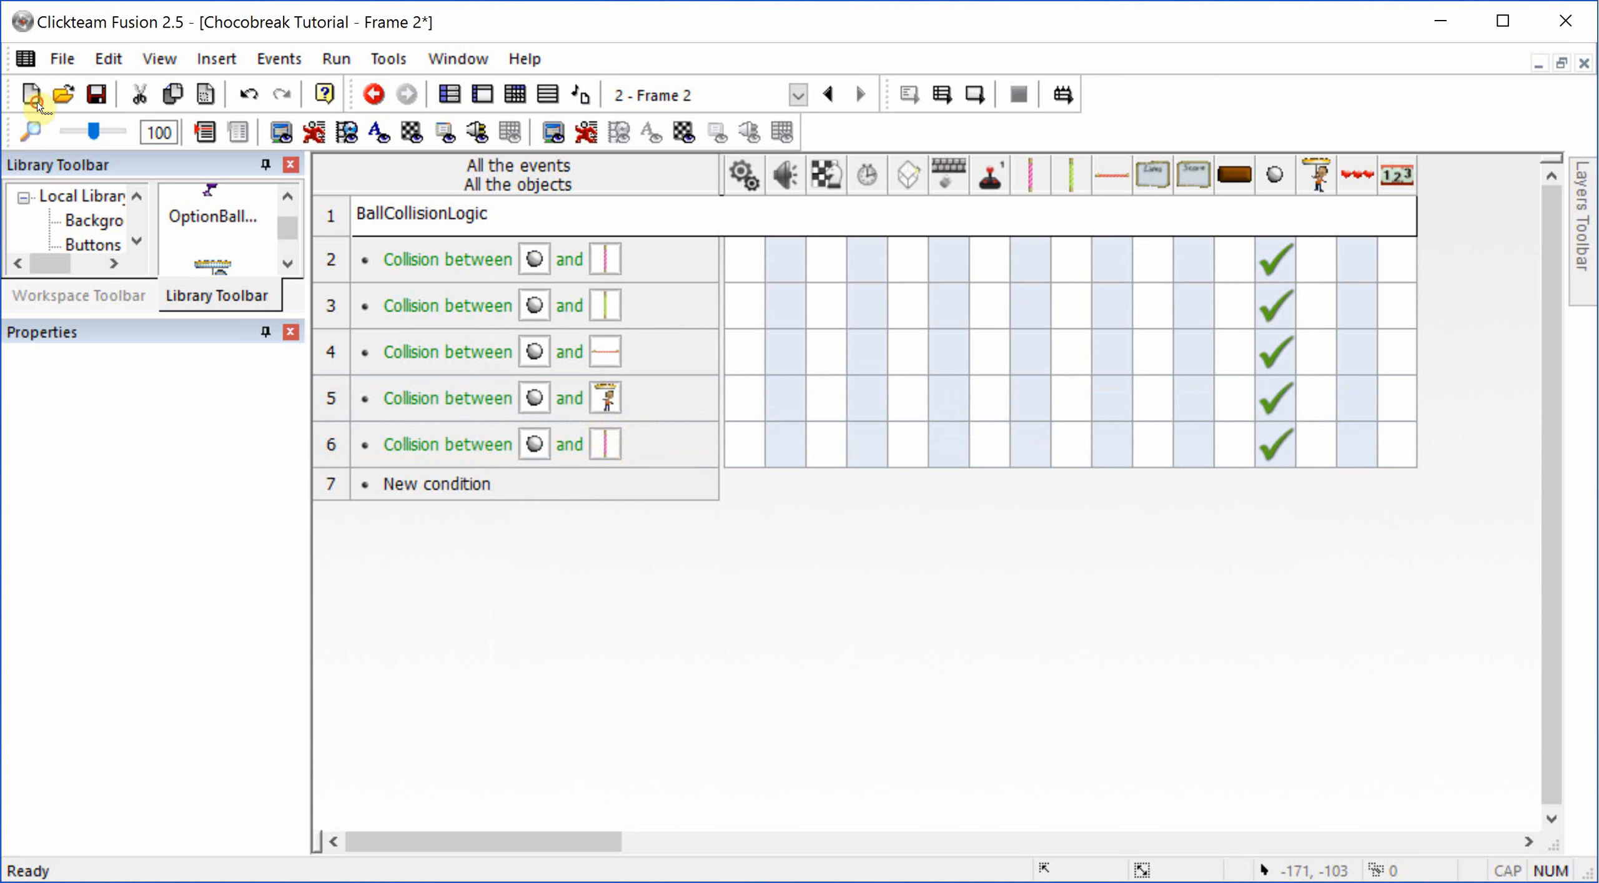
double_click(856, 369)
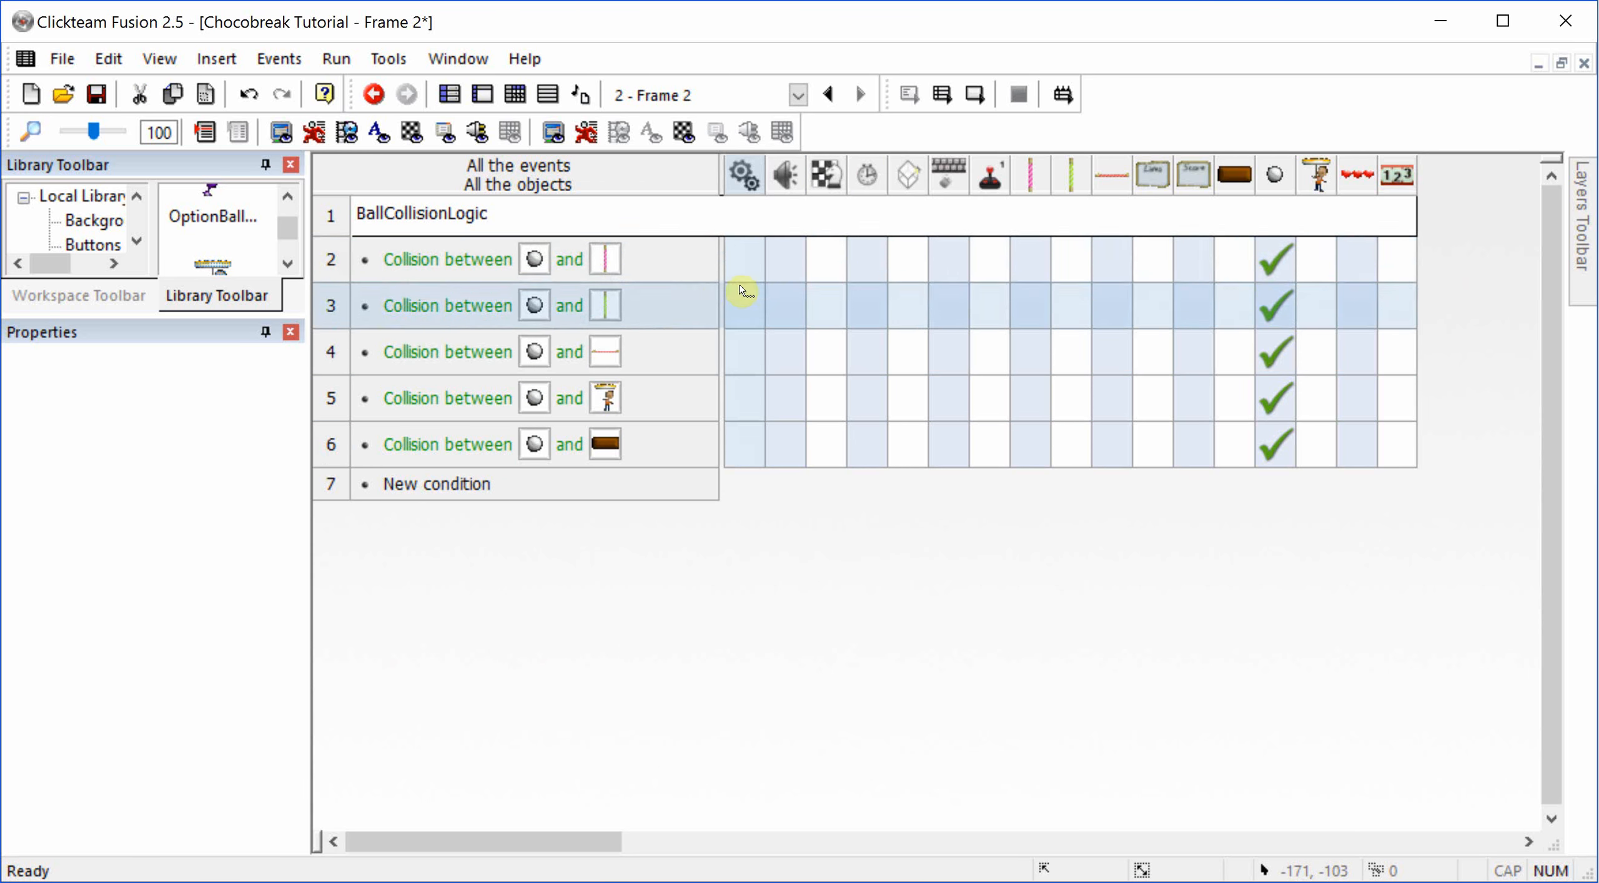
Step: Start a Play Sample sound action on the SugarVertical2 collision event and browse for a sample from a file
left_click(788, 255)
mouse_move(831, 271)
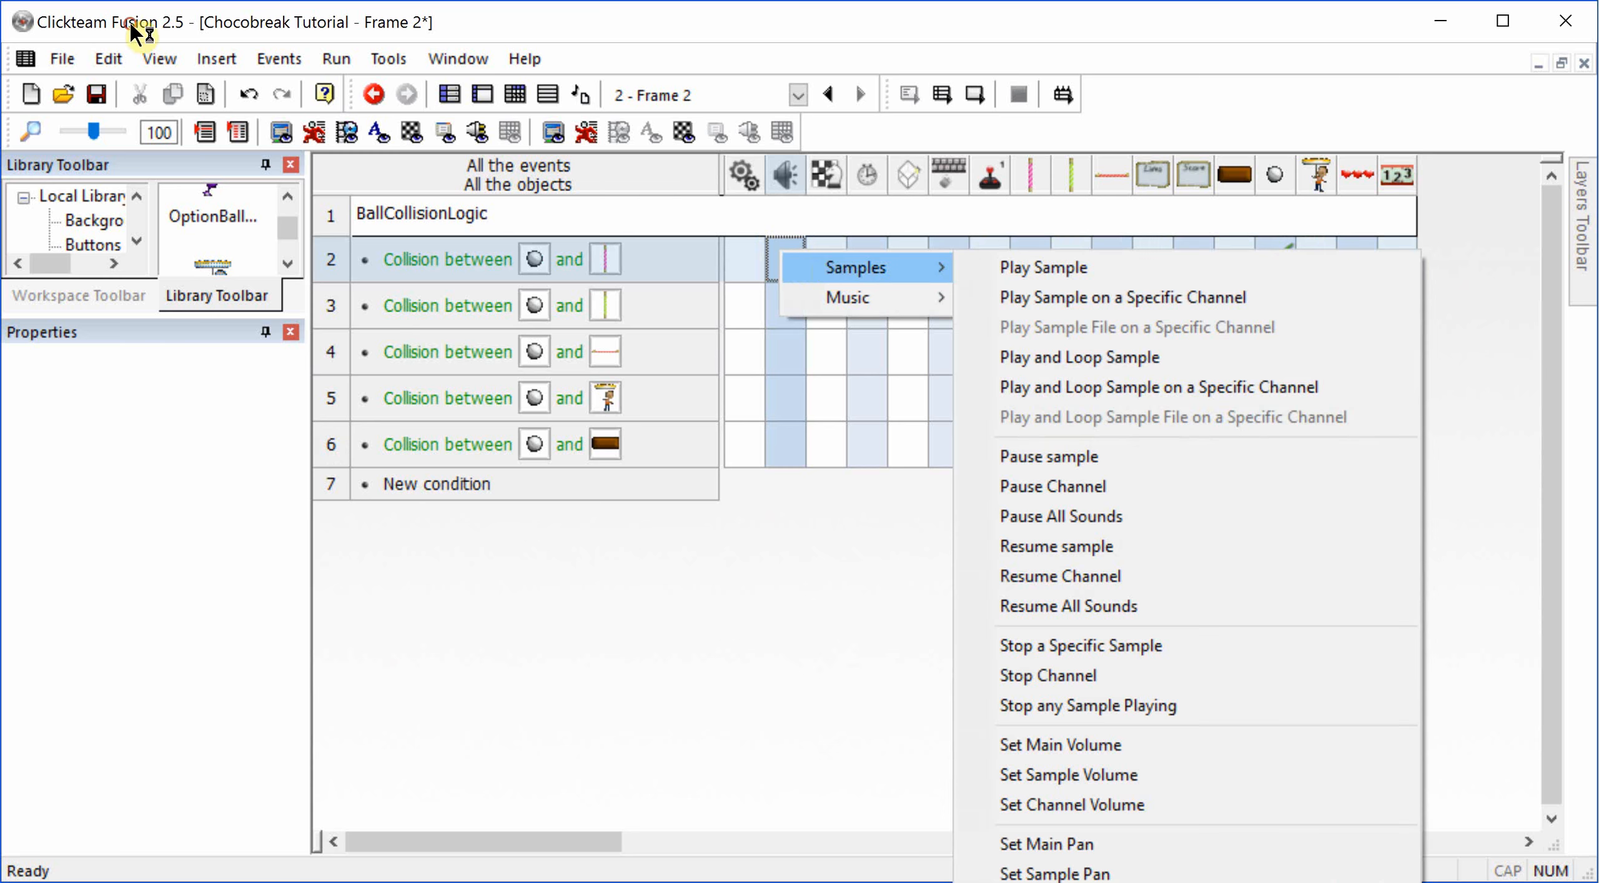
left_click(1015, 268)
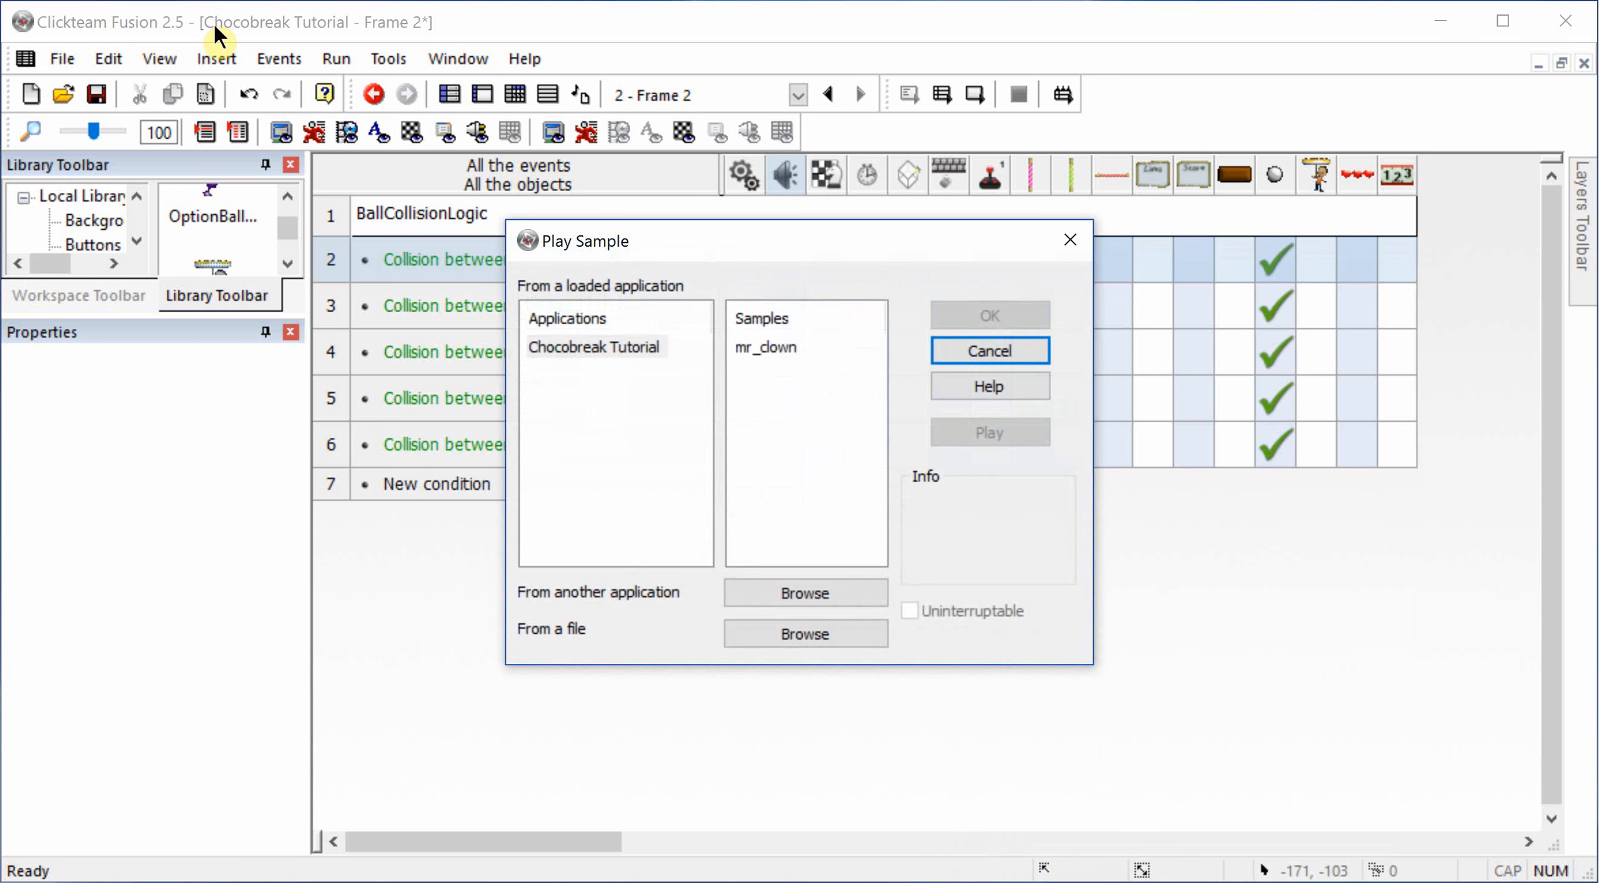
left_click(807, 624)
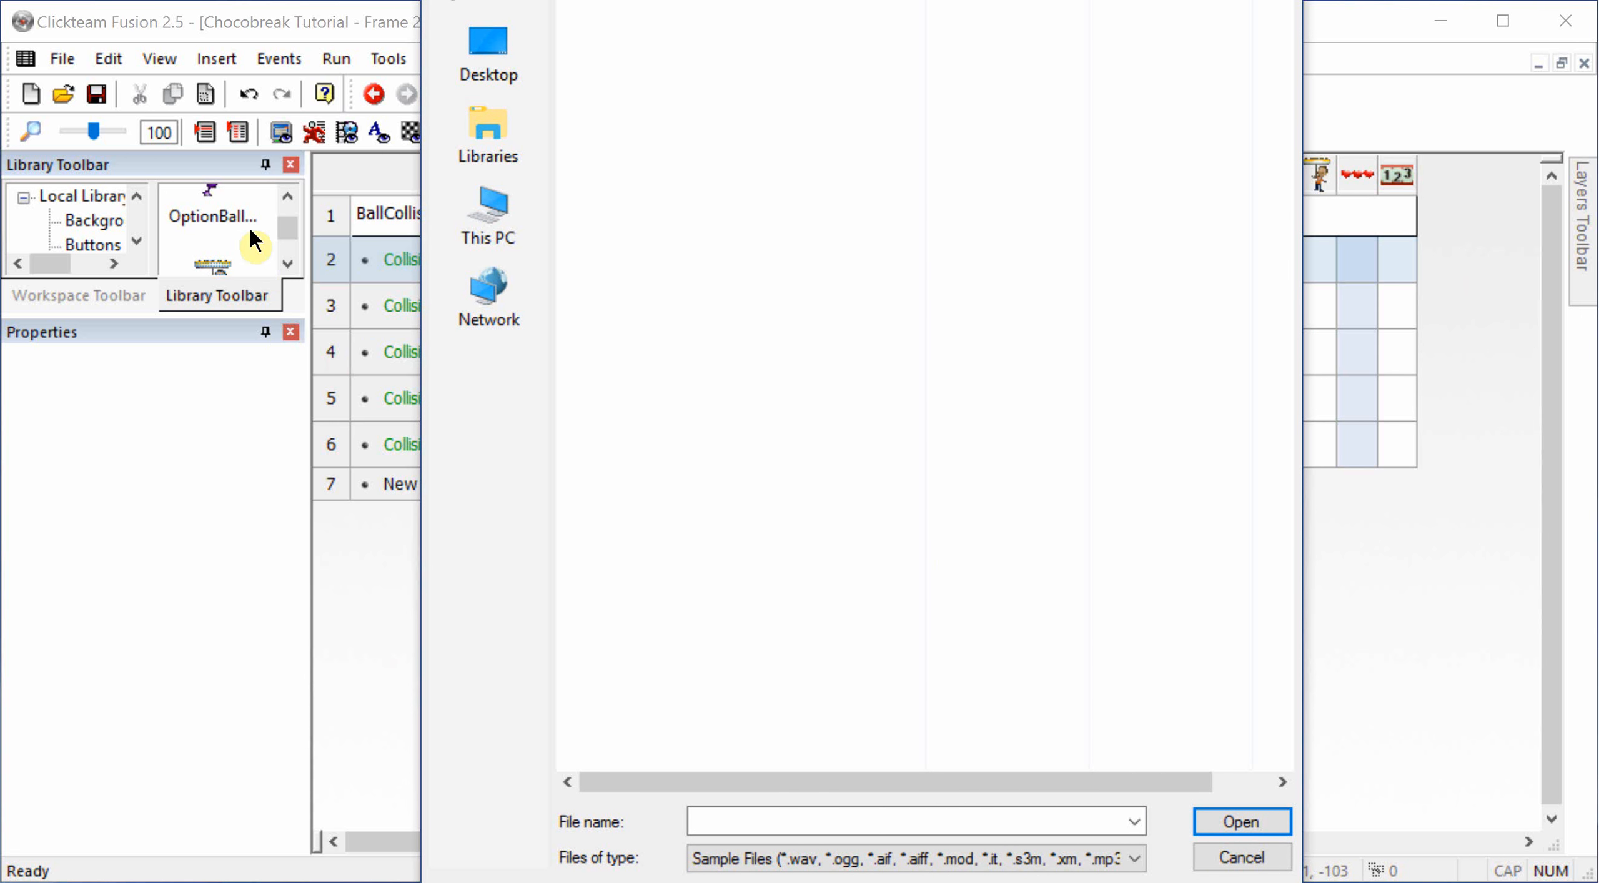
Step: Browse on drive C: to Program Files (x86)\Steam\steamapps\common\Clickteam Fusion 2.5\Tutorials\Chocobreak for the sample files
left_click(475, 216)
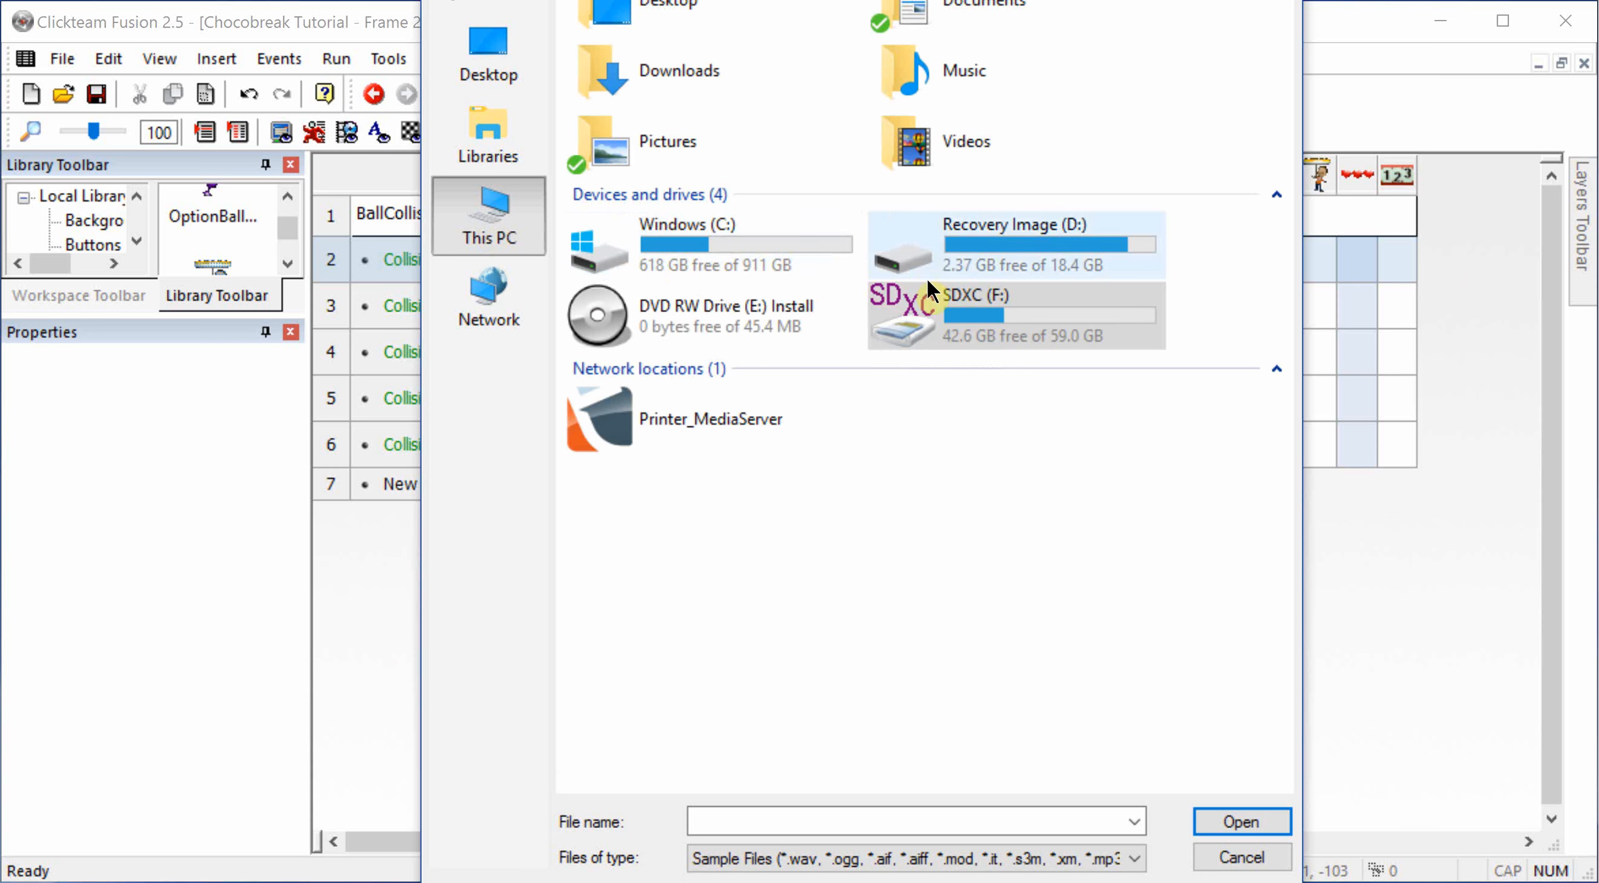
double_click(729, 256)
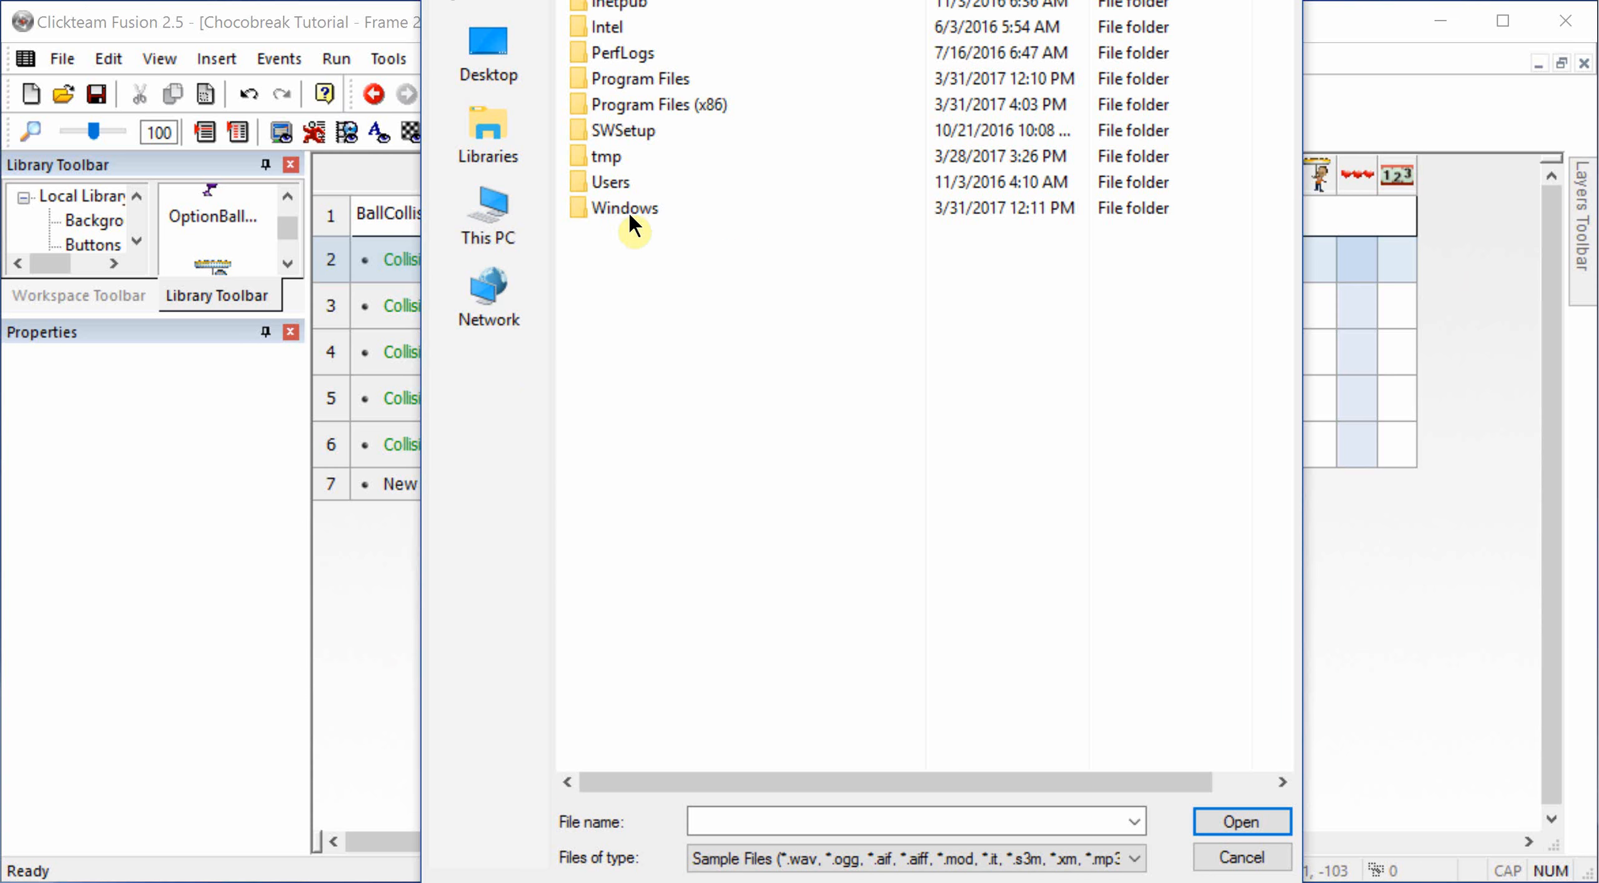
double_click(653, 105)
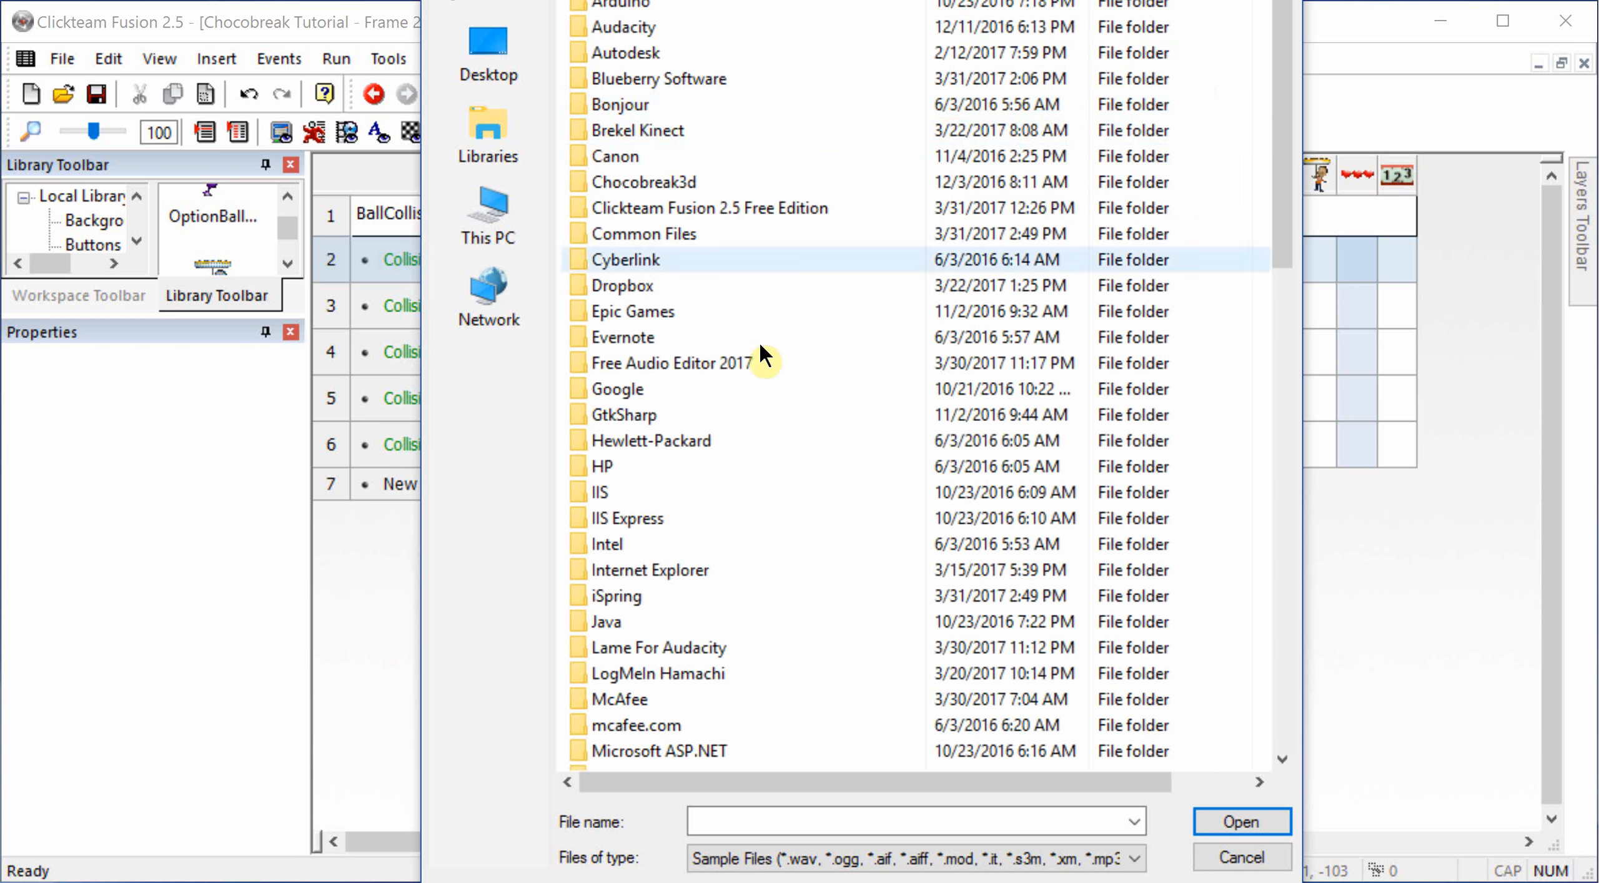
scroll(761, 350, "down", 5)
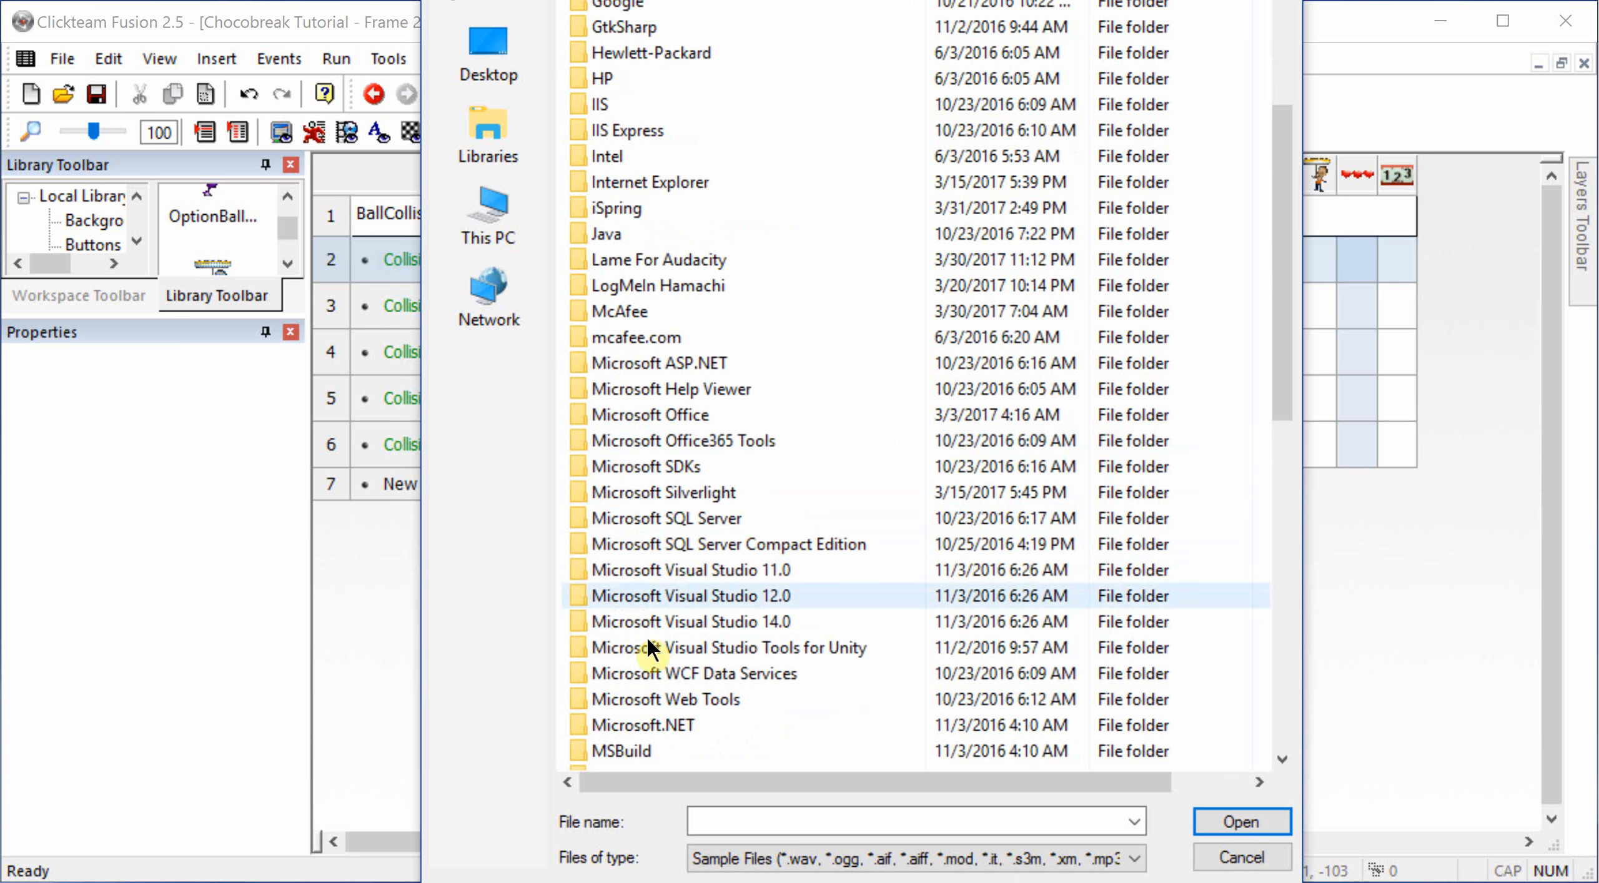
scroll(652, 718, "down", 8)
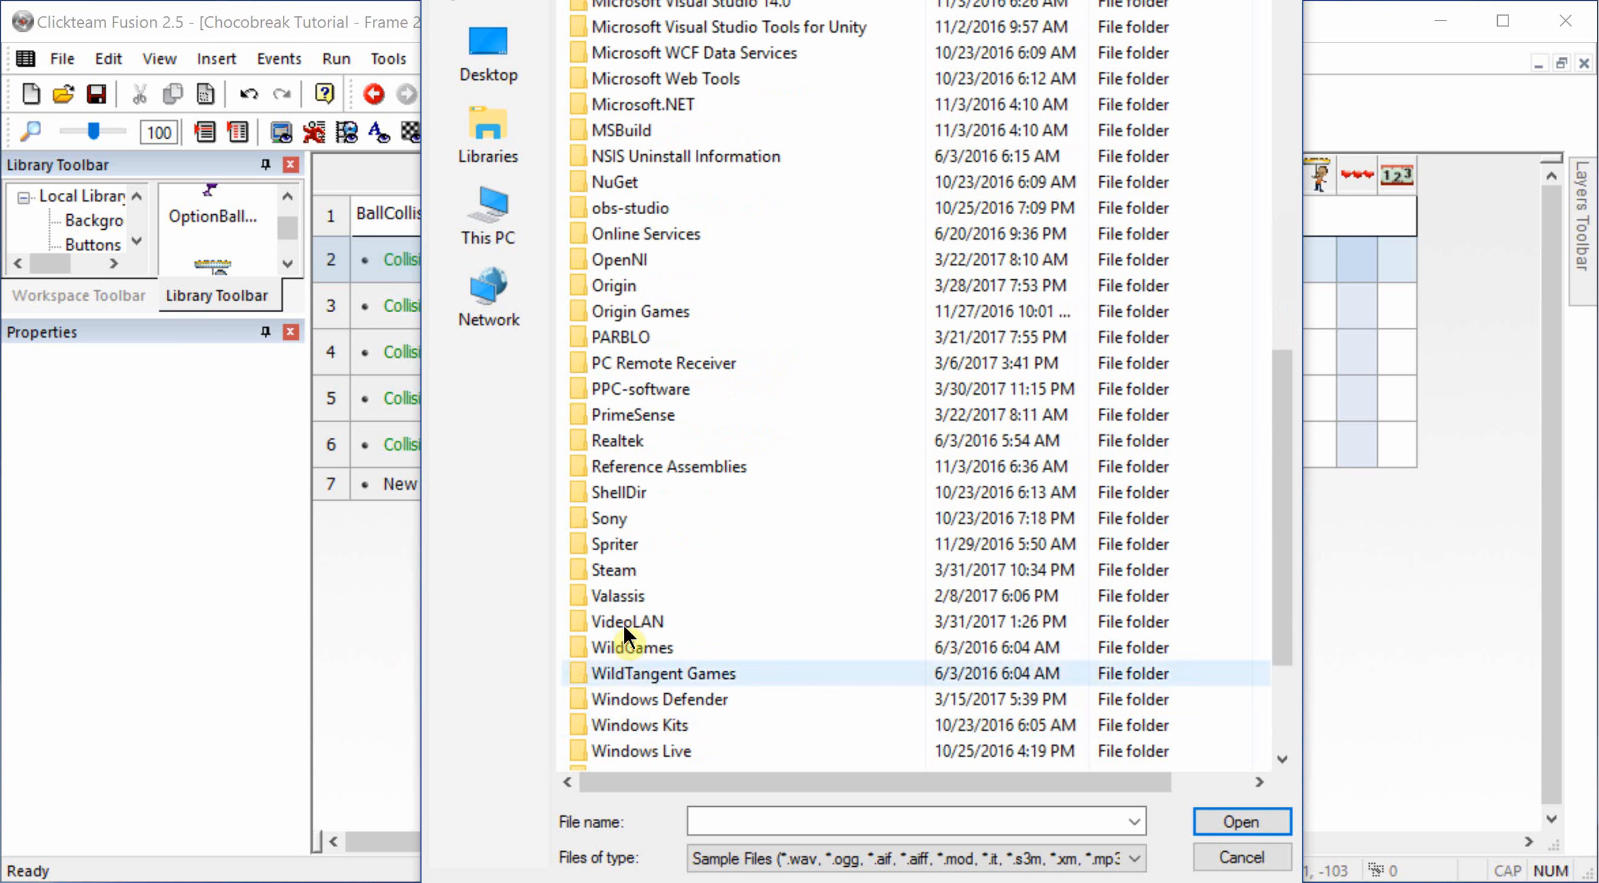
double_click(611, 570)
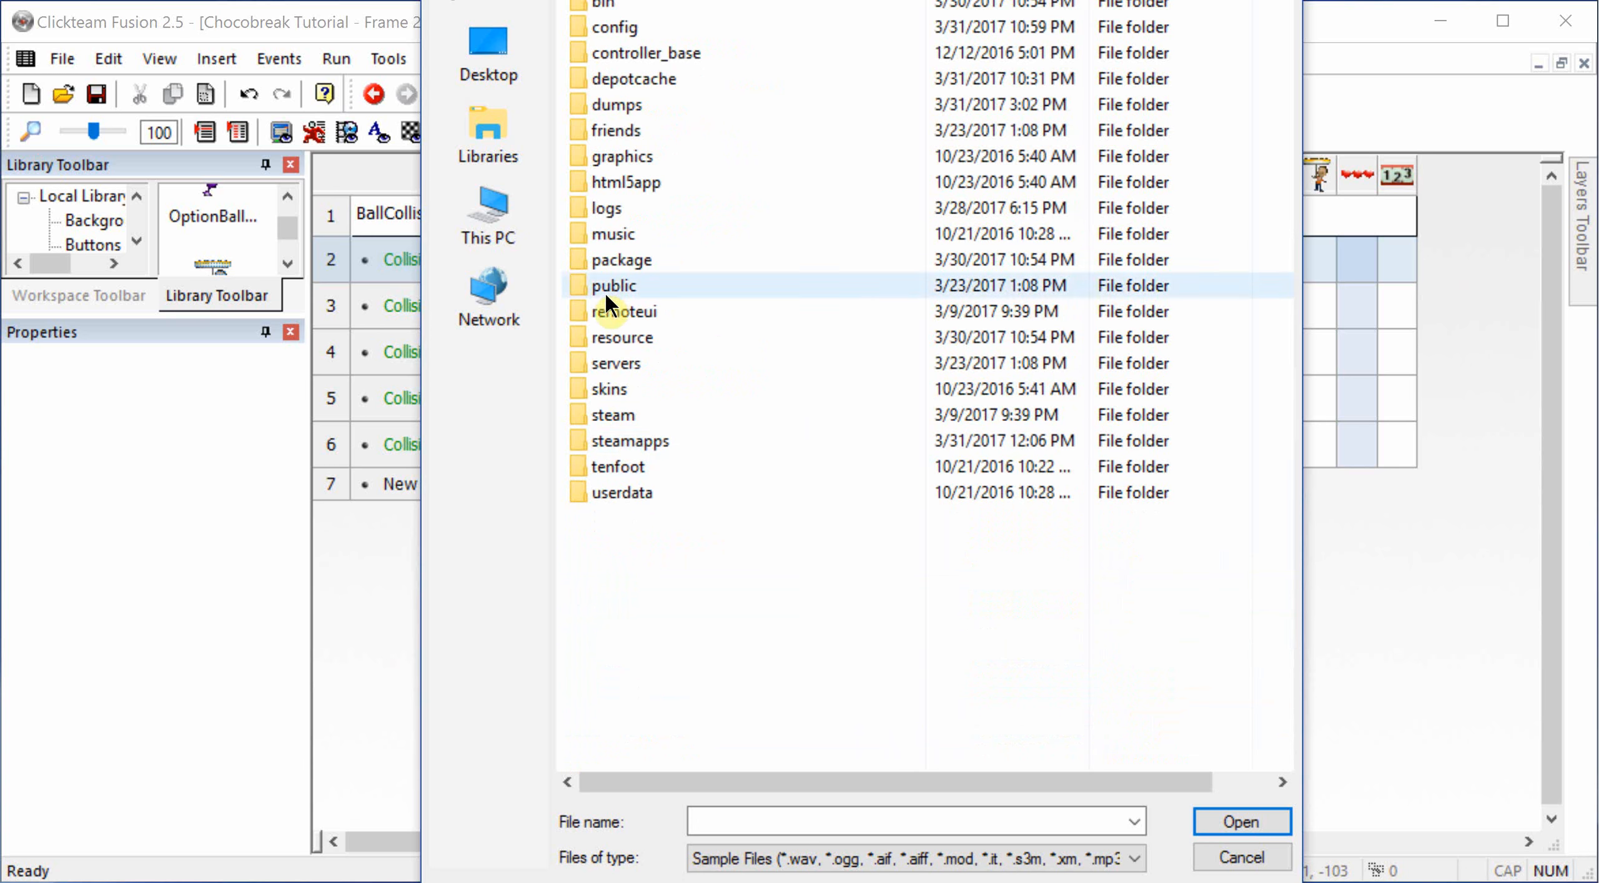
double_click(640, 444)
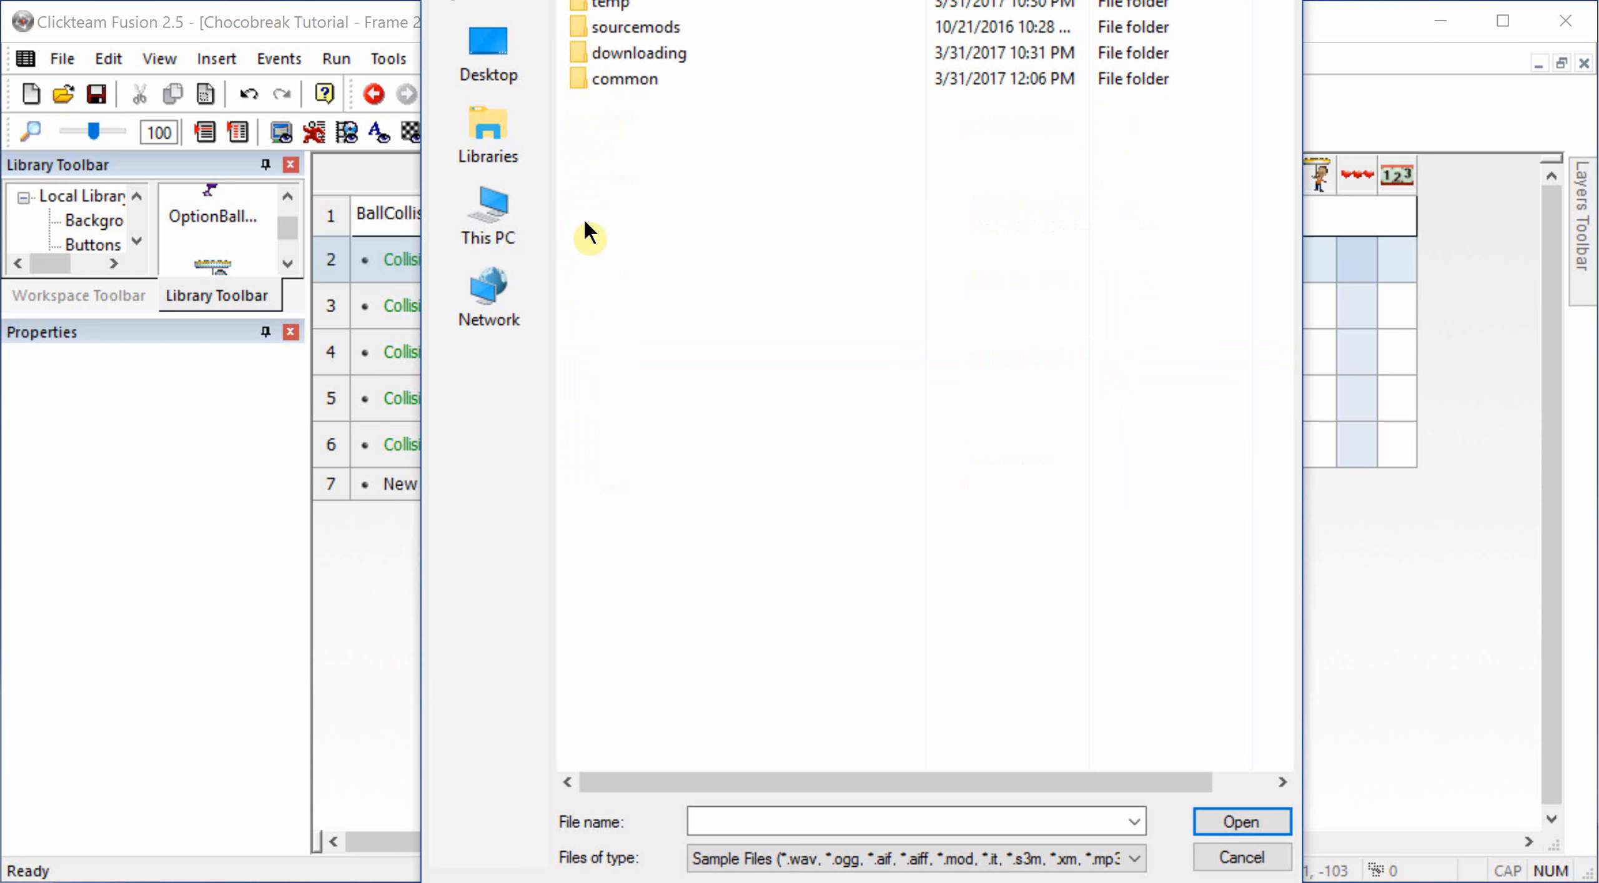
double_click(605, 80)
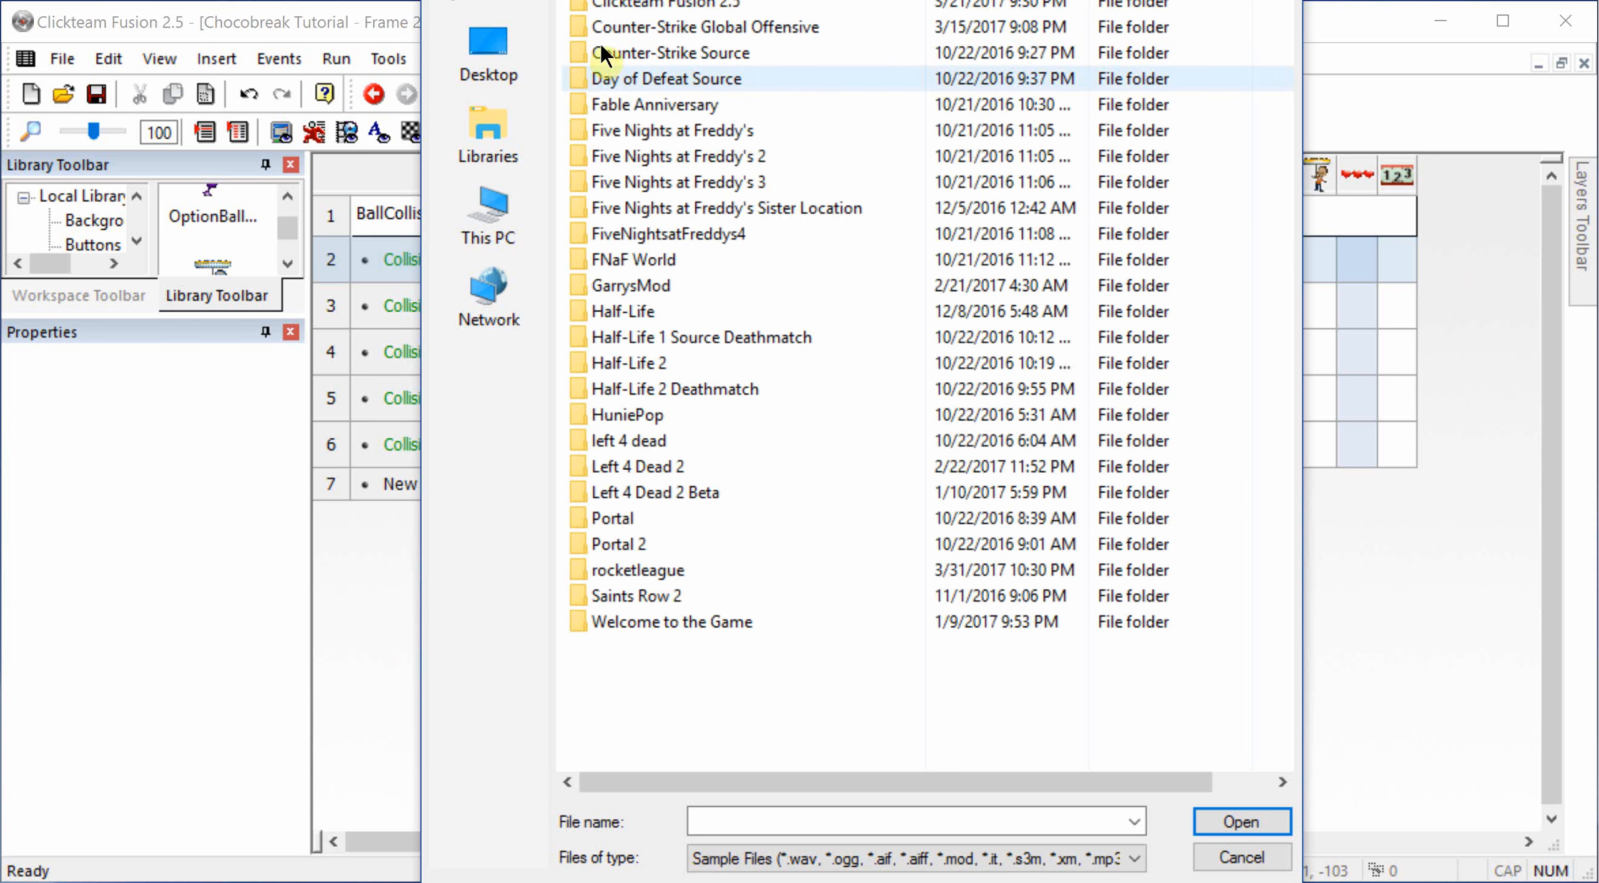
double_click(615, 6)
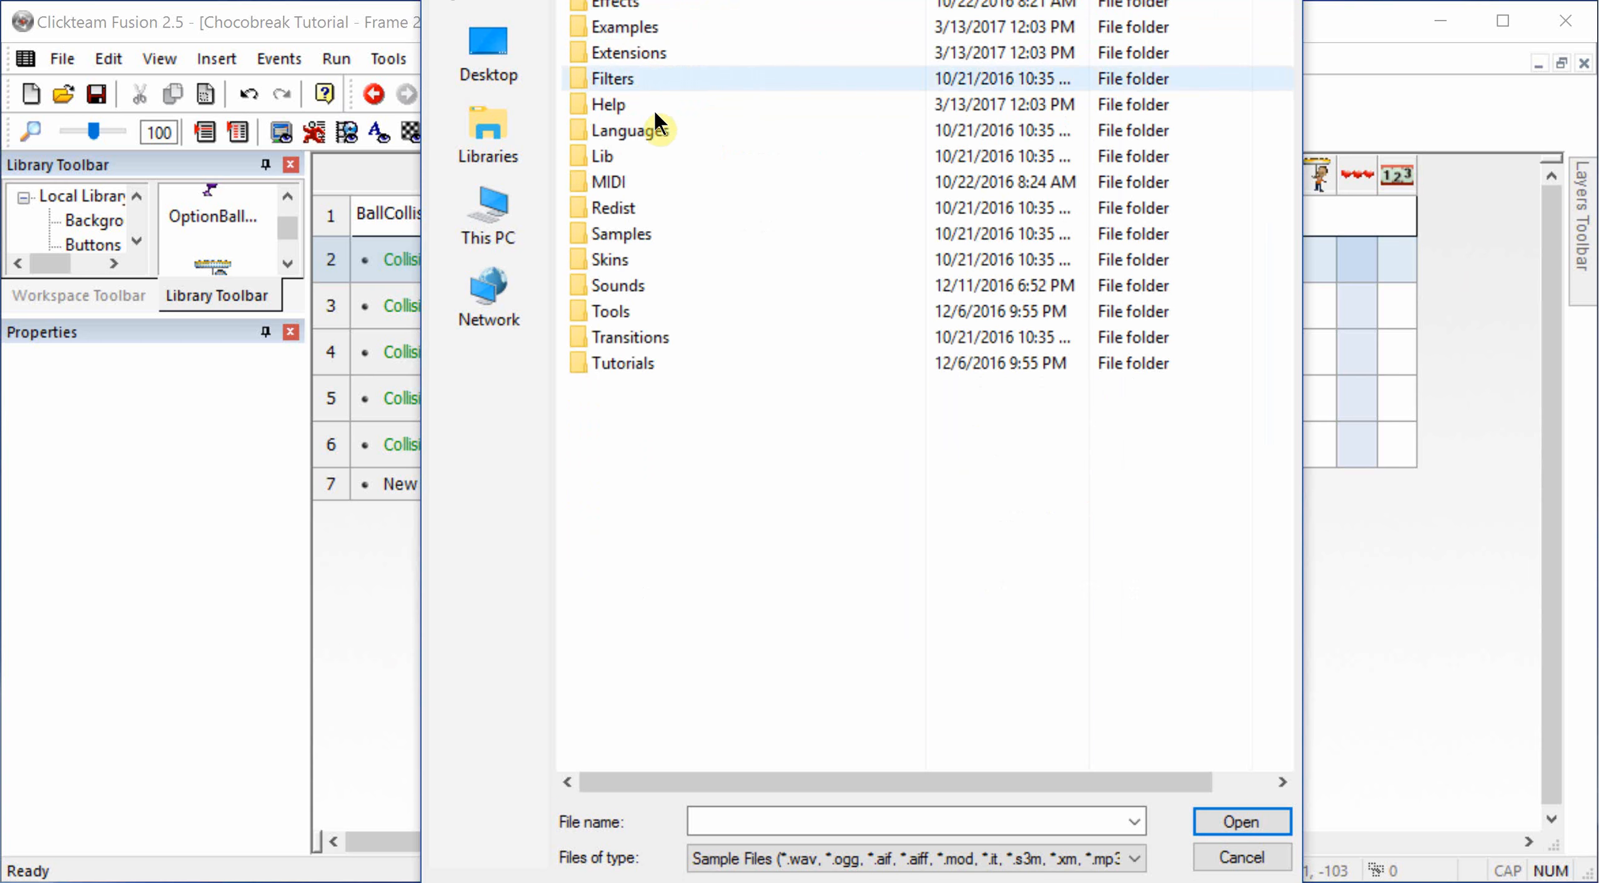
double_click(625, 364)
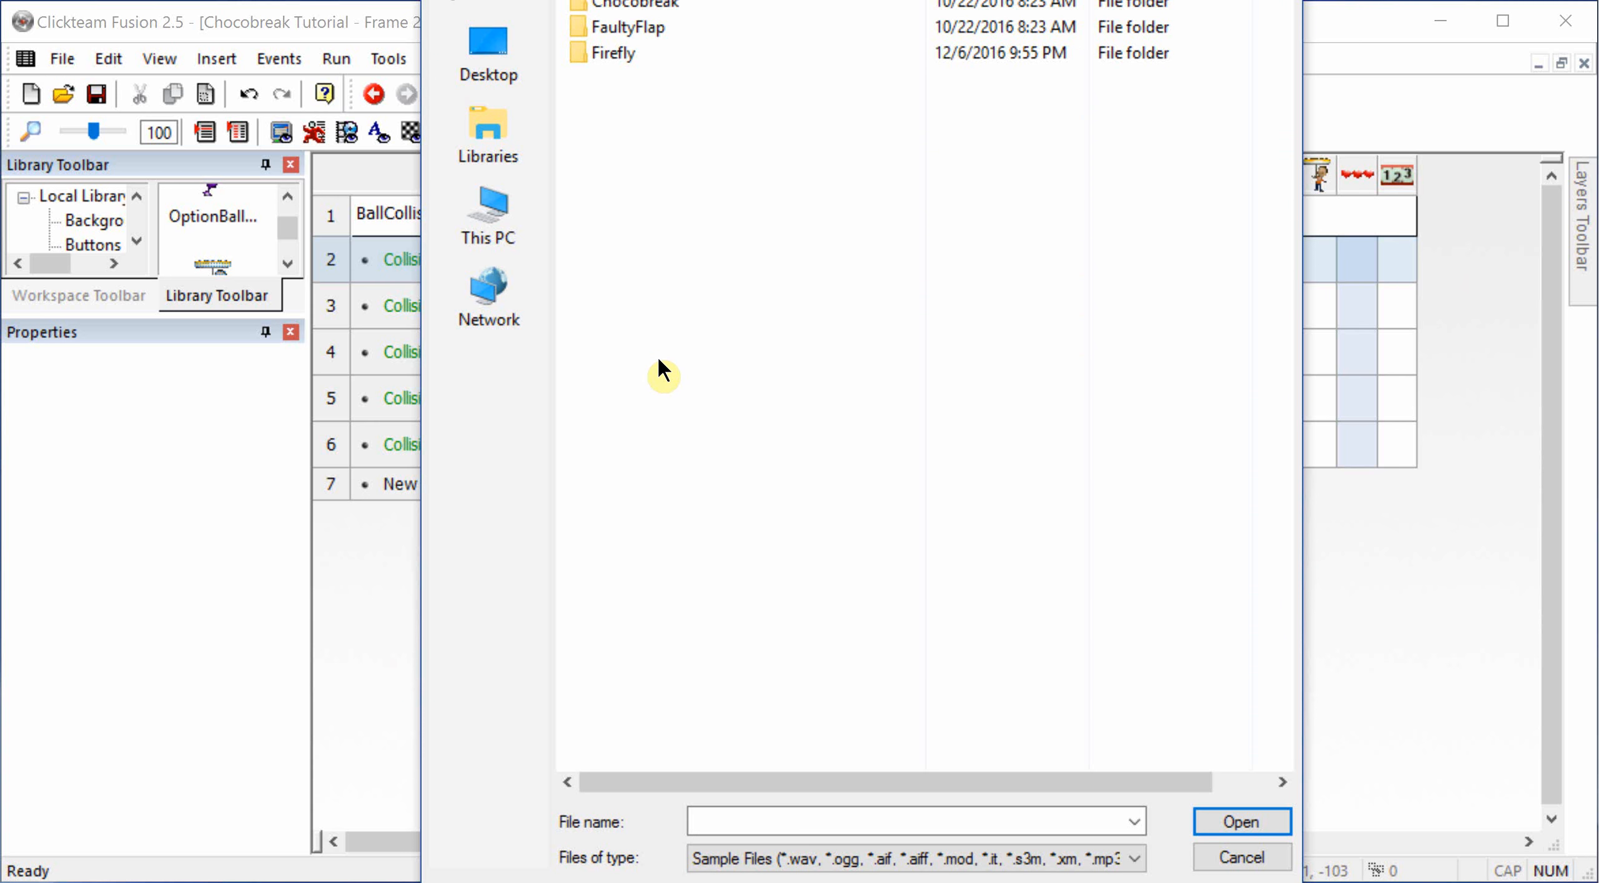
left_click(659, 9)
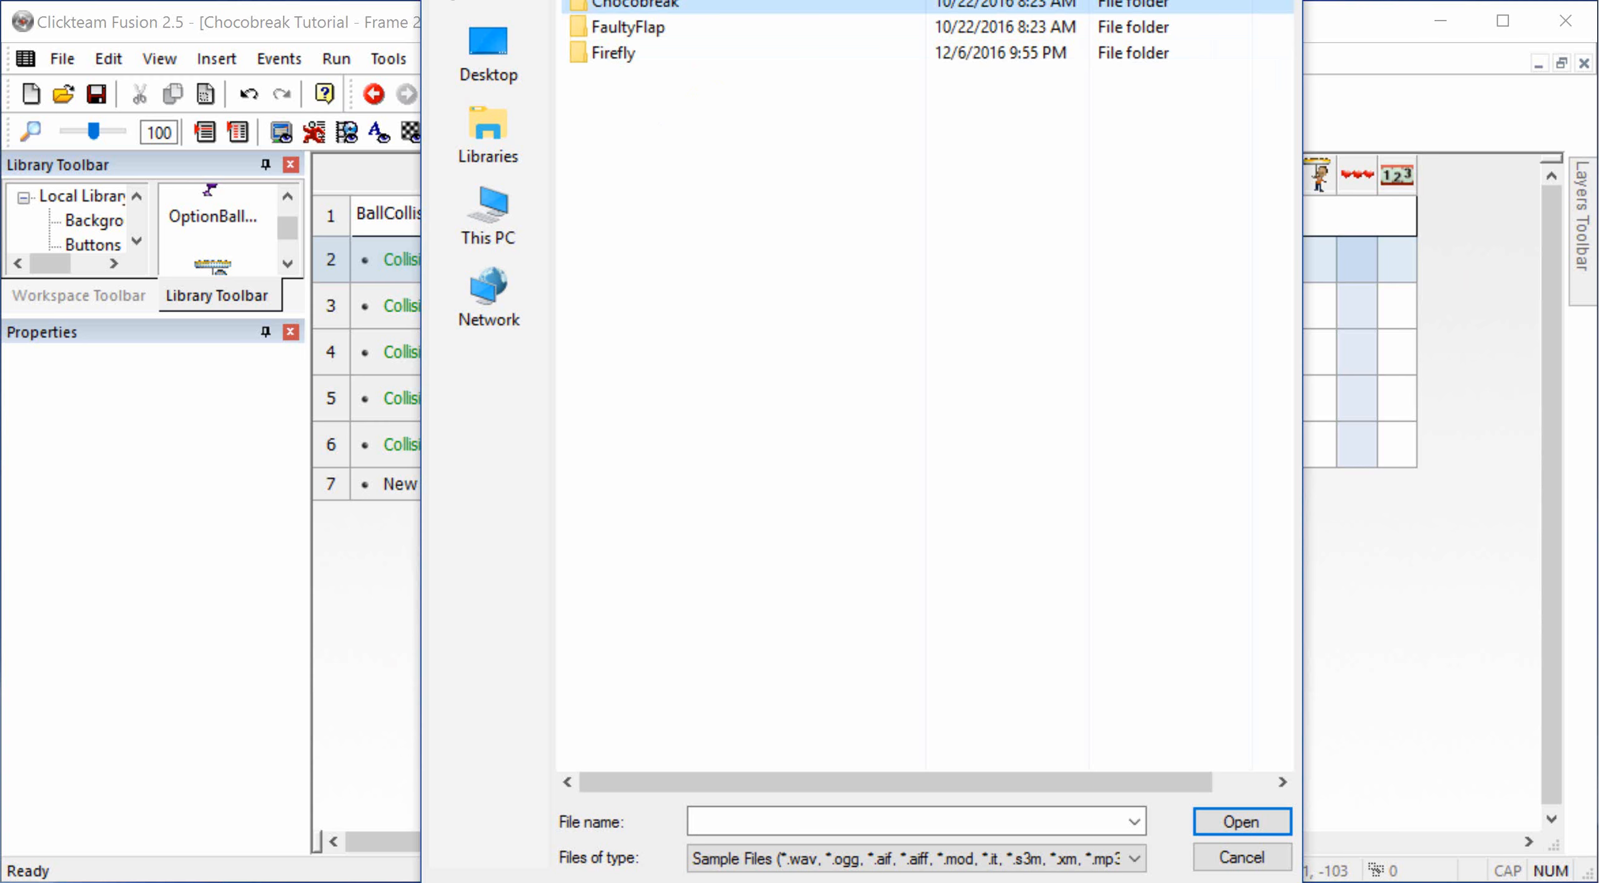
double_click(615, 8)
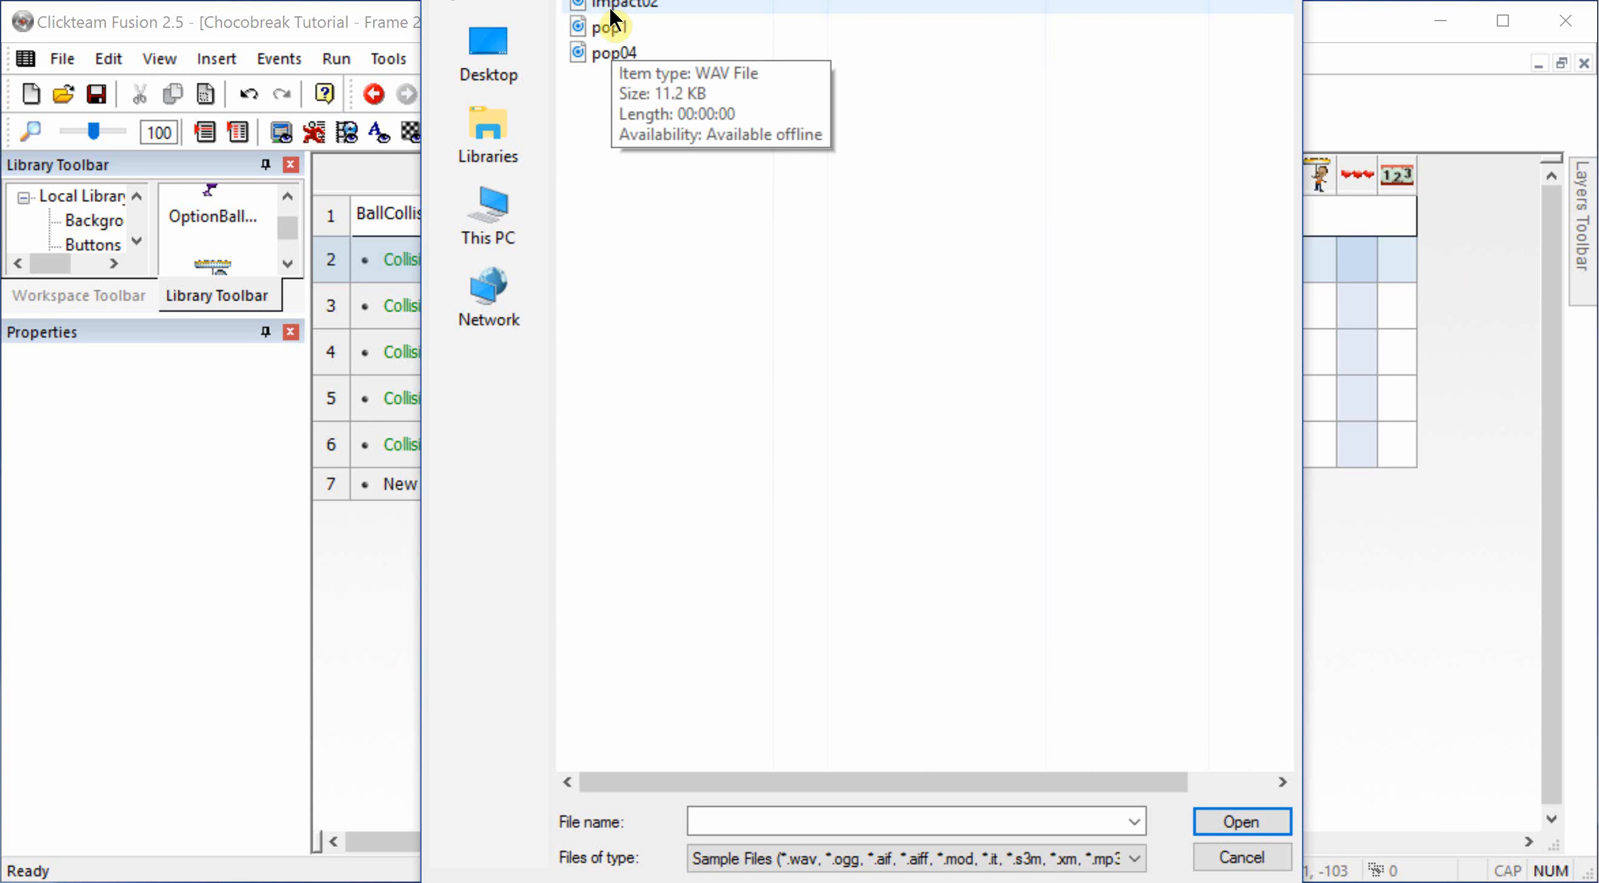
Step: Select the pop1 sample and reposition the file dialog so that all its playback and opening controls fit on screen
left_click_drag(664, 0, 1415, 292)
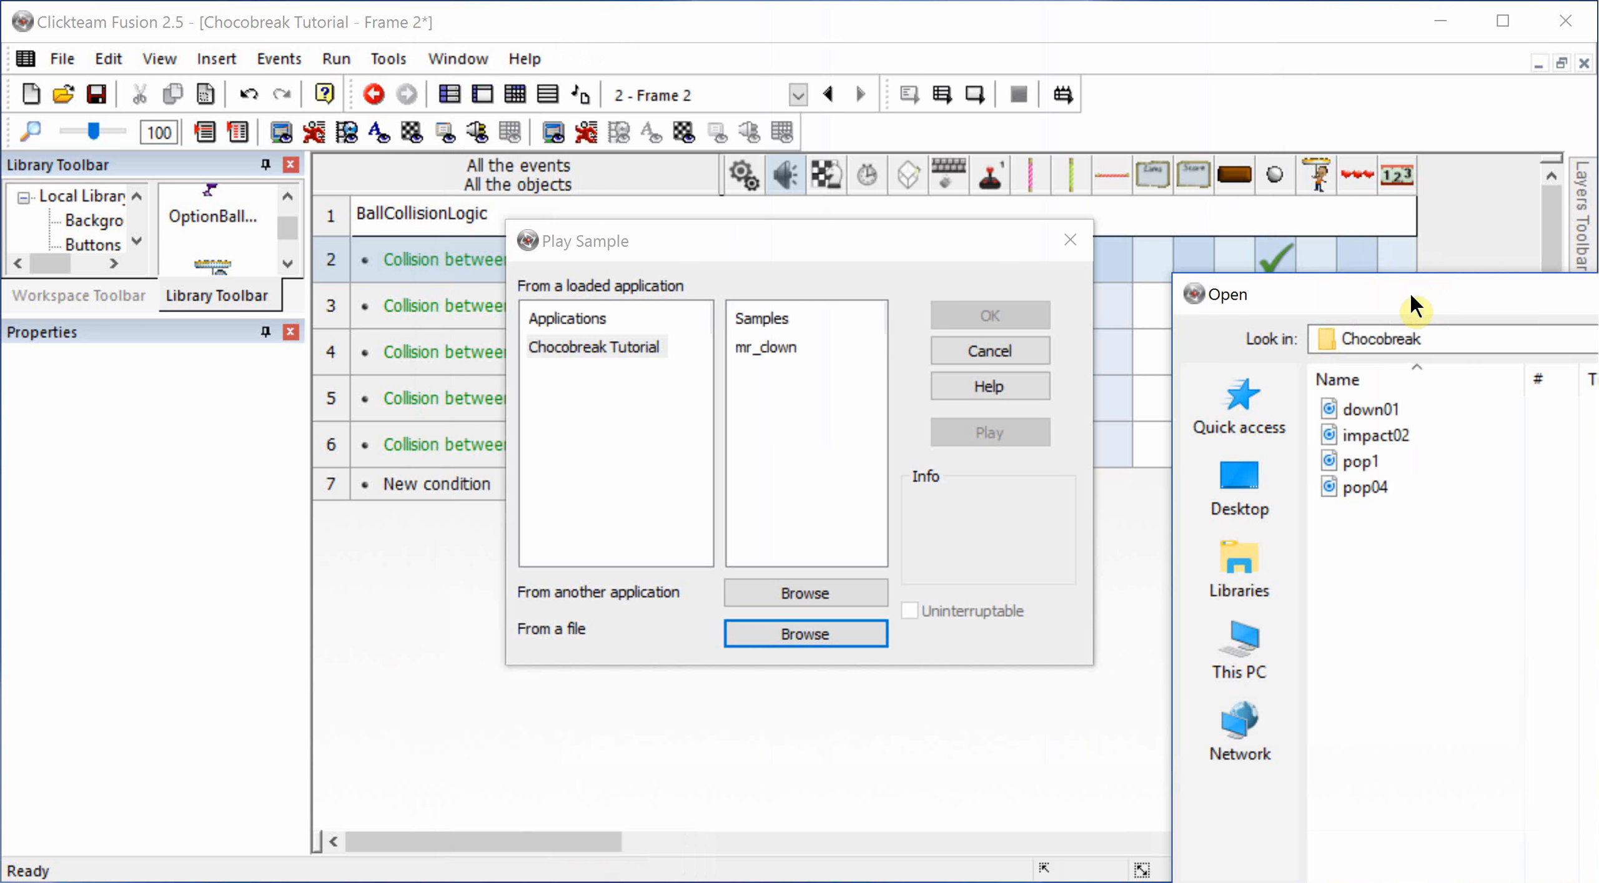
left_click(942, 257)
left_click(1364, 302)
left_click_drag(1284, 292, 601, 0)
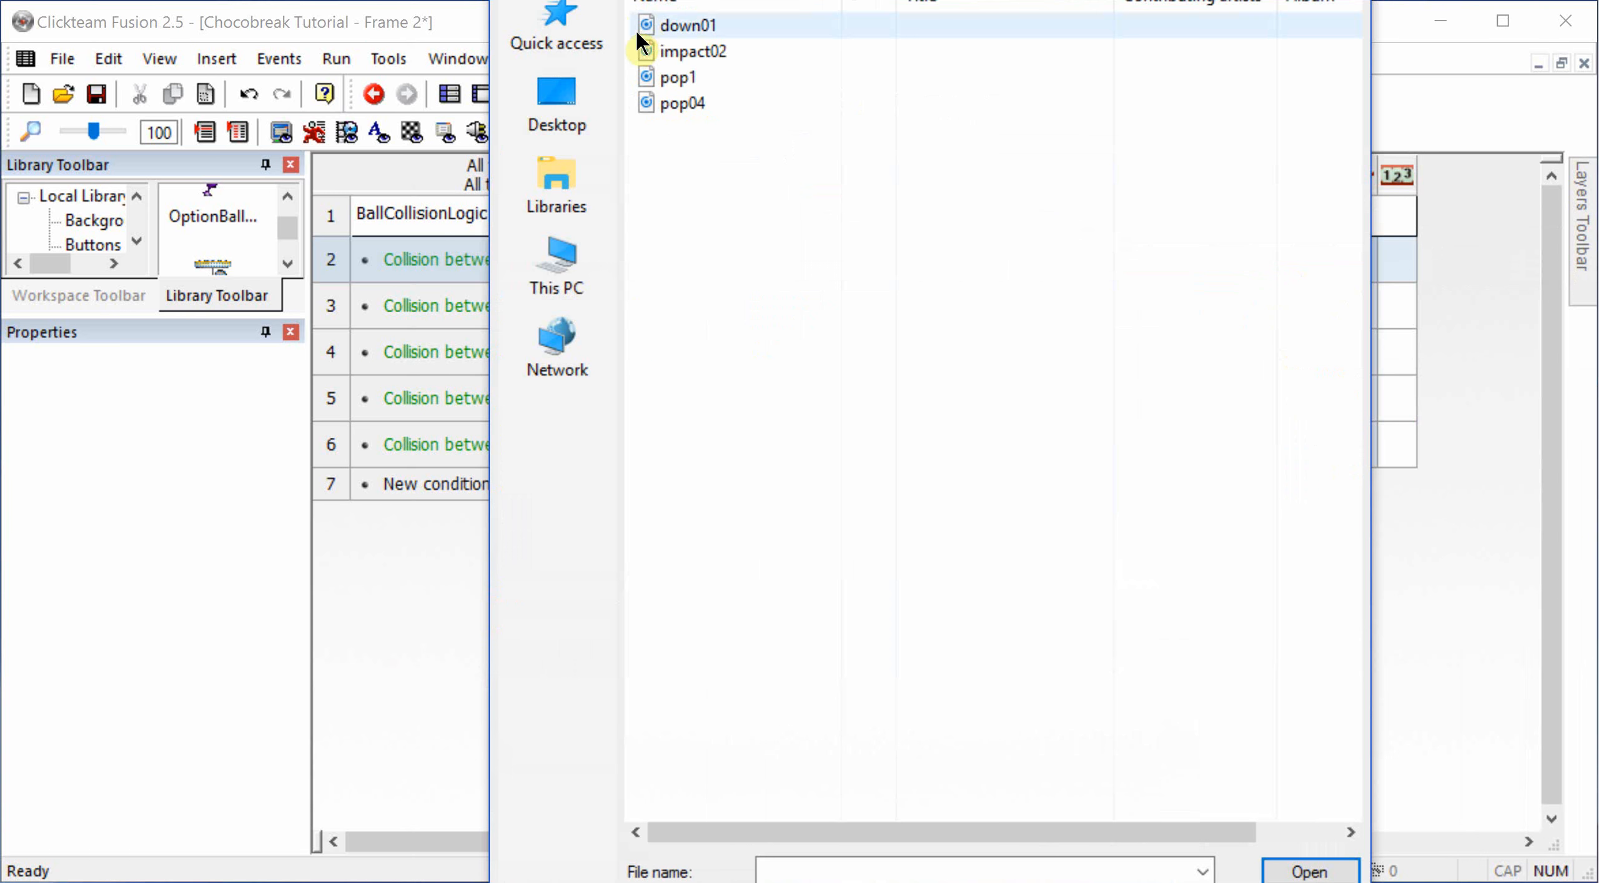
left_click(688, 76)
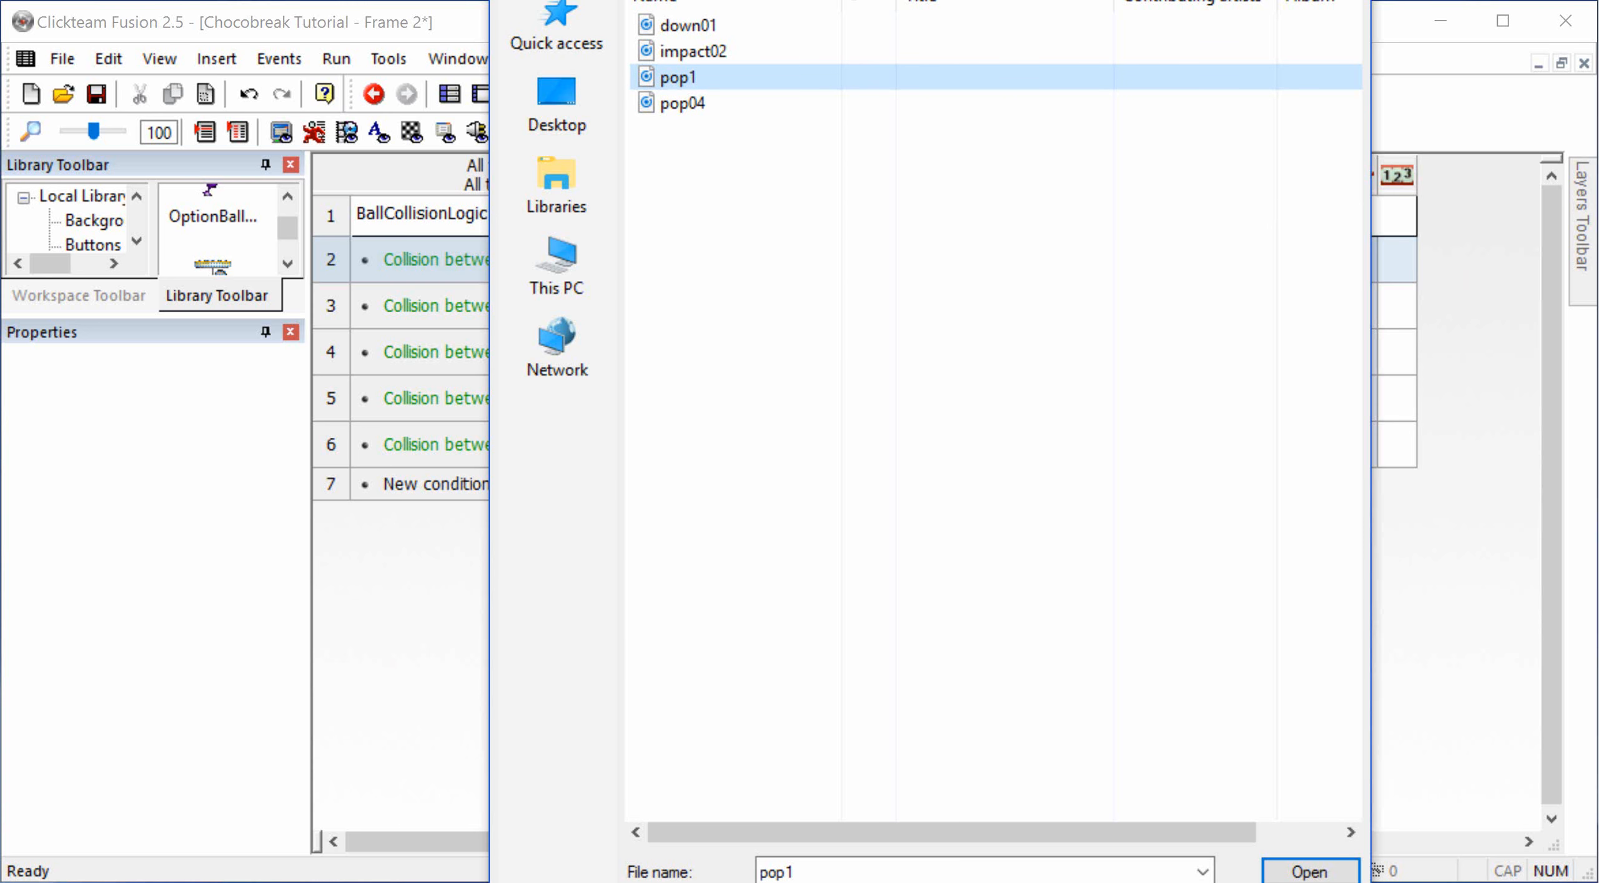
left_click_drag(863, 0, 863, 116)
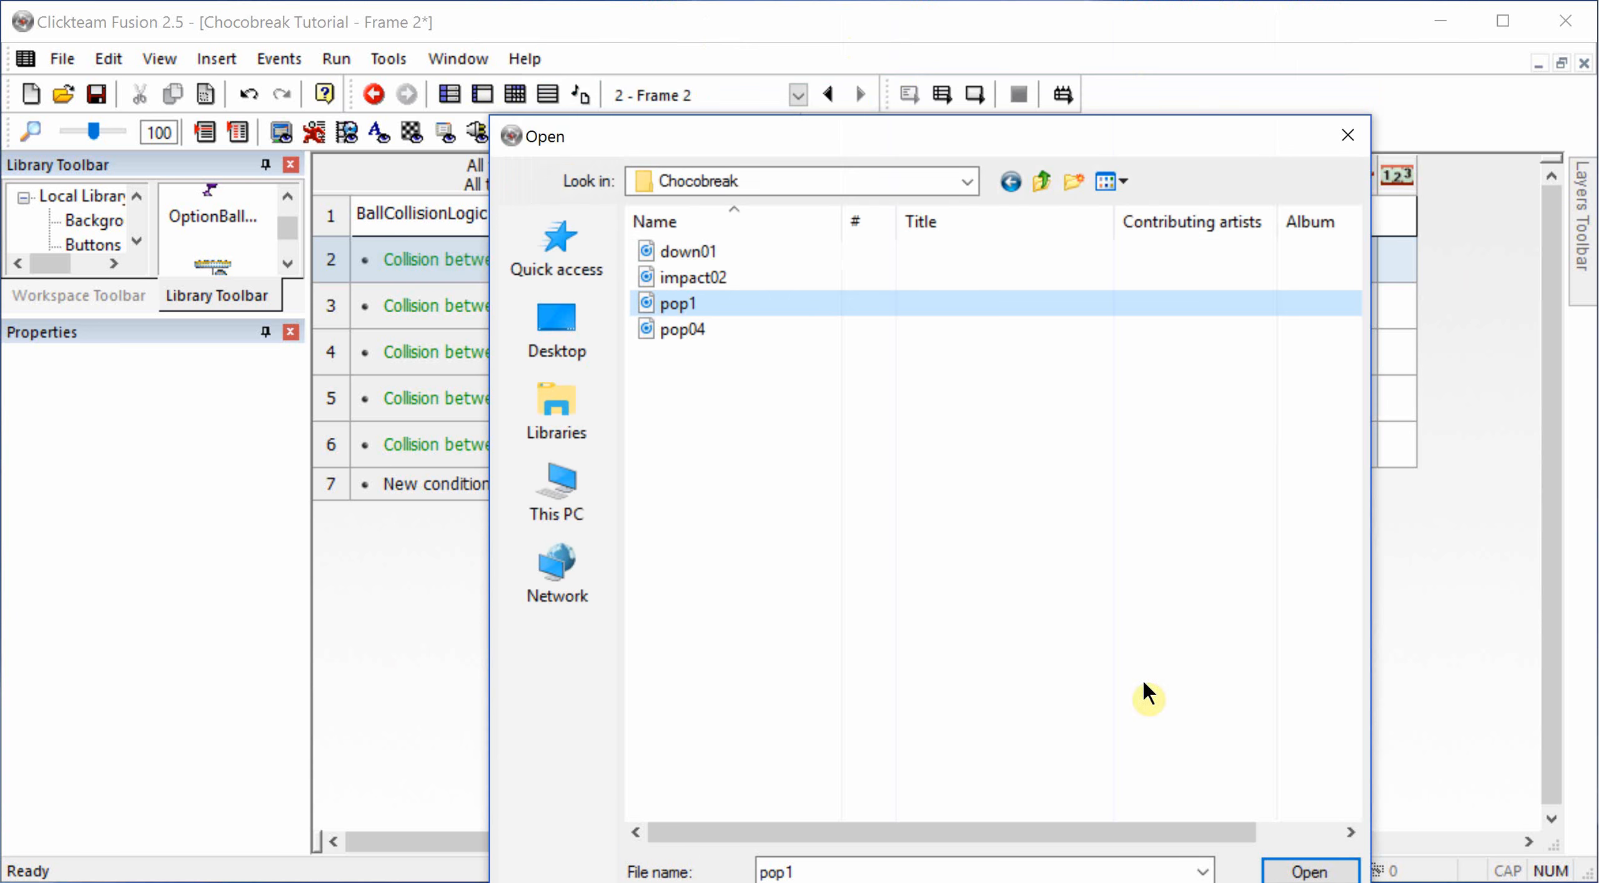
left_click_drag(1089, 128, 1146, 270)
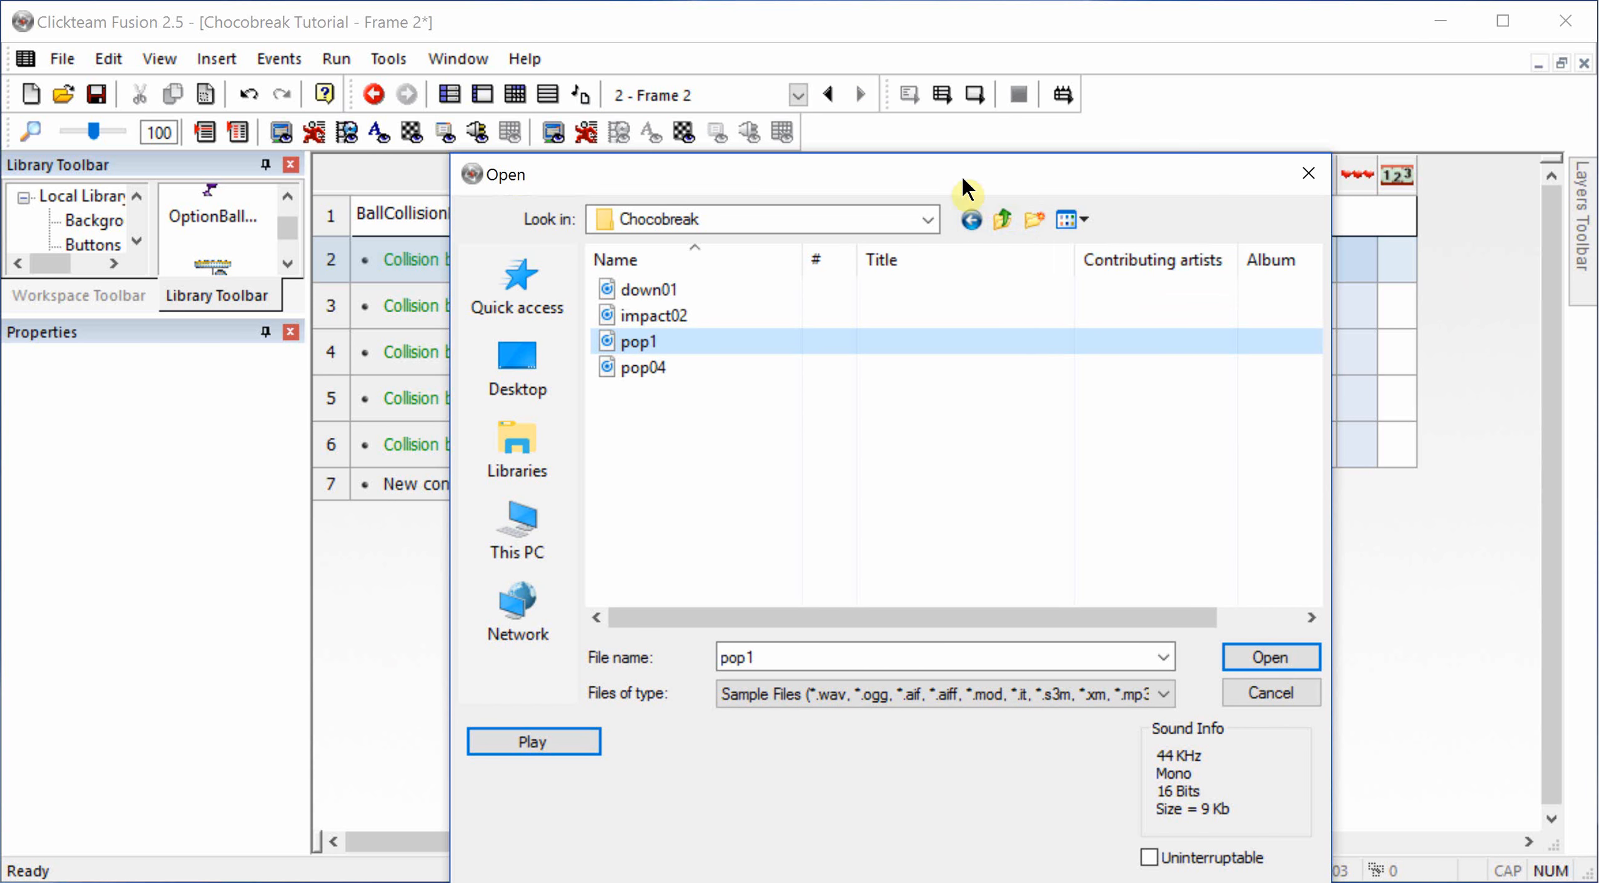
left_click_drag(962, 175, 954, 105)
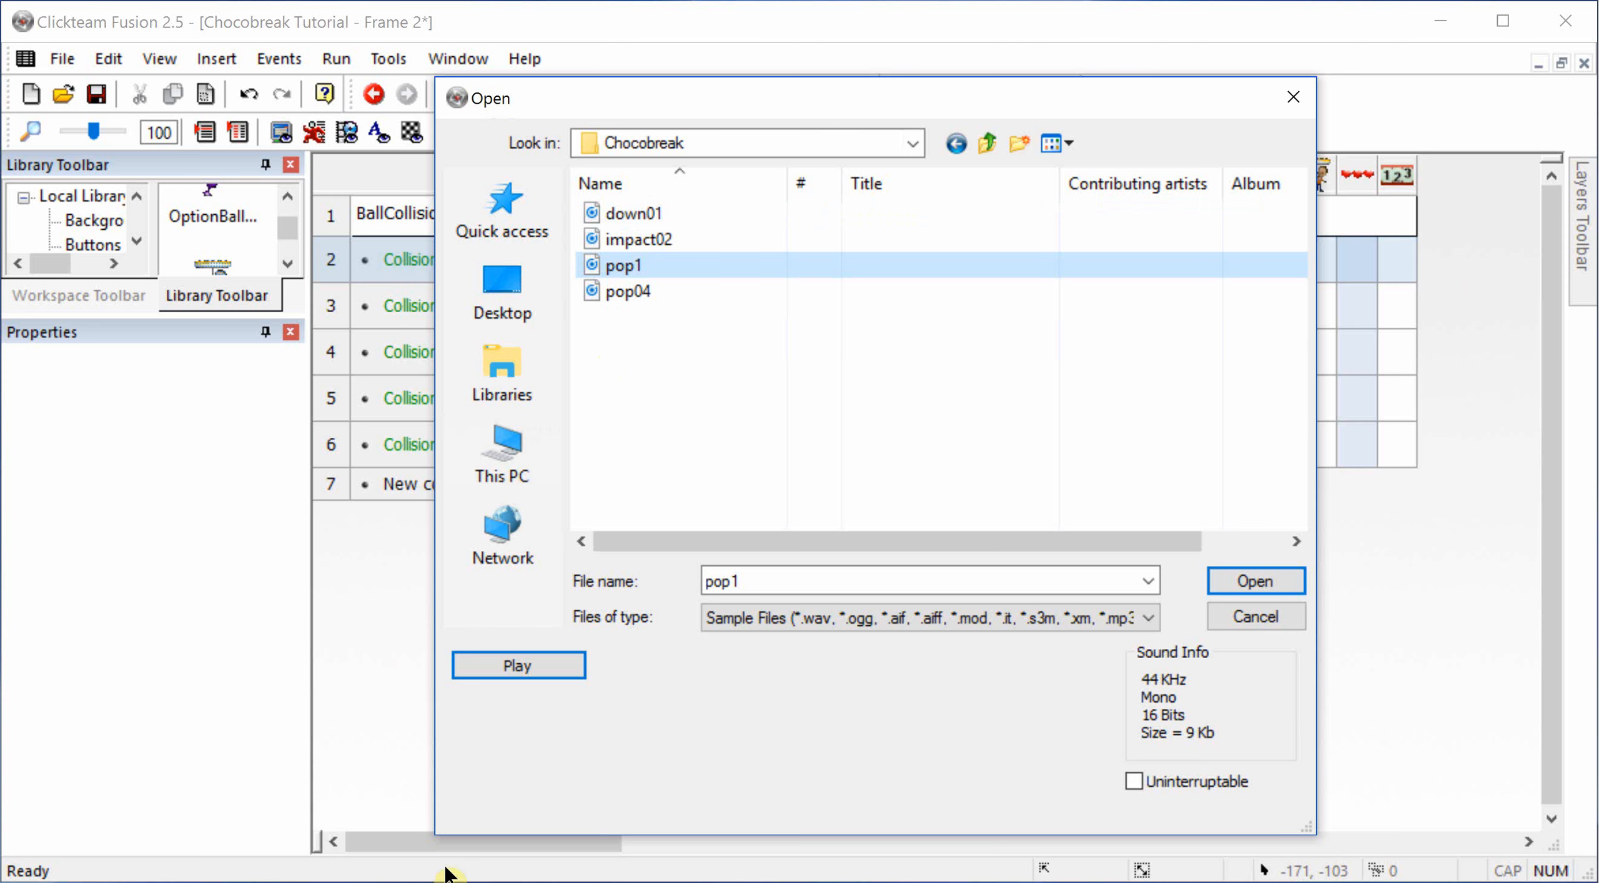
Step: Preview the pop1 and pop04 samples
left_click(510, 676)
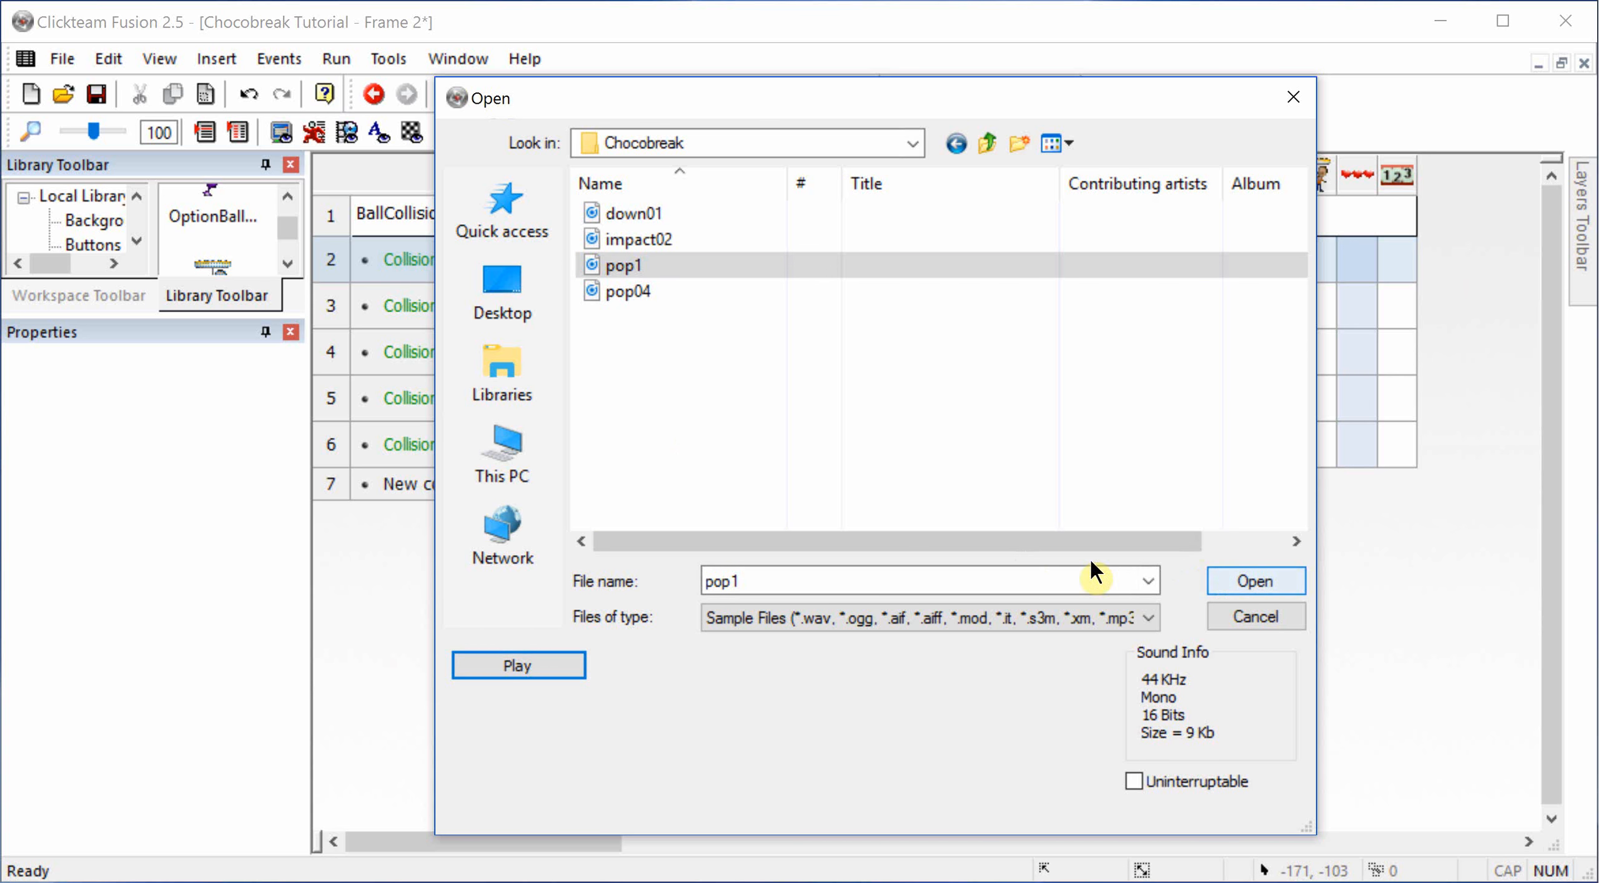
left_click(632, 292)
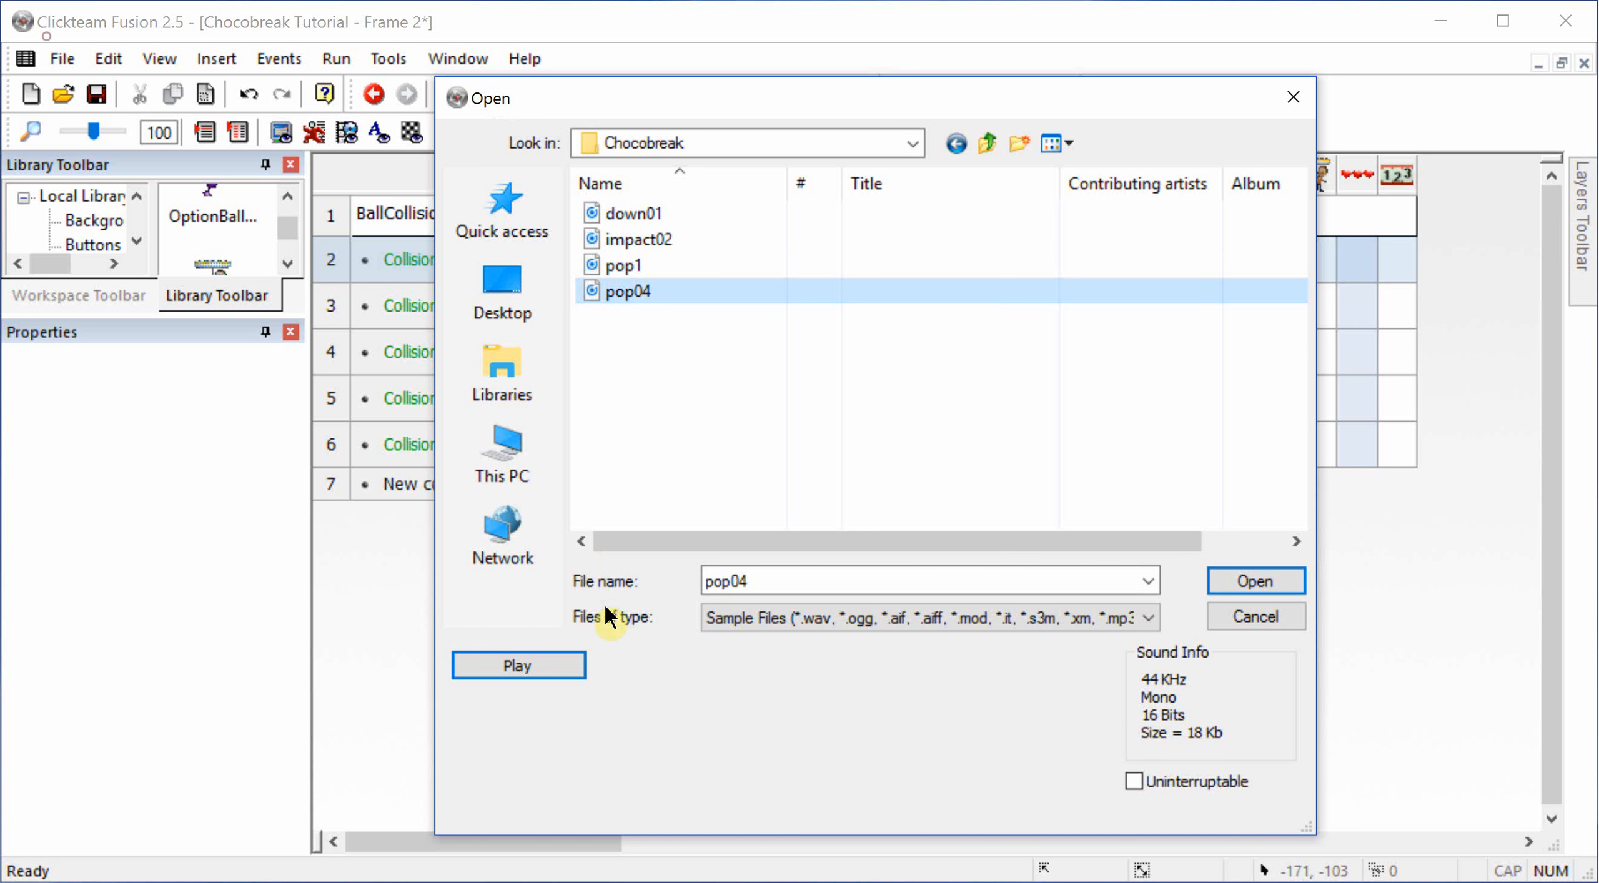
left_click(565, 667)
Step: Load pop1 for the SugarVertical2 collision and copy that sound action to the SugarVertical1 and red horizontal border collisions
left_click(618, 267)
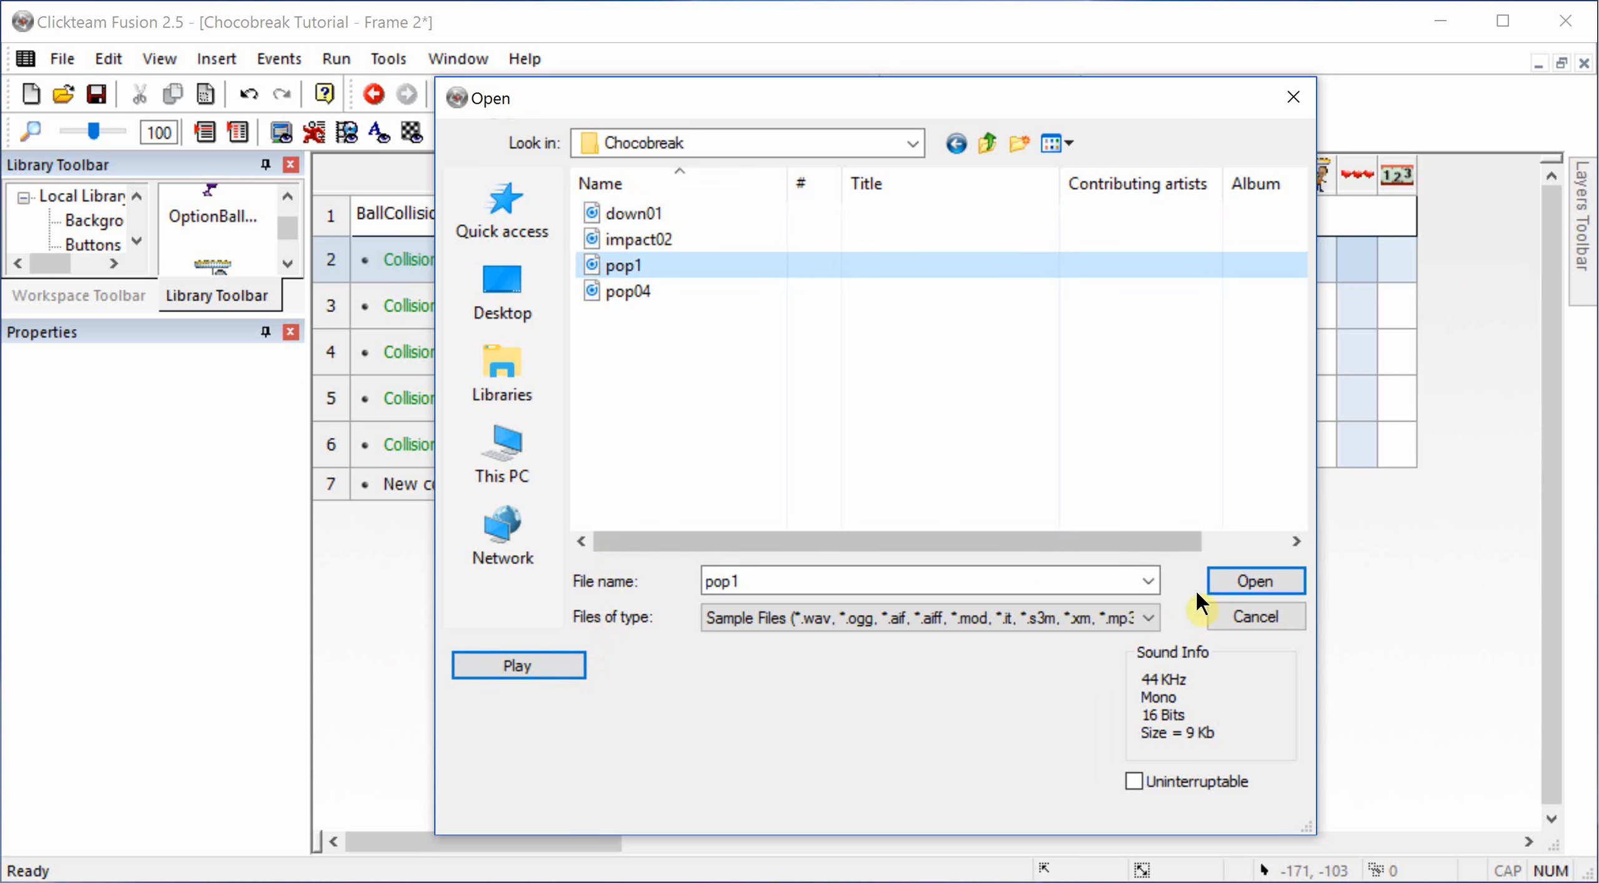
left_click(1243, 590)
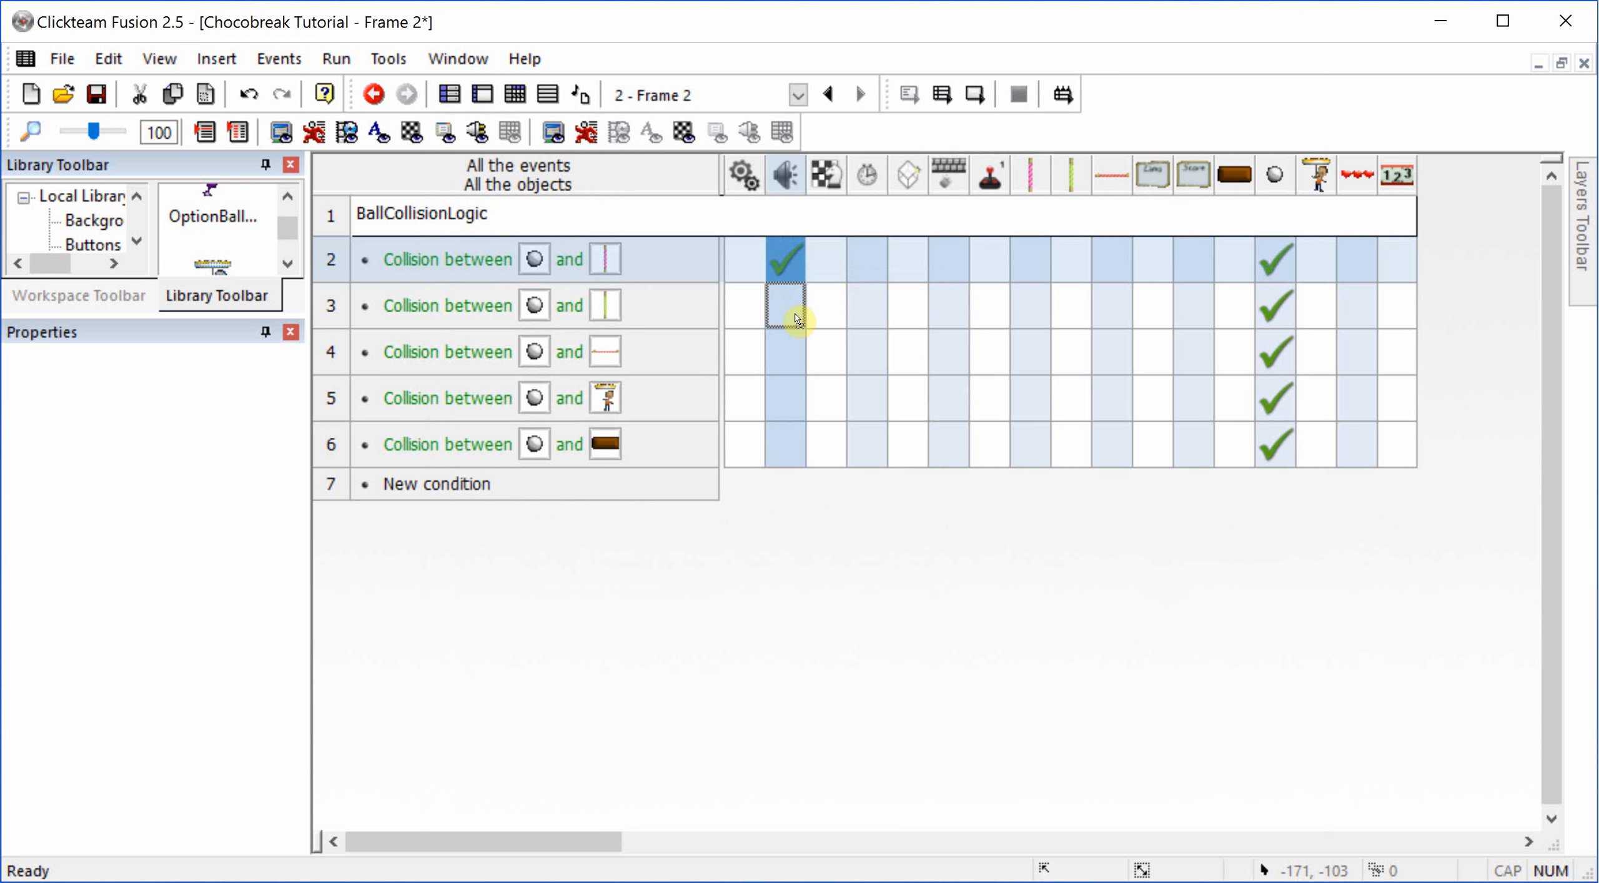
left_click_drag(798, 320, 788, 350)
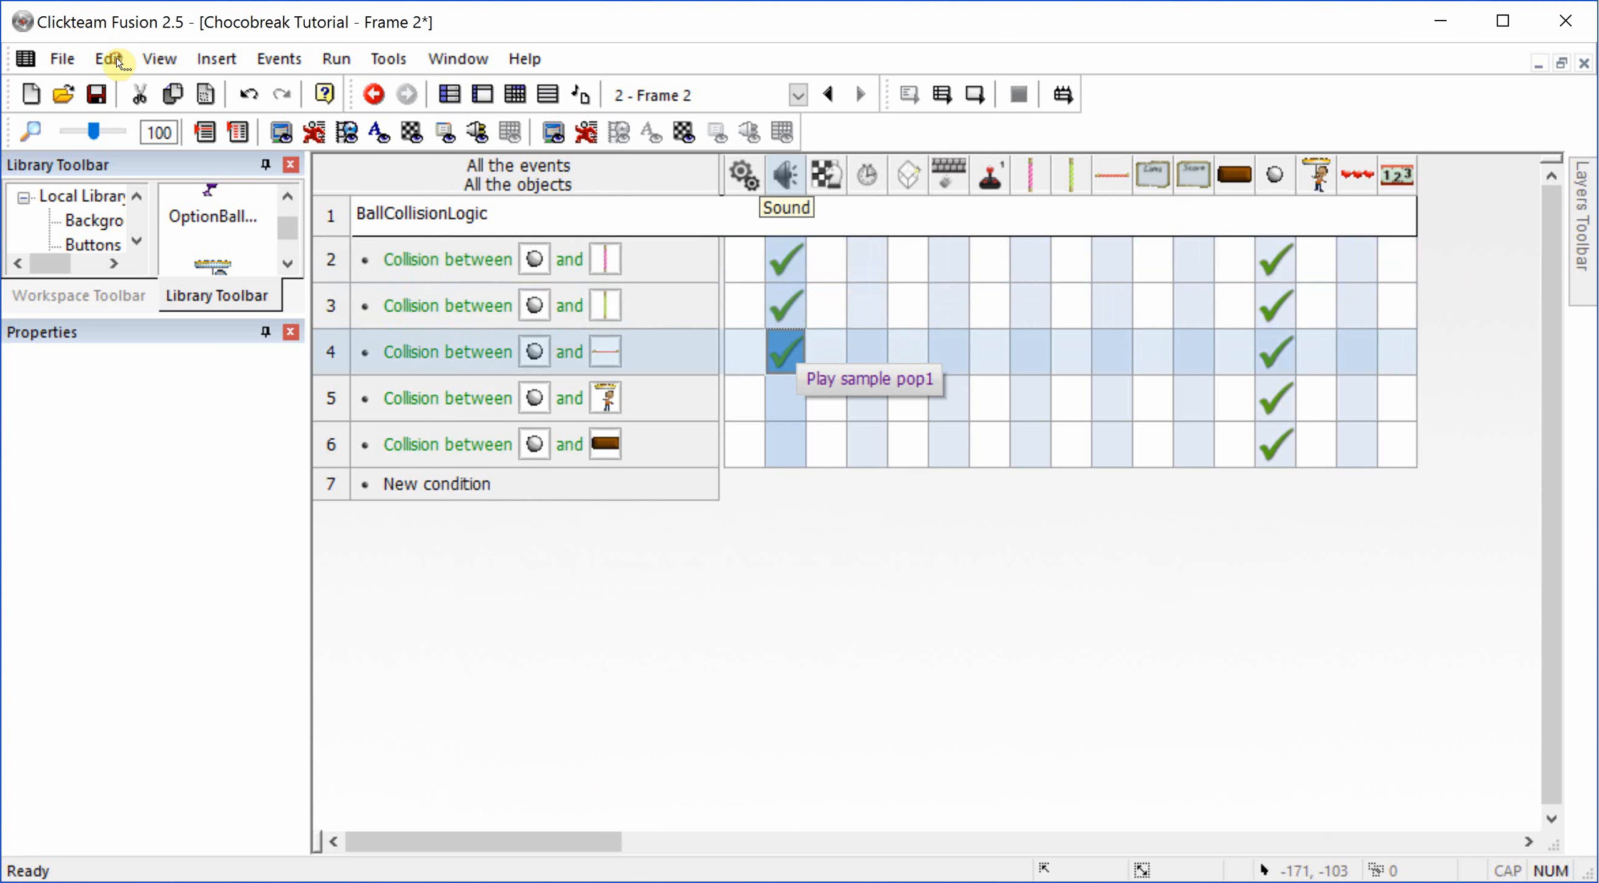
Step: Add a Play Sample action to the ball's collision with the Player, using pop04 from the Chocobreak folder
left_click(794, 397)
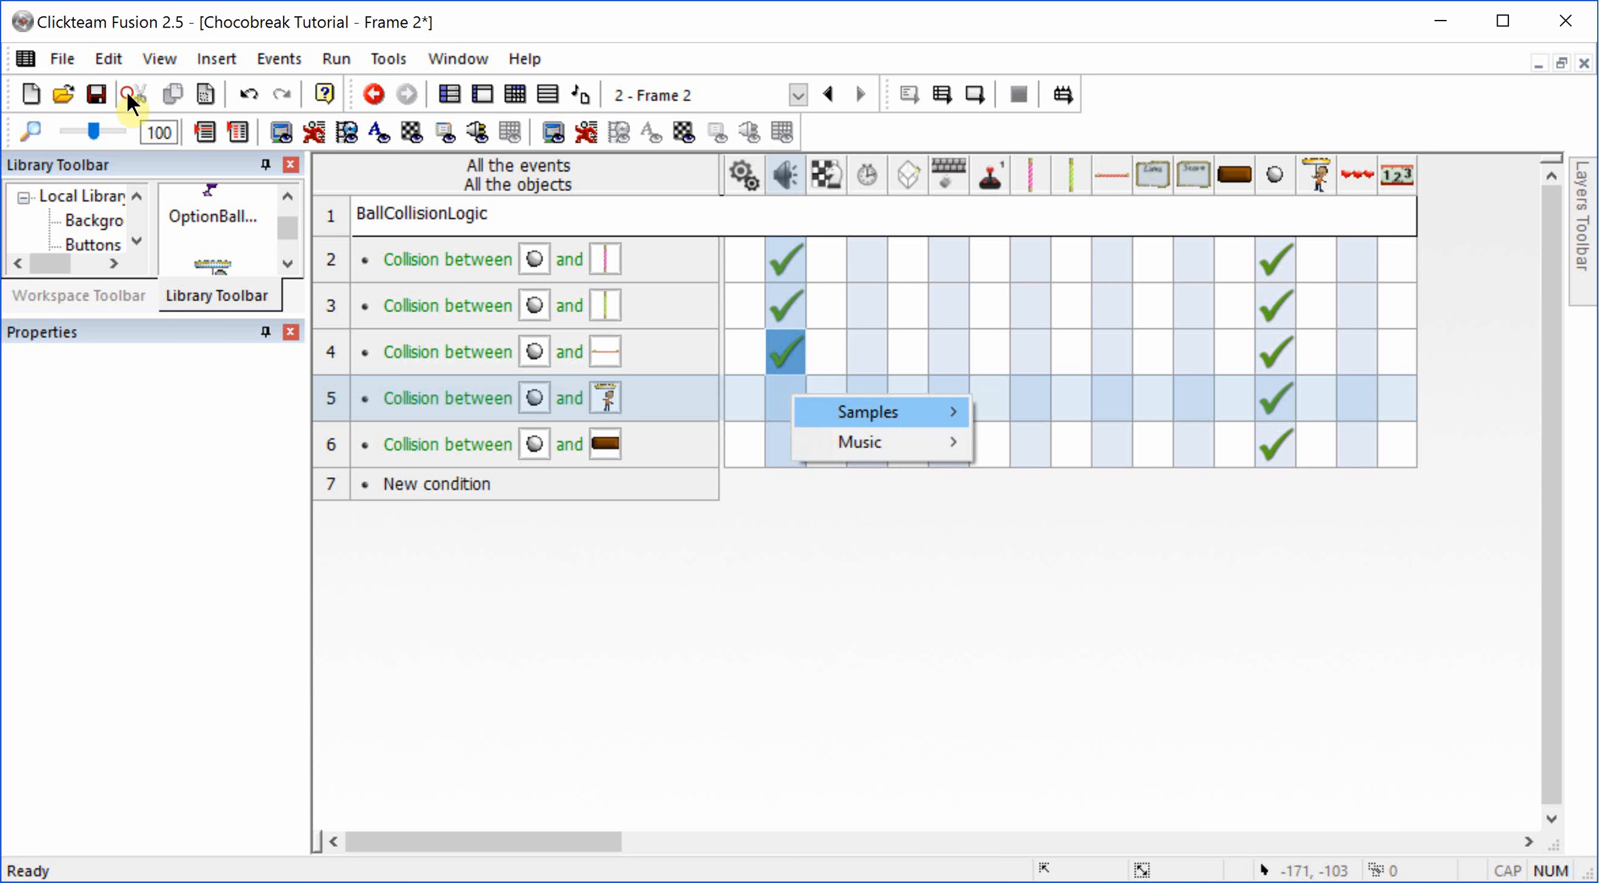
mouse_move(868, 412)
left_click(1056, 276)
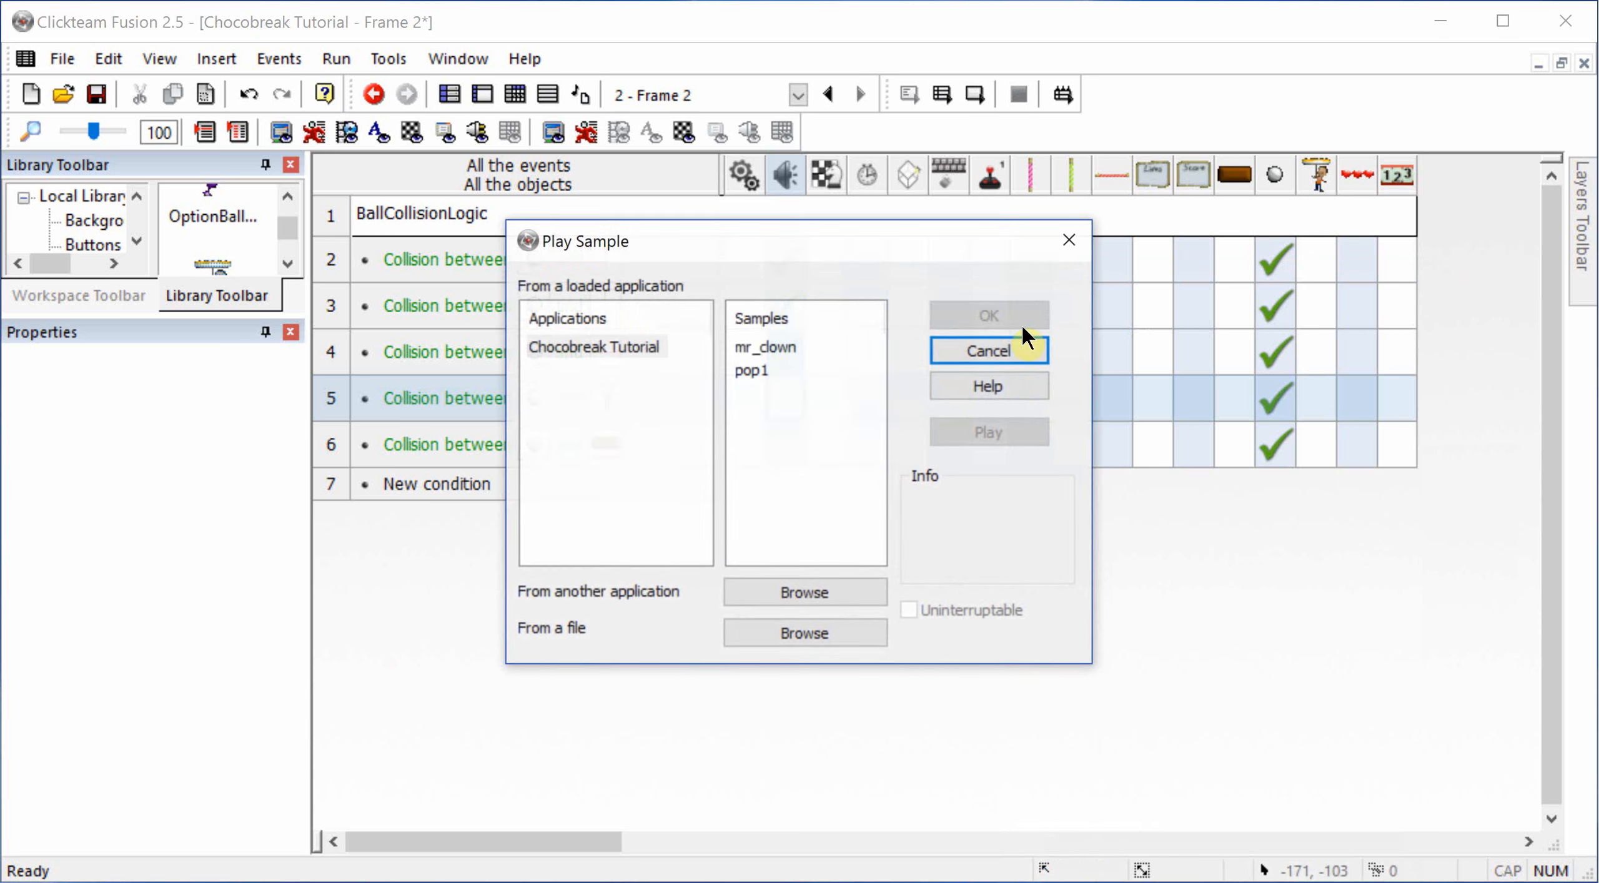
left_click(857, 632)
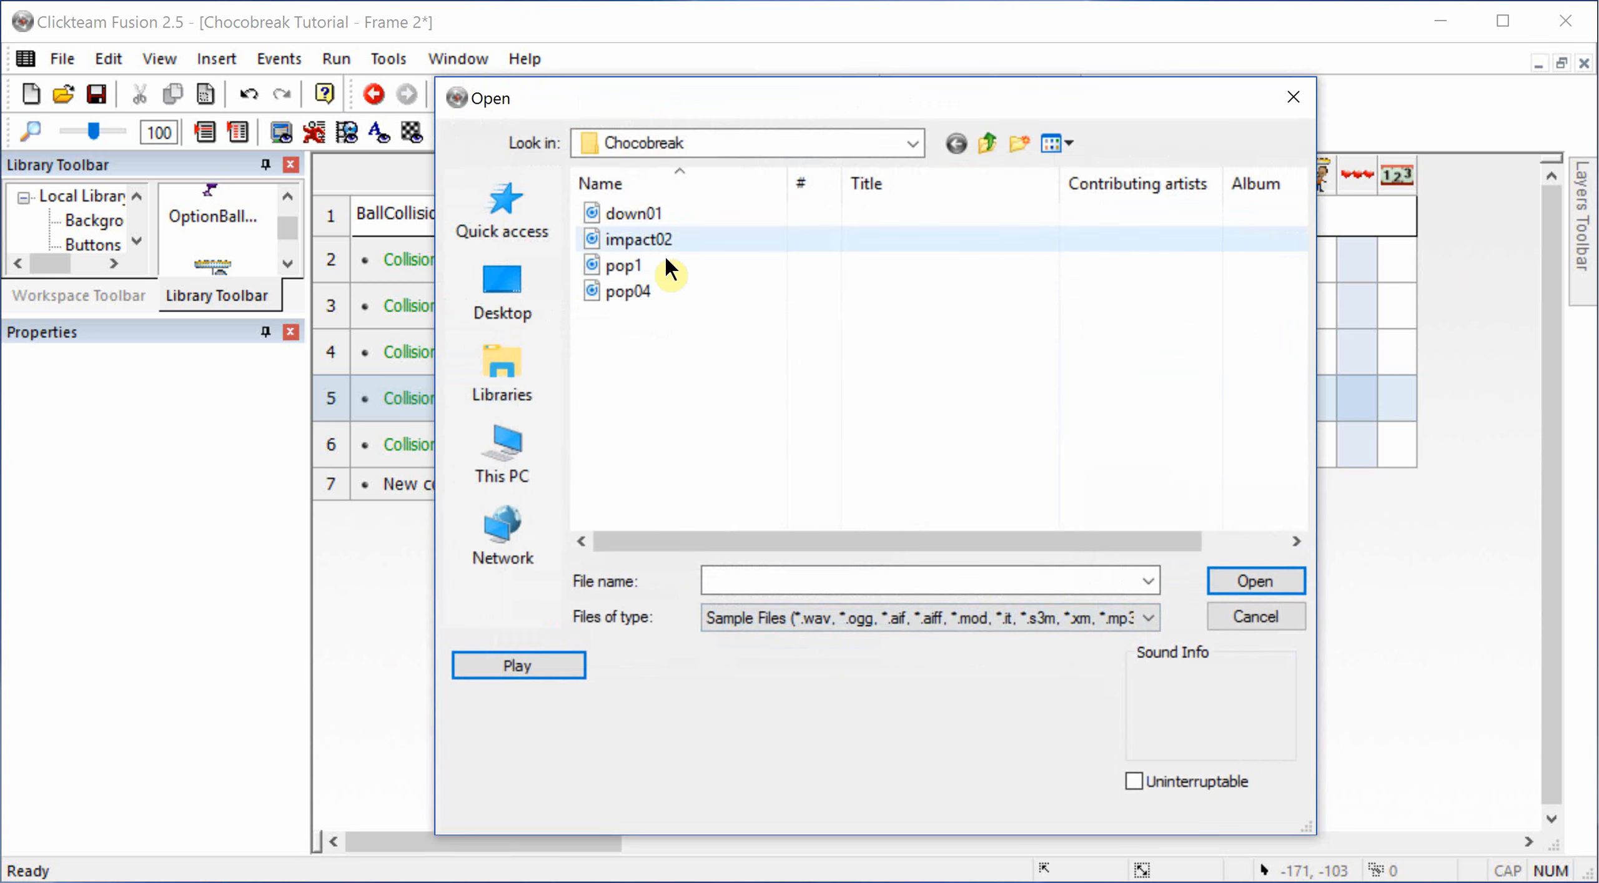
double_click(661, 289)
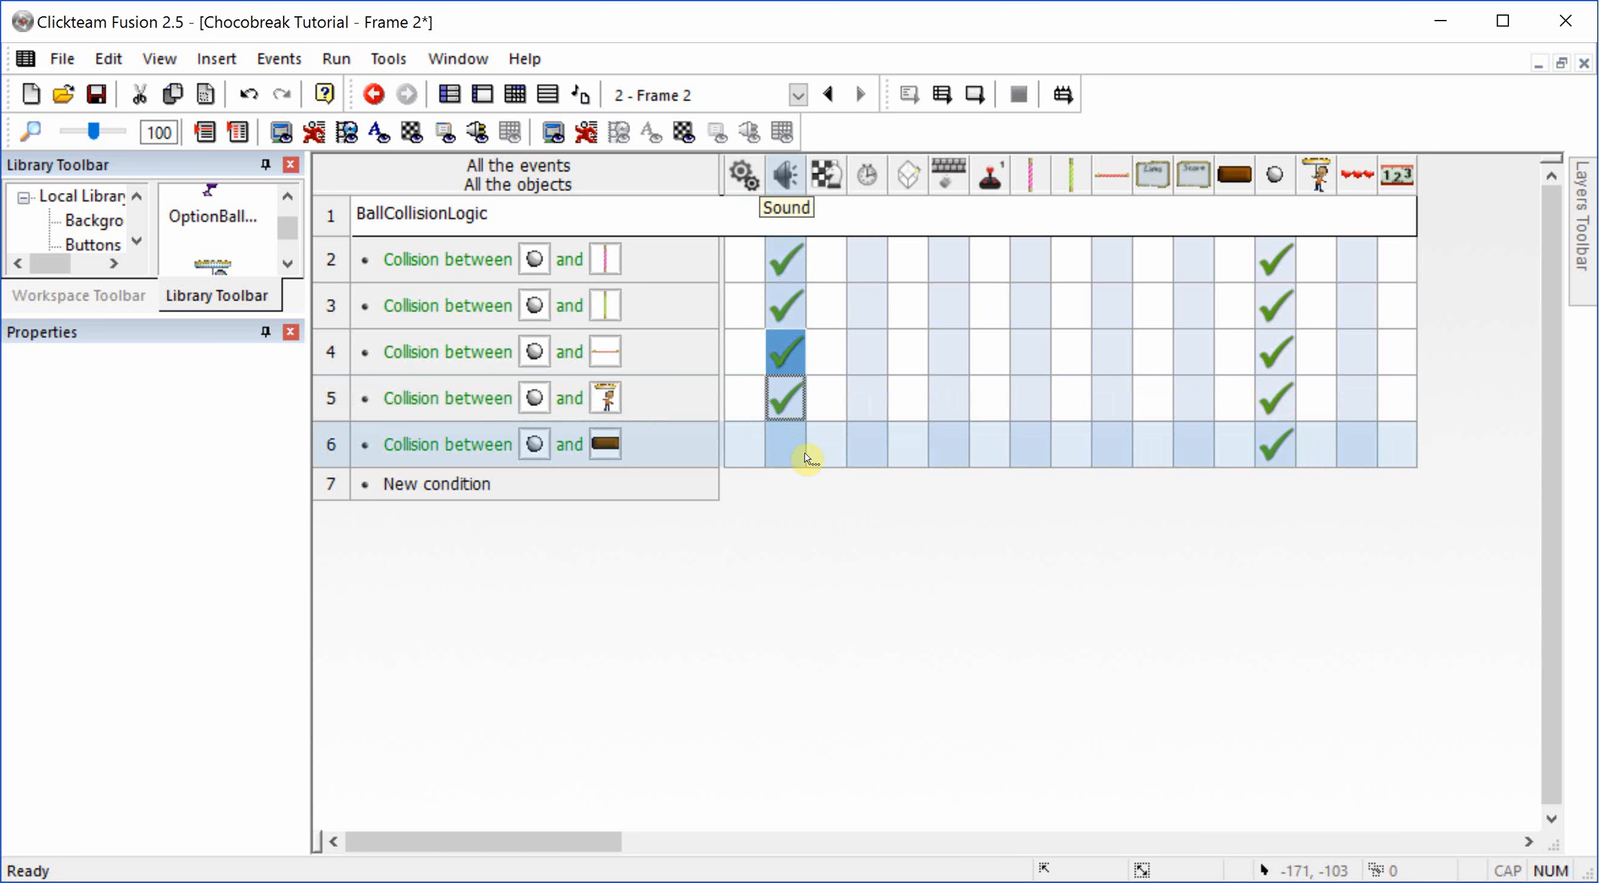
Step: Add a Play Sample action to the ball's collision with the Milk brick, using impact02 from the Chocobreak folder
left_click(804, 458)
left_click(820, 469)
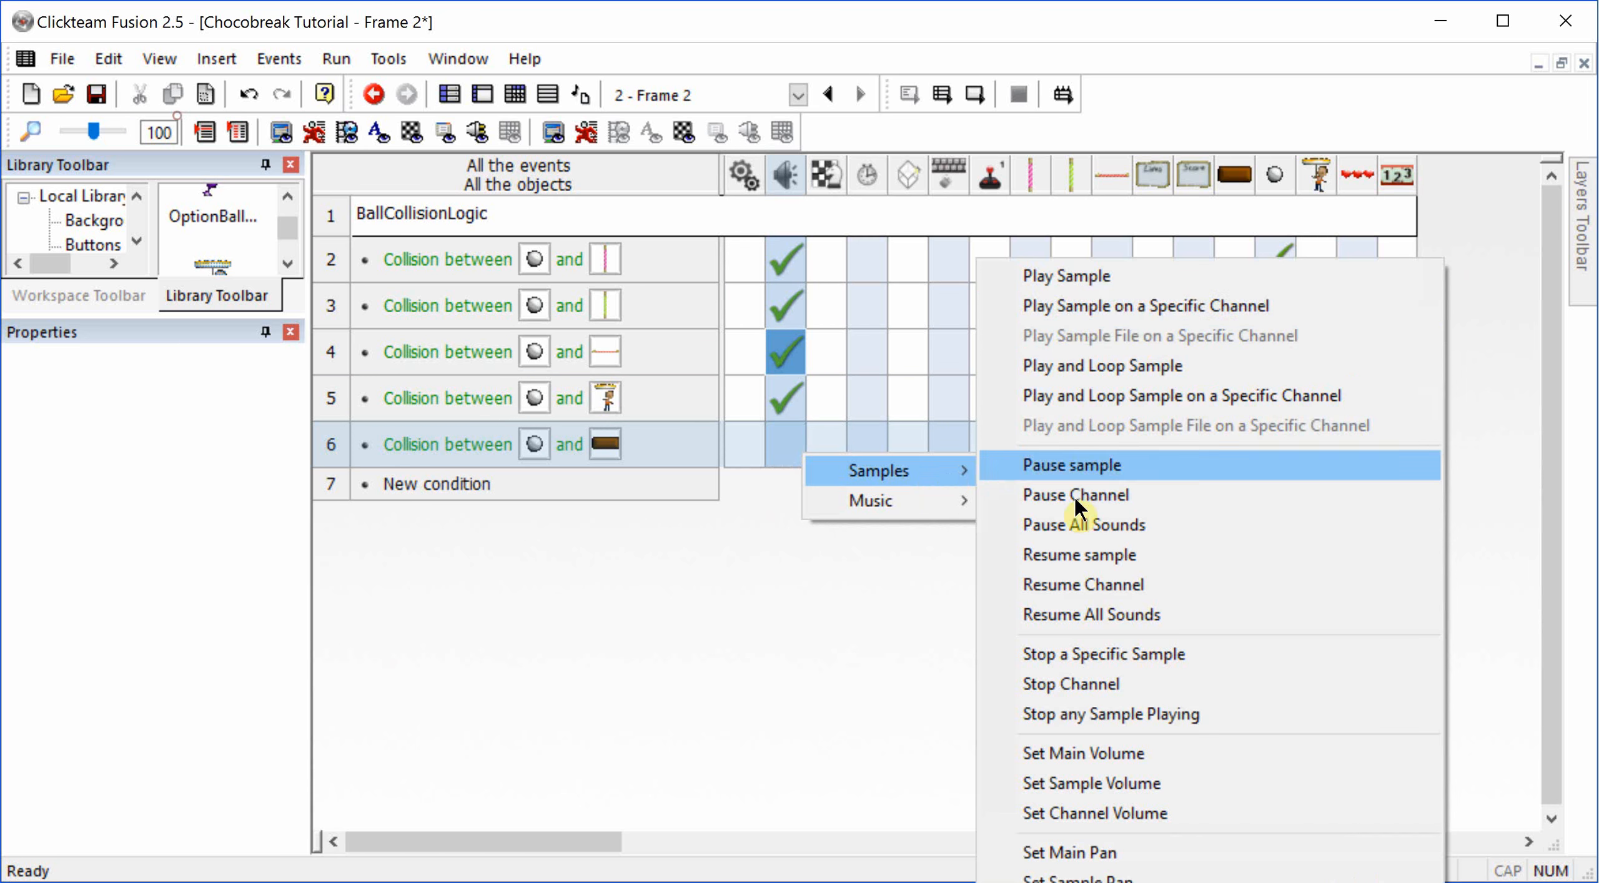
left_click(1067, 276)
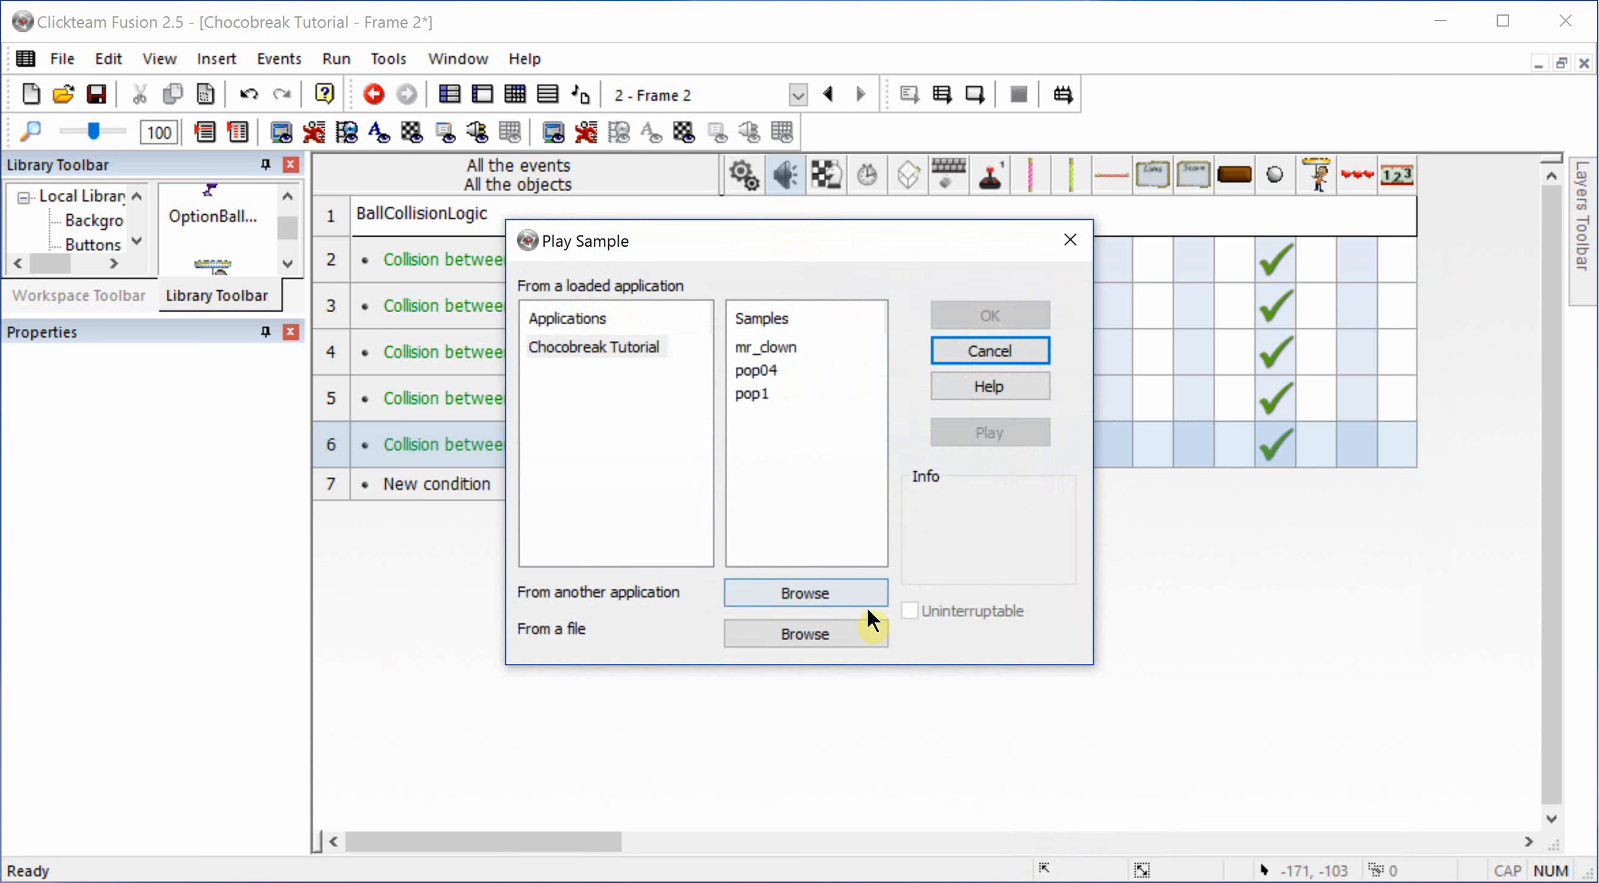
left_click(866, 632)
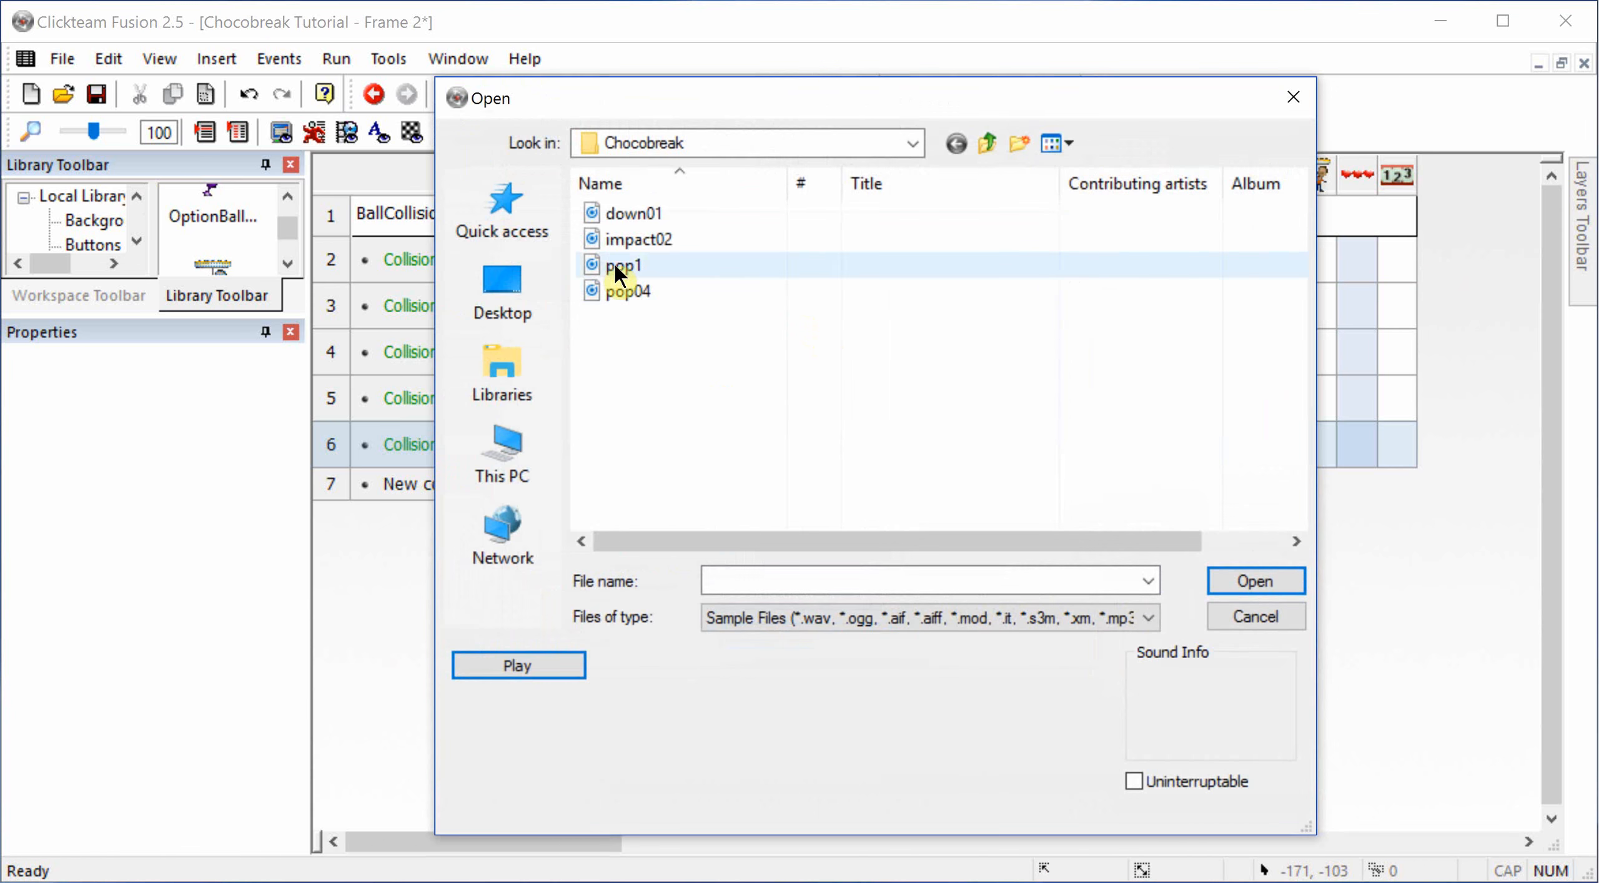
left_click(616, 234)
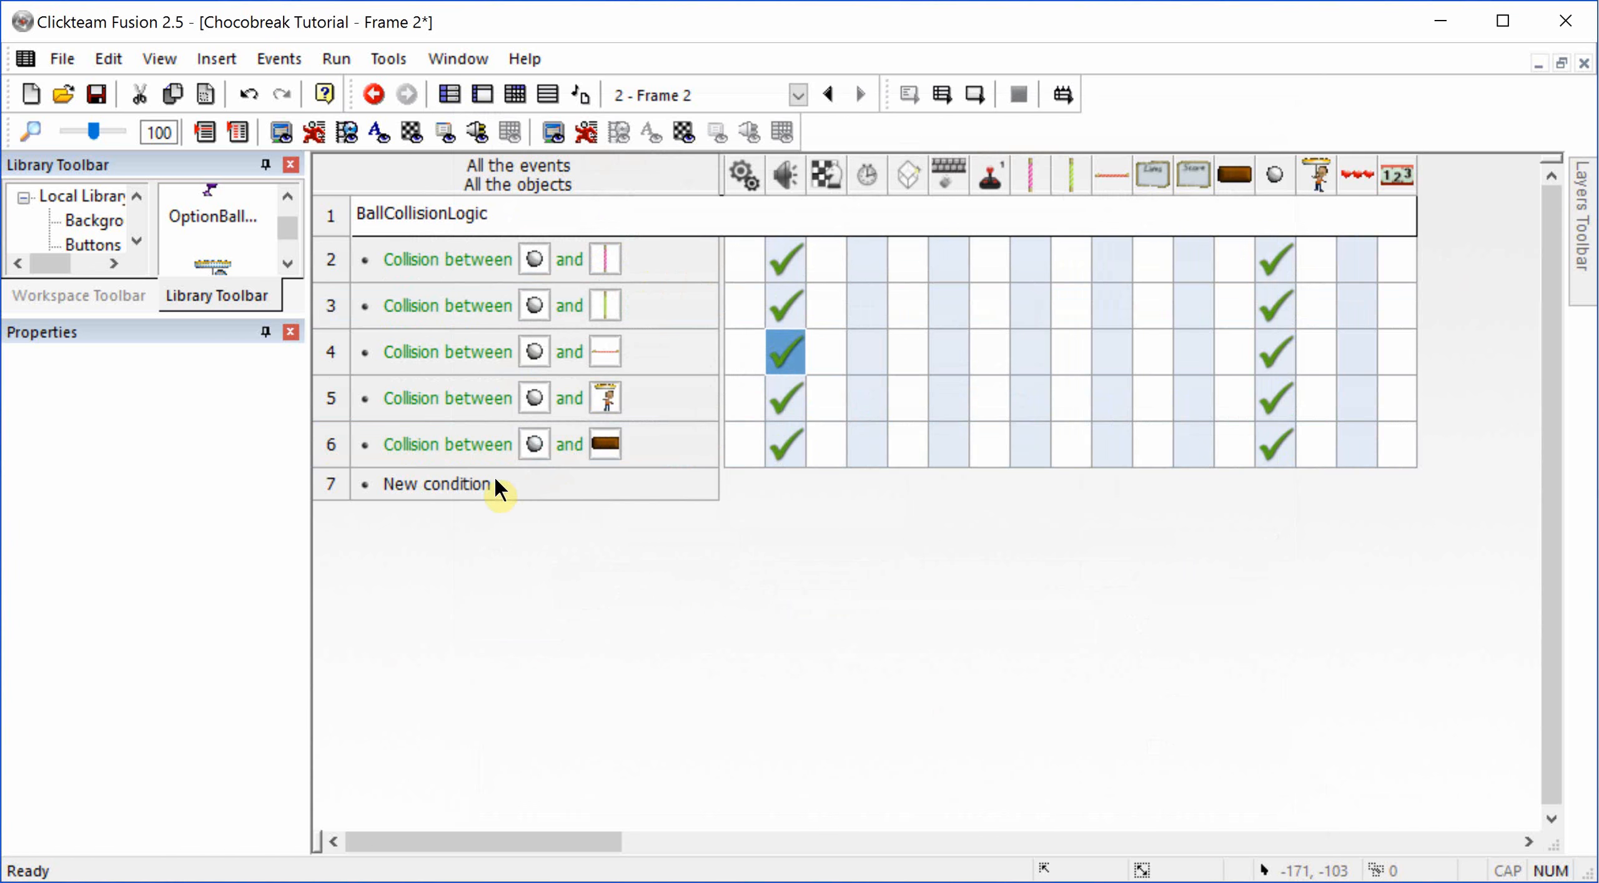
Step: Add a new event condition testing whether the BallSiver ball leaves the play area on the bottom
left_click(436, 484)
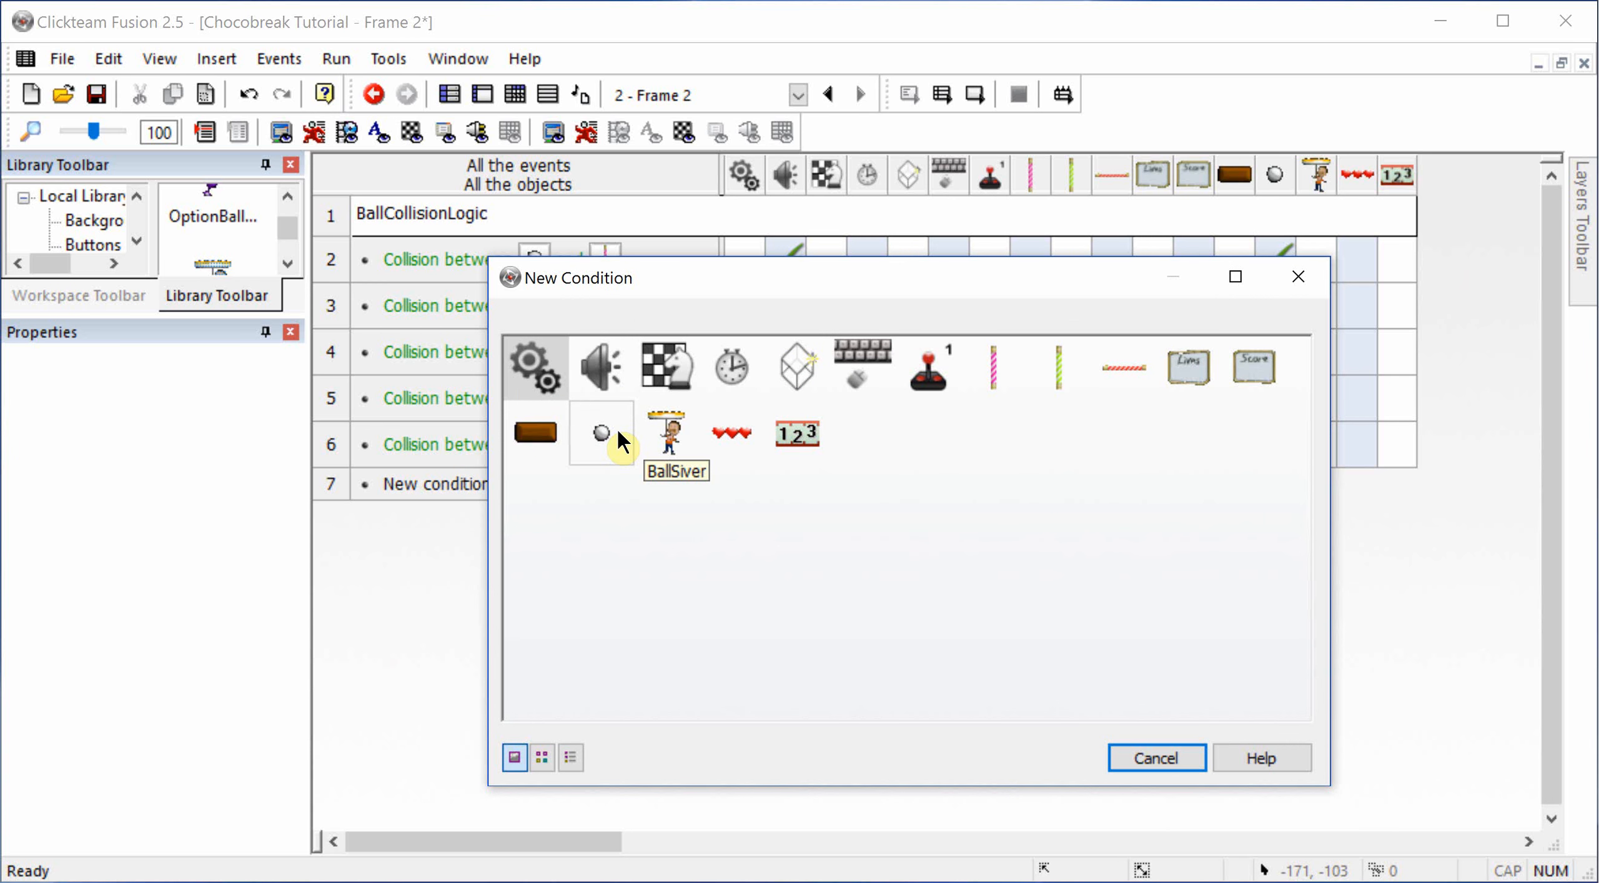
left_click(607, 427)
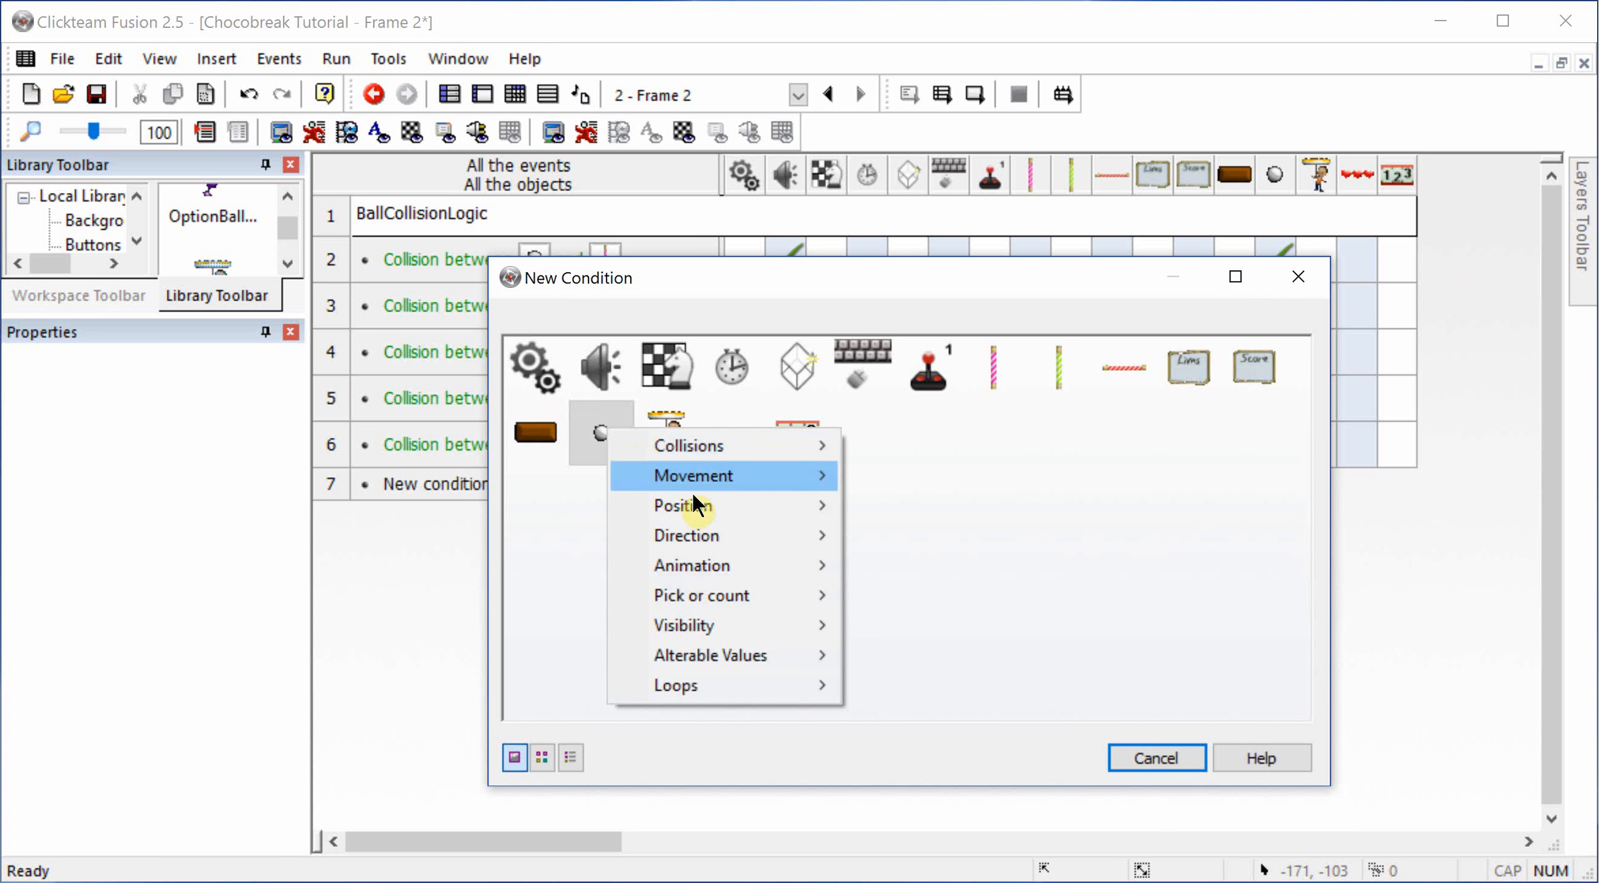
mouse_move(706, 509)
left_click(1055, 505)
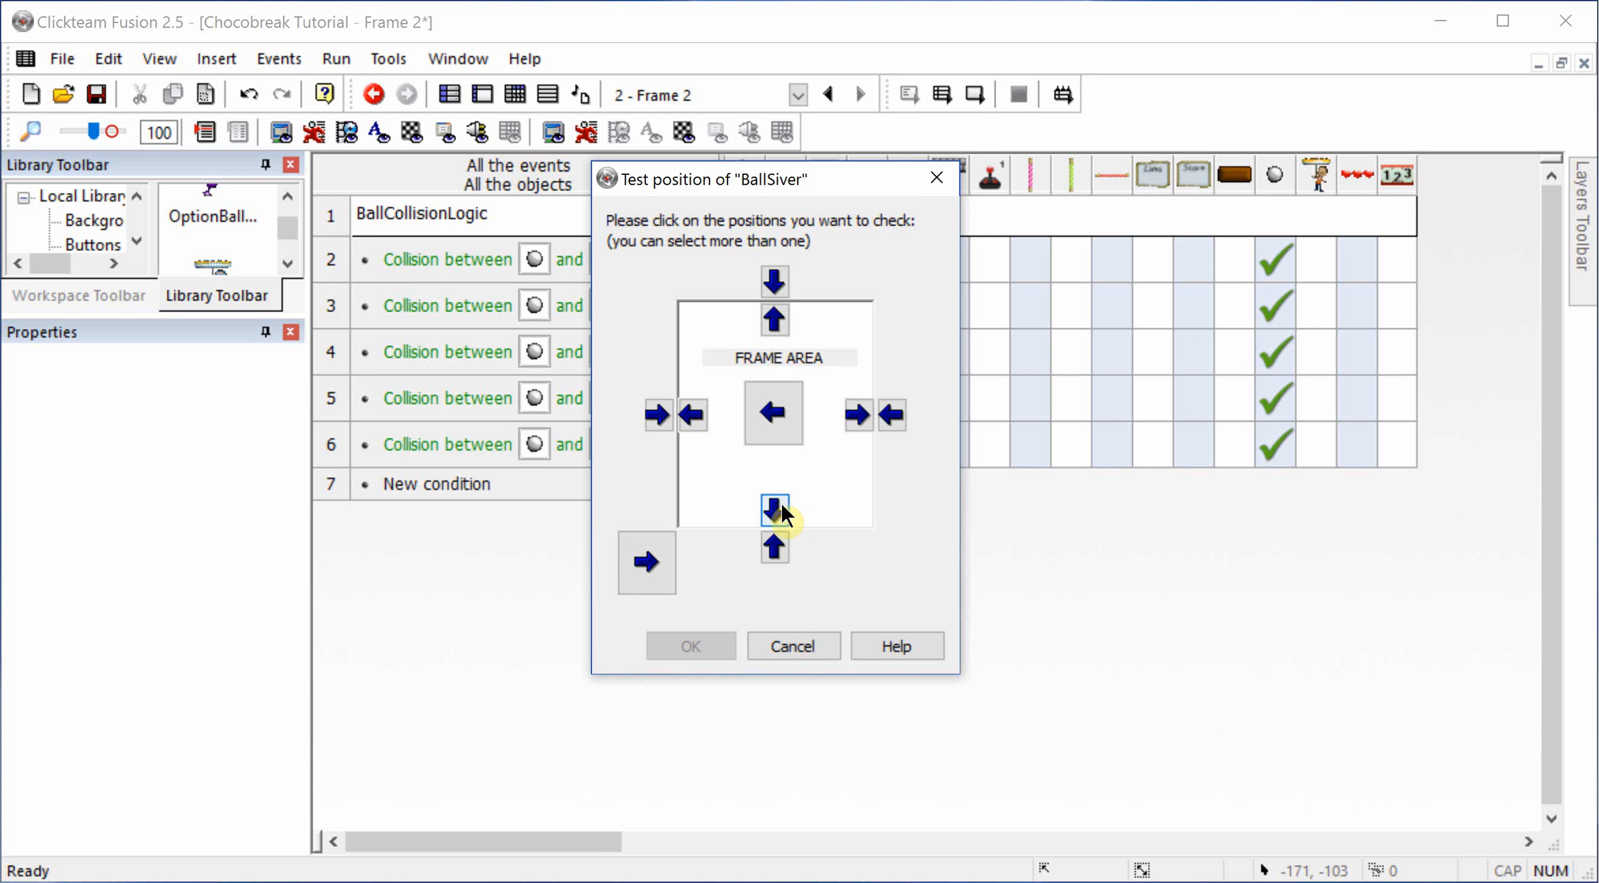
left_click(780, 507)
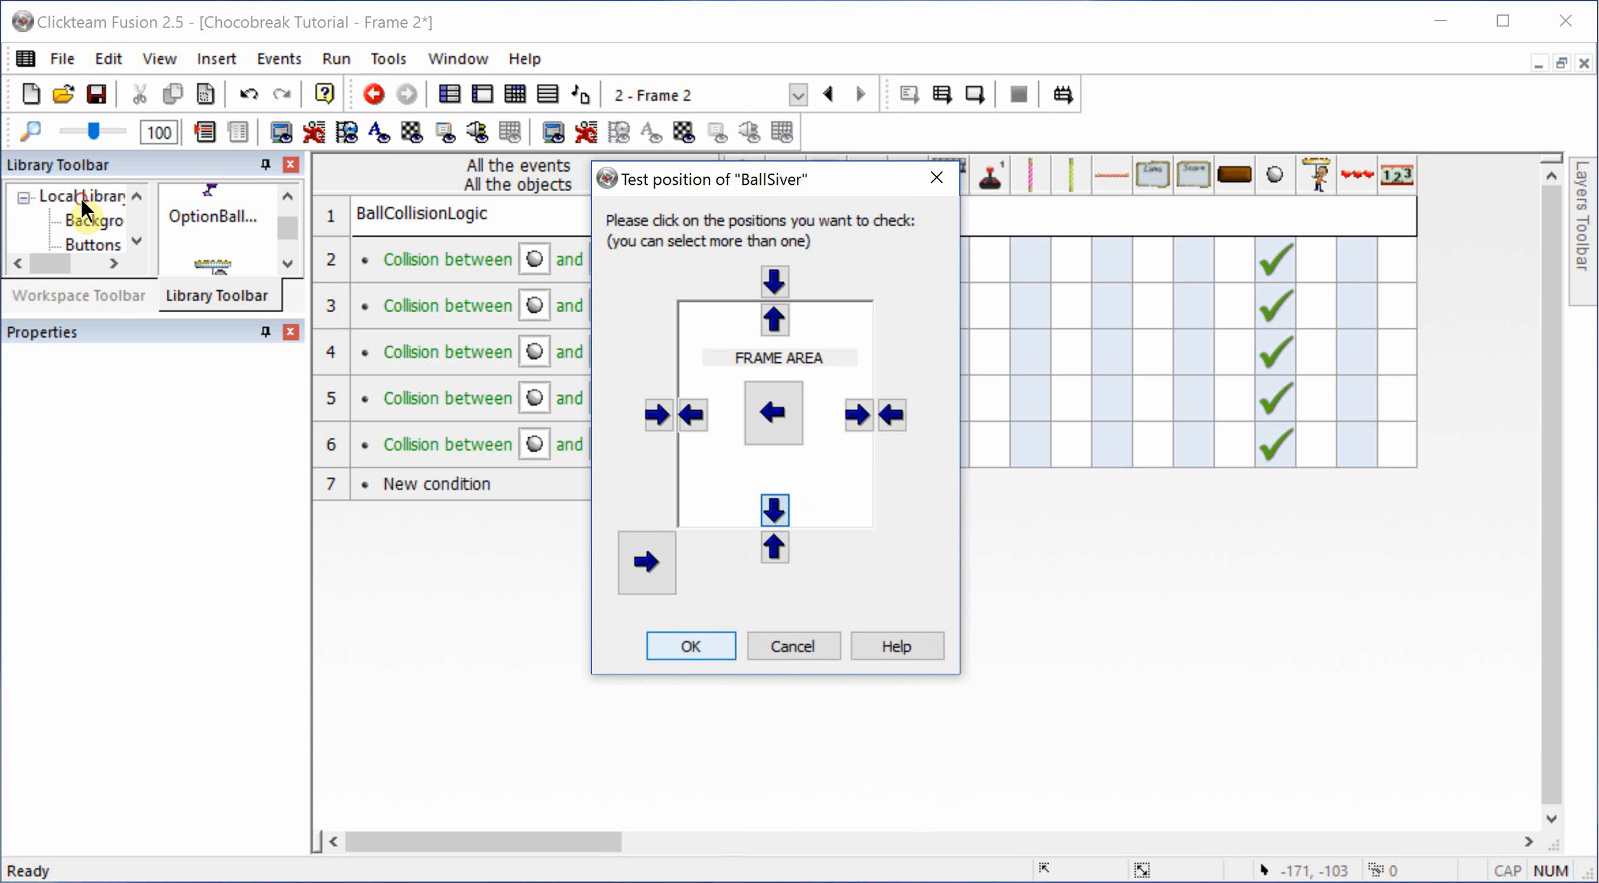
left_click(691, 646)
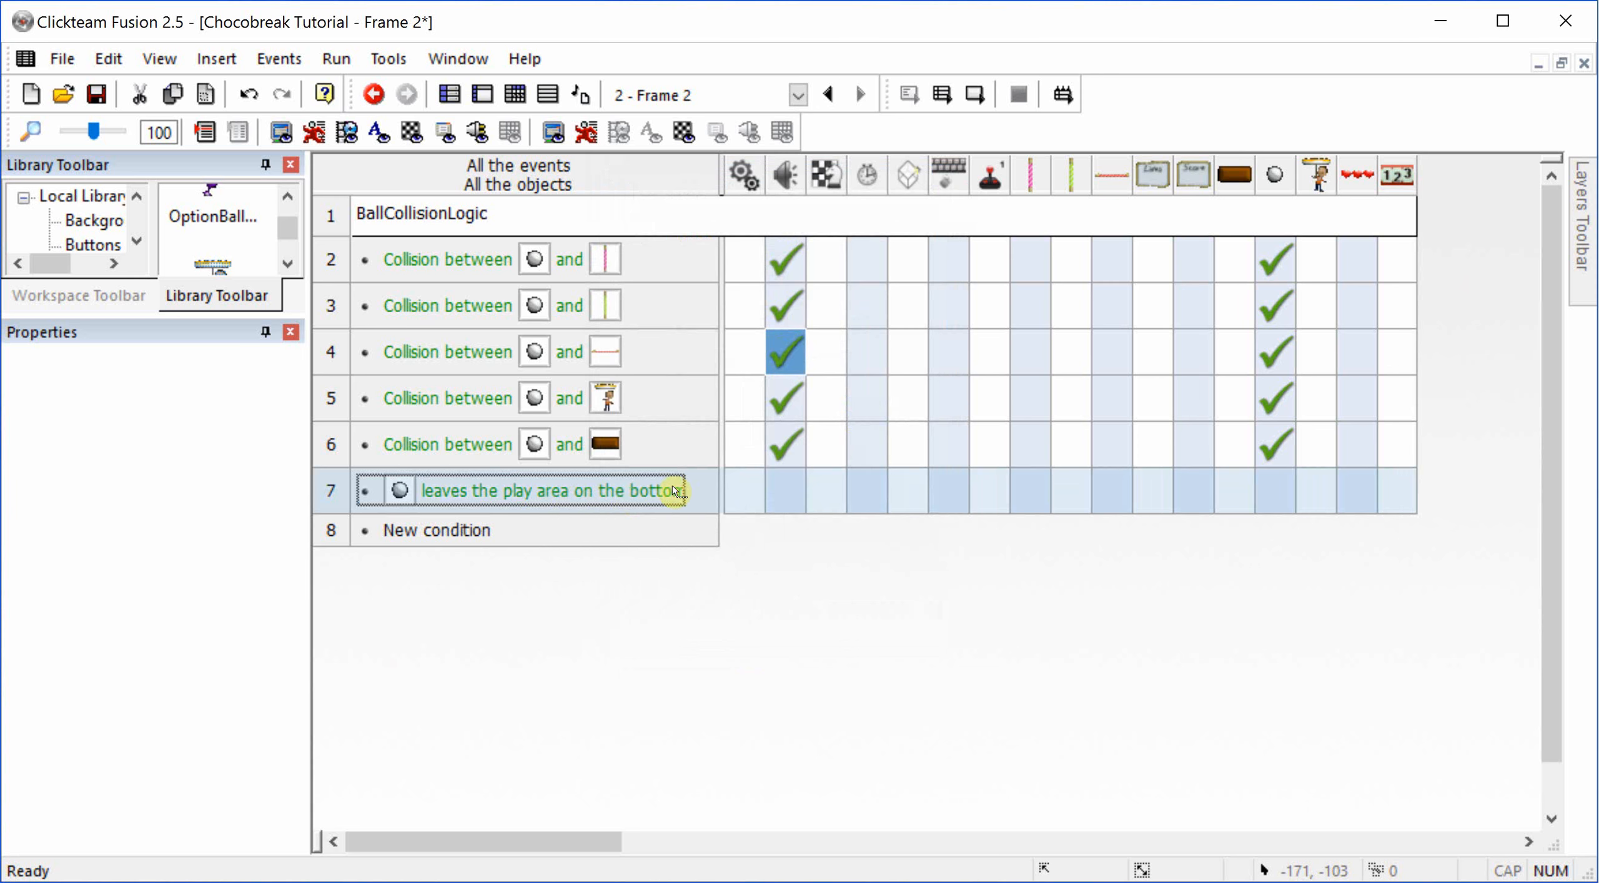
Step: Add a Play Sample action to the event for the ball leaving the play area, using down01 from the Chocobreak folder
left_click(788, 495)
mouse_move(875, 514)
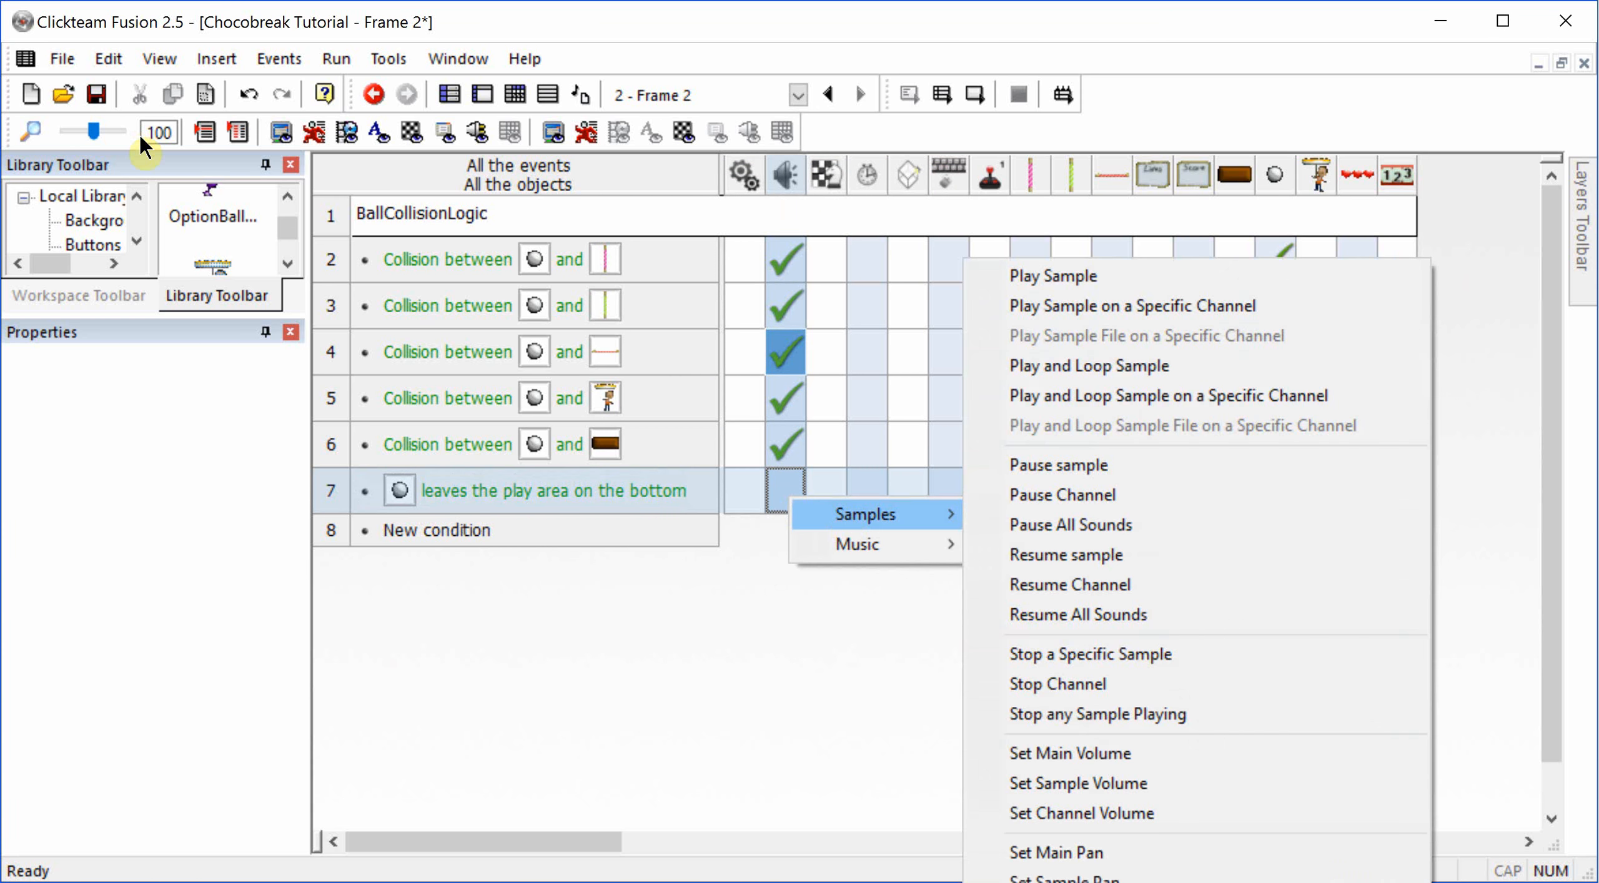
left_click(1050, 276)
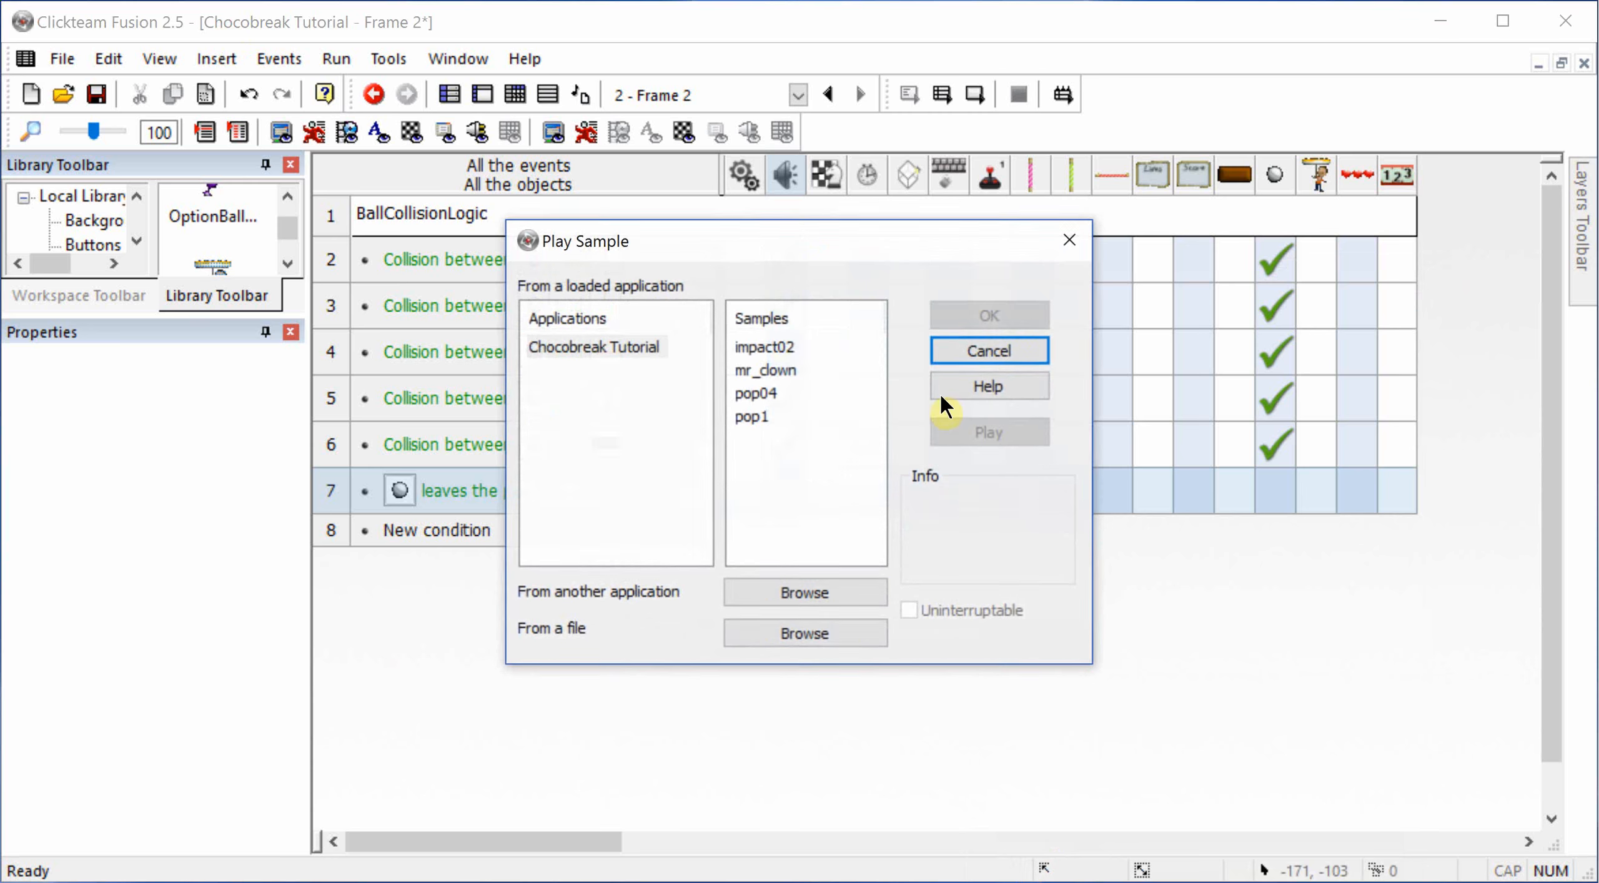
left_click(809, 634)
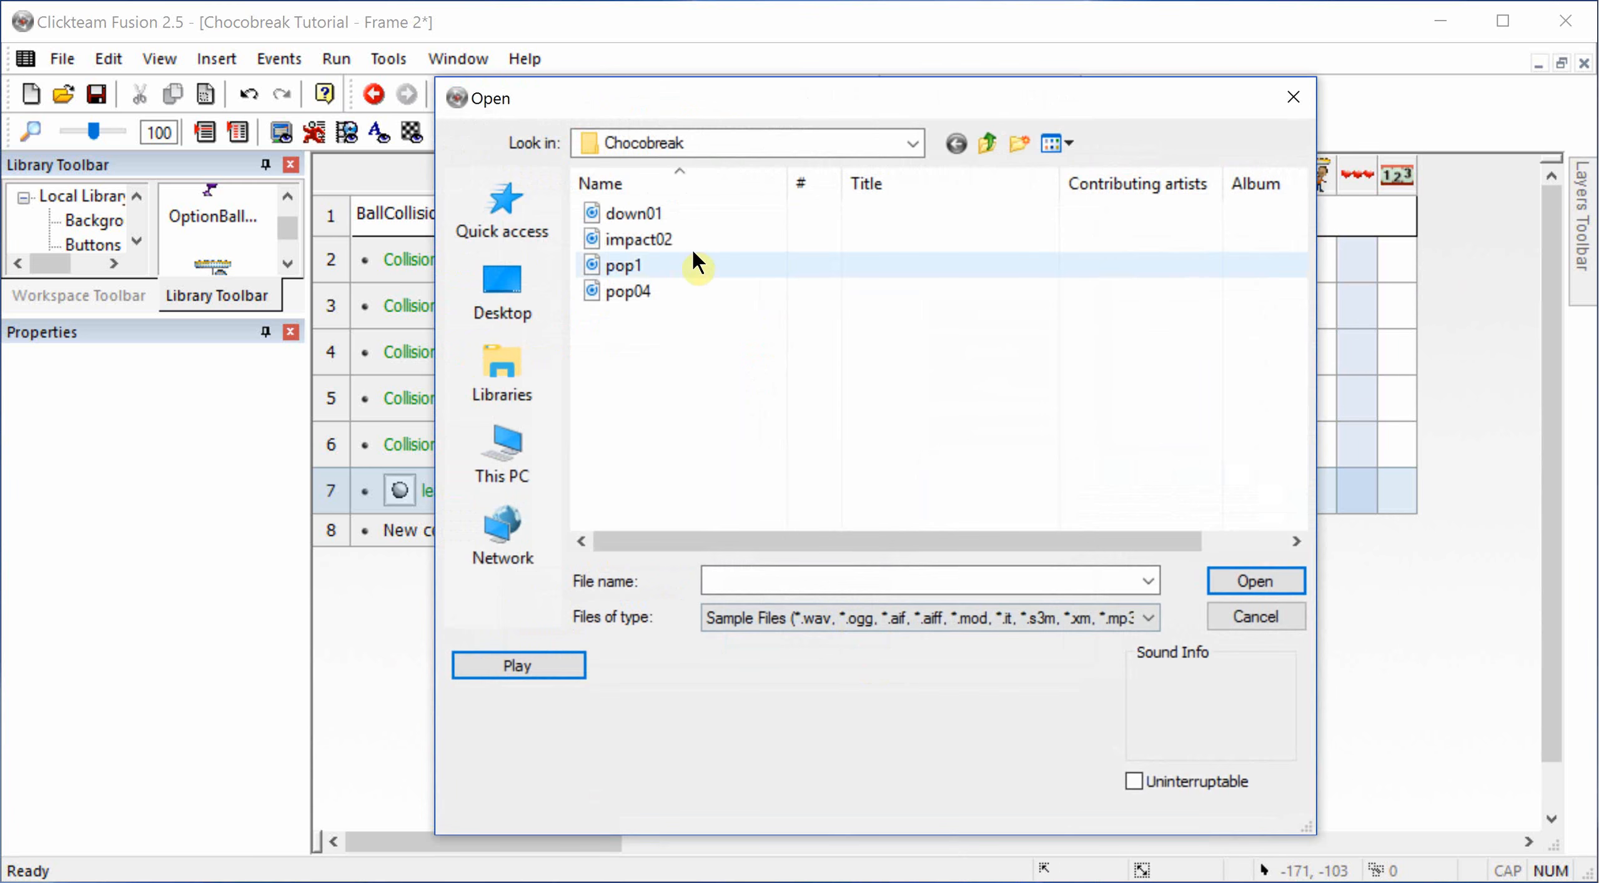
left_click(640, 216)
double_click(640, 215)
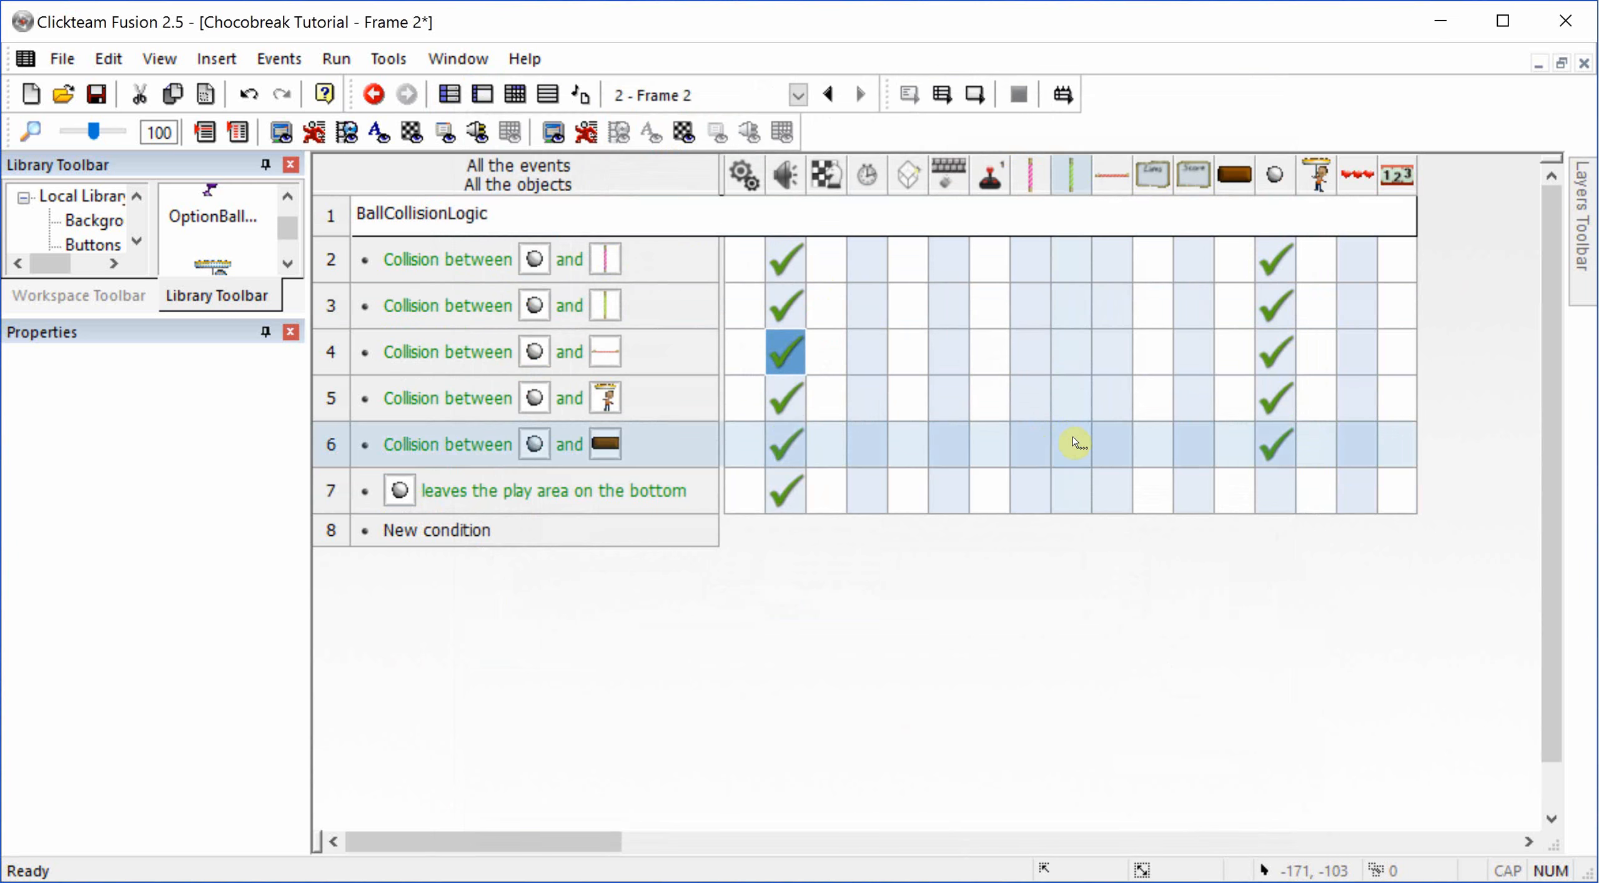
Step: Open the ball's movement actions for the event where it leaves the play area
right_click(1276, 483)
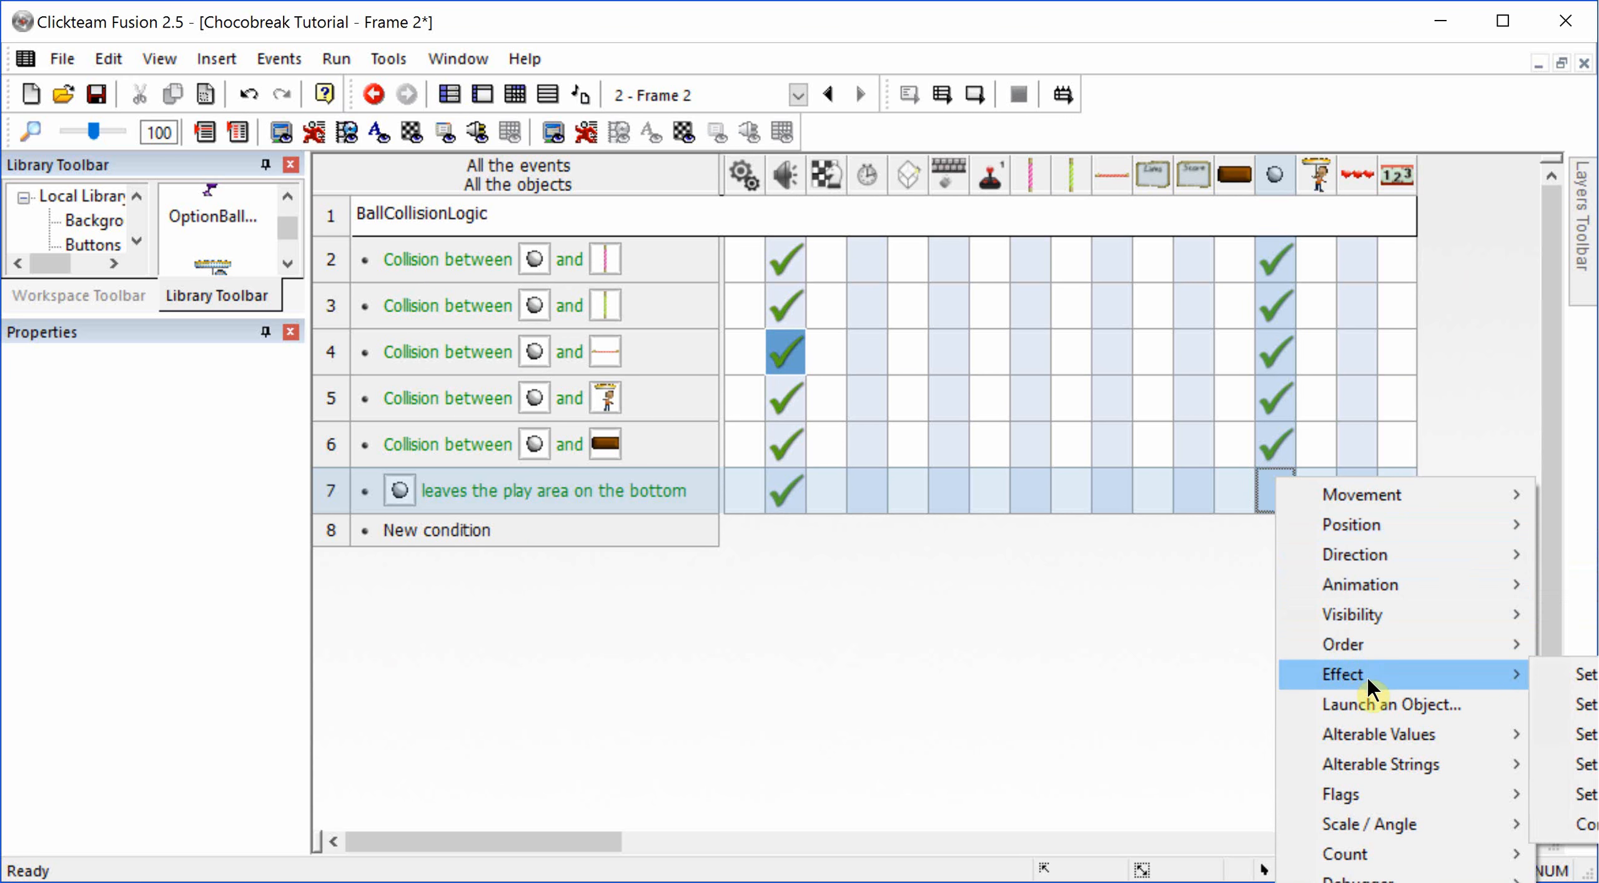
mouse_move(1349, 502)
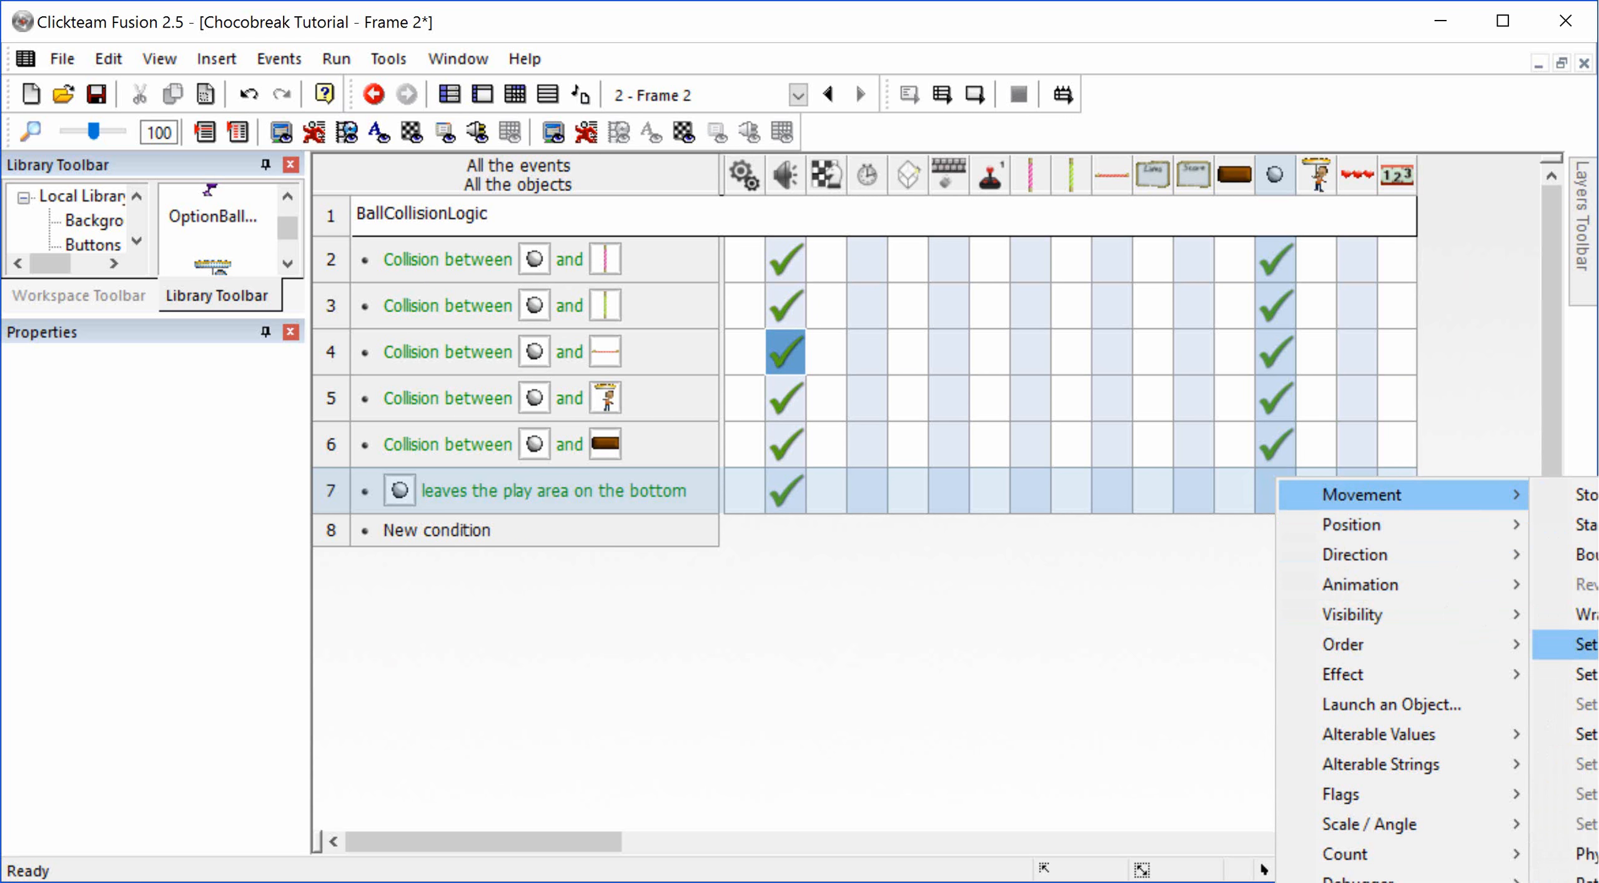
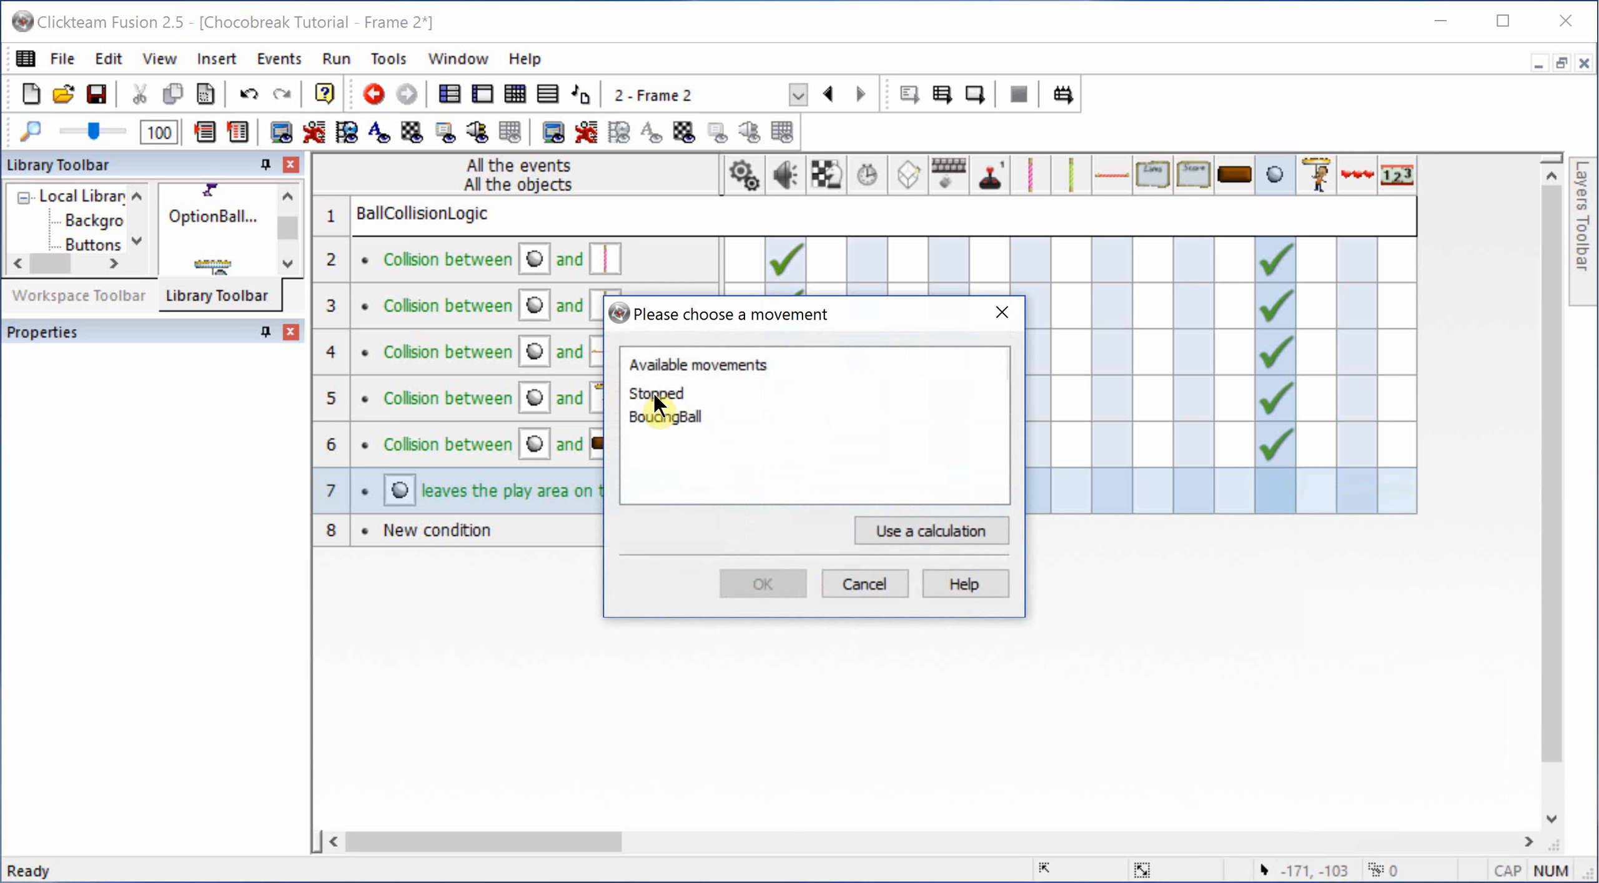
Step: For the event where the ball leaves the play area, select its Stopped movement and set its position to X 317, Y 372
double_click(656, 397)
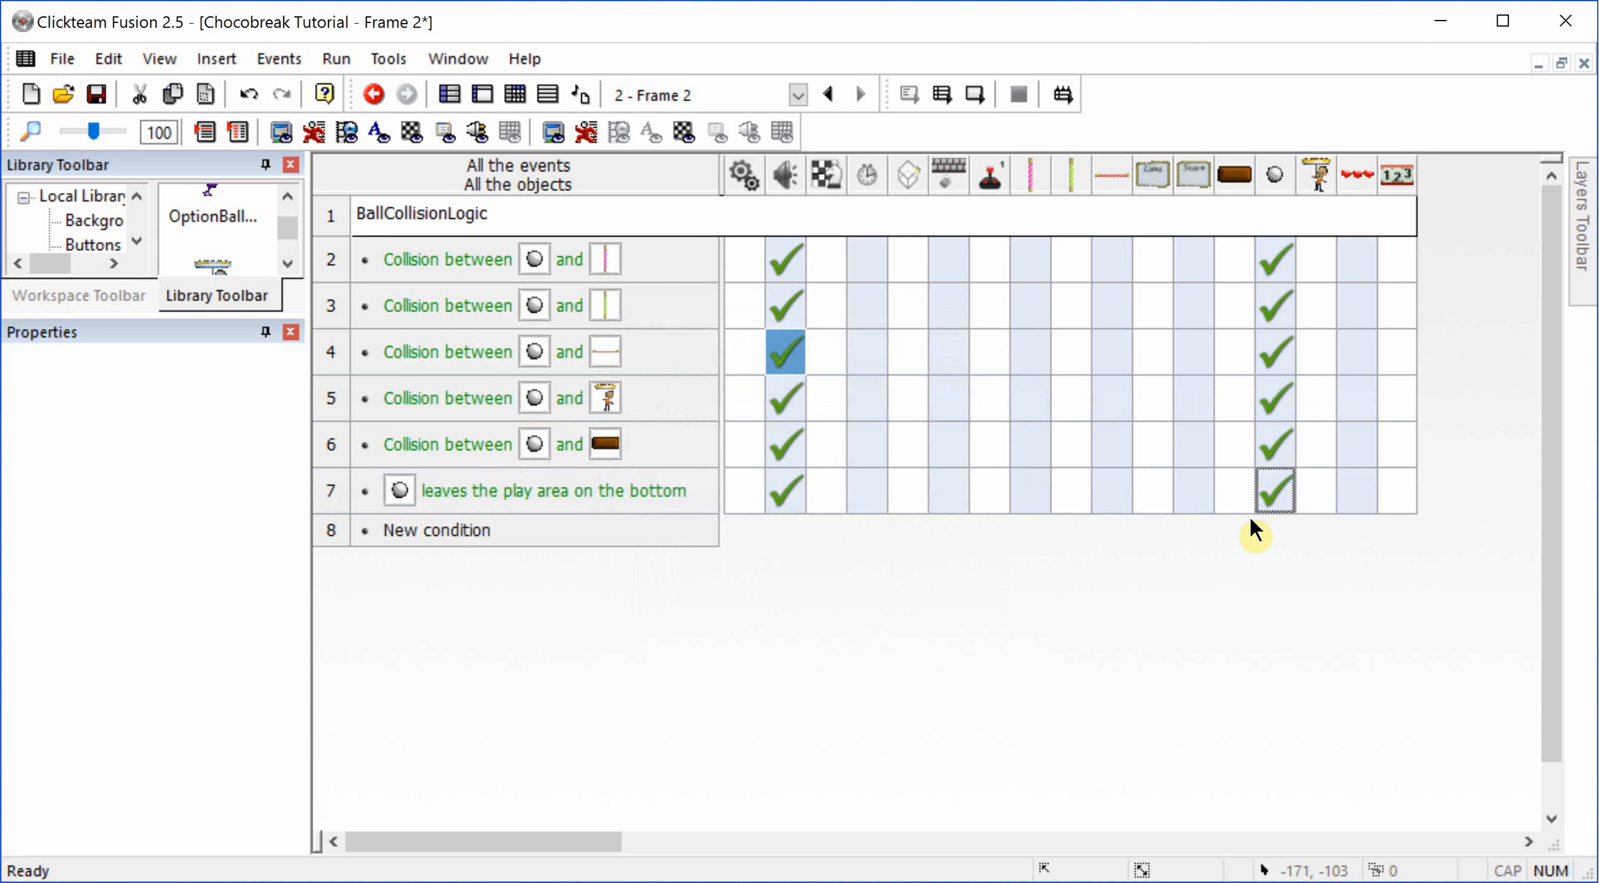
mouse_move(1272, 498)
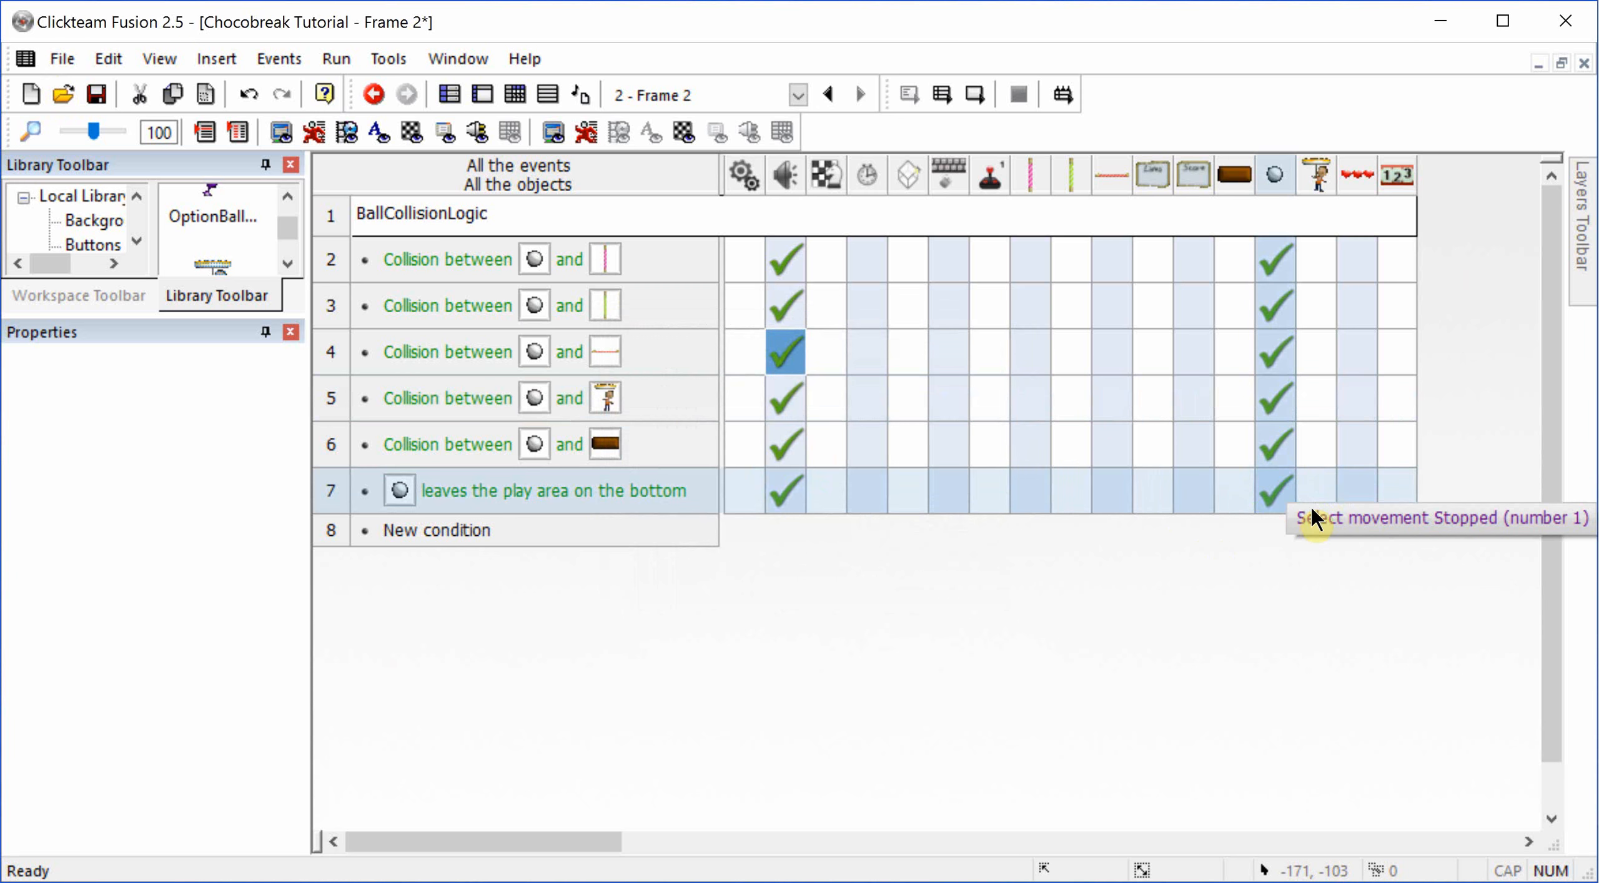
left_click(1277, 497)
mouse_move(1364, 541)
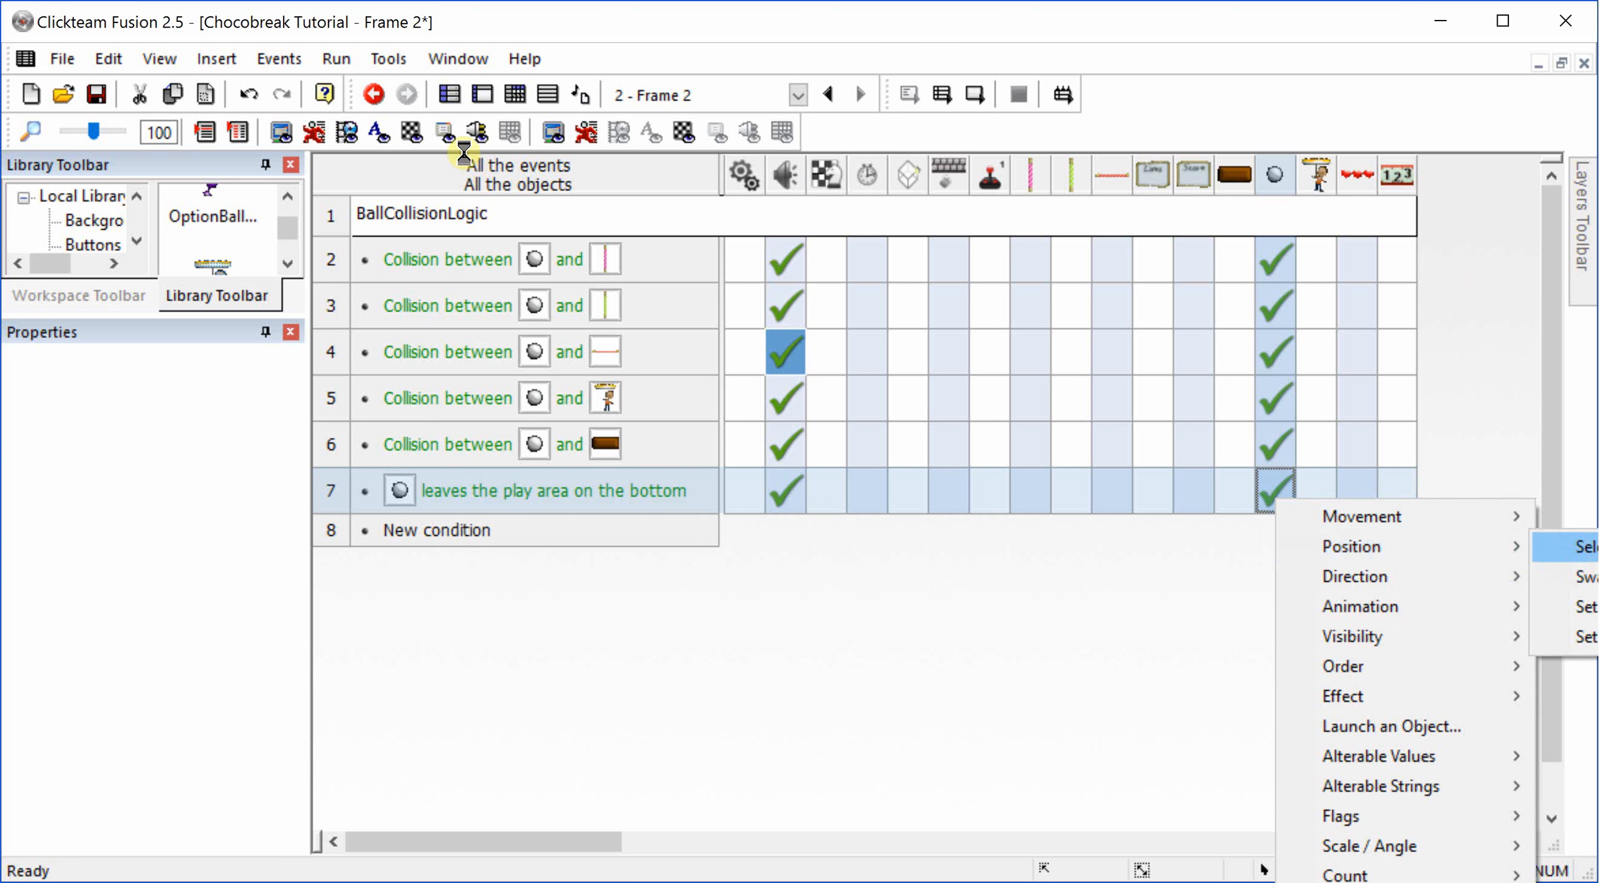
left_click(1581, 549)
mouse_move(1091, 486)
left_mouse_down()
mouse_move(1037, 496)
mouse_move(1015, 537)
mouse_move(1025, 580)
left_mouse_up()
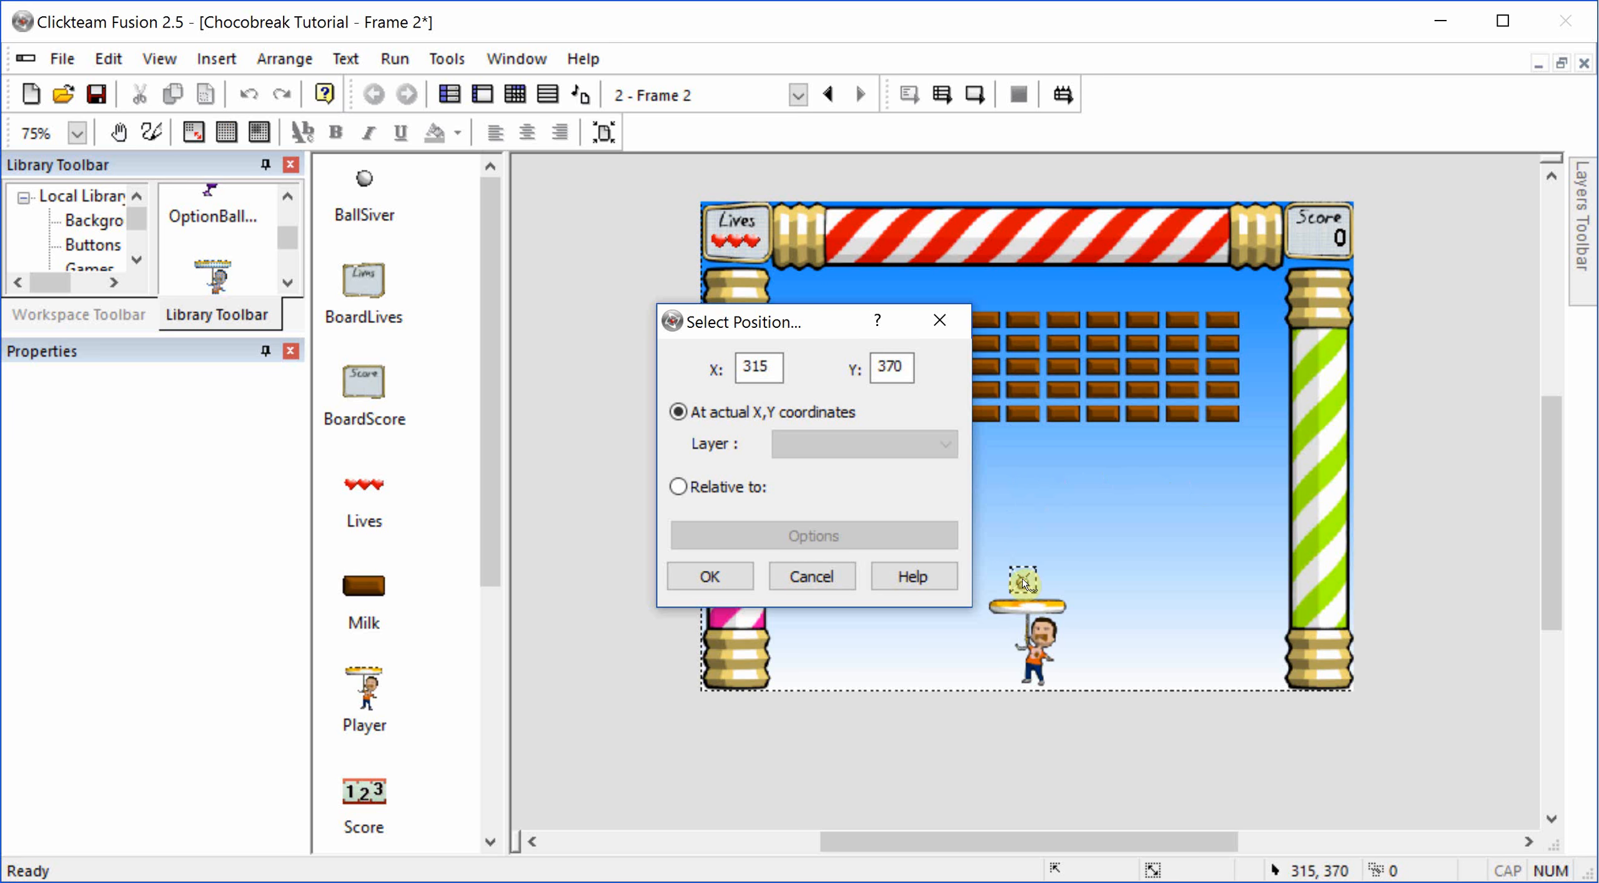
left_click_drag(1022, 585, 1025, 585)
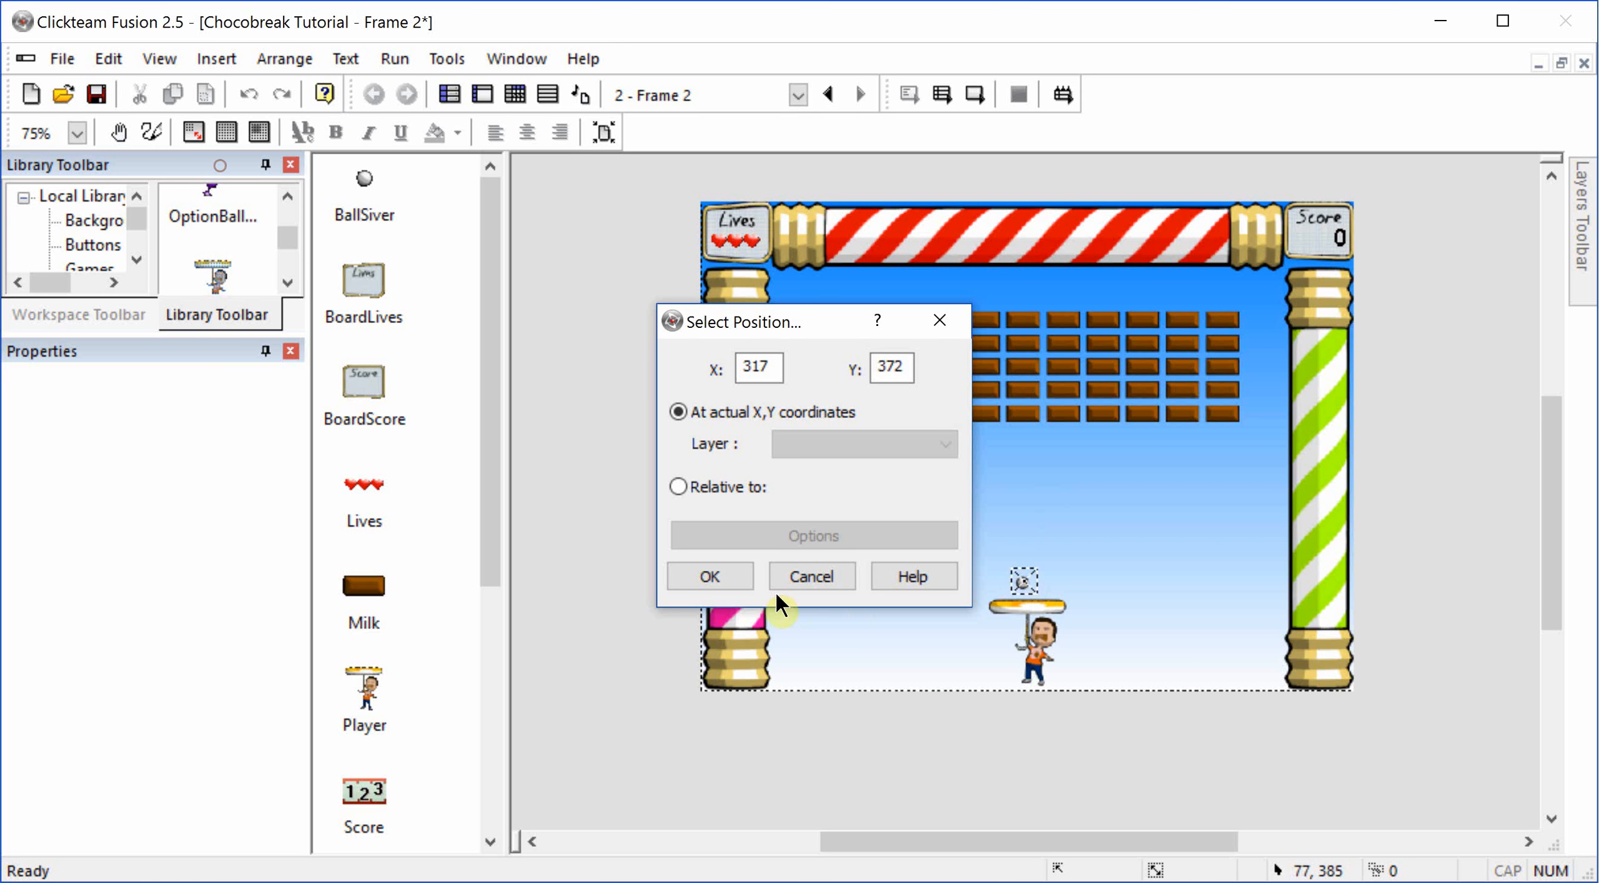
left_click(749, 572)
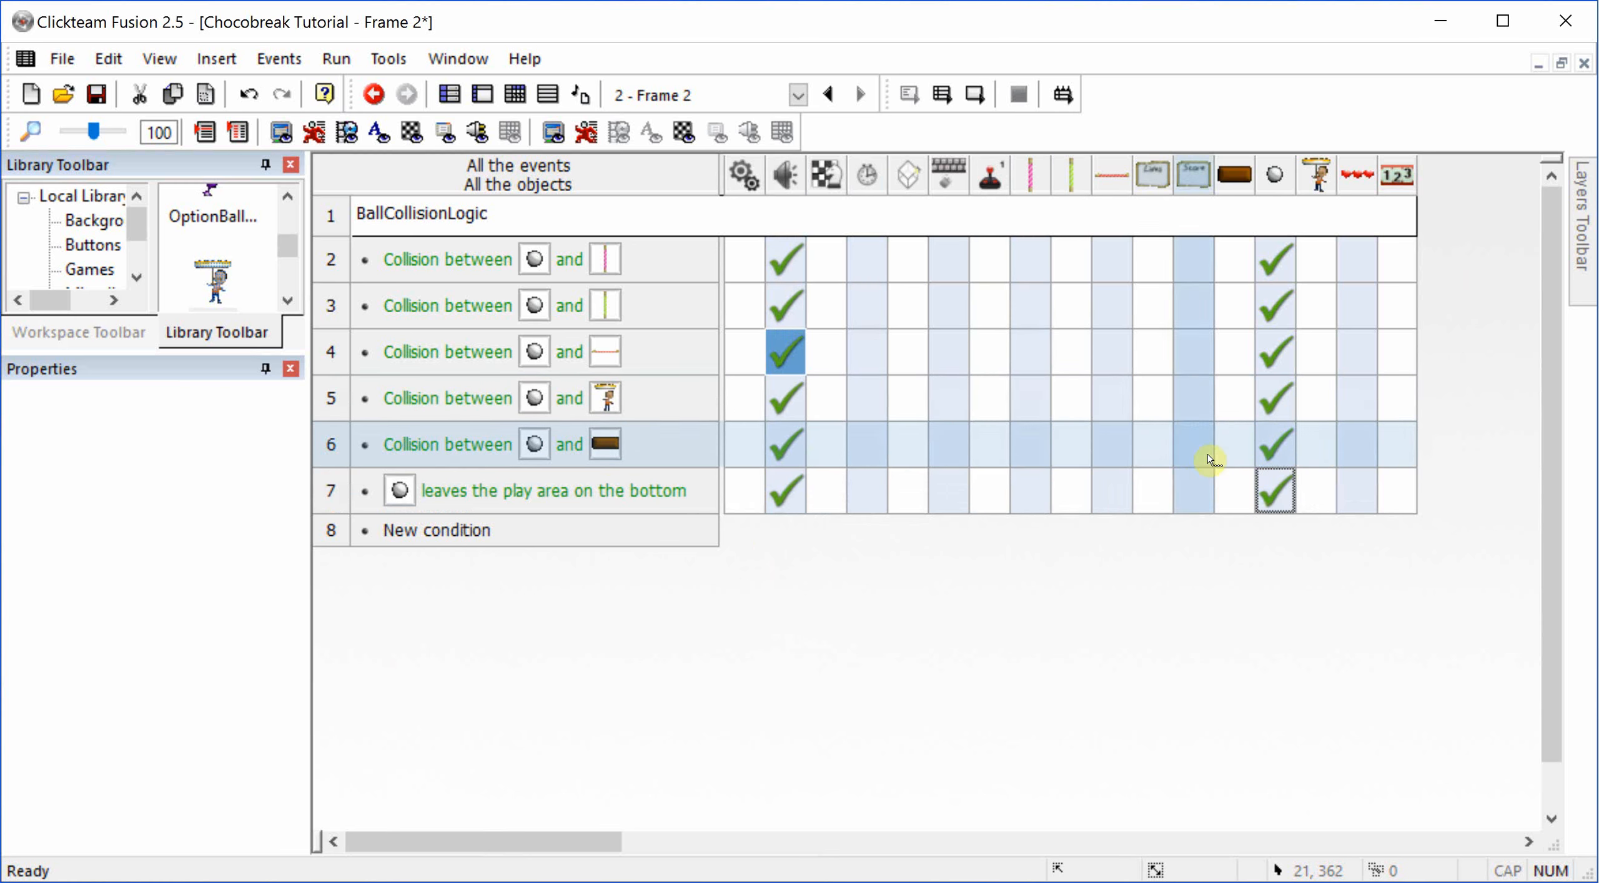
Step: Add a Destroy action for the Milk brick to its collision event with the ball
left_click(1245, 447)
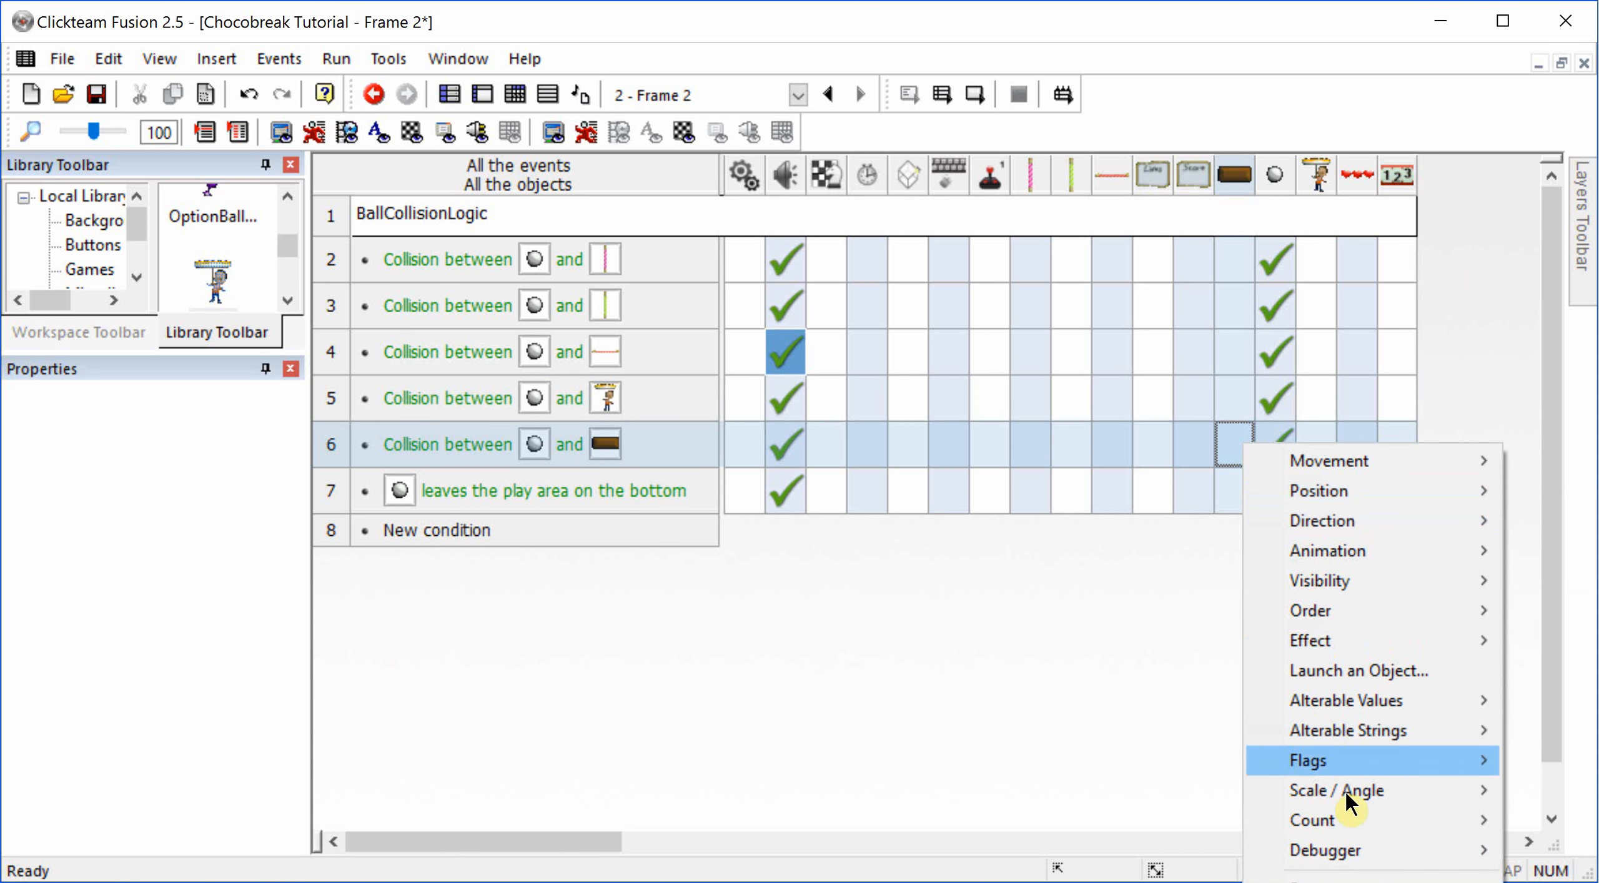
left_click(1330, 877)
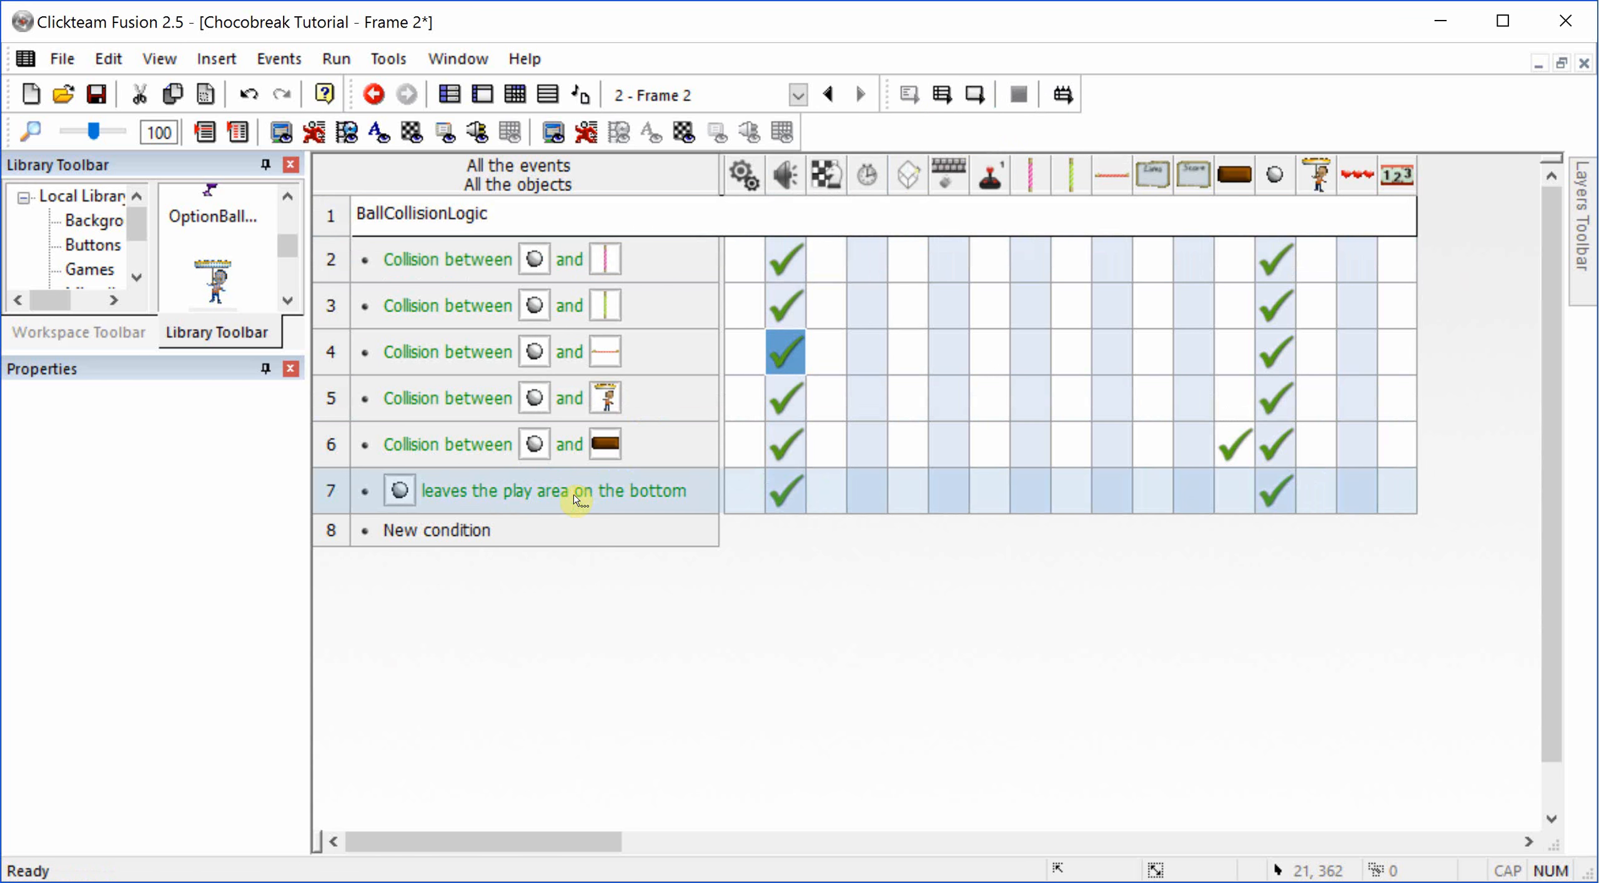
Step: Add a new event condition that triggers upon pressing the Space bar
double_click(410, 531)
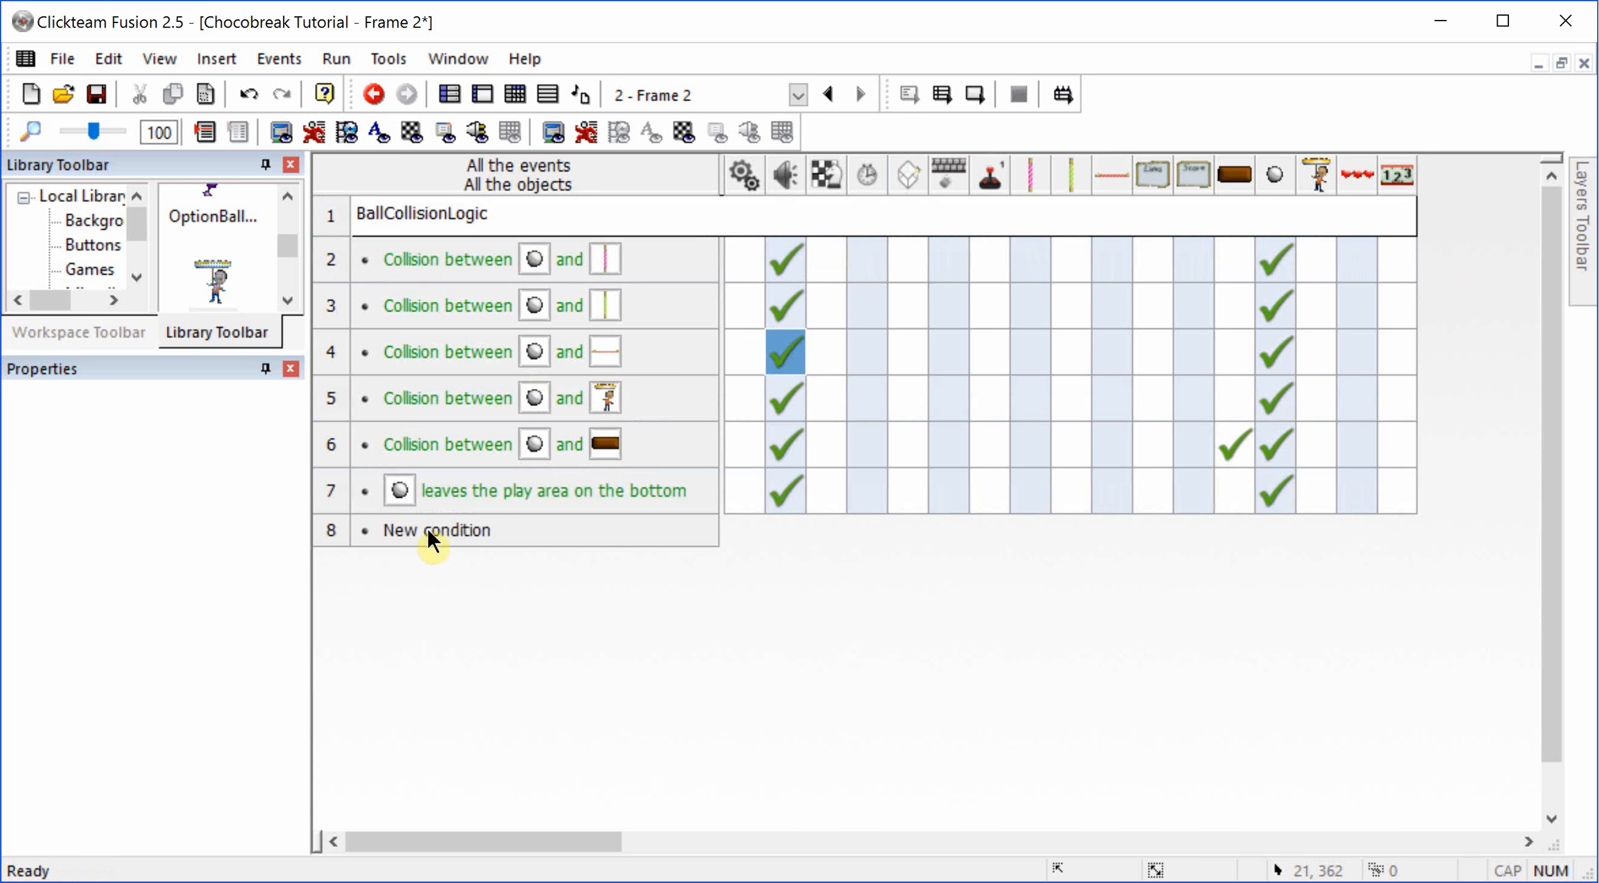
left_click(877, 351)
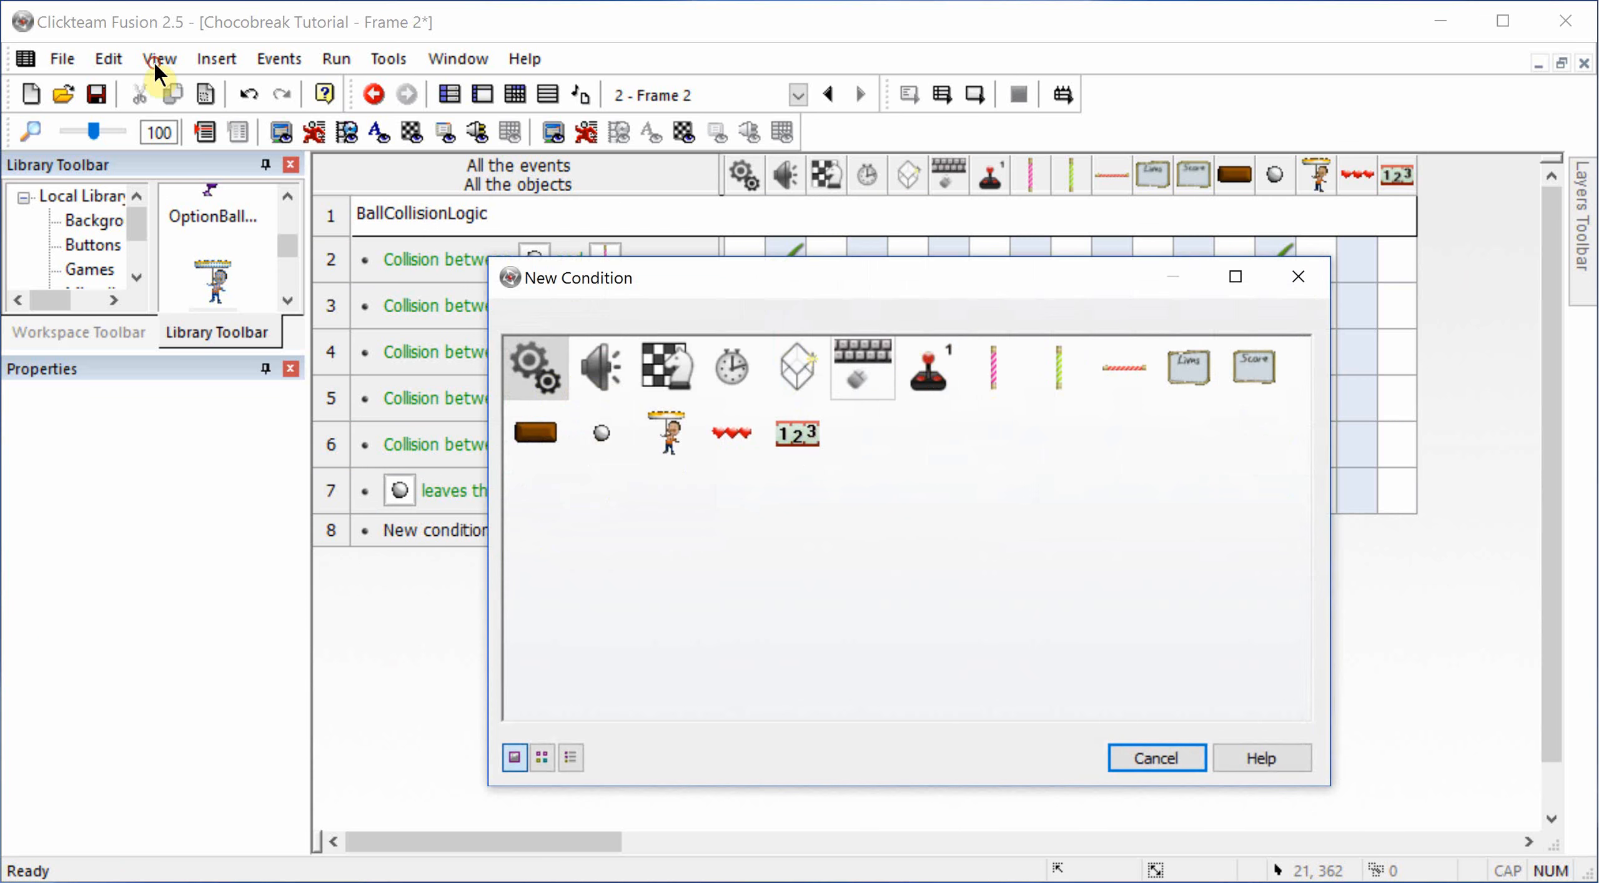
left_click(919, 367)
left_click(1191, 370)
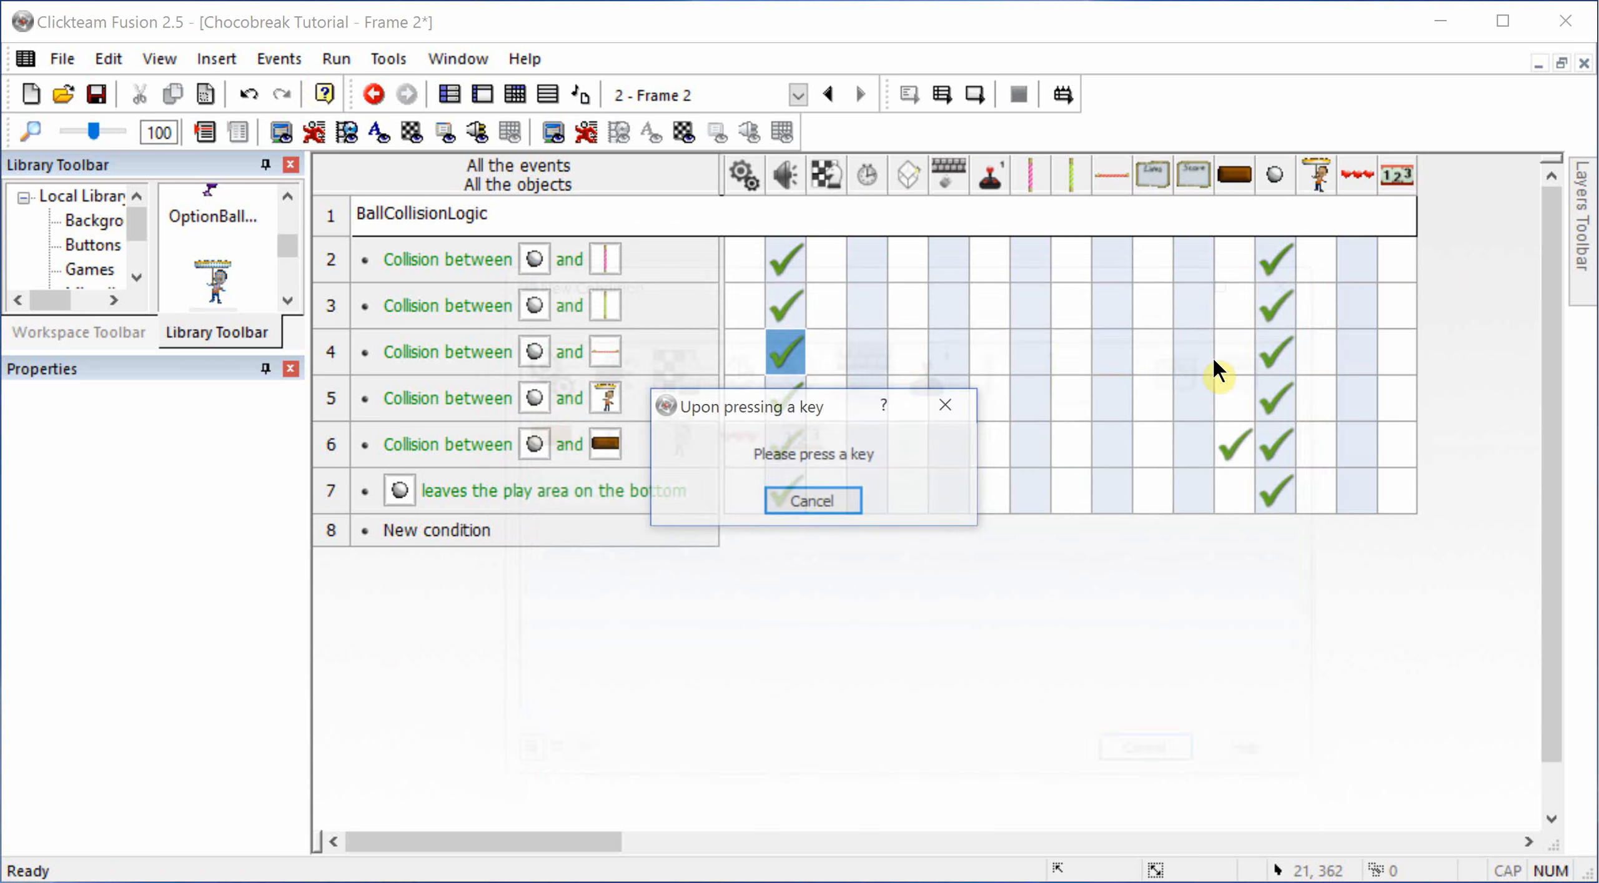
key("space")
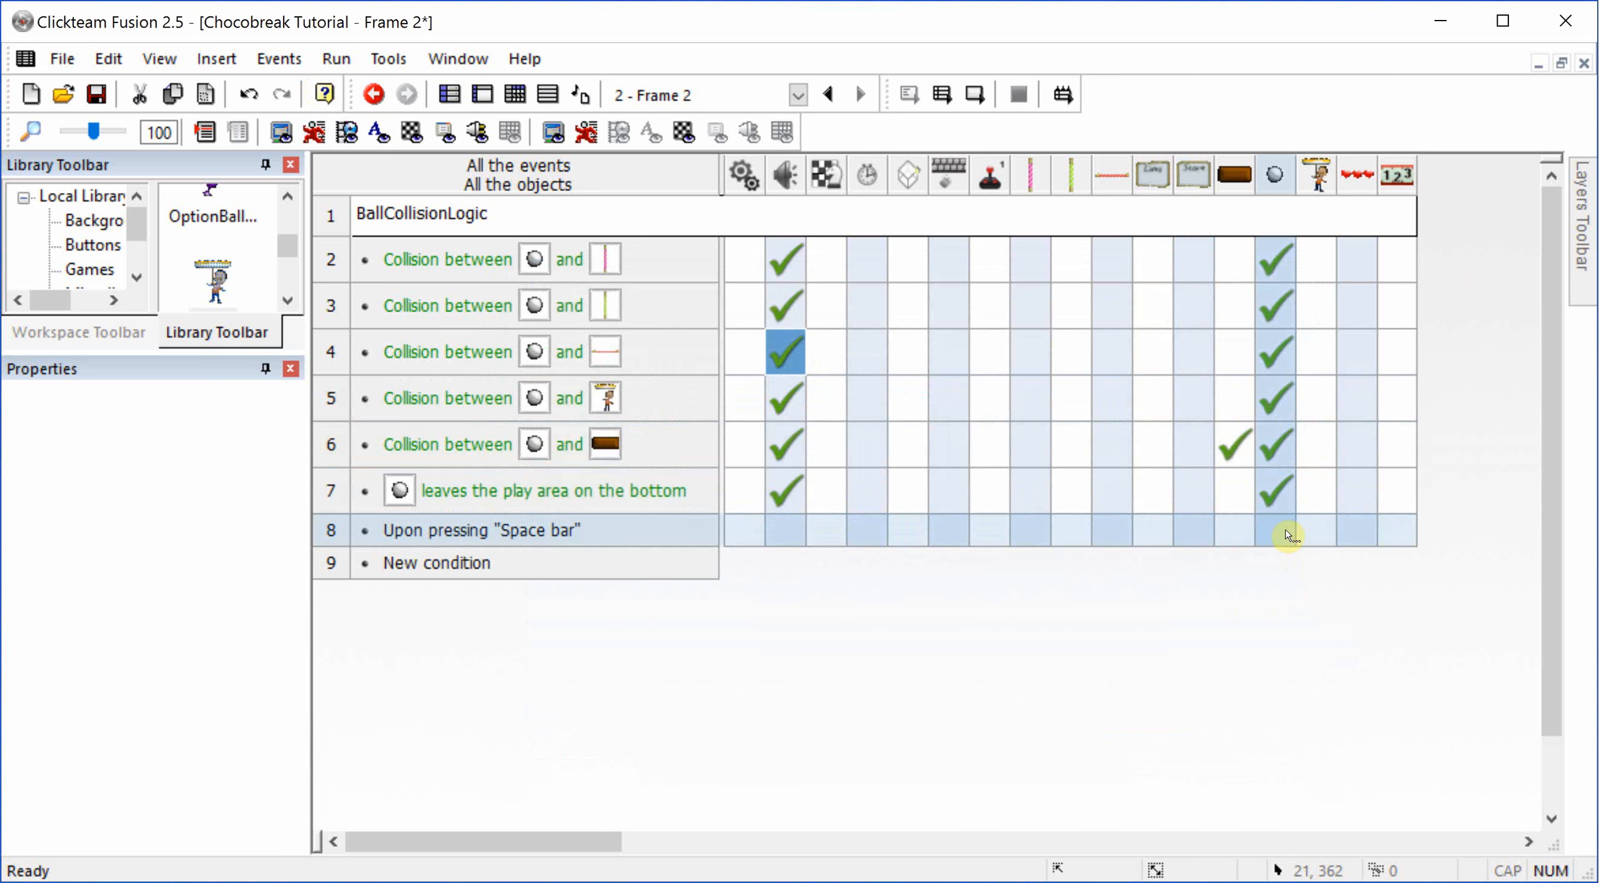
Step: Add an action to the Space bar event that selects the ball's BoucingBall movement
left_click(1277, 534)
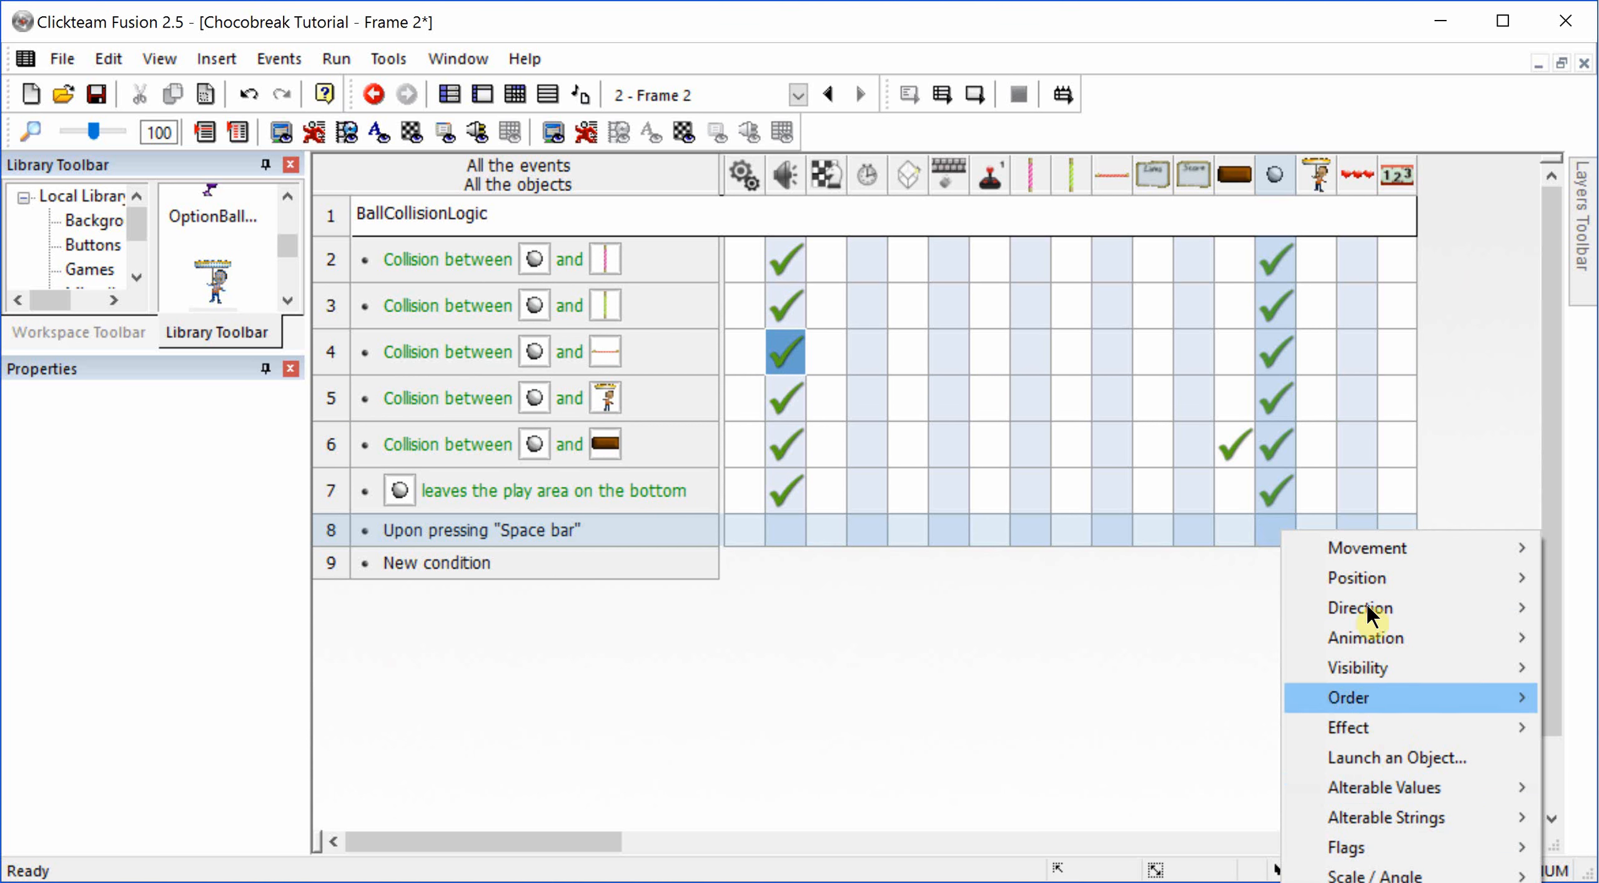
mouse_move(1364, 557)
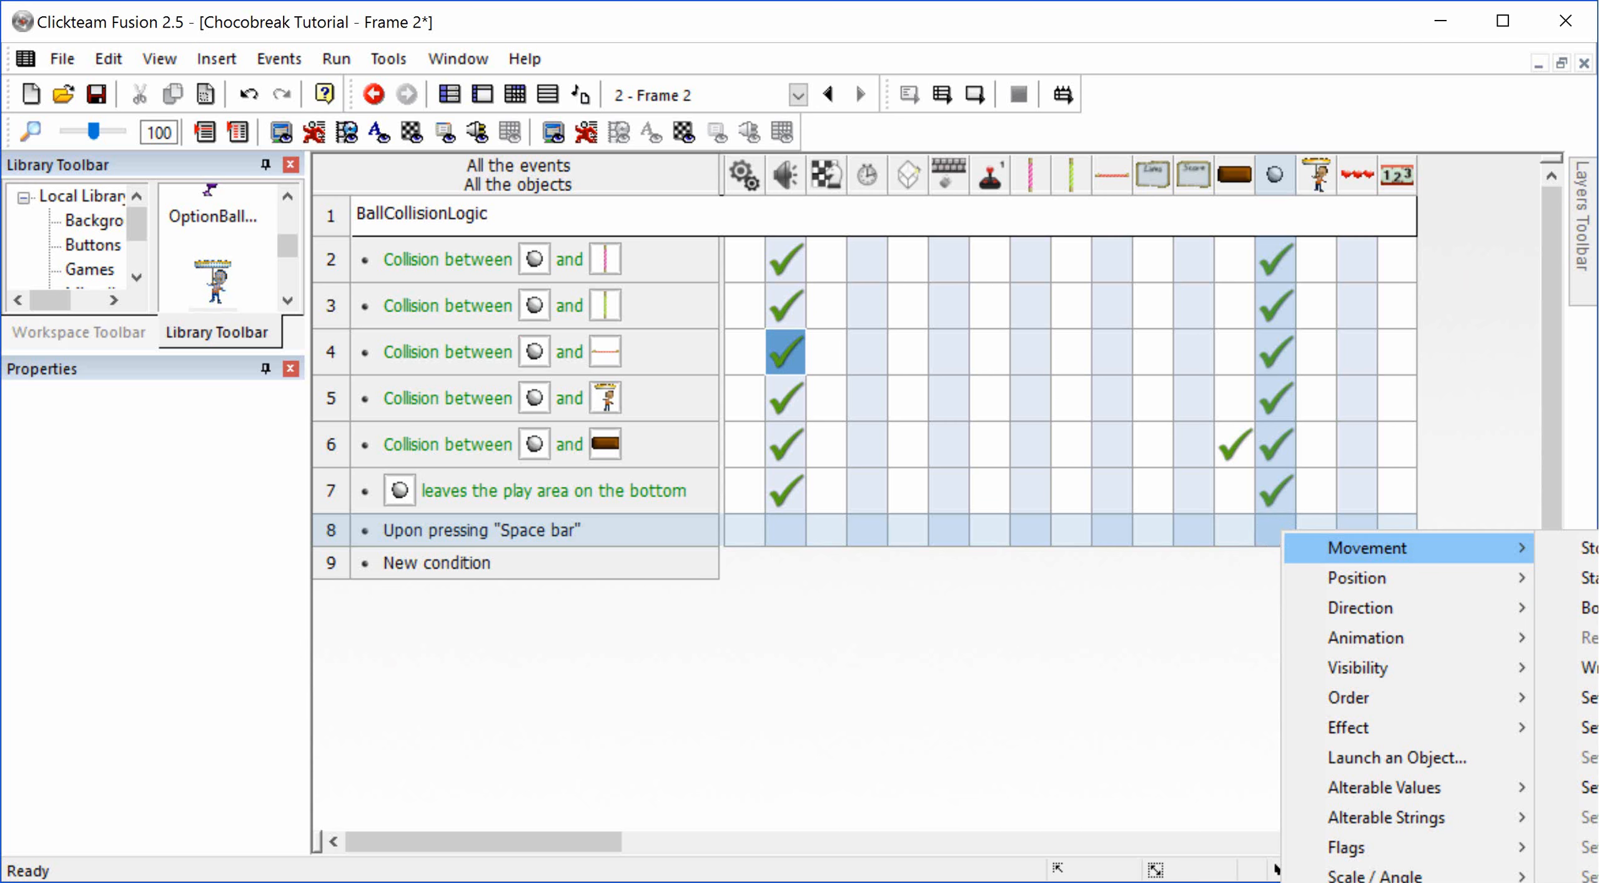
left_click(1596, 875)
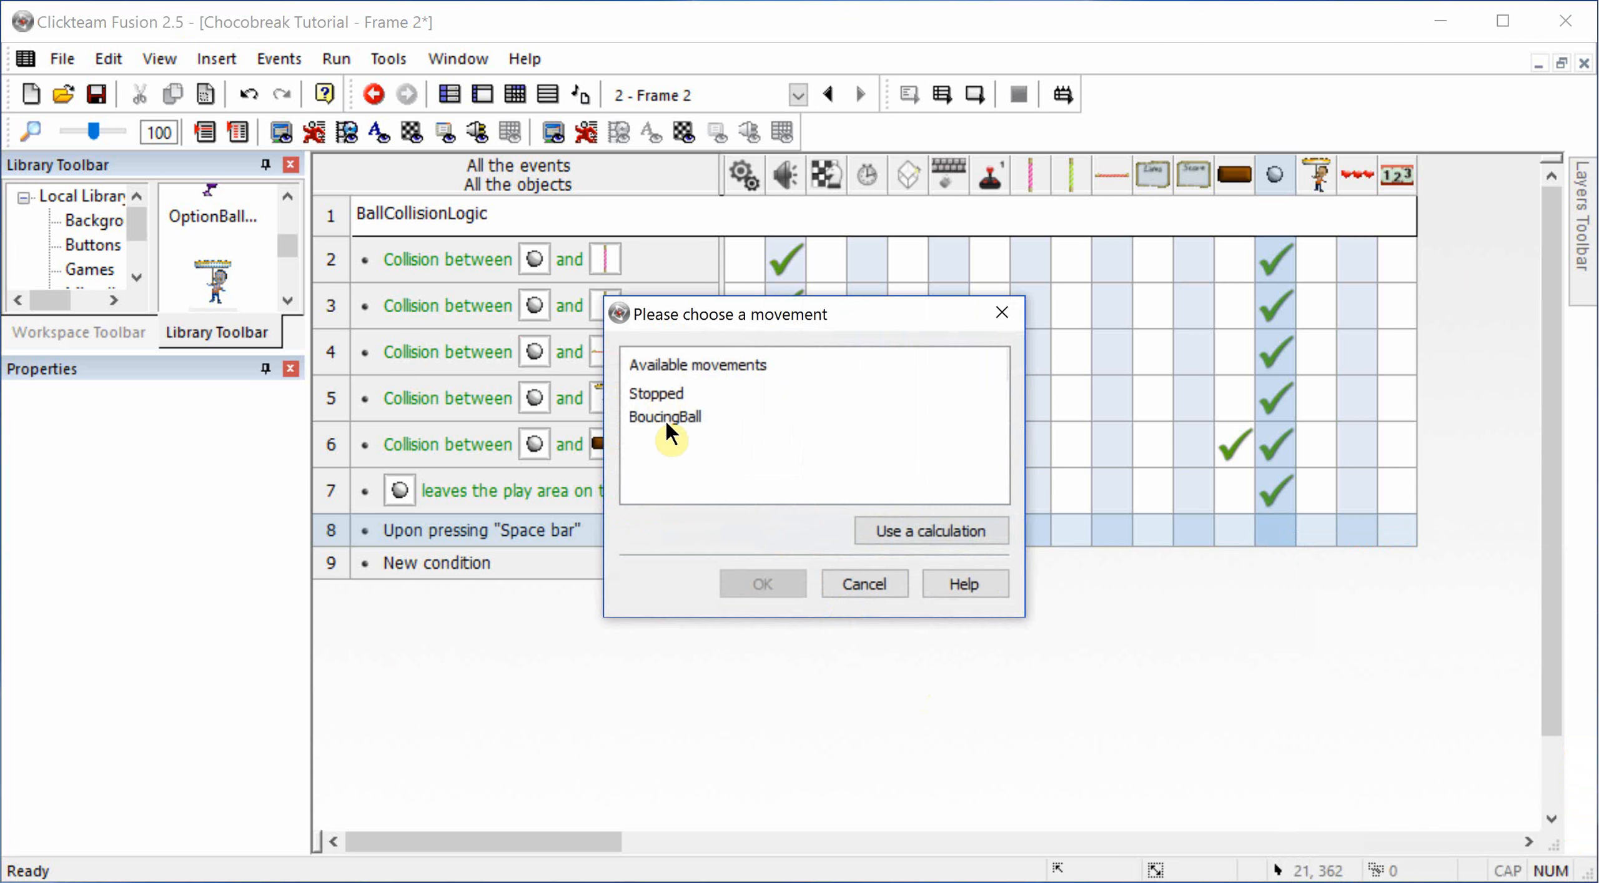
double_click(667, 417)
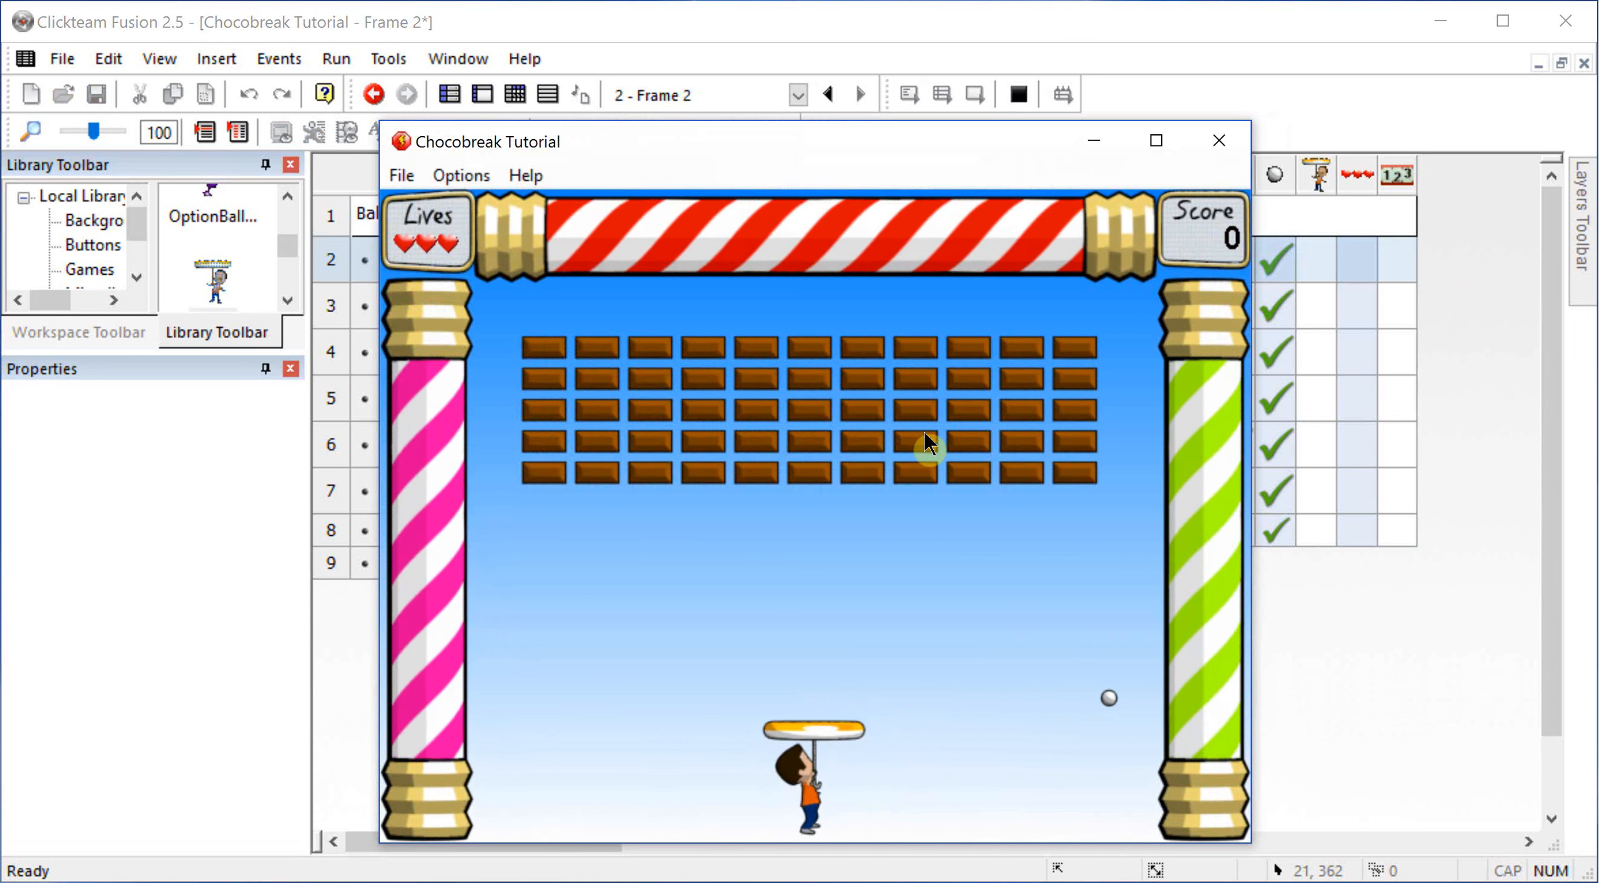
Step: Test the ball launch in the running frame while moving the Player both ways, and close the game window
key("Left")
key("Right")
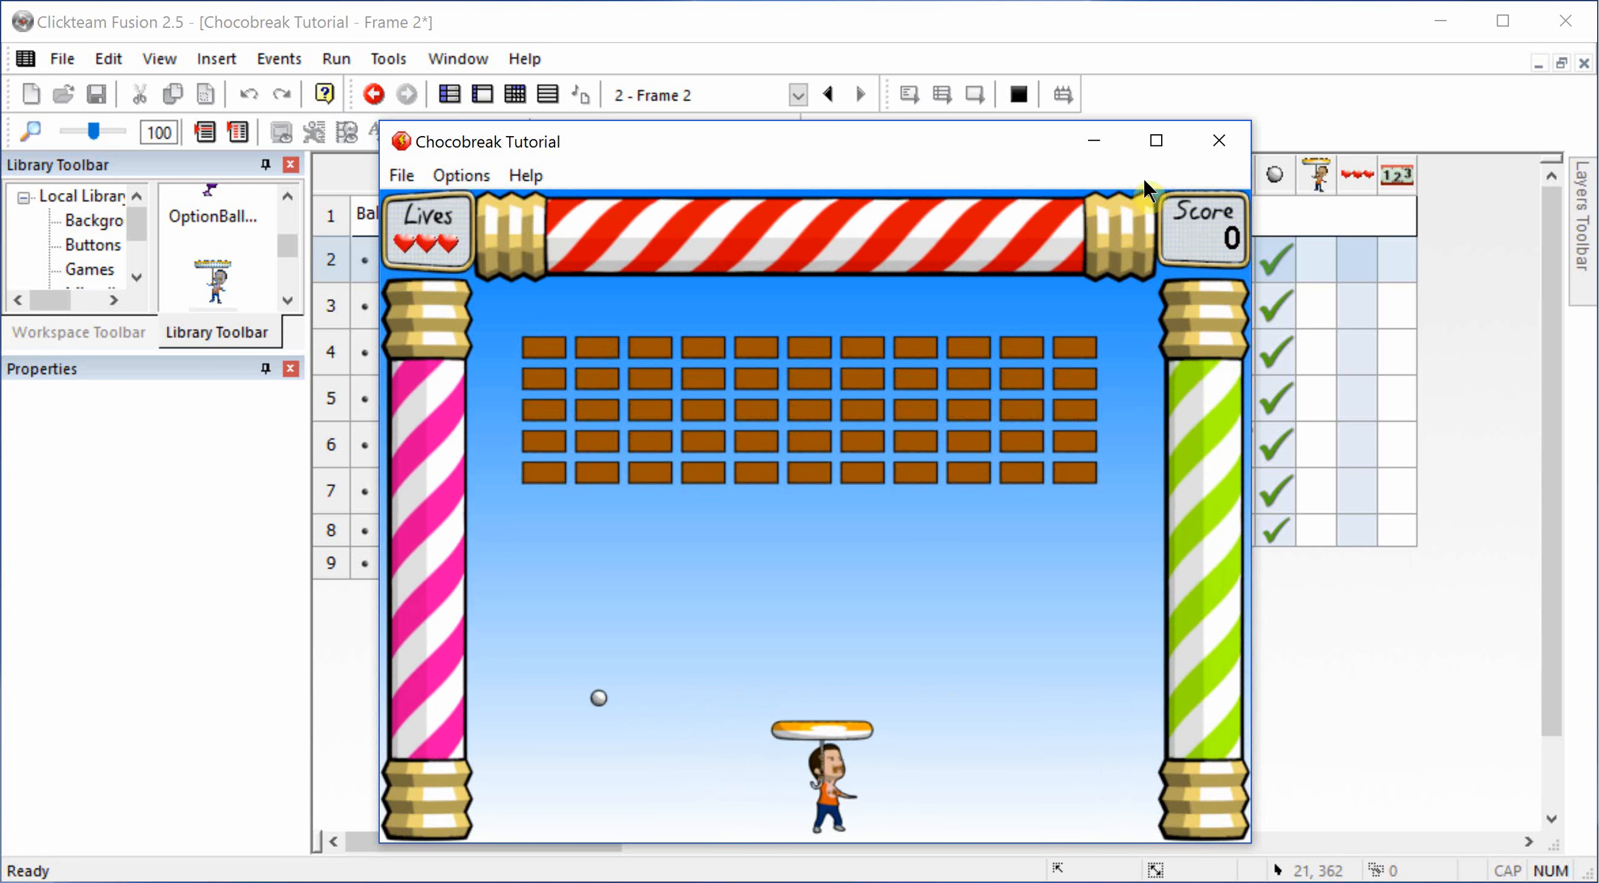
left_click(1218, 141)
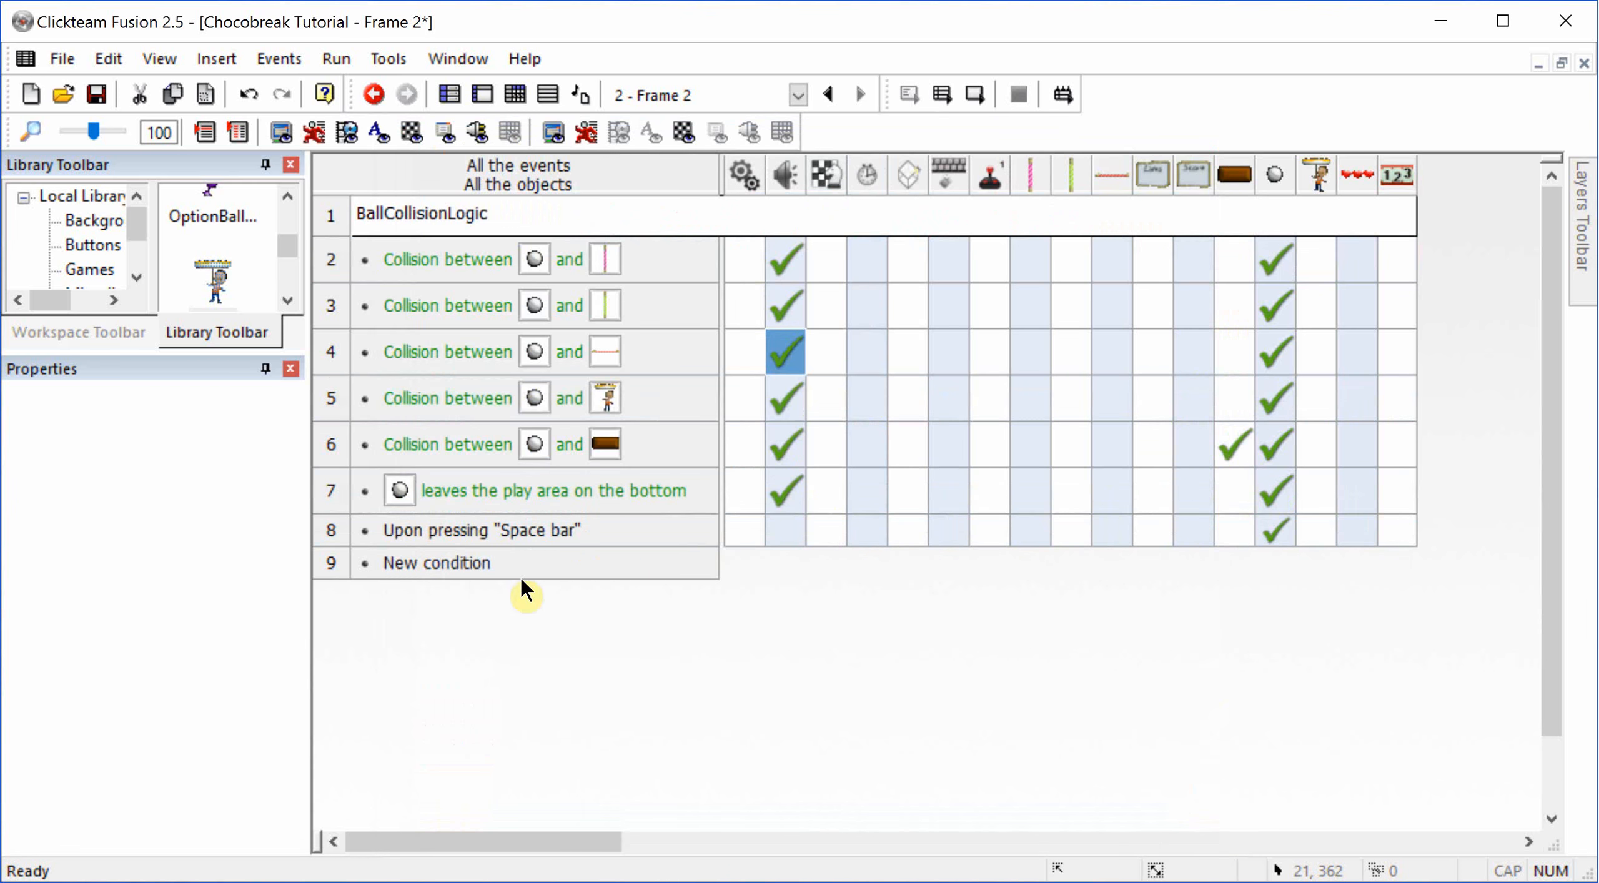
Step: Add a direction action for the ball to the Space bar event, choosing only the upward directions 5, 6, 10 and 11
right_click(1276, 533)
mouse_move(1360, 616)
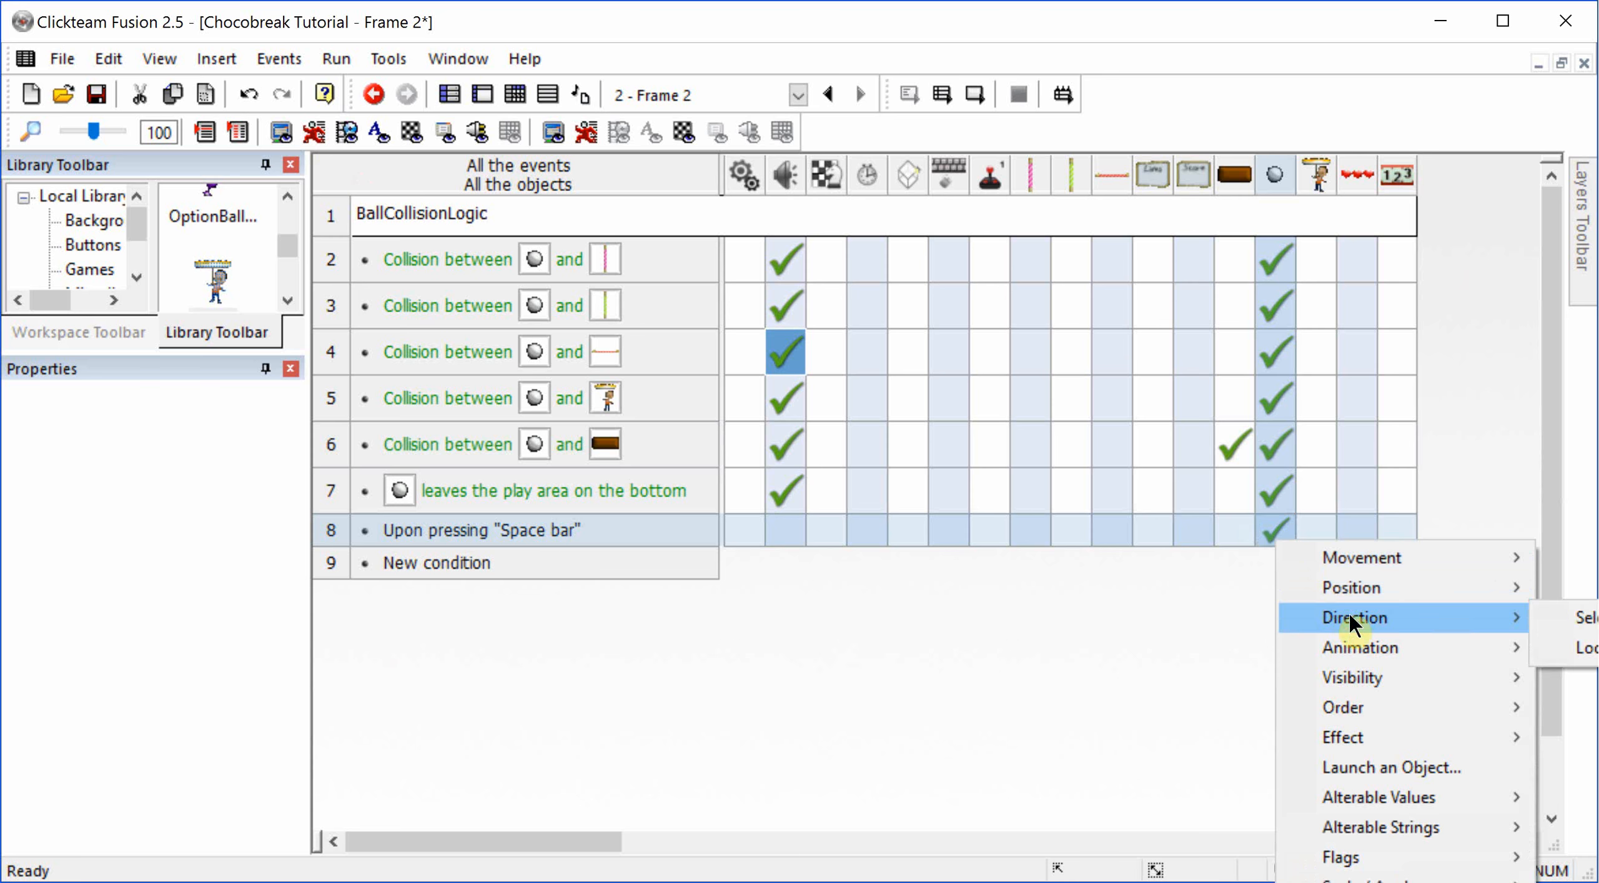
left_click(1592, 618)
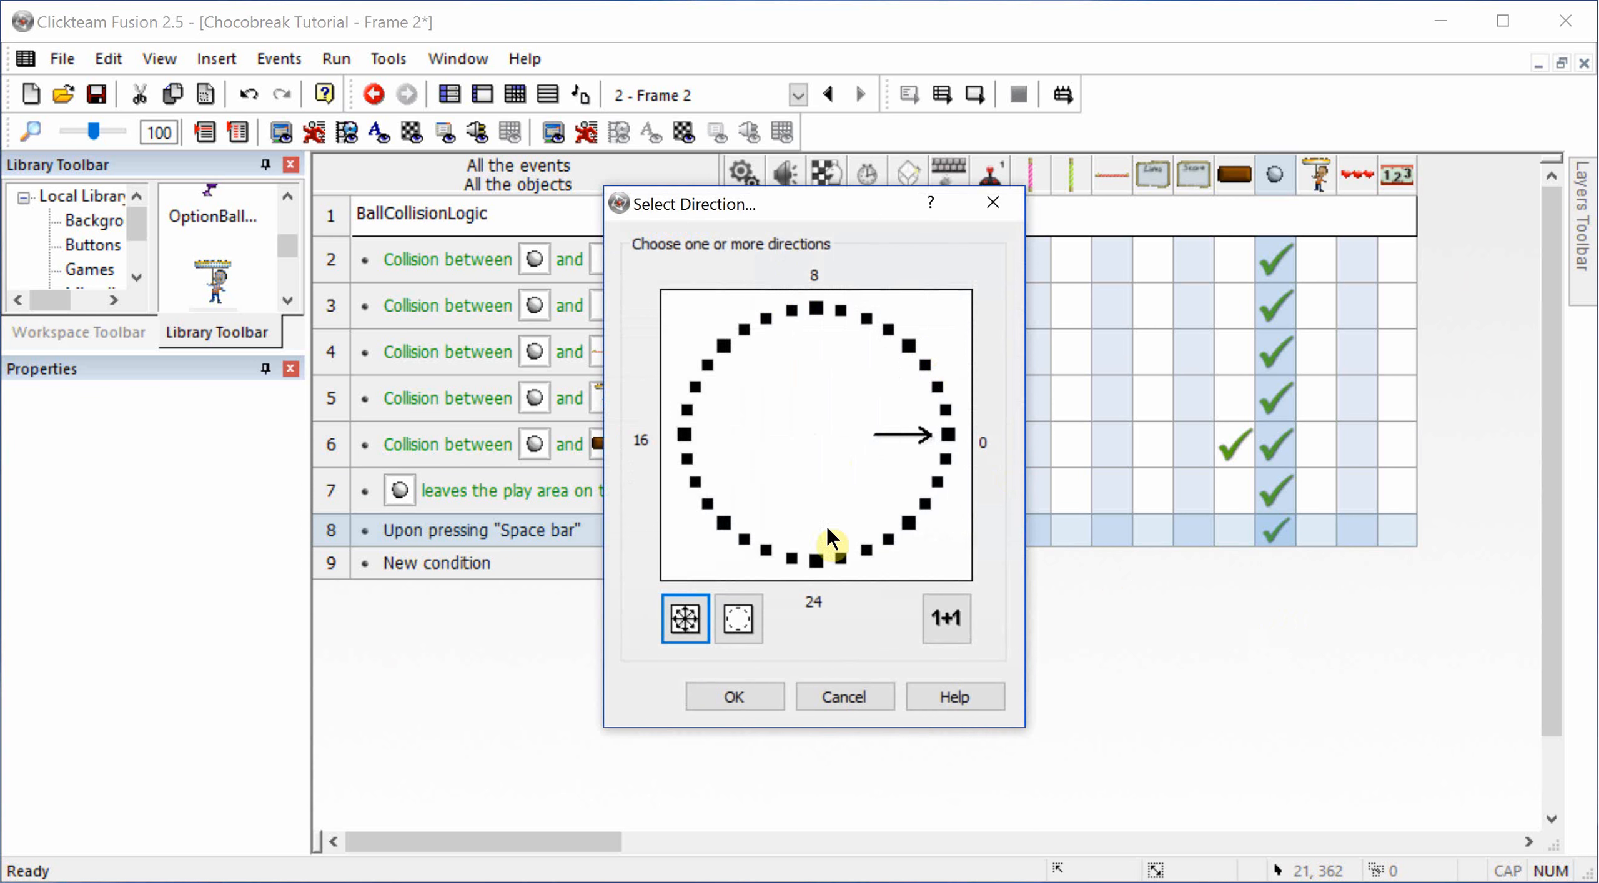
left_click(749, 606)
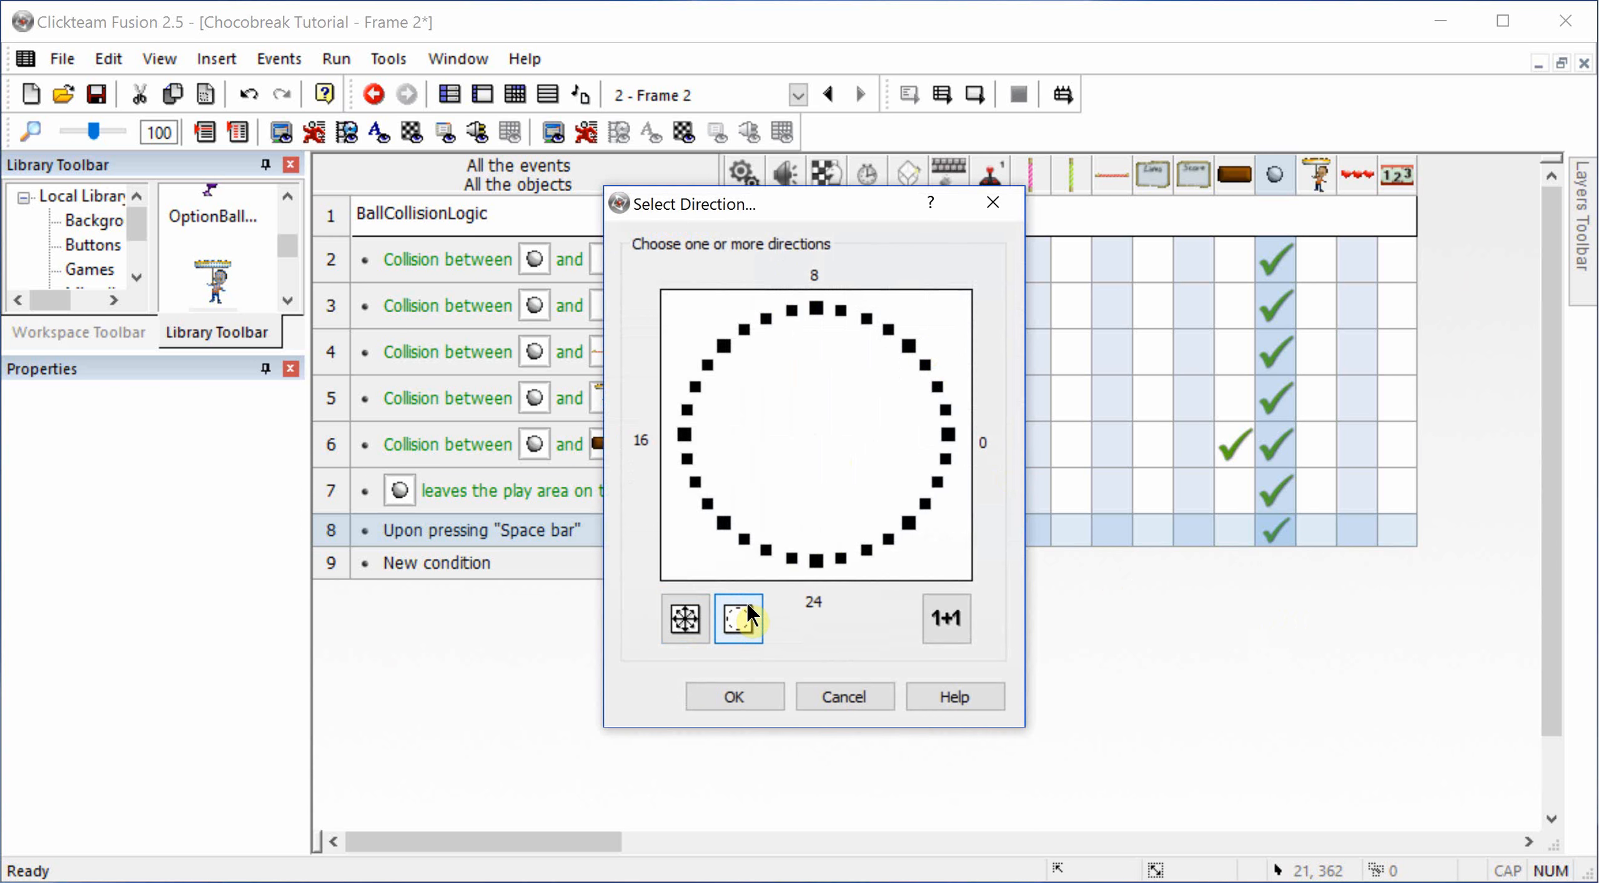
left_click(743, 329)
left_click(766, 318)
left_click(866, 319)
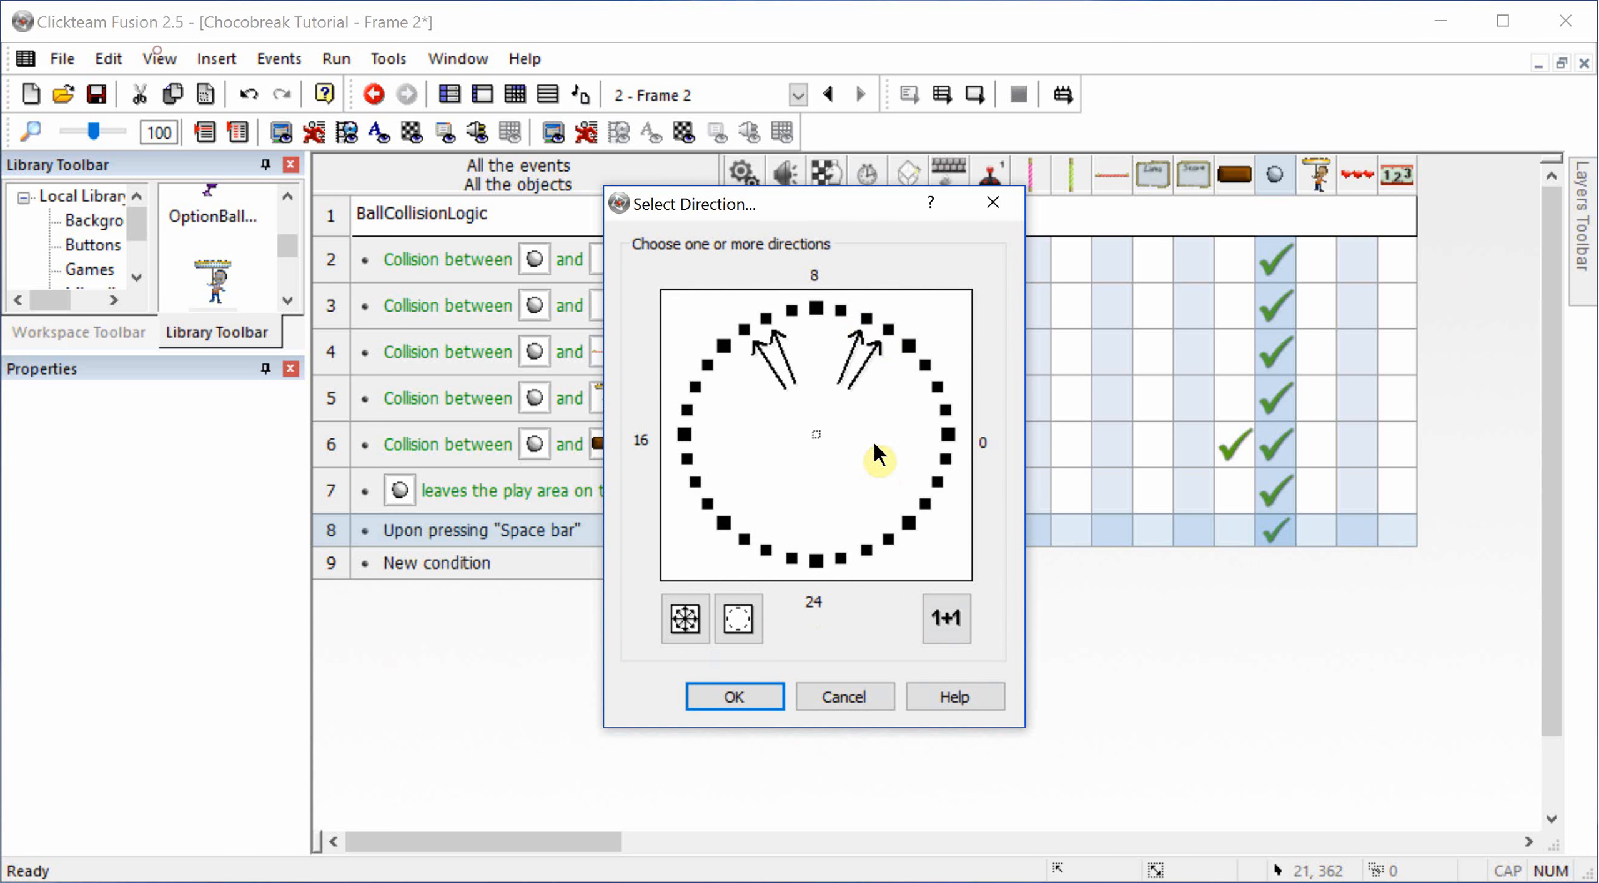
left_click(737, 703)
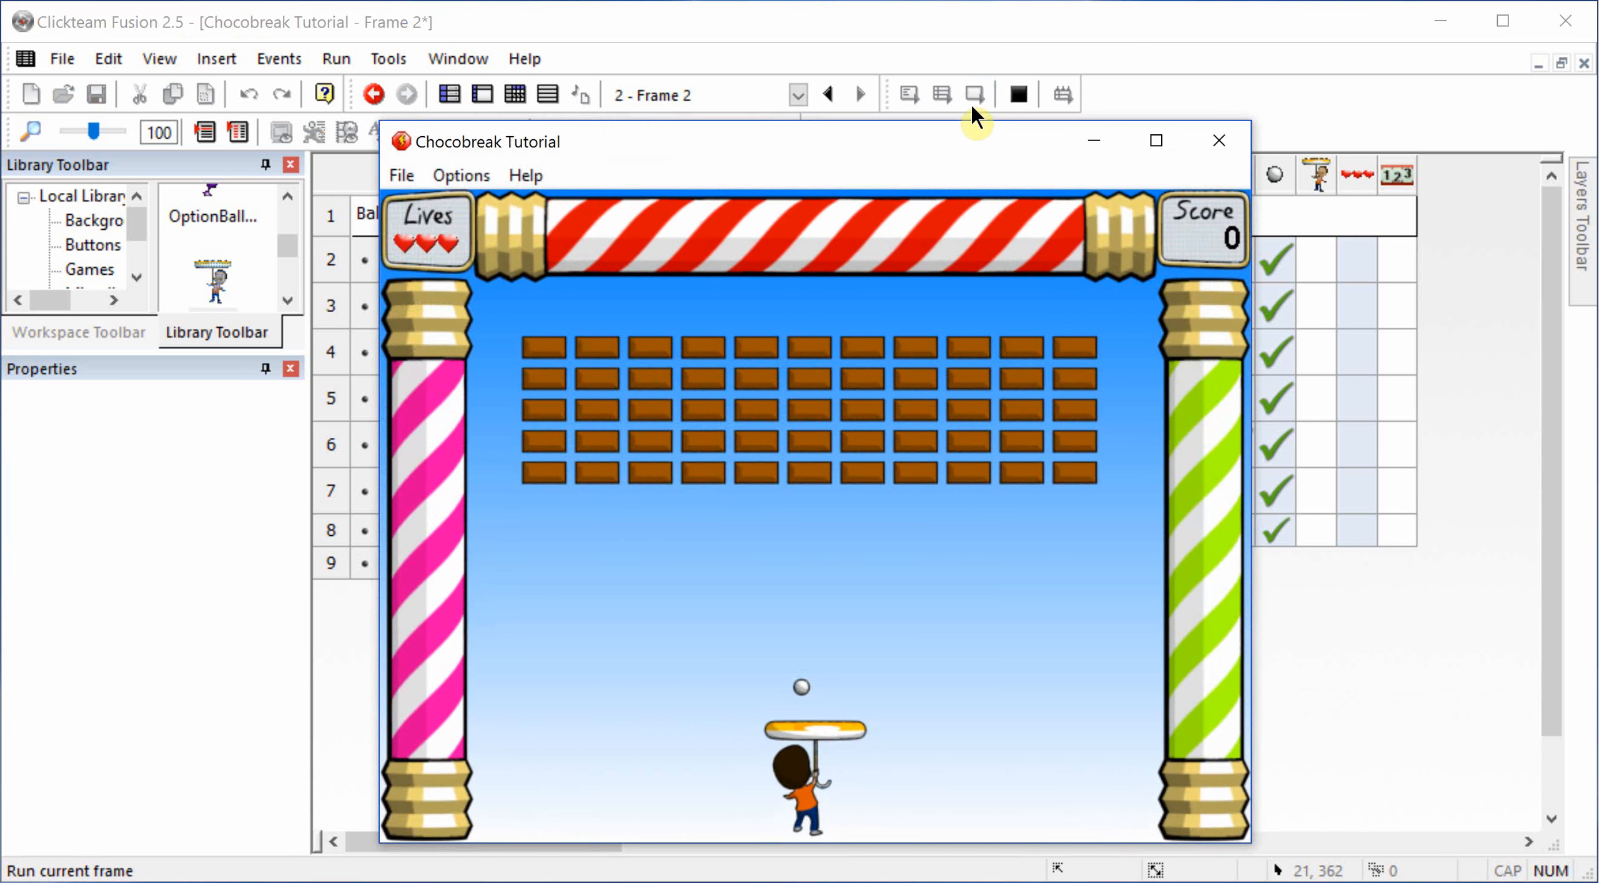
Step: Play-test the ball's launch directions and brick destruction by steering the Player under the ball, and close the game window
key("Left")
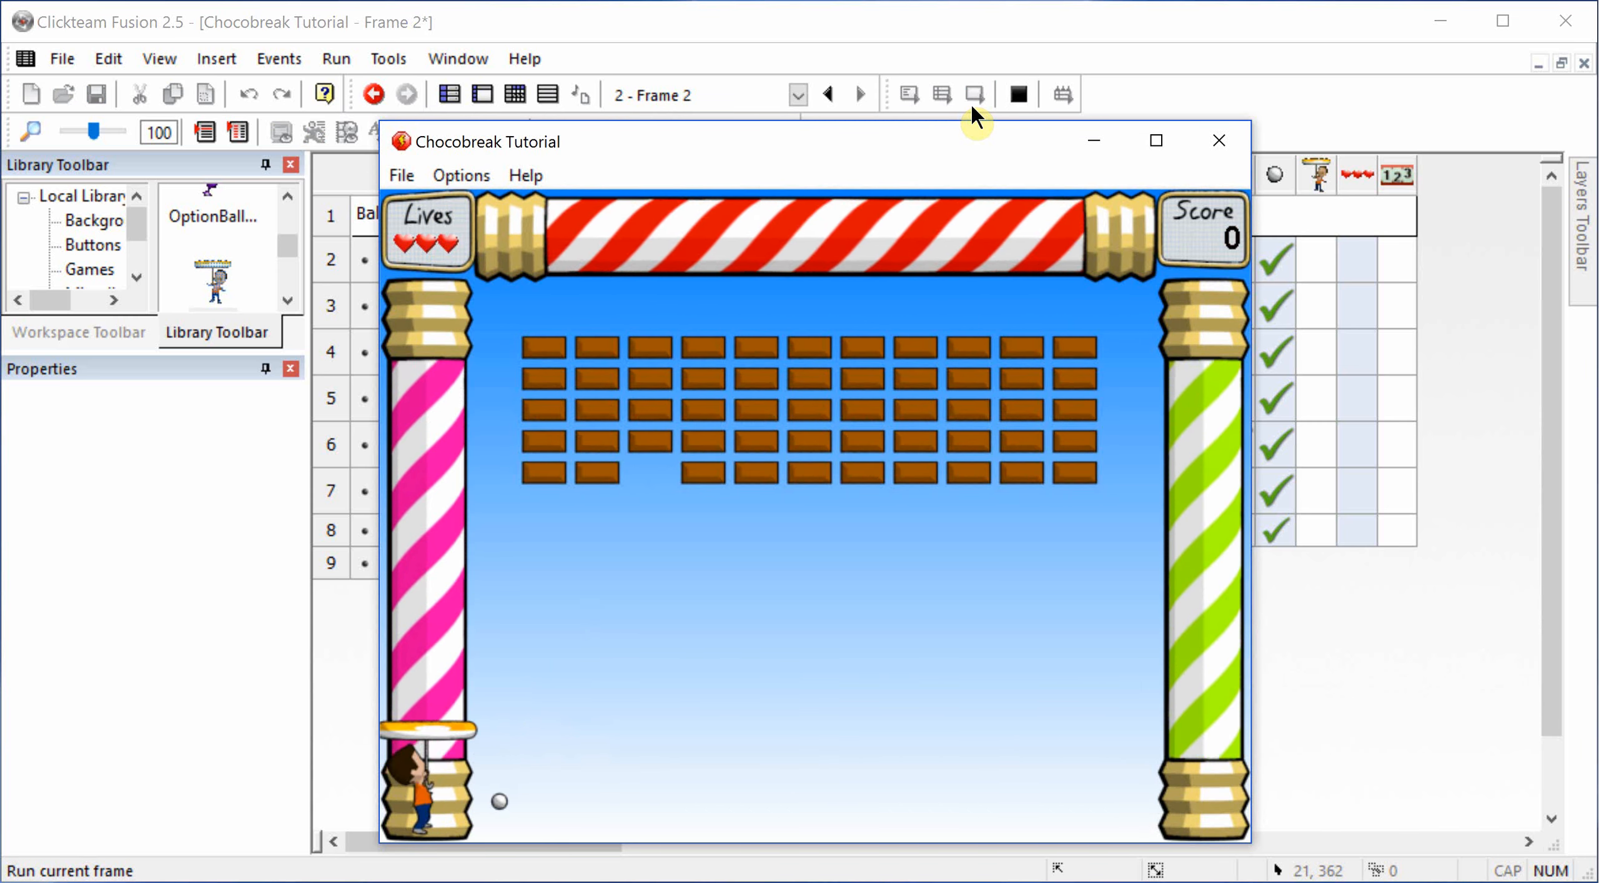
key("Right")
key("Left")
key("Right")
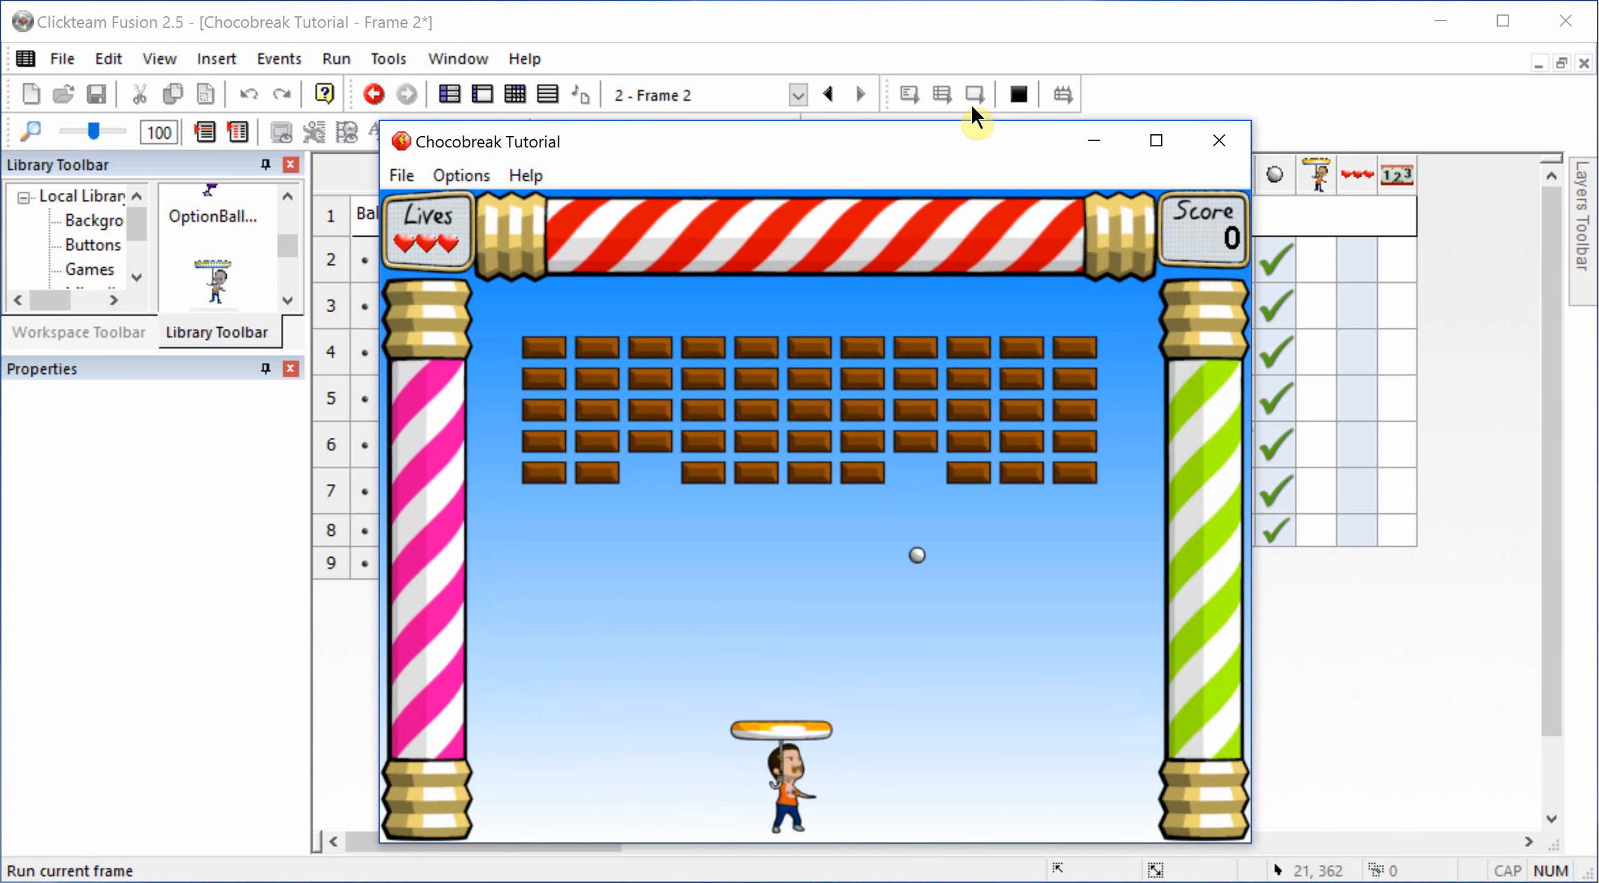
key("Right")
key("Right")
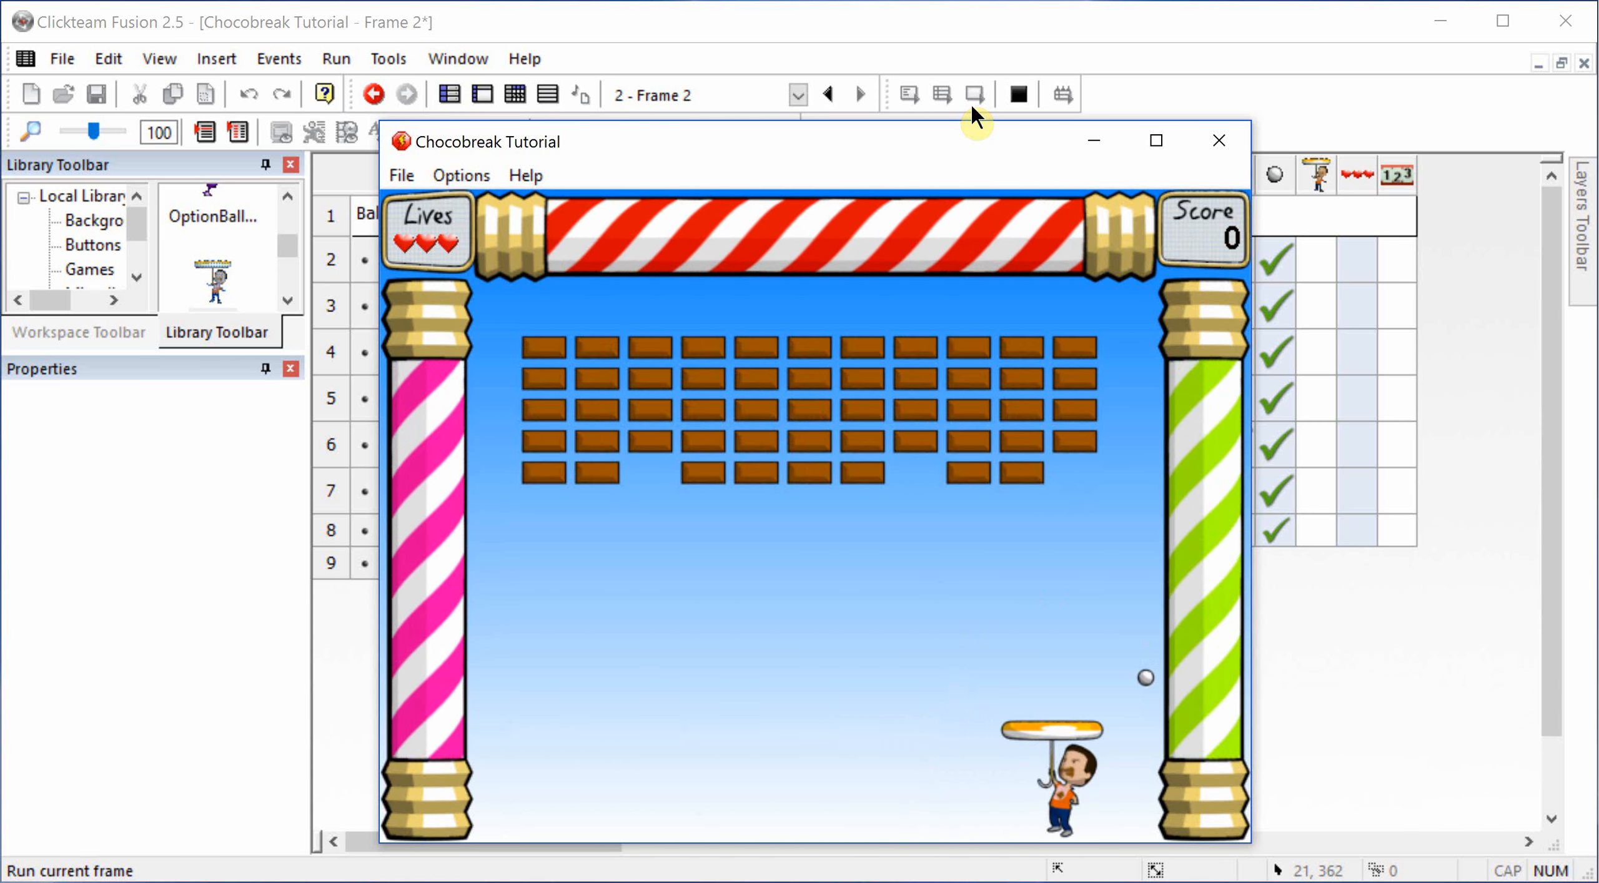
key("Left")
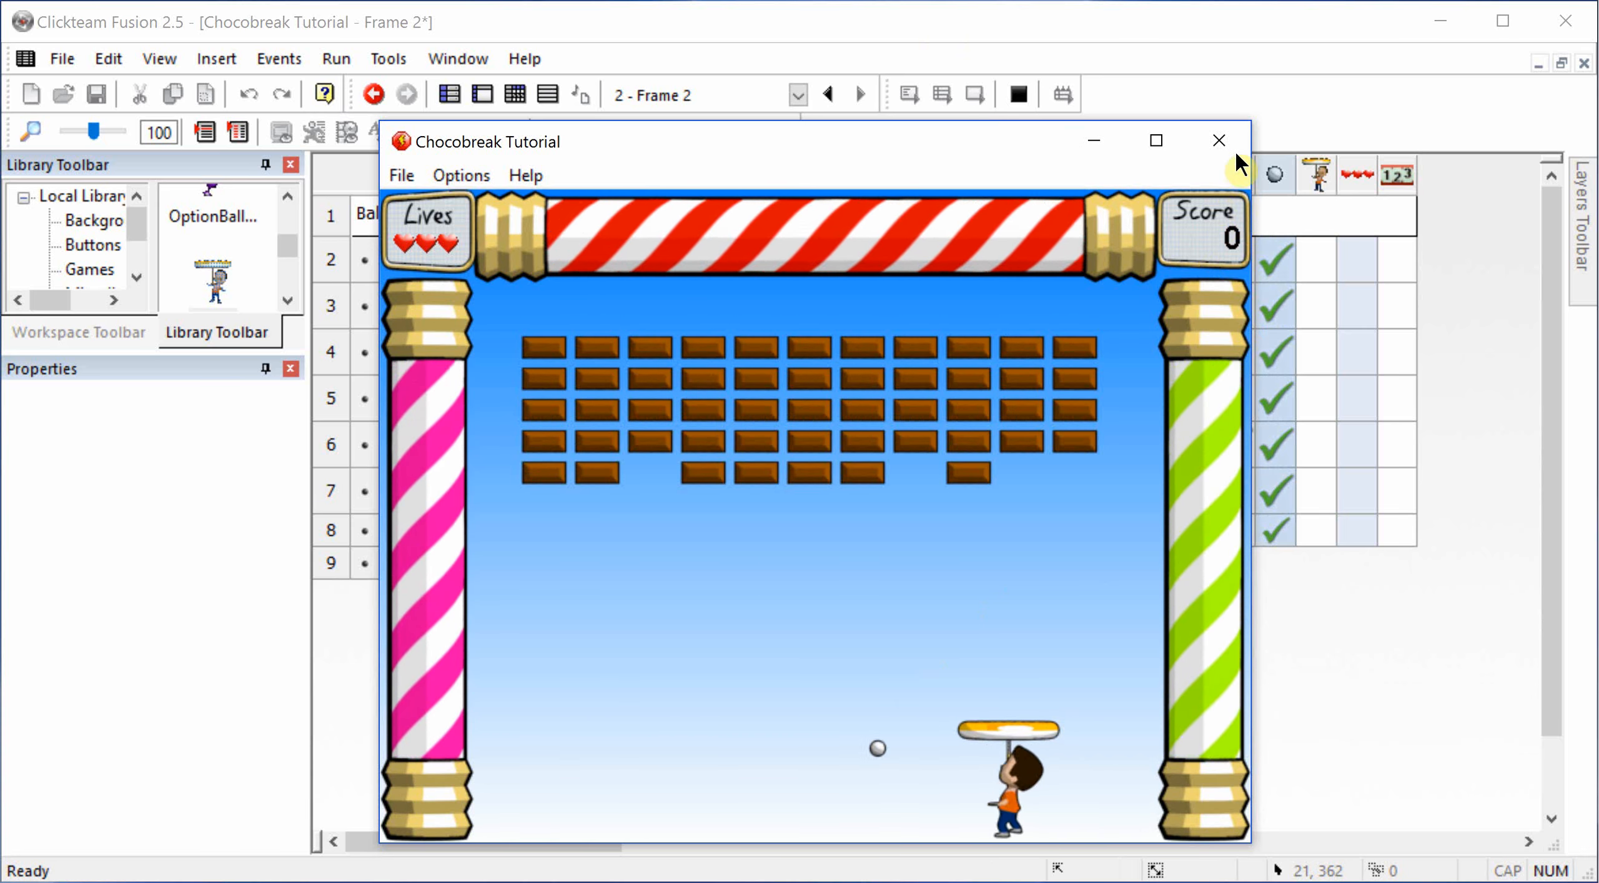
left_click(1218, 141)
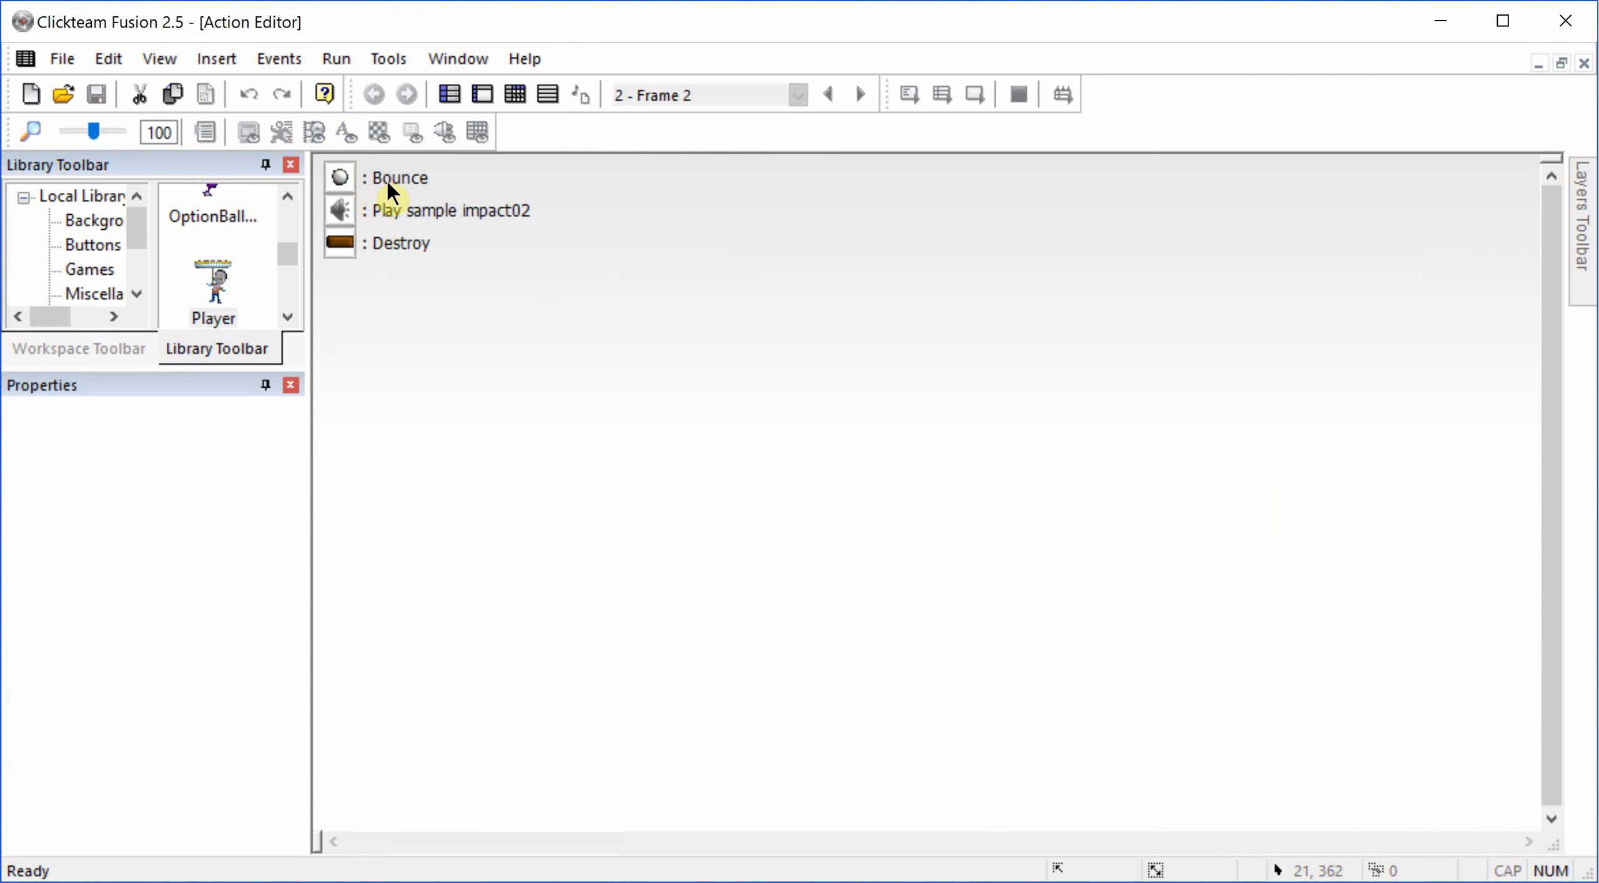
Step: Move the Bounce action after Play sample impact02 and Destroy in the ball and Milk brick collision event
left_click_drag(386, 180, 377, 248)
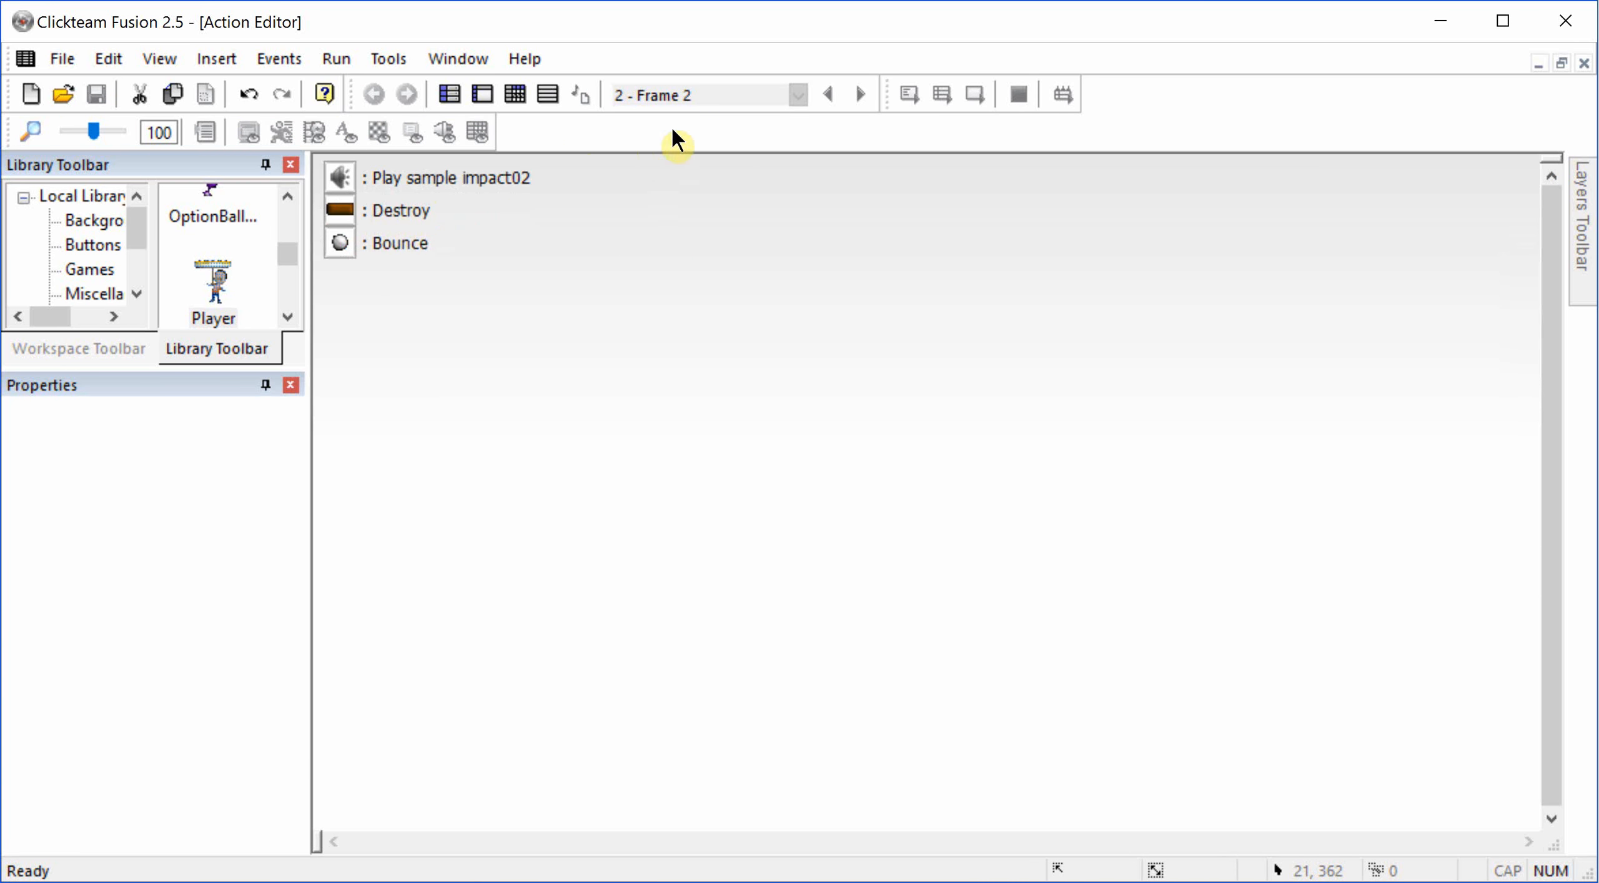
key("Escape")
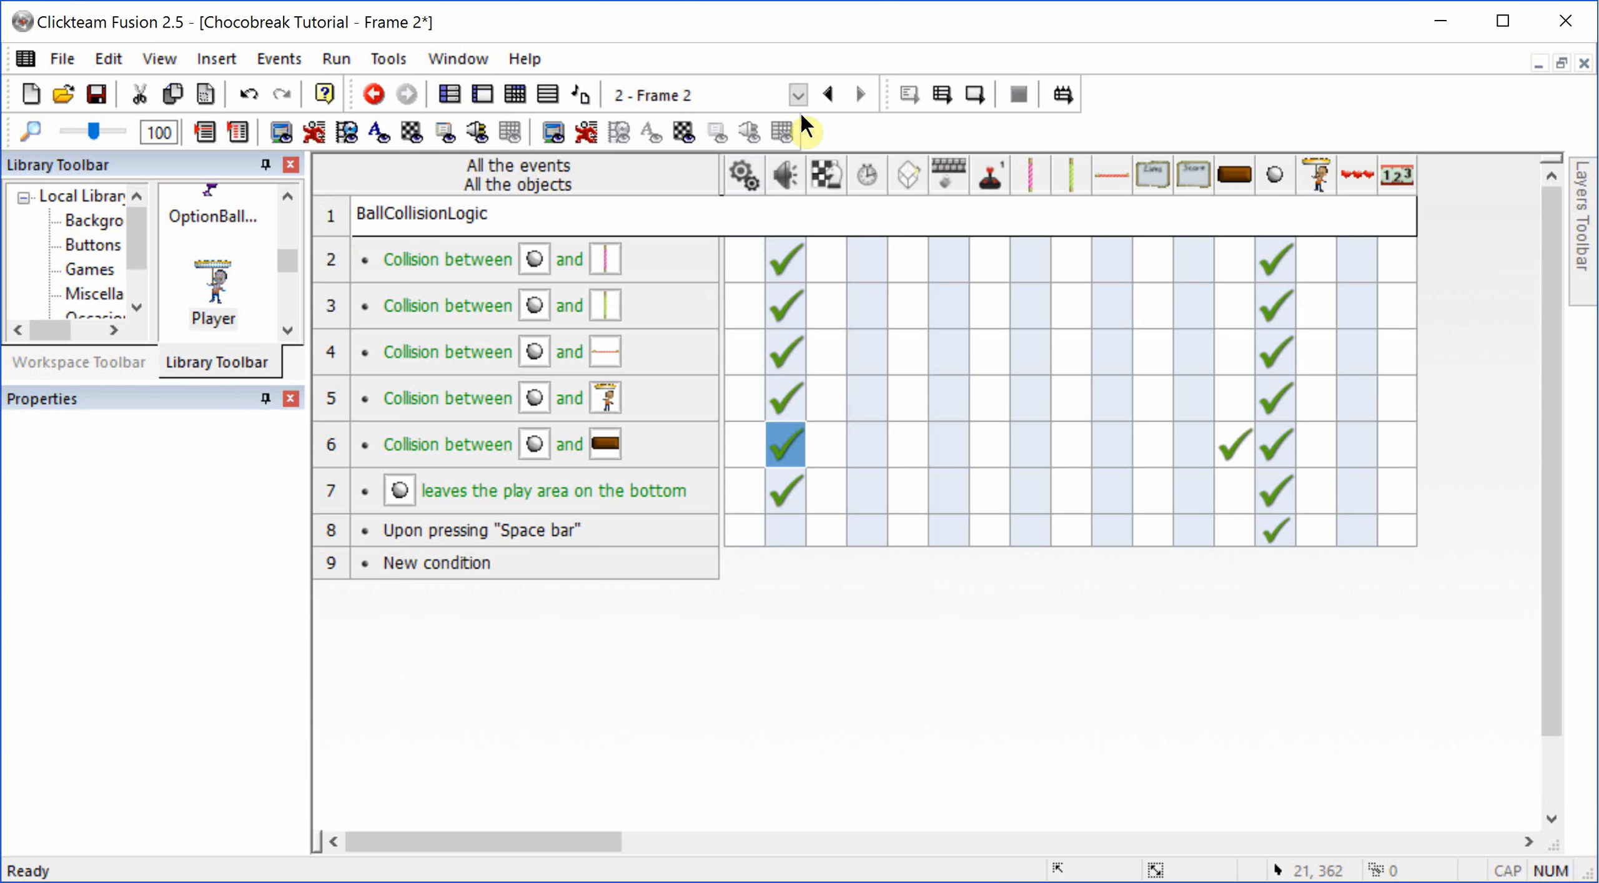
Step: Play-test the frame's ball bouncing and brick destruction by steering the Player both ways under the ball, and close the game window
left_click(979, 94)
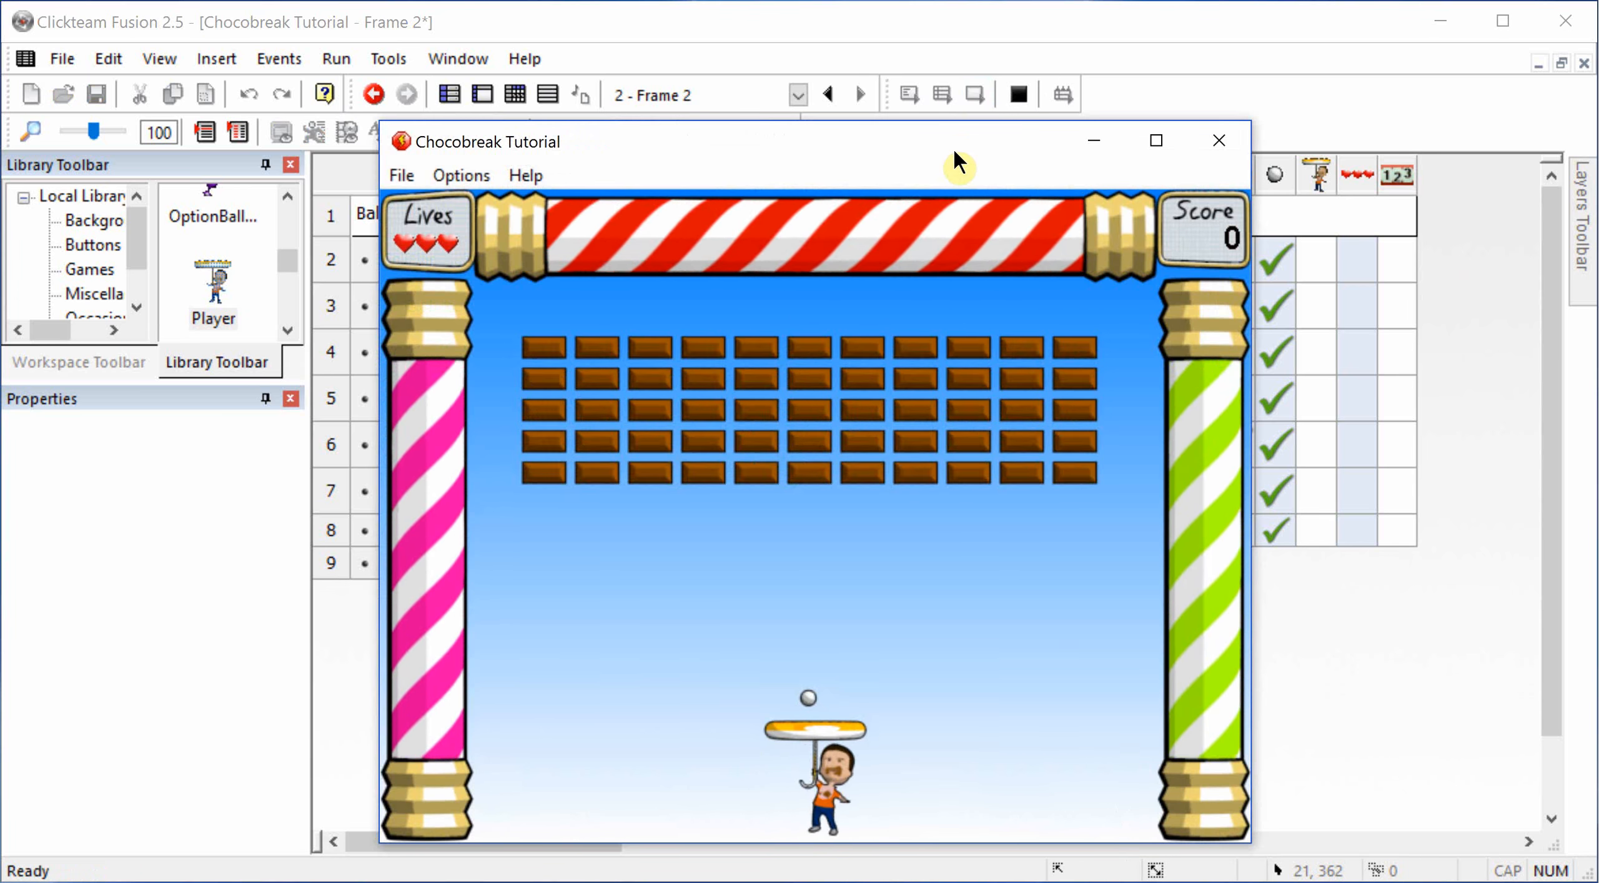
key("Left")
key("Right")
key("Right")
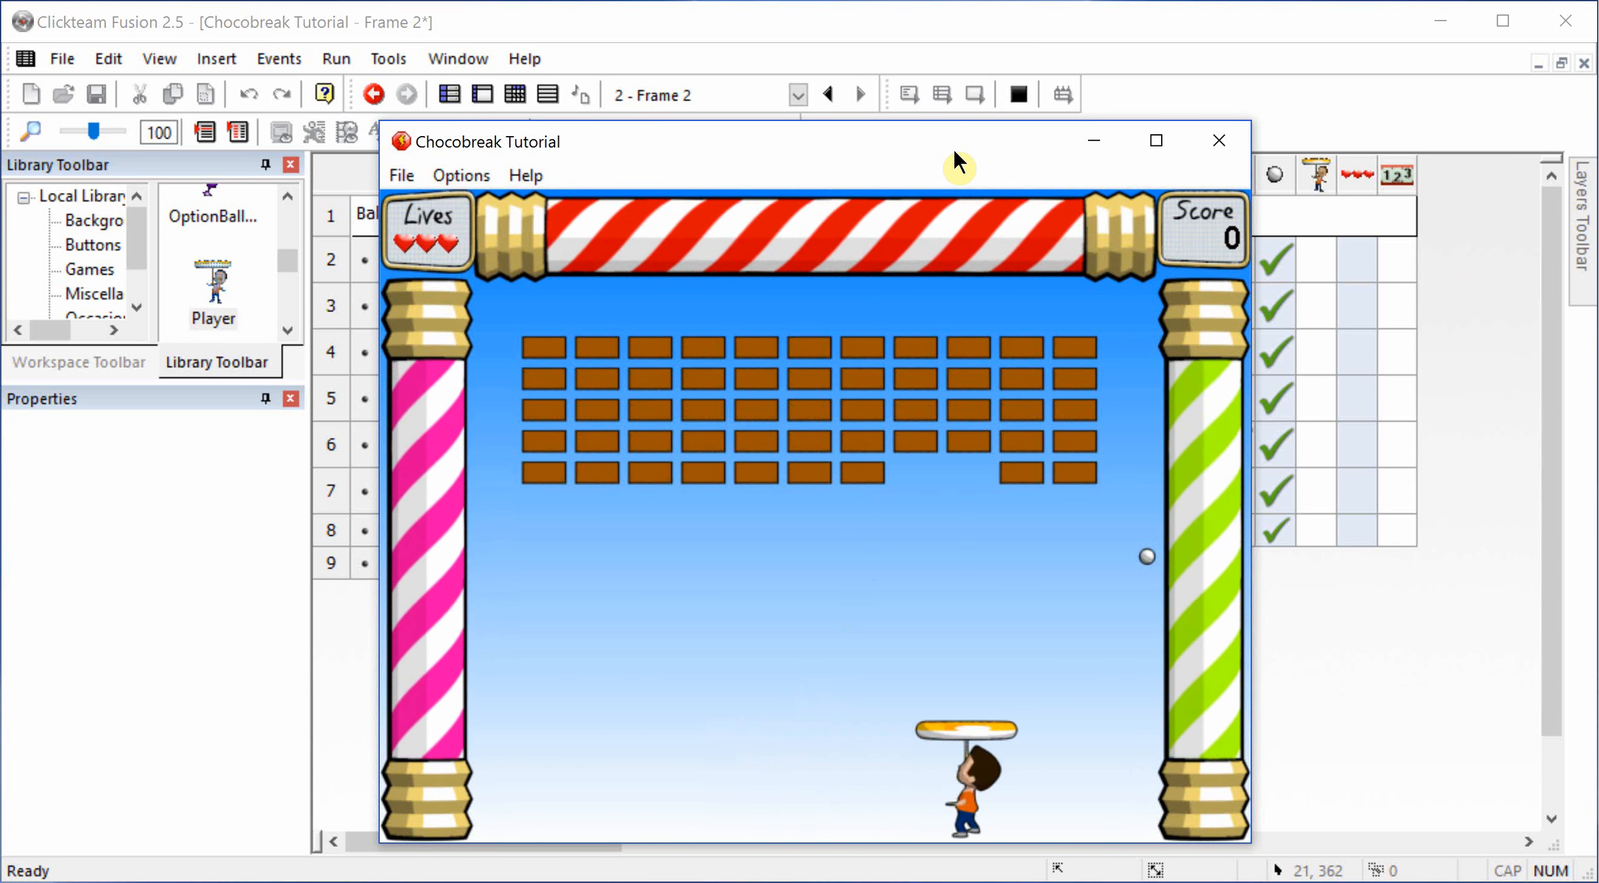
key("Left")
key("Left")
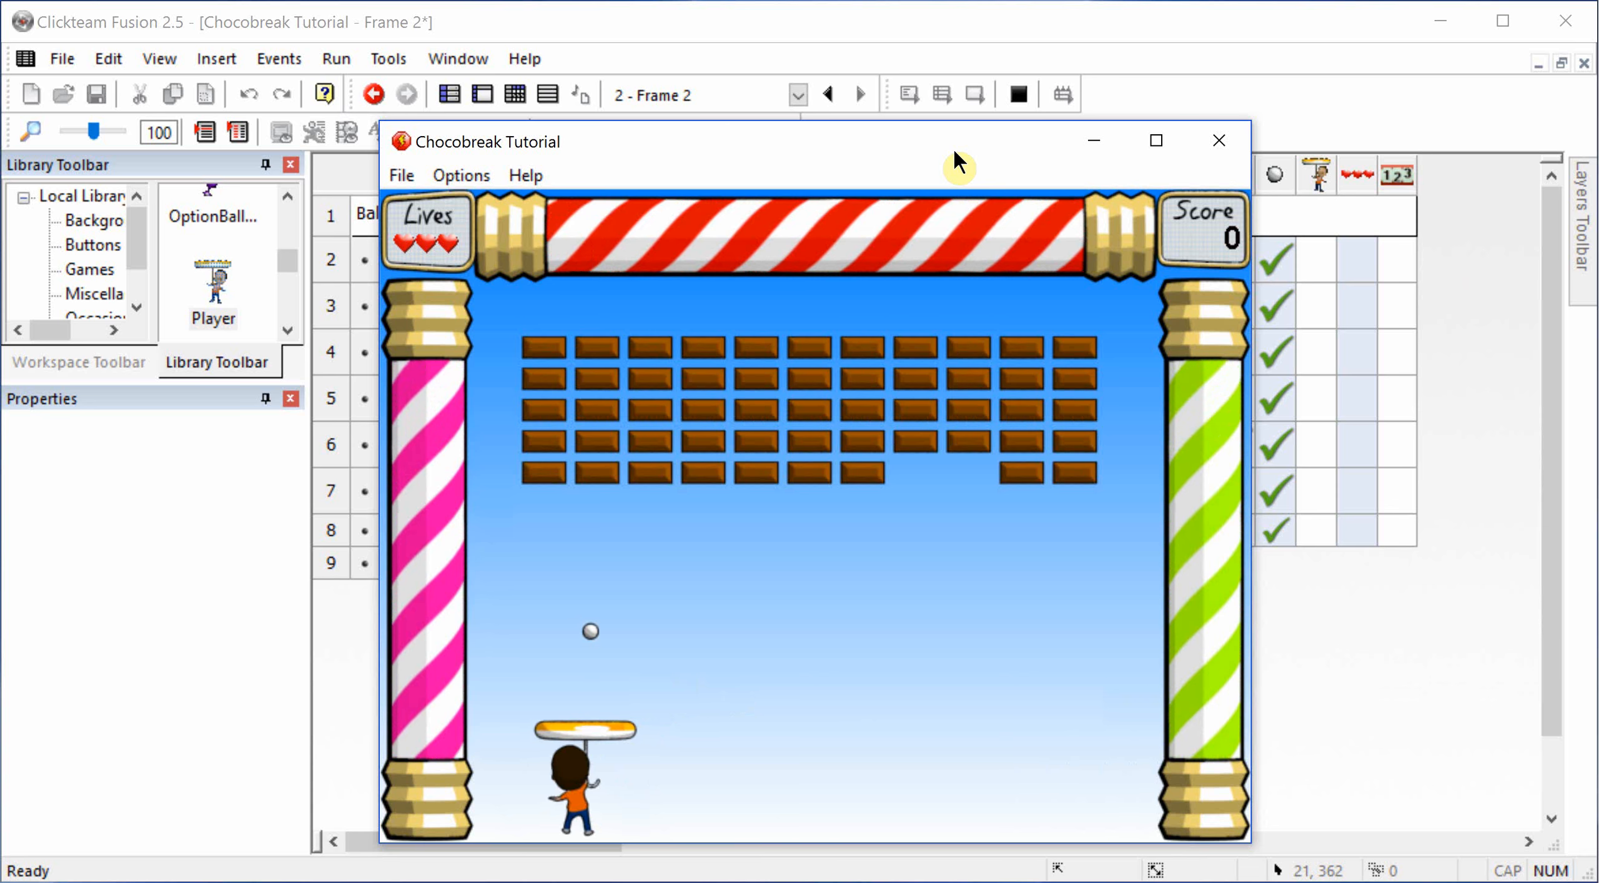
key("Right")
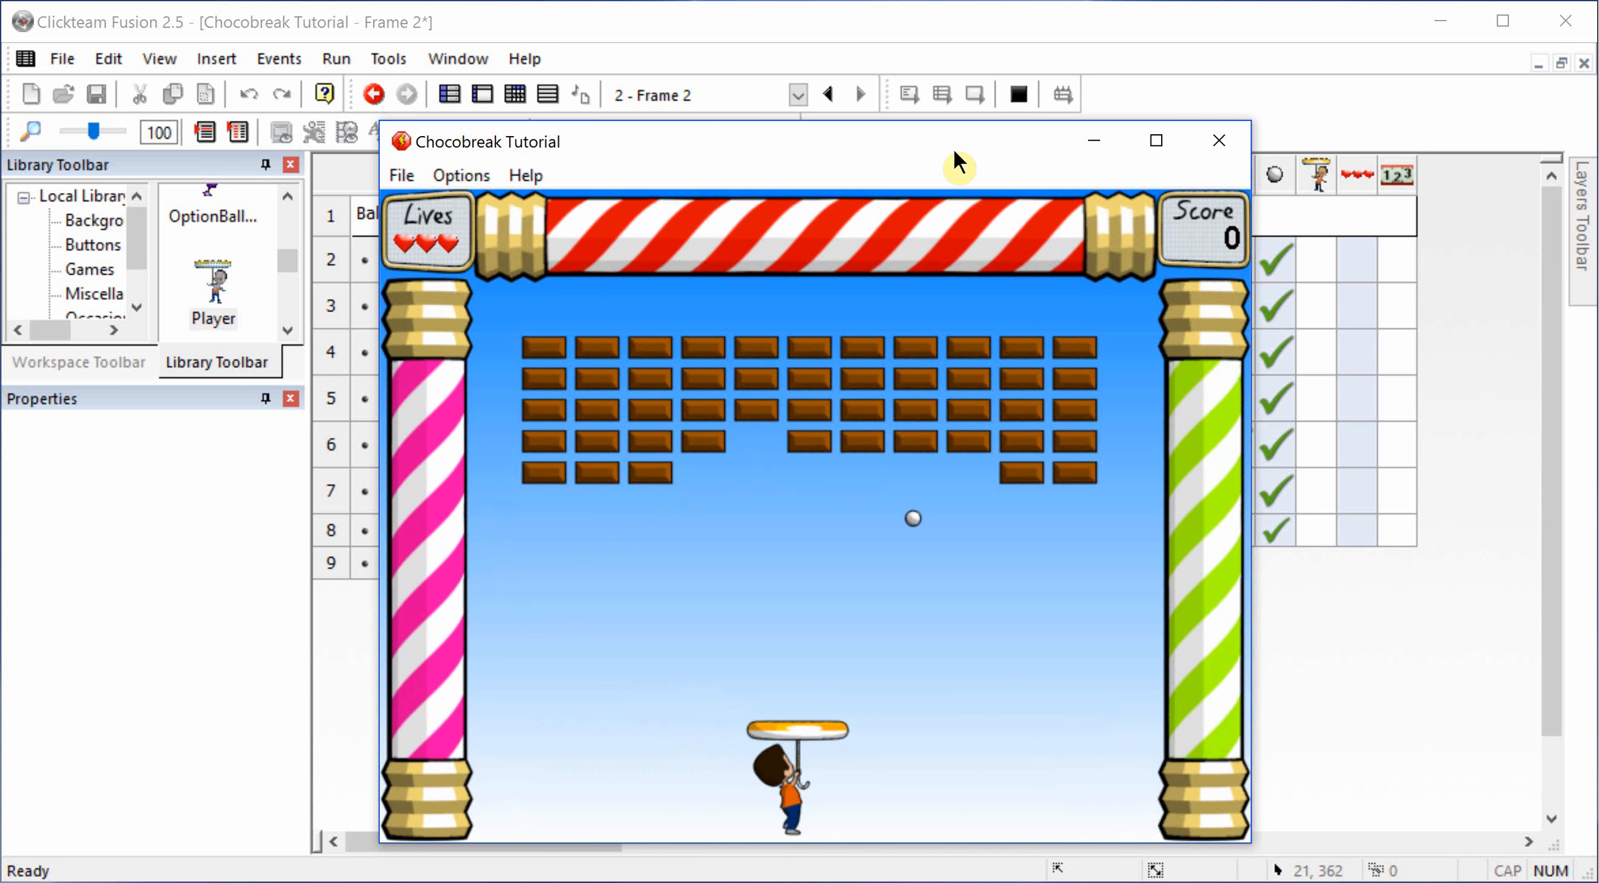
key("Right")
key("Right")
key("Left")
key("Left")
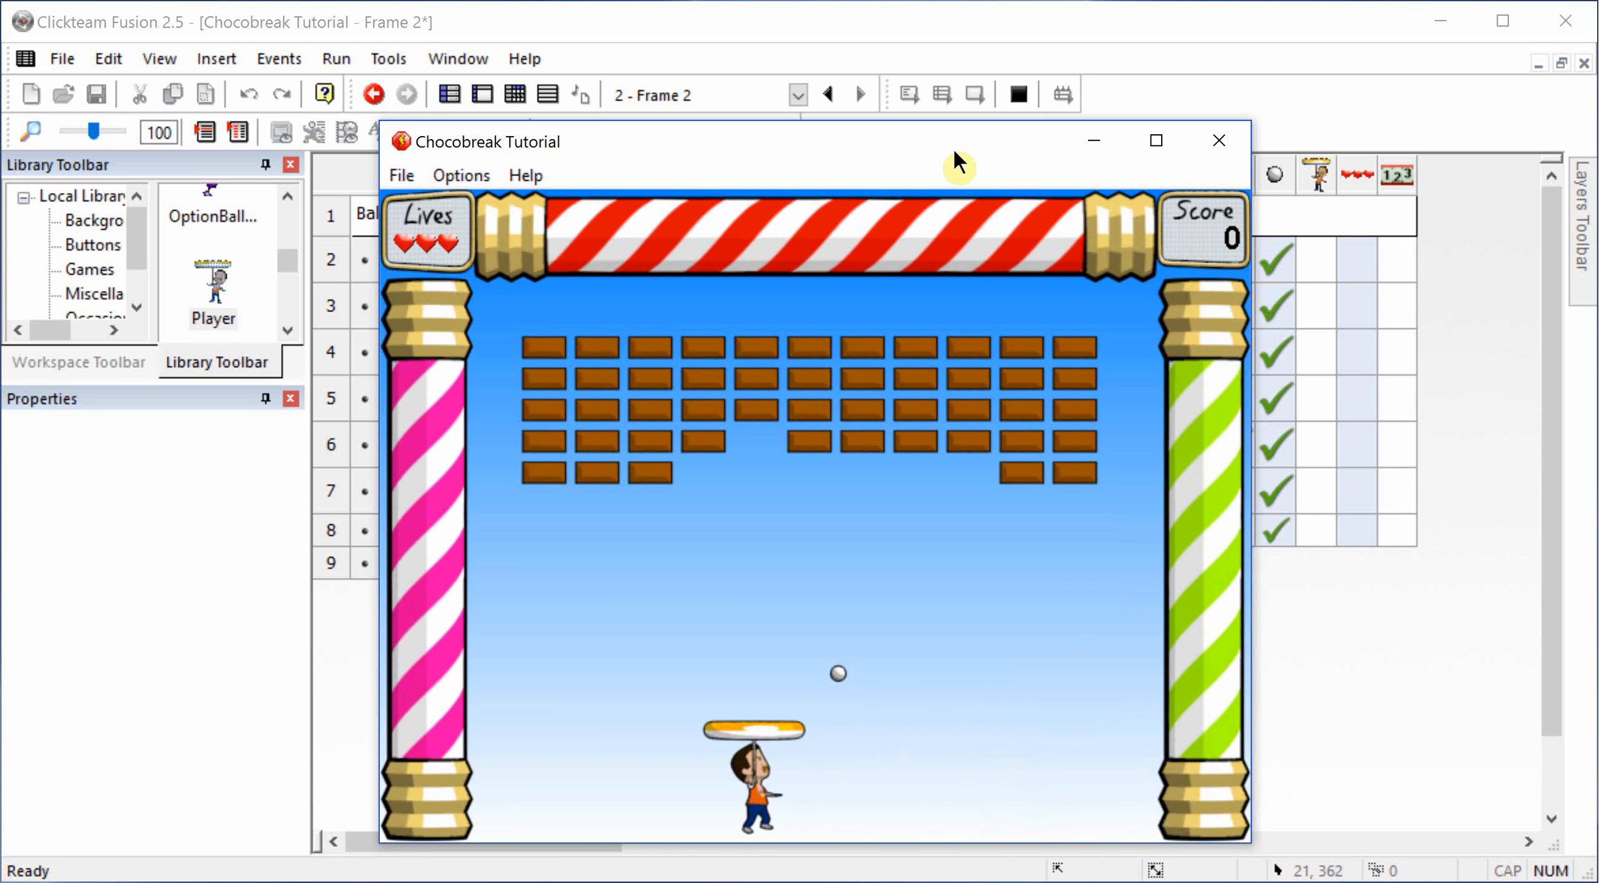
key("Left")
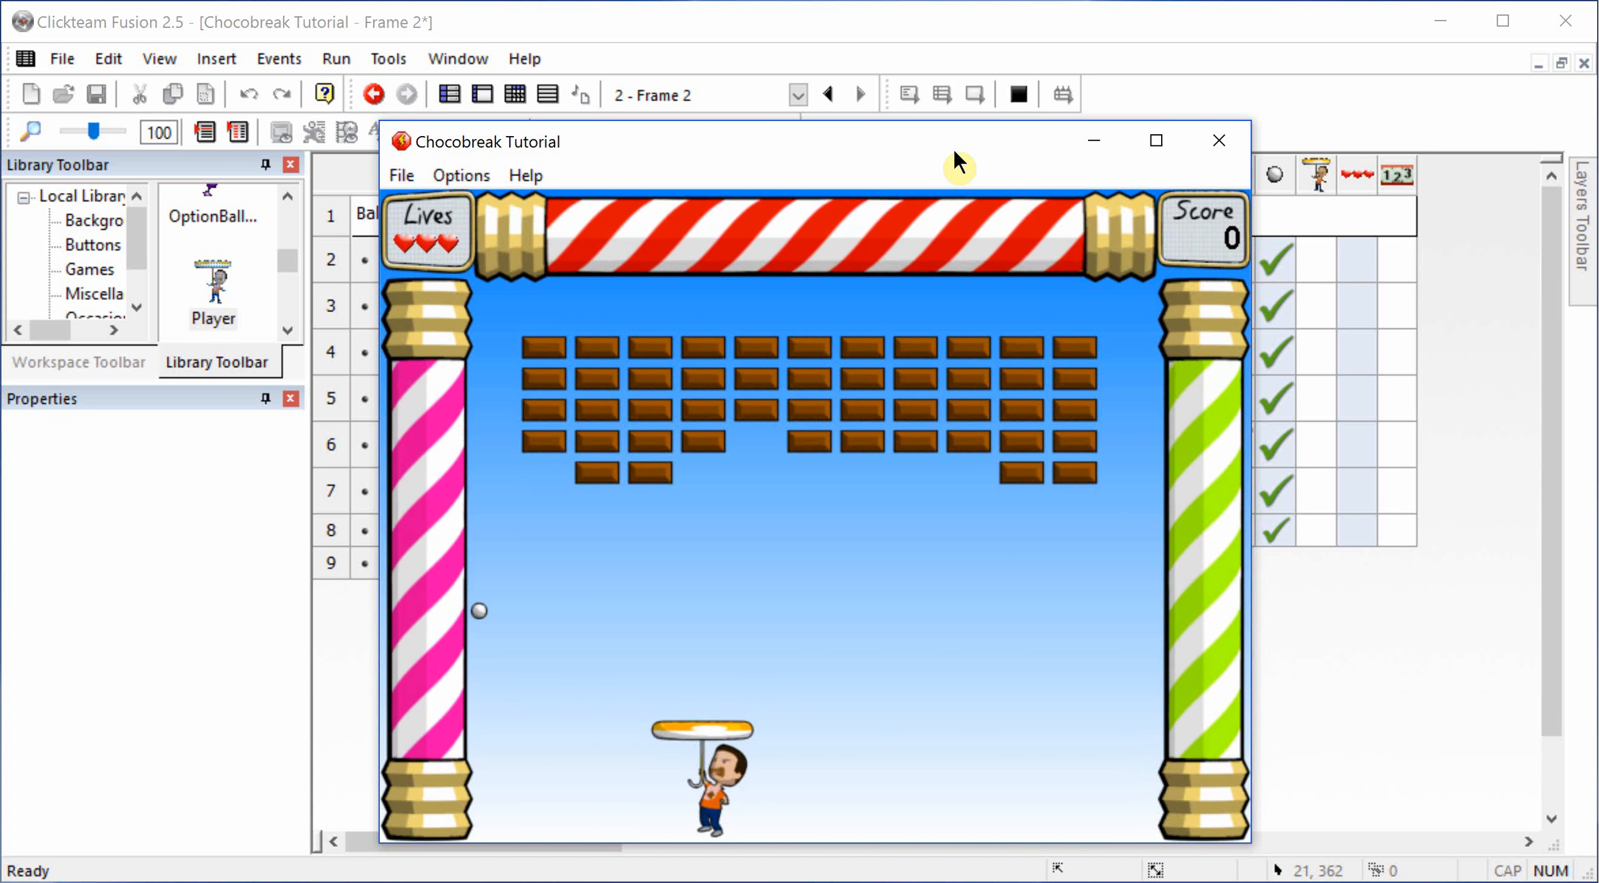
key("Right")
key("Right")
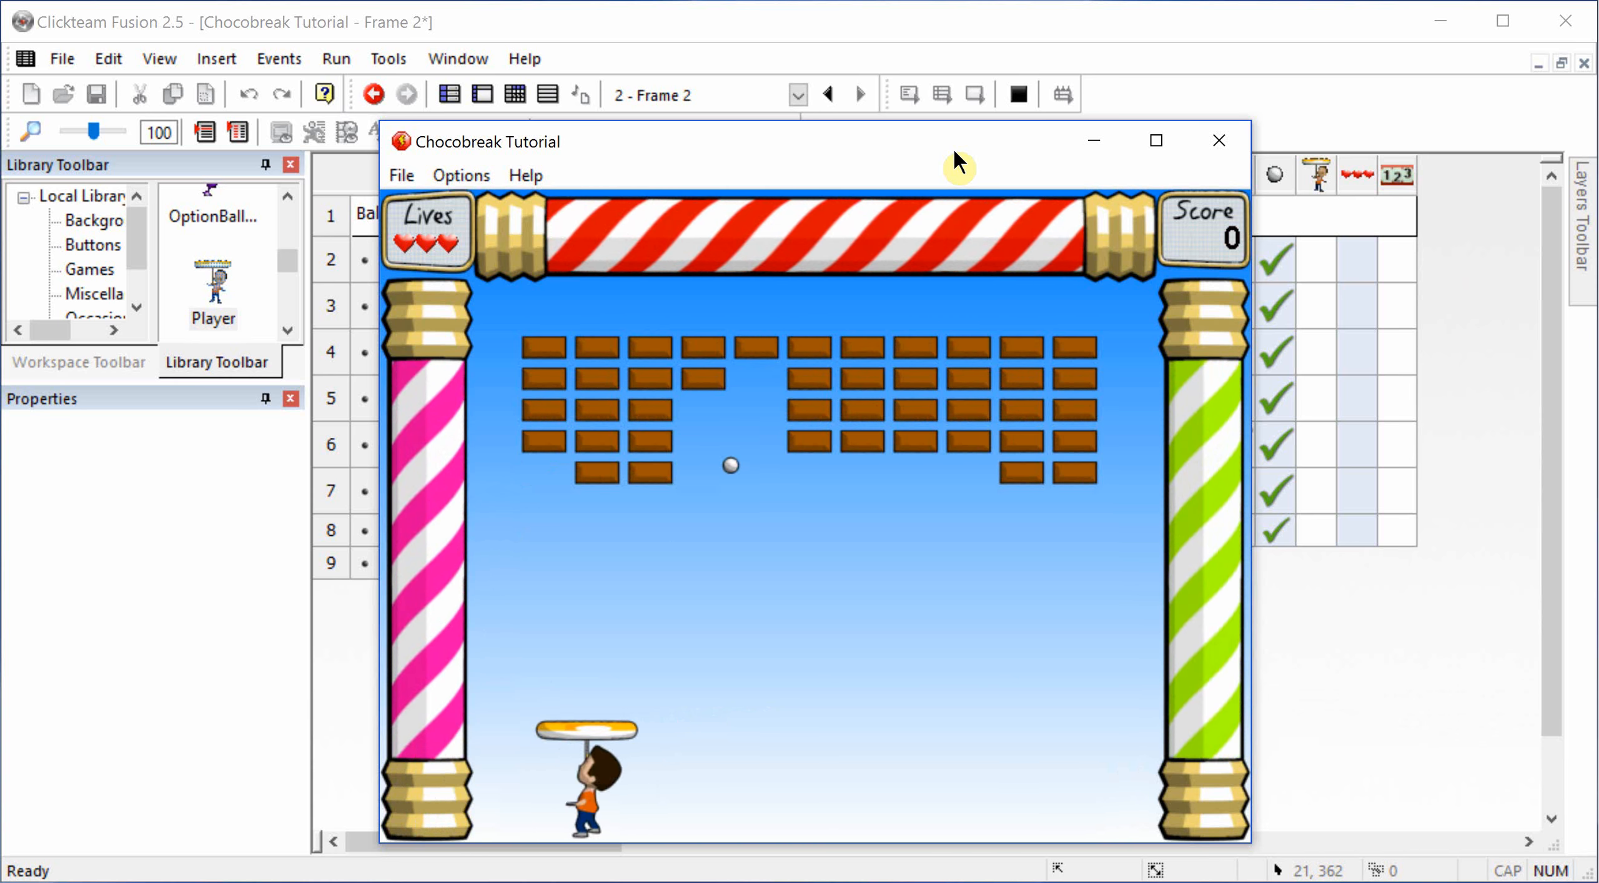
key("Left")
key("Left")
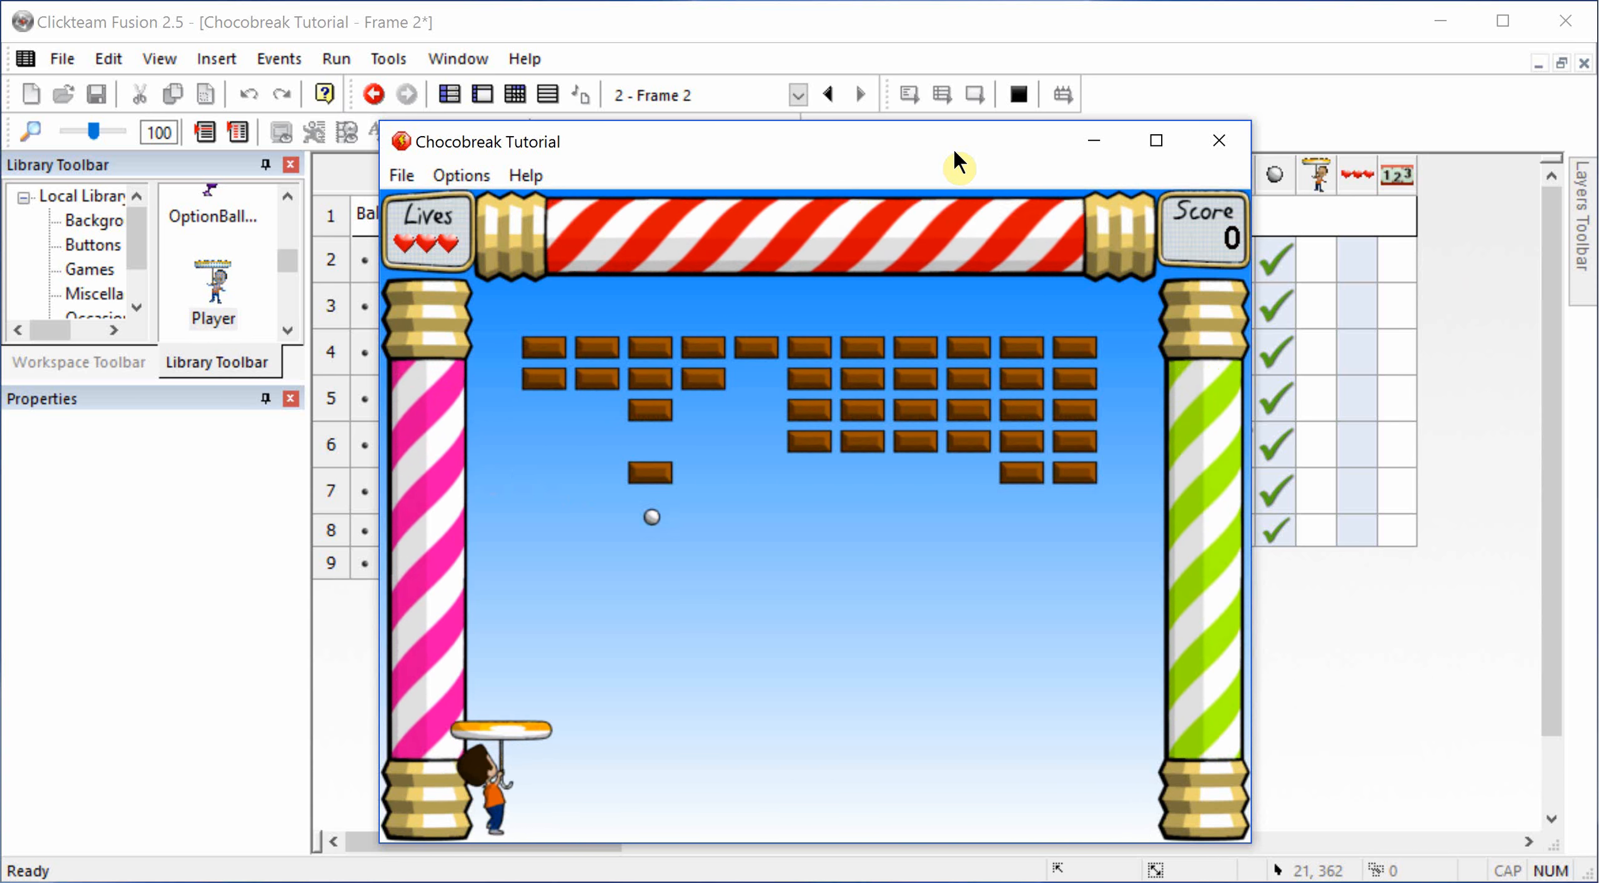
key("Right")
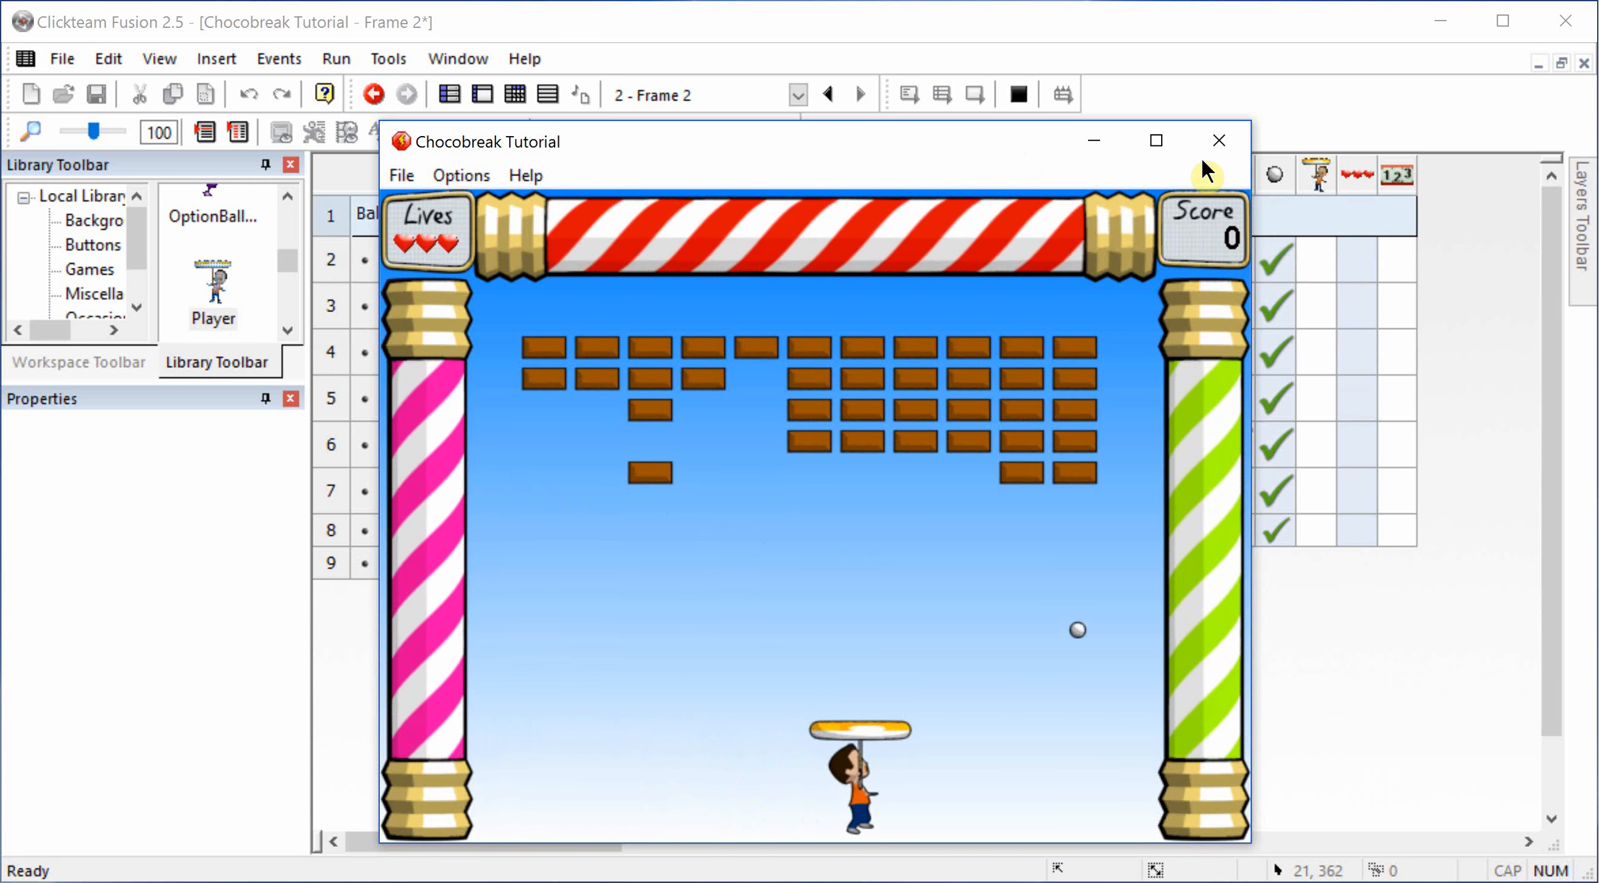
left_click(1219, 141)
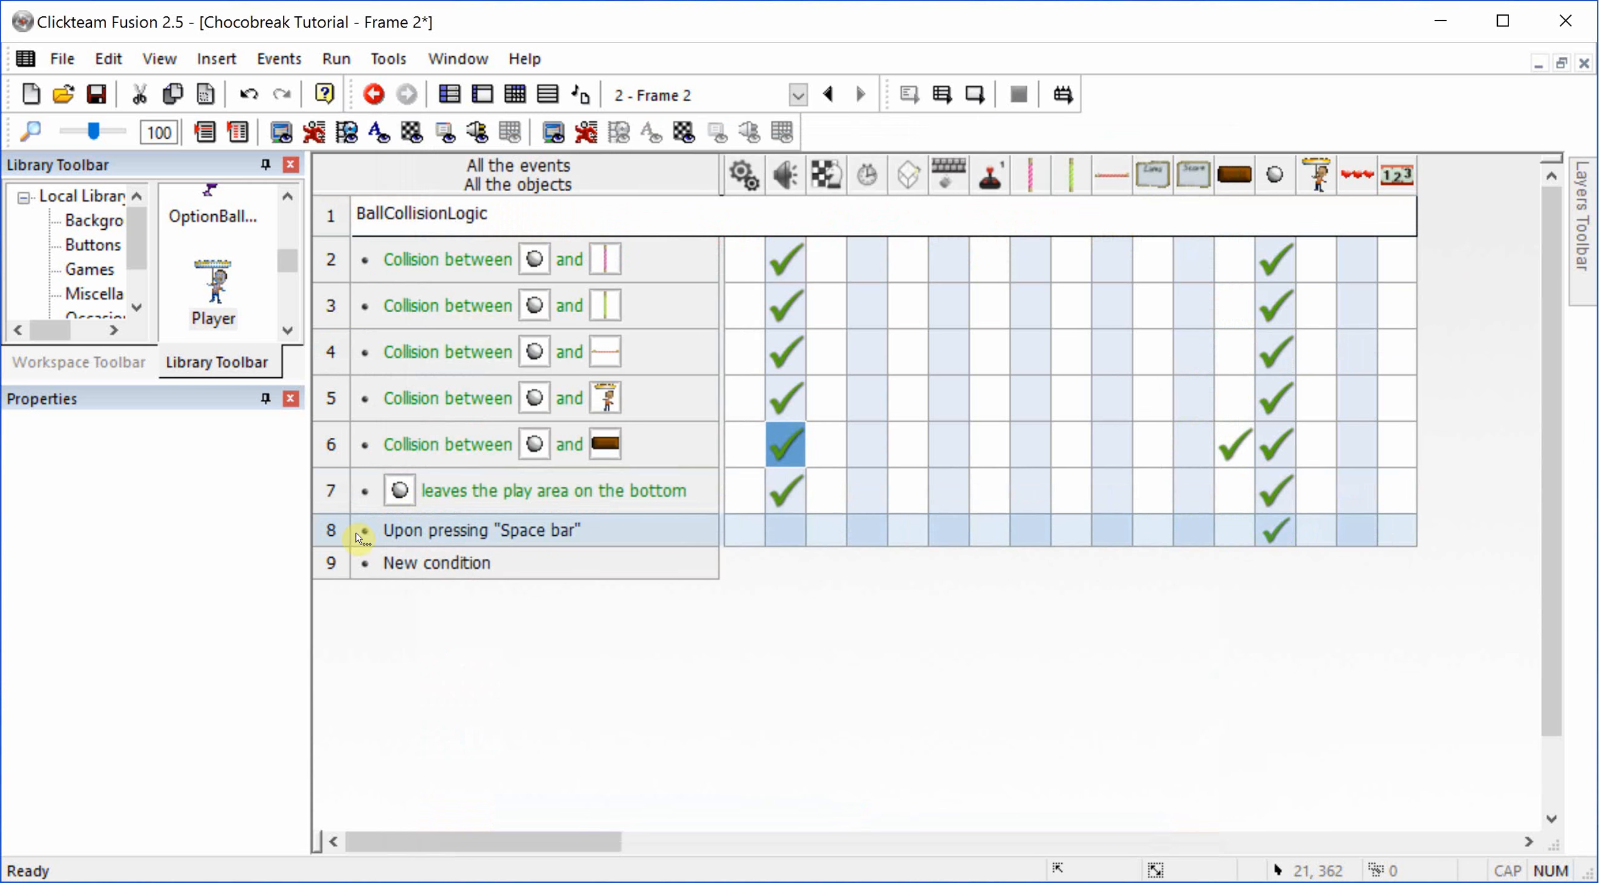
Step: Delete the Space bar event and rearrange the action order in the ball and Milk brick collision event
left_click(337, 530)
key("Delete")
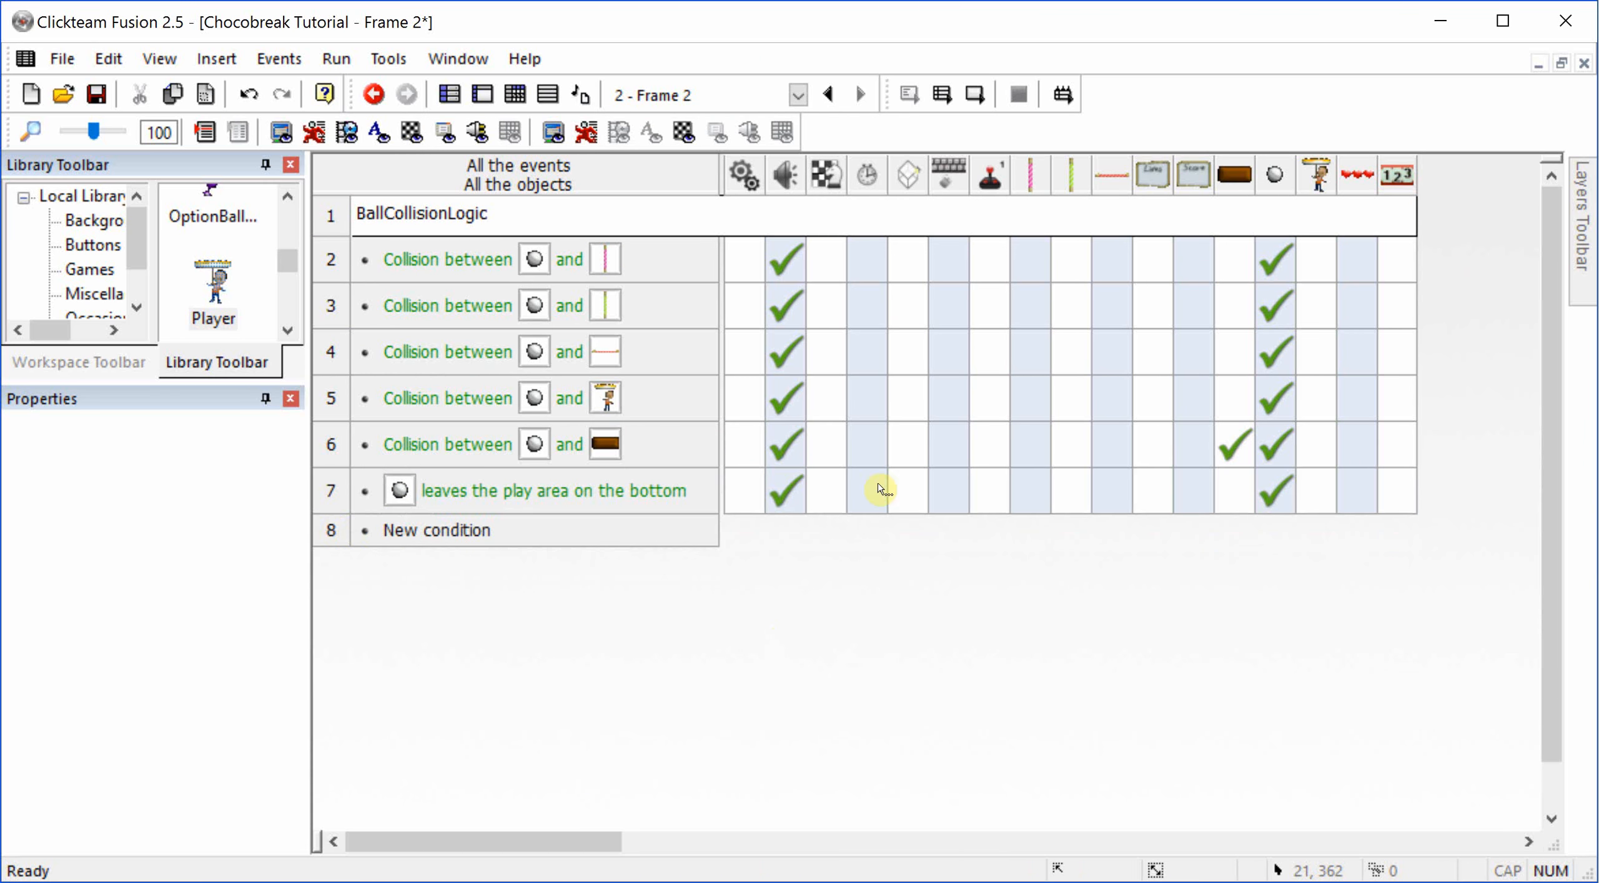
double_click(787, 445)
left_click(393, 244)
left_click_drag(403, 228, 409, 180)
key("Escape")
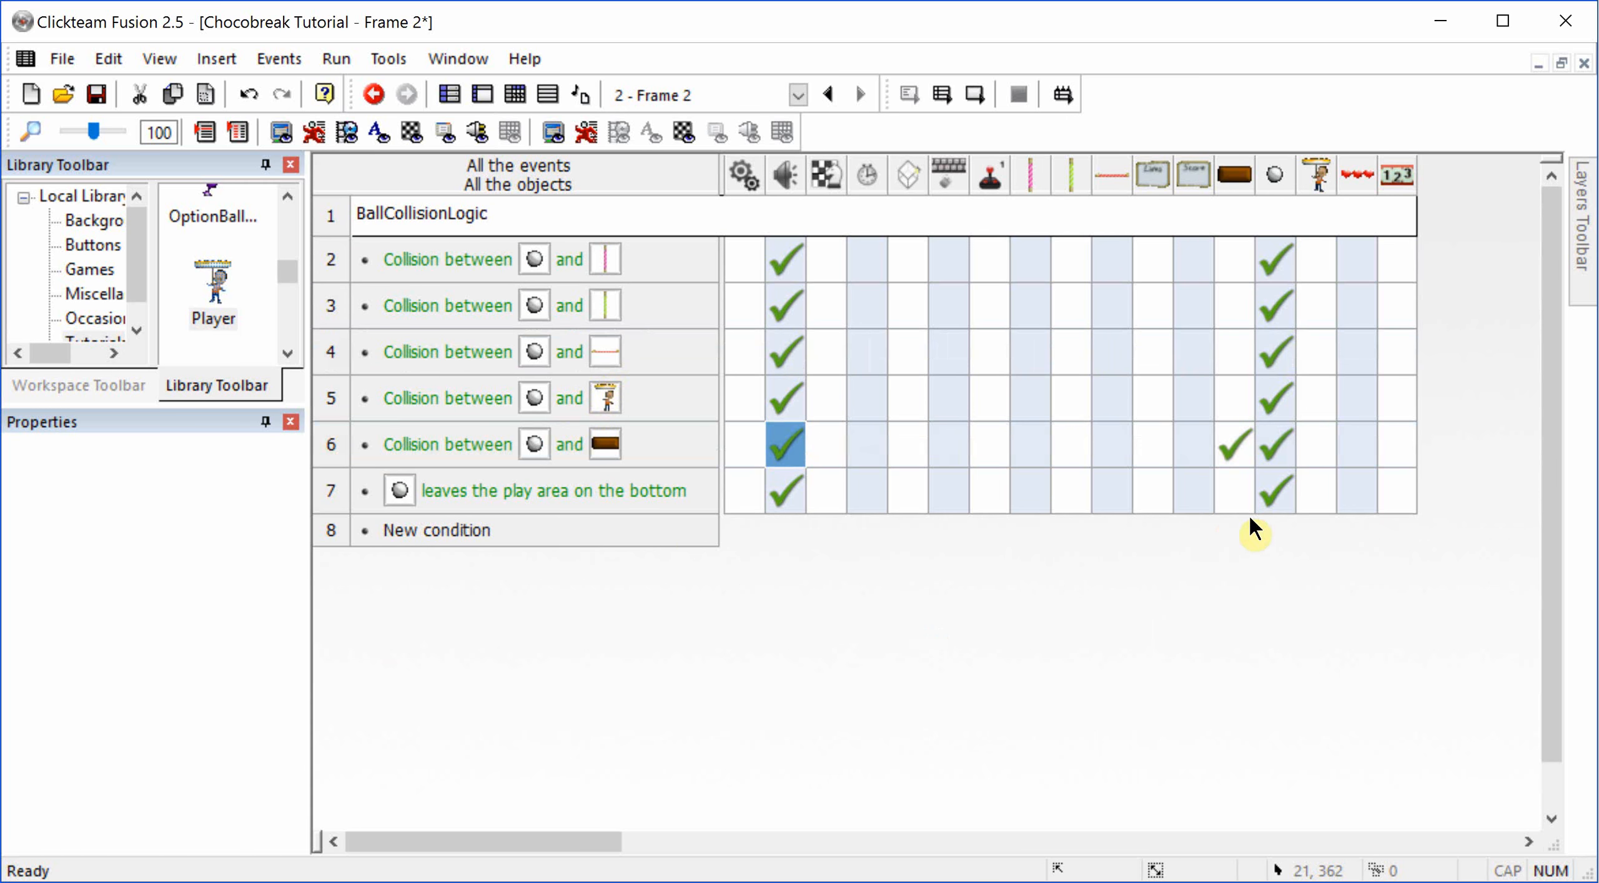
Step: Insert a left-aligned comment line reading "PlayeCollisionLogic" below the ball events
mouse_move(1275, 489)
right_click(328, 536)
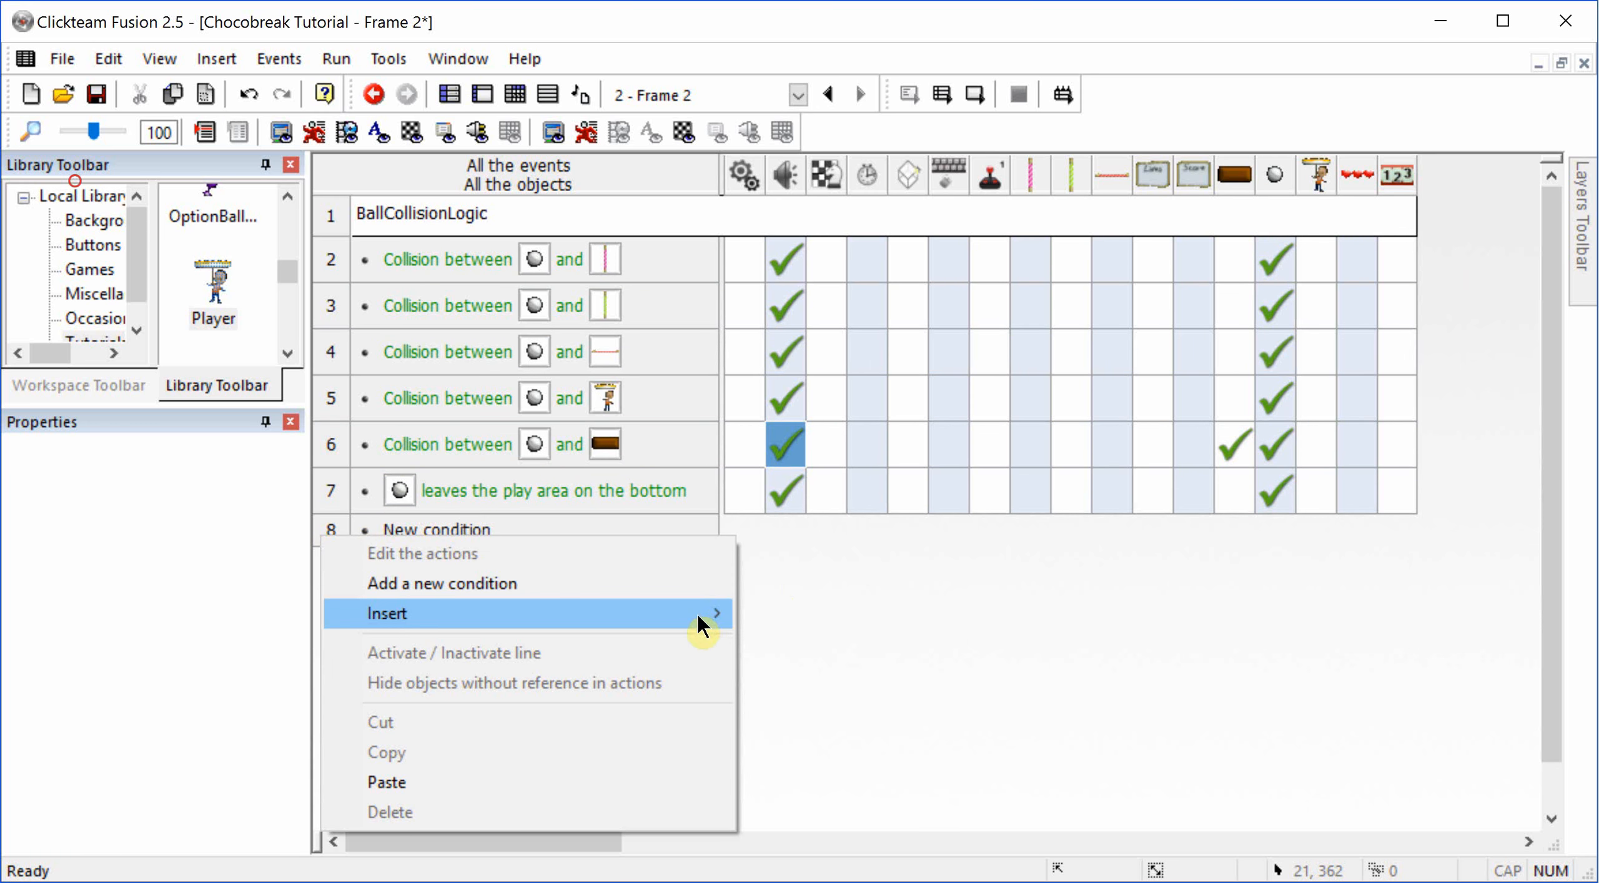
mouse_move(697, 613)
left_click(768, 611)
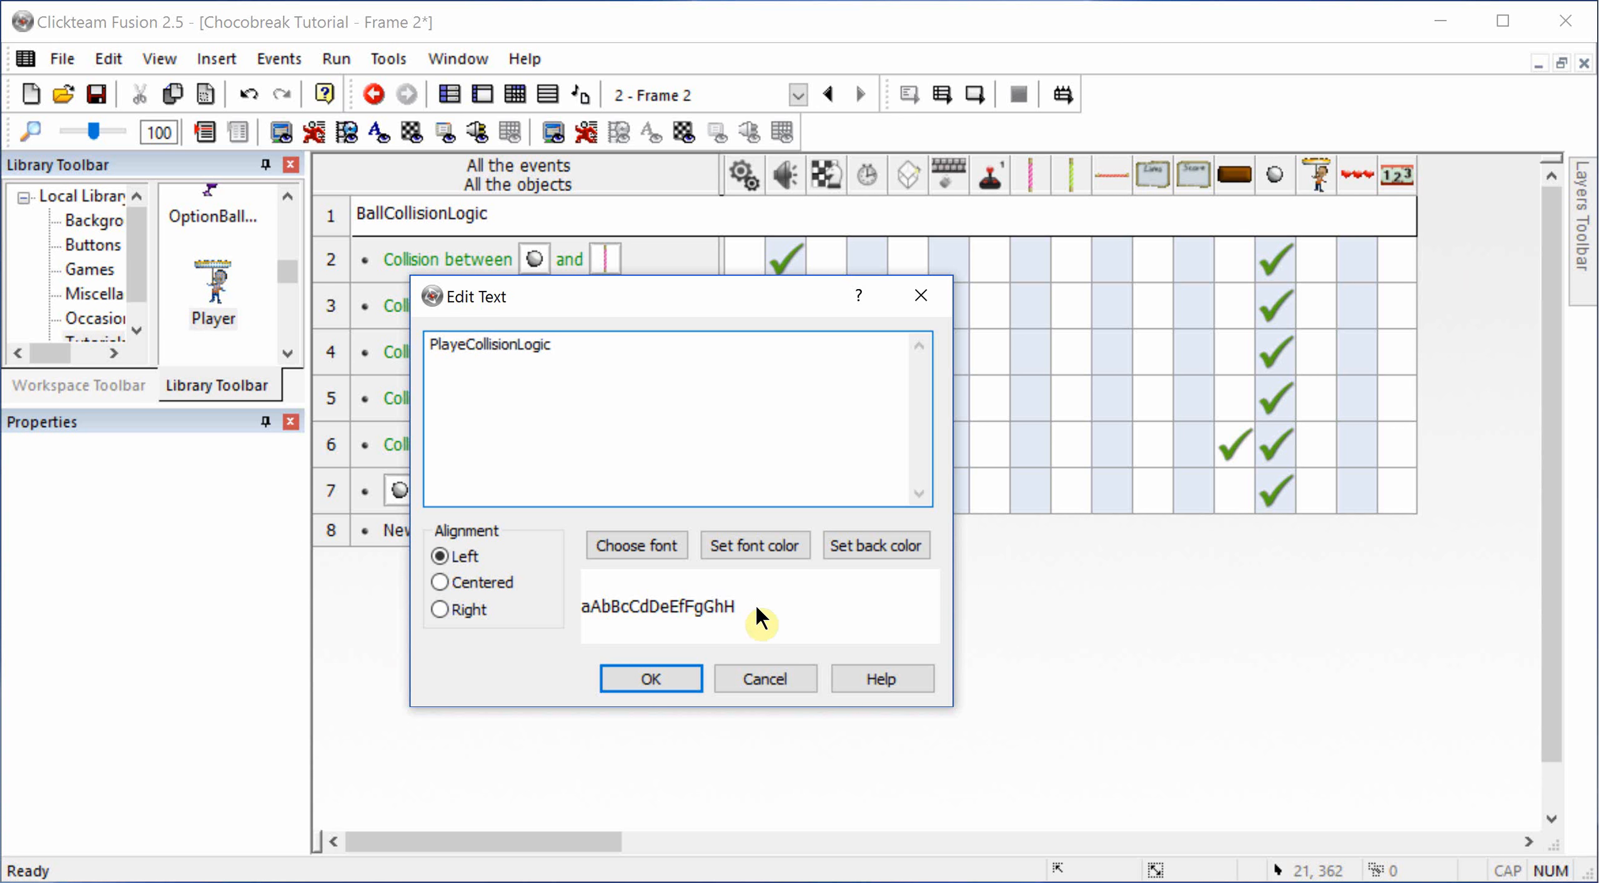
left_click(664, 677)
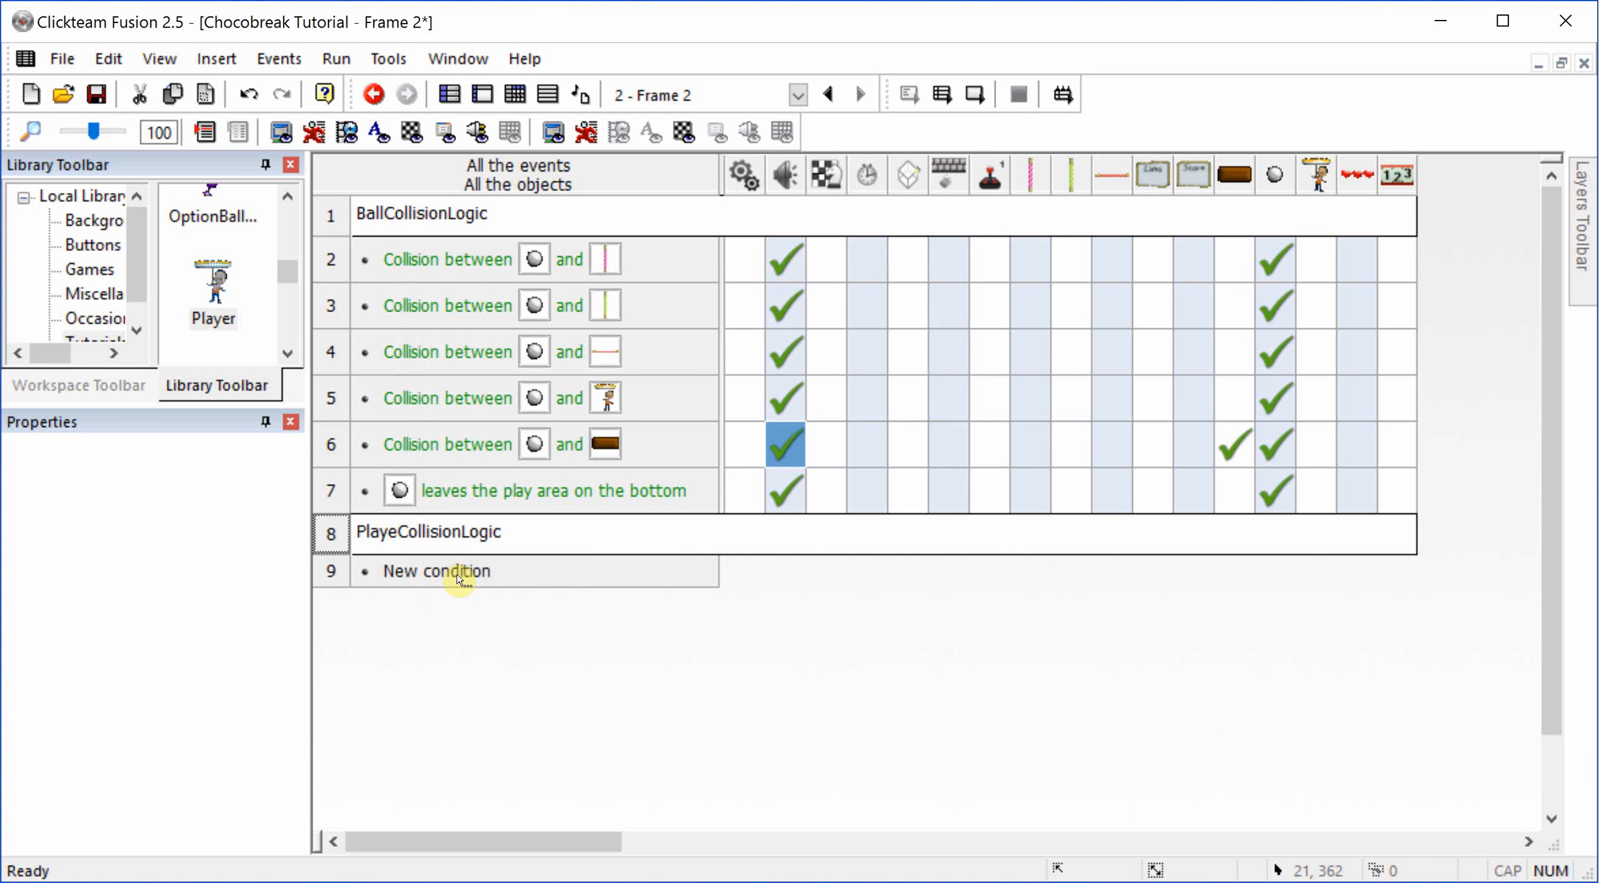
Step: Add a collision event between the Player and the pink side wall, with a Movement action on the Player
left_click(458, 569)
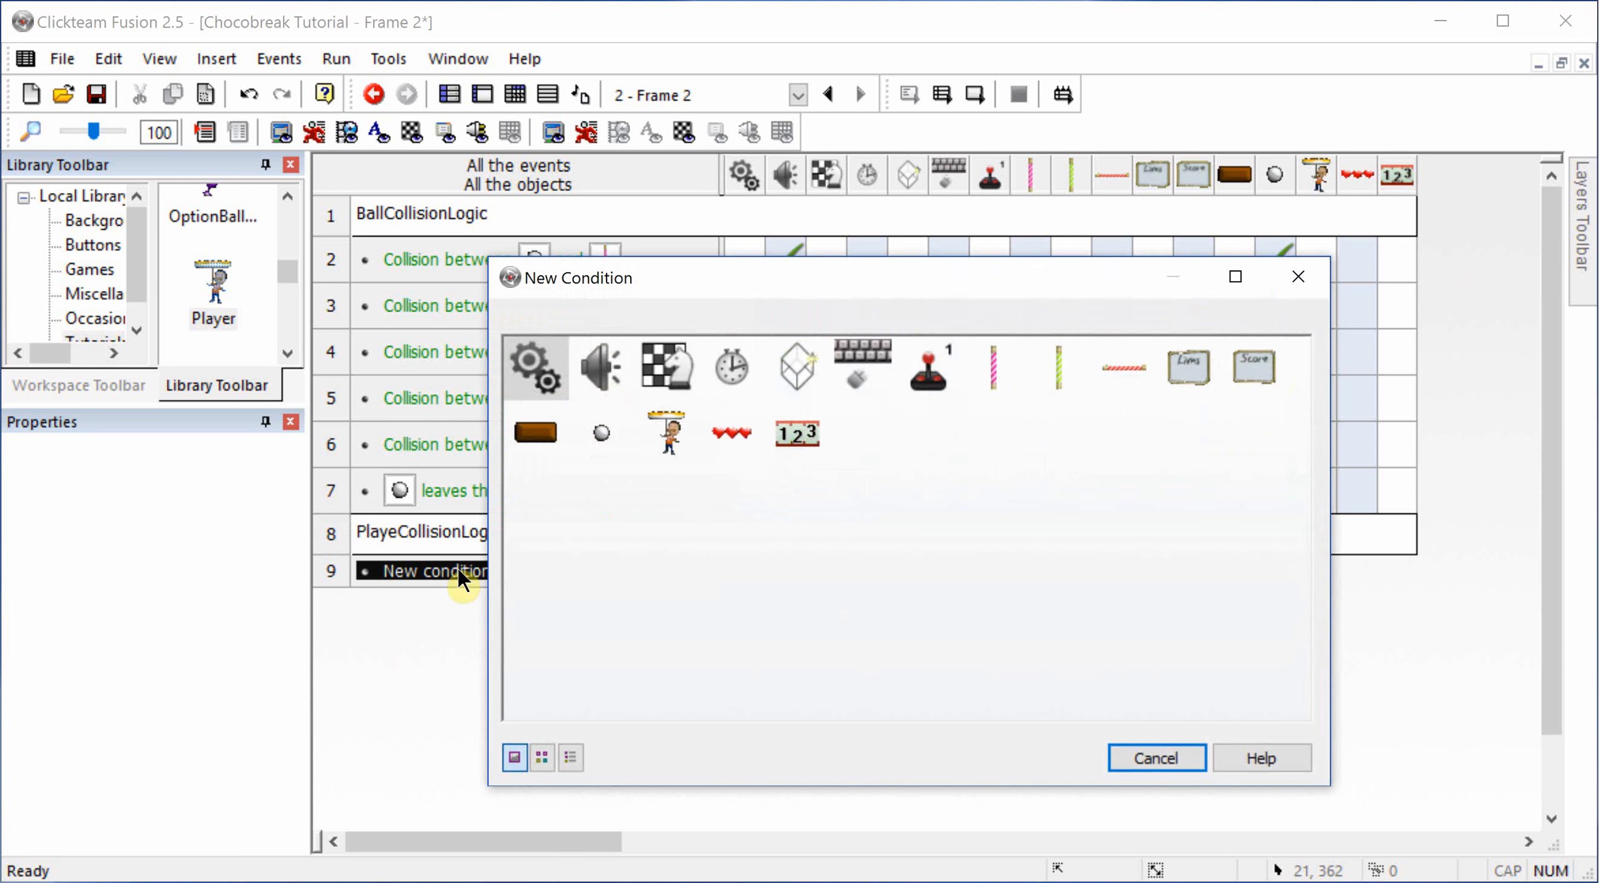
left_click(667, 436)
left_click(923, 461)
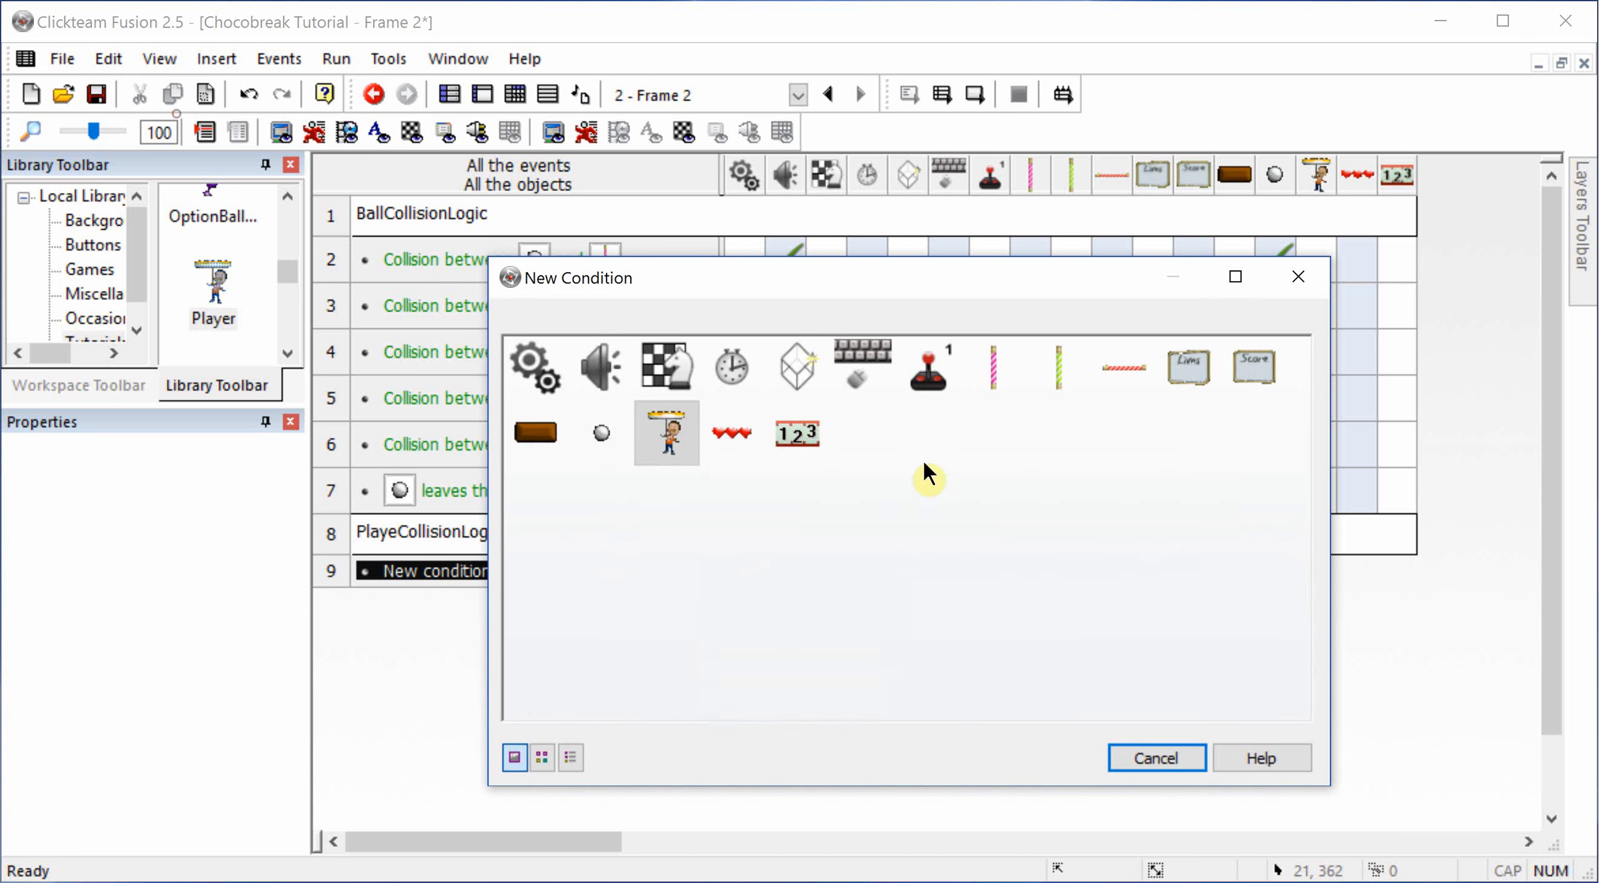
double_click(537, 355)
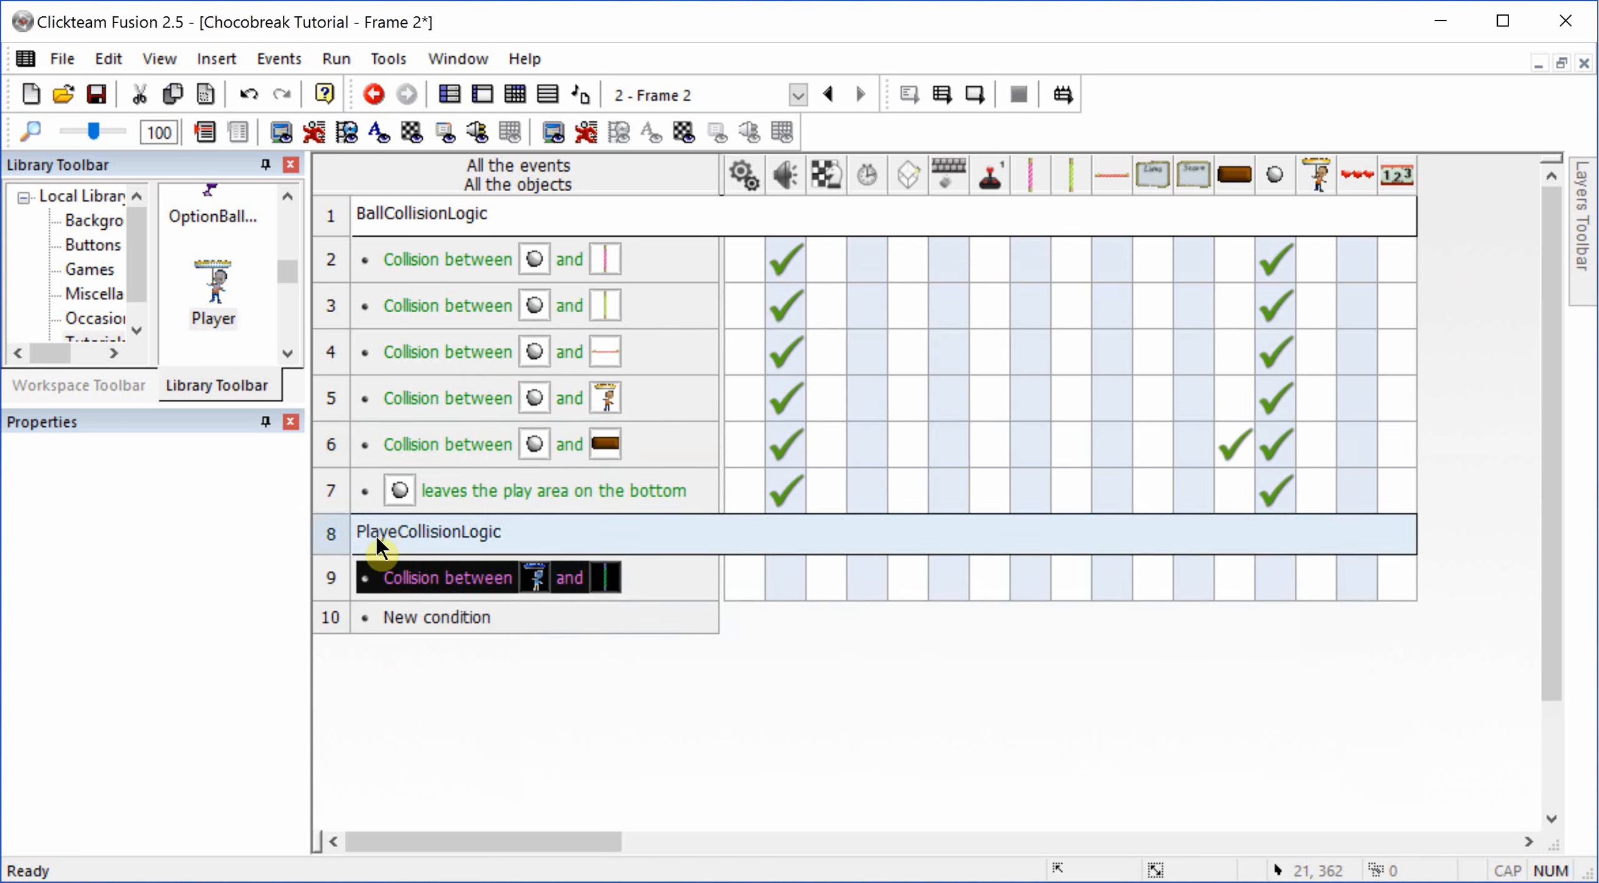
left_click(1318, 576)
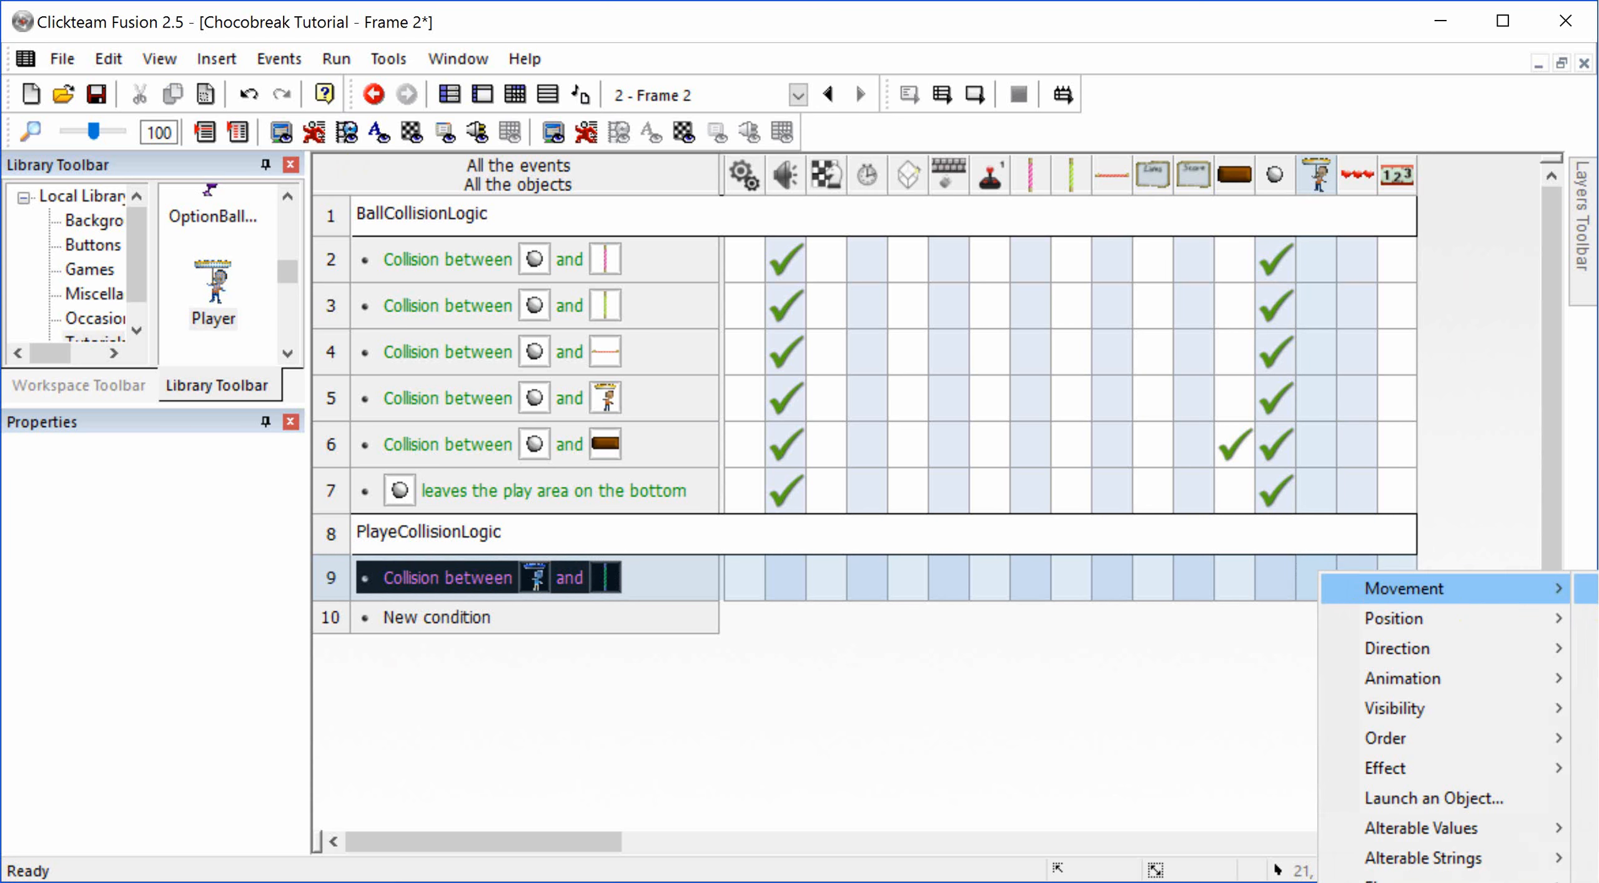
left_click(1590, 589)
Step: Duplicate the Player and pink wall collision event and change the copy's tested object to the green side wall
left_click_drag(487, 597, 342, 577)
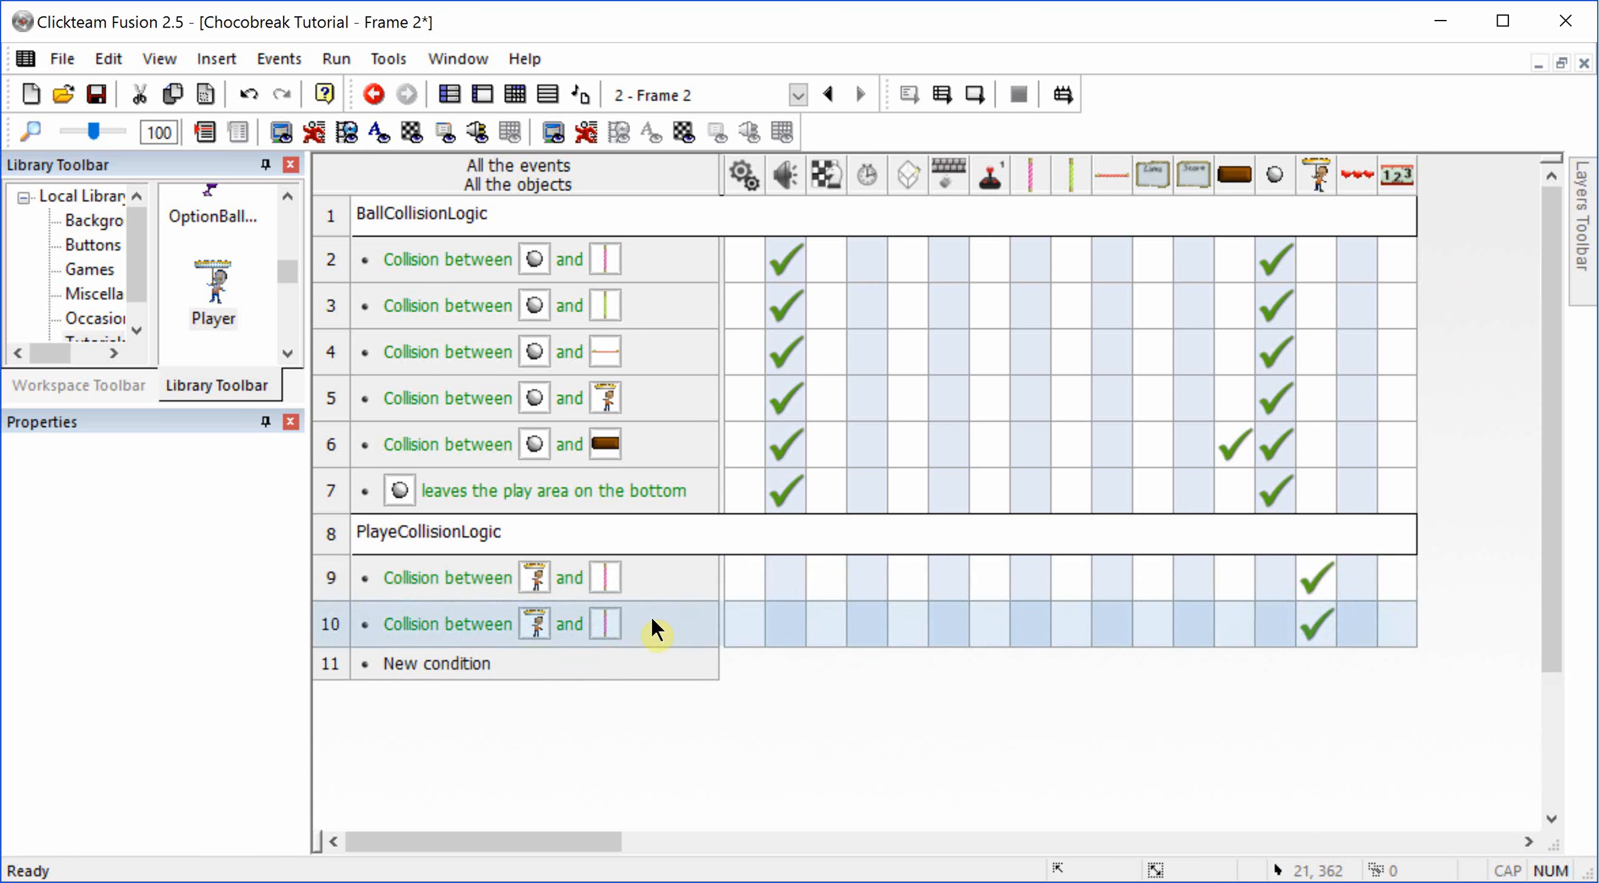
left_click(613, 663)
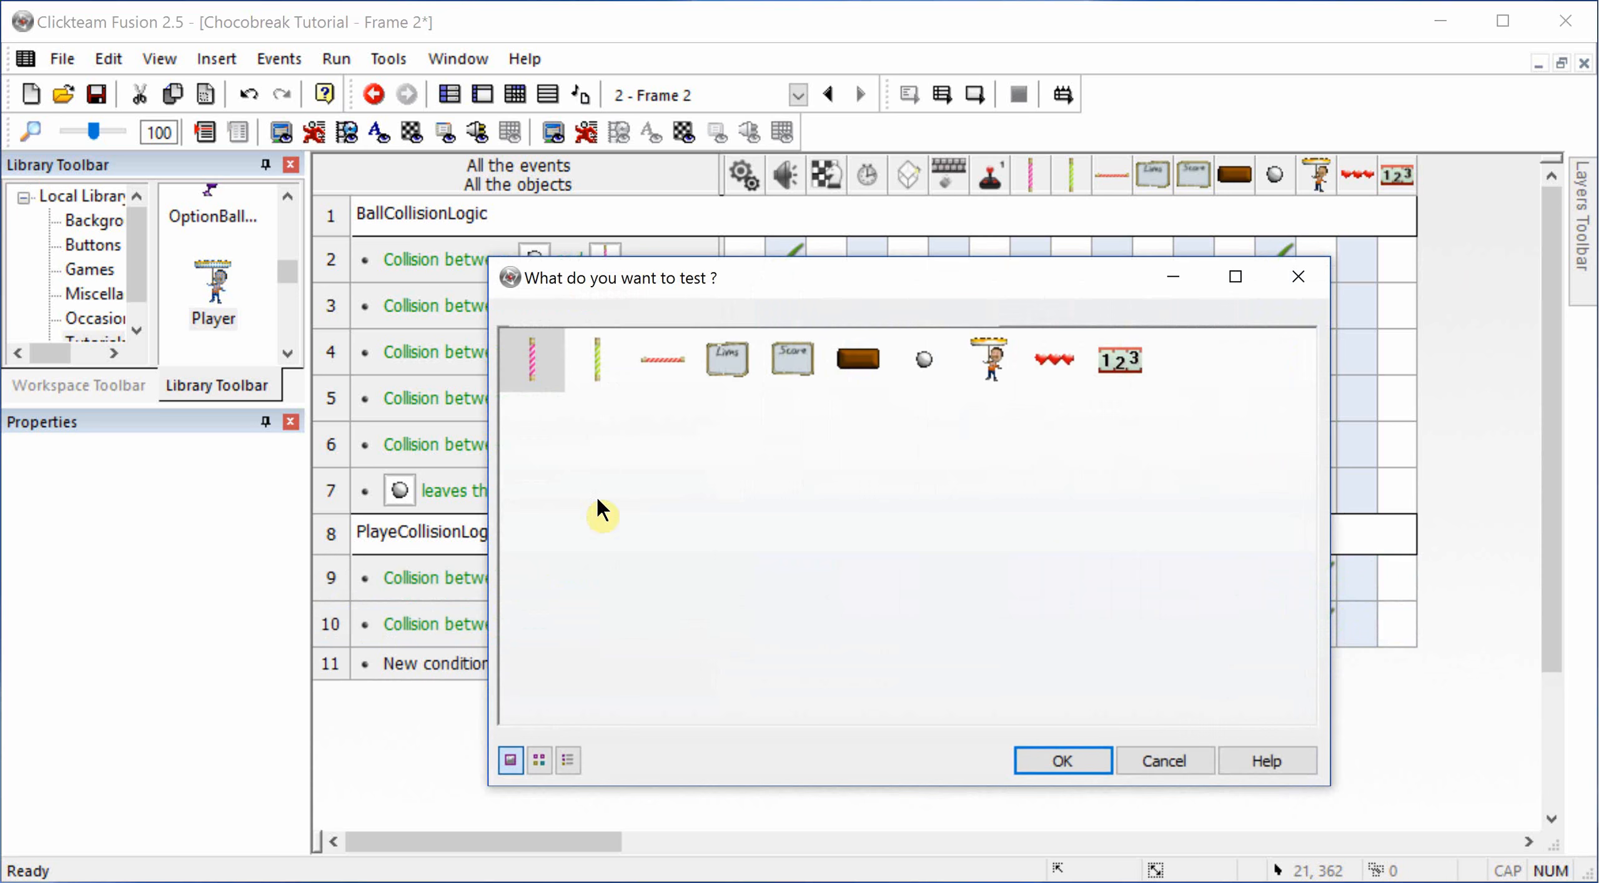
double_click(598, 369)
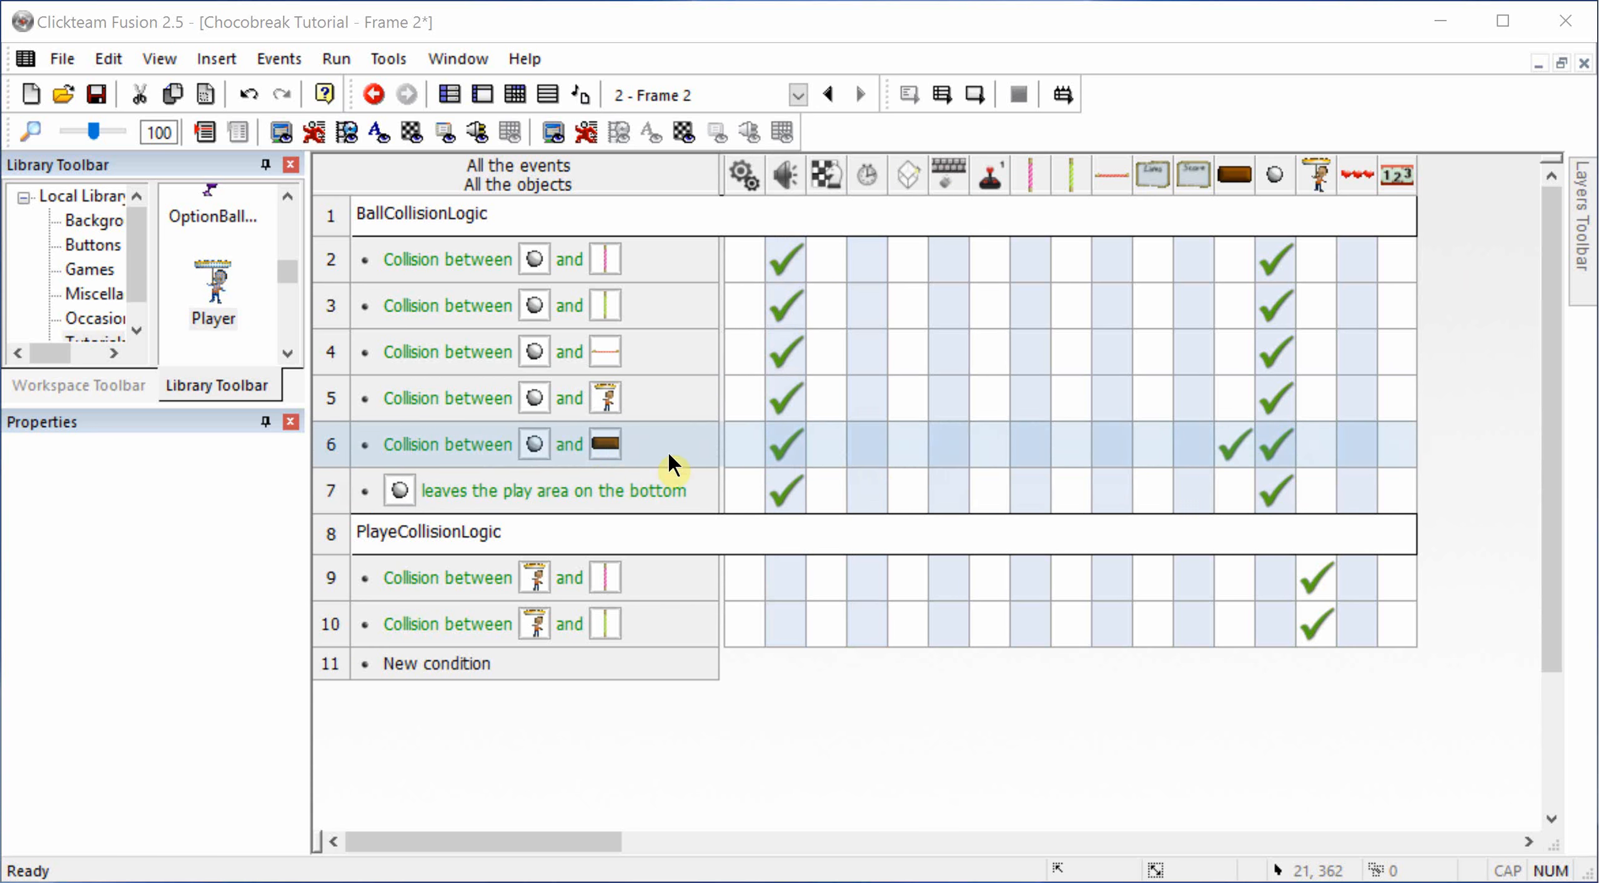
Step: Add an Add to Score action of 1 for Player 1 to the ball and Milk brick collision event
left_click(593, 442)
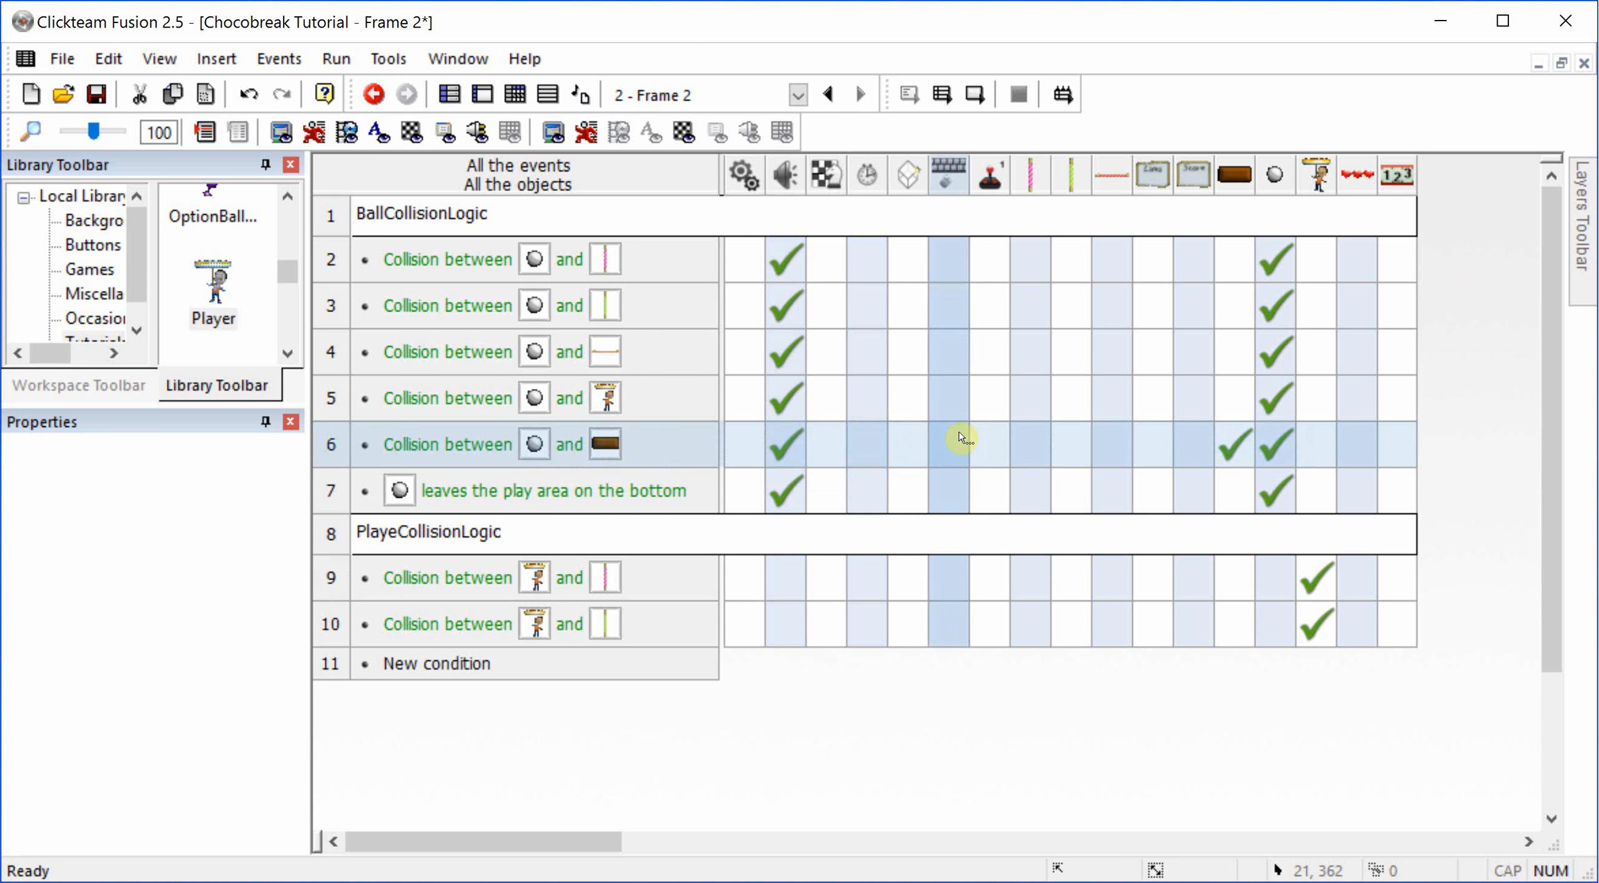
left_click(991, 442)
mouse_move(1056, 457)
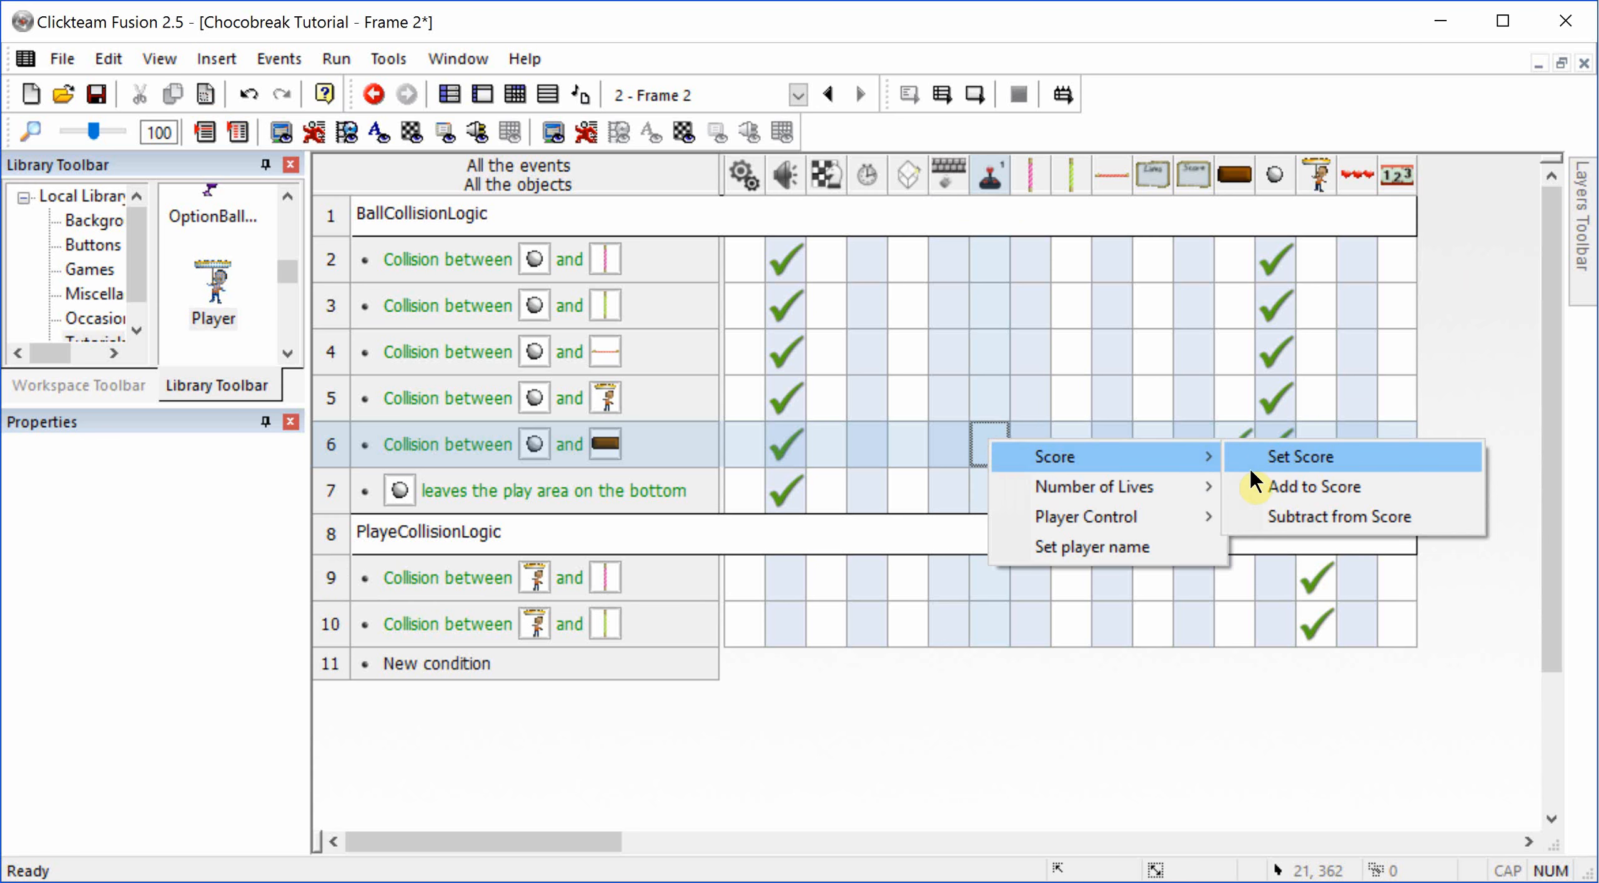
left_click(1268, 487)
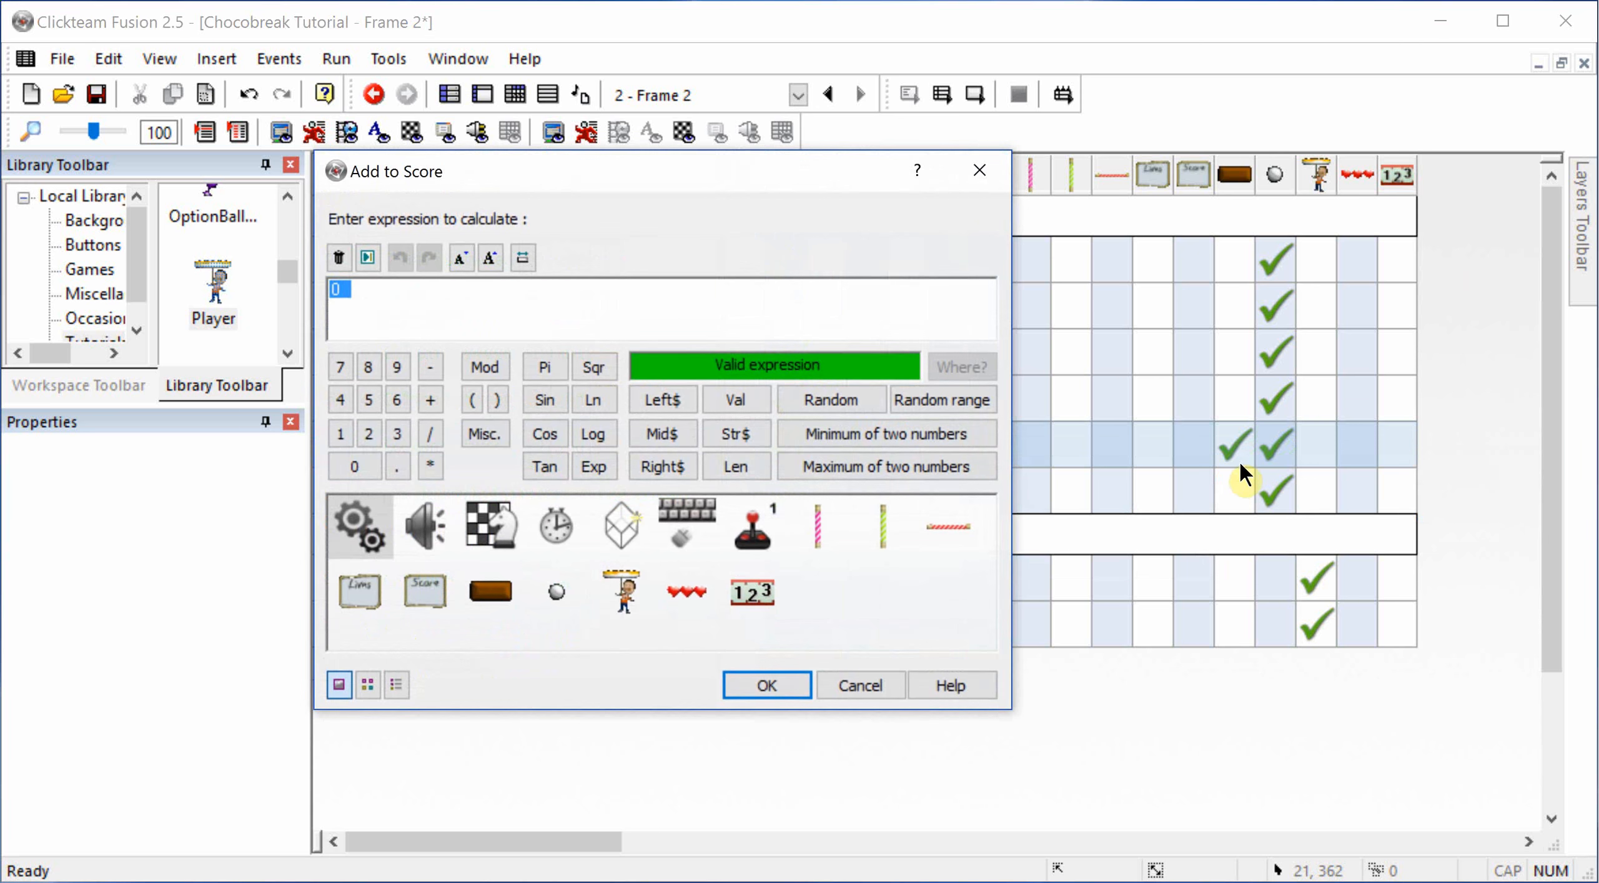
type("1")
key("Return")
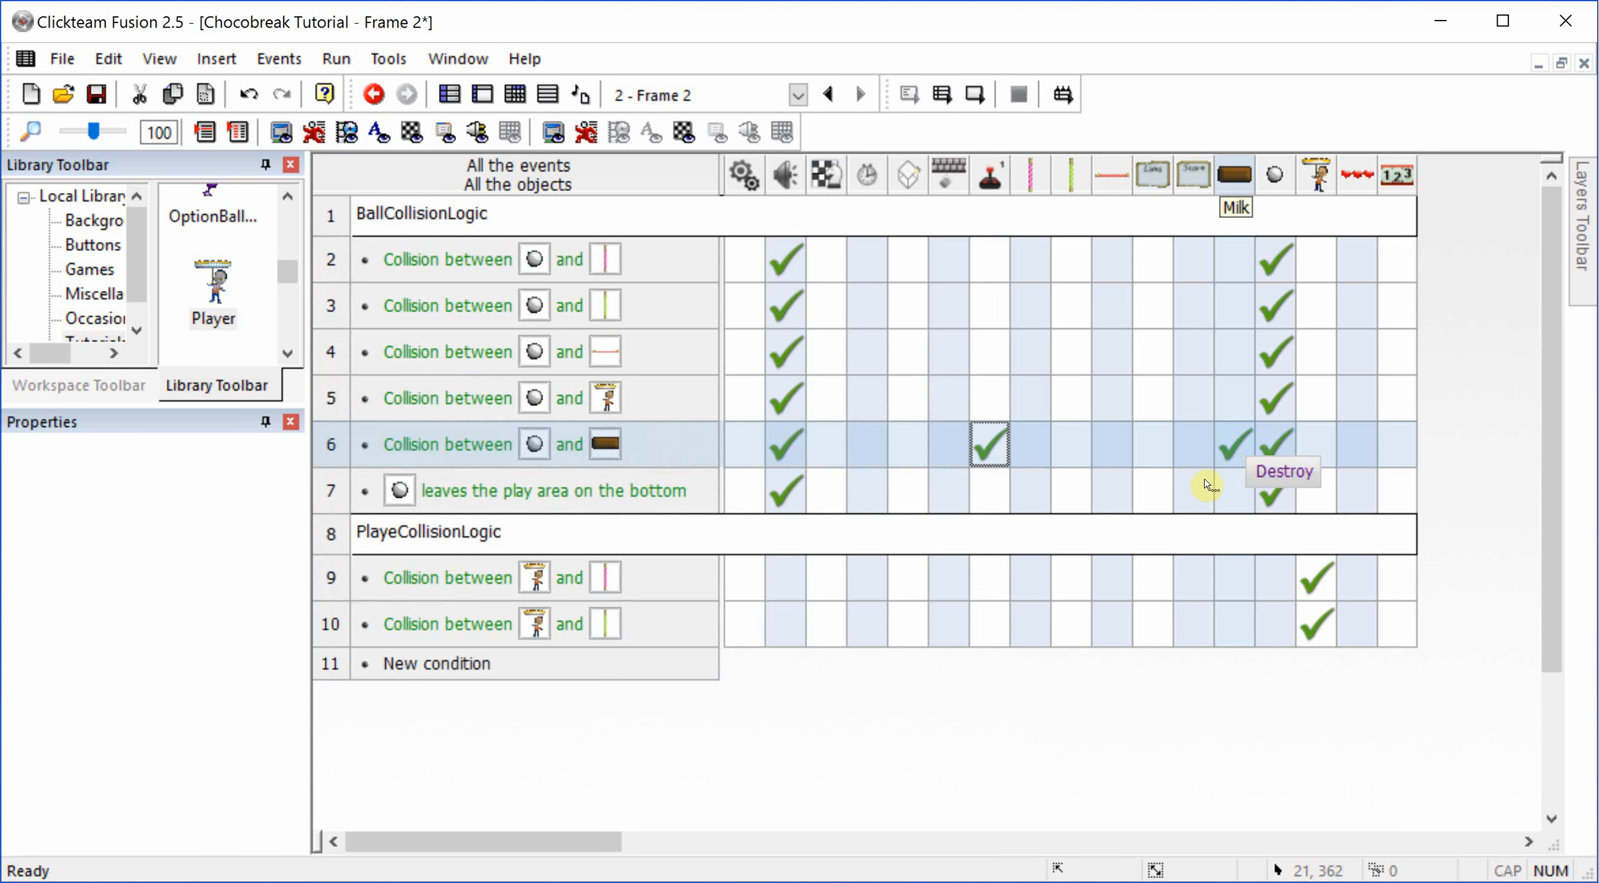
Step: Subtract 1 from Player 1's number of lives in the event where the ball leaves the play area on the bottom
left_click(995, 507)
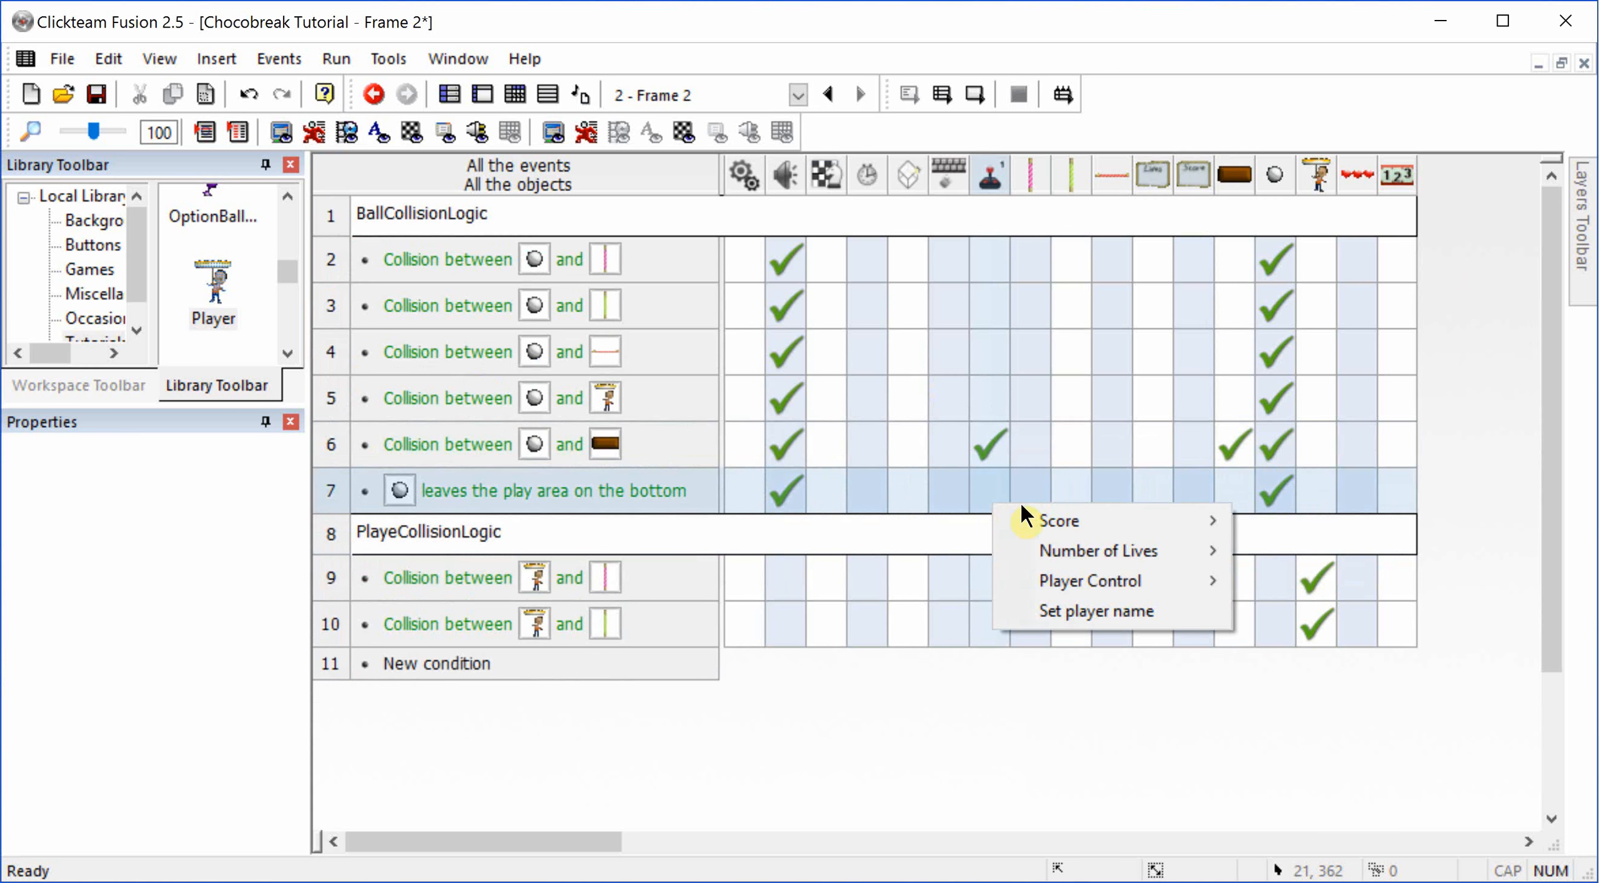
mouse_move(1078, 556)
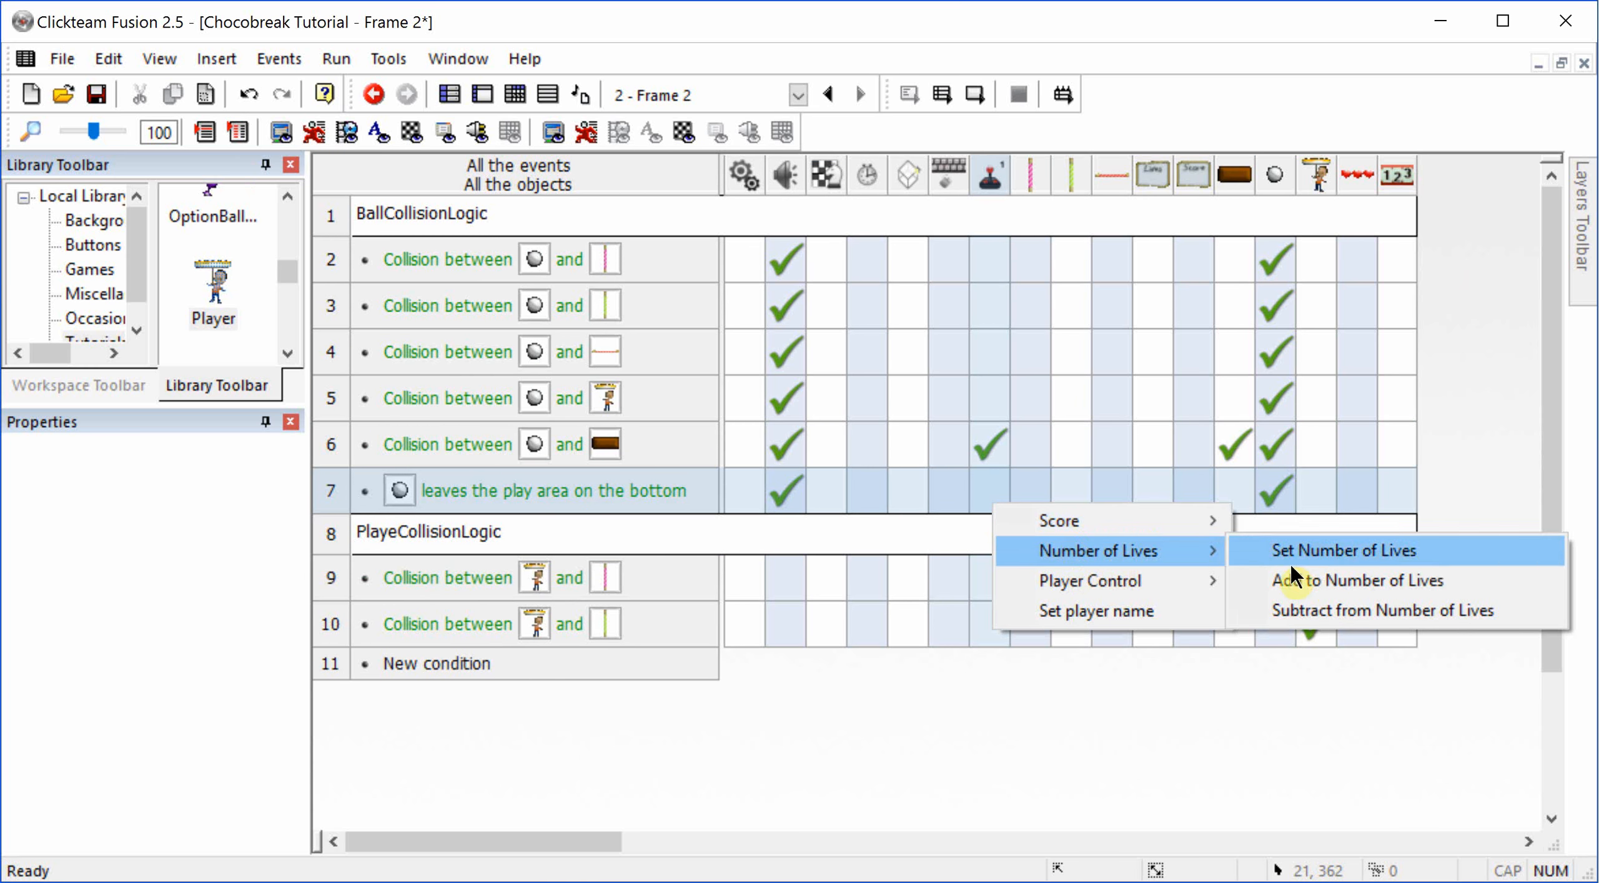
left_click(1369, 607)
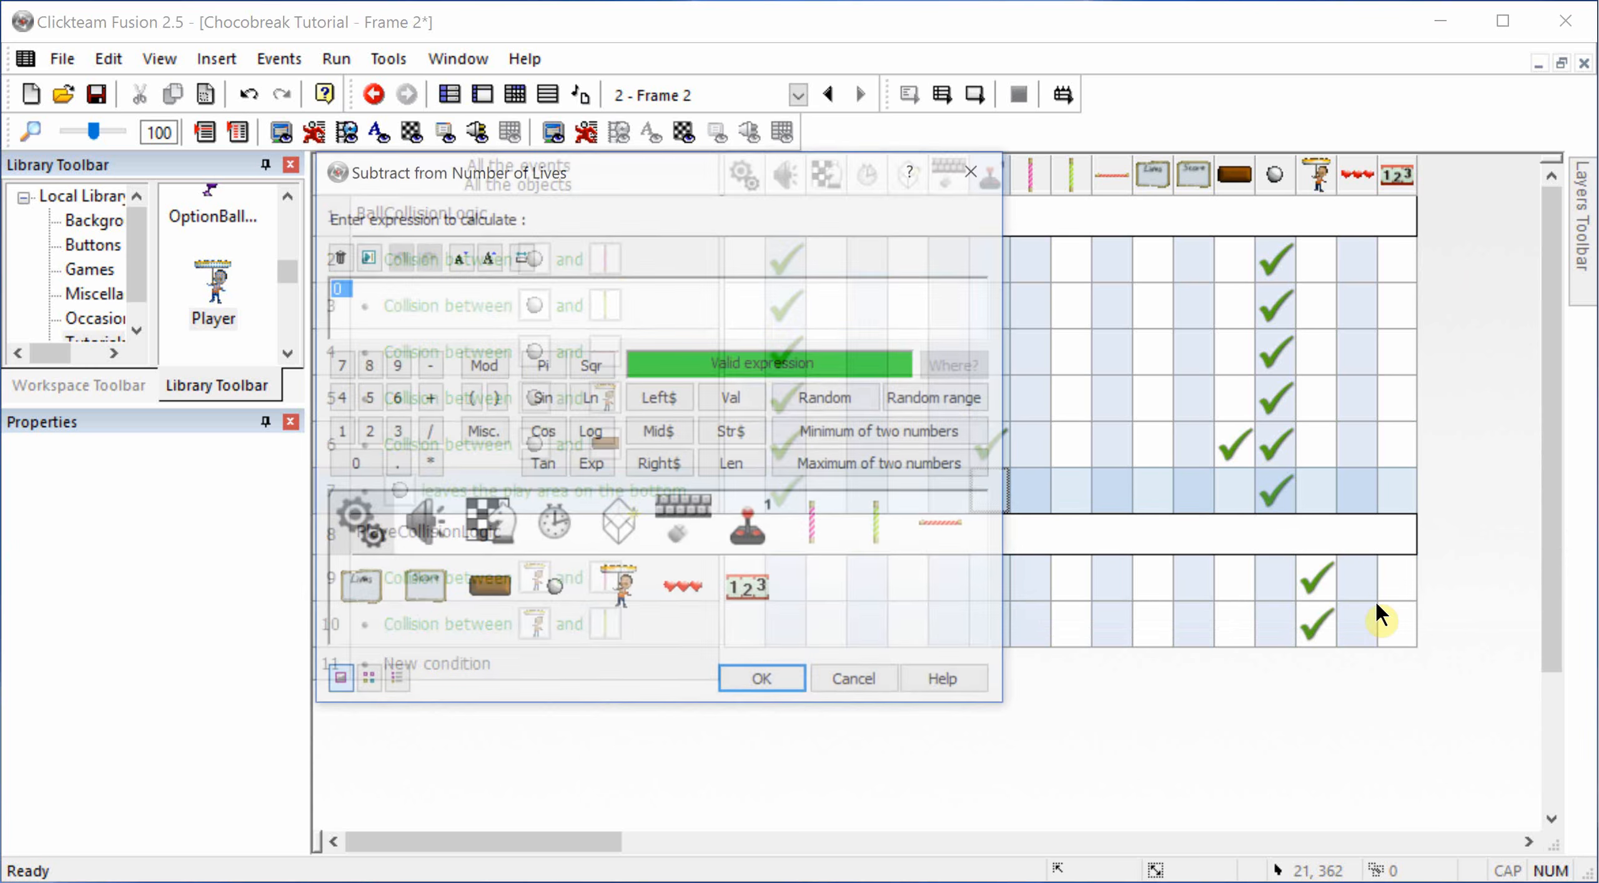
type("1")
key("Return")
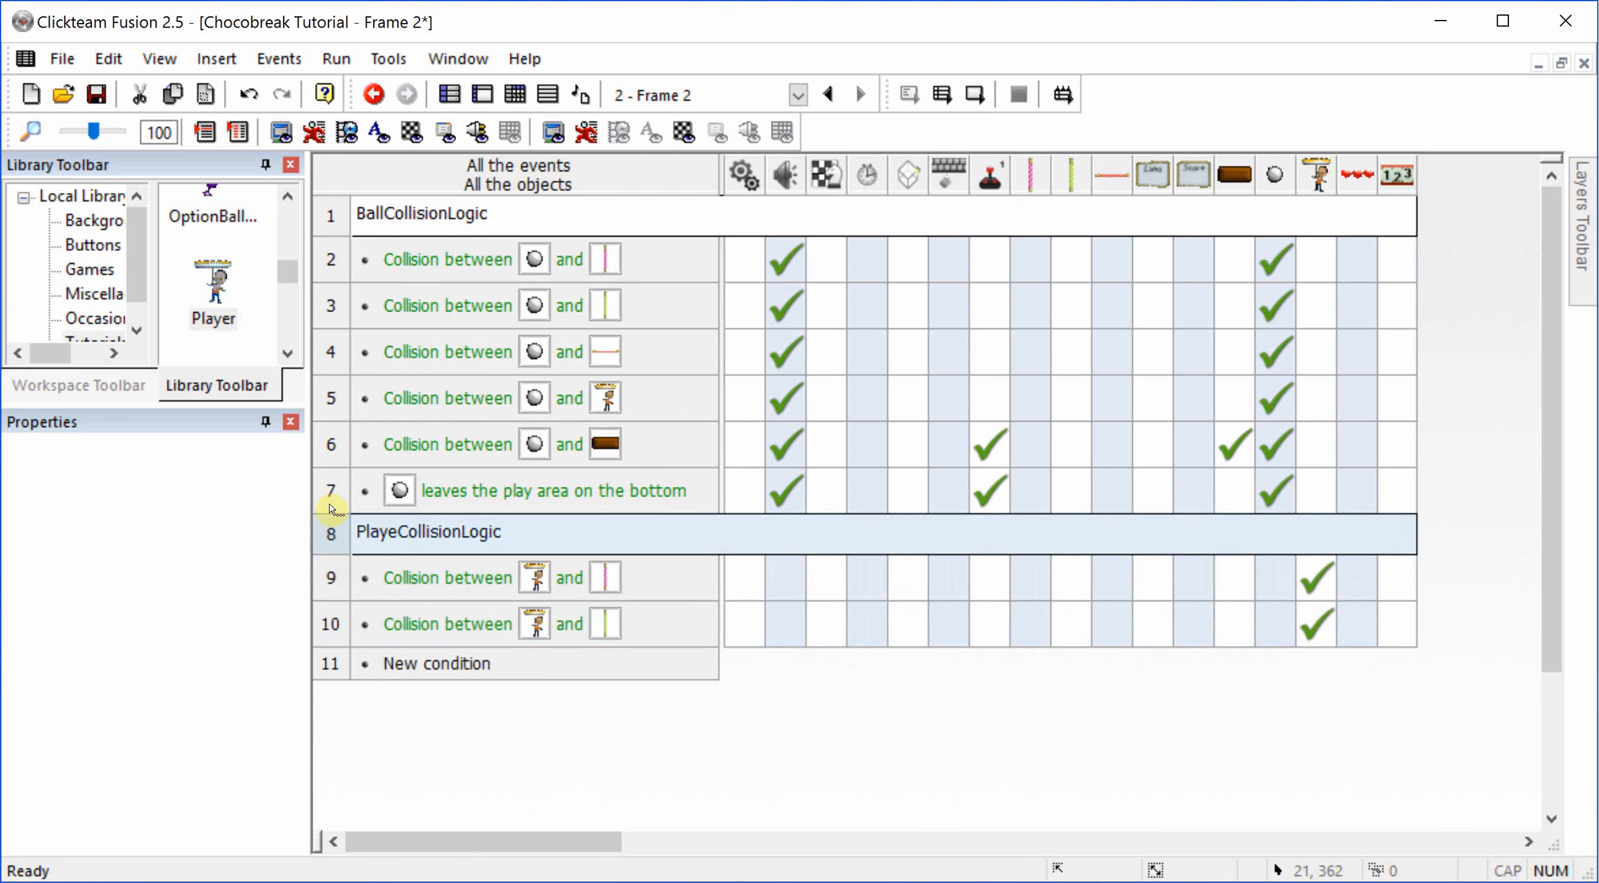
Step: Correct the second comment line's text to "PlayerCollisionLogic"
double_click(390, 532)
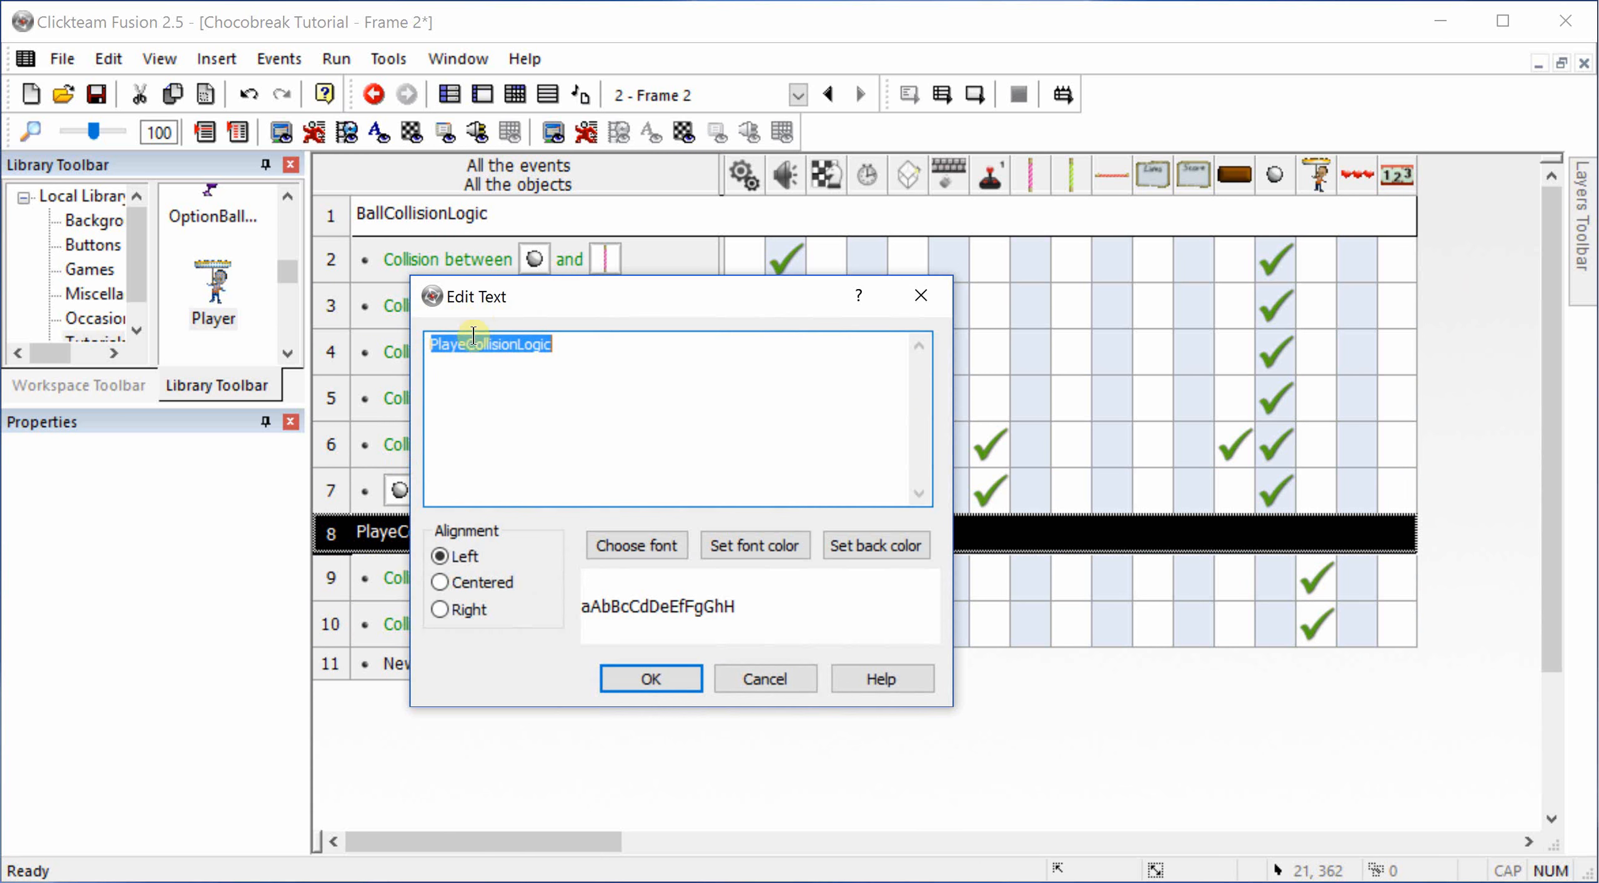
left_click(473, 340)
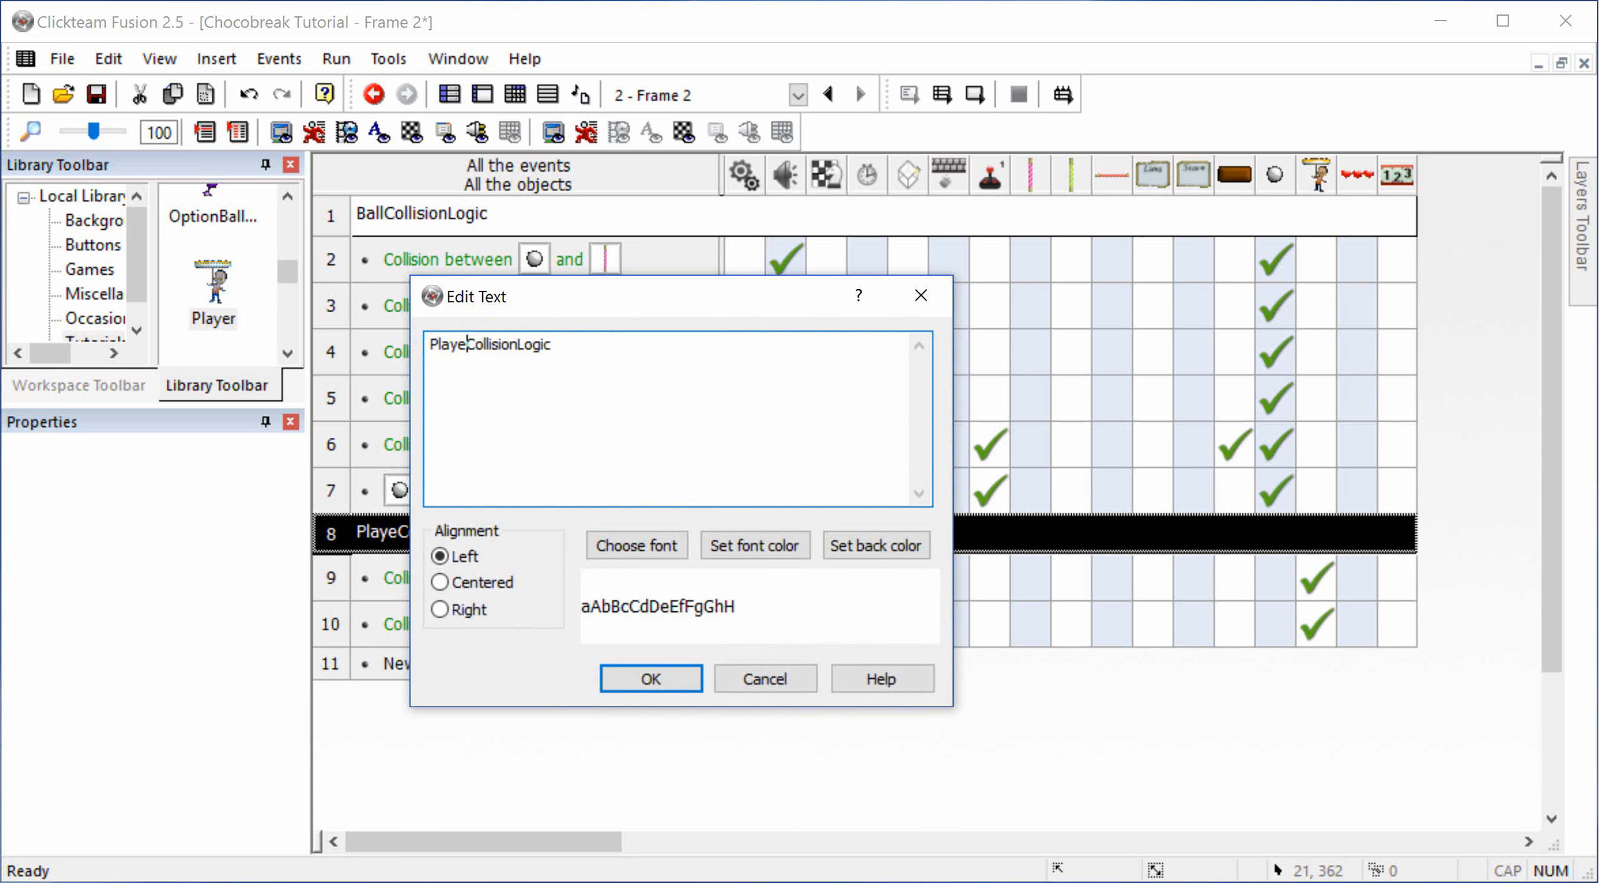
type("r")
key("Return")
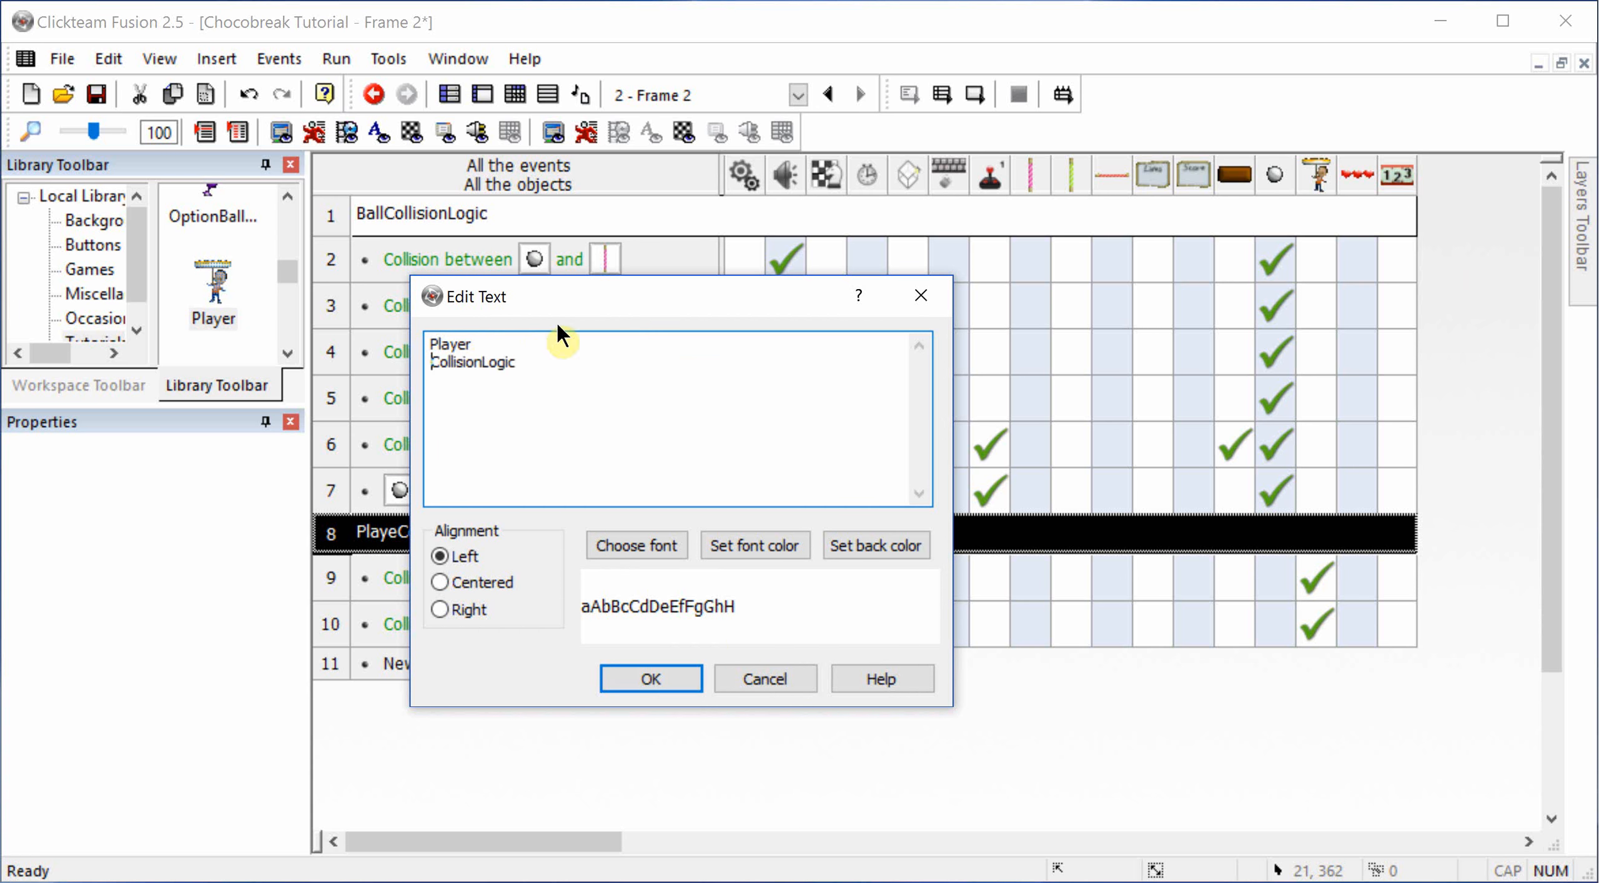
key("BackSpace")
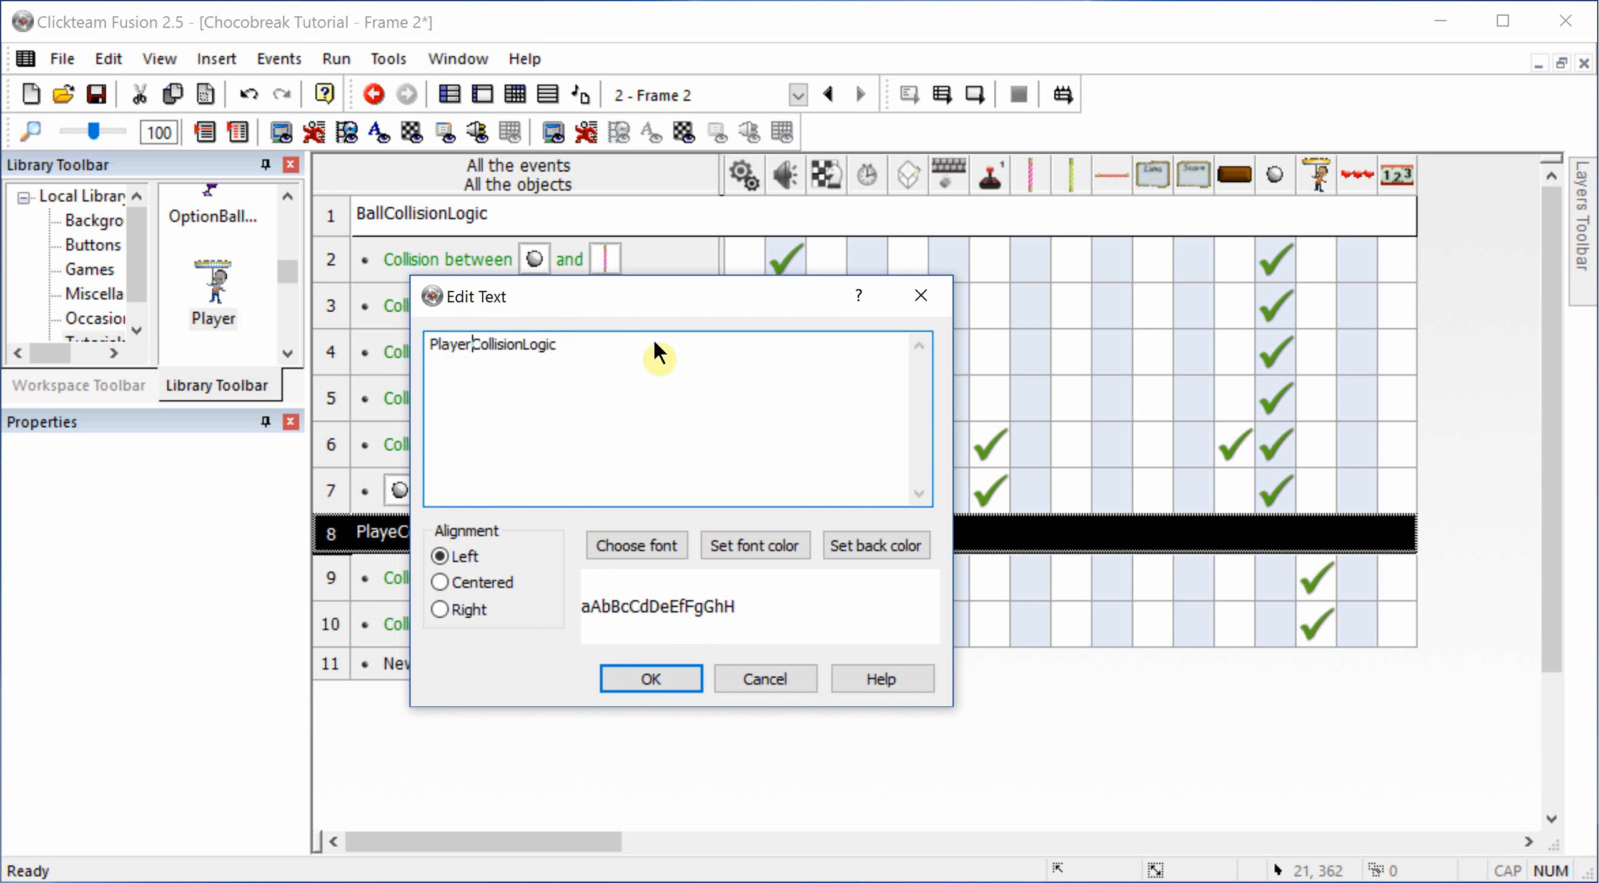
left_click(651, 678)
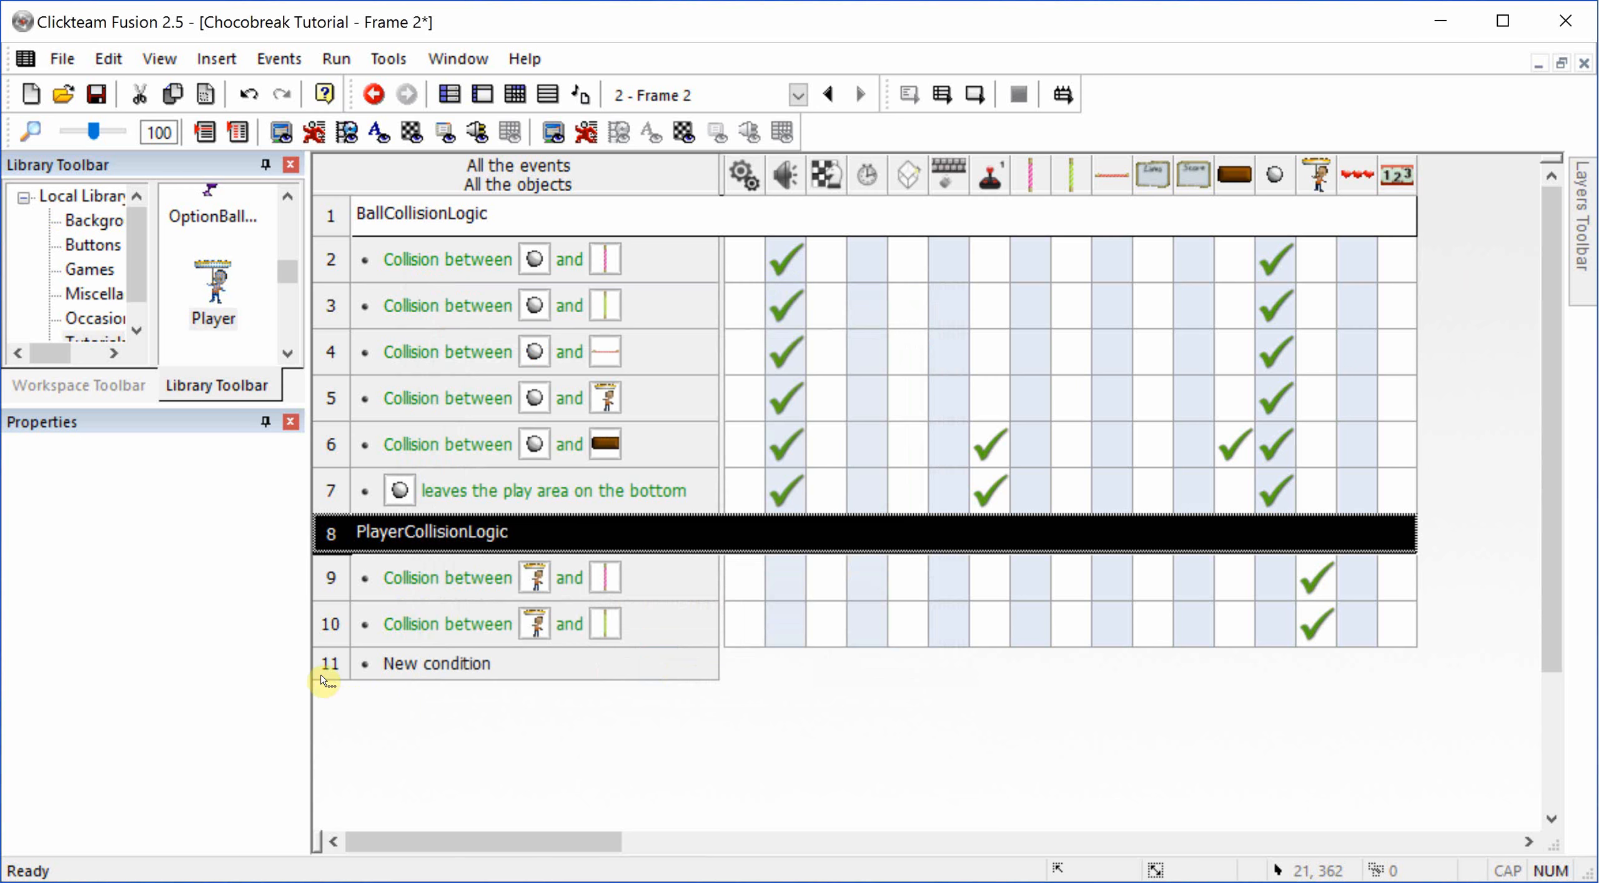
Step: Play-test the current frame briefly and close the game window
left_click(975, 93)
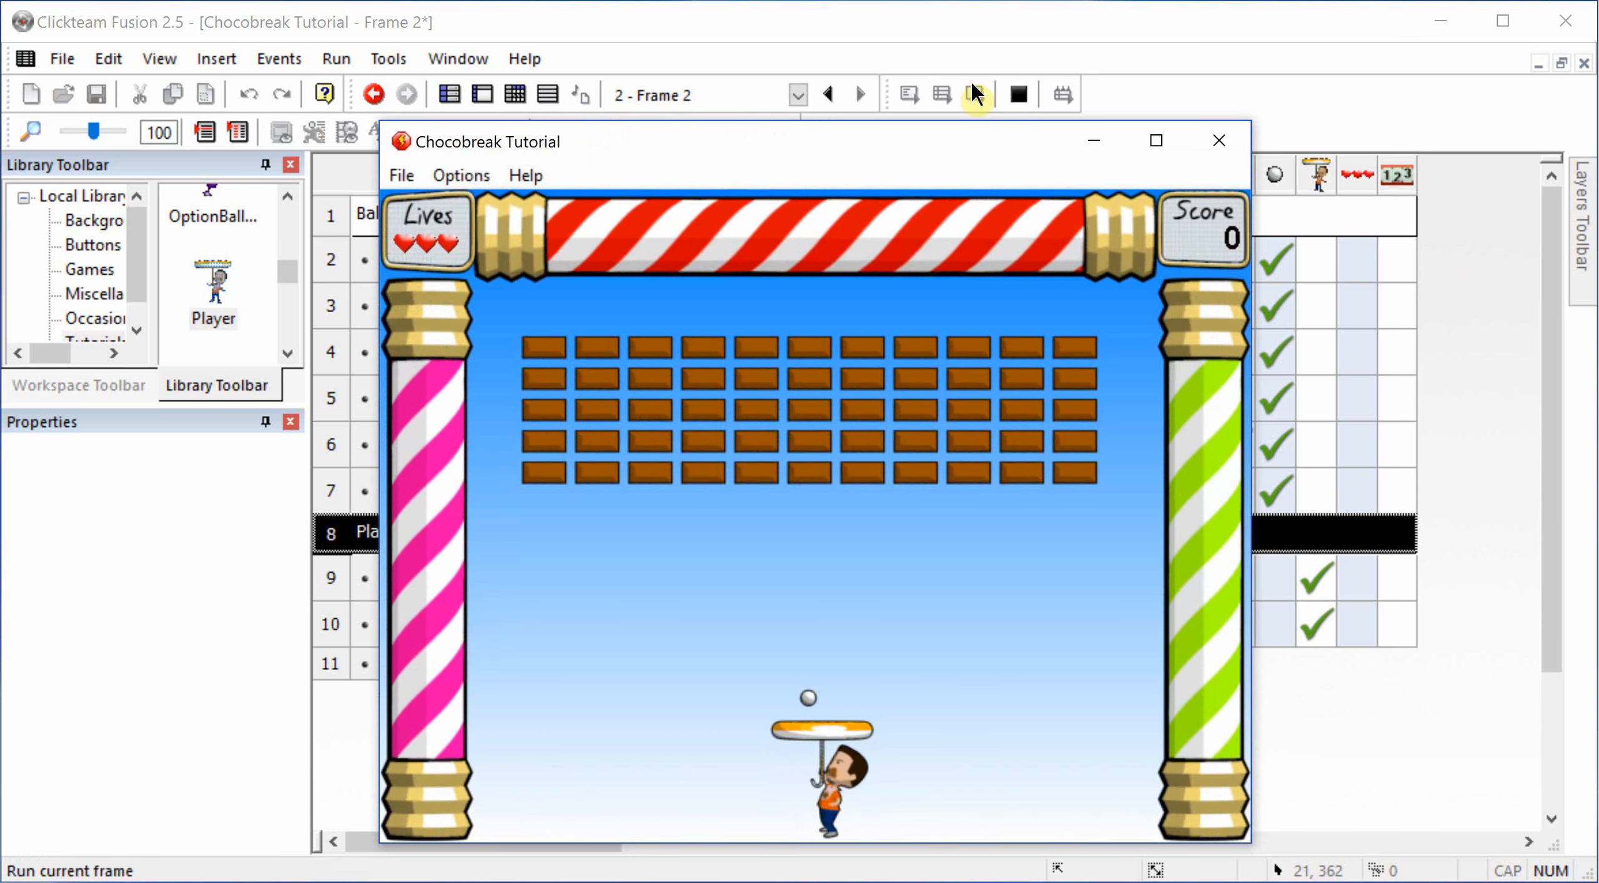
left_click(1235, 151)
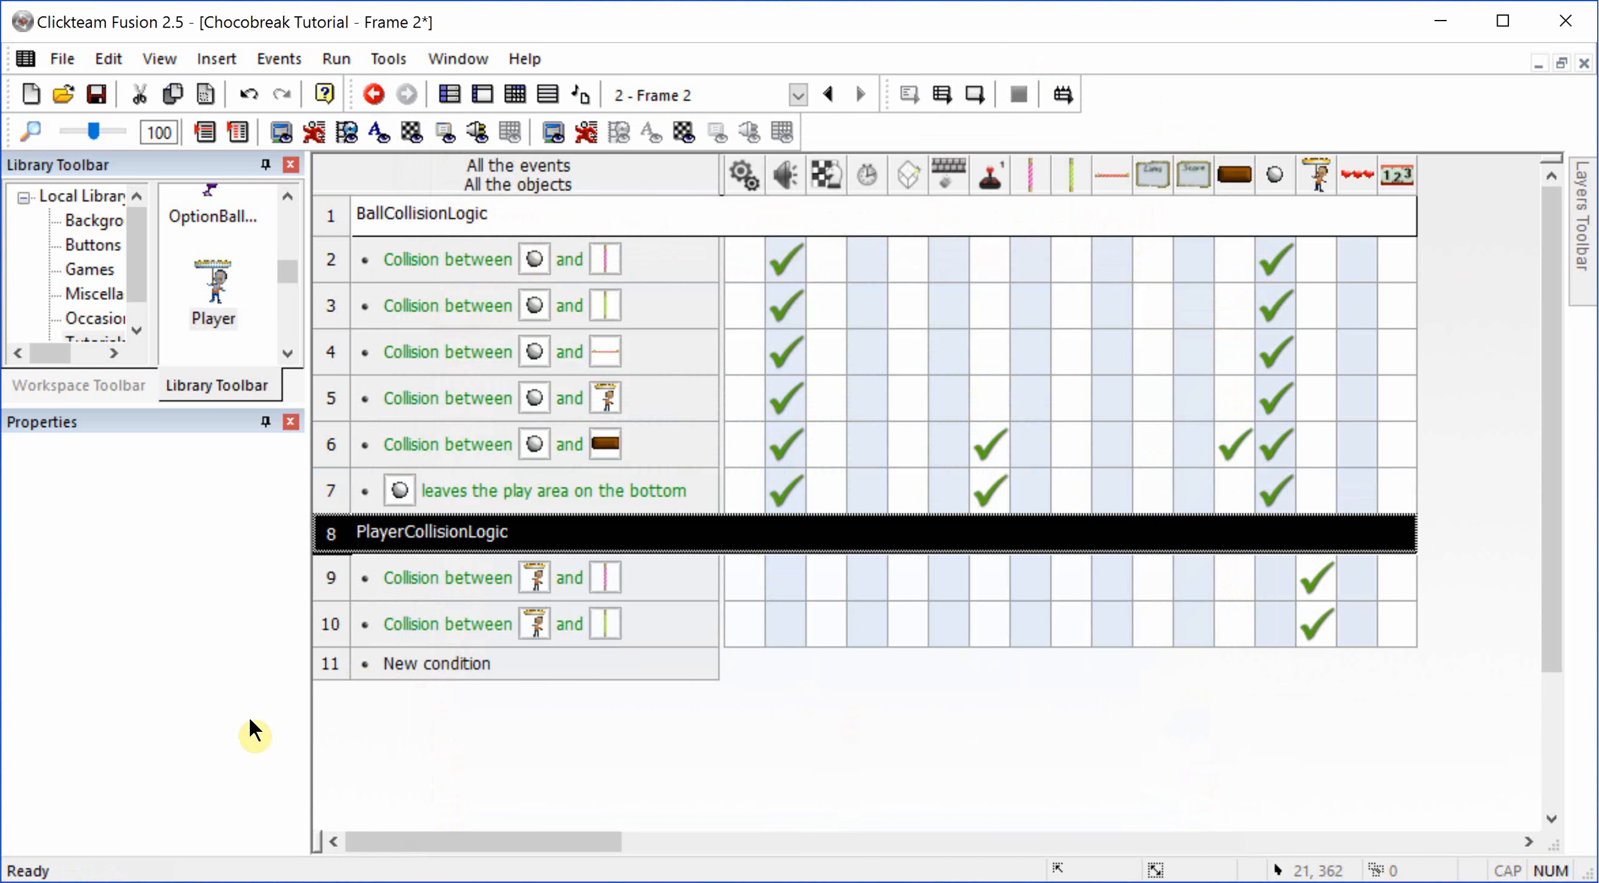
Step: Add a new event after the PlayerCollisionLogic events with the condition "Upon pressing Space bar"
left_click(317, 664)
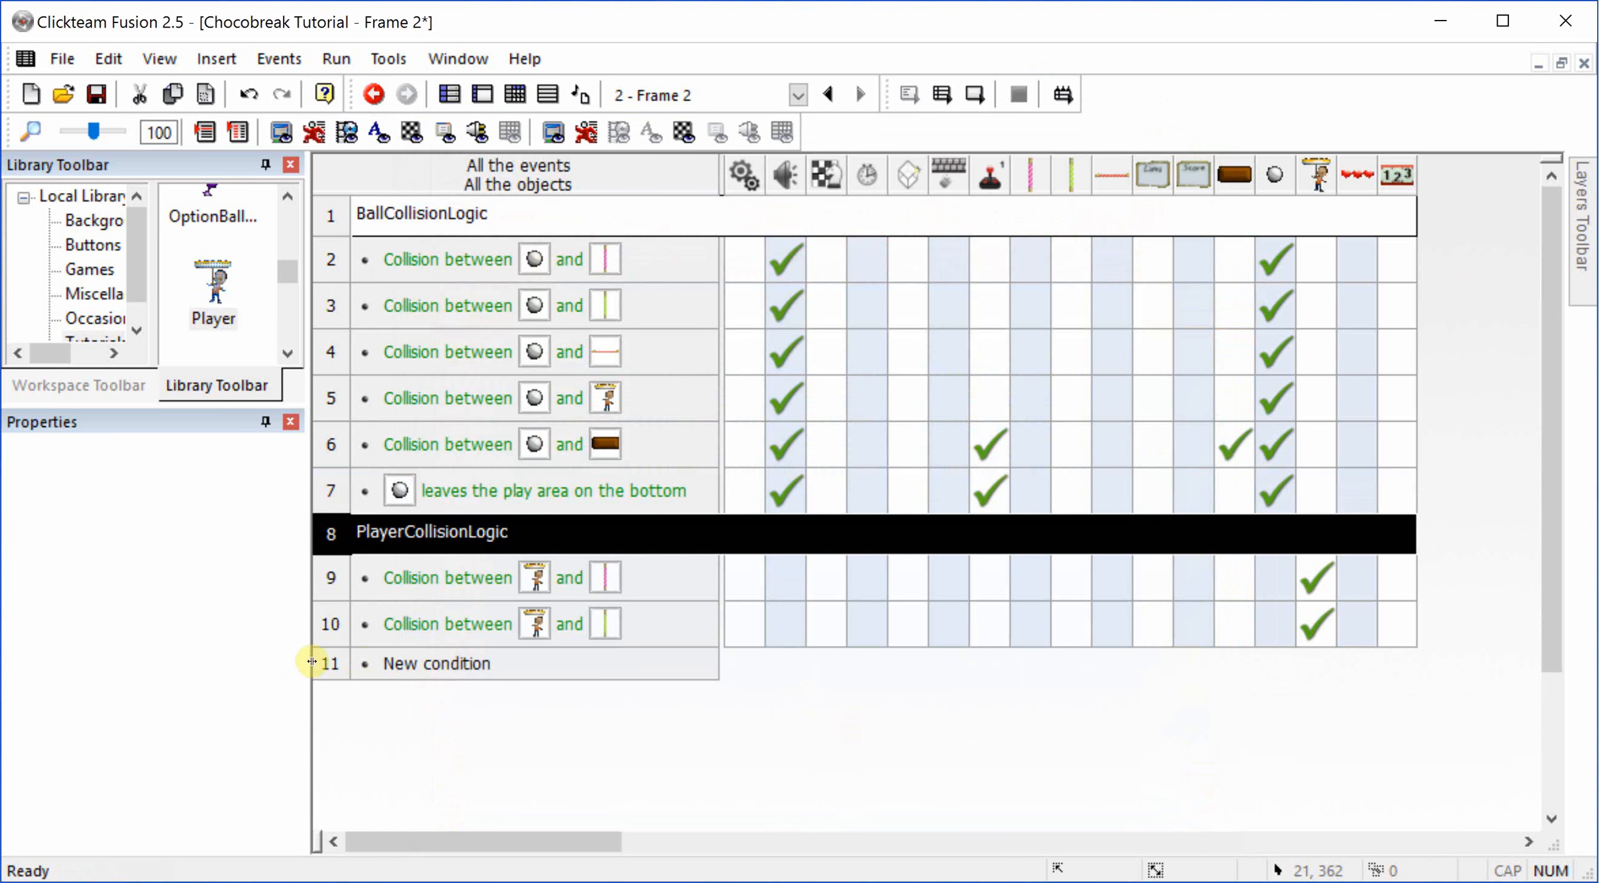
left_click(396, 661)
left_click(866, 362)
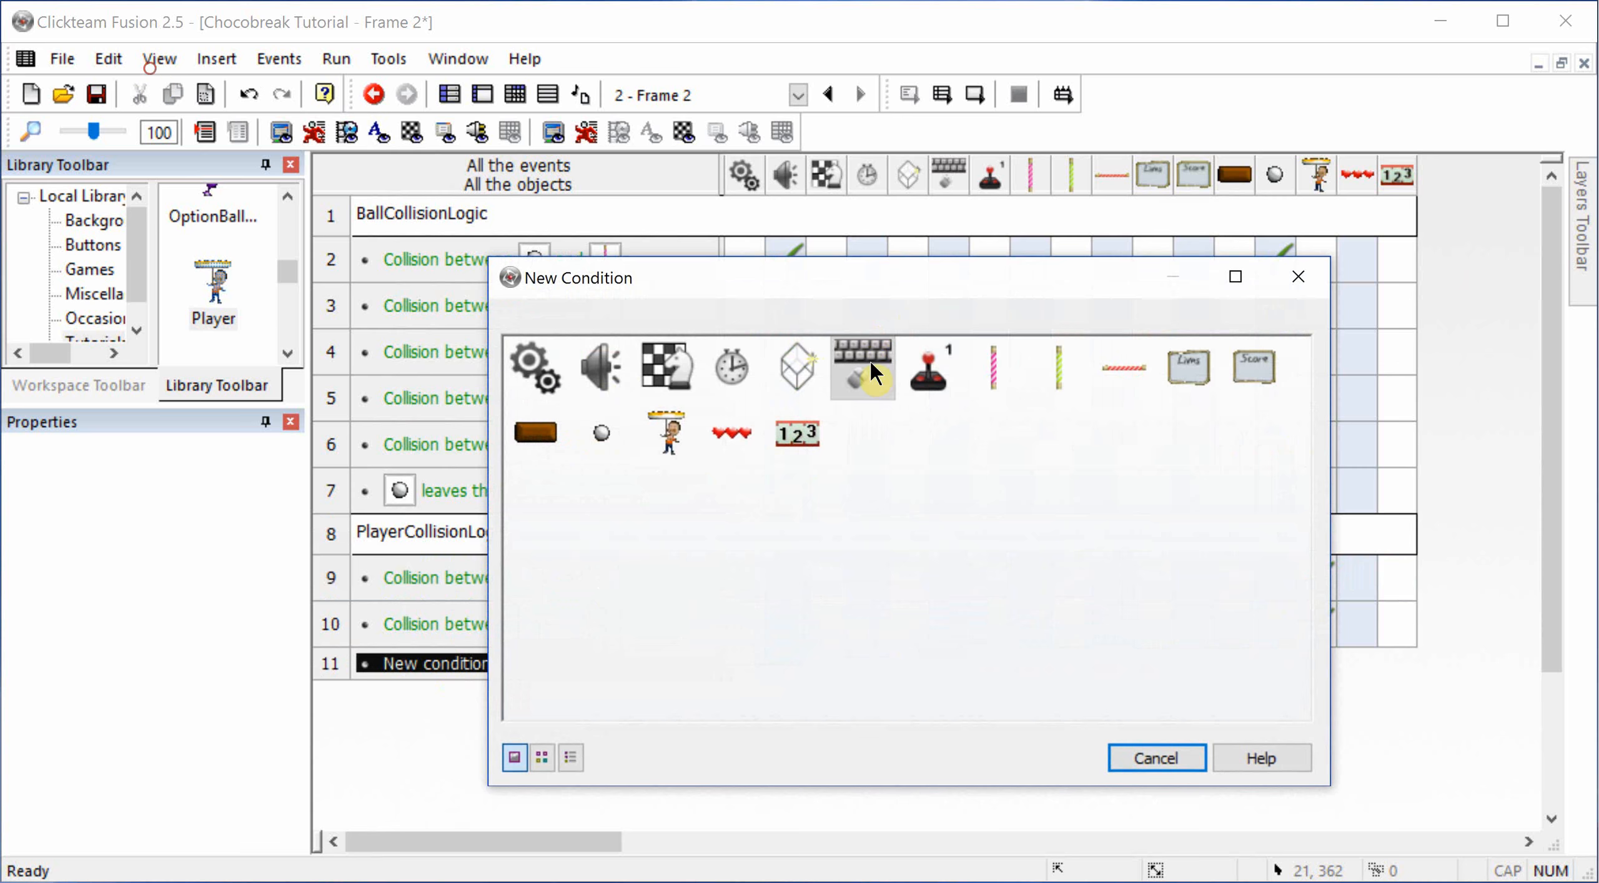
mouse_move(965, 381)
left_click(1212, 380)
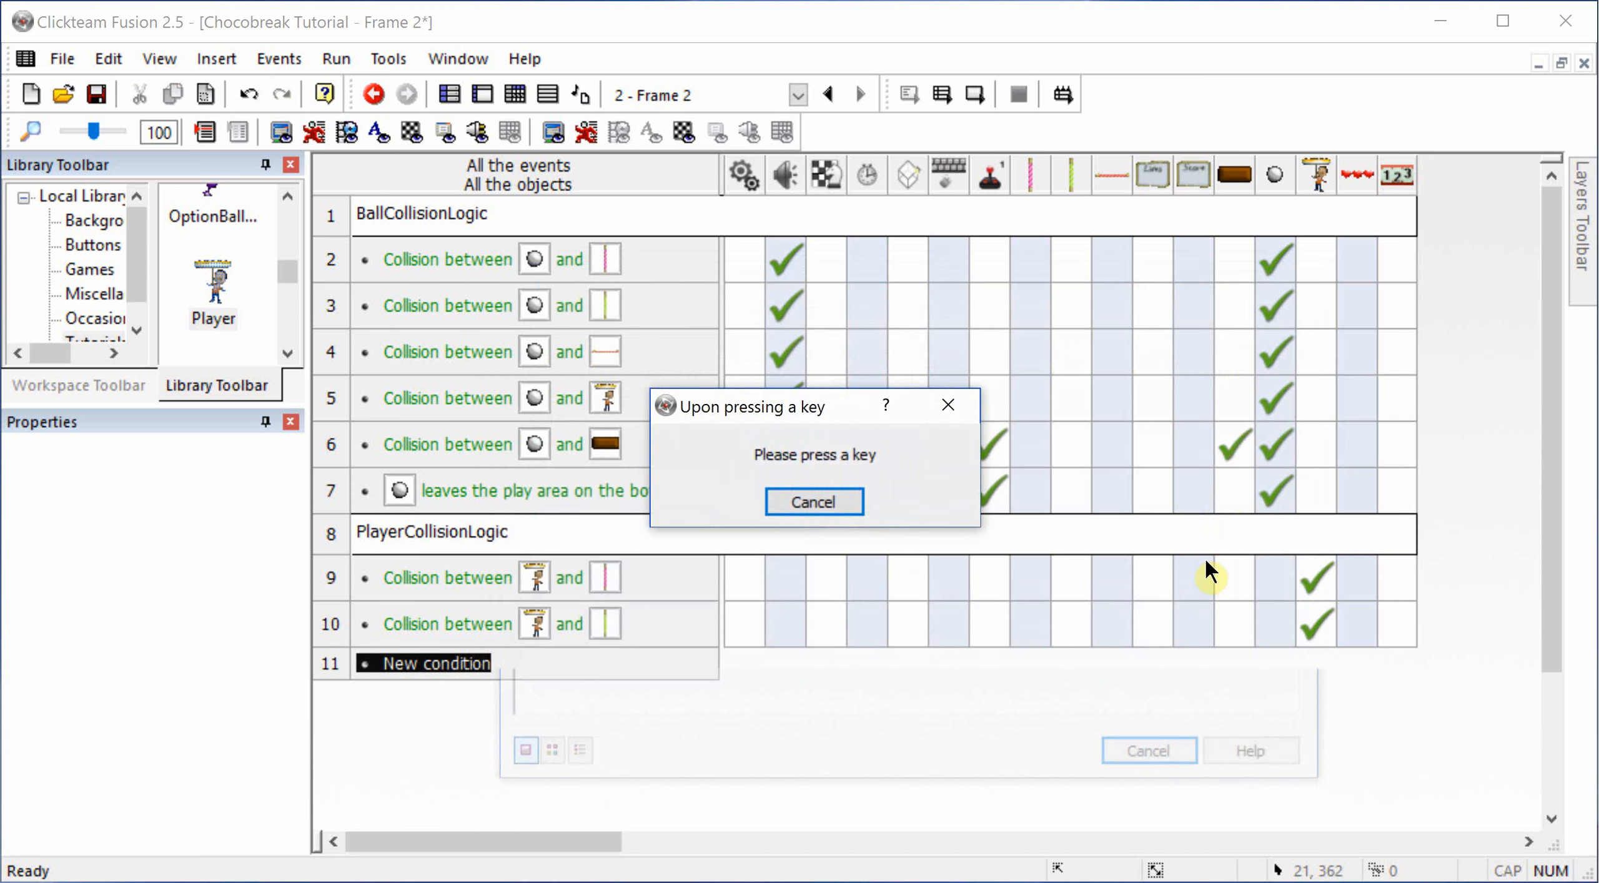
key("space")
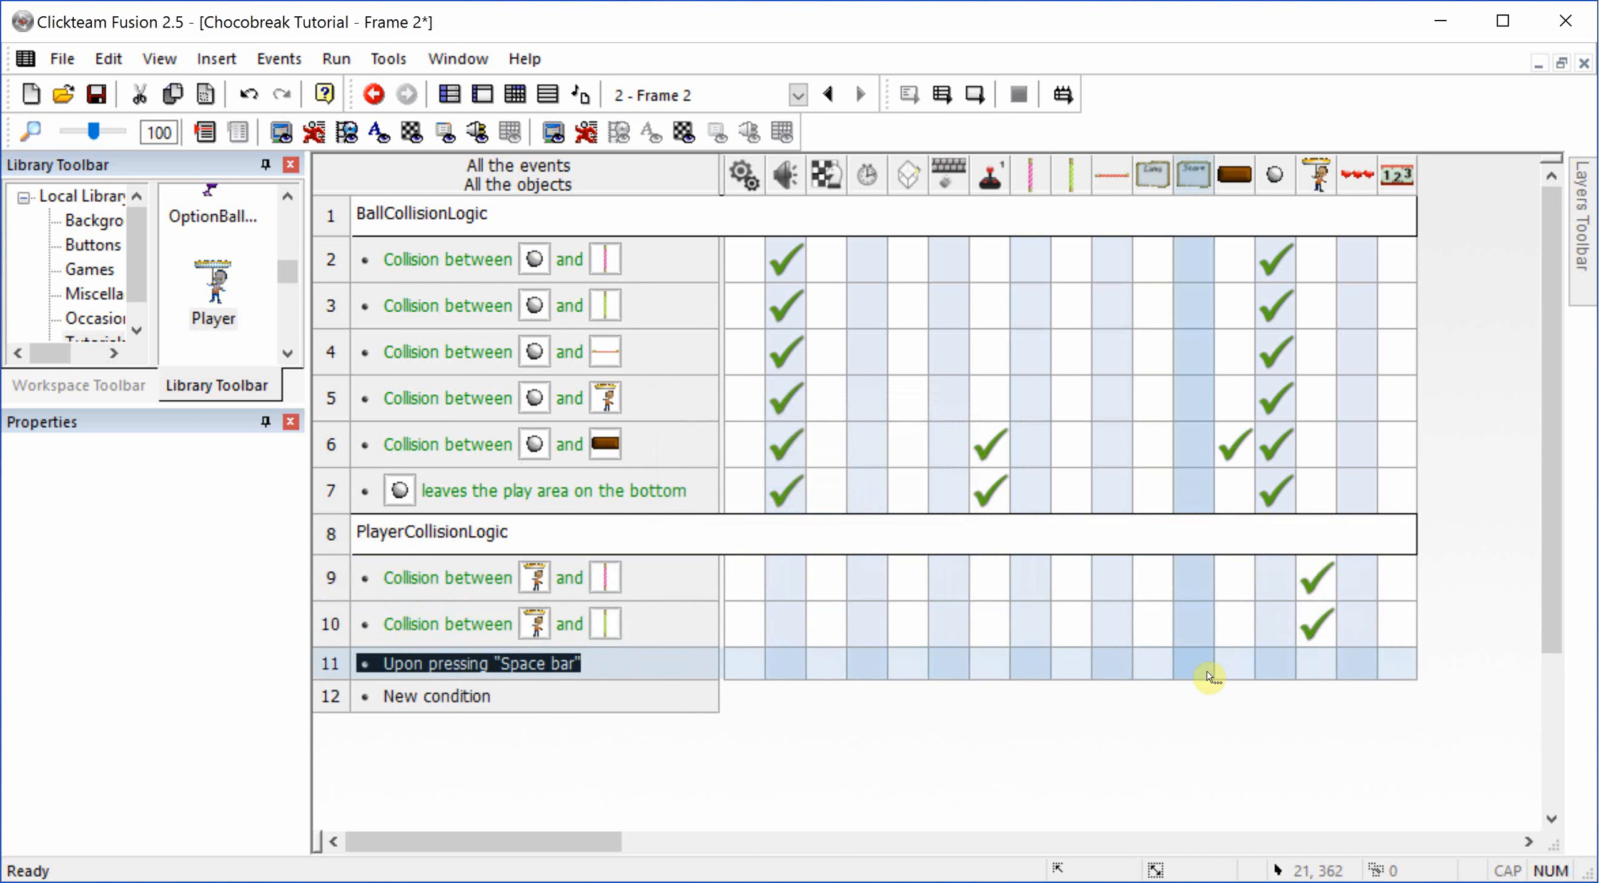
Step: Add a Next movement action for the ball to the Space bar event
left_click(1274, 664)
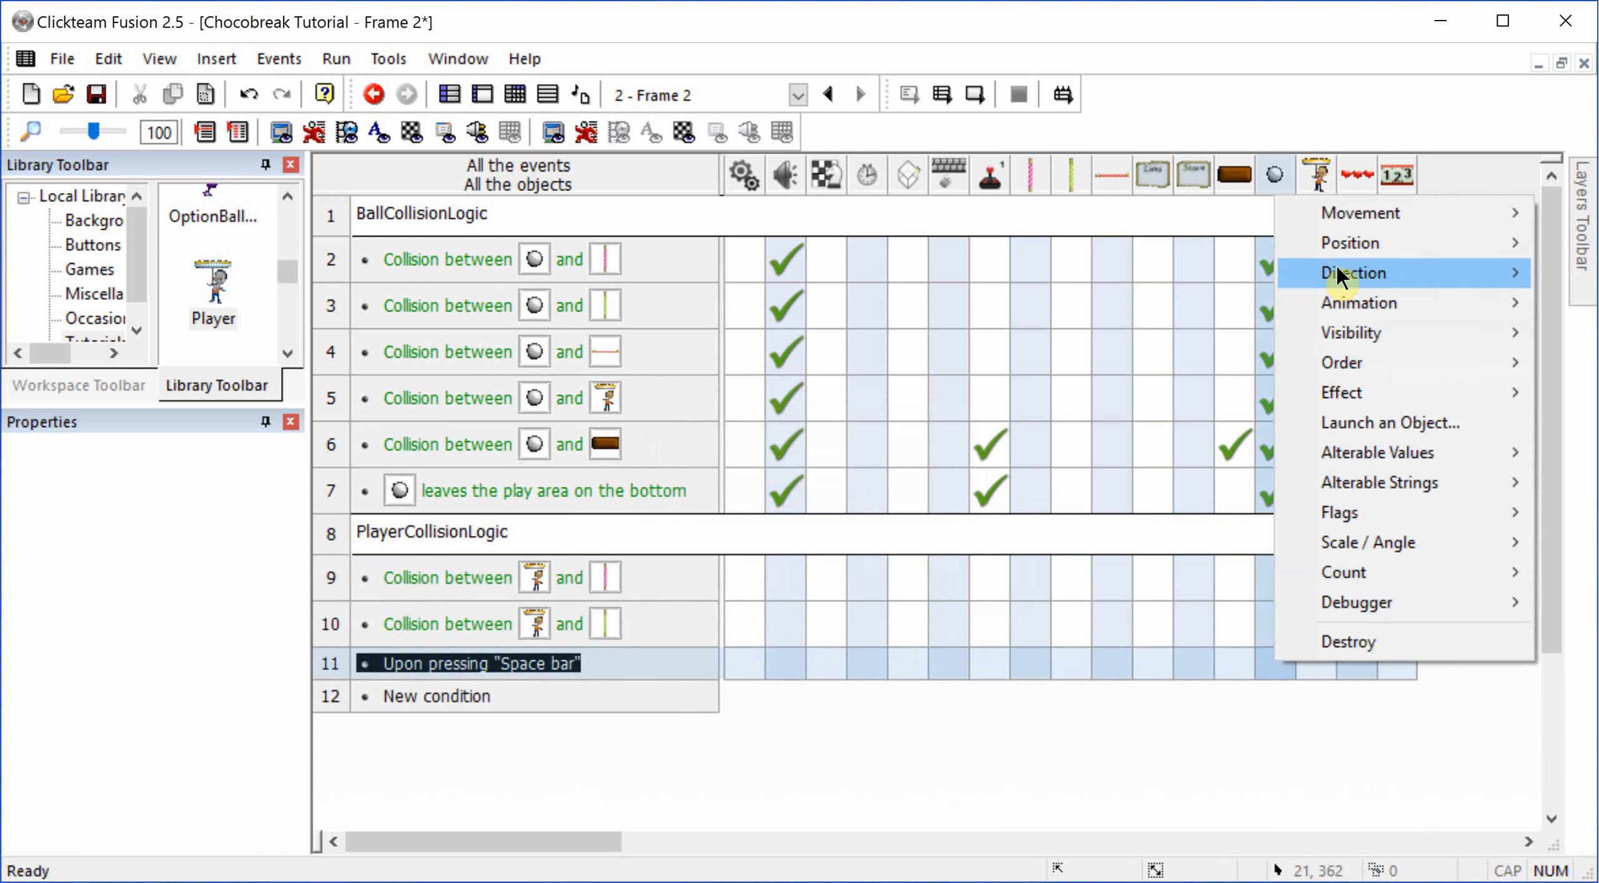
mouse_move(1362, 216)
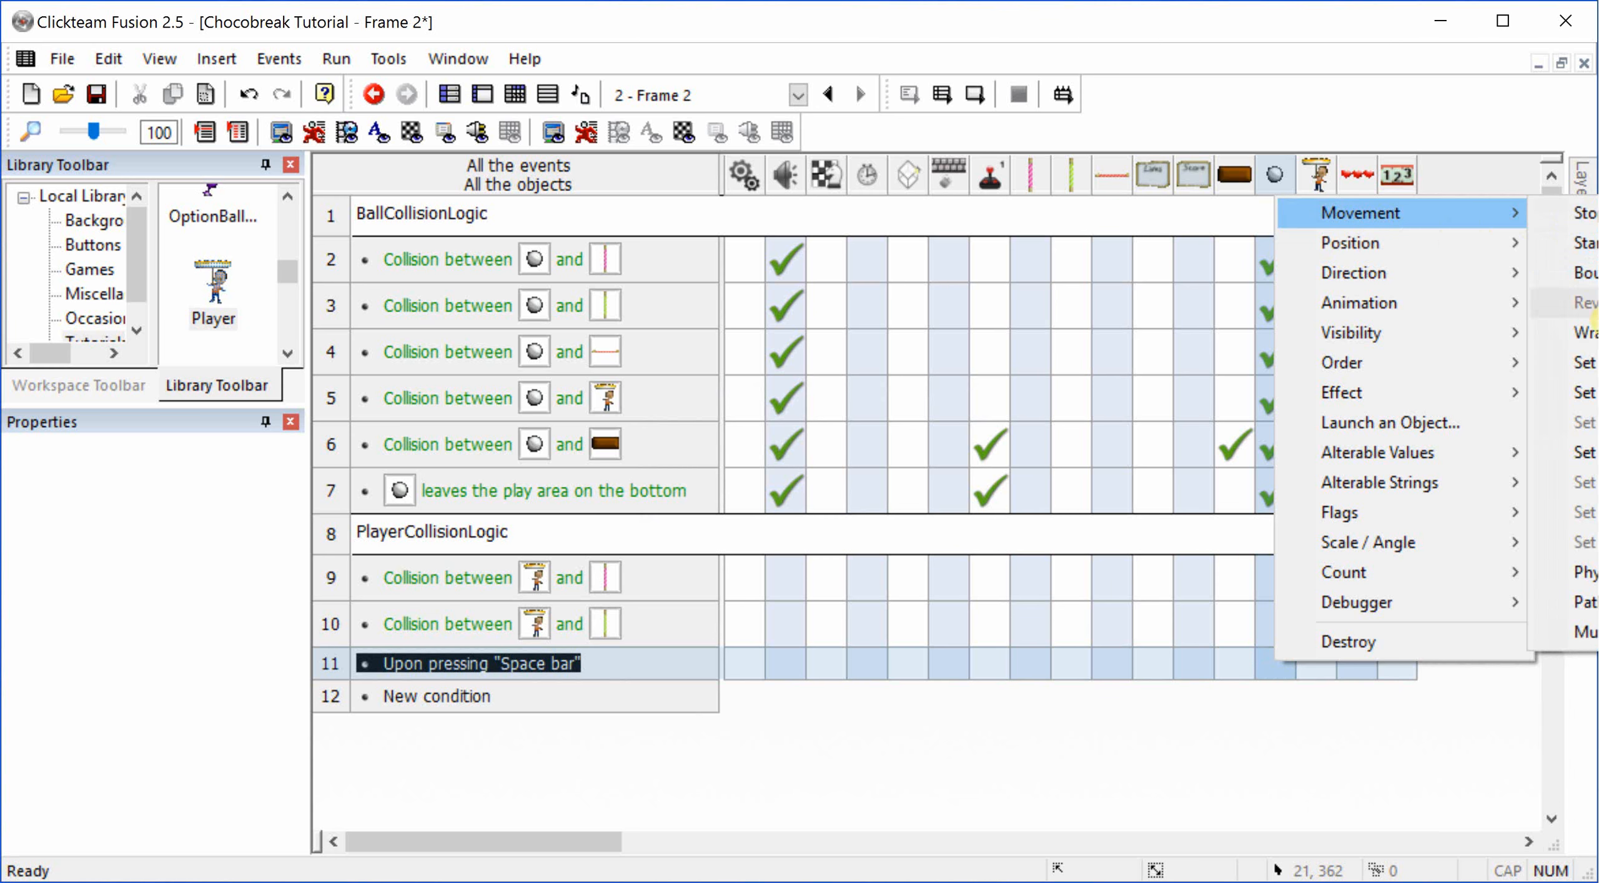
mouse_move(1537, 632)
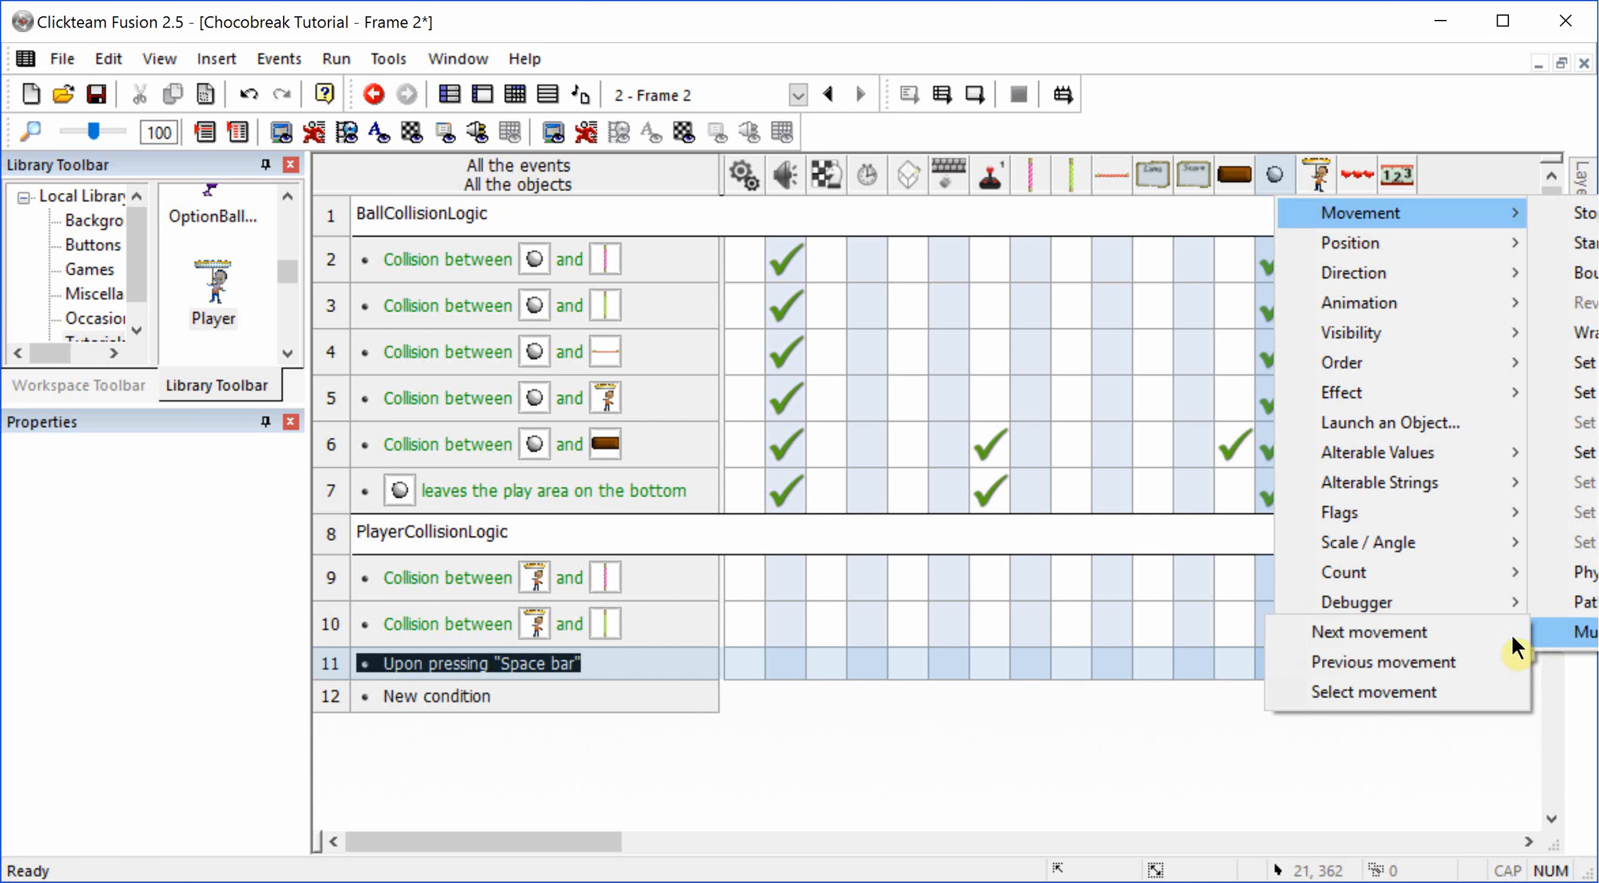
left_click(1487, 629)
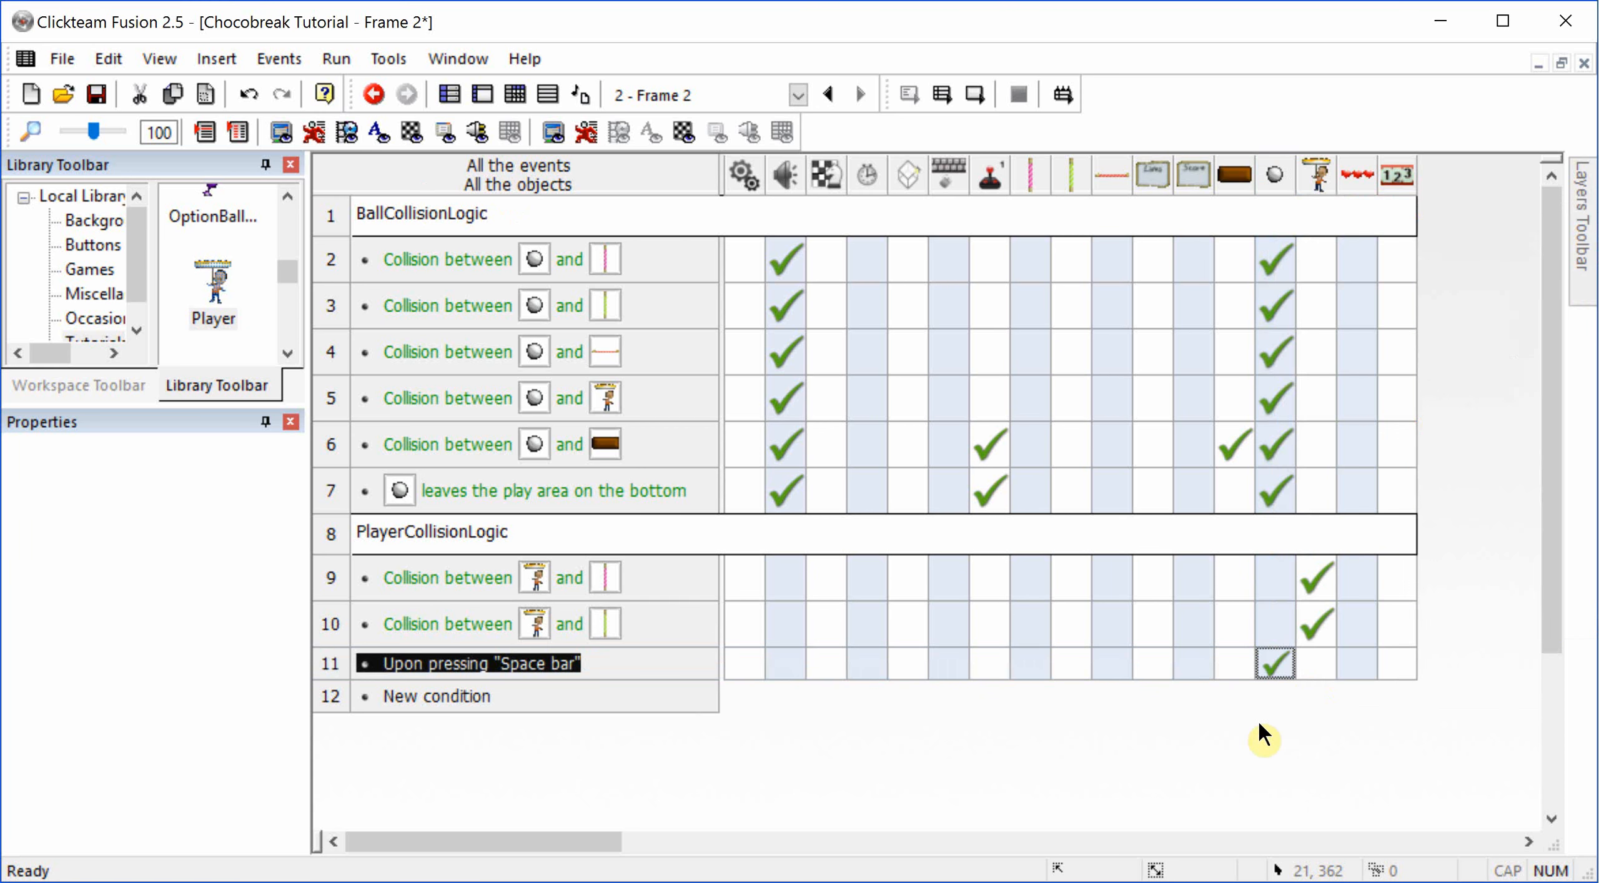
Step: Add a ball direction action to the Space bar event with two up-left and two up-right directions selected
right_click(1275, 665)
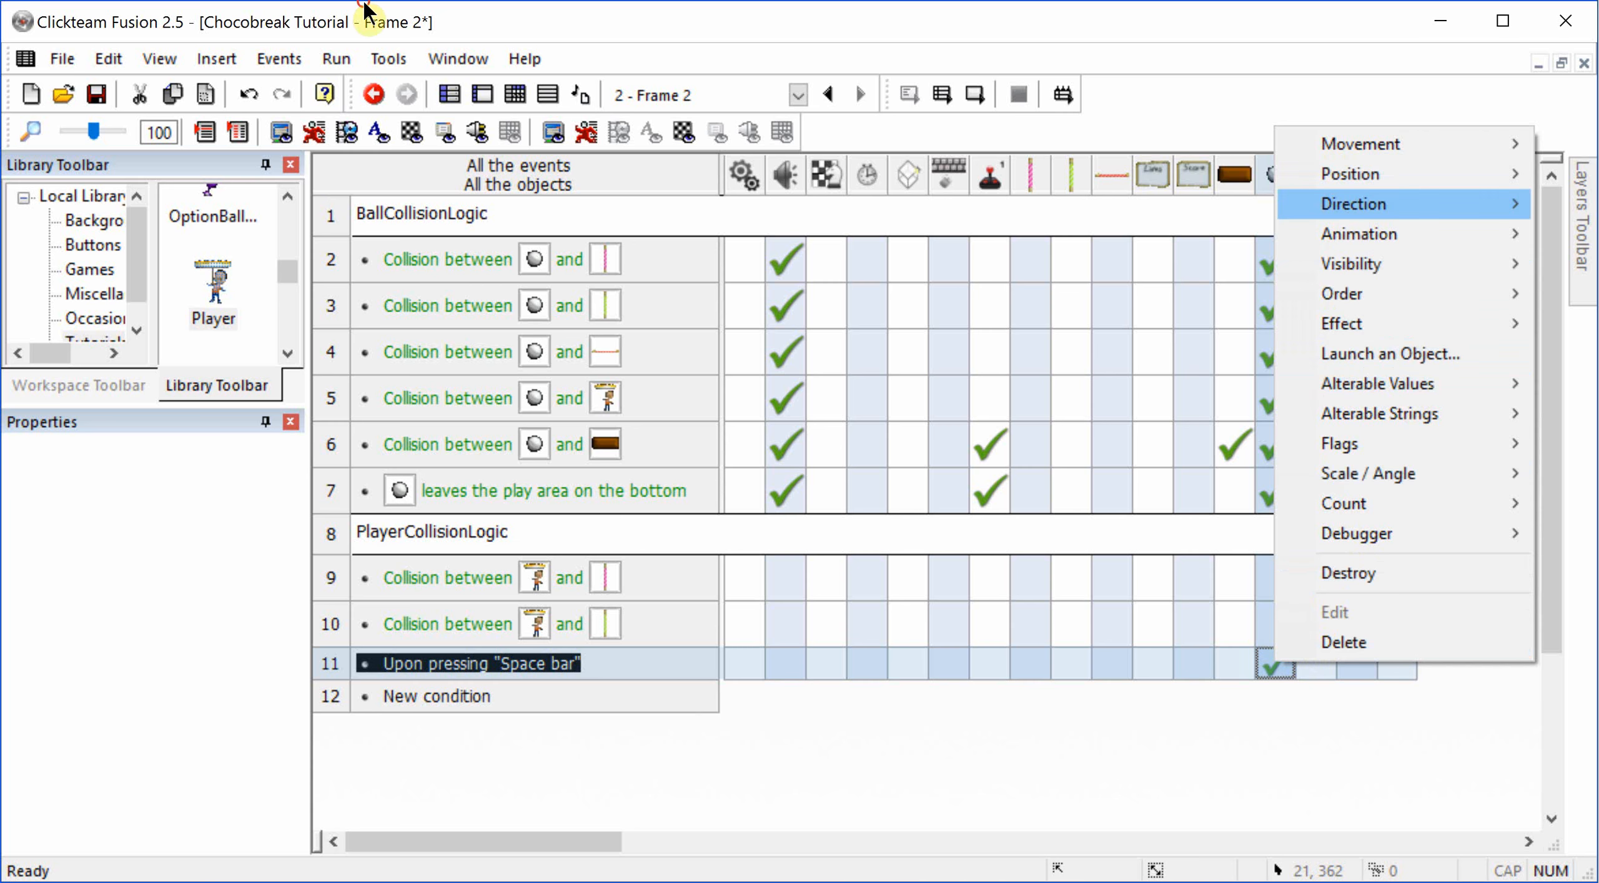
mouse_move(1355, 204)
left_click(1581, 204)
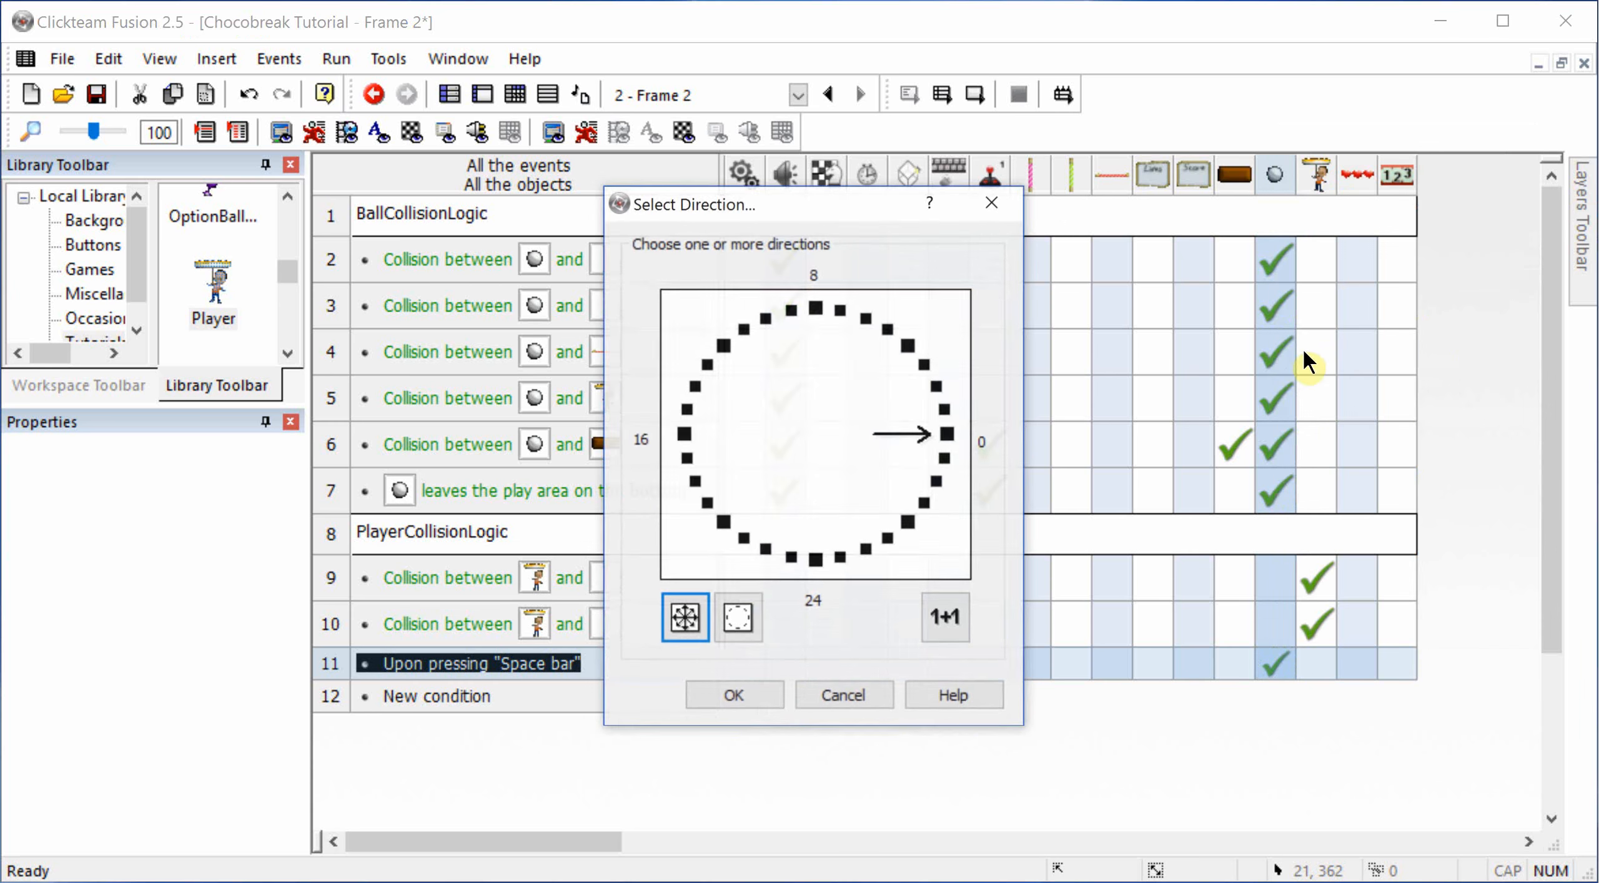
left_click(742, 620)
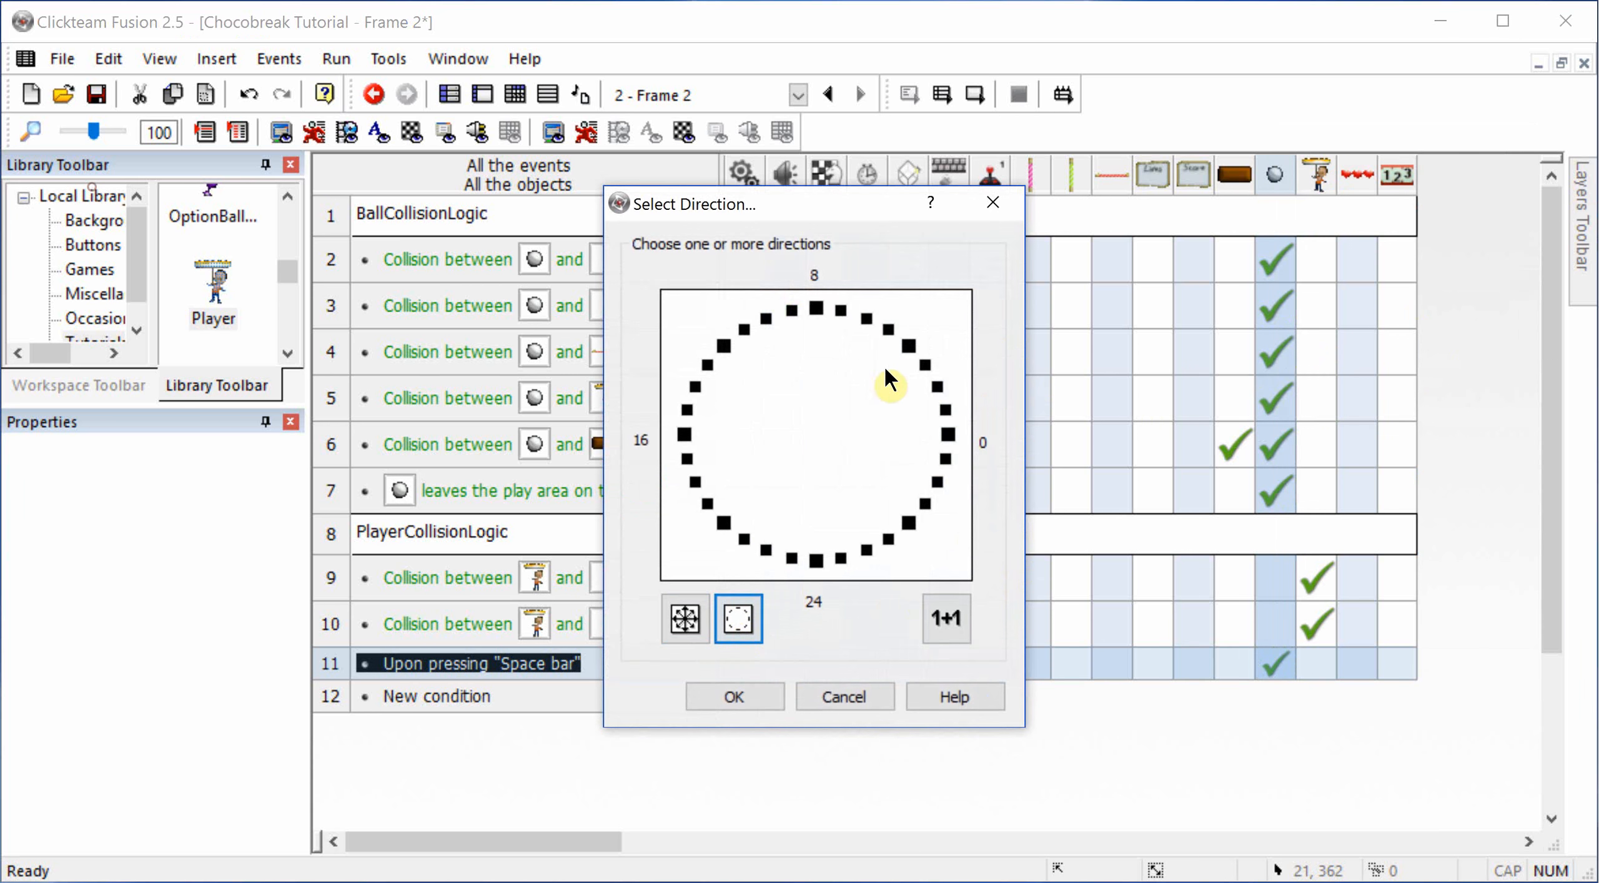
left_click(890, 328)
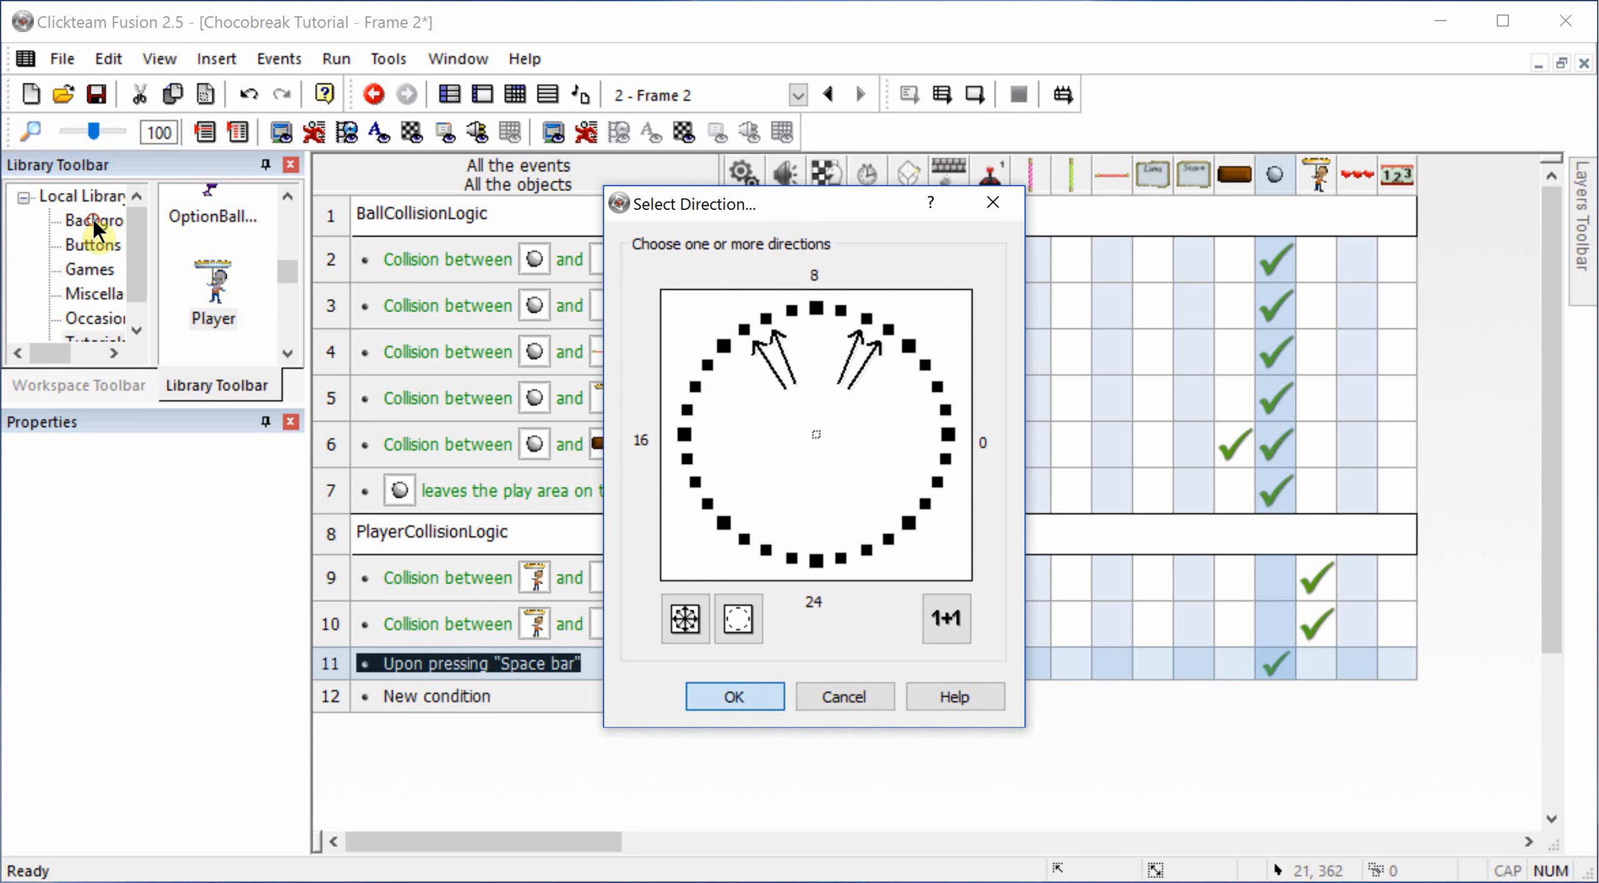
left_click(736, 697)
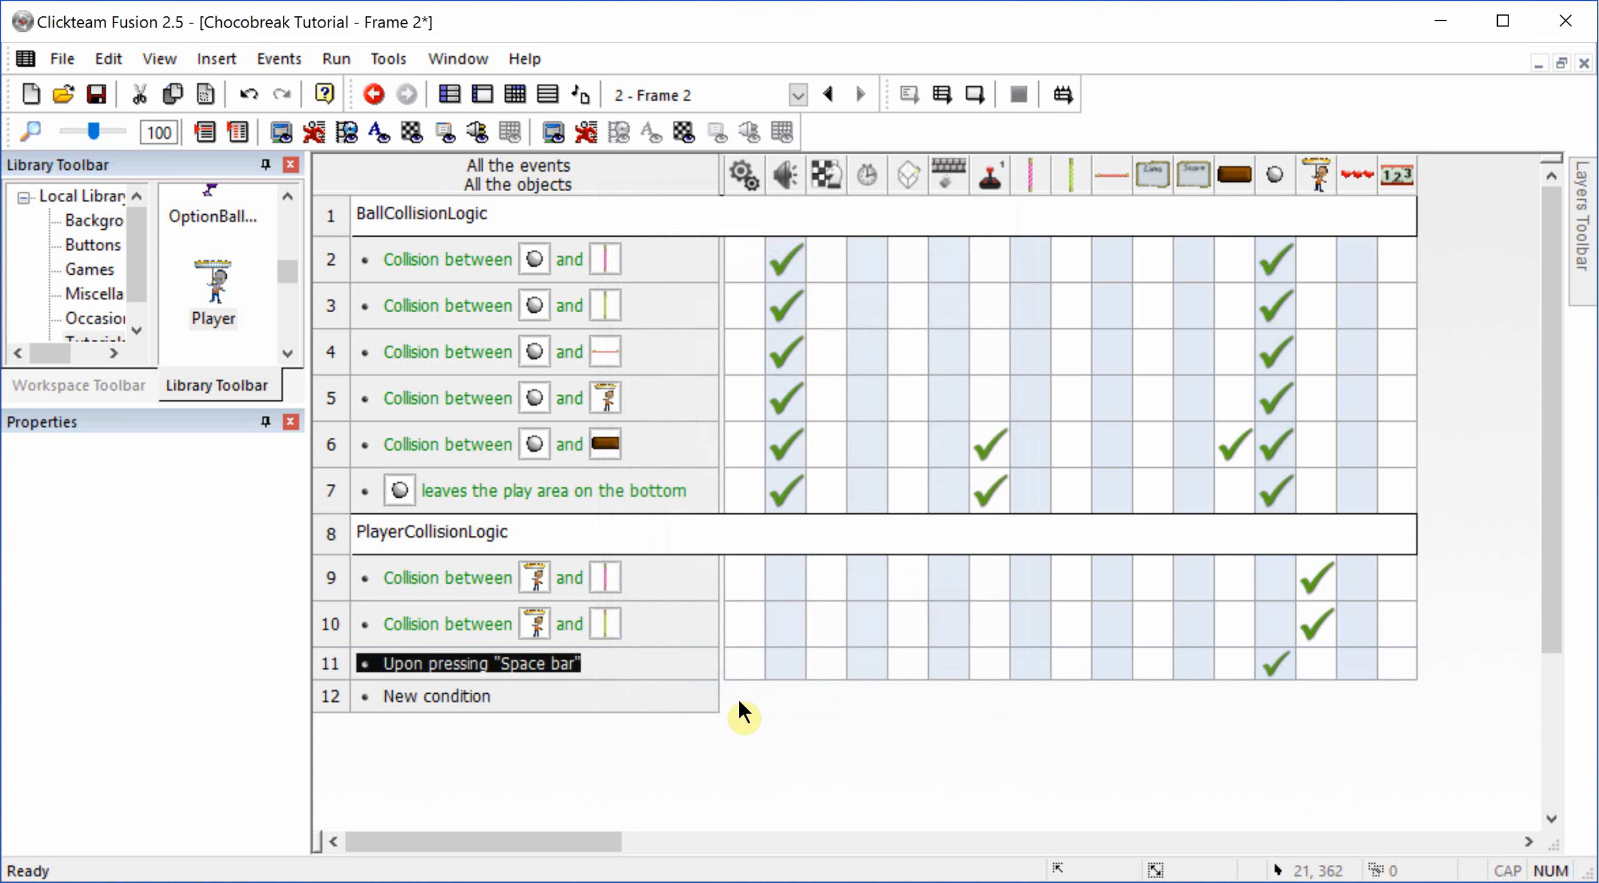
Step: Play-test the current frame, launching the ball and moving the Player both ways to bounce it into the bricks, and close the game
left_click(978, 90)
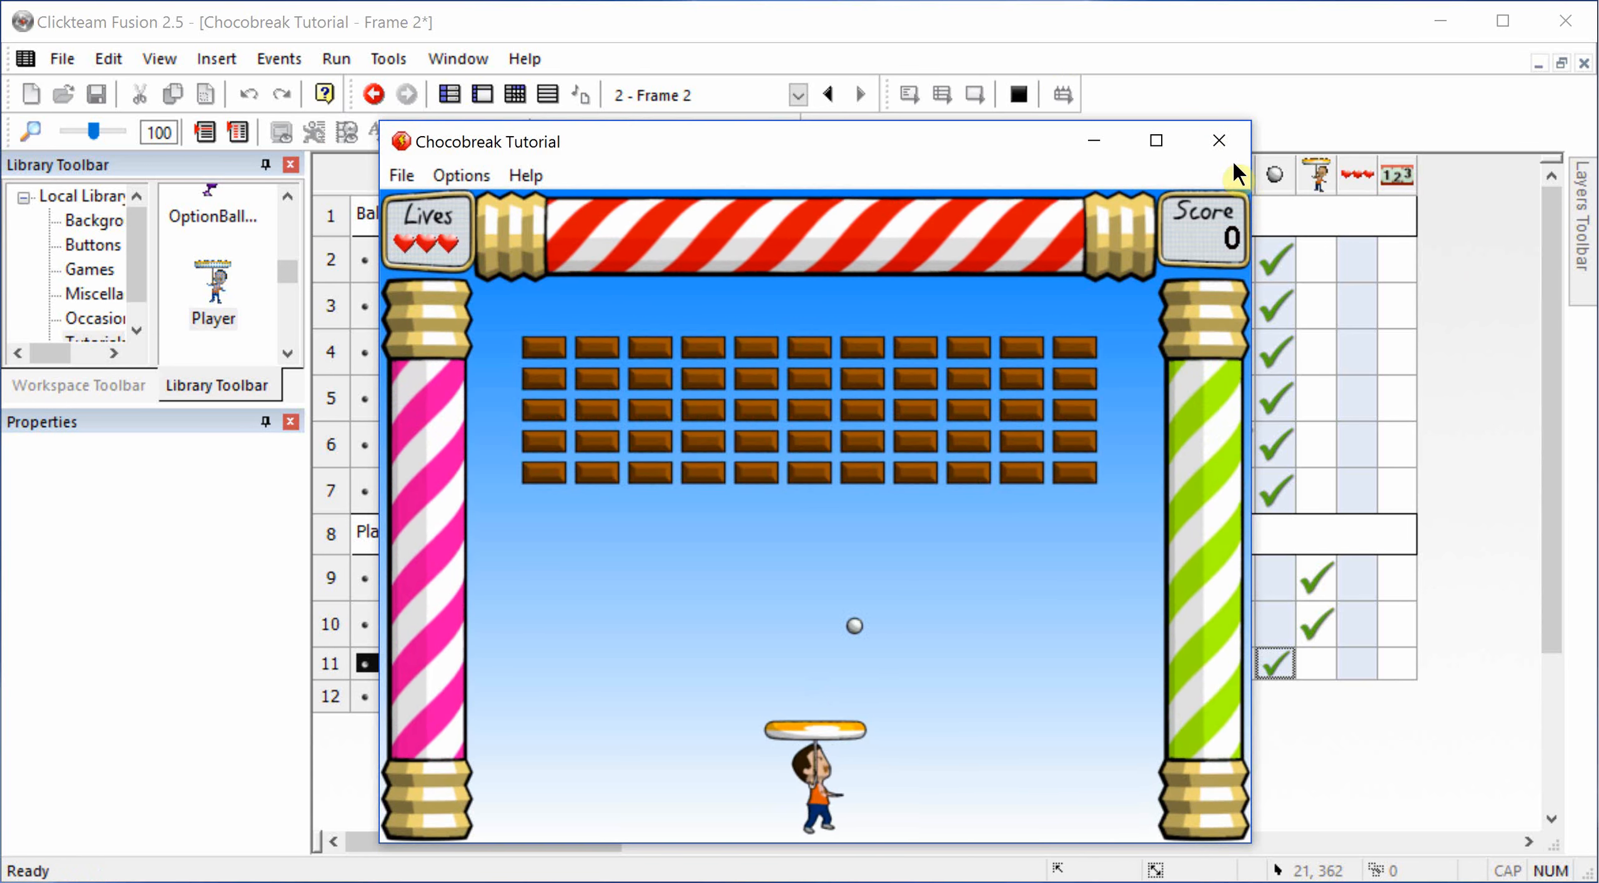
left_click(1219, 140)
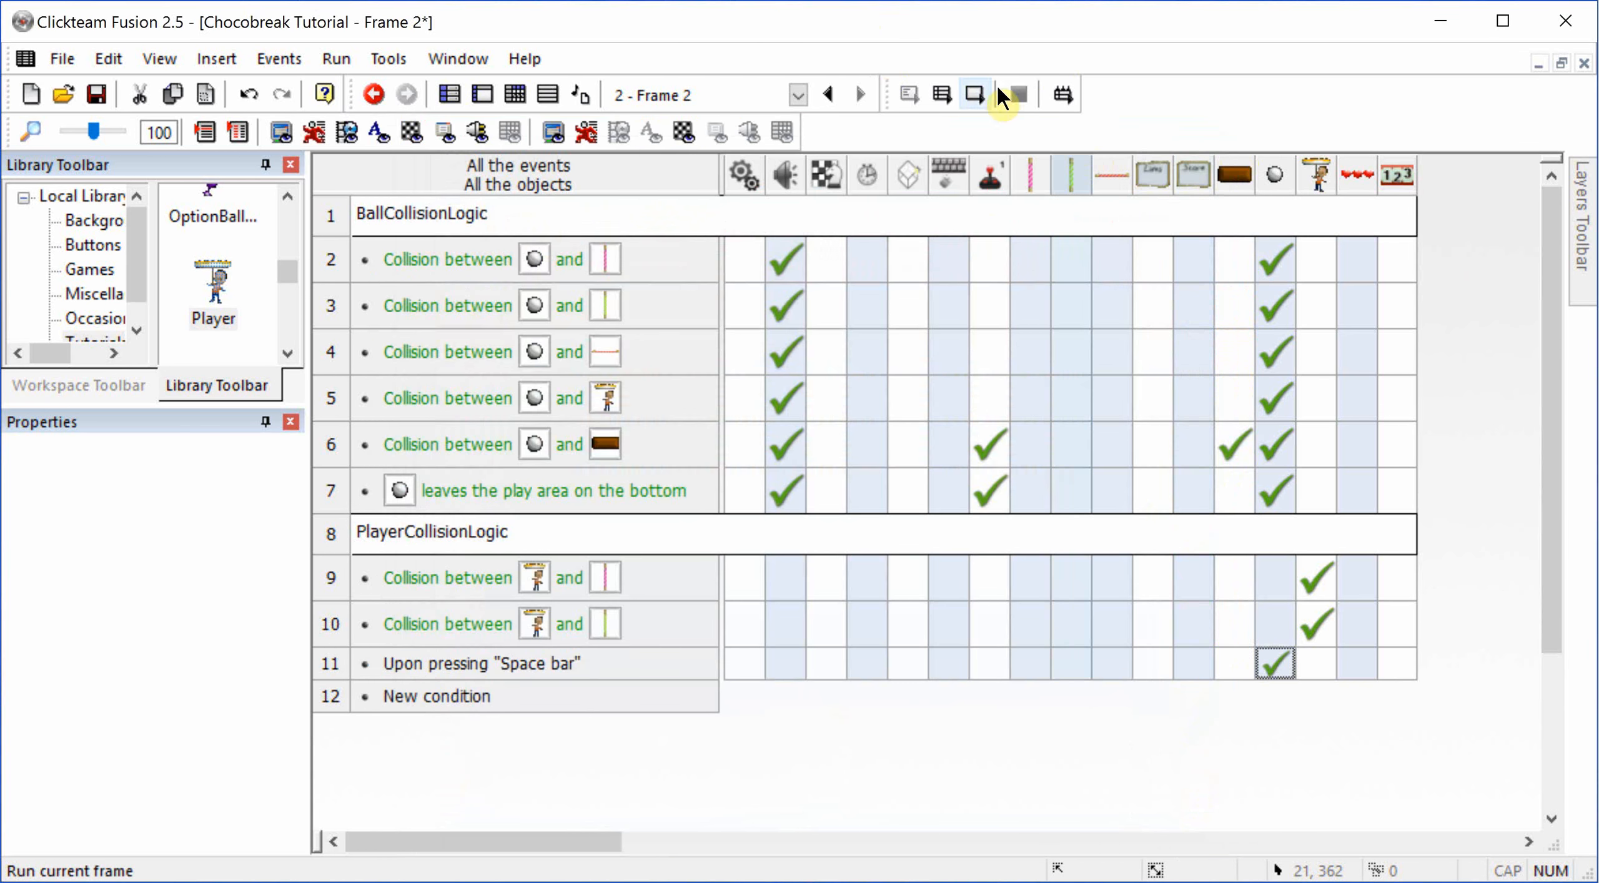
left_click(975, 86)
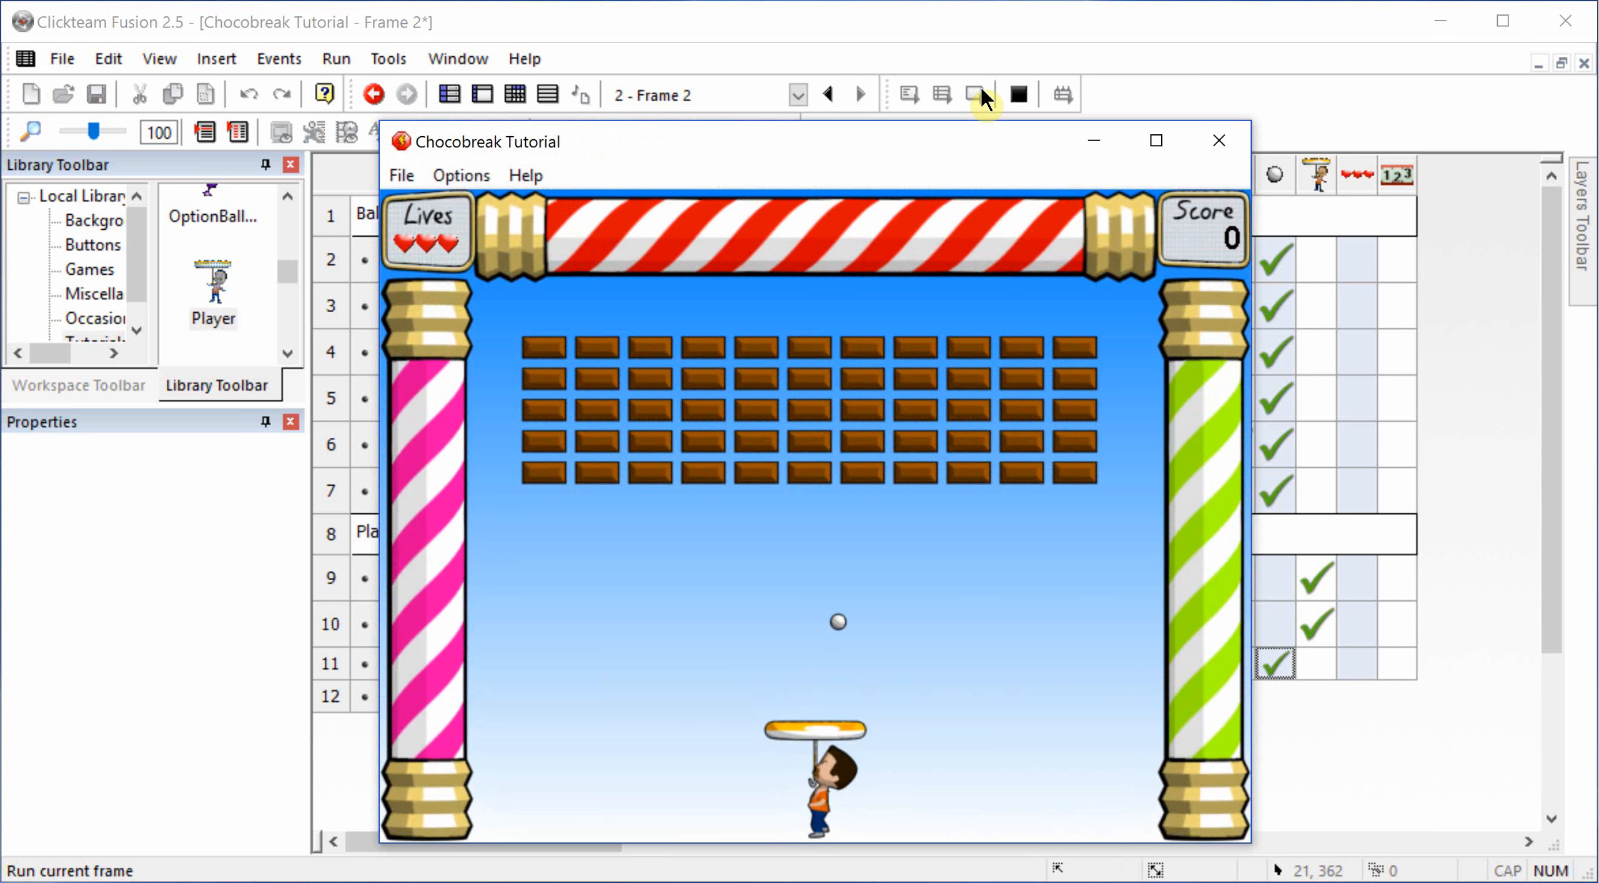
key("Right")
key("Left")
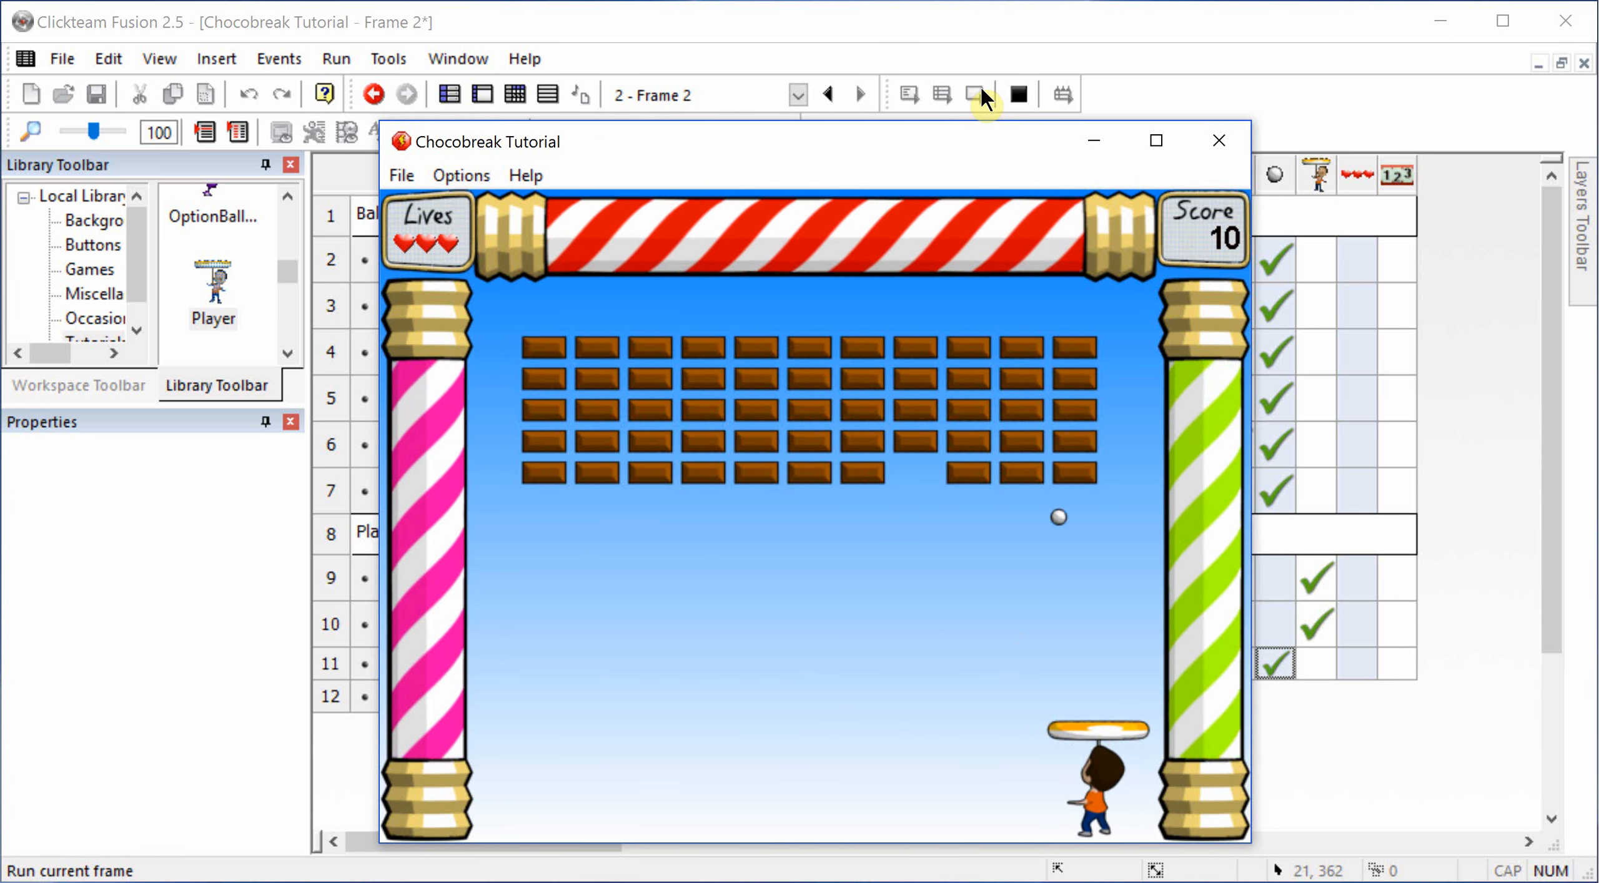
key("Right")
key("Left")
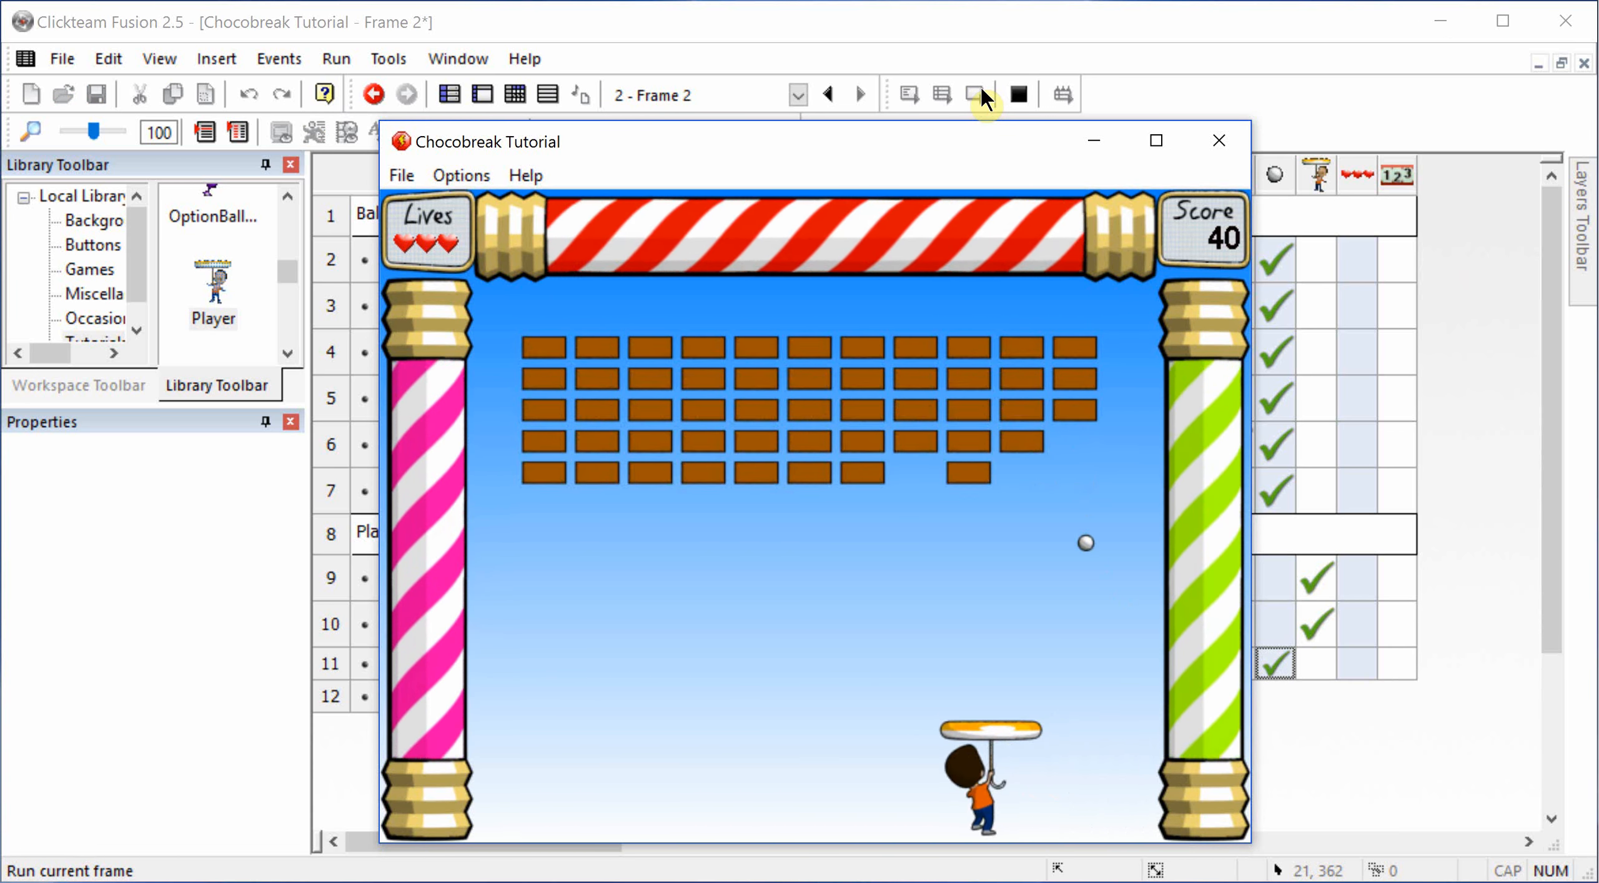
key("Left")
key("Right")
key("Left")
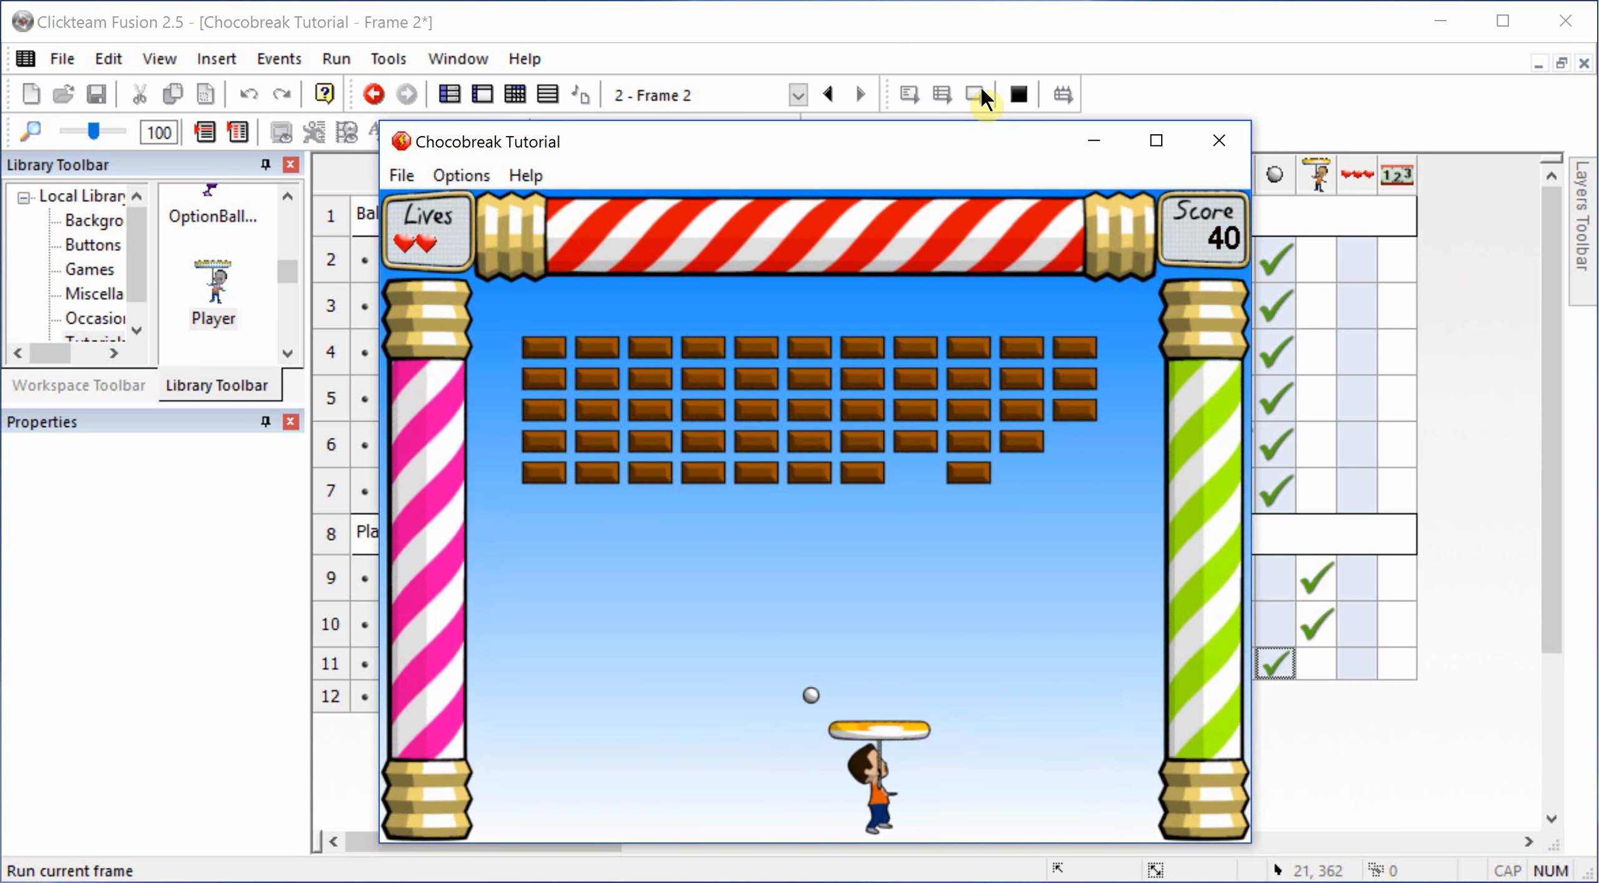
key("Left")
key("Left")
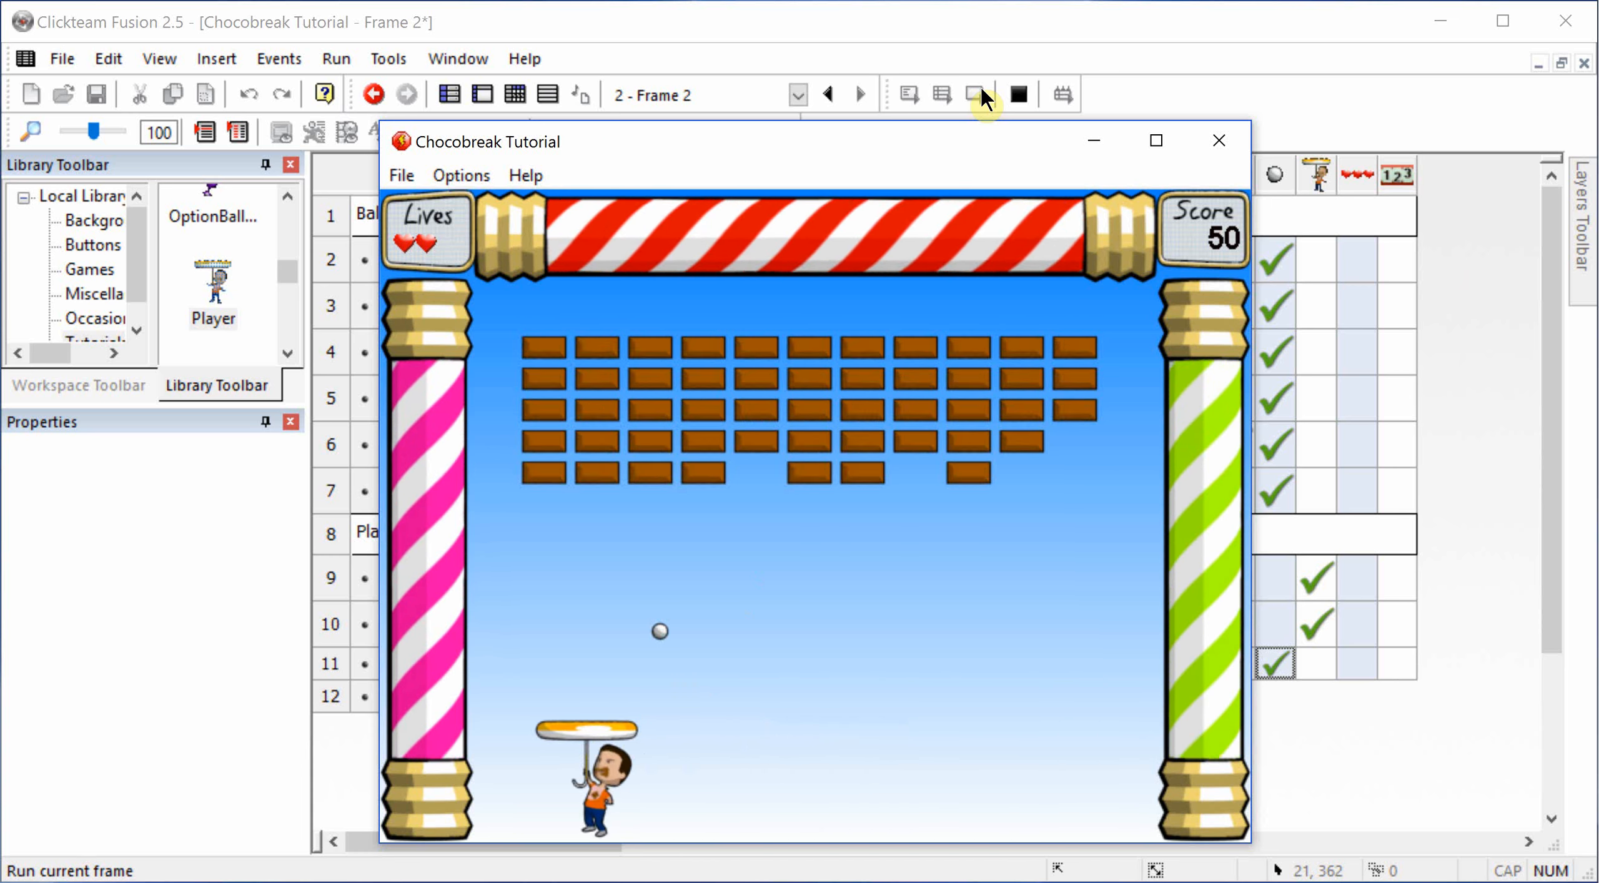
key("Left")
key("Right")
key("Left")
key("Right")
key("Left")
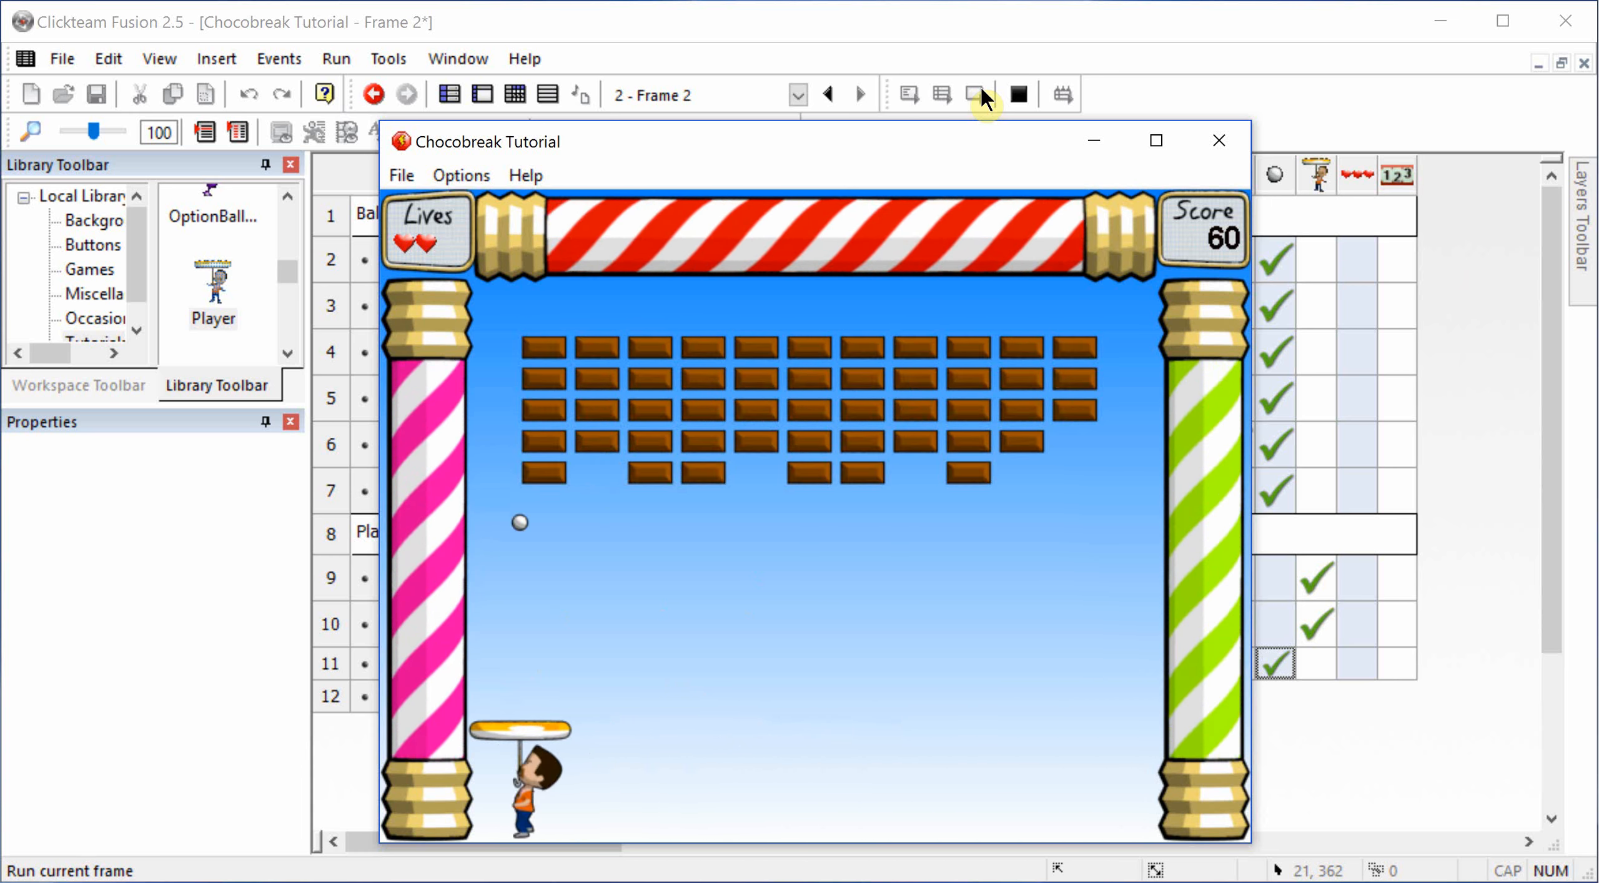
left_click(1219, 141)
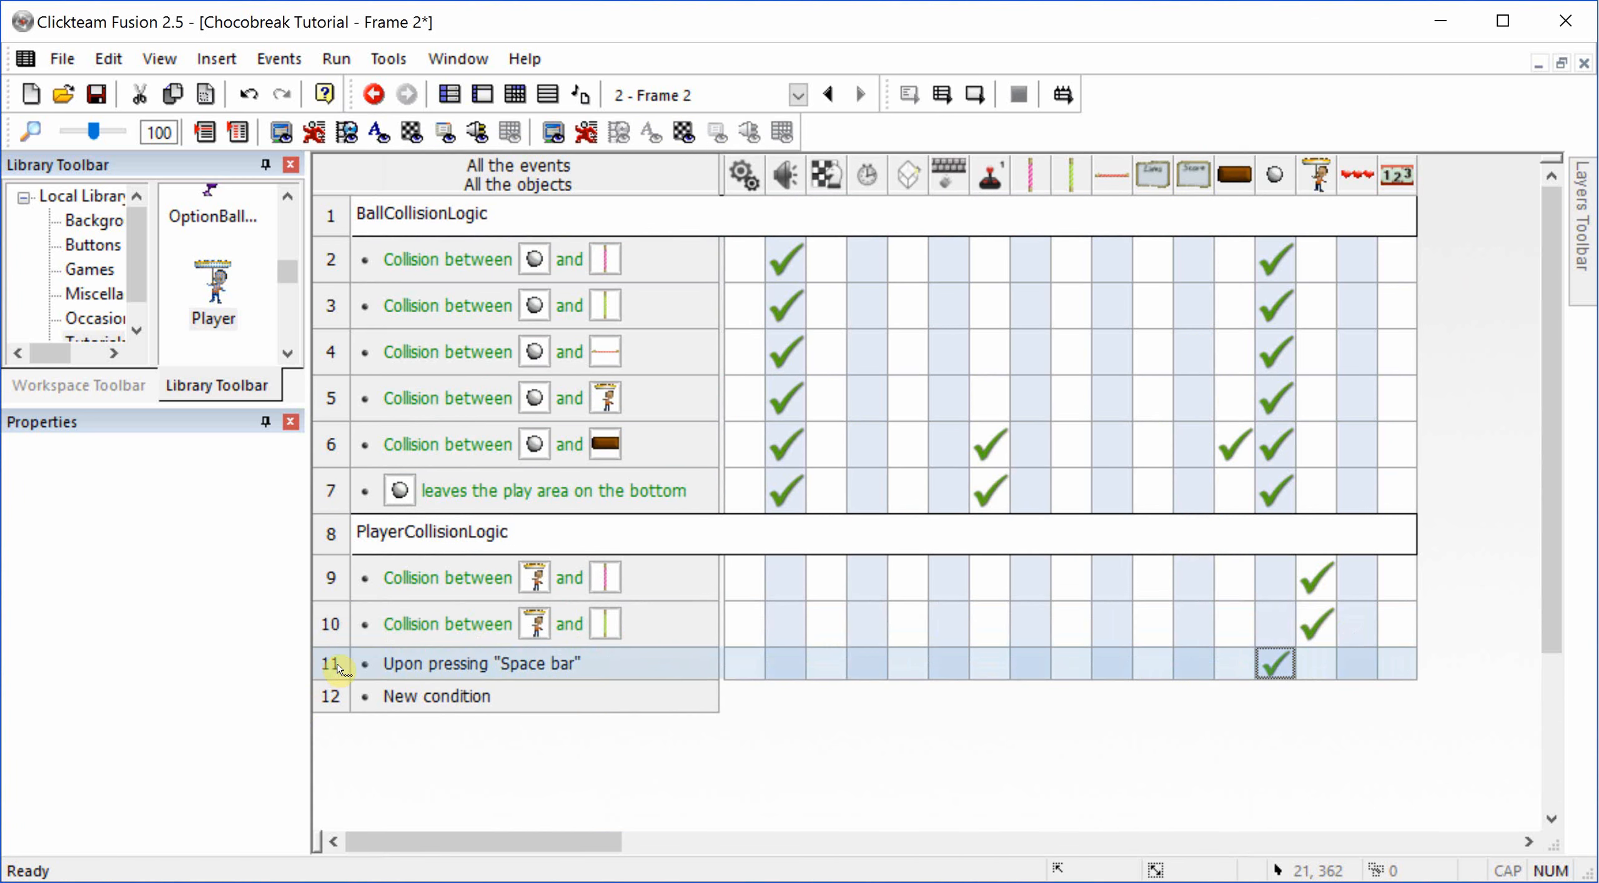
Step: Delete the "Upon pressing Space bar" event
left_click(340, 667)
key("Delete")
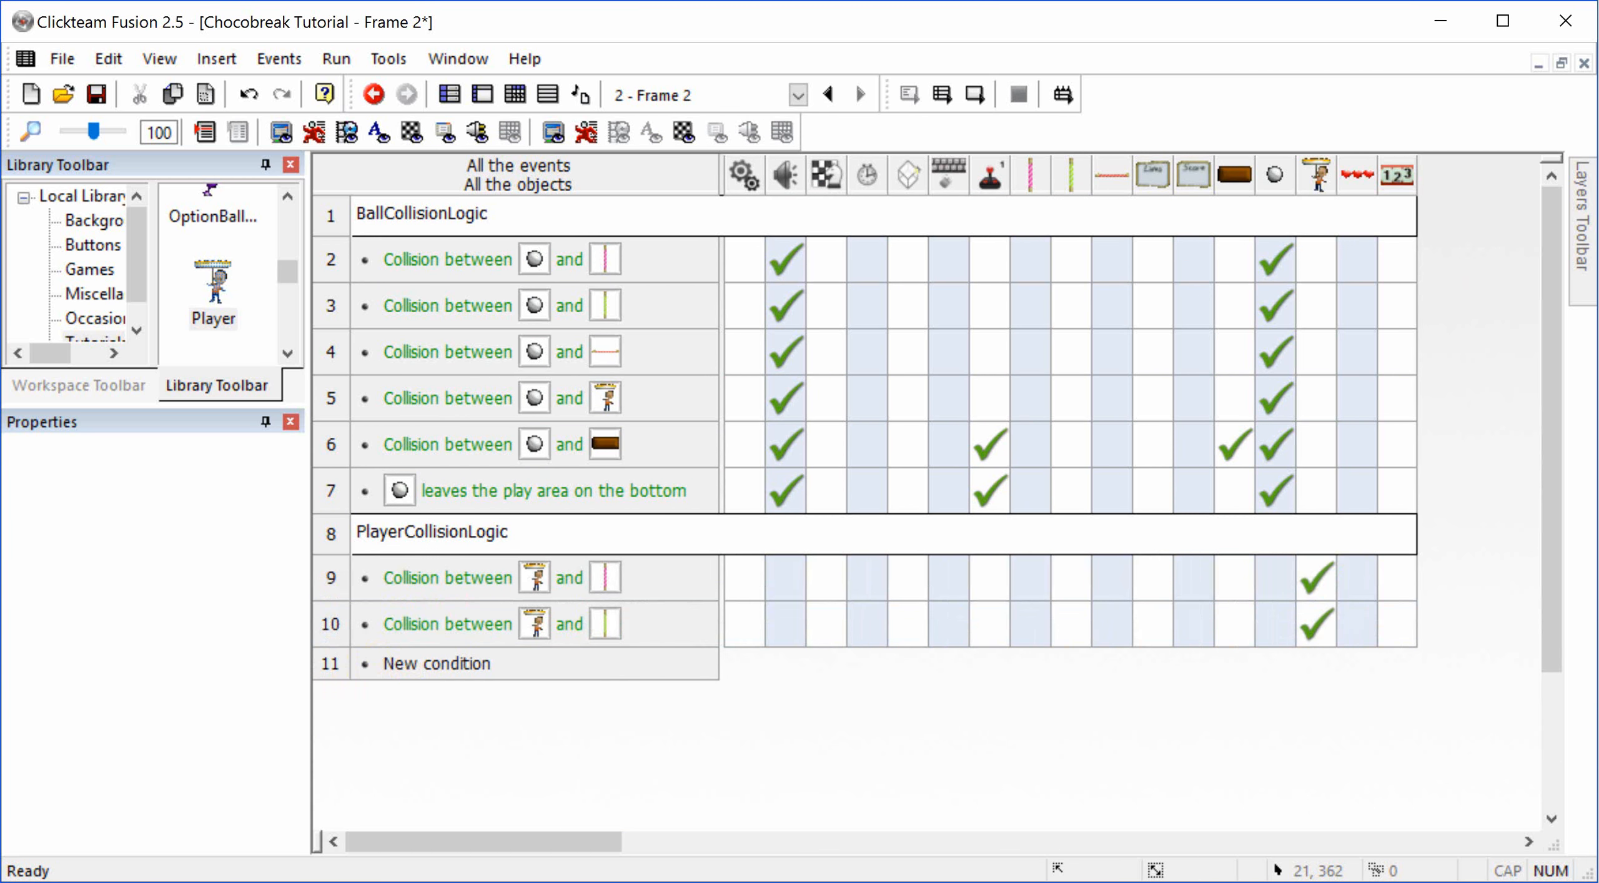
left_click(441, 654)
key("Escape")
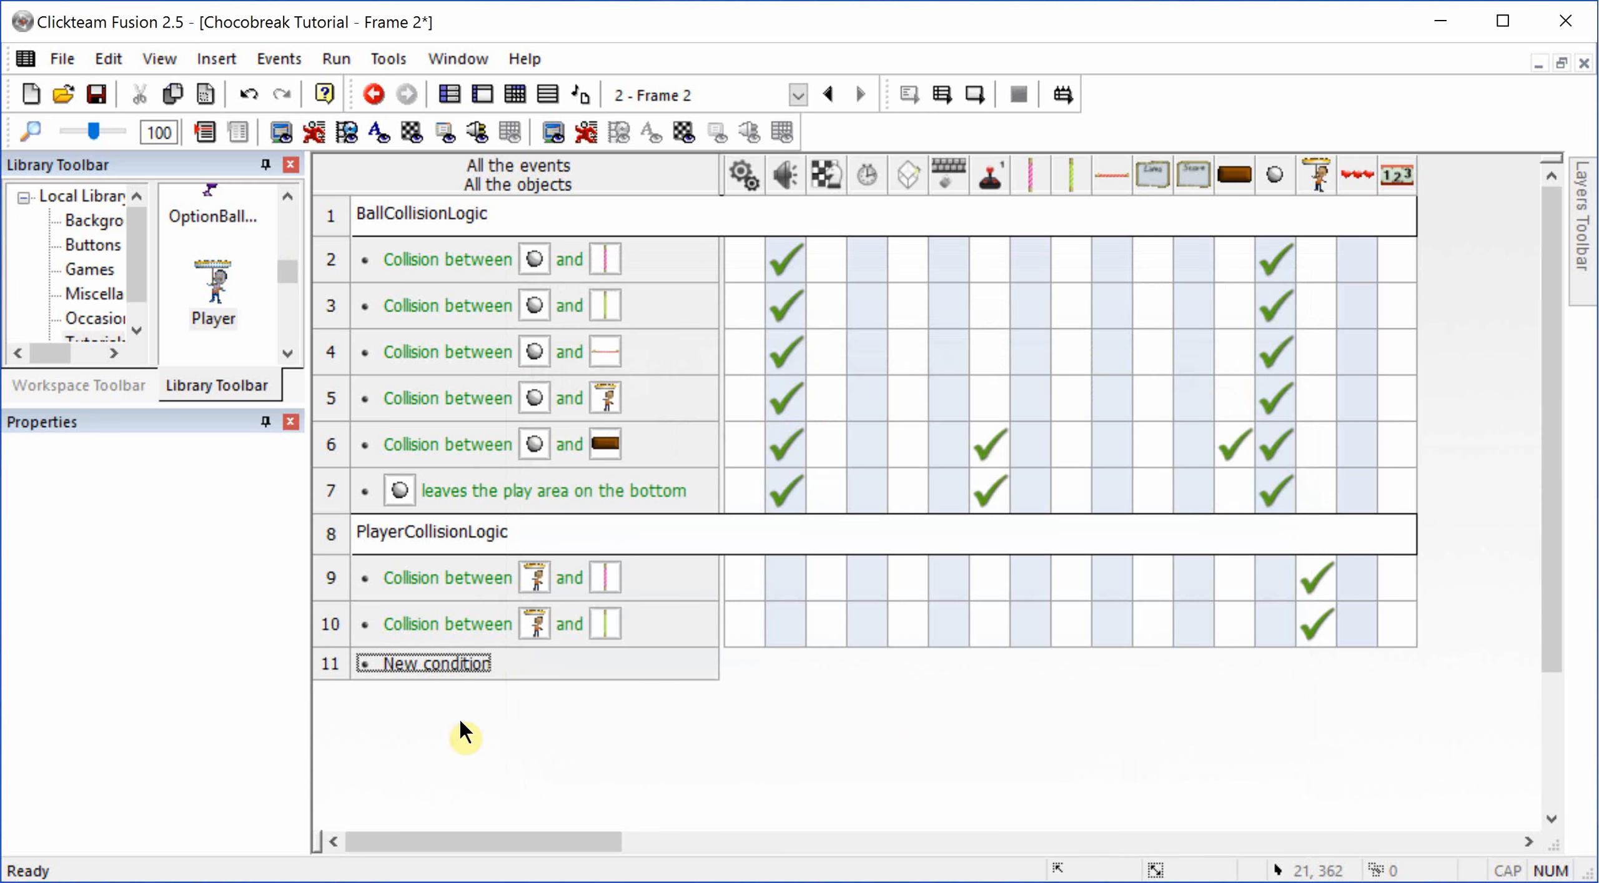
right_click(437, 664)
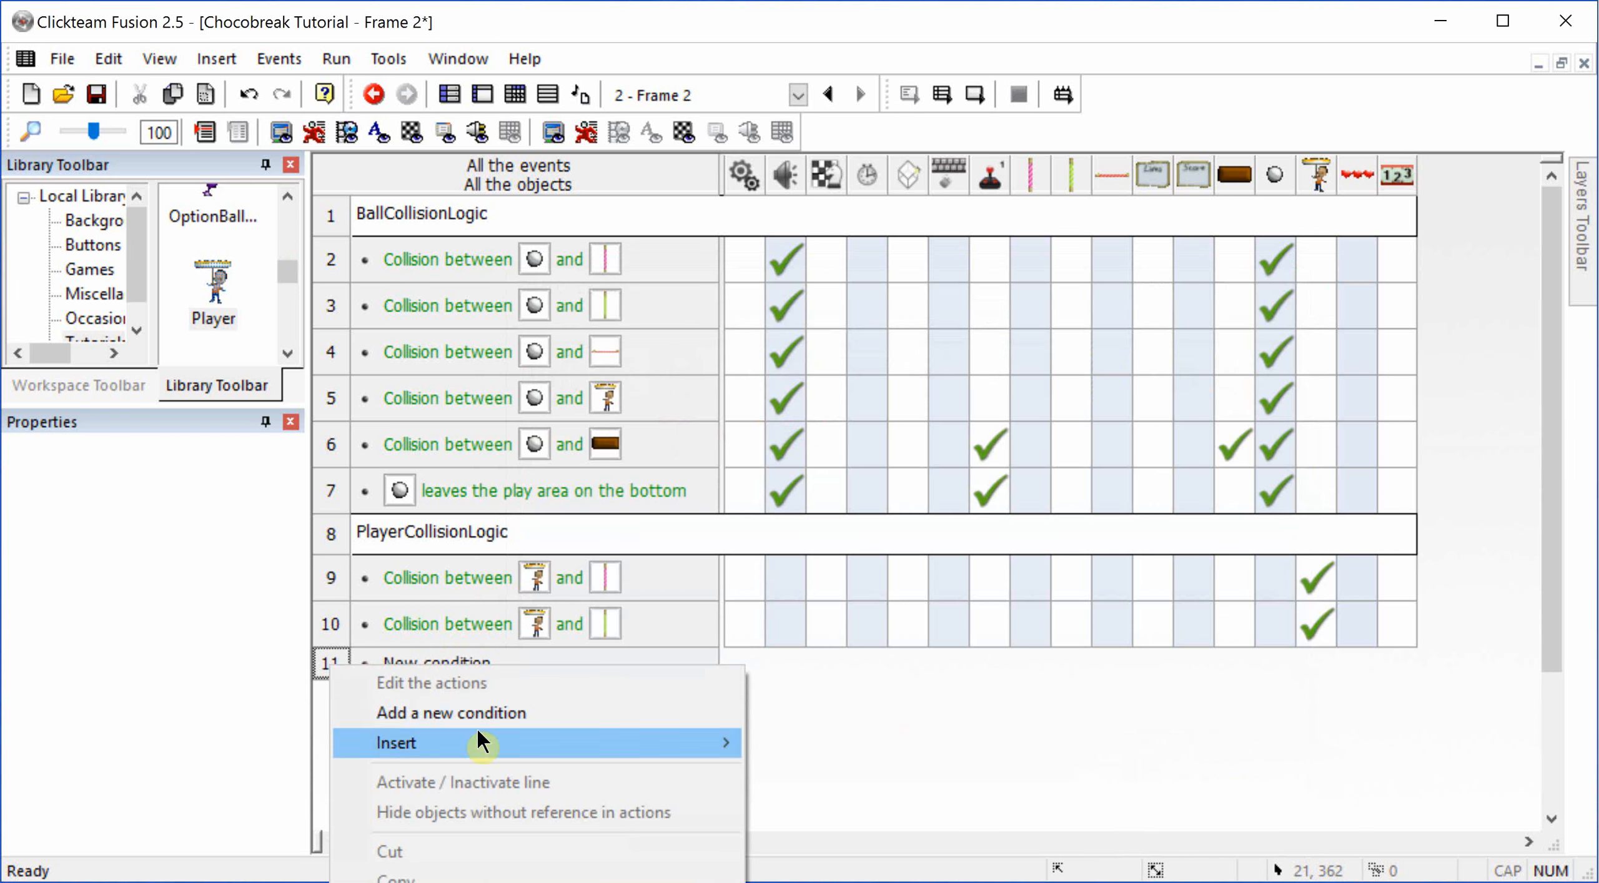
mouse_move(625, 742)
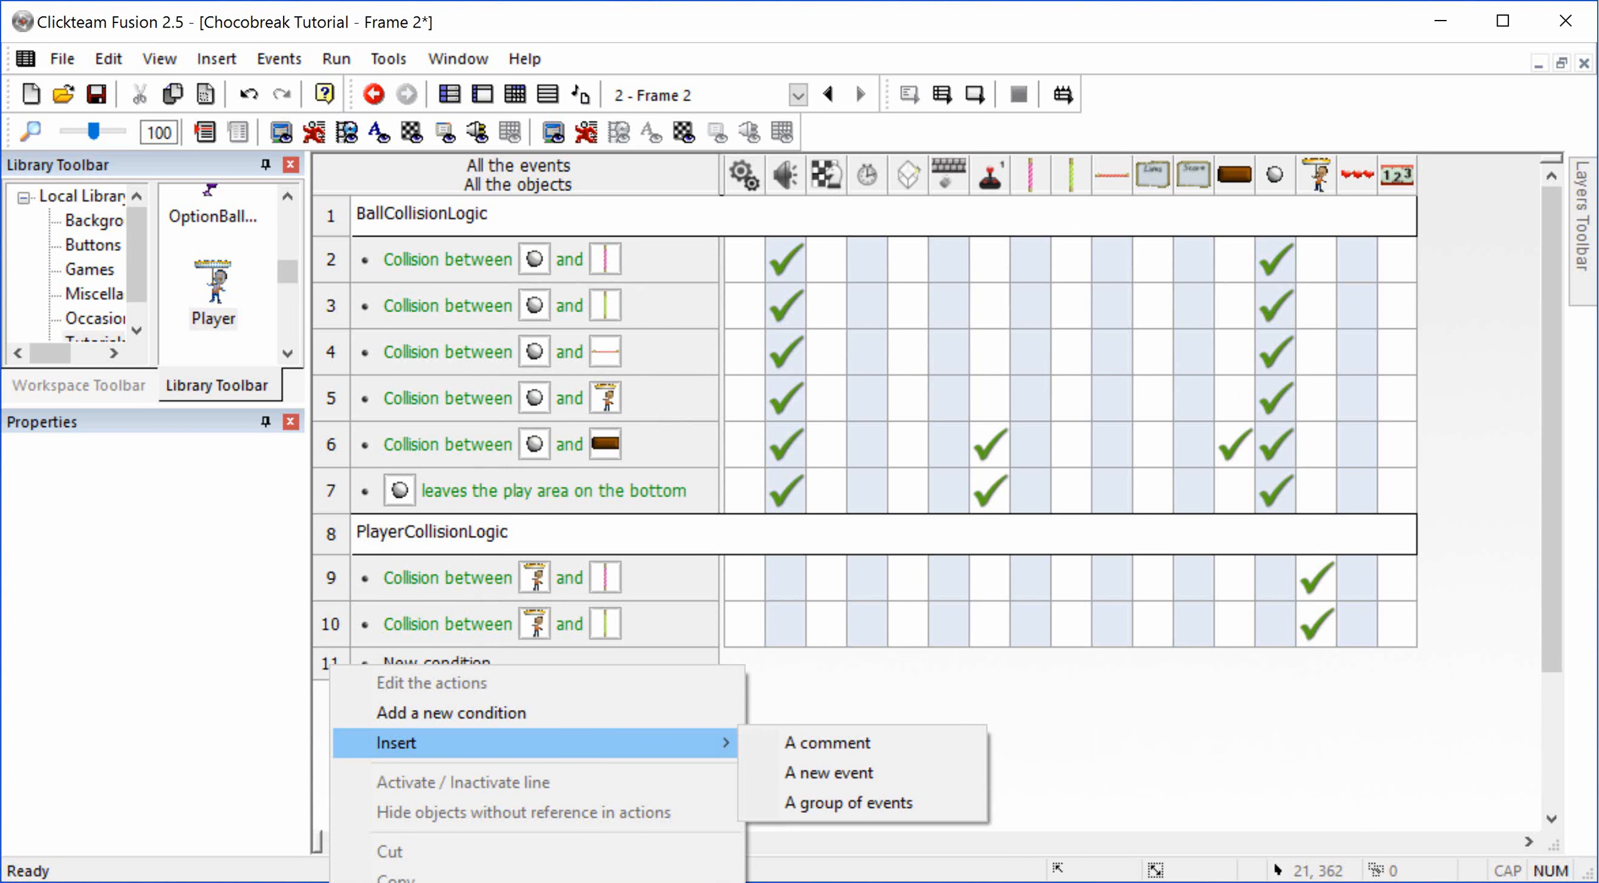
left_click(844, 746)
left_click(766, 677)
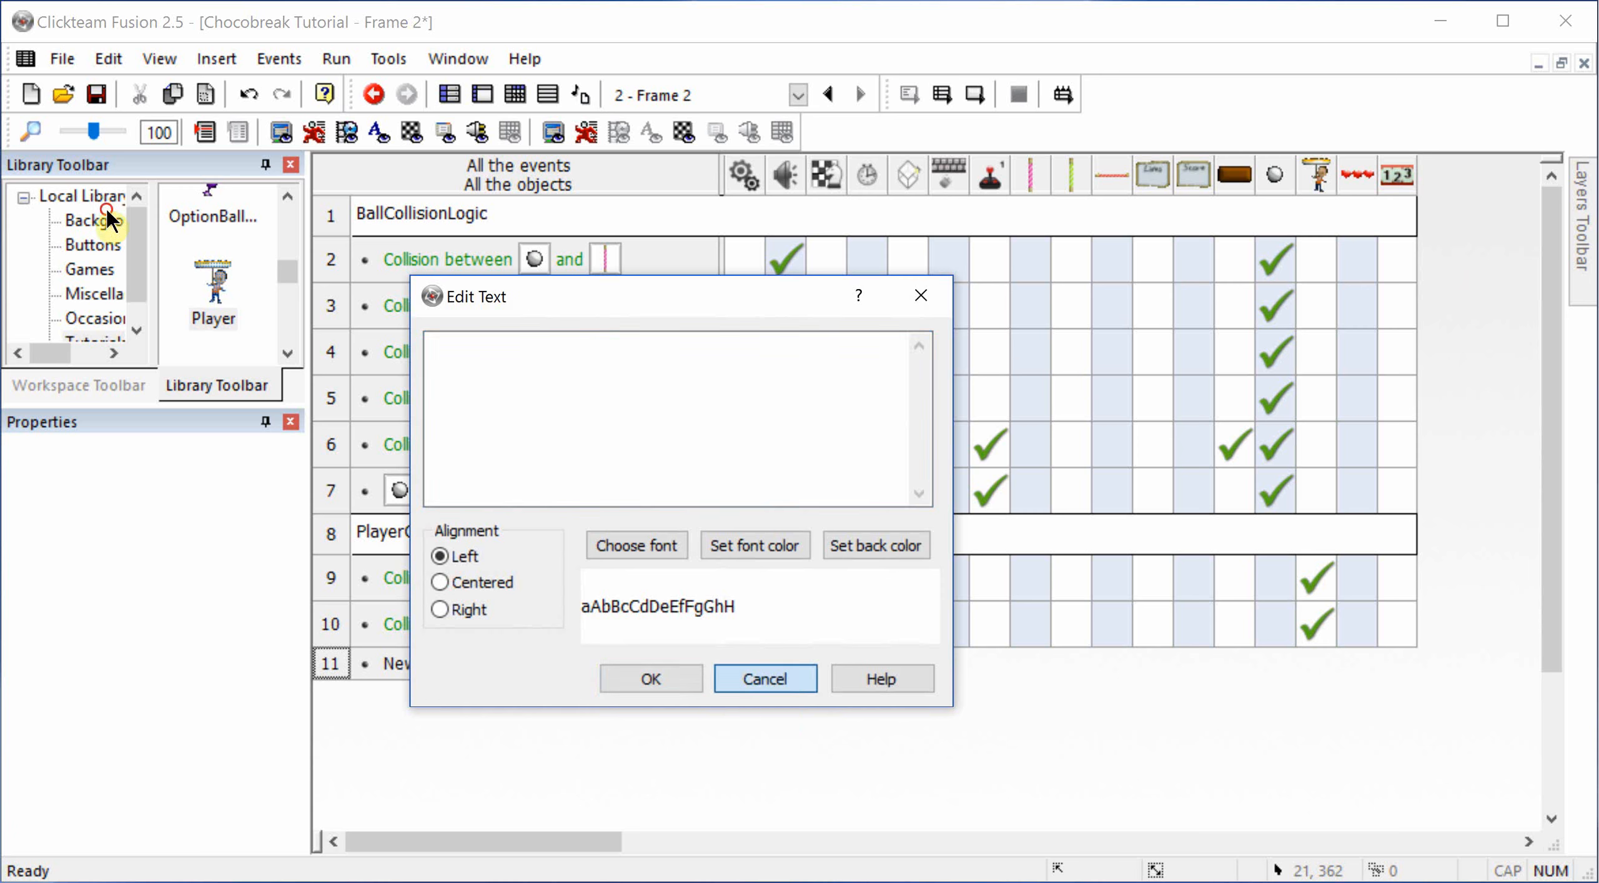
Step: Insert a group of events titled "Initialization" after the Player collision events, leaving it active when the frame starts
right_click(329, 664)
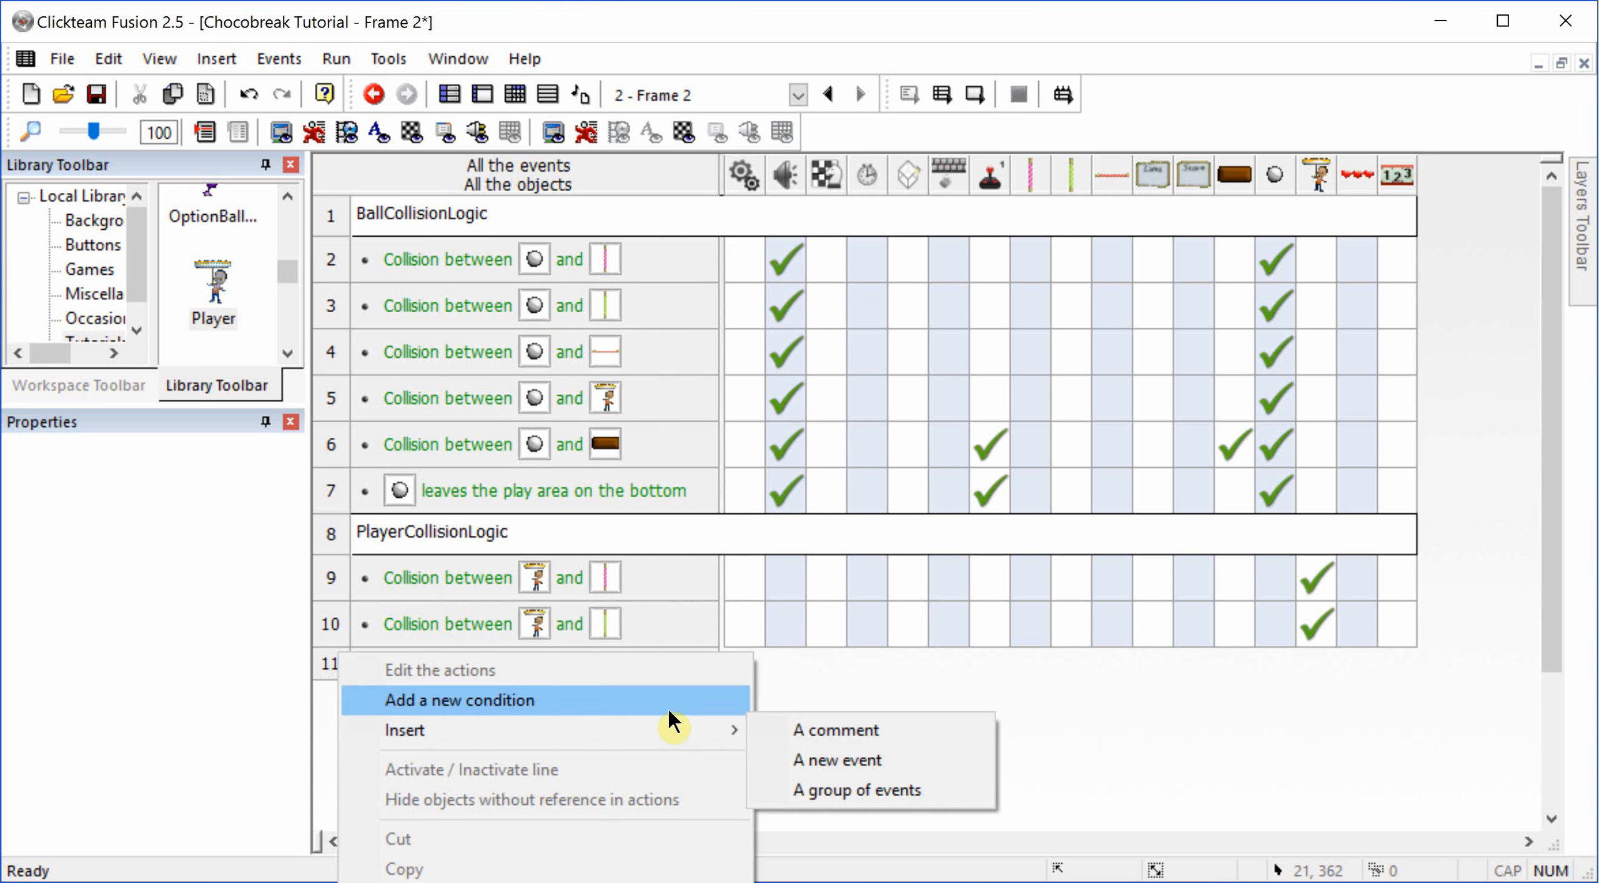
left_click(811, 794)
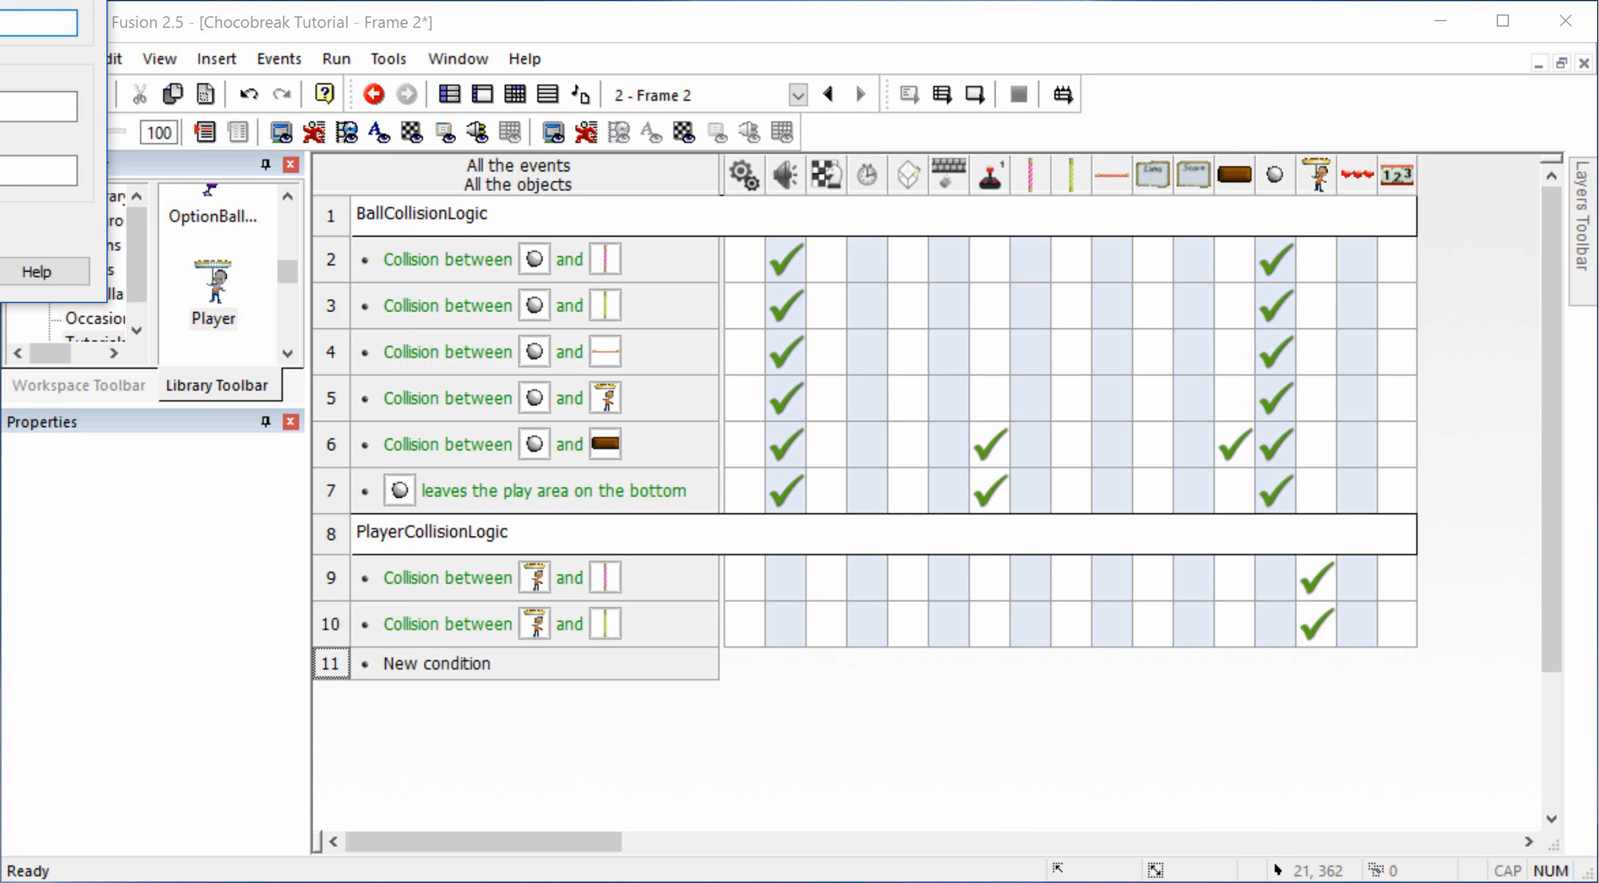
left_click_drag(0, 0, 712, 353)
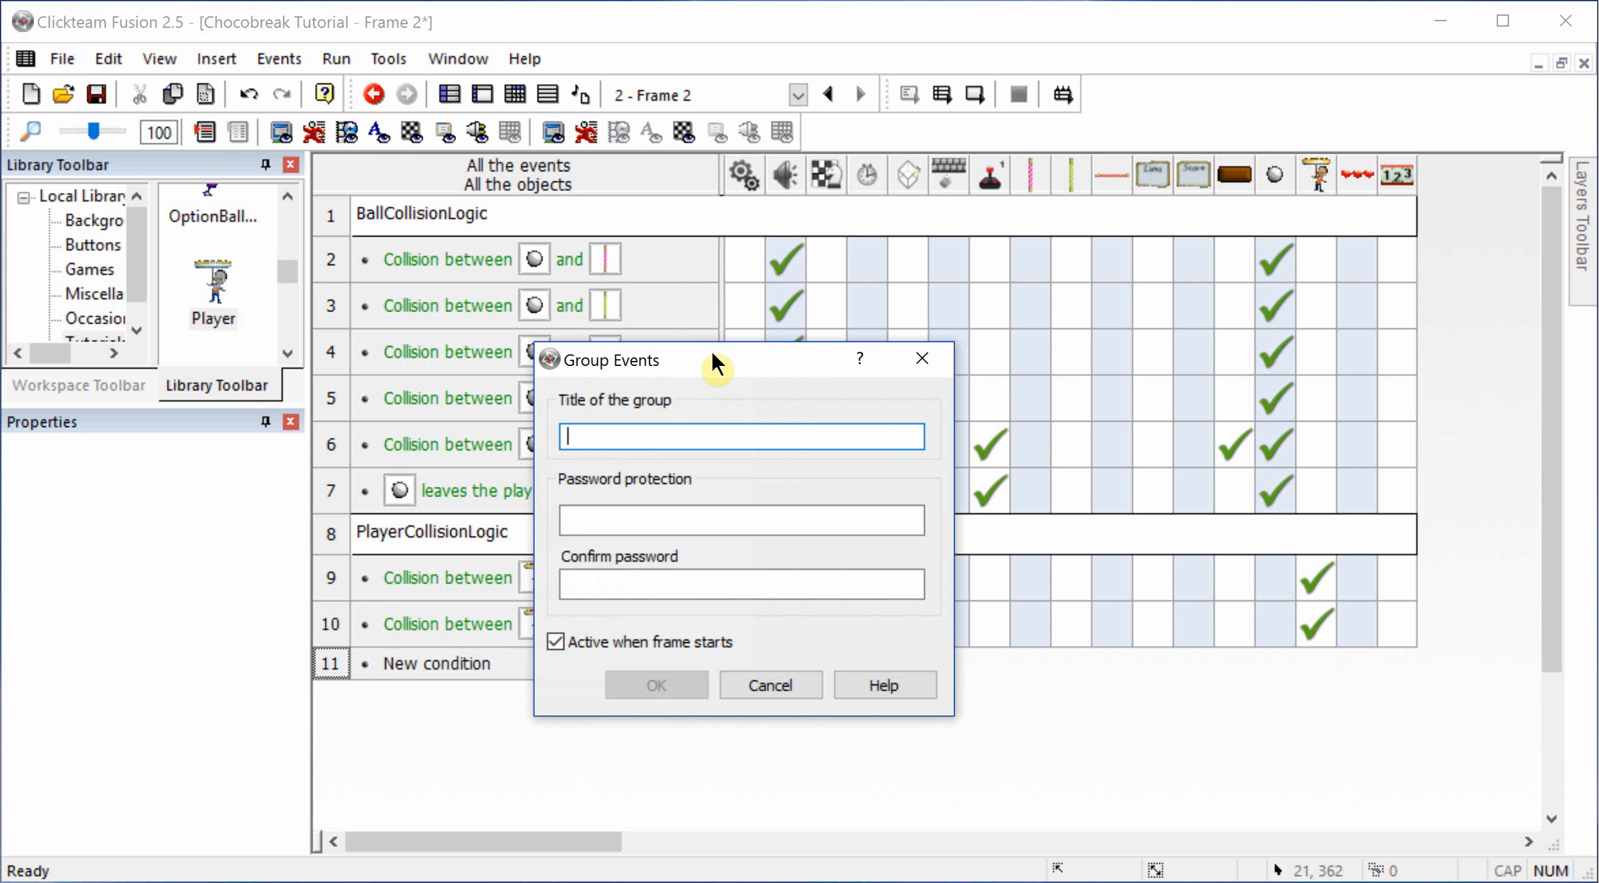
type("I")
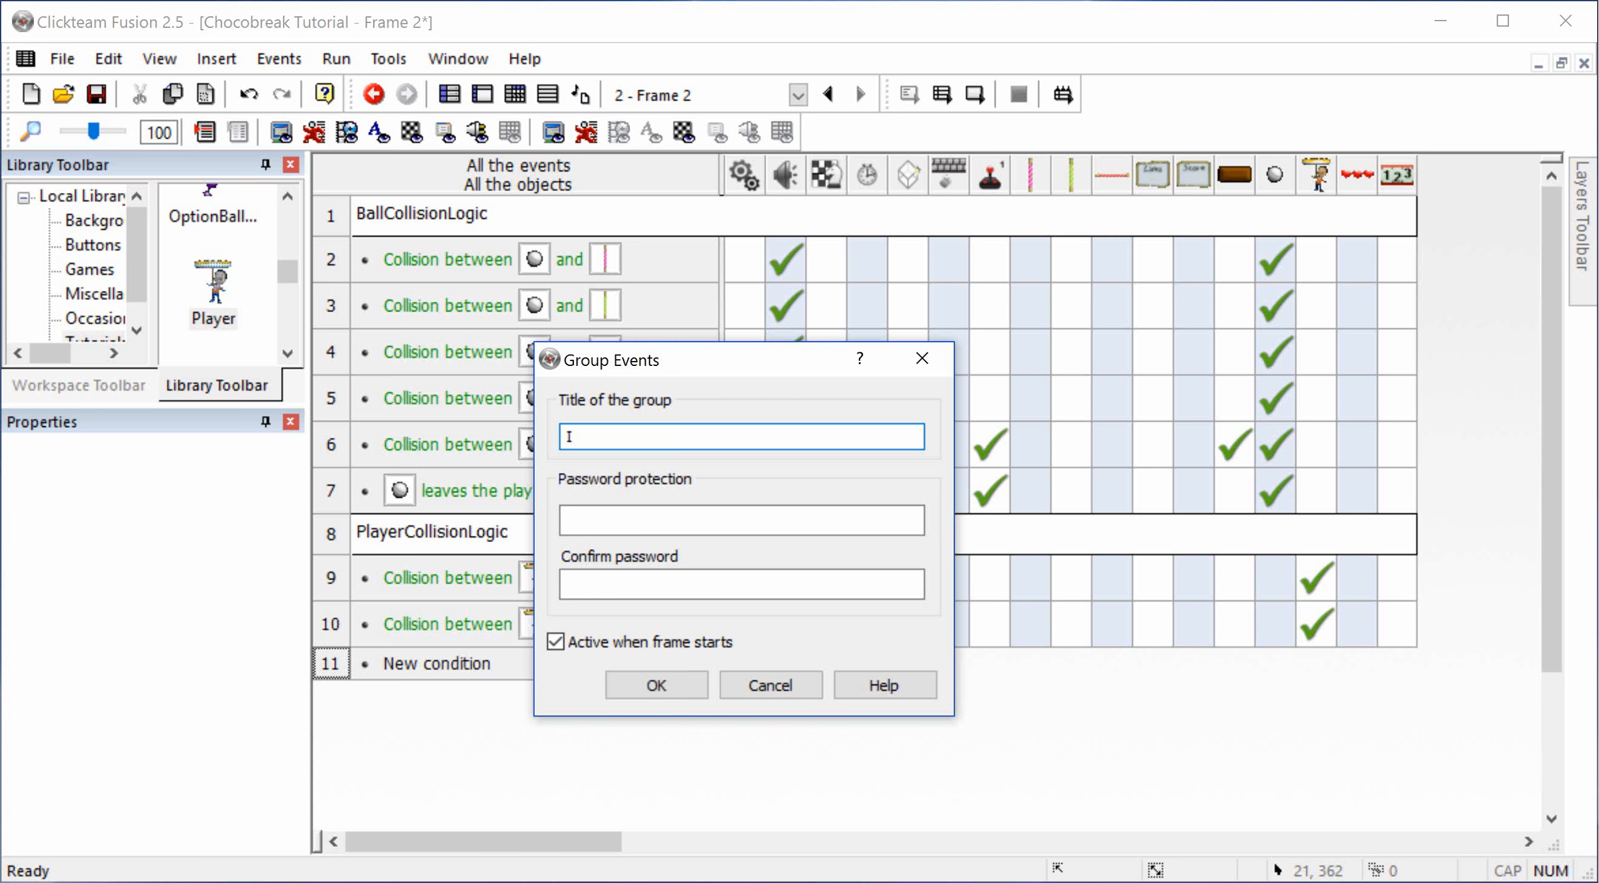
type("tializsd")
key("ctrl+a")
type("Initia")
left_click(661, 685)
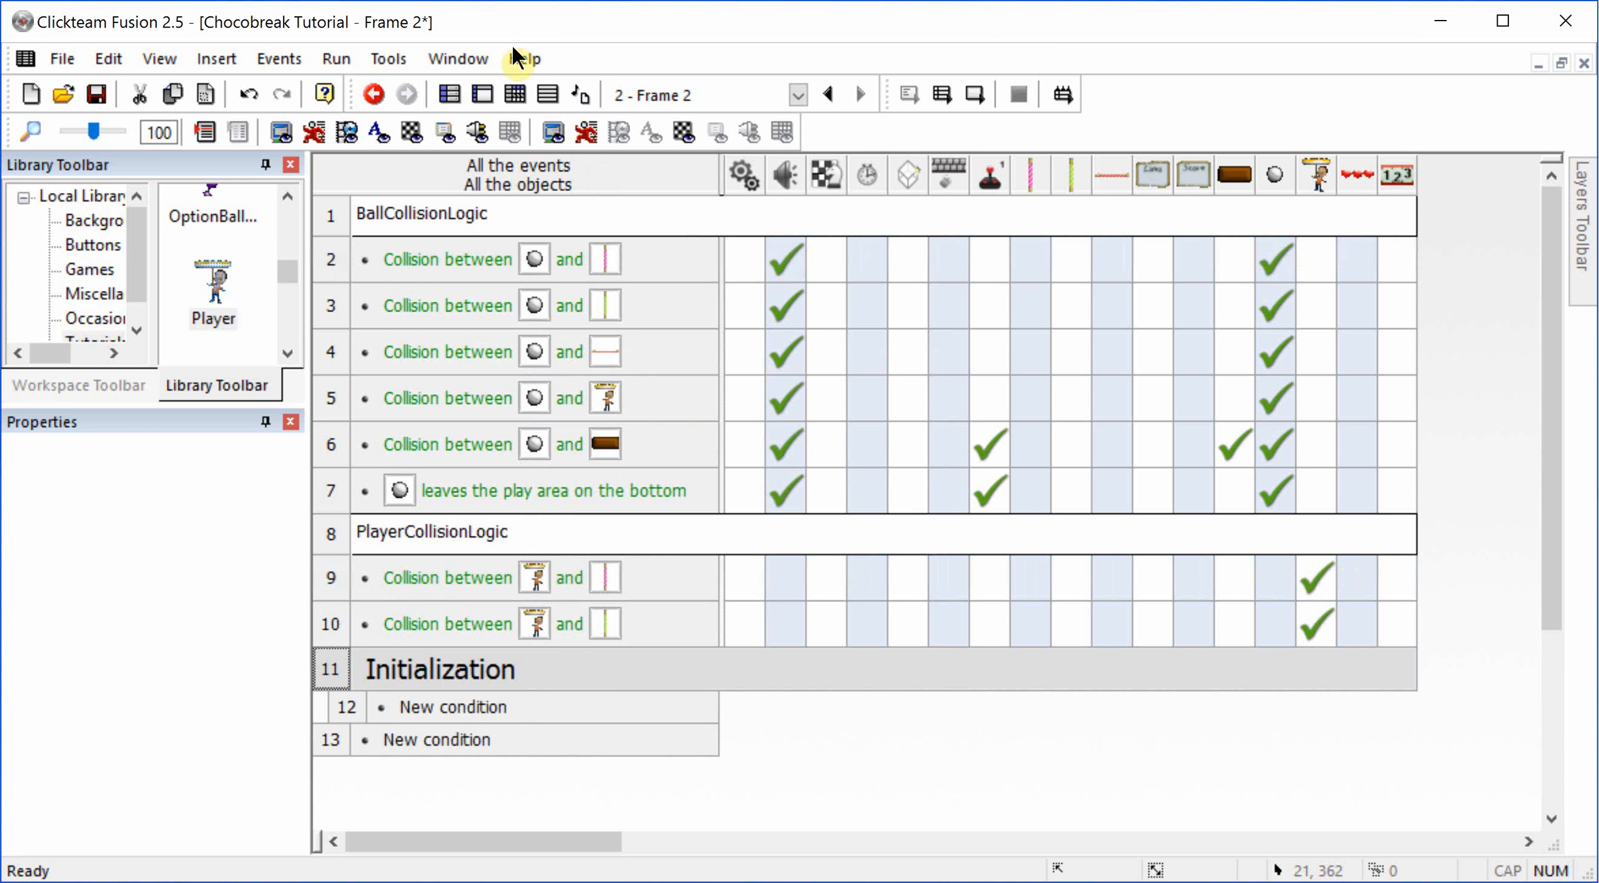
Step: Insert a Counter object into the frame below the bricks and enlarge it to about 56 by 85 pixels
left_click(481, 94)
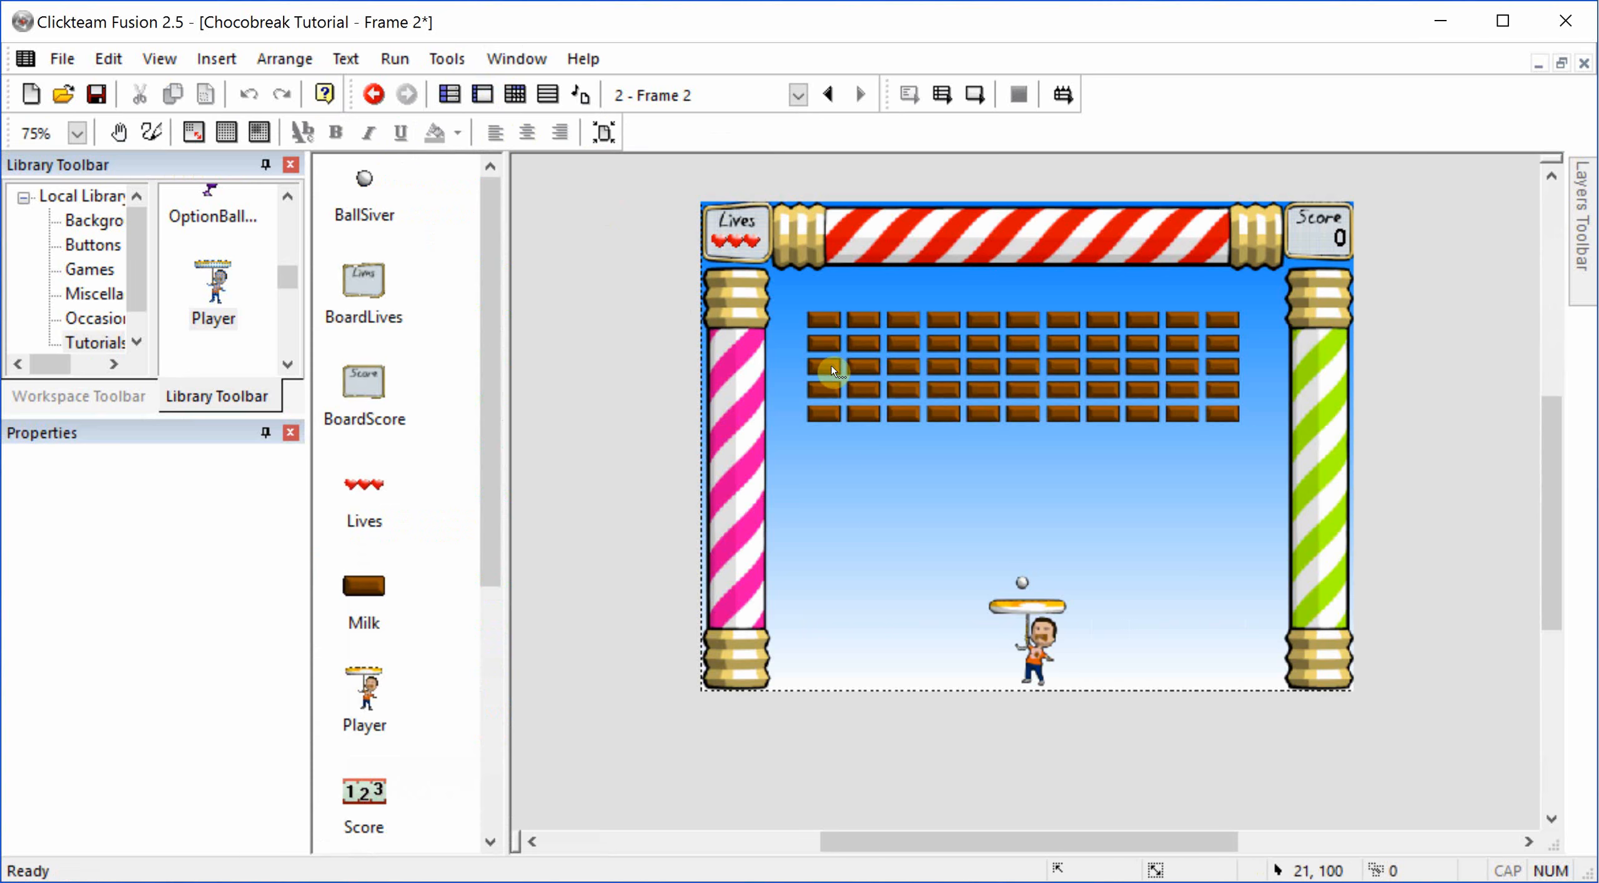
double_click(619, 360)
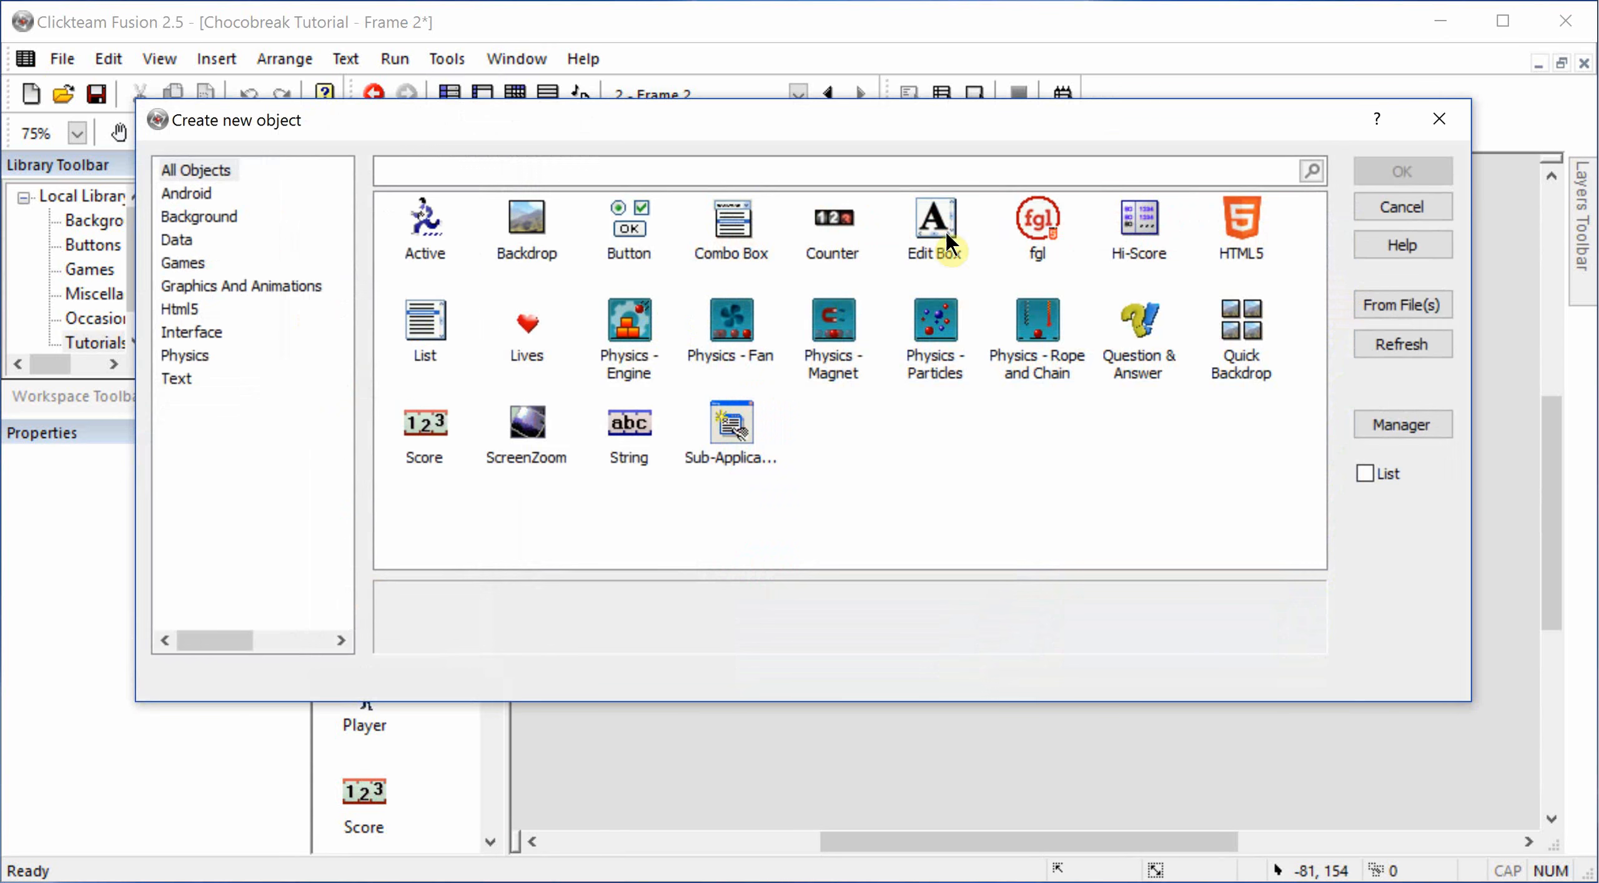
double_click(829, 228)
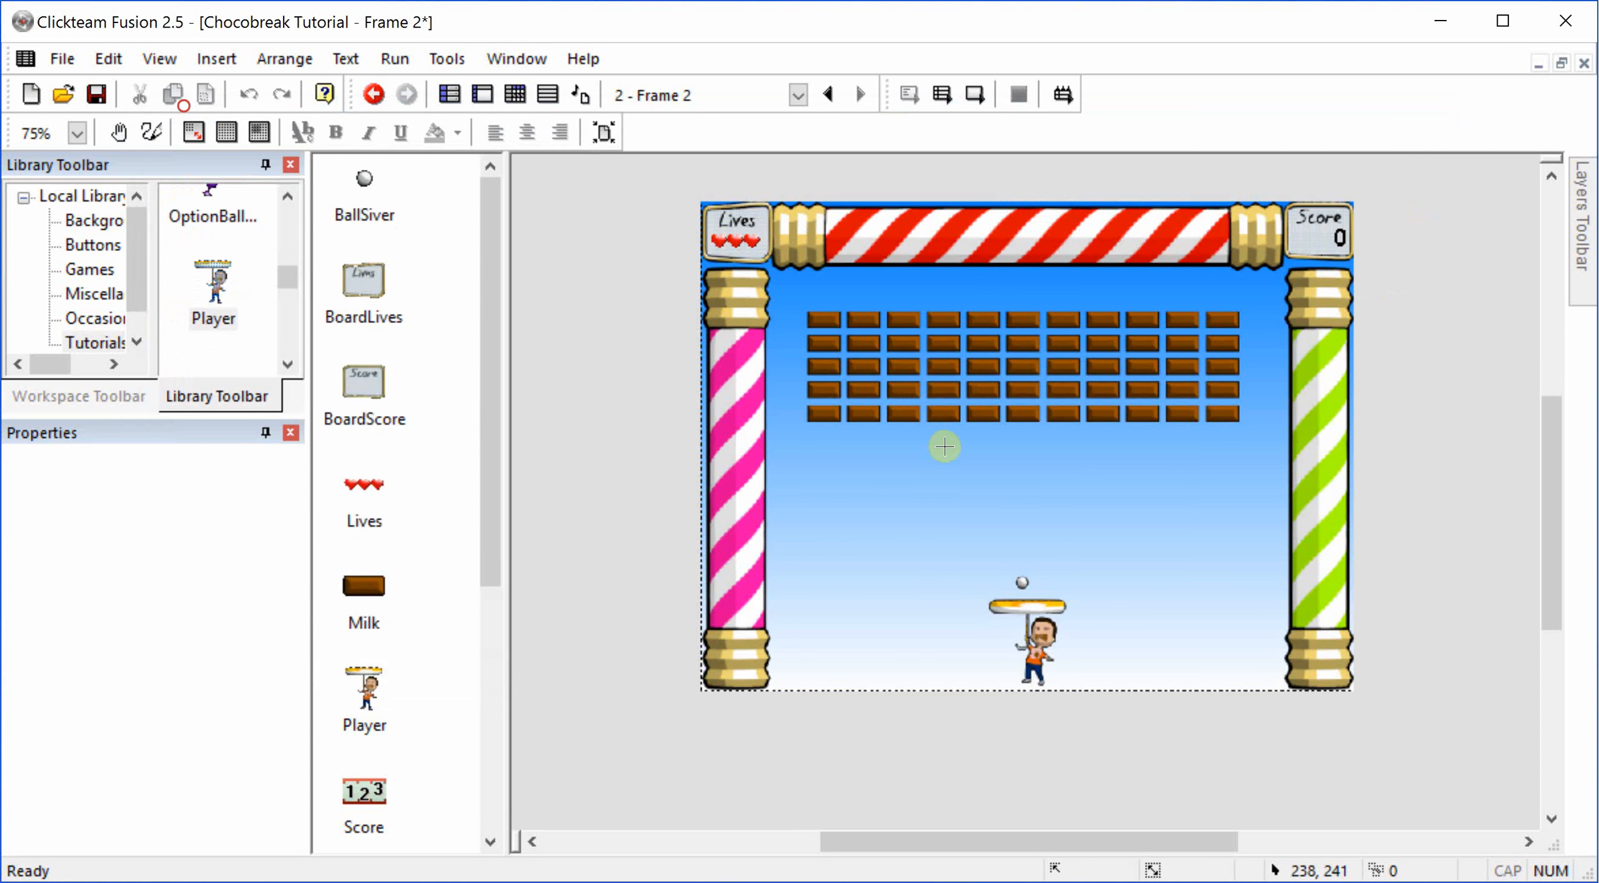
left_click(944, 446)
left_click(940, 439)
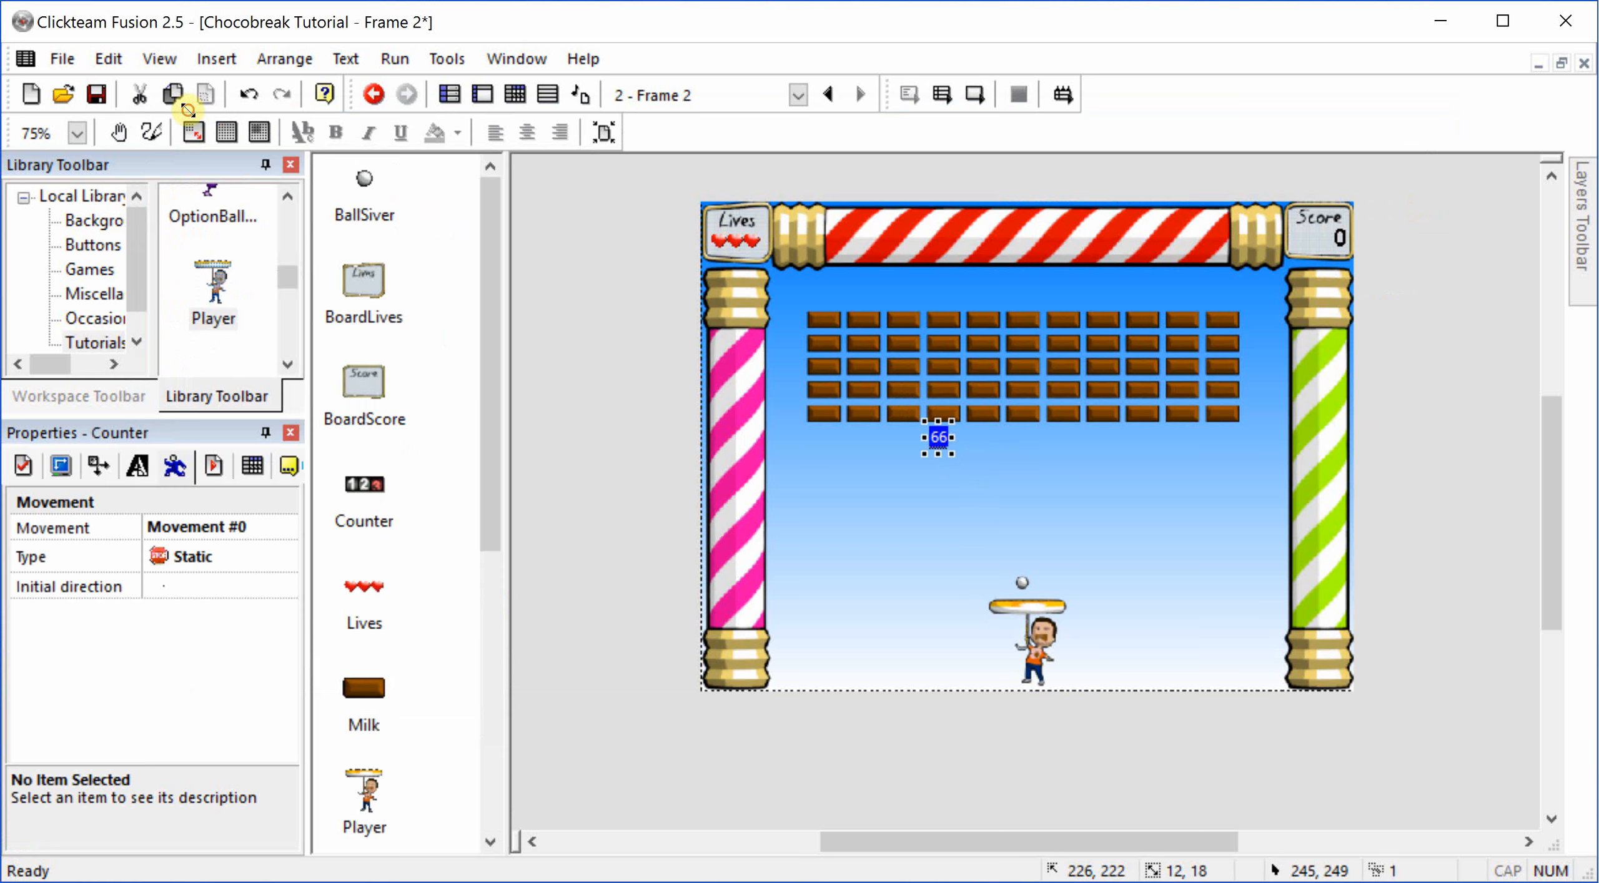
left_click_drag(952, 455, 1025, 525)
Step: Center the counter in the frame horizontally and vertically
right_click(975, 464)
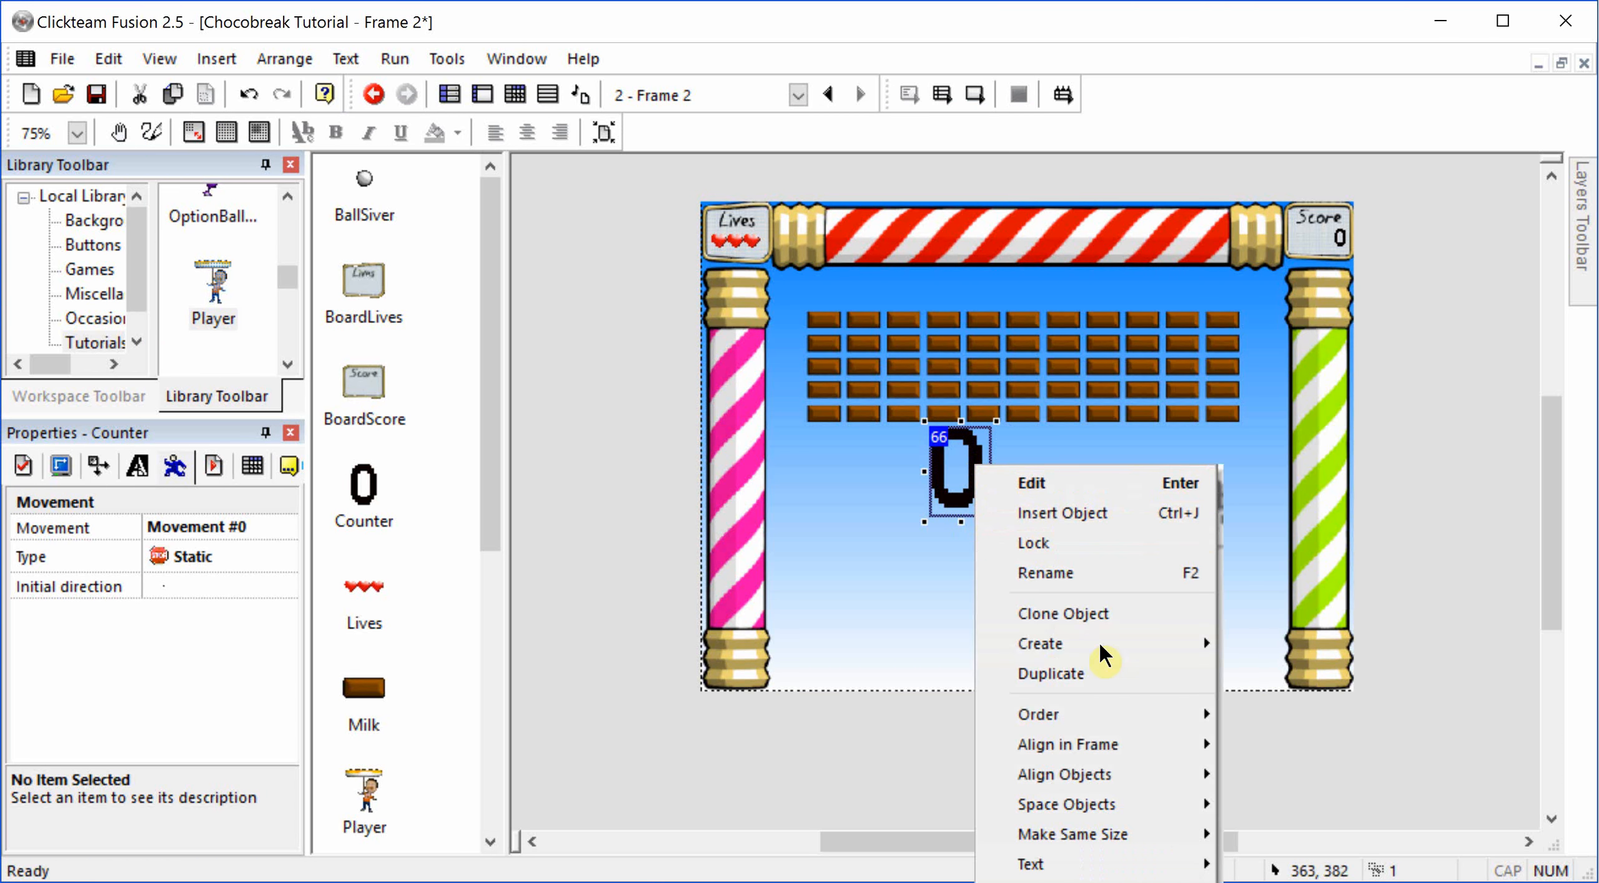
mouse_move(1162, 745)
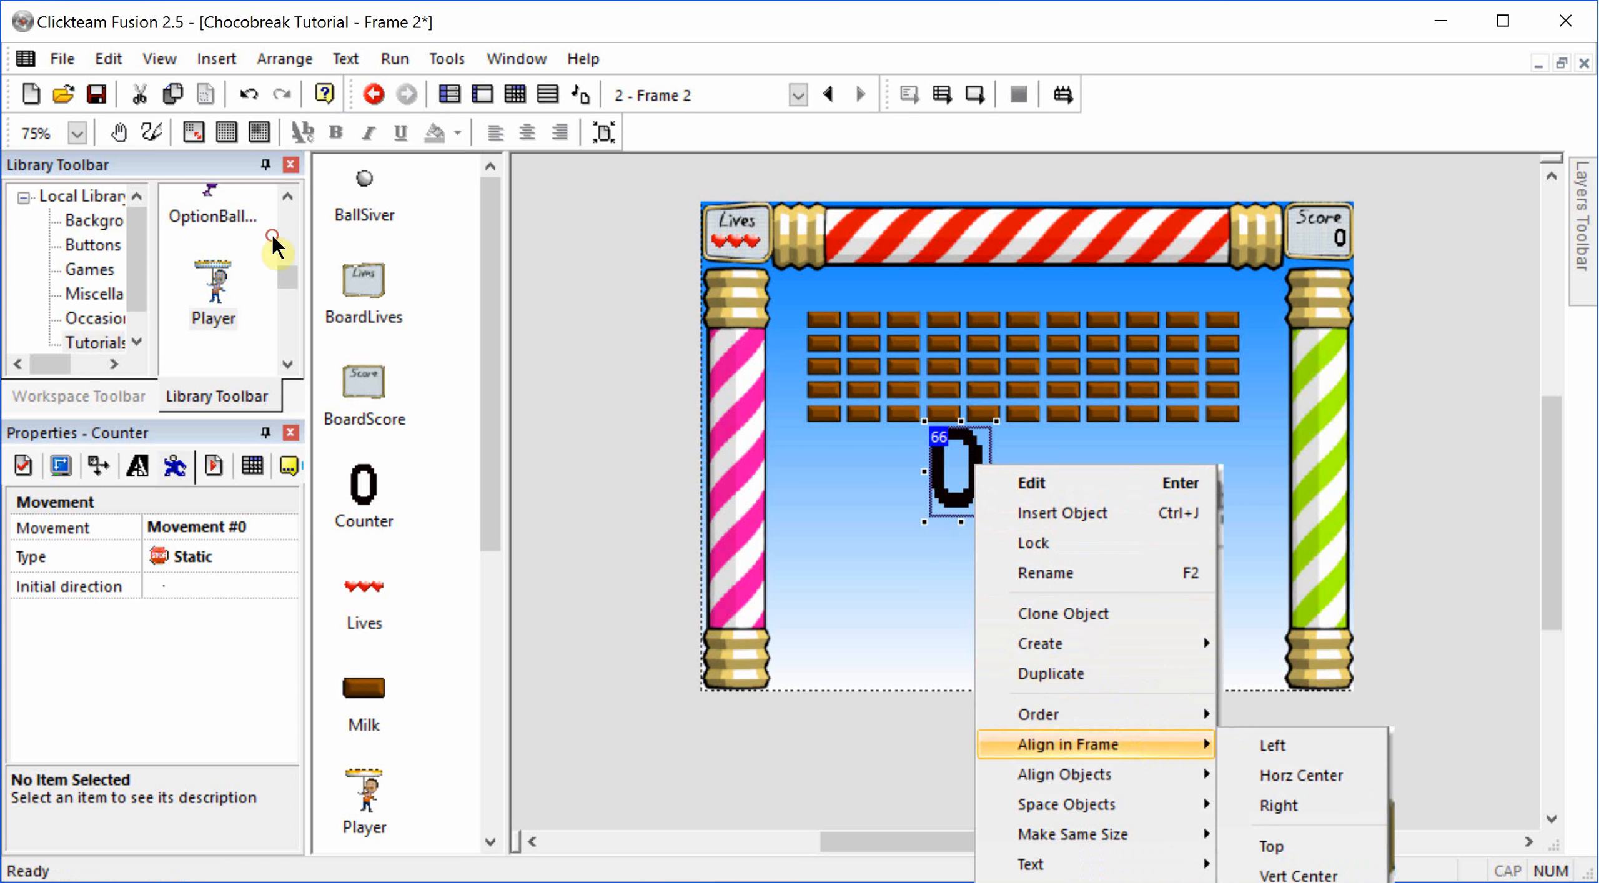
left_click(1285, 773)
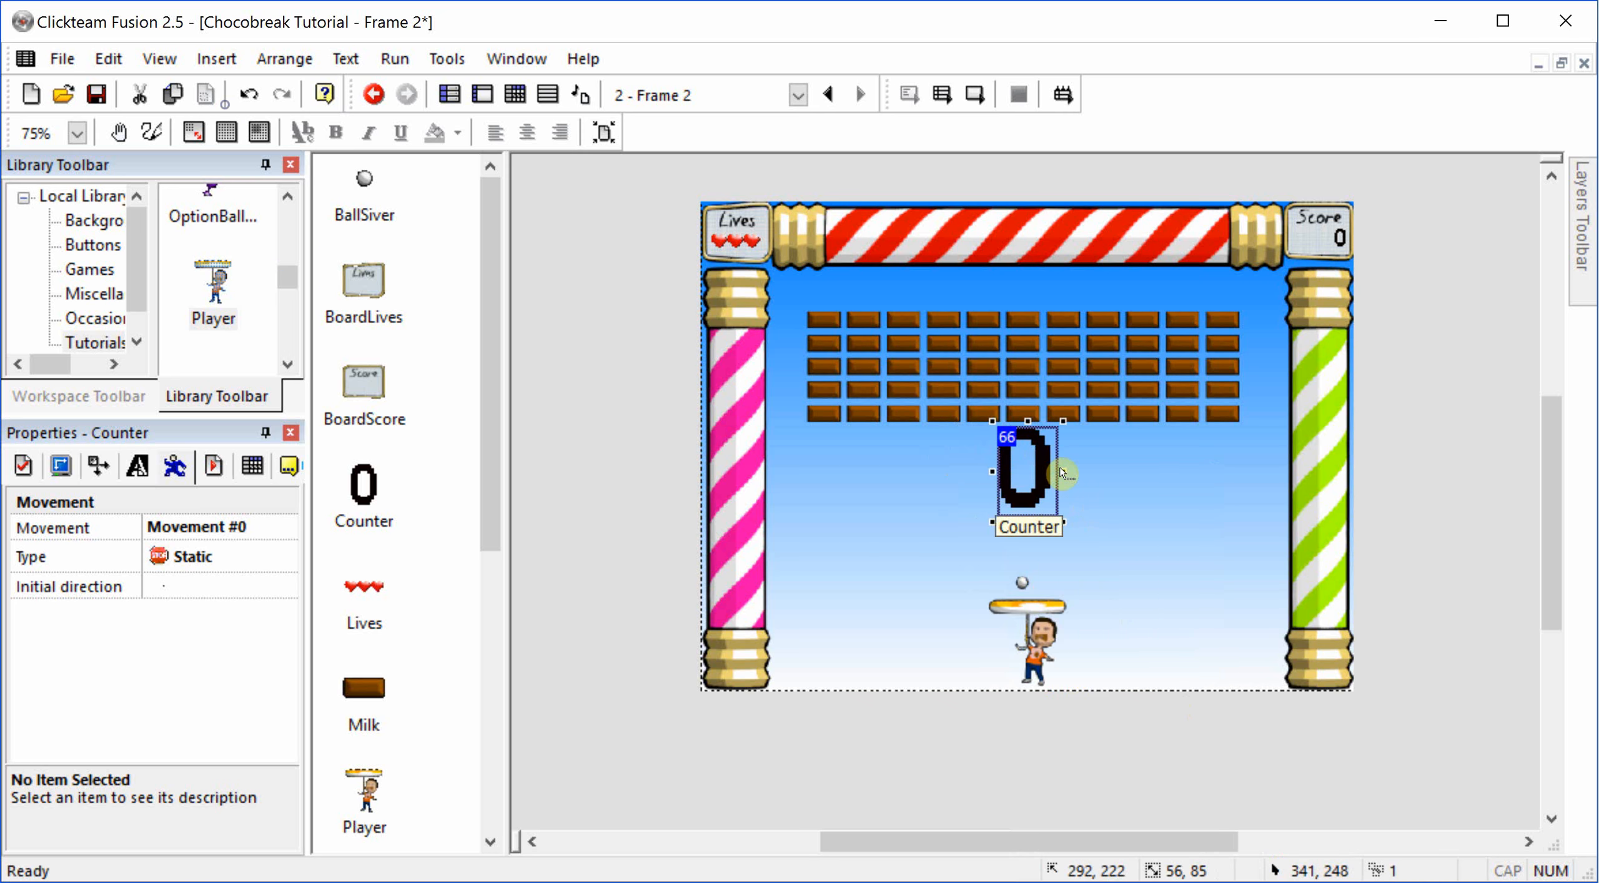
right_click(1040, 465)
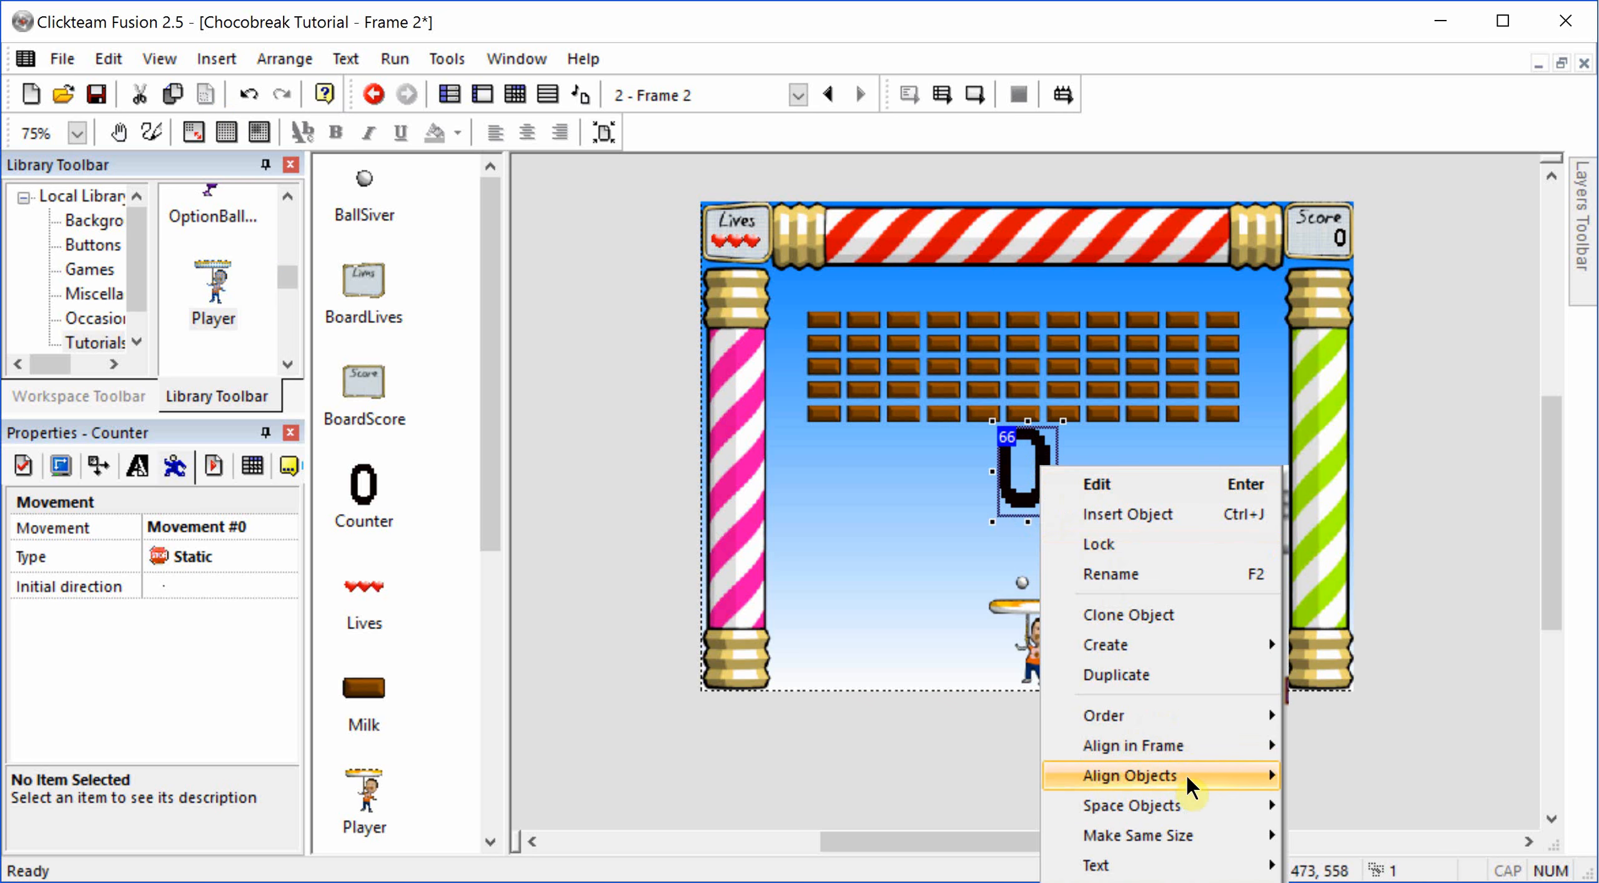
mouse_move(1182, 745)
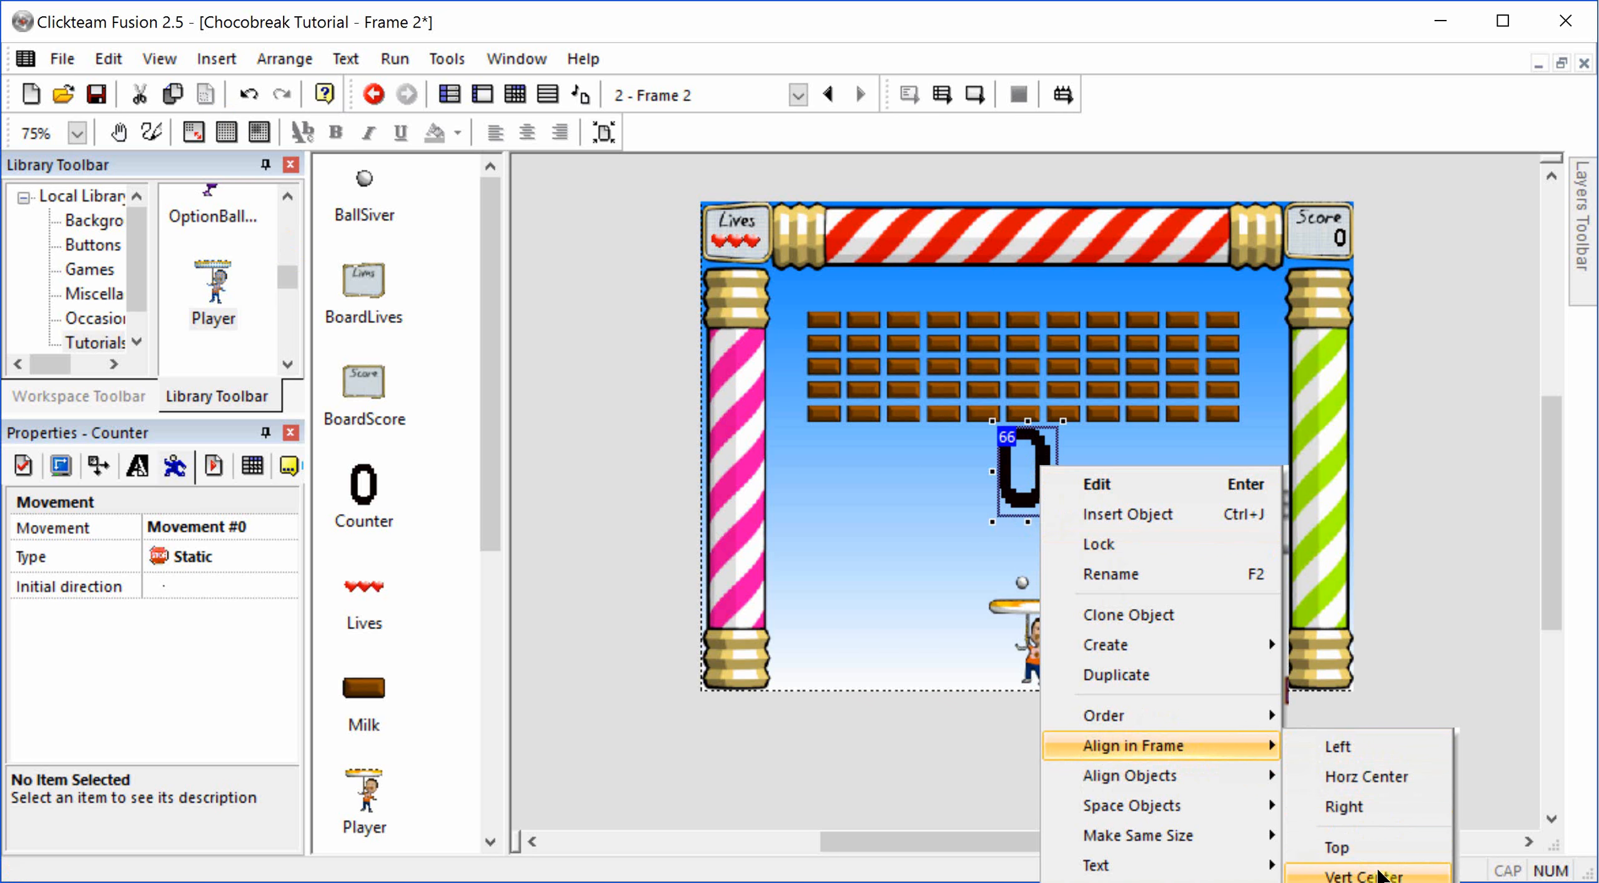
left_click(1367, 870)
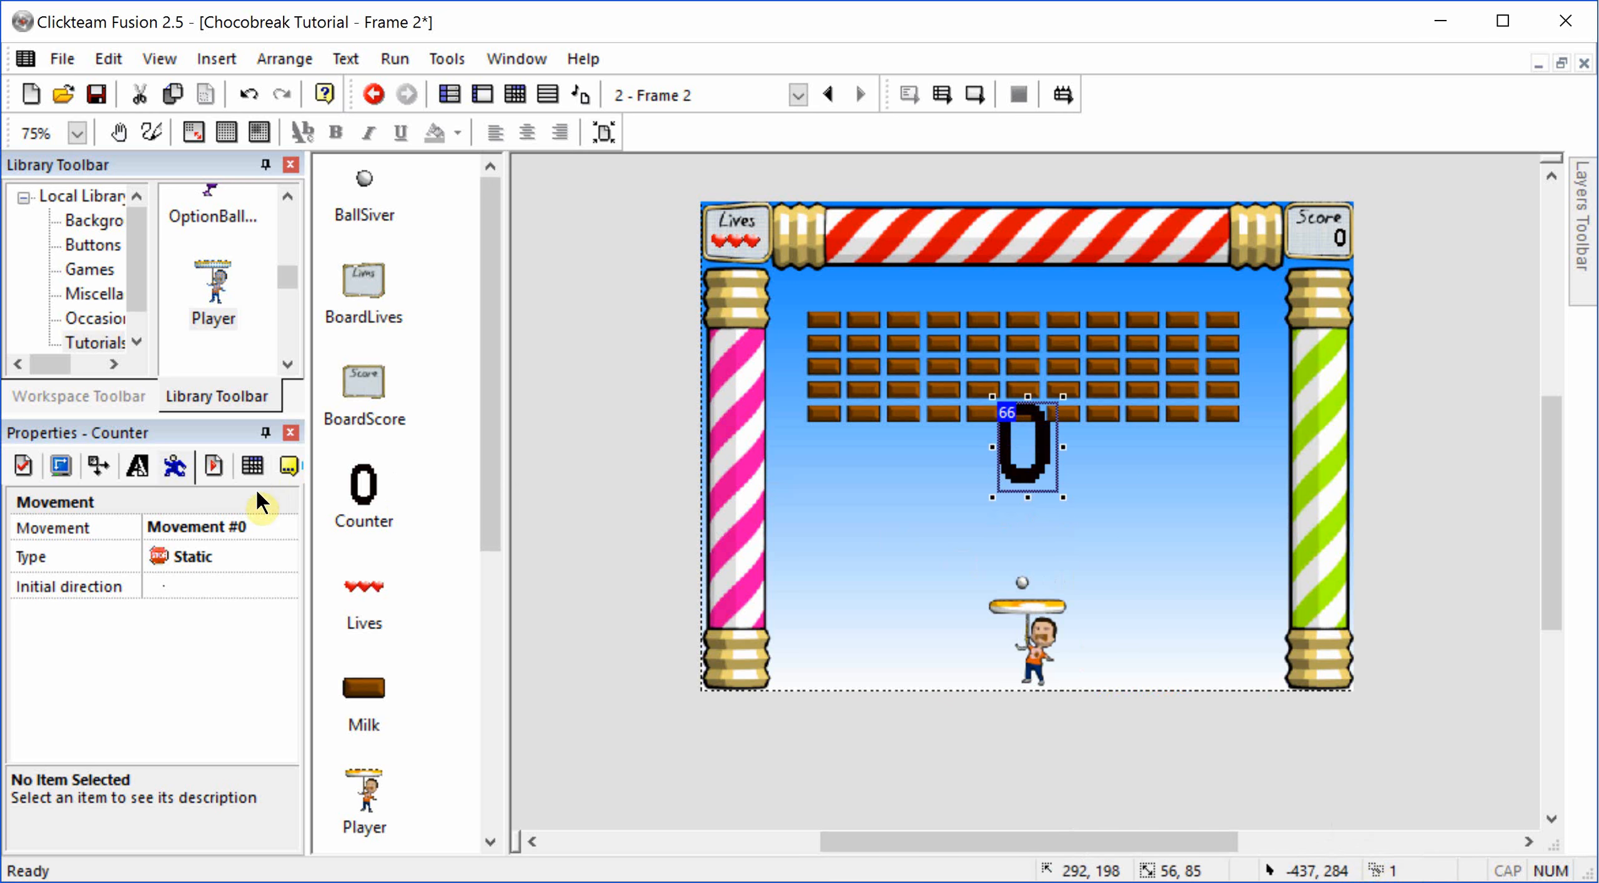
Step: Set the counter's initial value to 3, minimum value to 0 and maximum value to 3
left_click(15, 466)
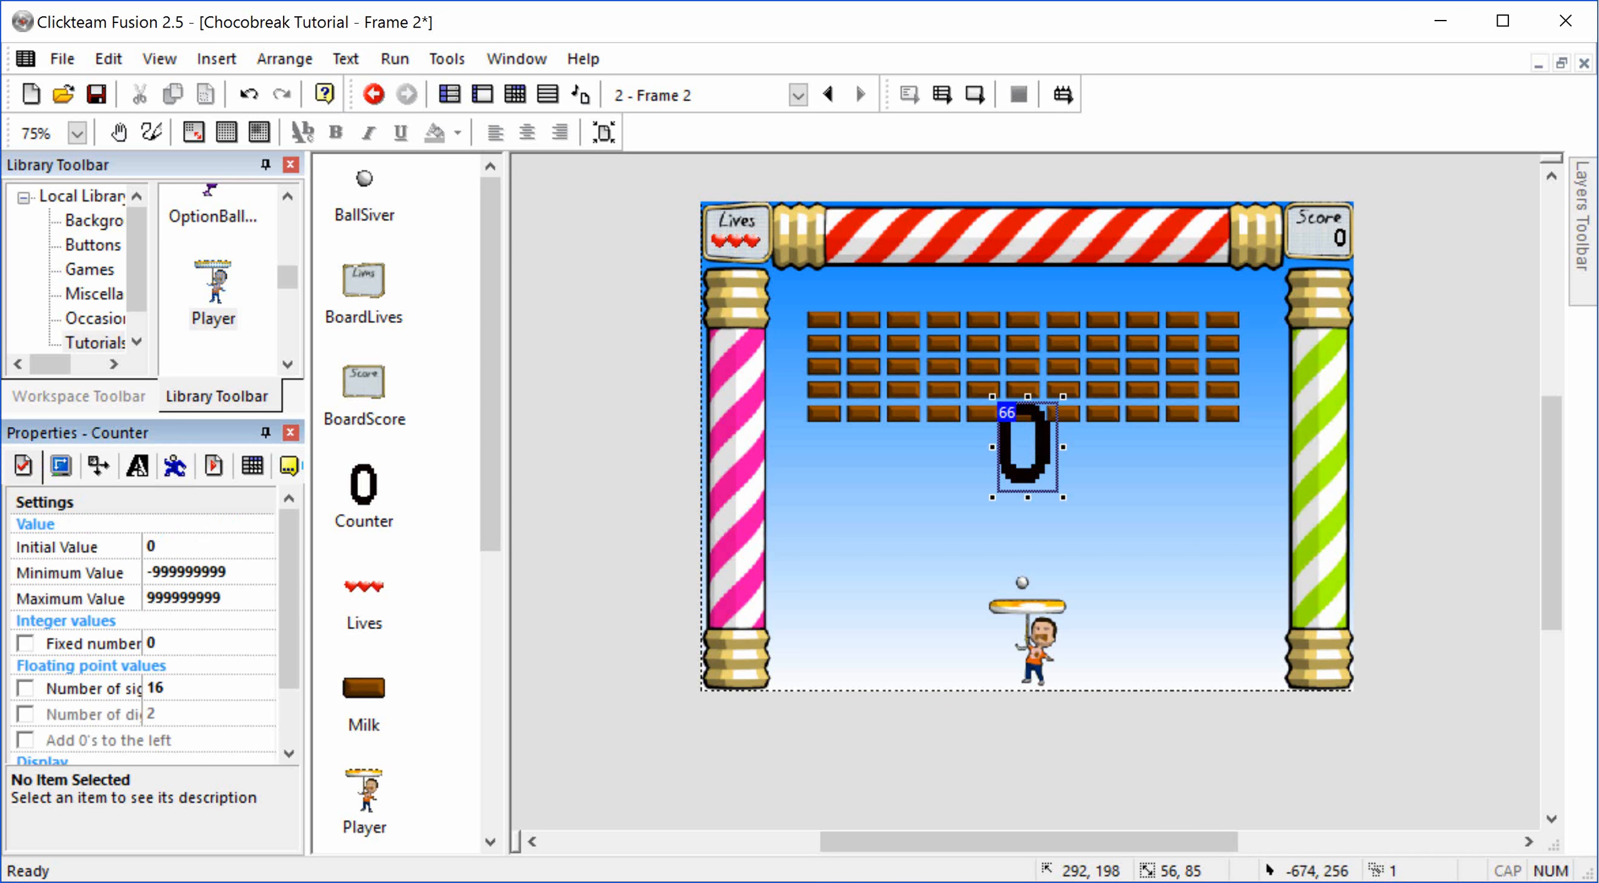
left_click(202, 547)
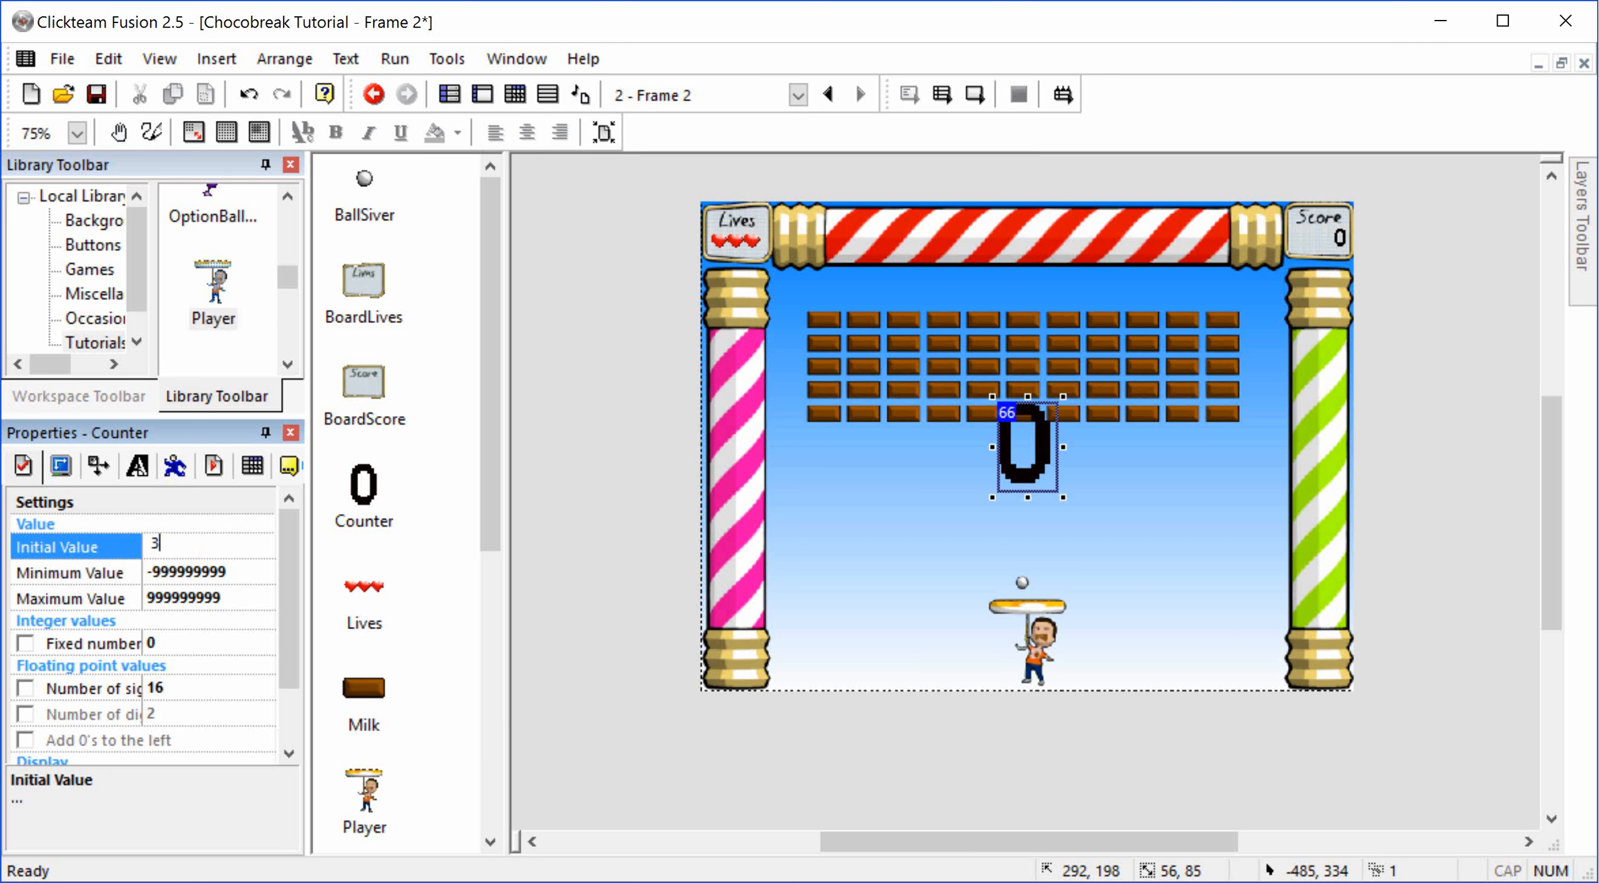
type("3")
key("Tab")
type("0")
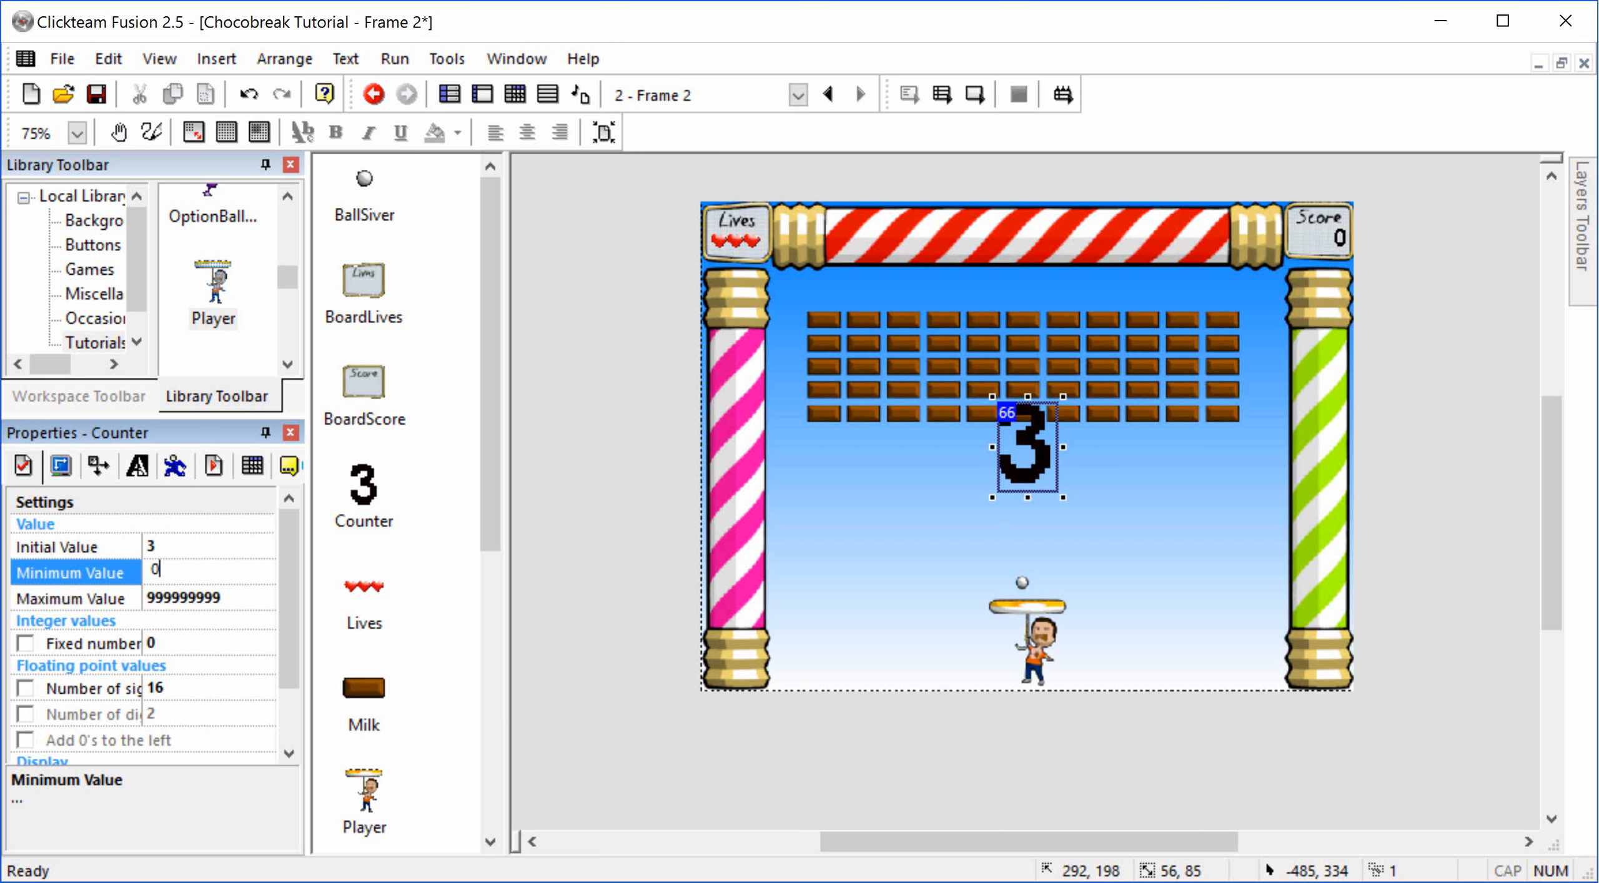
key("Tab")
key("BackSpace")
type("3")
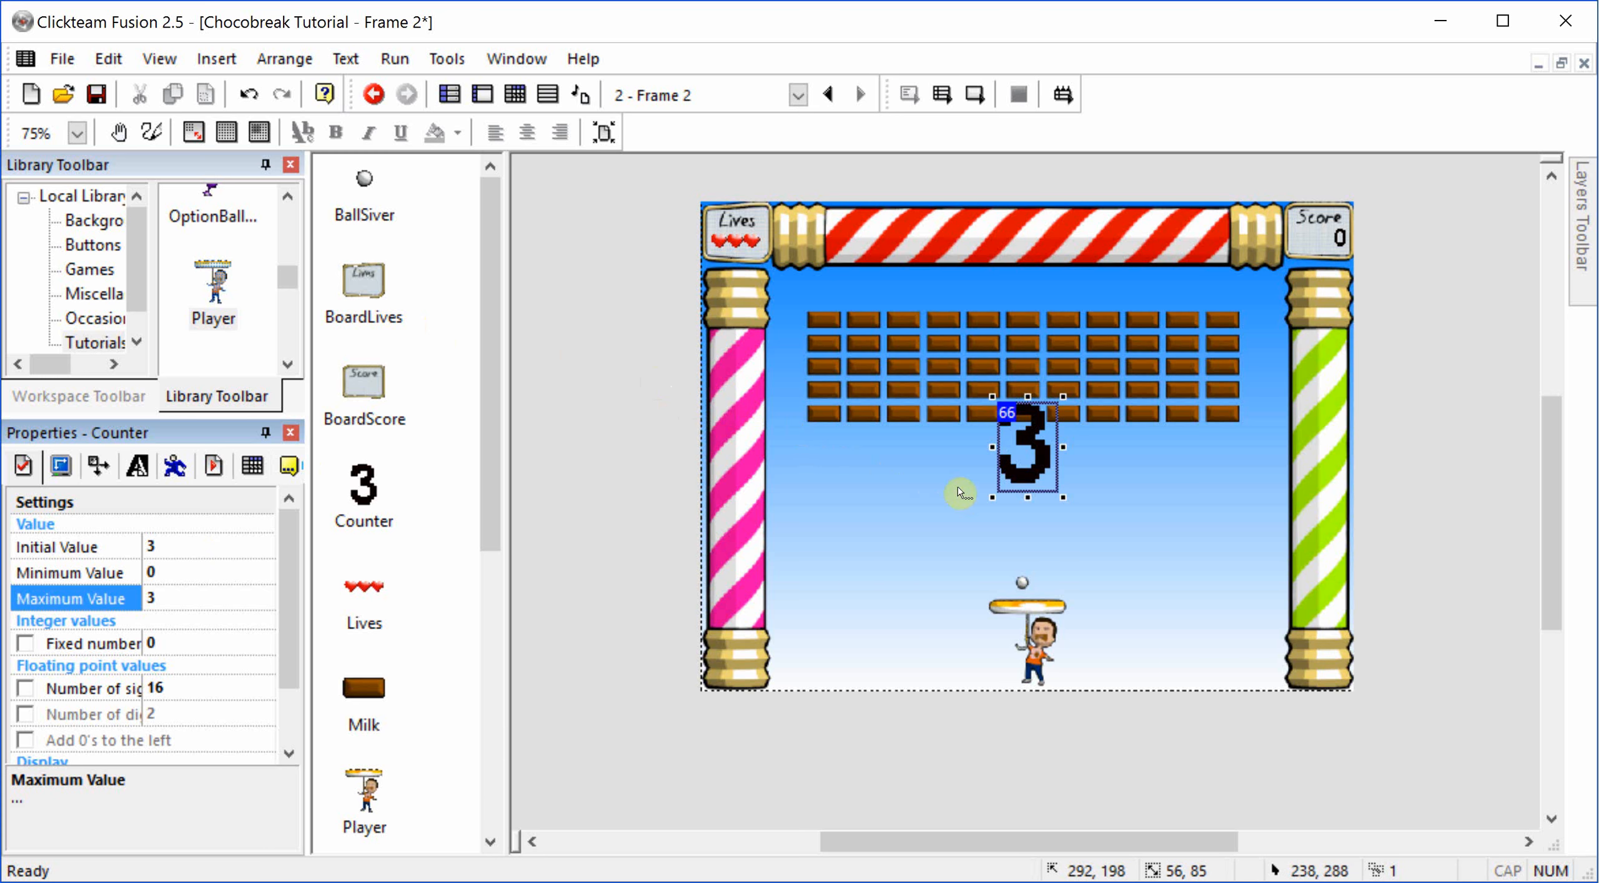
Step: Fill the counter's digit 0 image with grey A0A0A4, undoing the stray fill inside the digit
double_click(1026, 484)
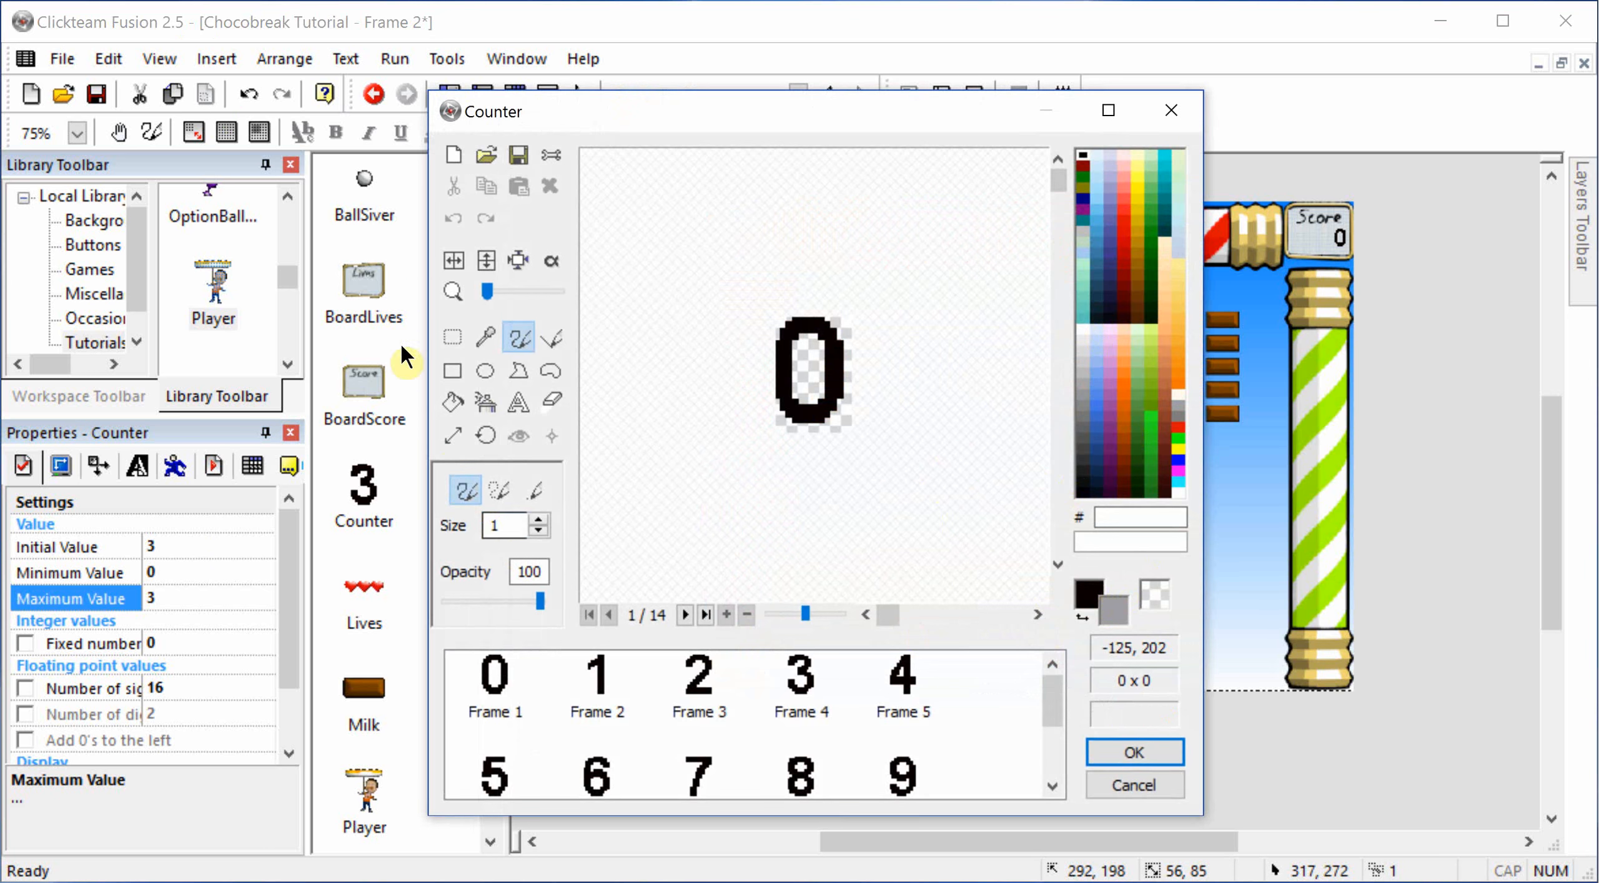
left_click(454, 403)
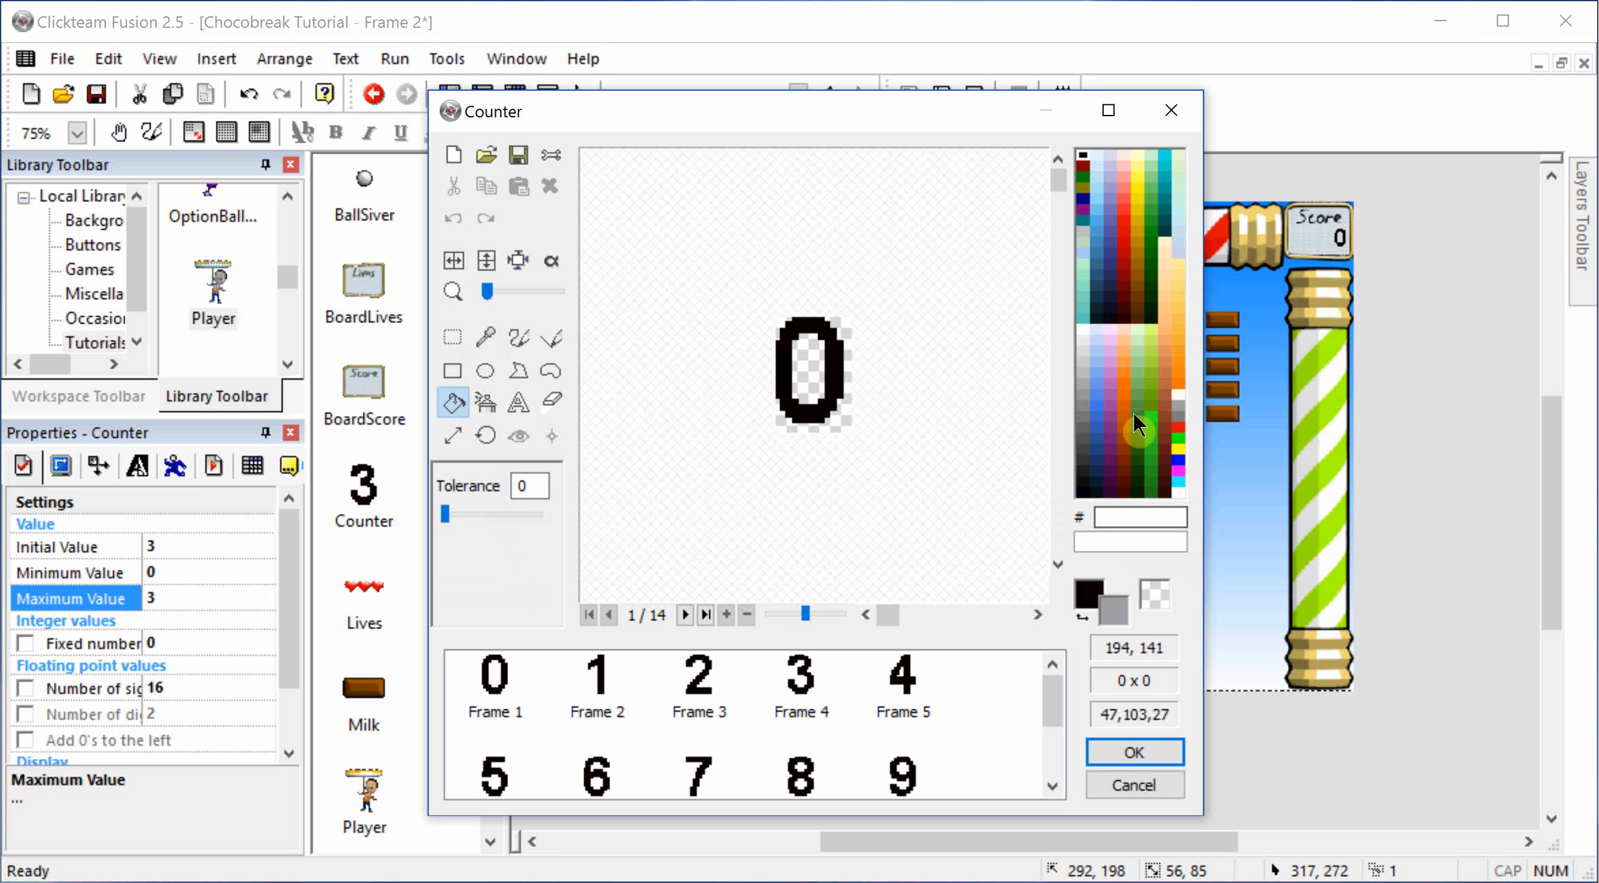
left_click(1179, 406)
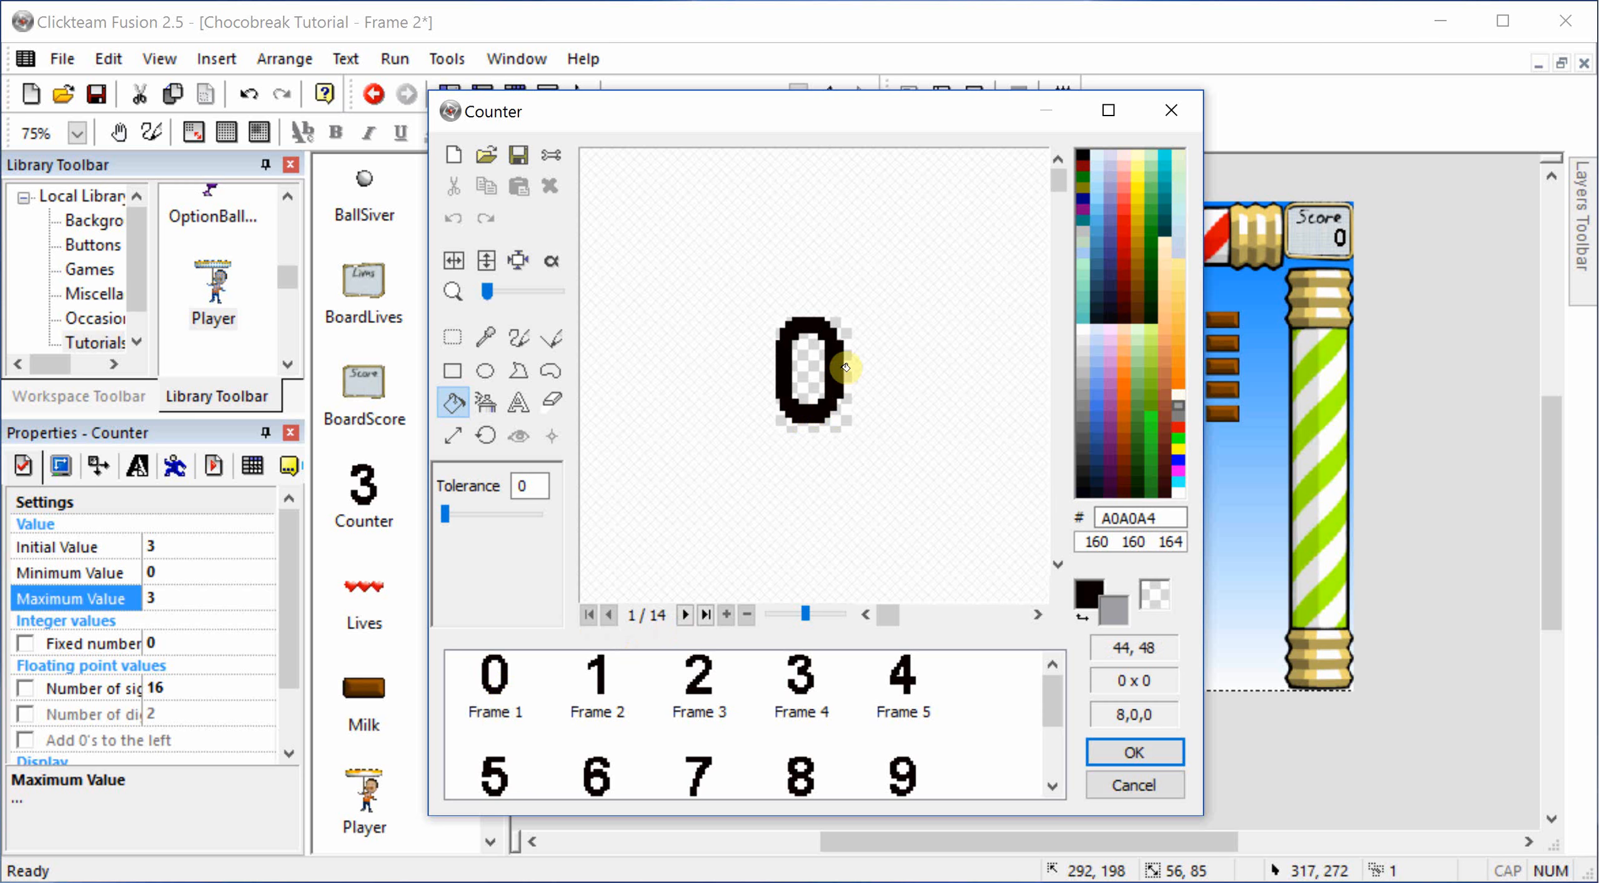
left_click(824, 371)
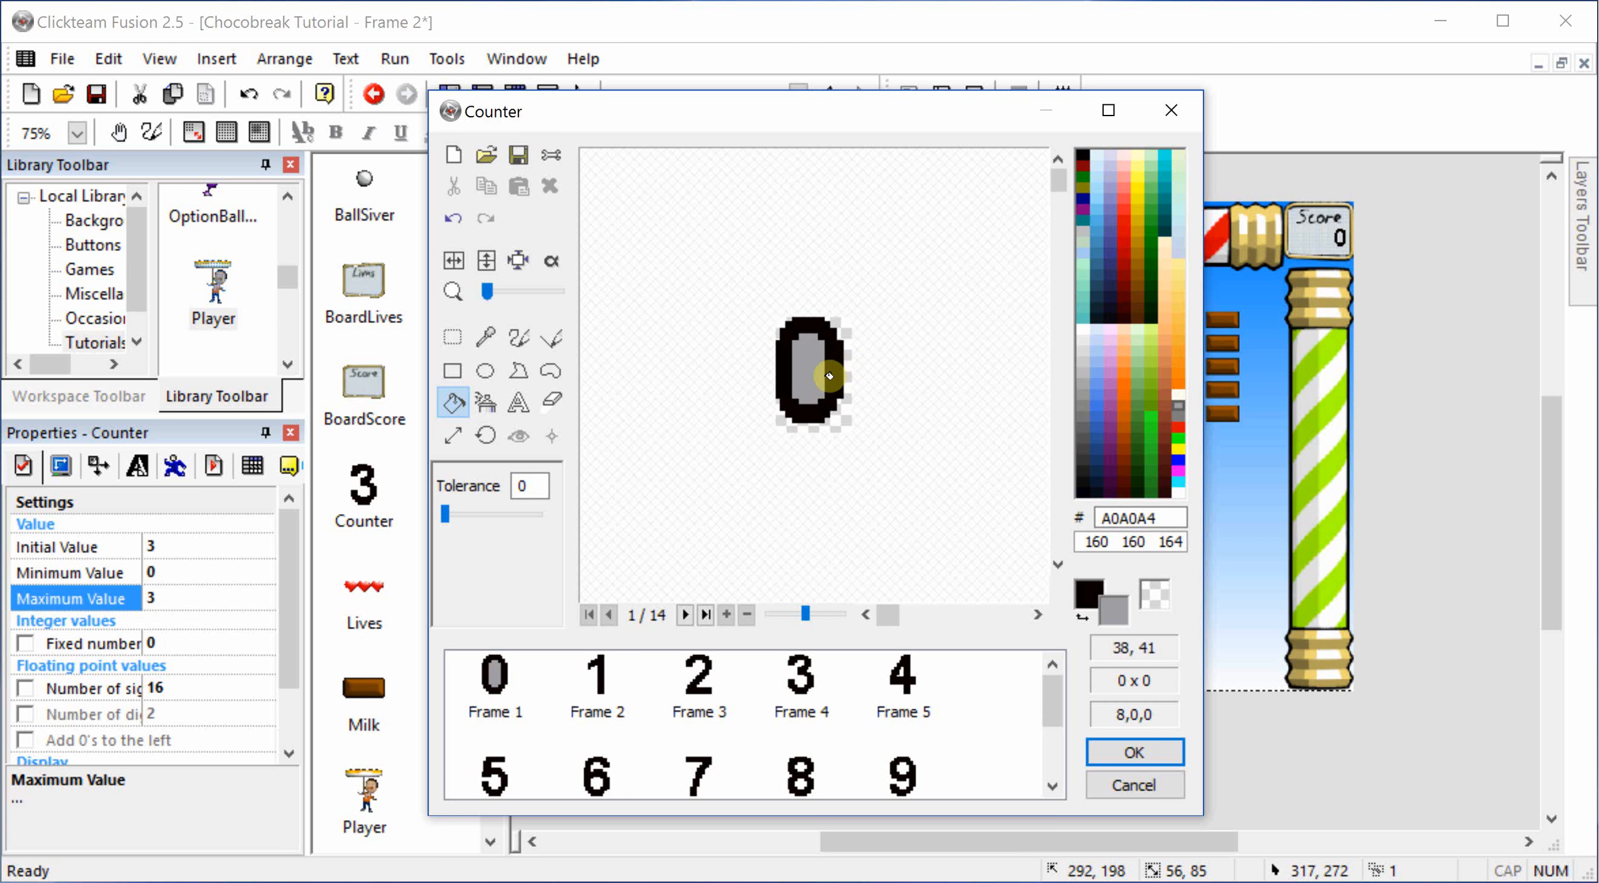
key("ctrl+z")
left_click(834, 375)
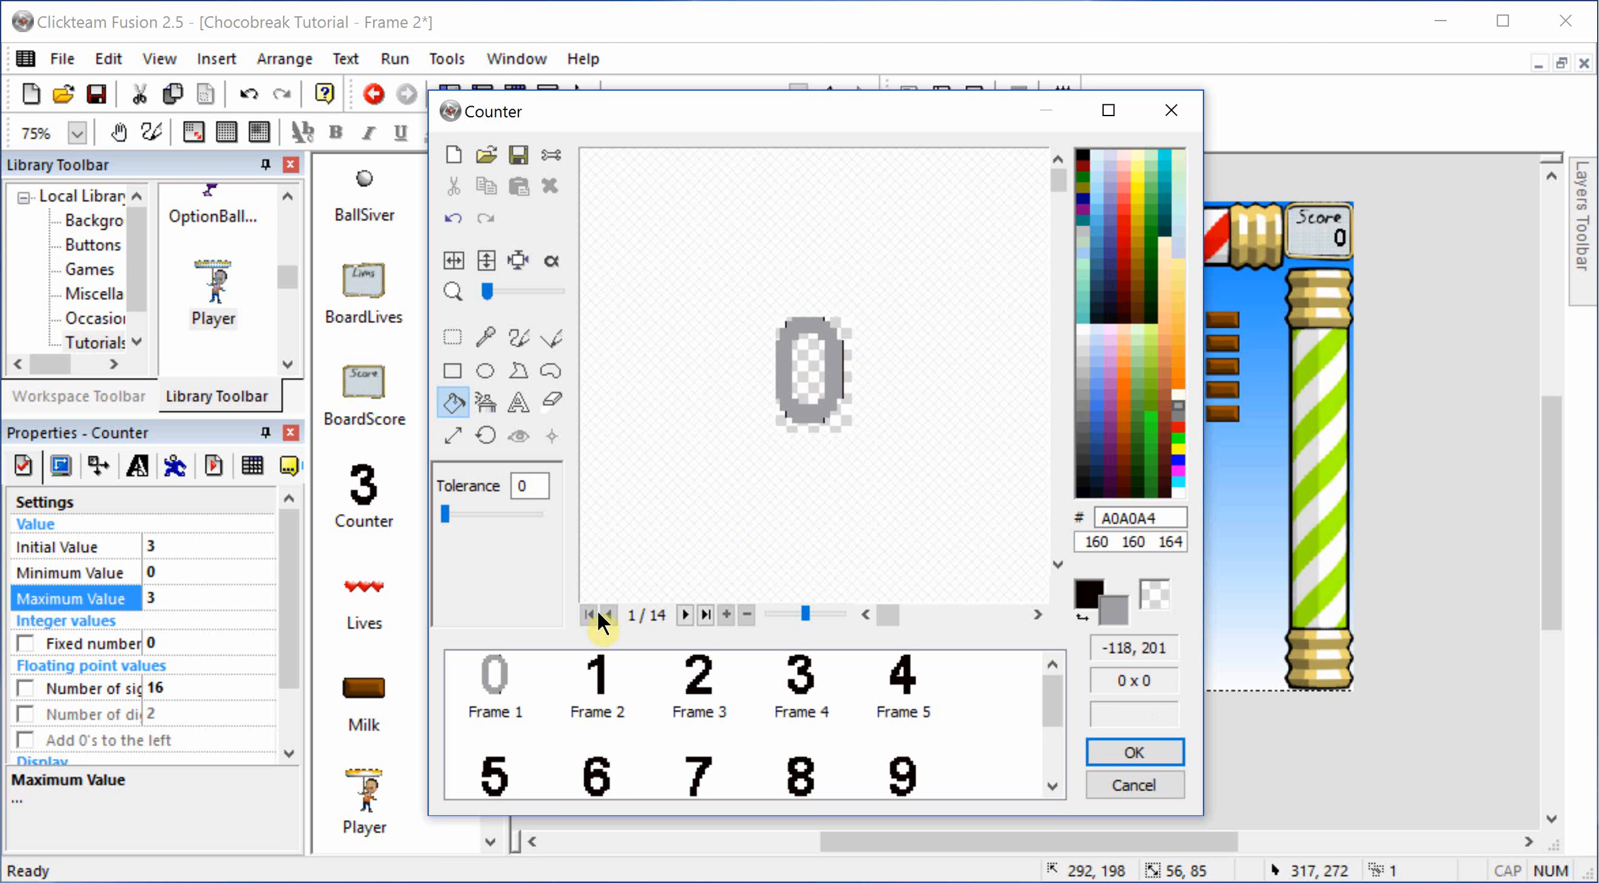
Step: Fill the counter's digit 1, 2 and 3 images with the same grey and accept the image changes
left_click(605, 662)
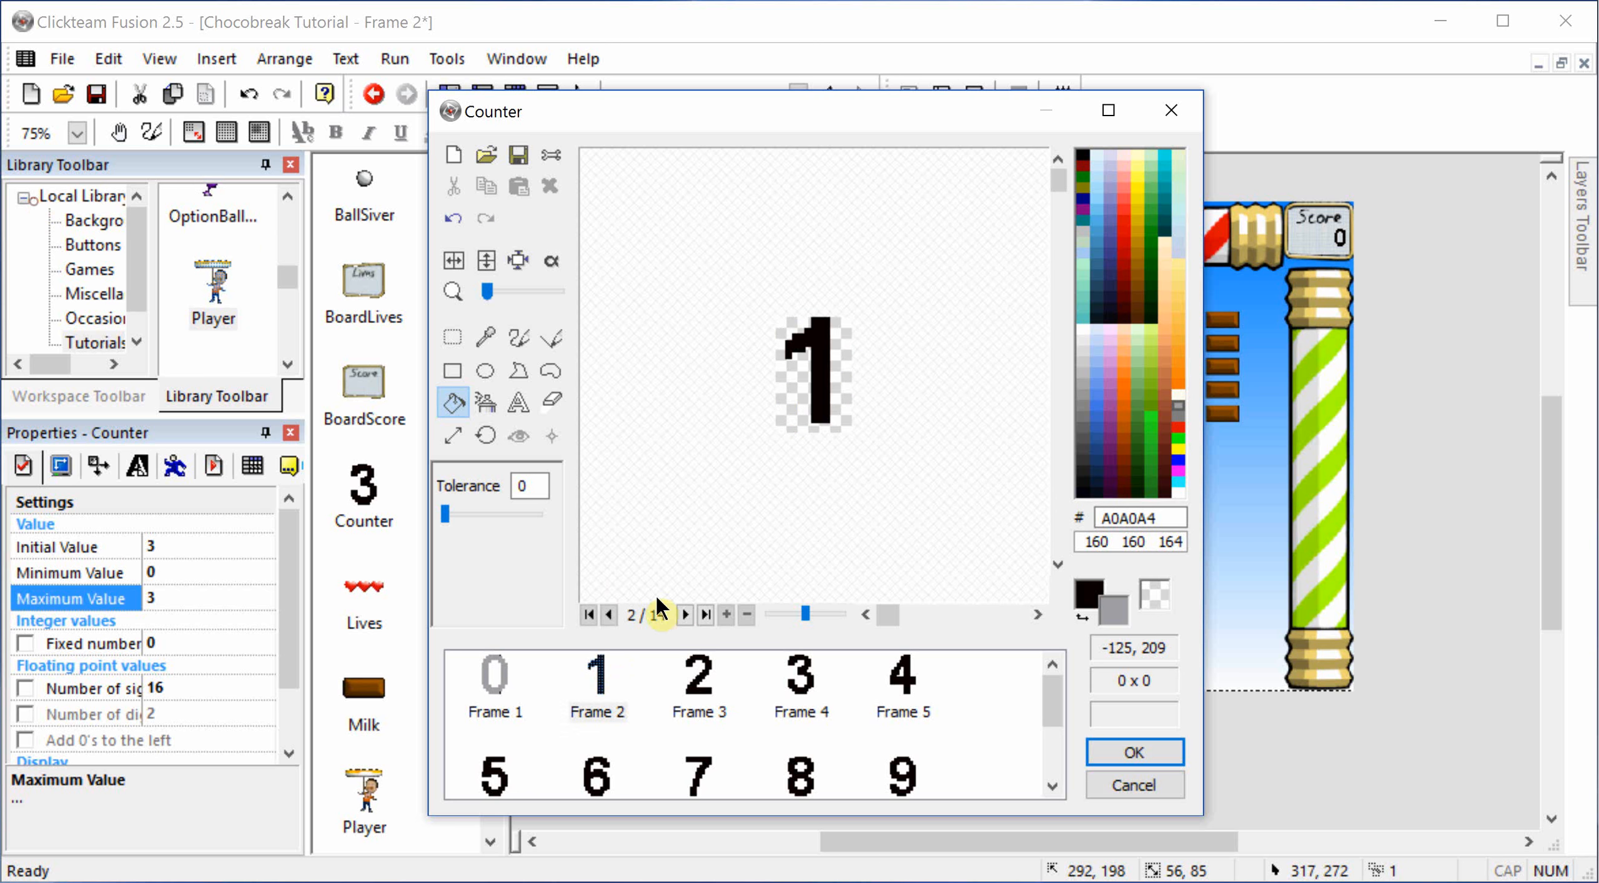
left_click(828, 400)
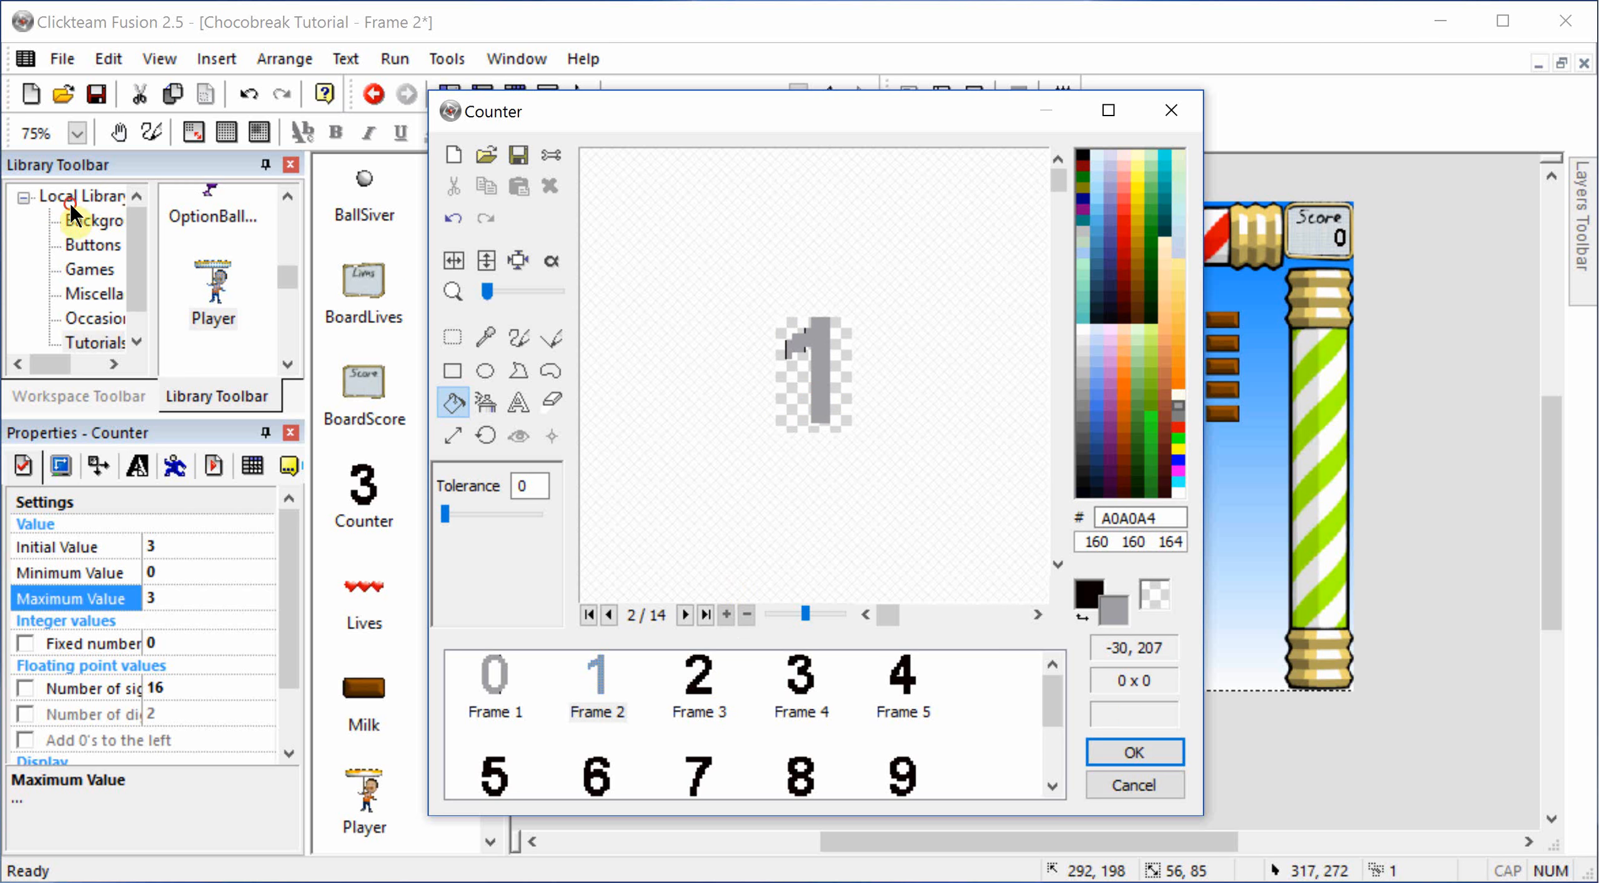
left_click(699, 678)
left_click(783, 412)
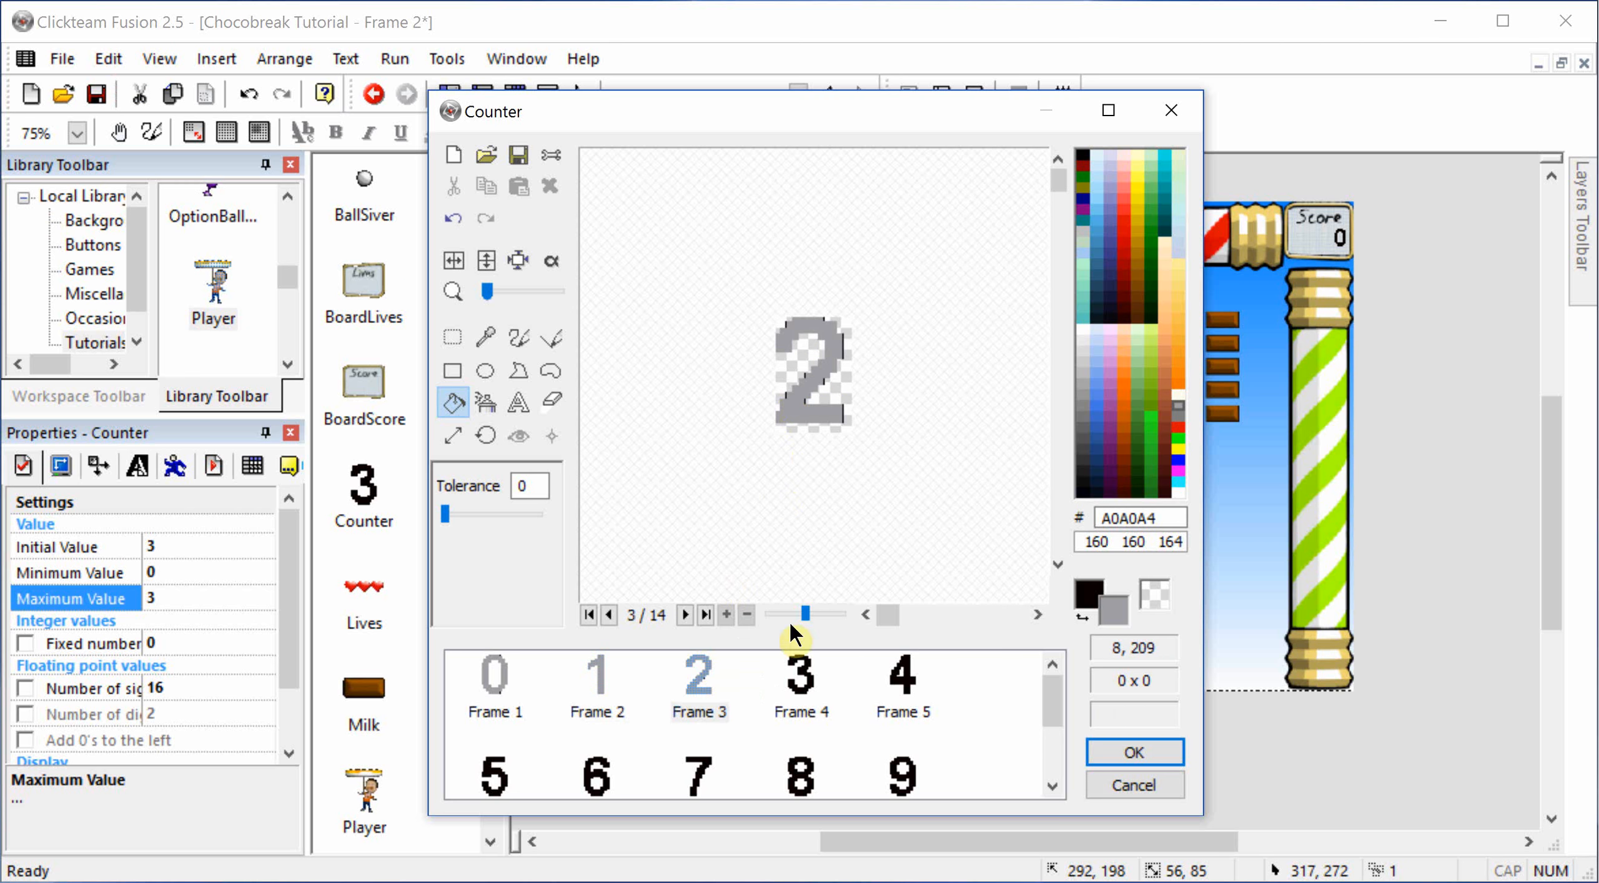
left_click(801, 678)
left_click(778, 410)
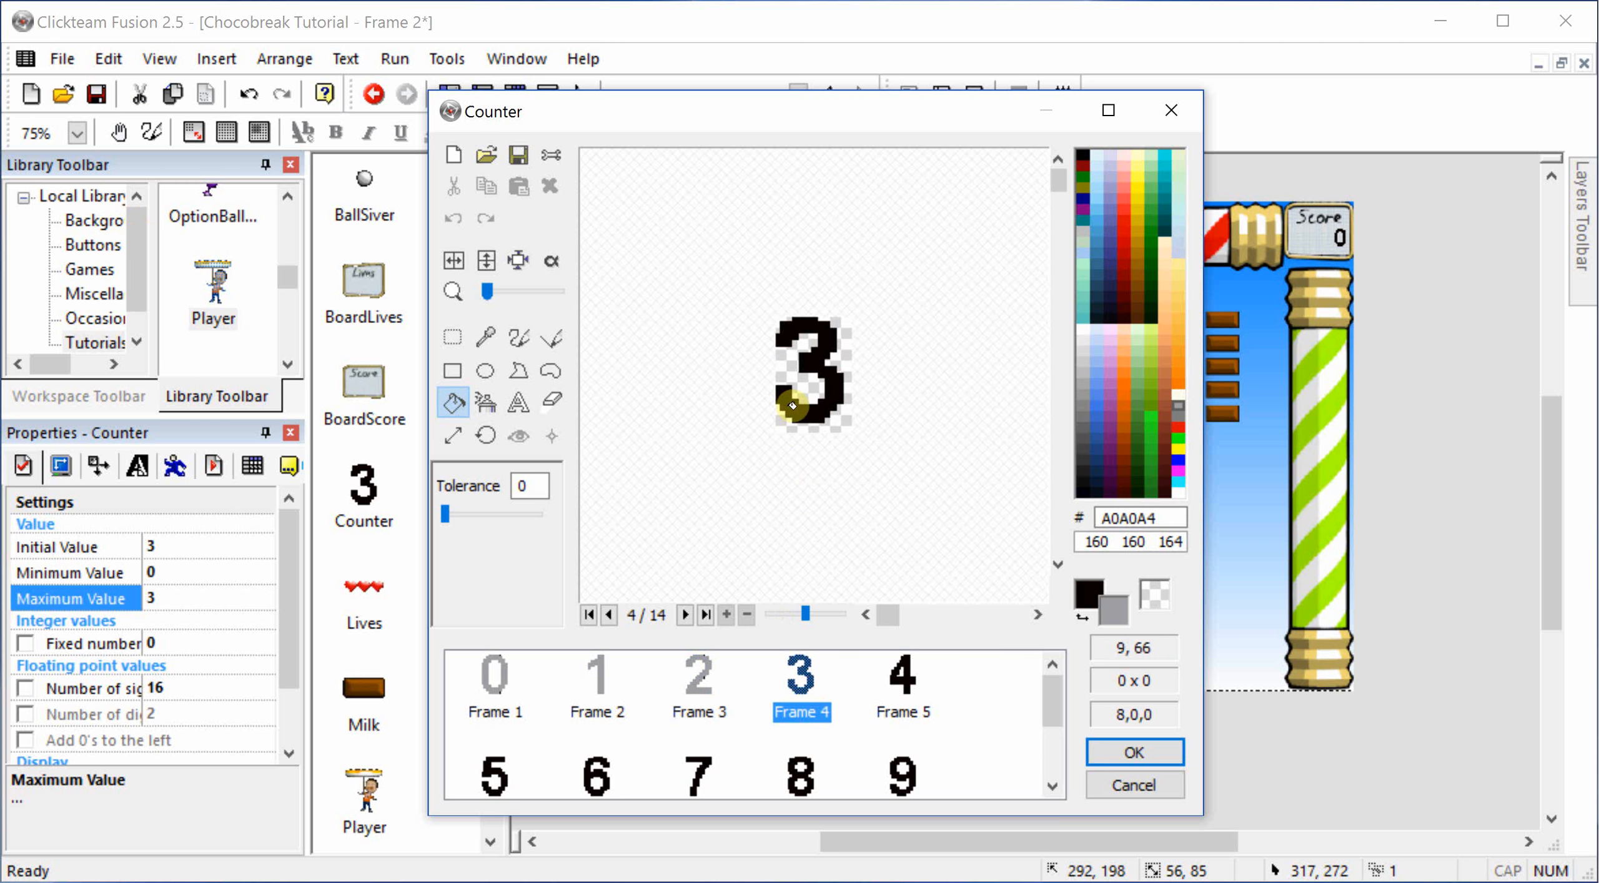
left_click(803, 412)
left_click(1134, 753)
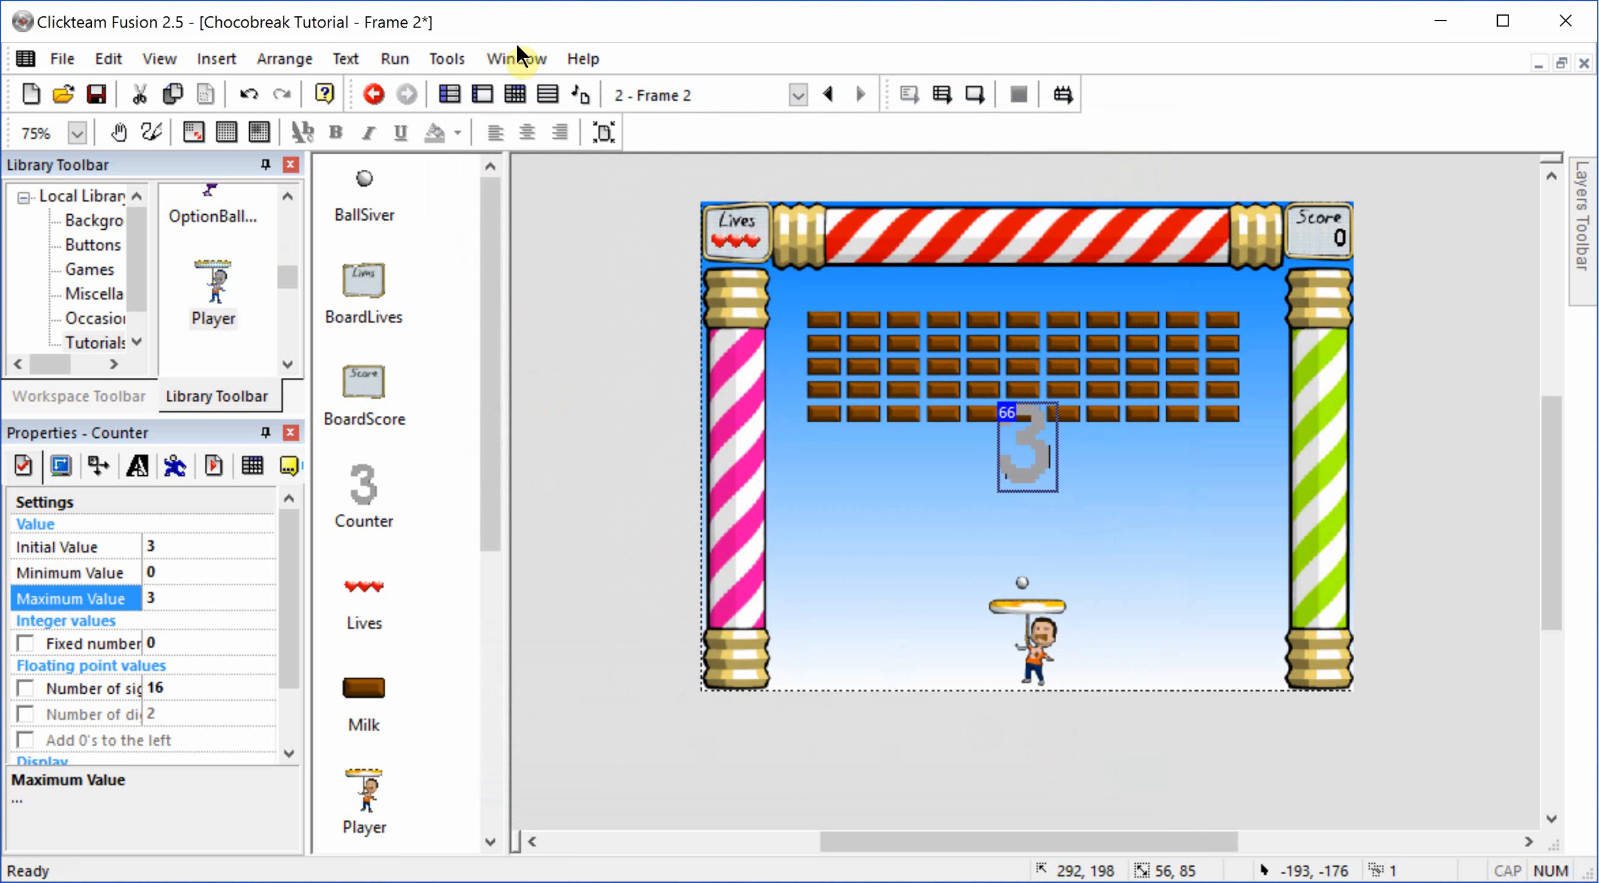
Step: Add an "Every" timer condition of 1 second to the Initialization group in the event editor
left_click(514, 94)
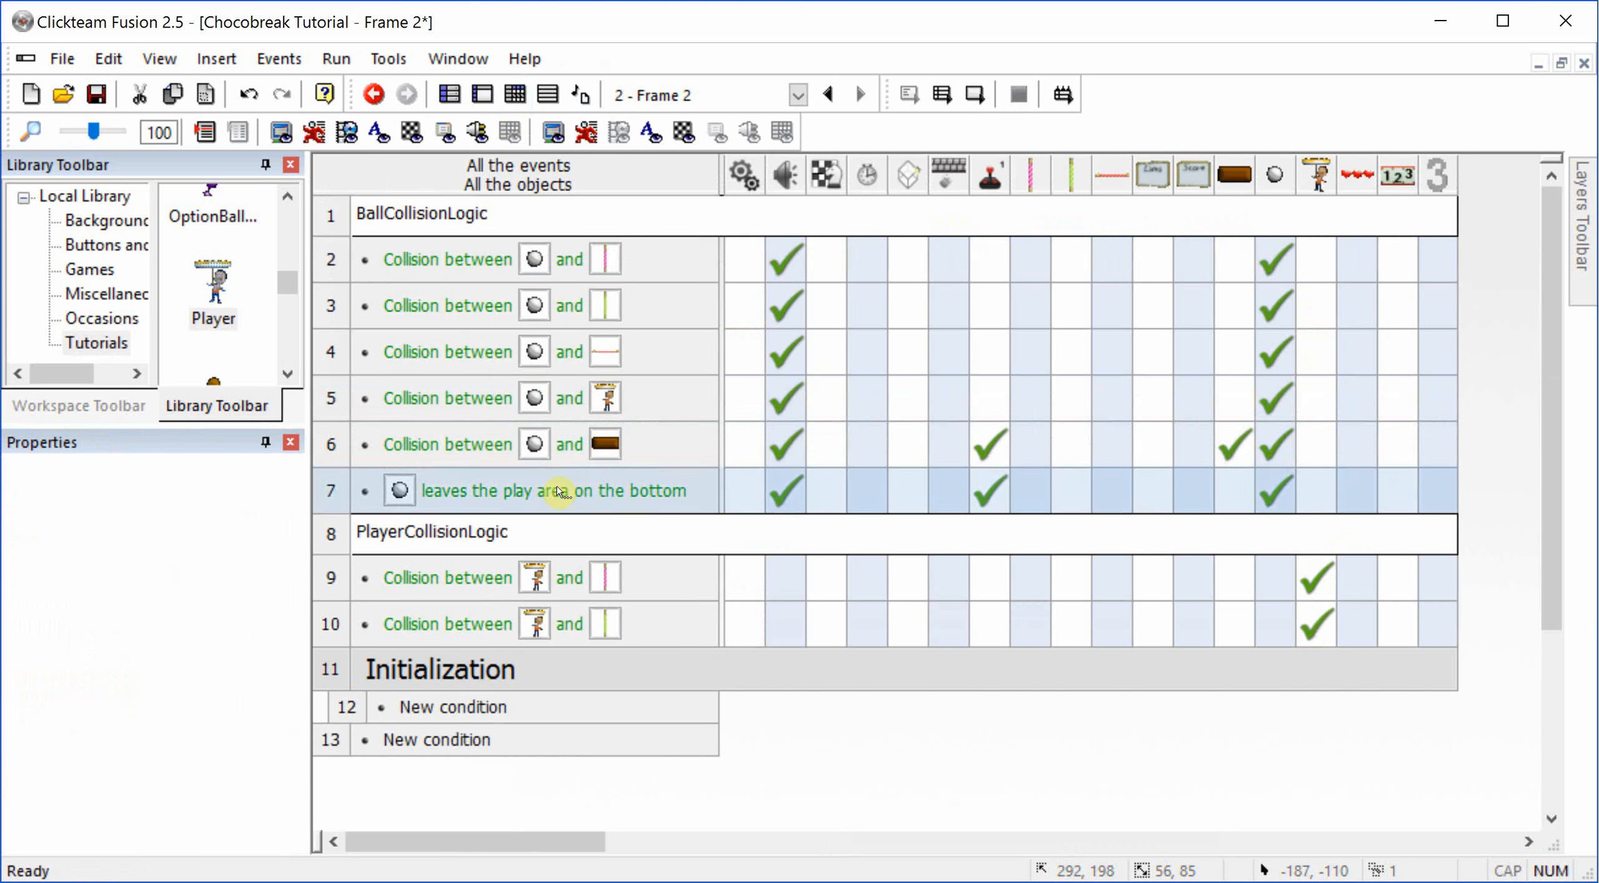
left_click(473, 706)
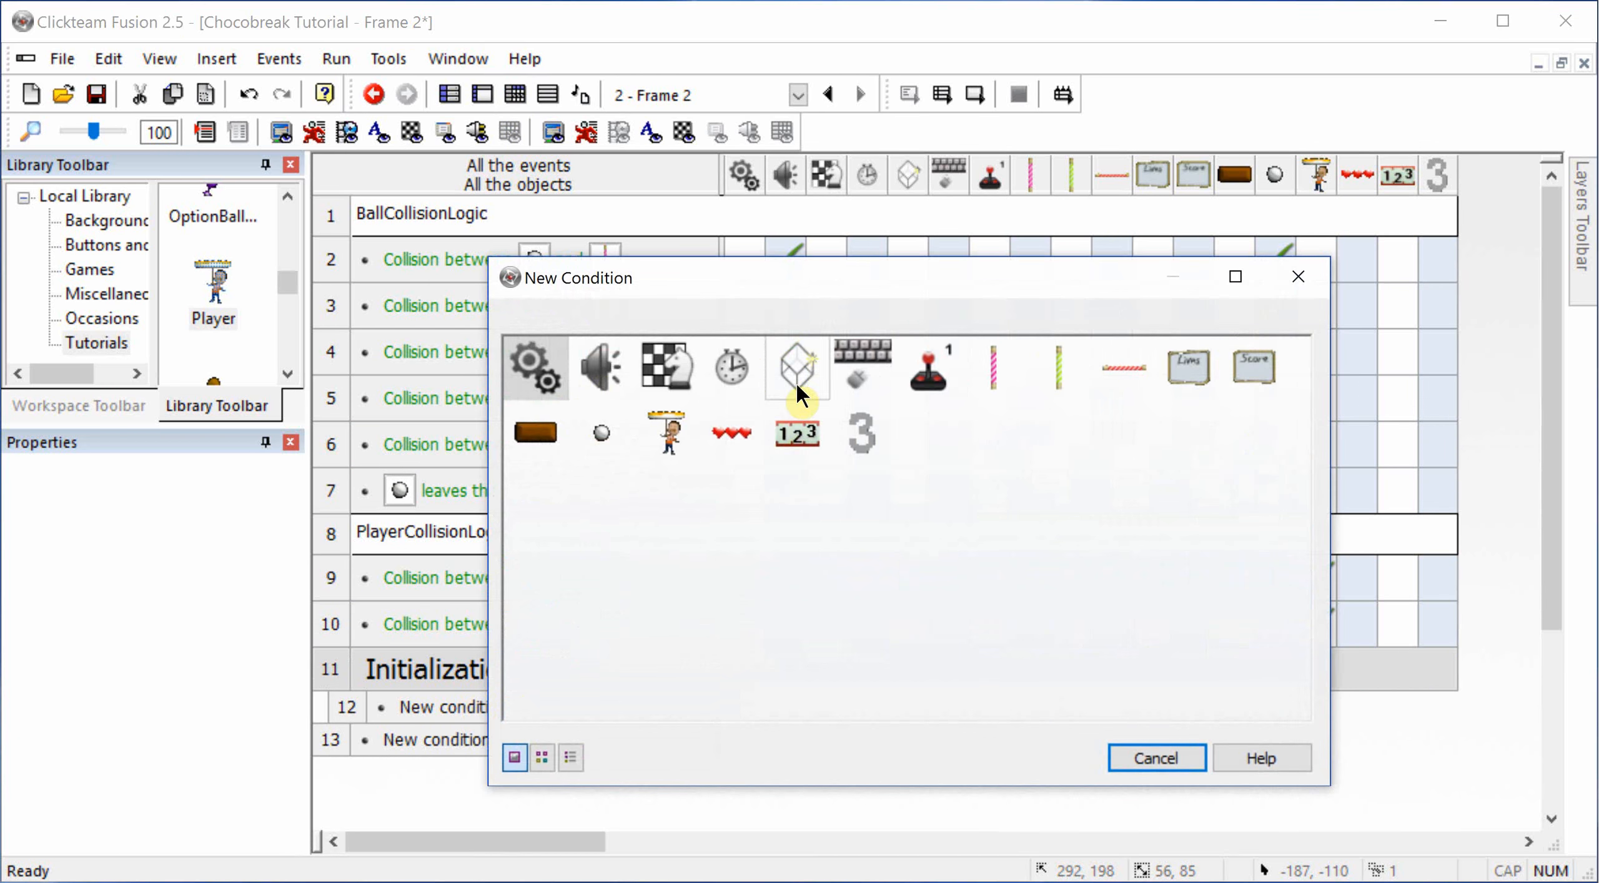
left_click(743, 358)
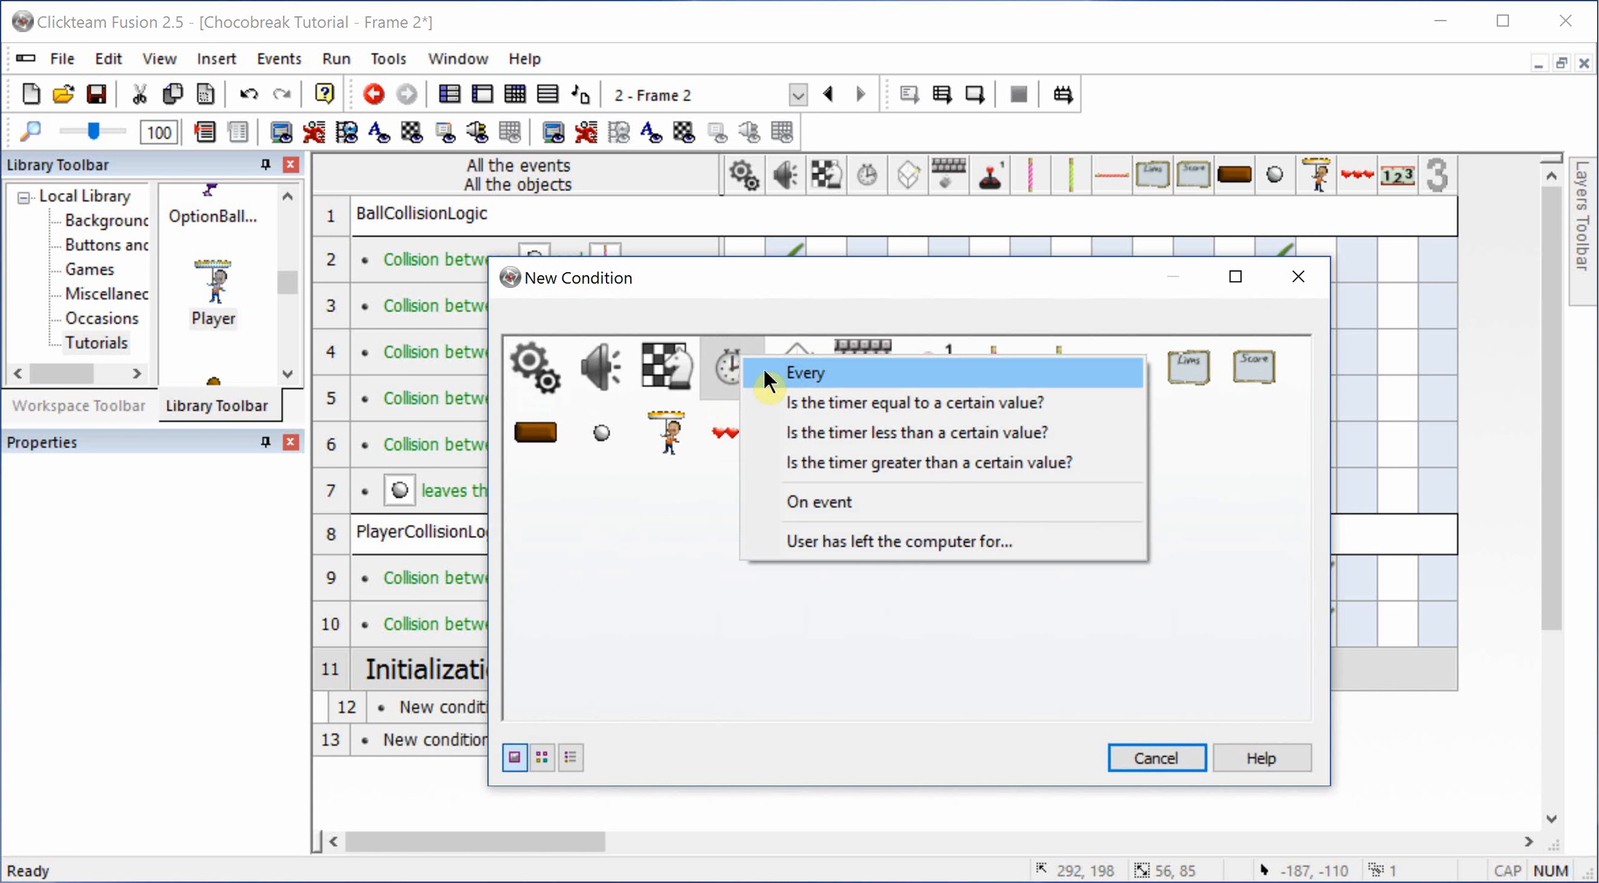
left_click(764, 370)
left_click(689, 610)
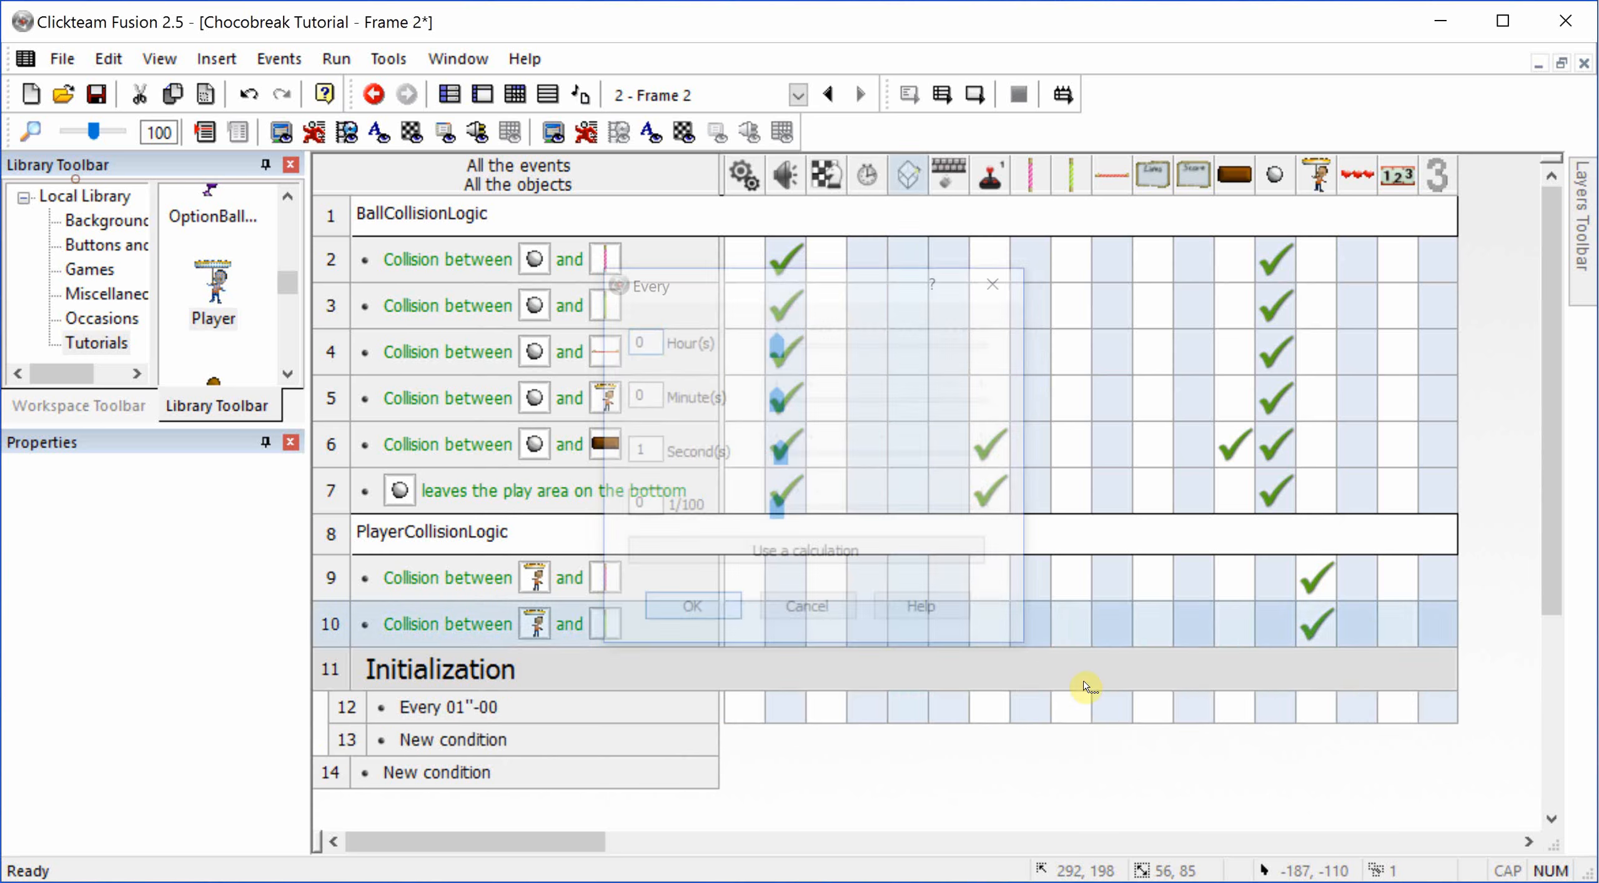
Step: Add an action to the "Every 1 second" event that subtracts 1 from the counter
left_click(1439, 707)
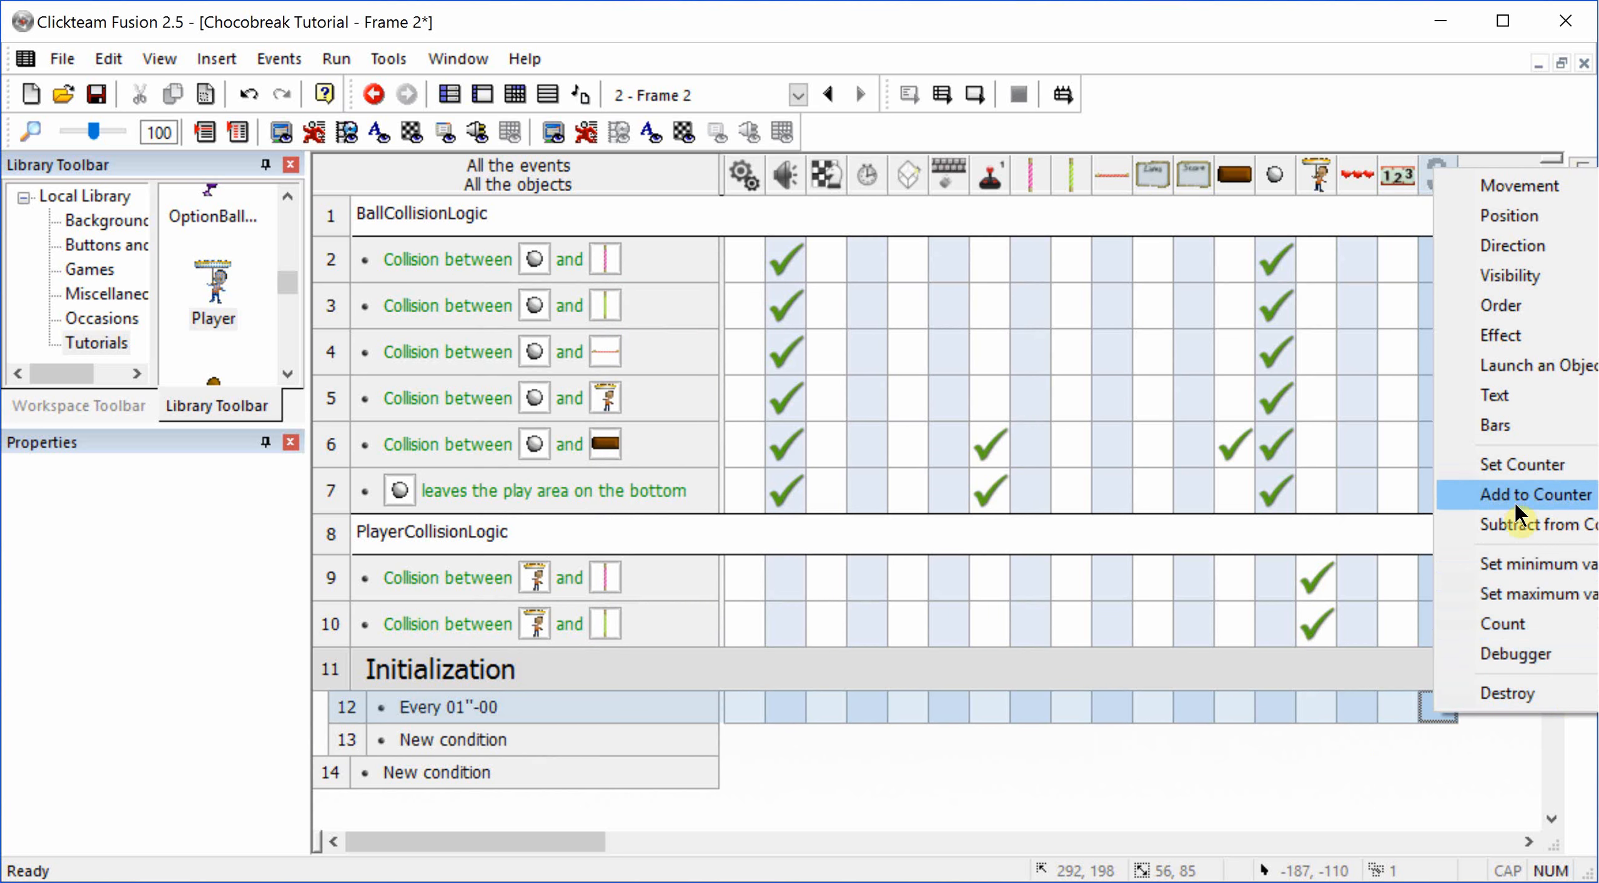
left_click(1522, 522)
type("1")
key("Return")
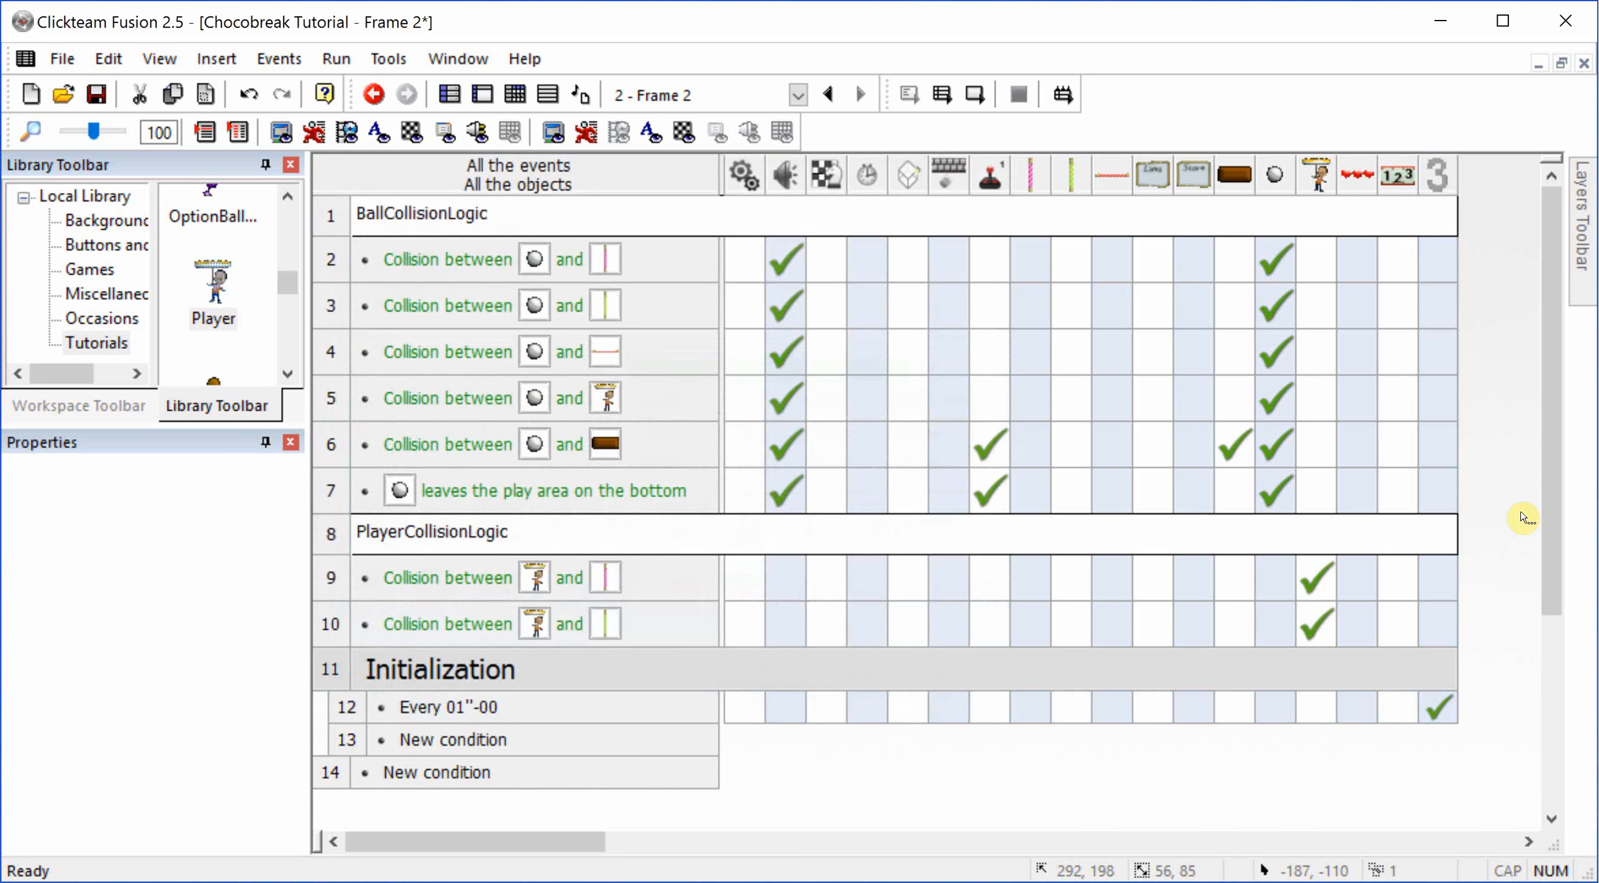
Step: Add a condition to the Initialization group that compares the counter's value as equal to 0
left_click(484, 744)
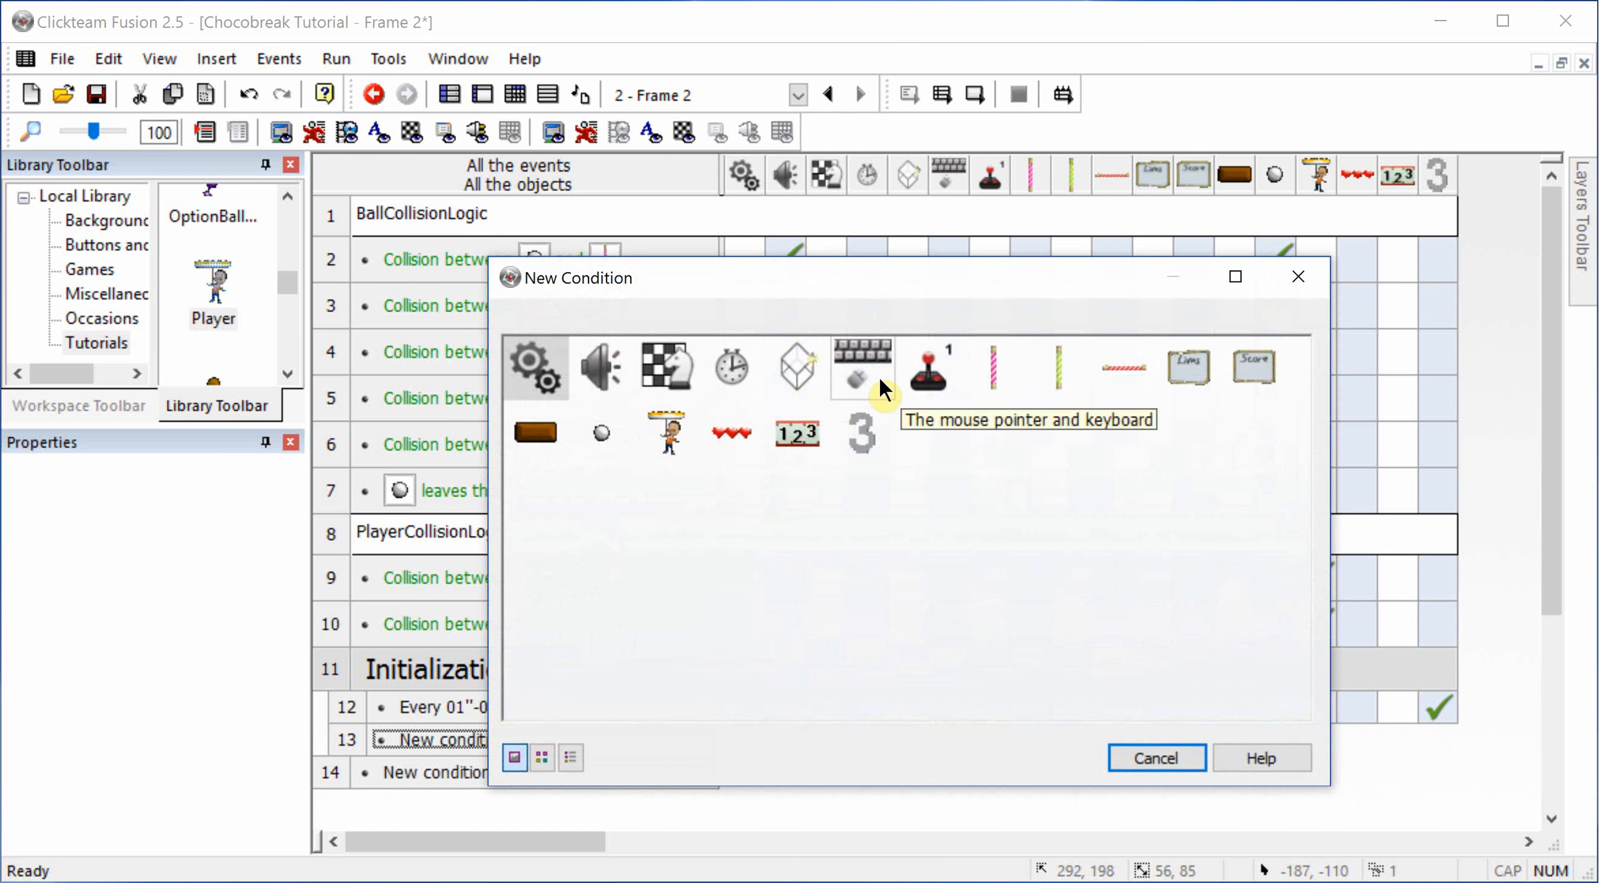
left_click(879, 379)
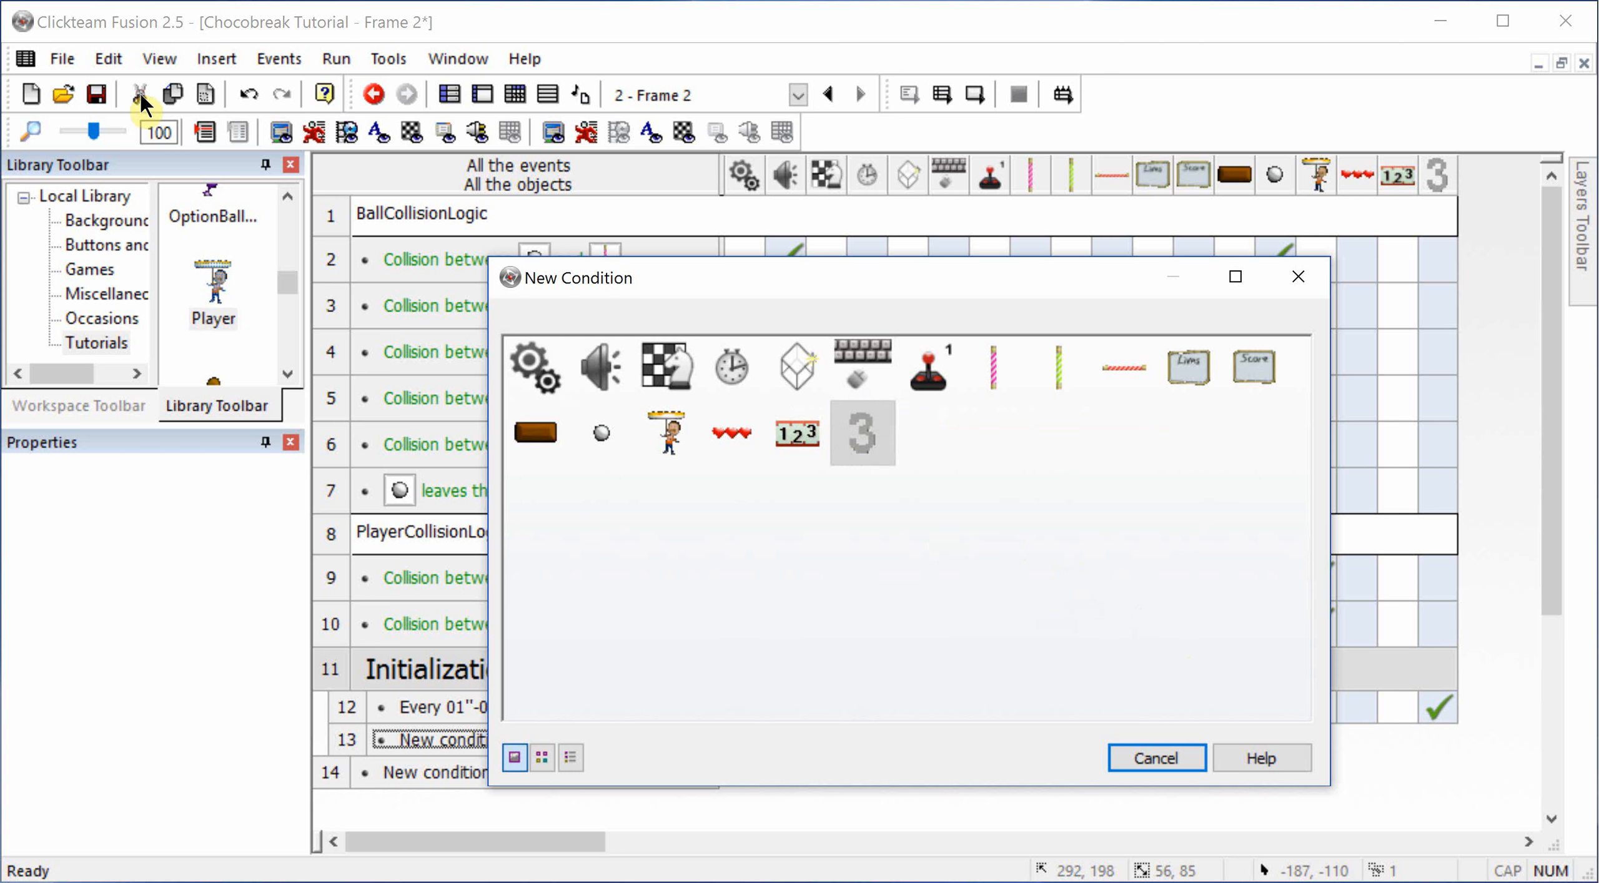
left_click(862, 434)
left_click(997, 649)
type("0")
key("Return")
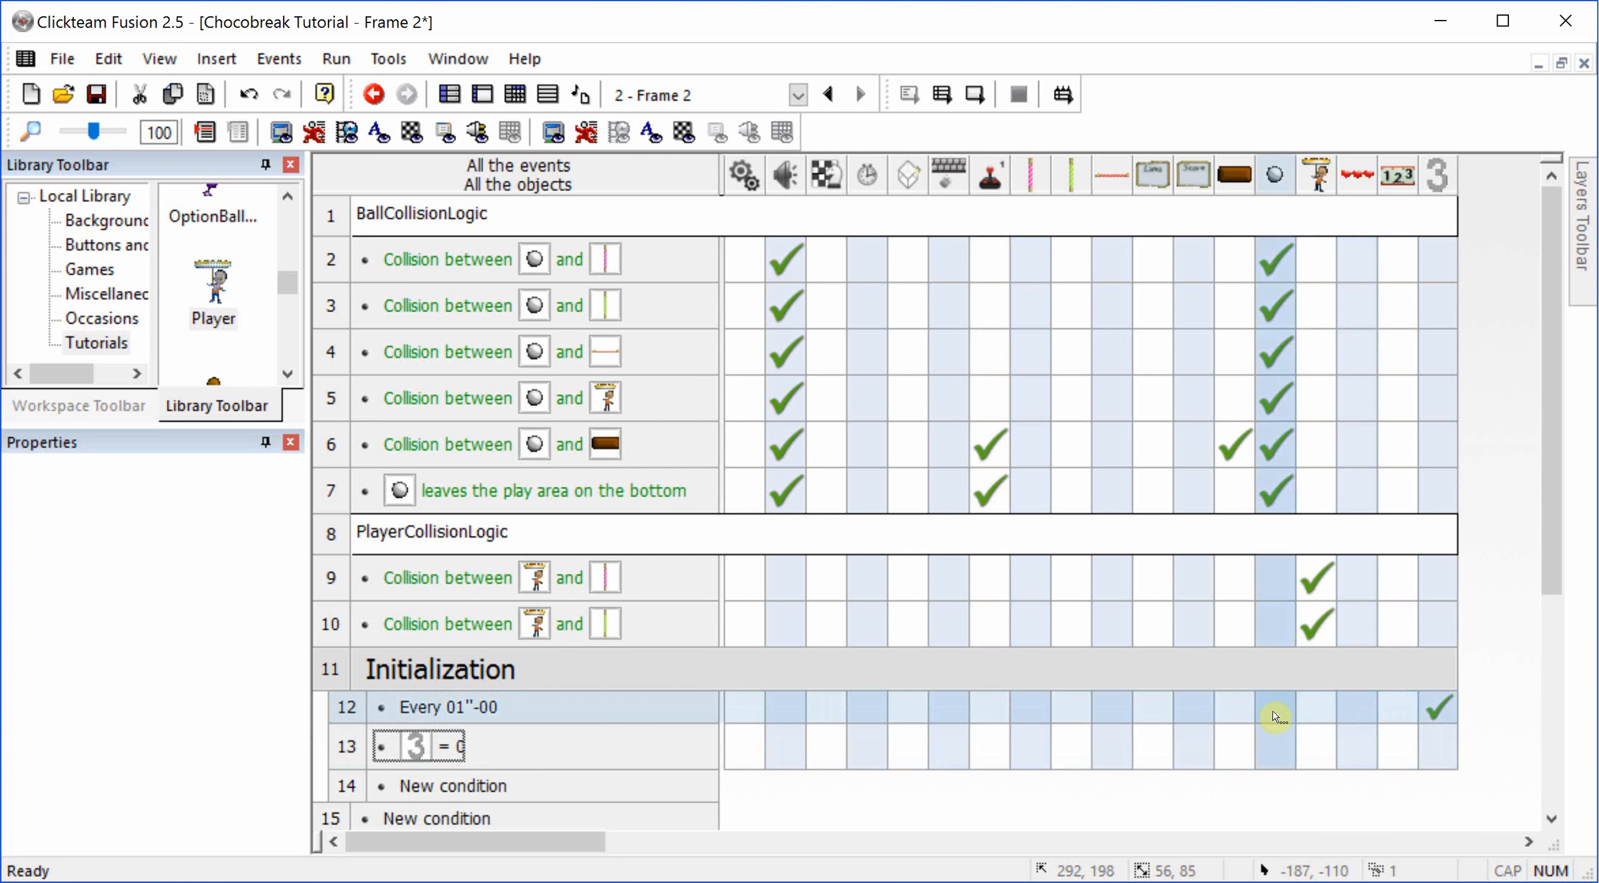
Step: Add a ball action to the "counter = 0" event that selects the BoucingBall movement
left_click(1289, 747)
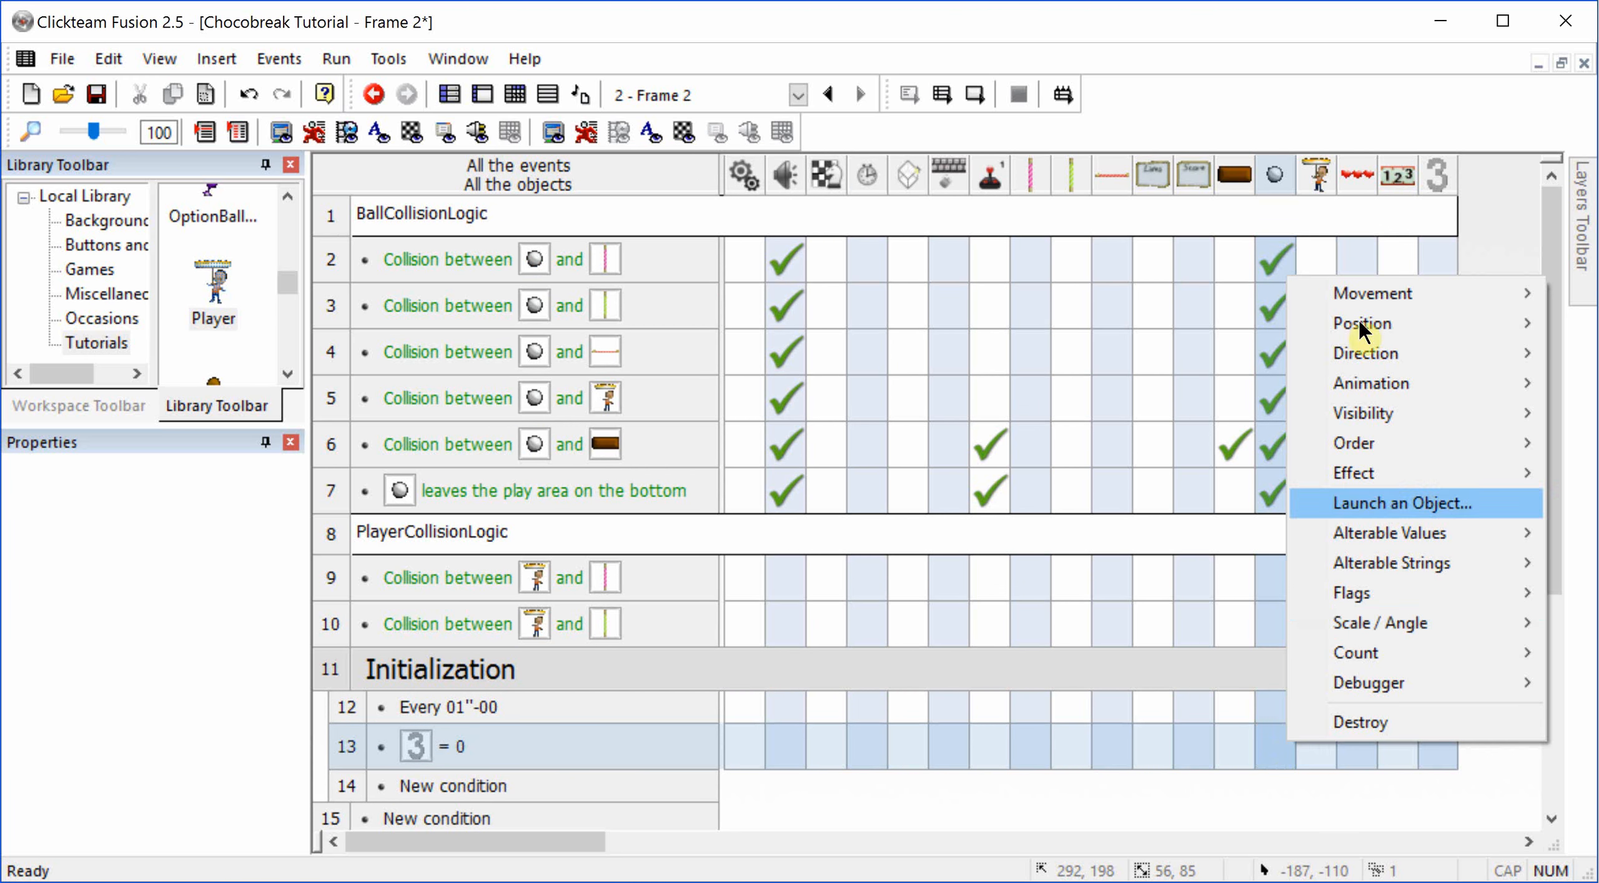
mouse_move(1378, 297)
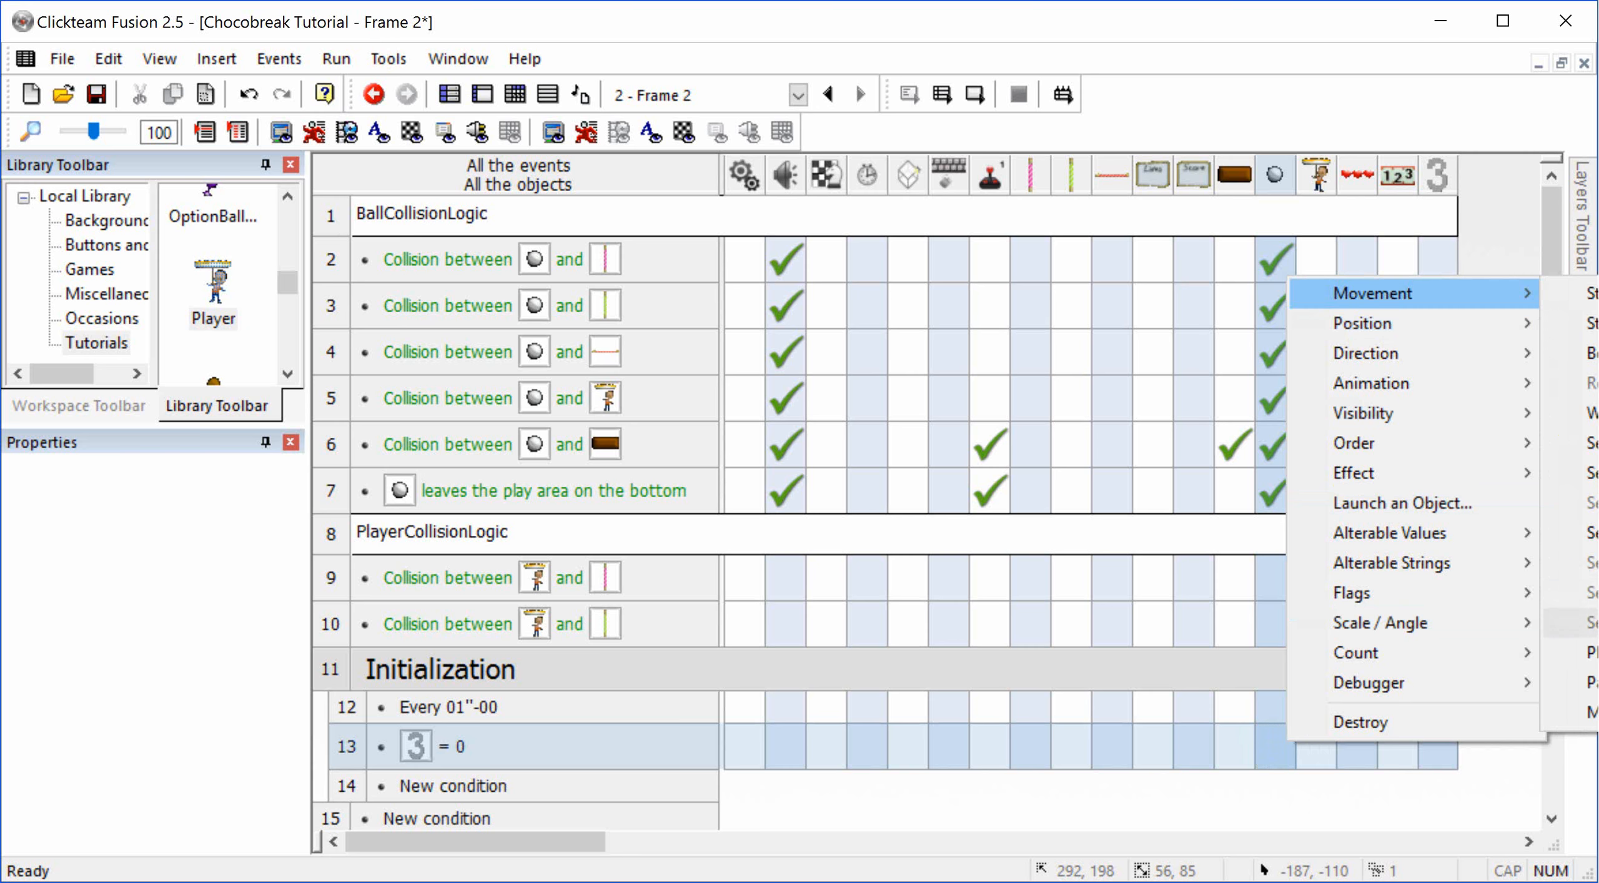
mouse_move(1543, 712)
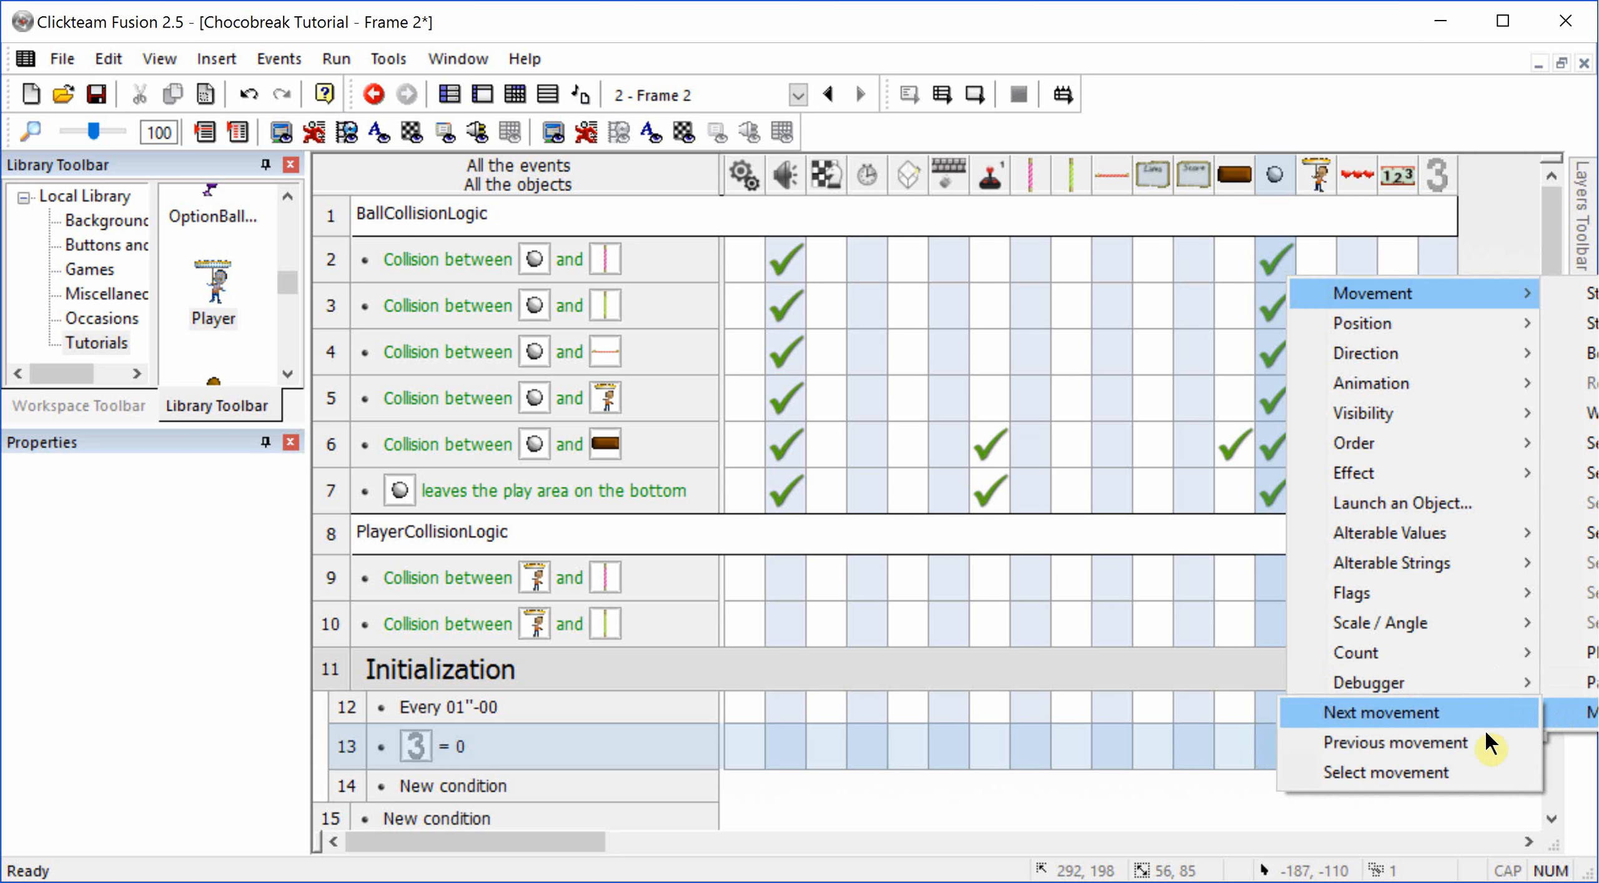
left_click(1474, 781)
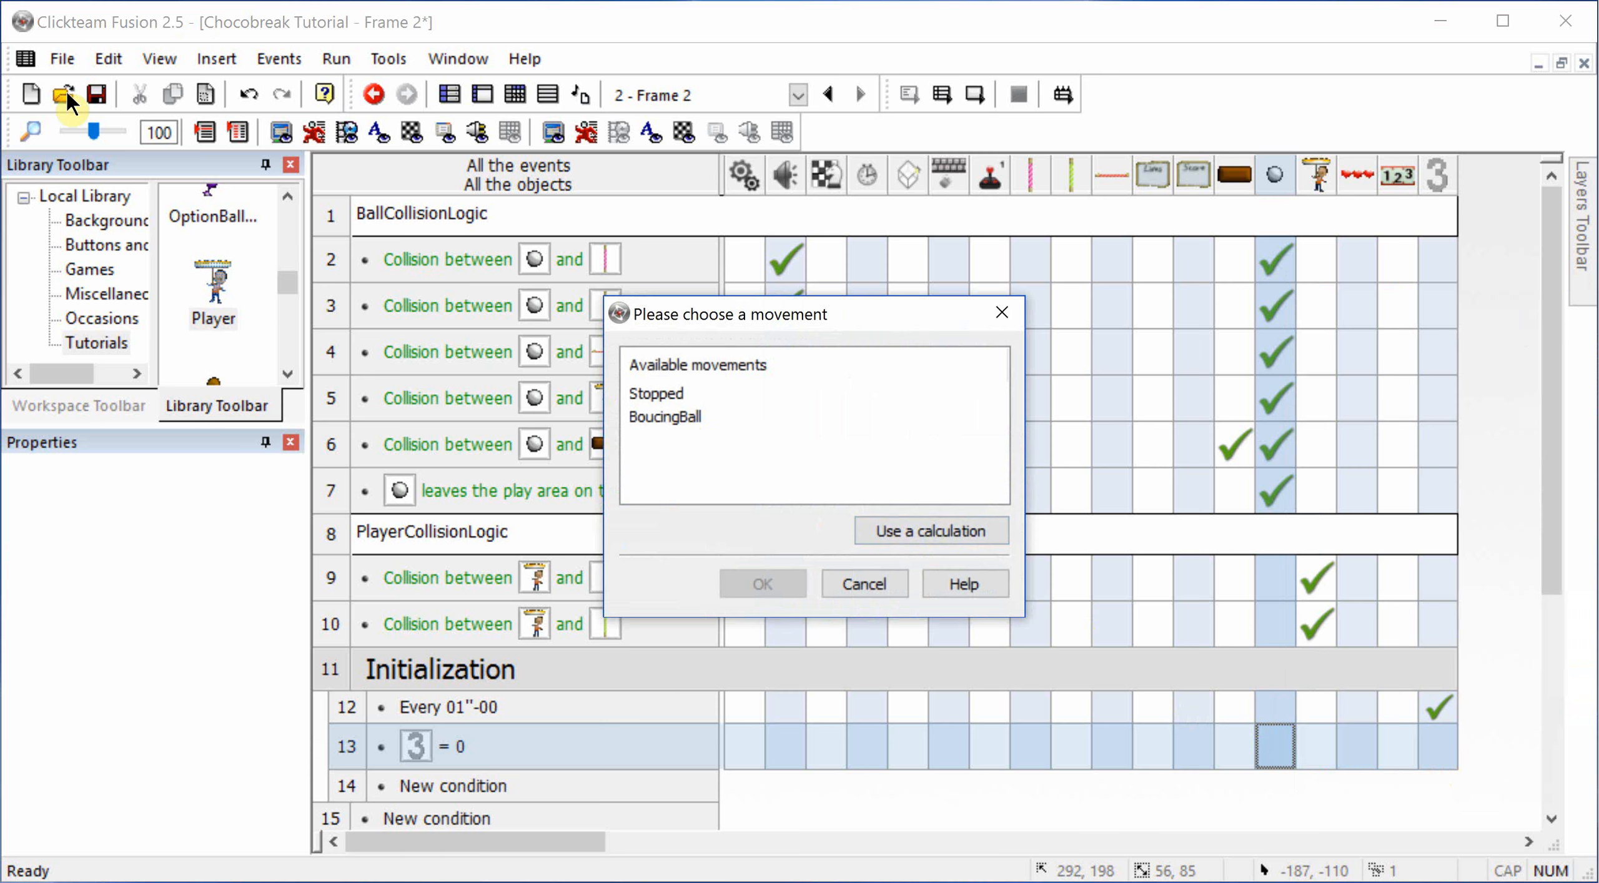
double_click(674, 417)
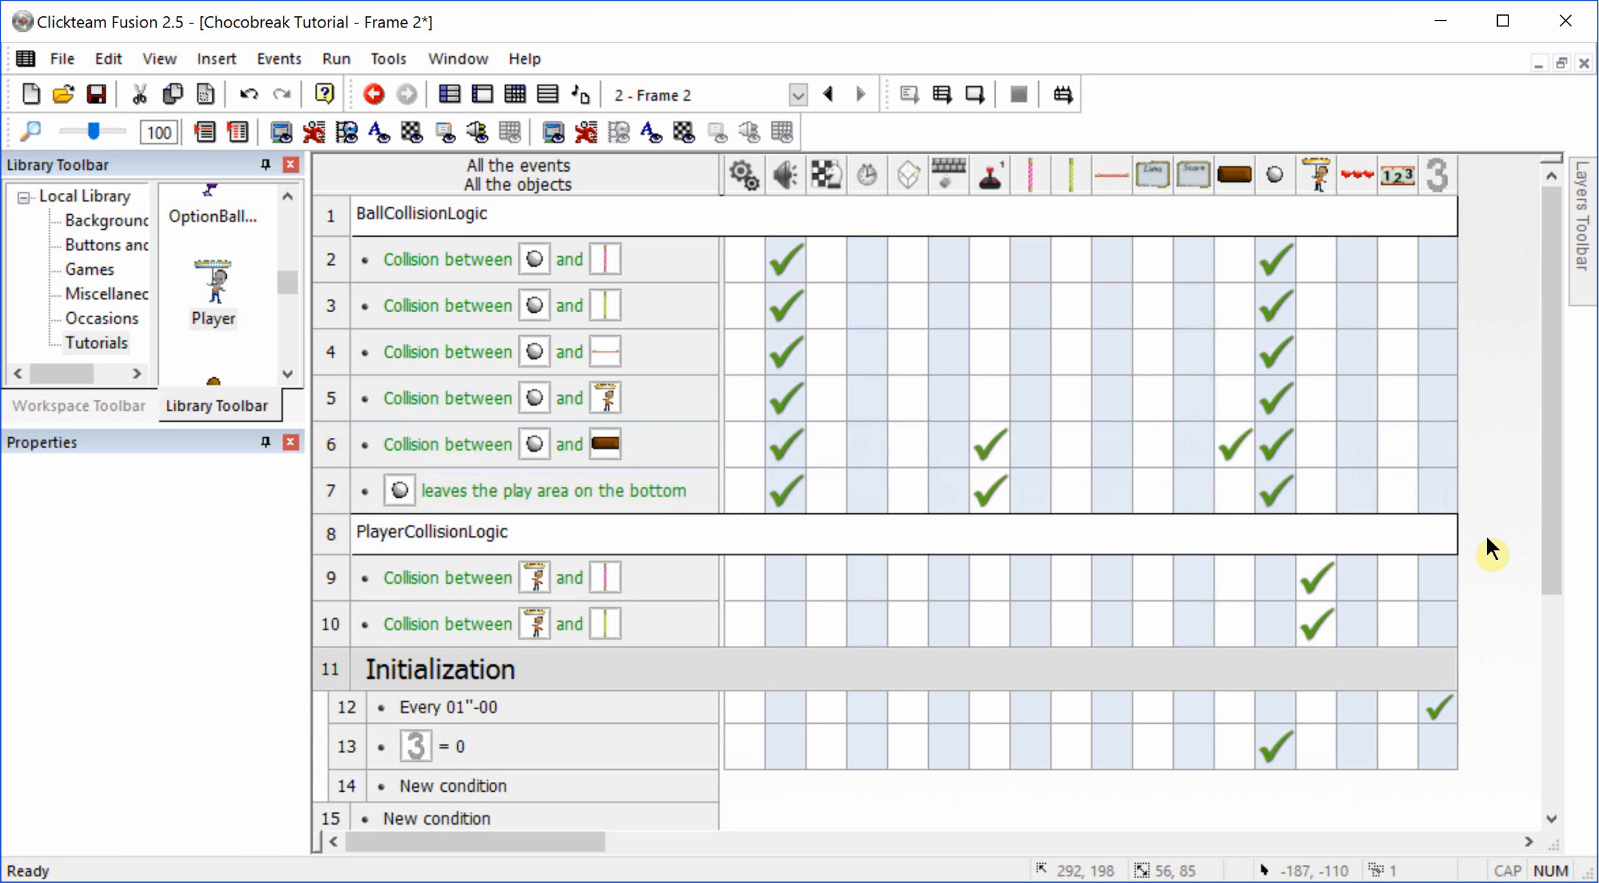
Step: Add counter visibility actions to the ball "leaves the play area on the bottom" event and the "counter = 0" event
right_click(1445, 486)
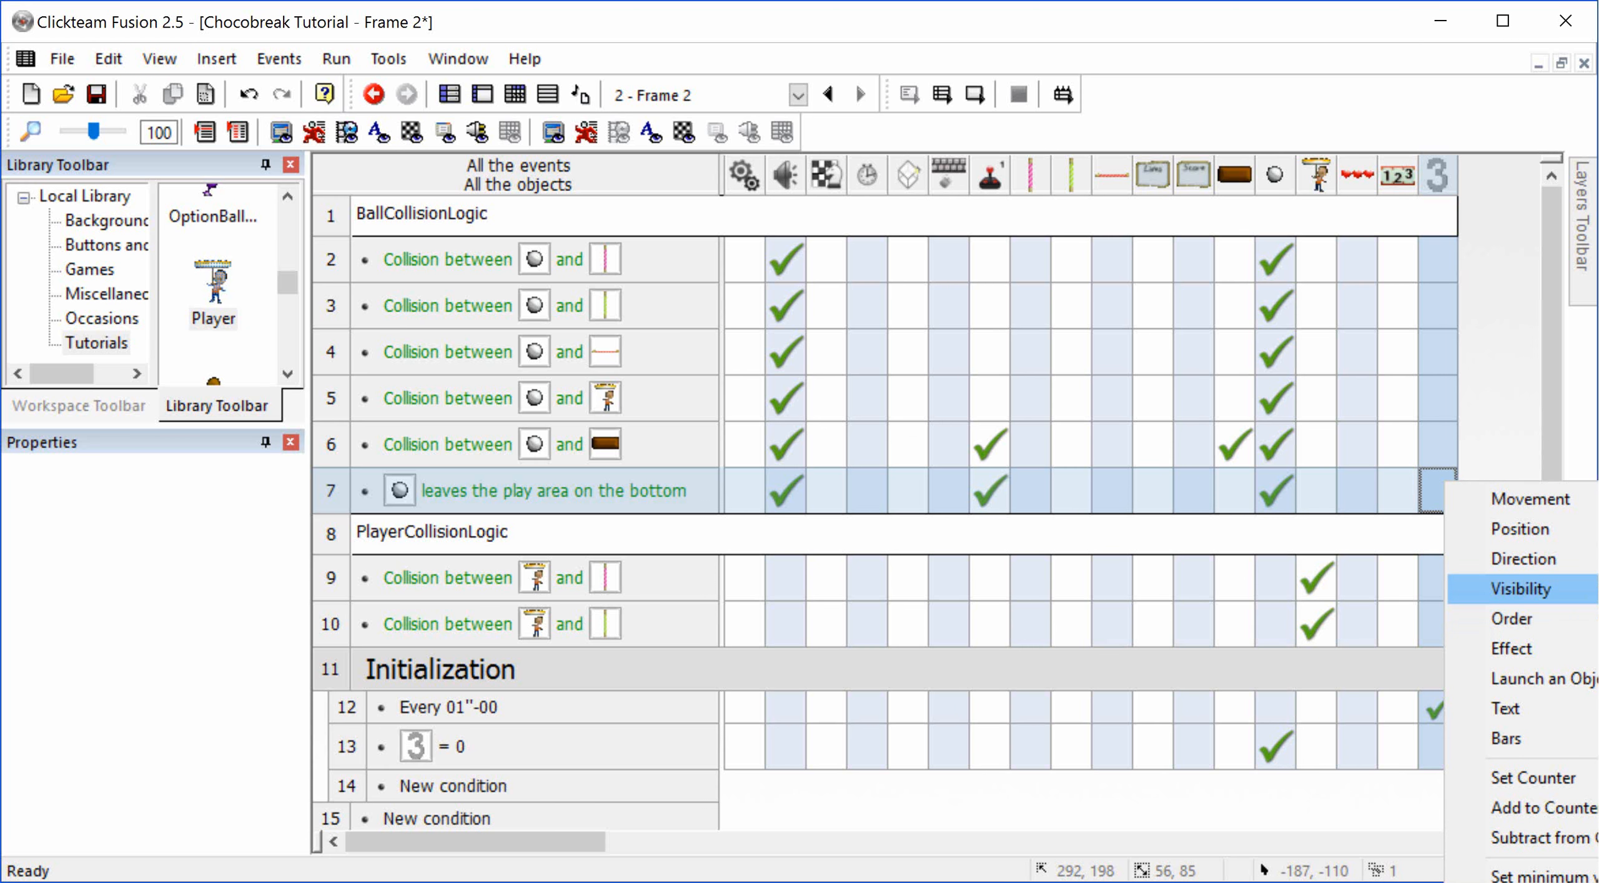
left_click(553, 183)
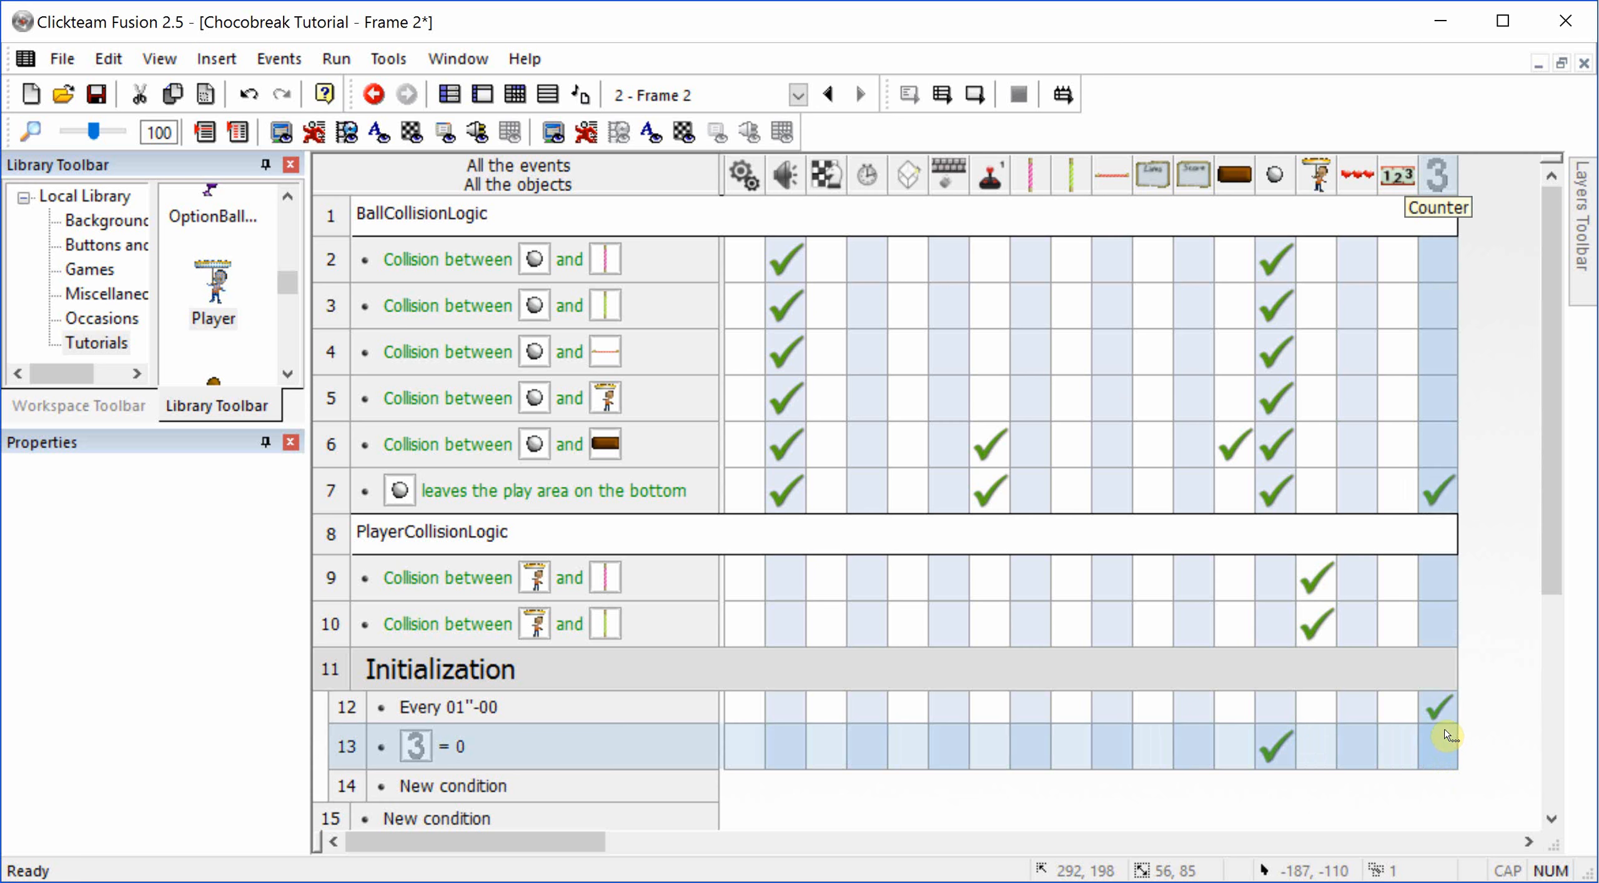
right_click(1441, 754)
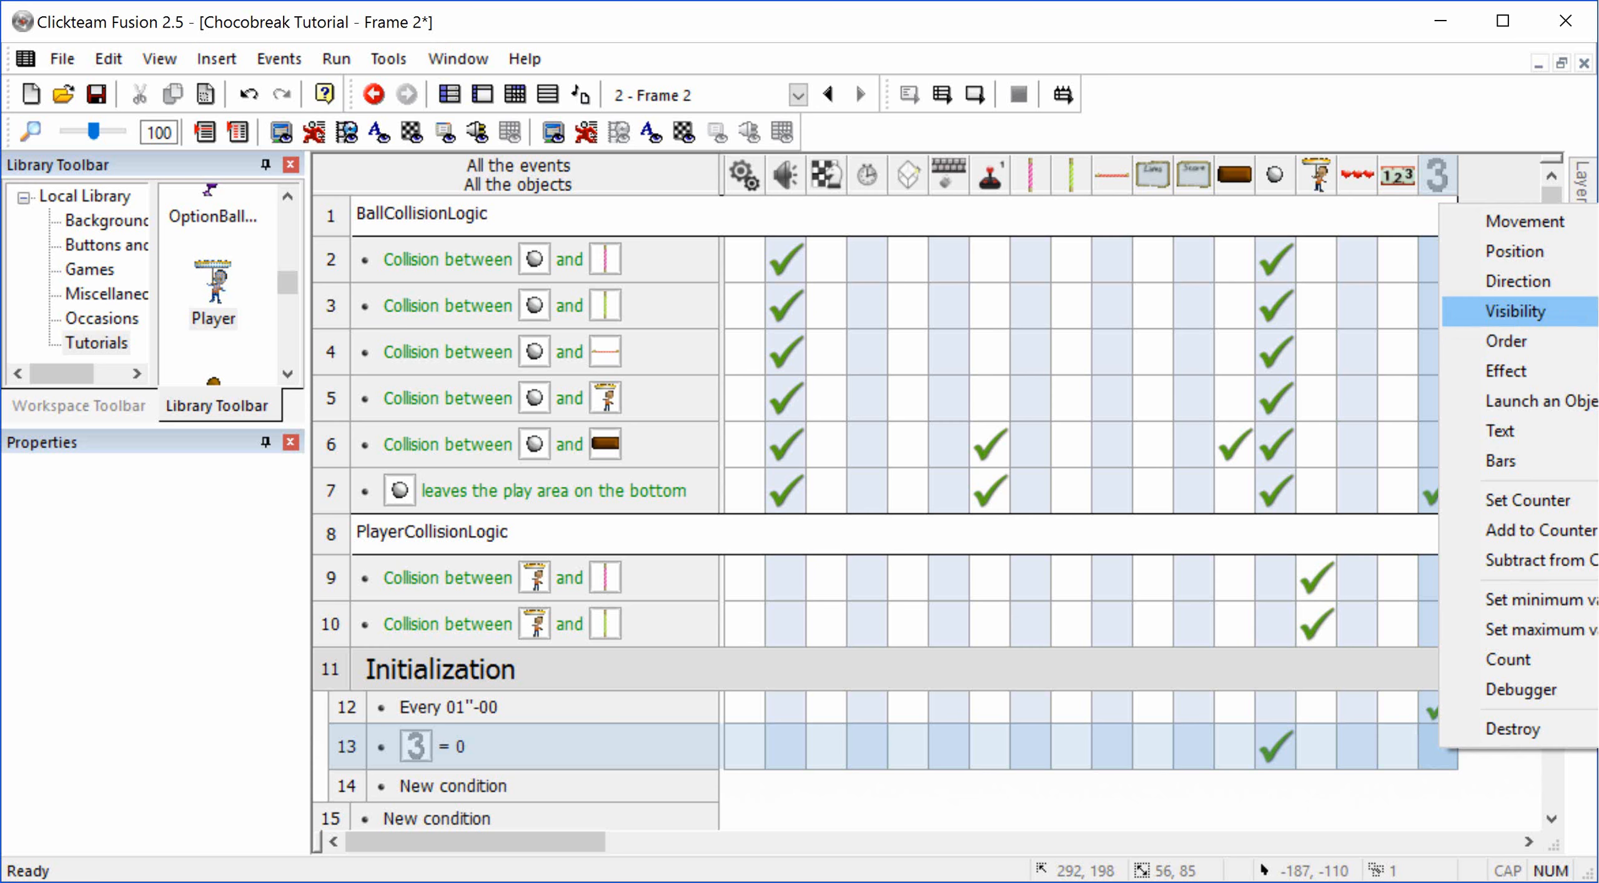
left_click(550, 48)
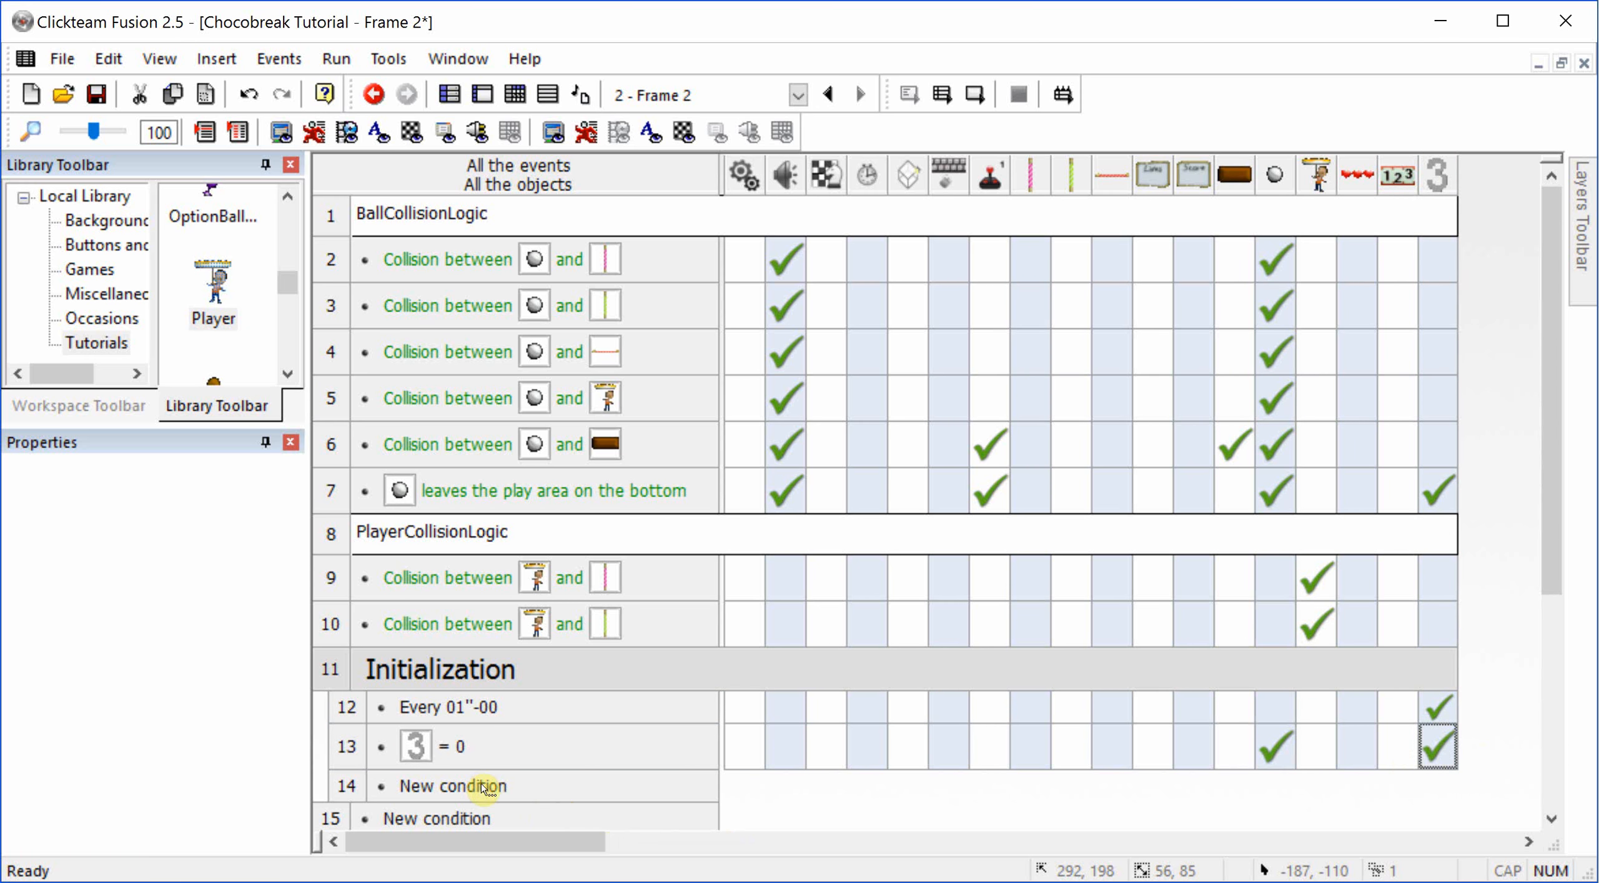
Step: Test-run the application and the current frame, moving the Player both ways to check the ball's launch, and close the game window
left_click(943, 97)
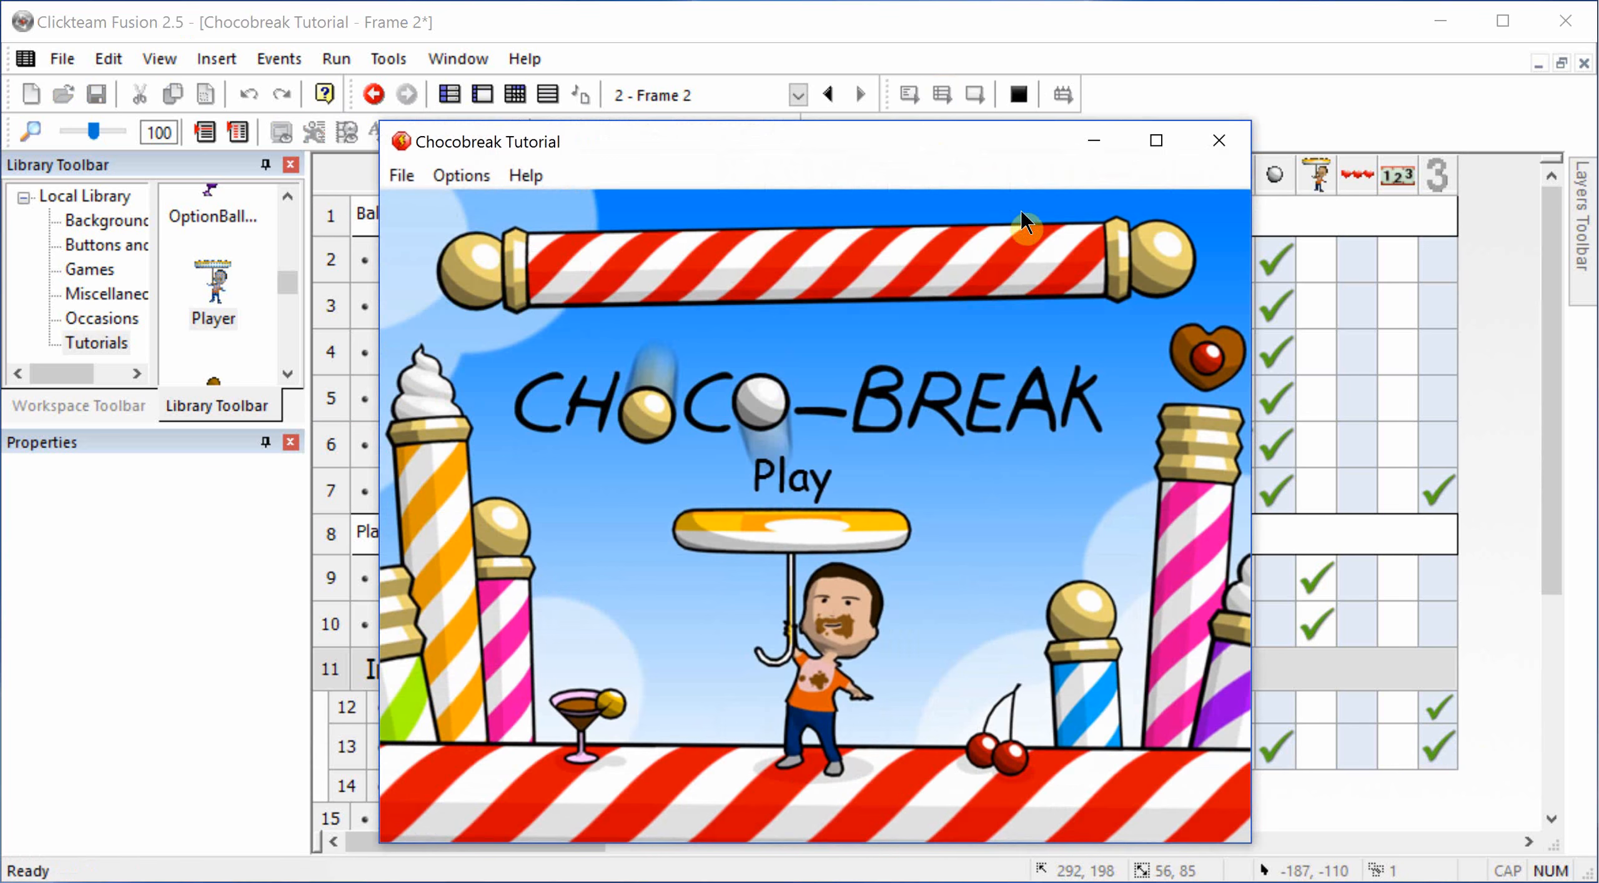
left_click(1219, 141)
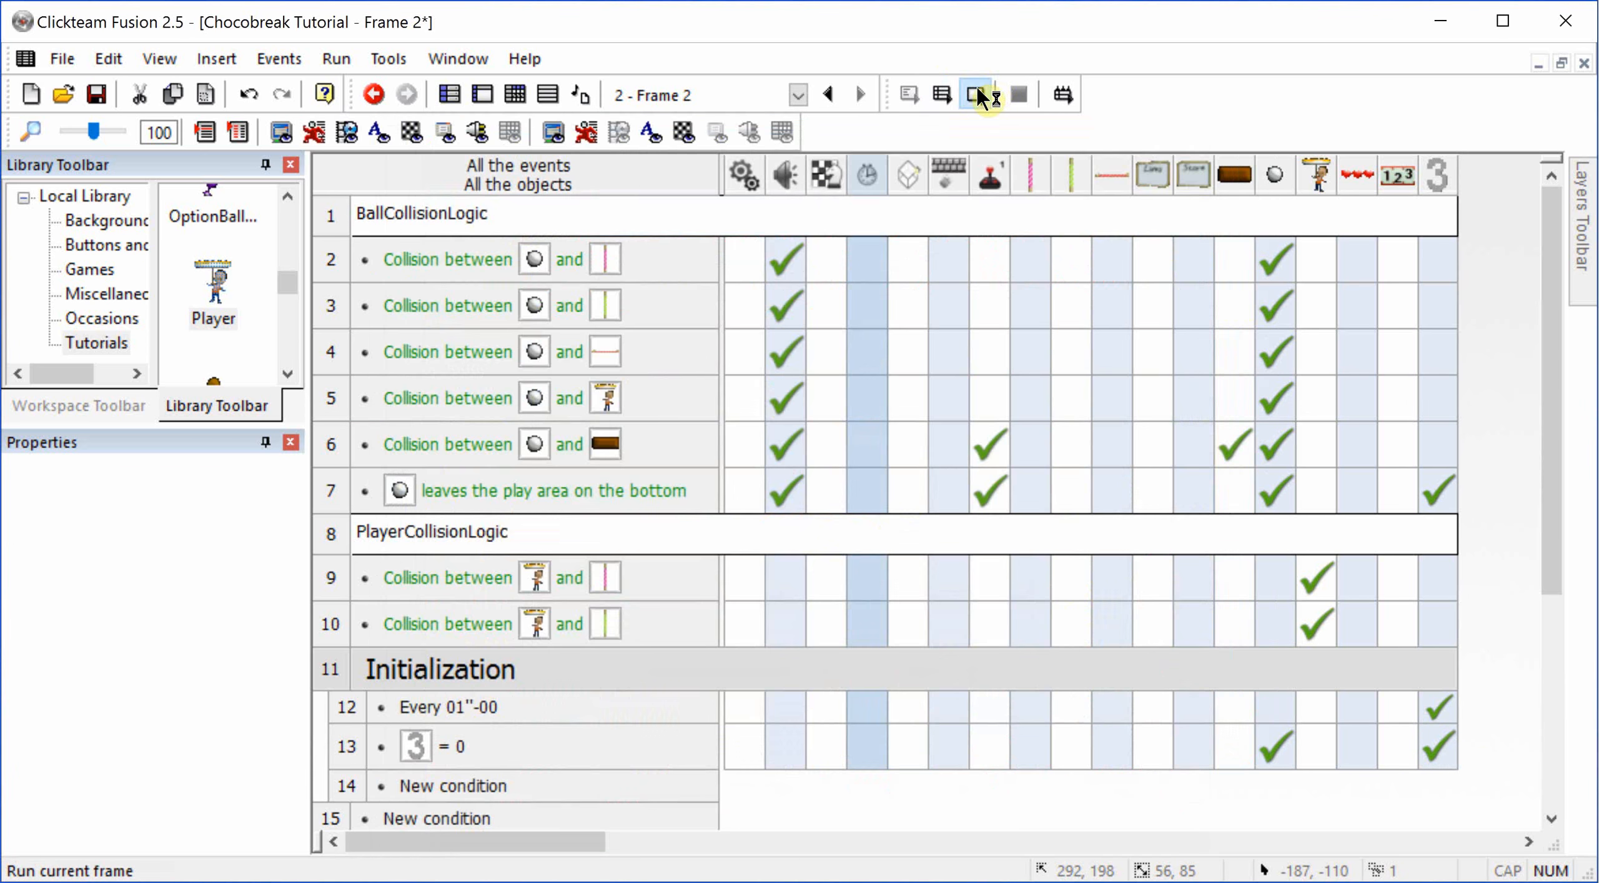
left_click(976, 96)
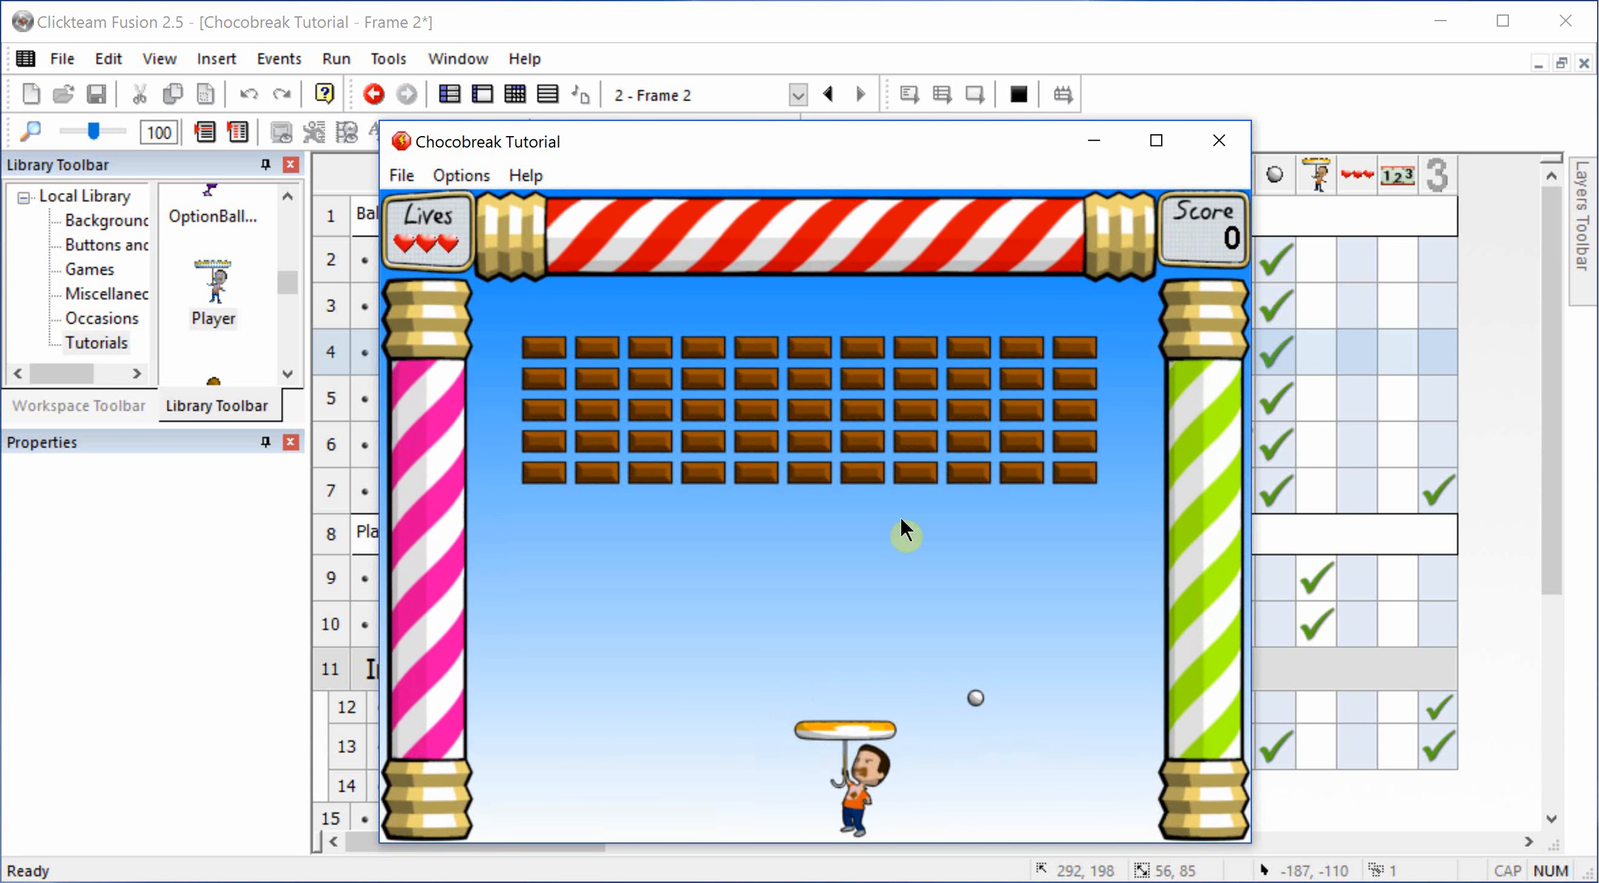
key("Right")
key("Left")
key("Right")
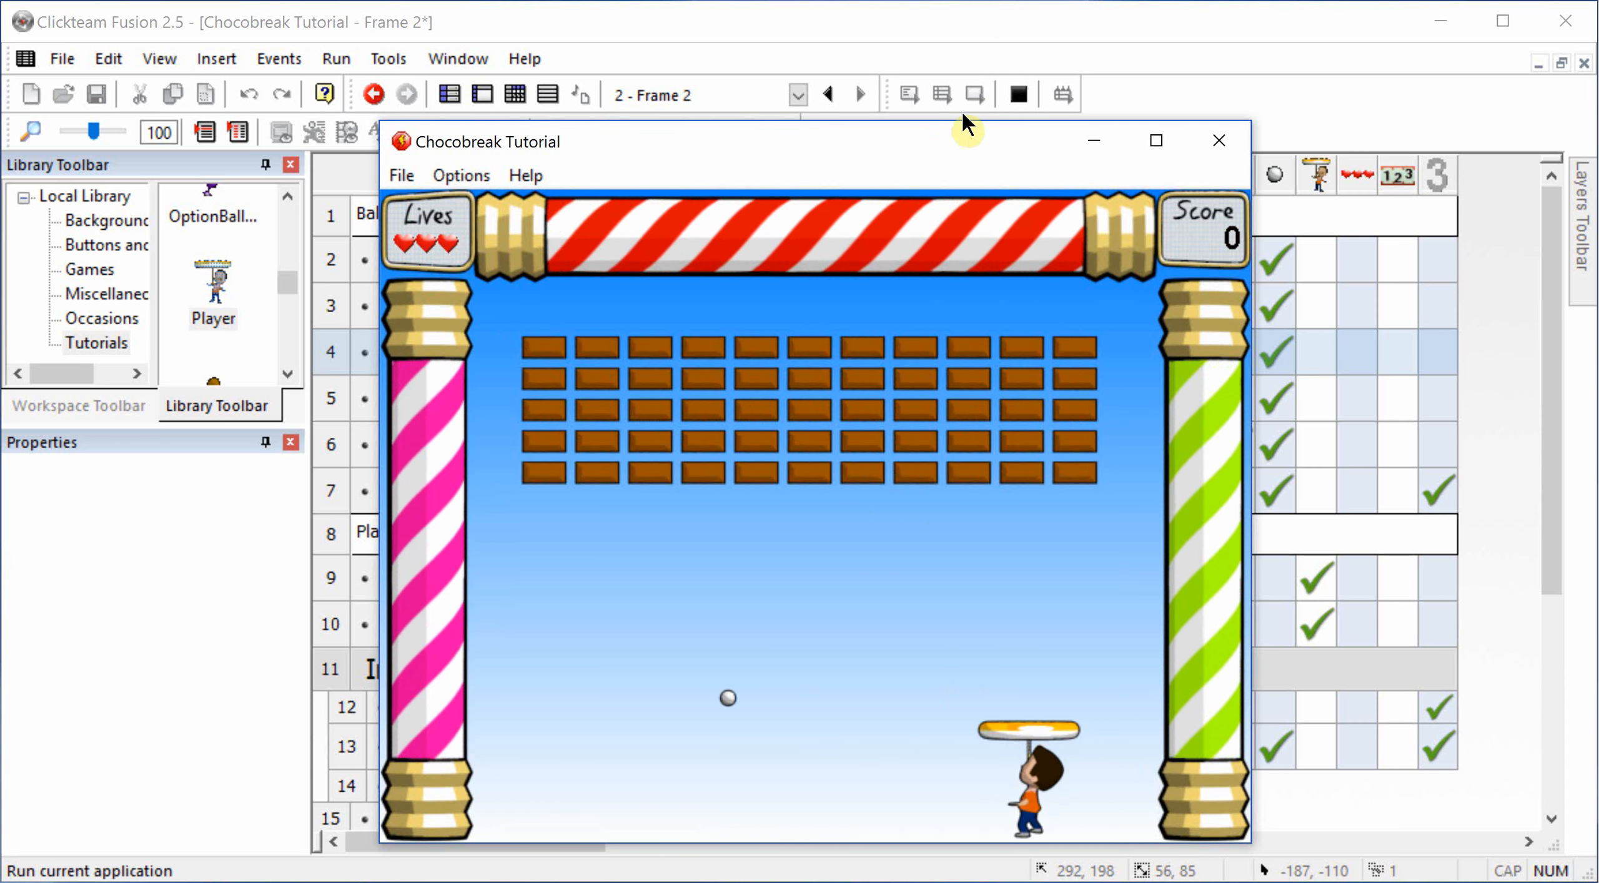
left_click(1217, 132)
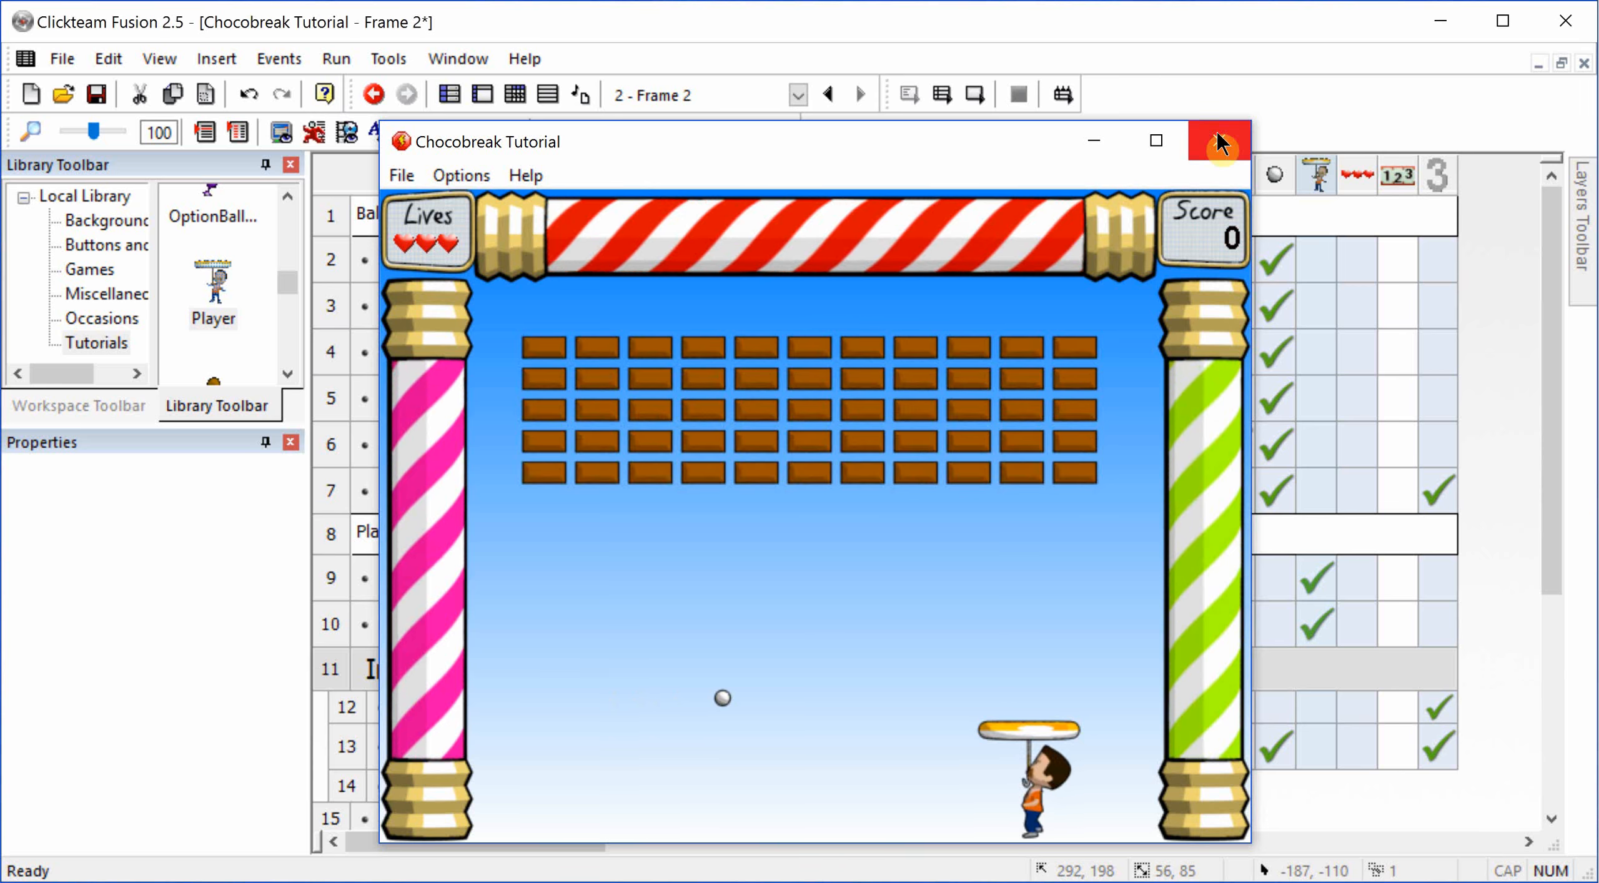
Step: Add a condition to the Initialization group that compares the counter's value as equal to 1
left_click(413, 786)
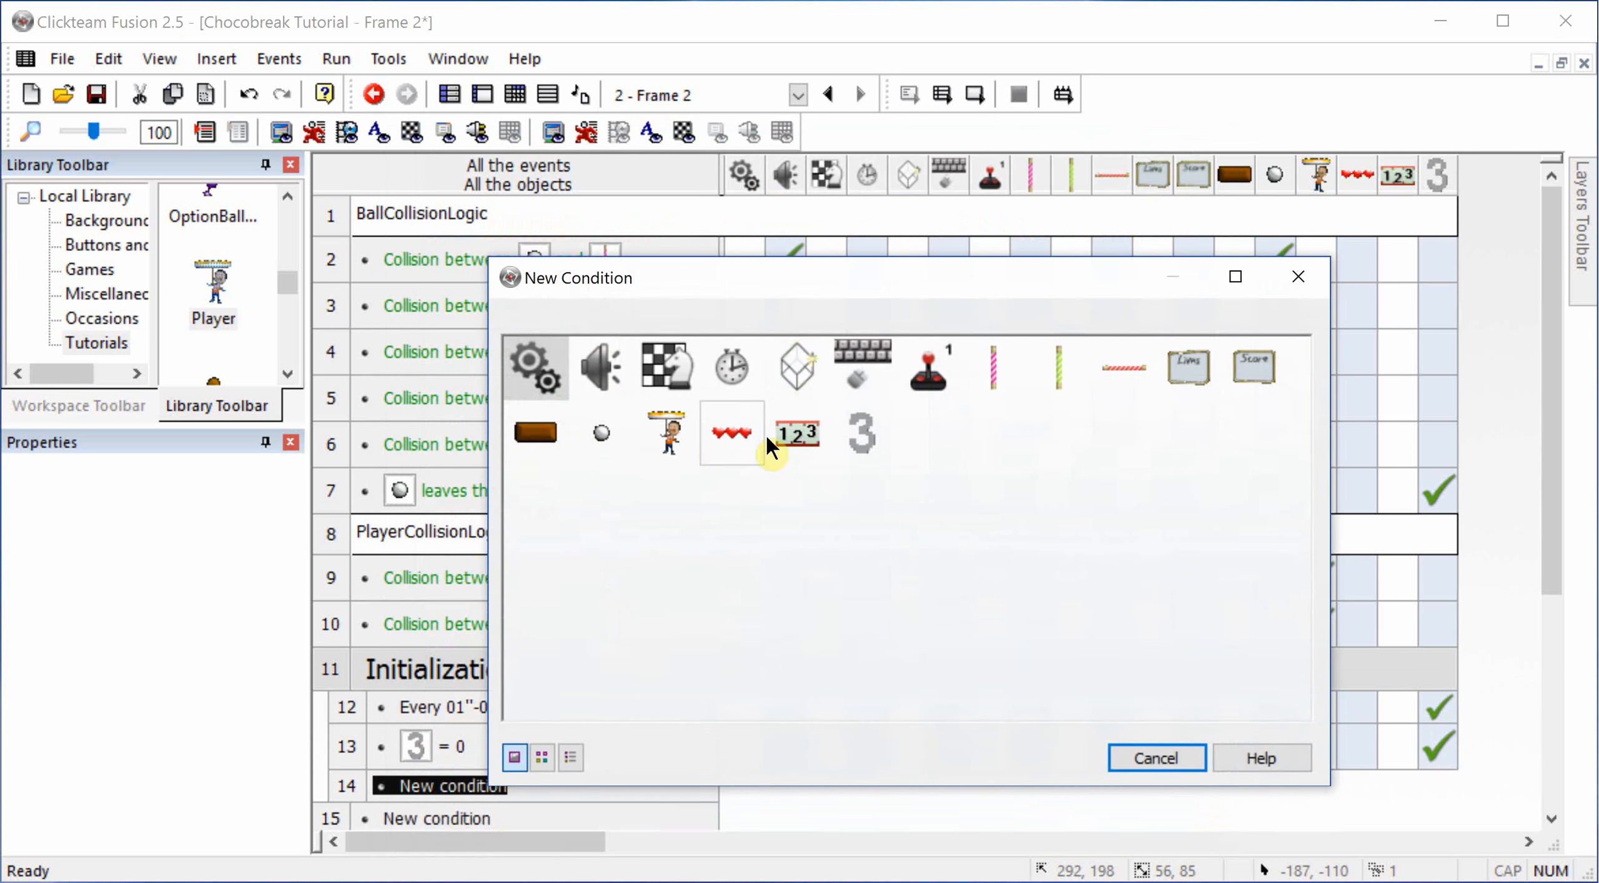
left_click(862, 434)
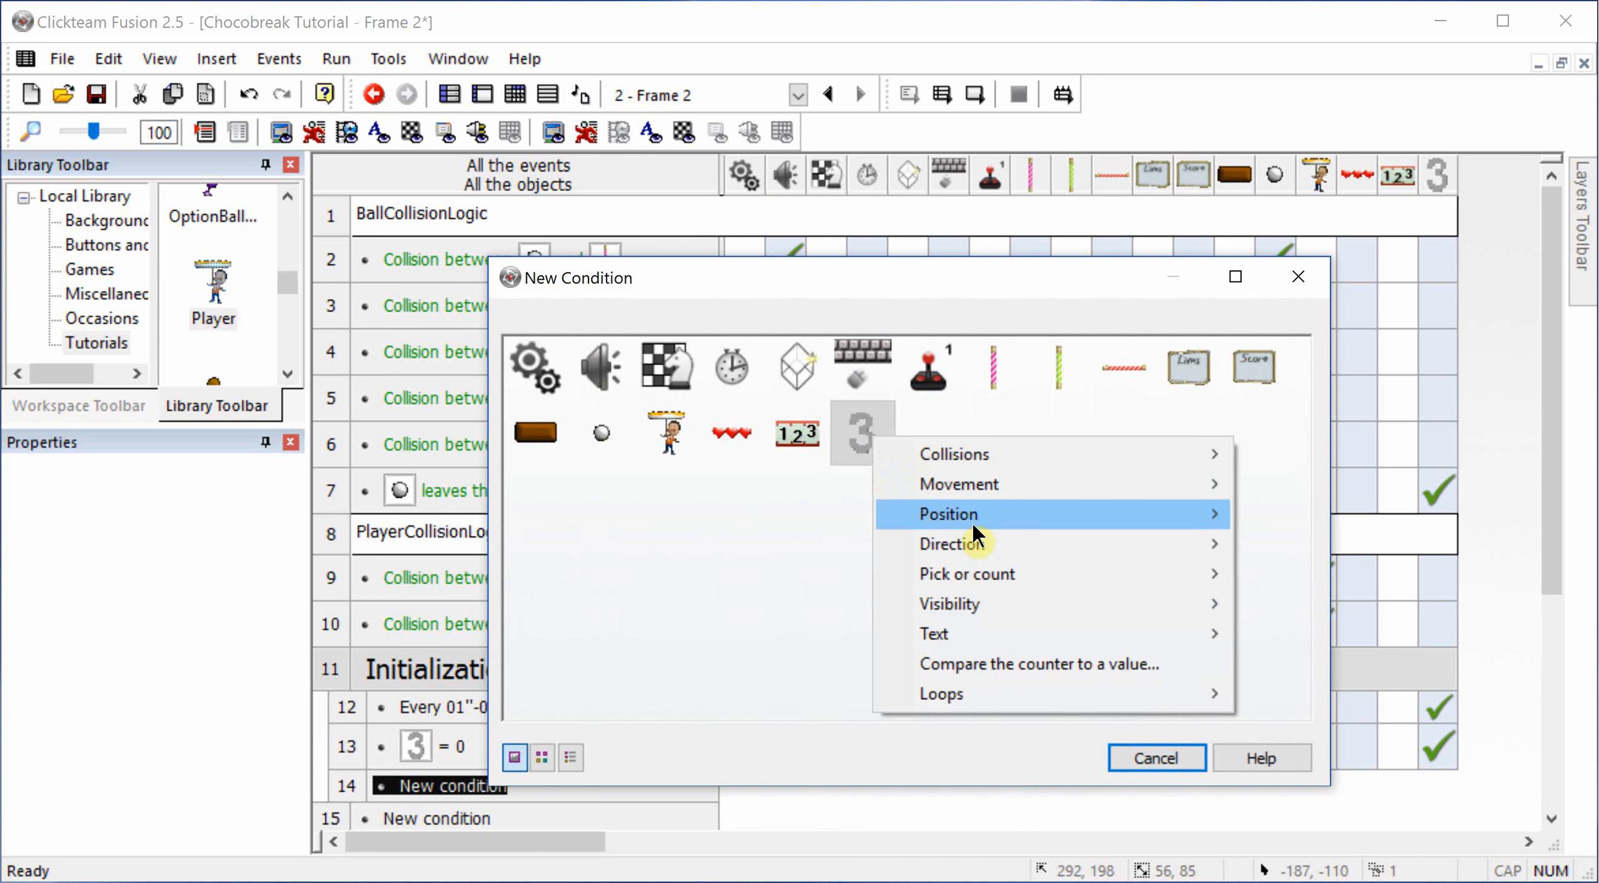
left_click(964, 654)
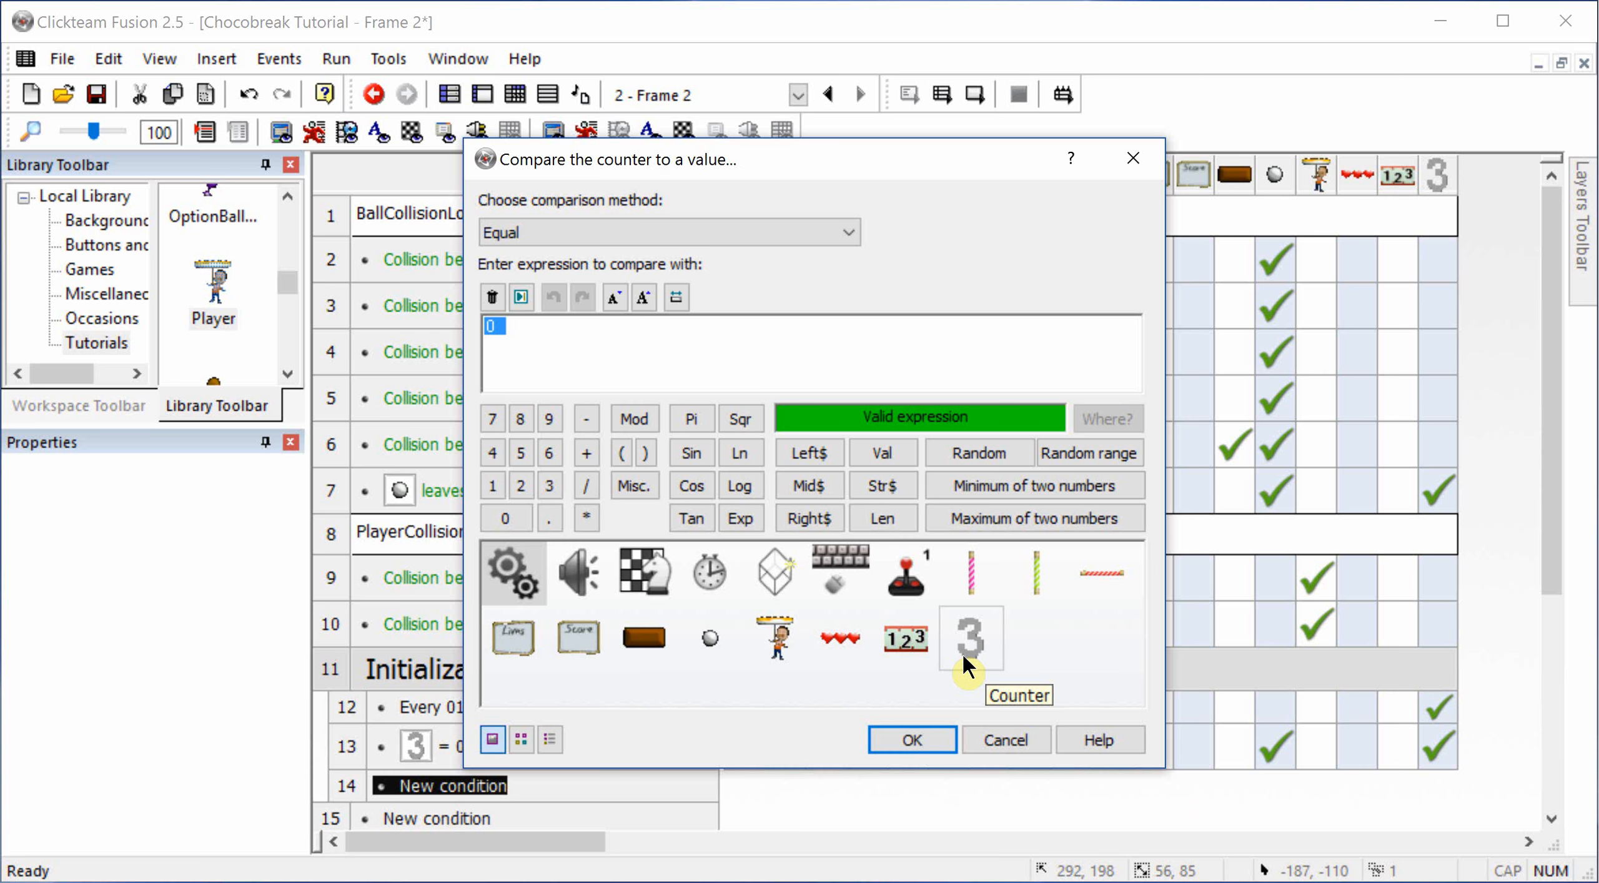
type("11")
key("Return")
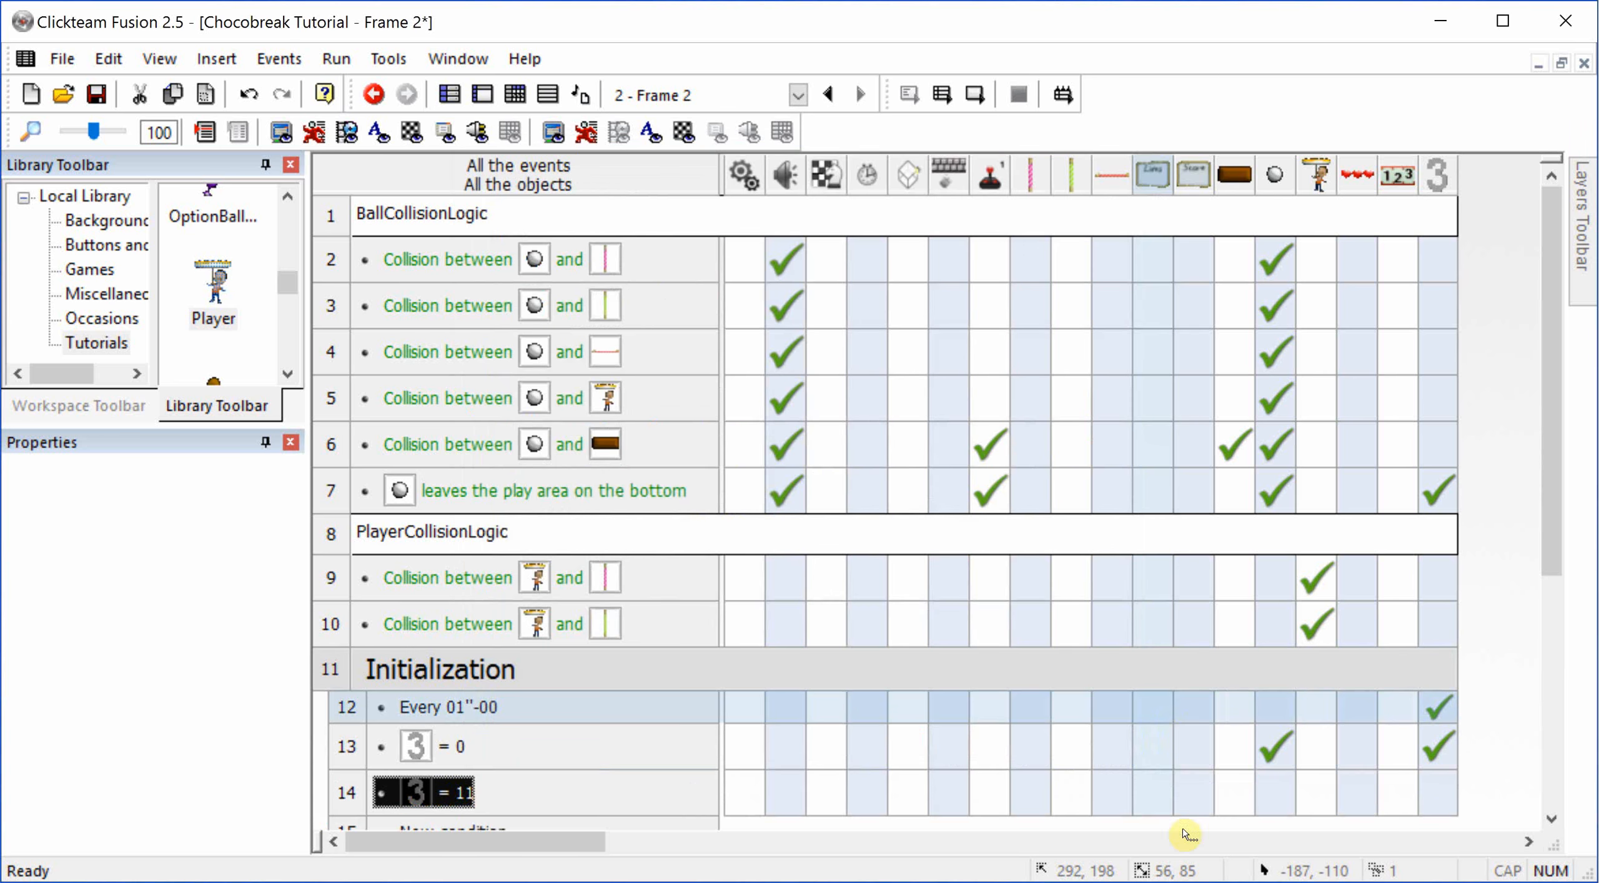
double_click(431, 793)
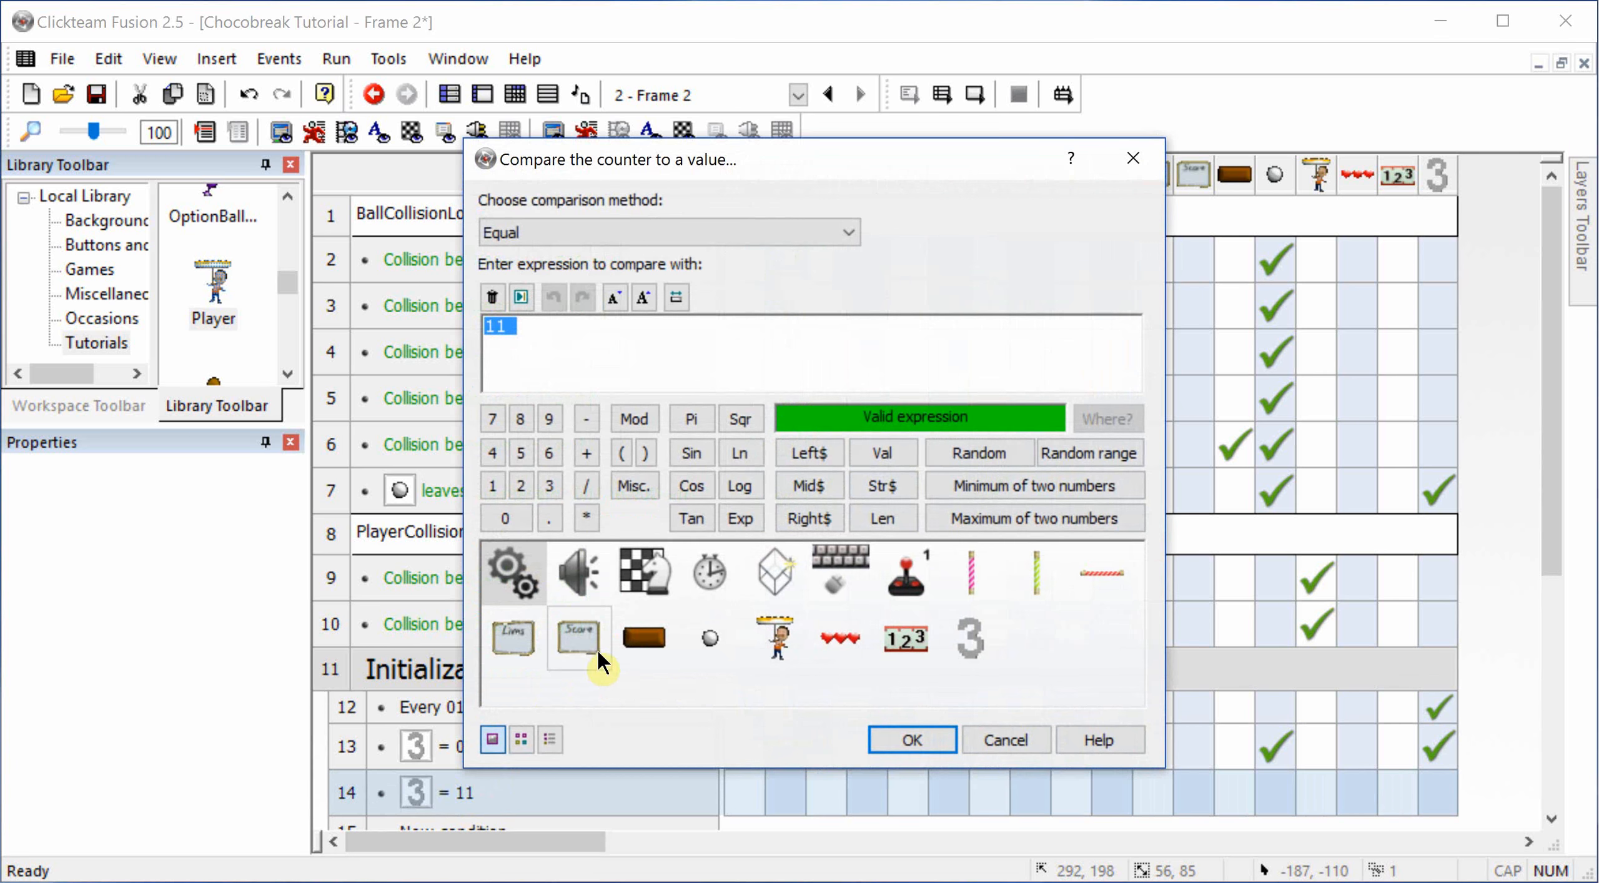
type("1")
key("Return")
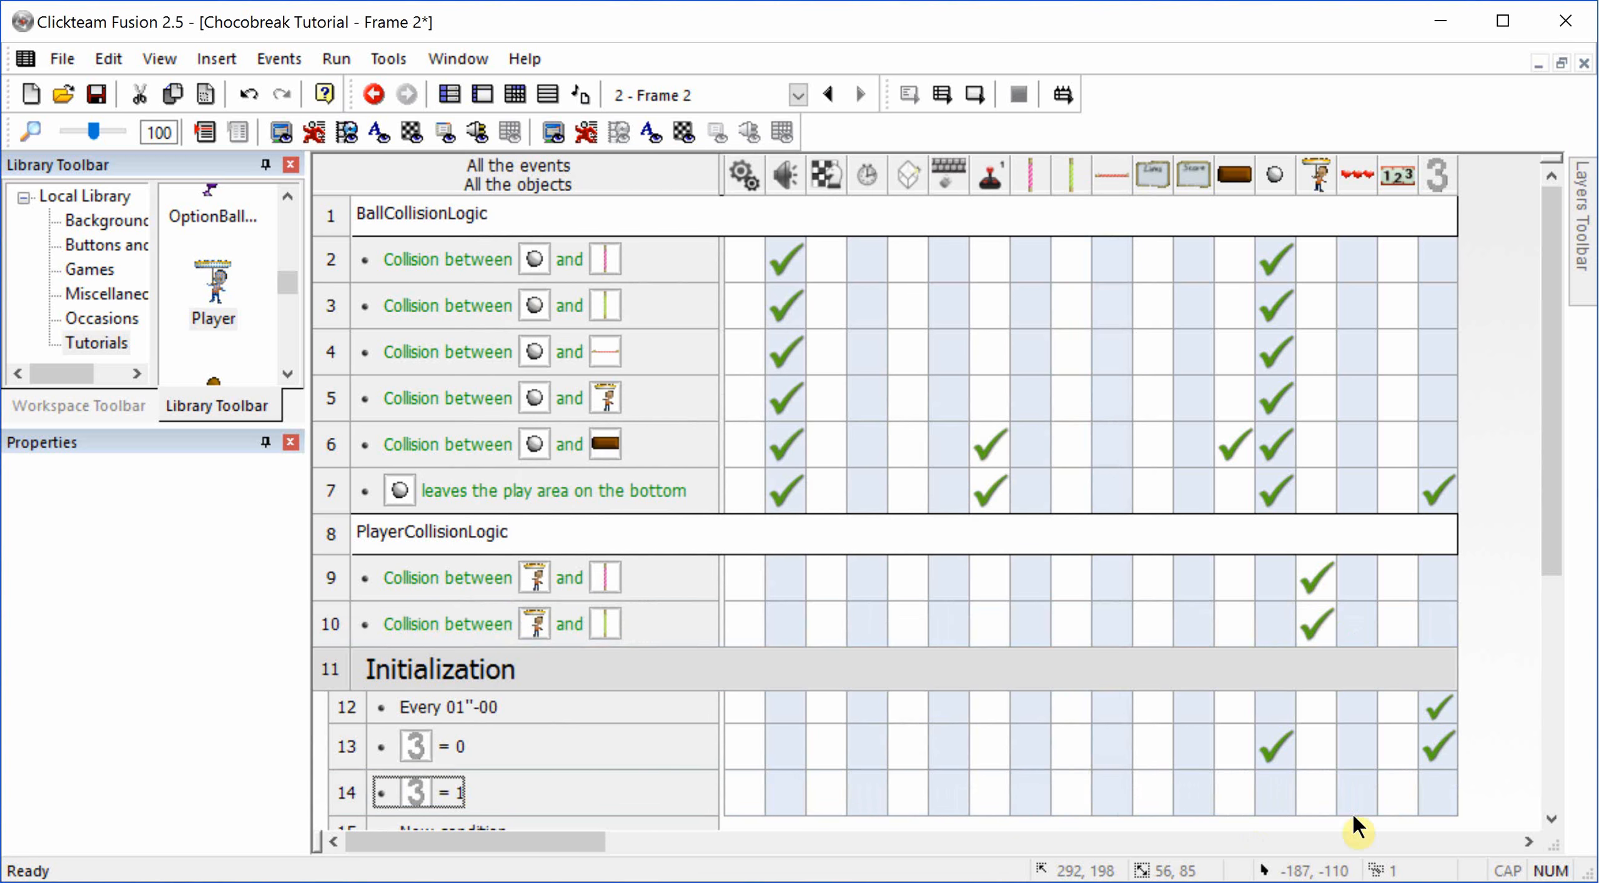
Step: Add a ball action to the "counter = 1" event that sets its direction to one of 4, 5, 6, 10, 11 or 12
right_click(1275, 791)
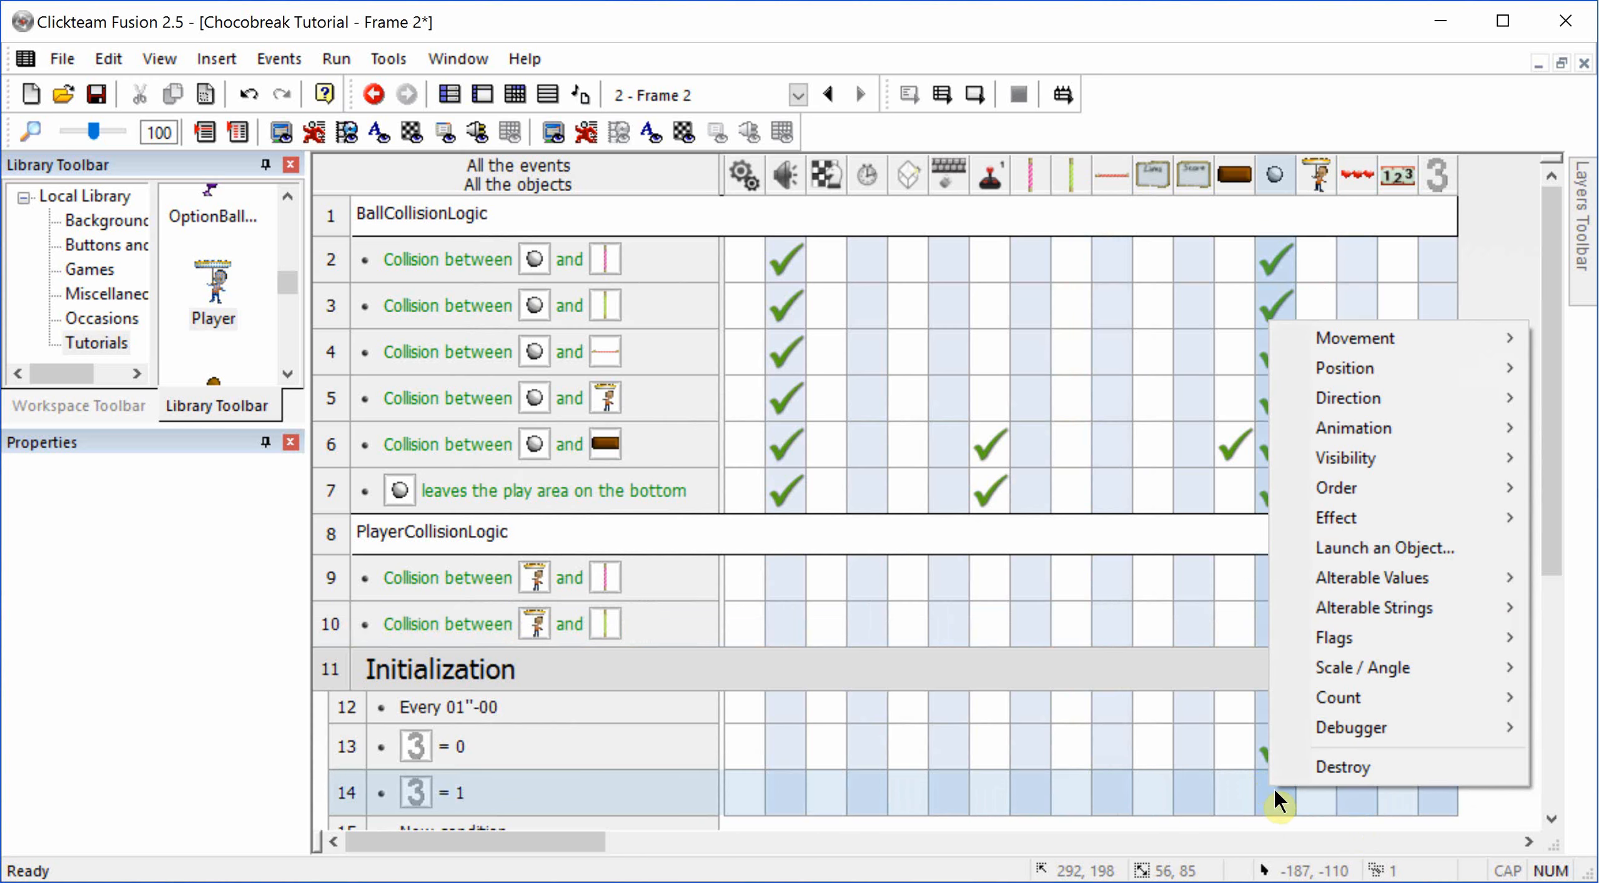
mouse_move(1337, 400)
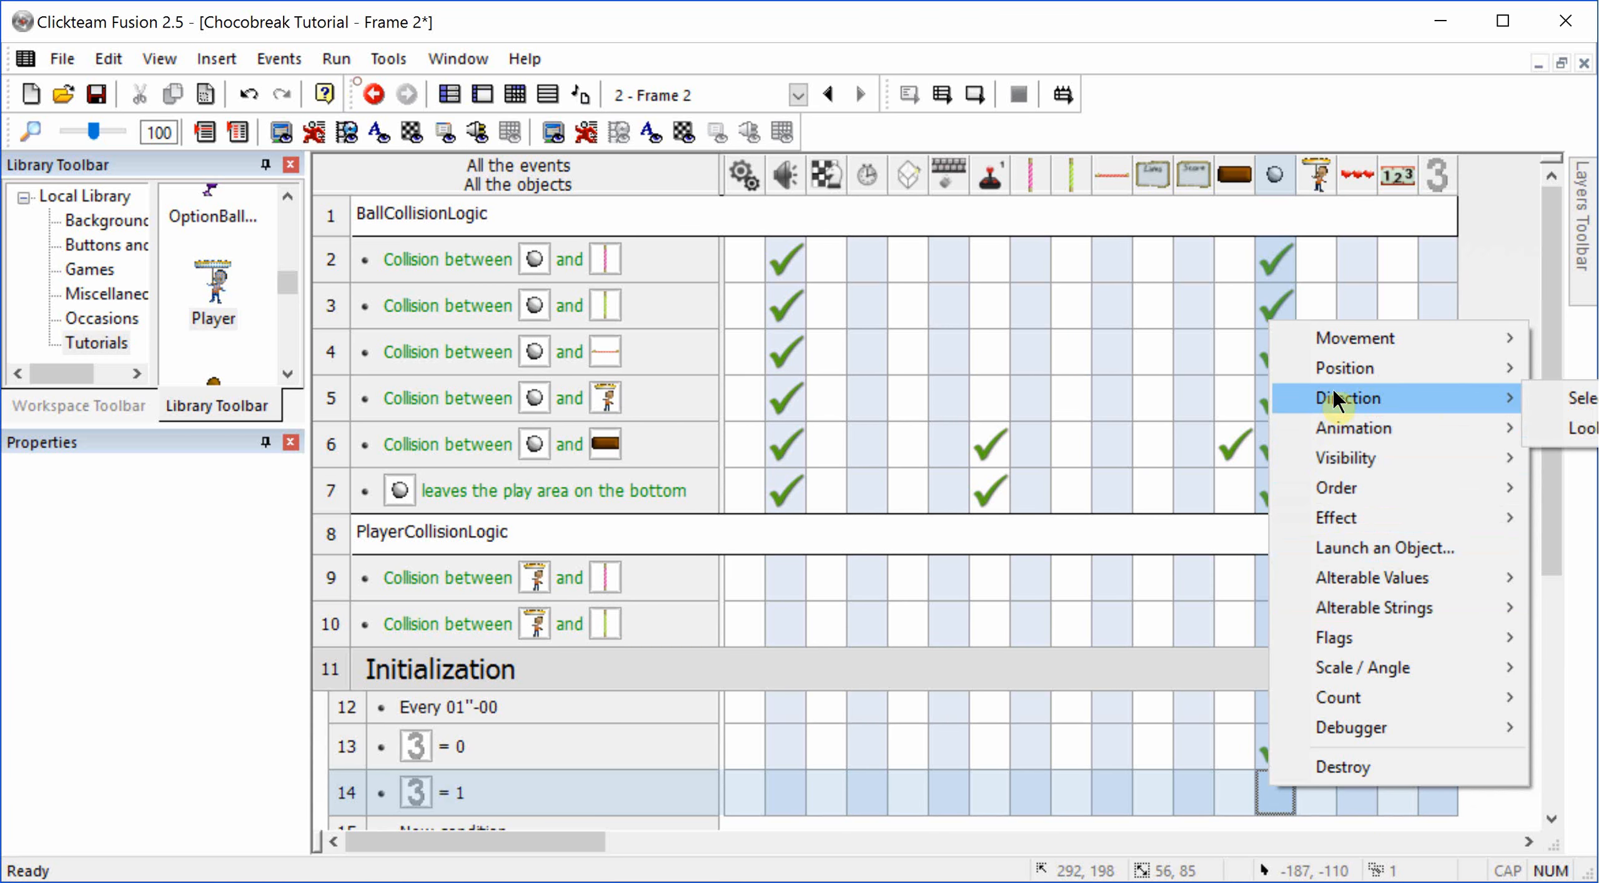
left_click(1579, 406)
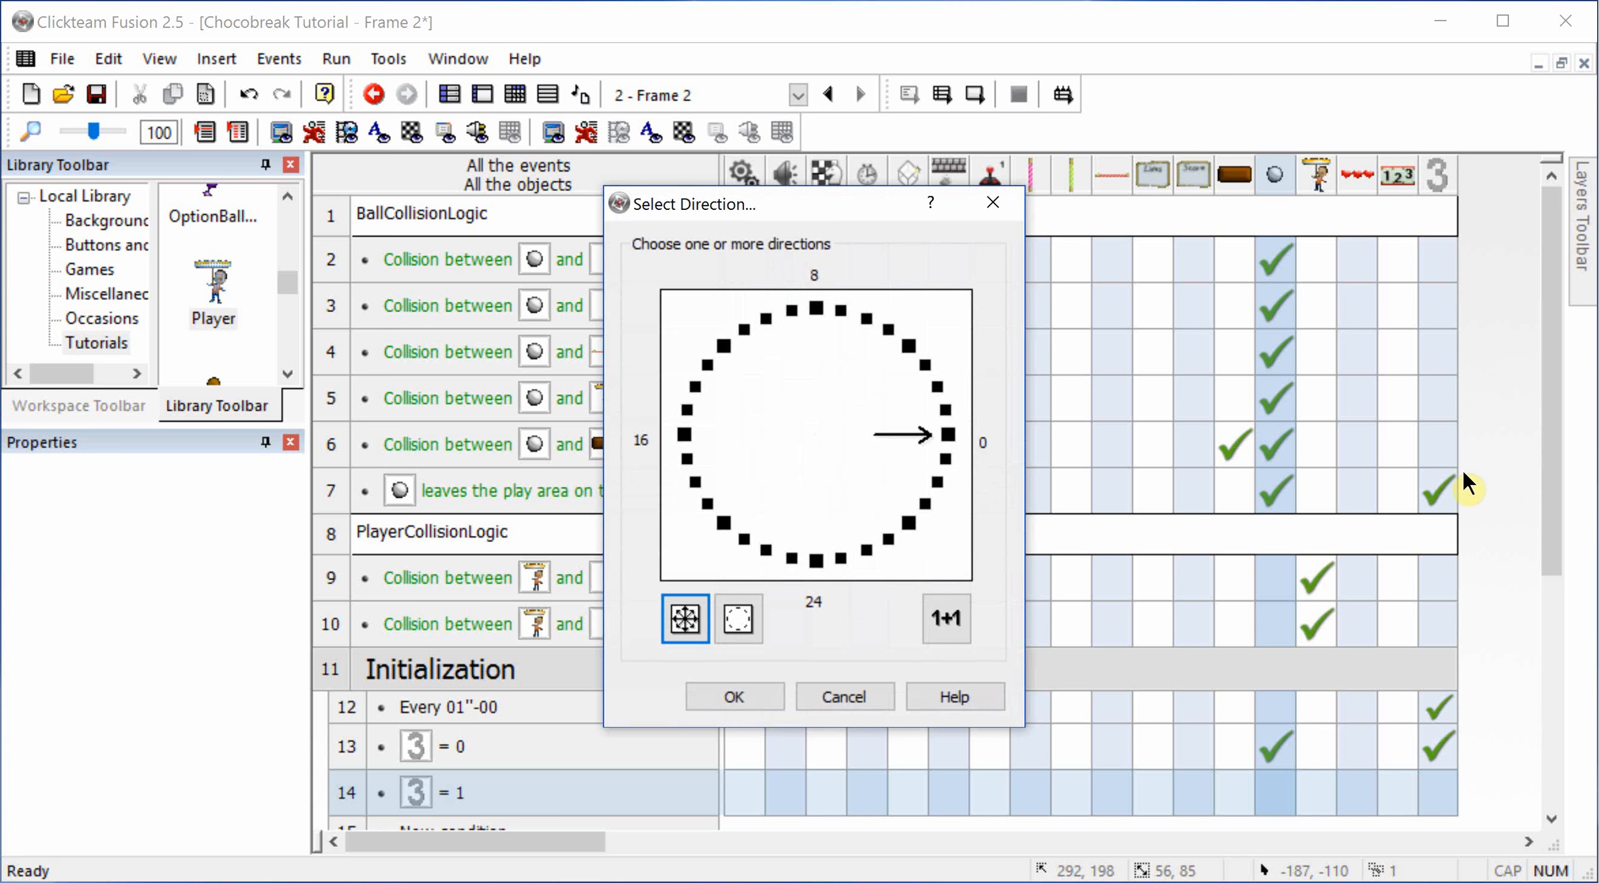
left_click(752, 618)
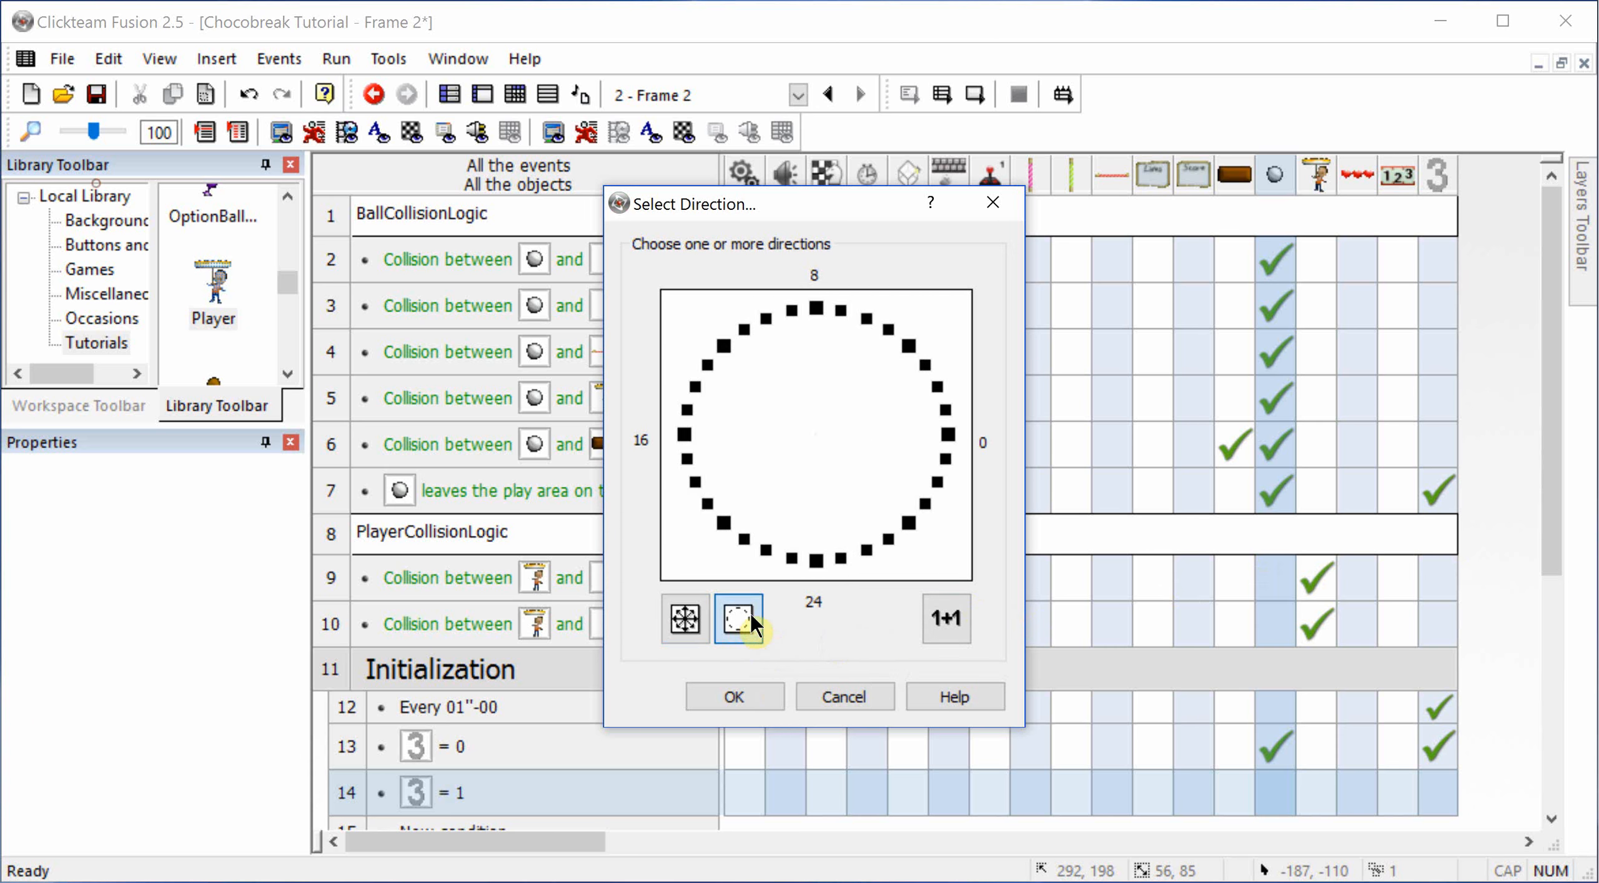
left_click(723, 347)
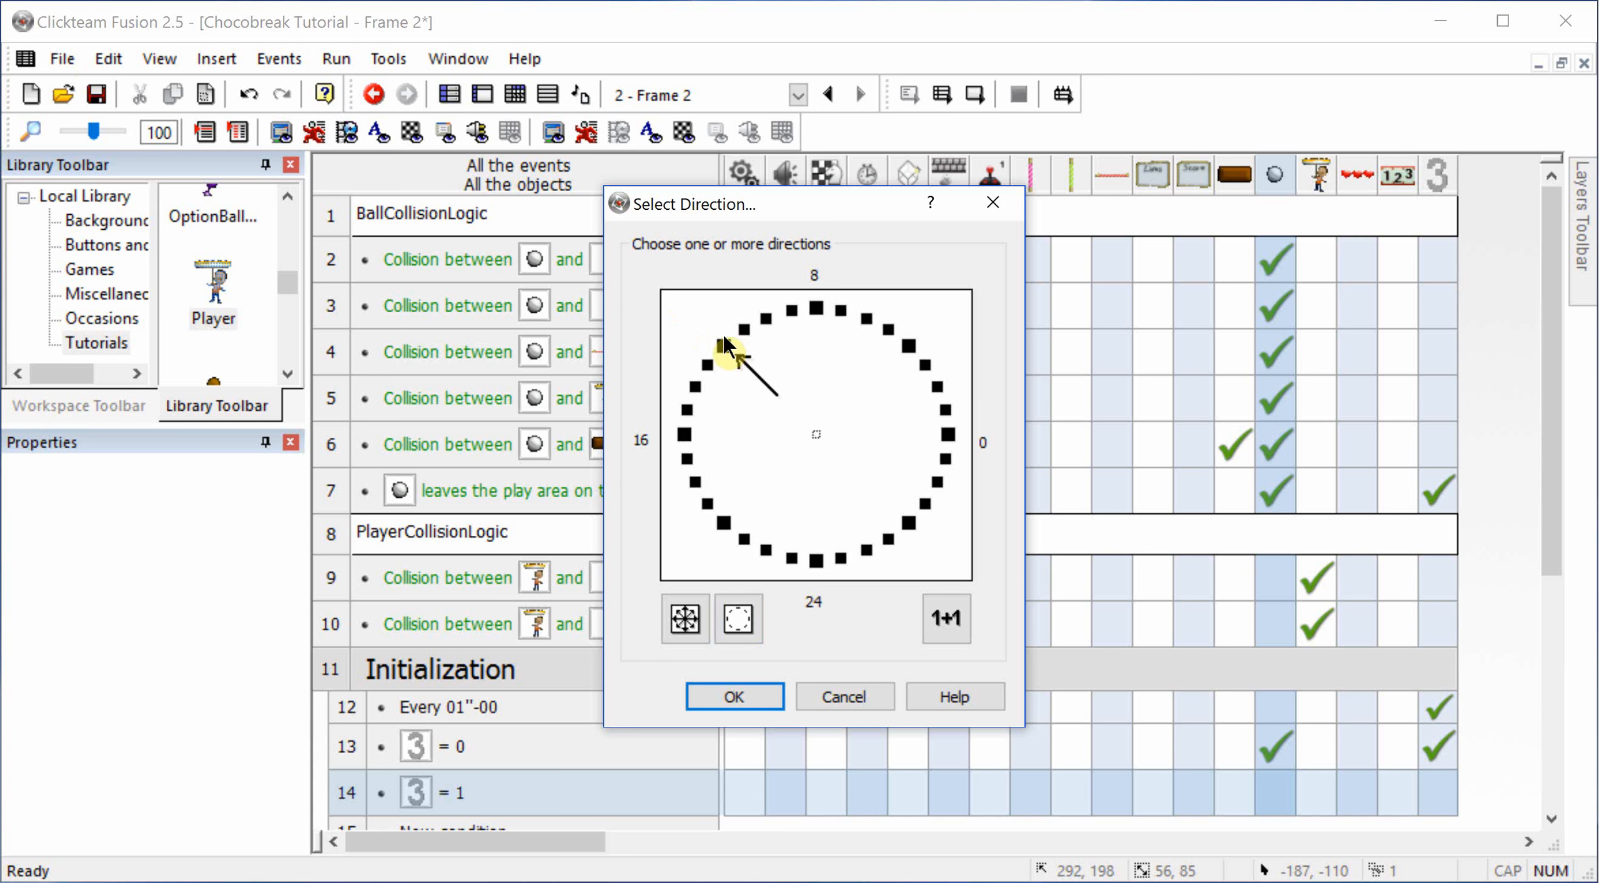
left_click(767, 320)
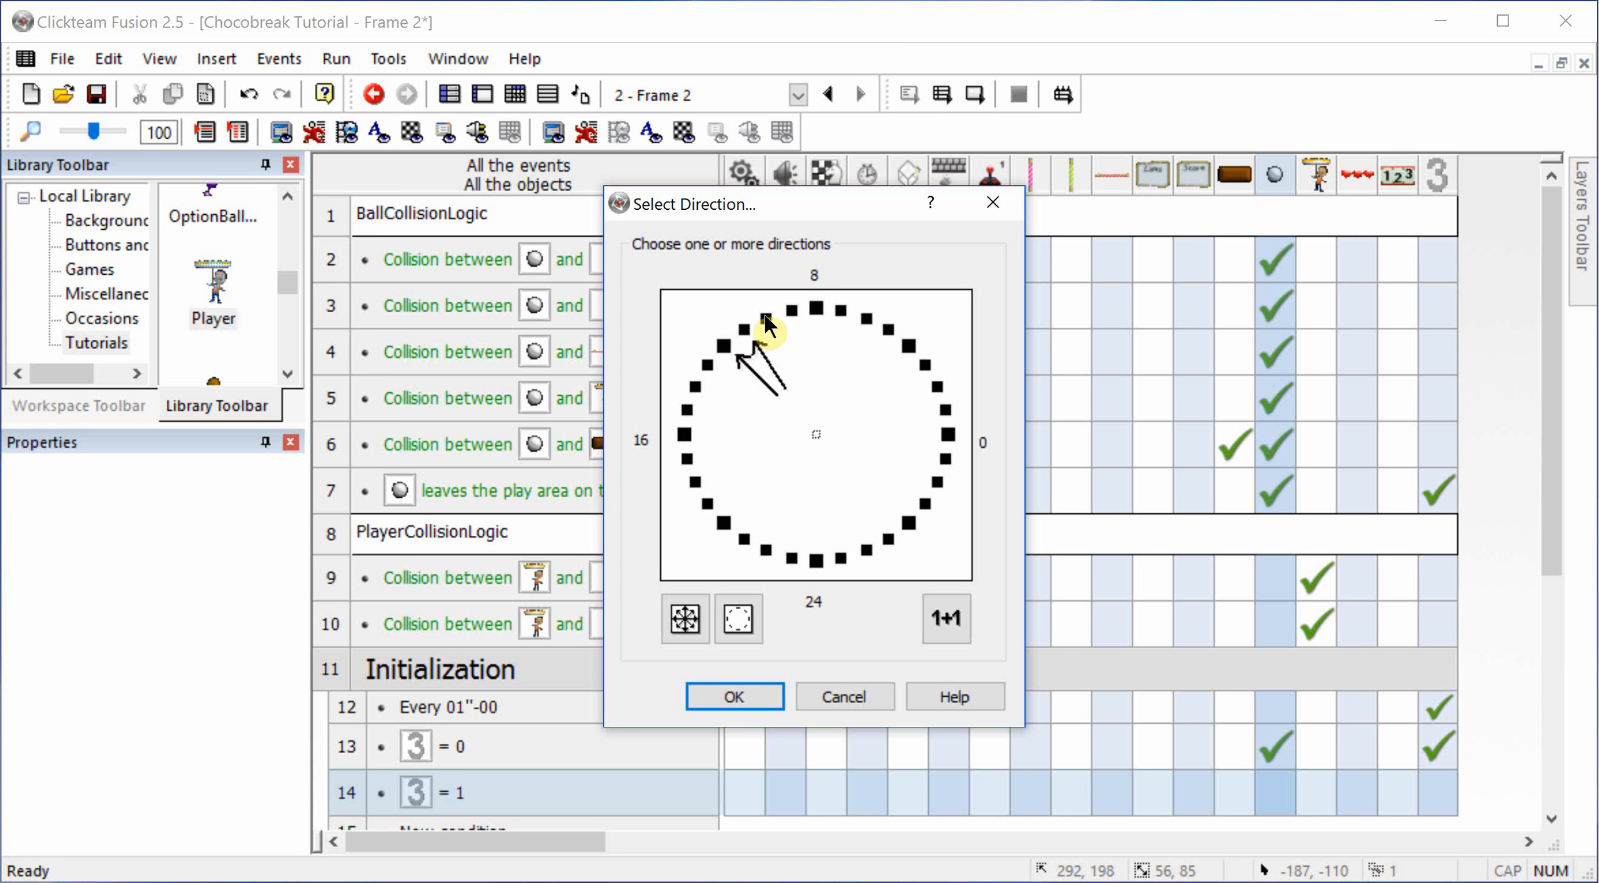
left_click(792, 311)
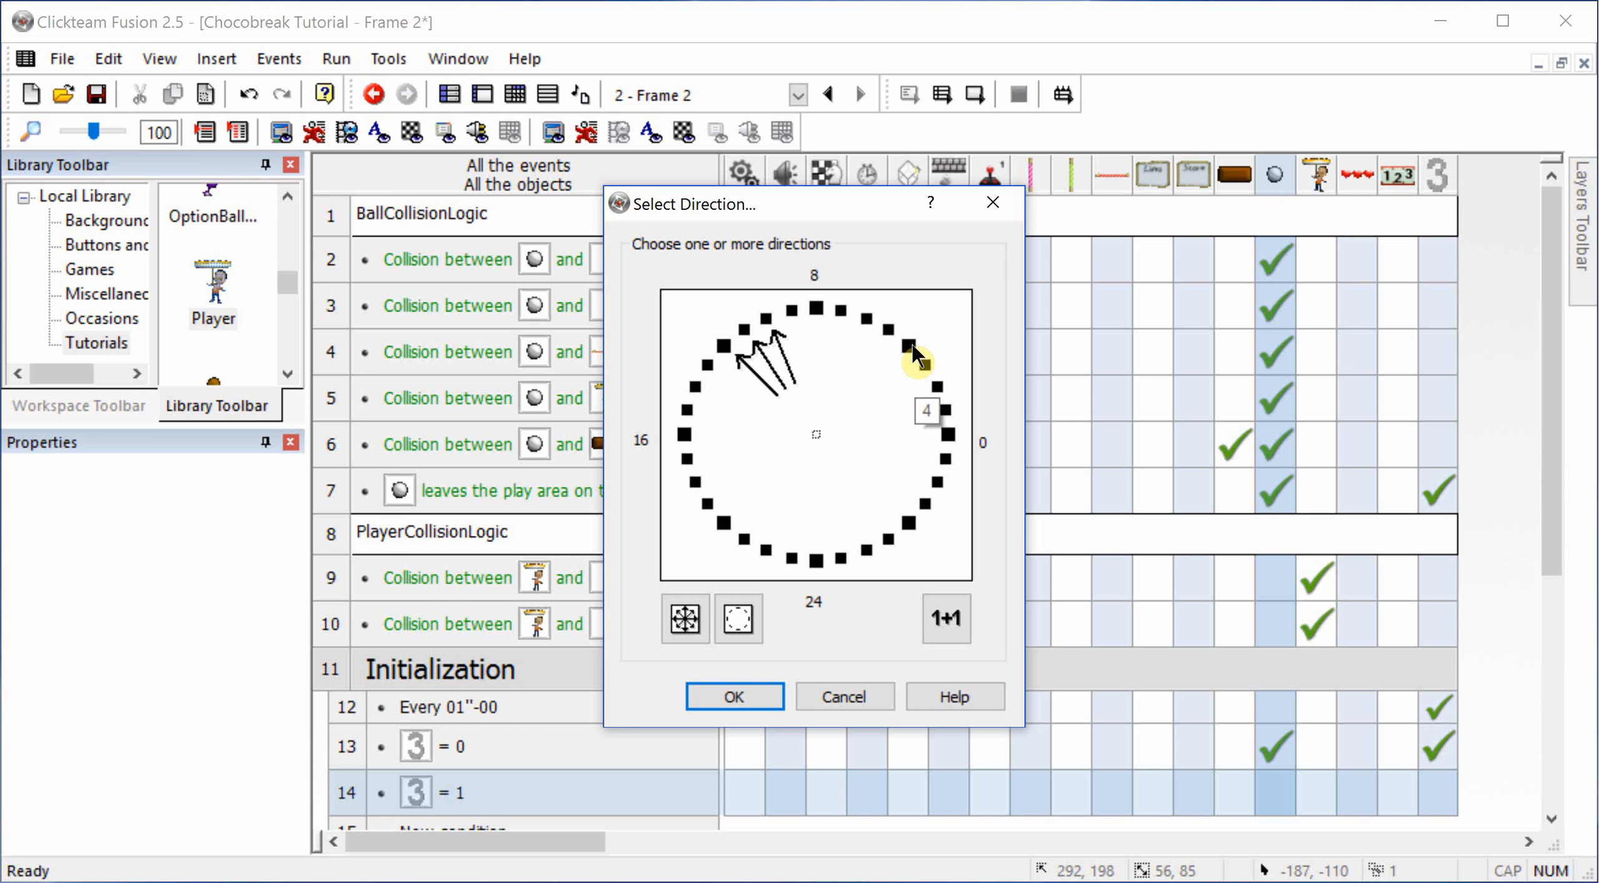
left_click(911, 347)
left_click(882, 330)
left_click(864, 321)
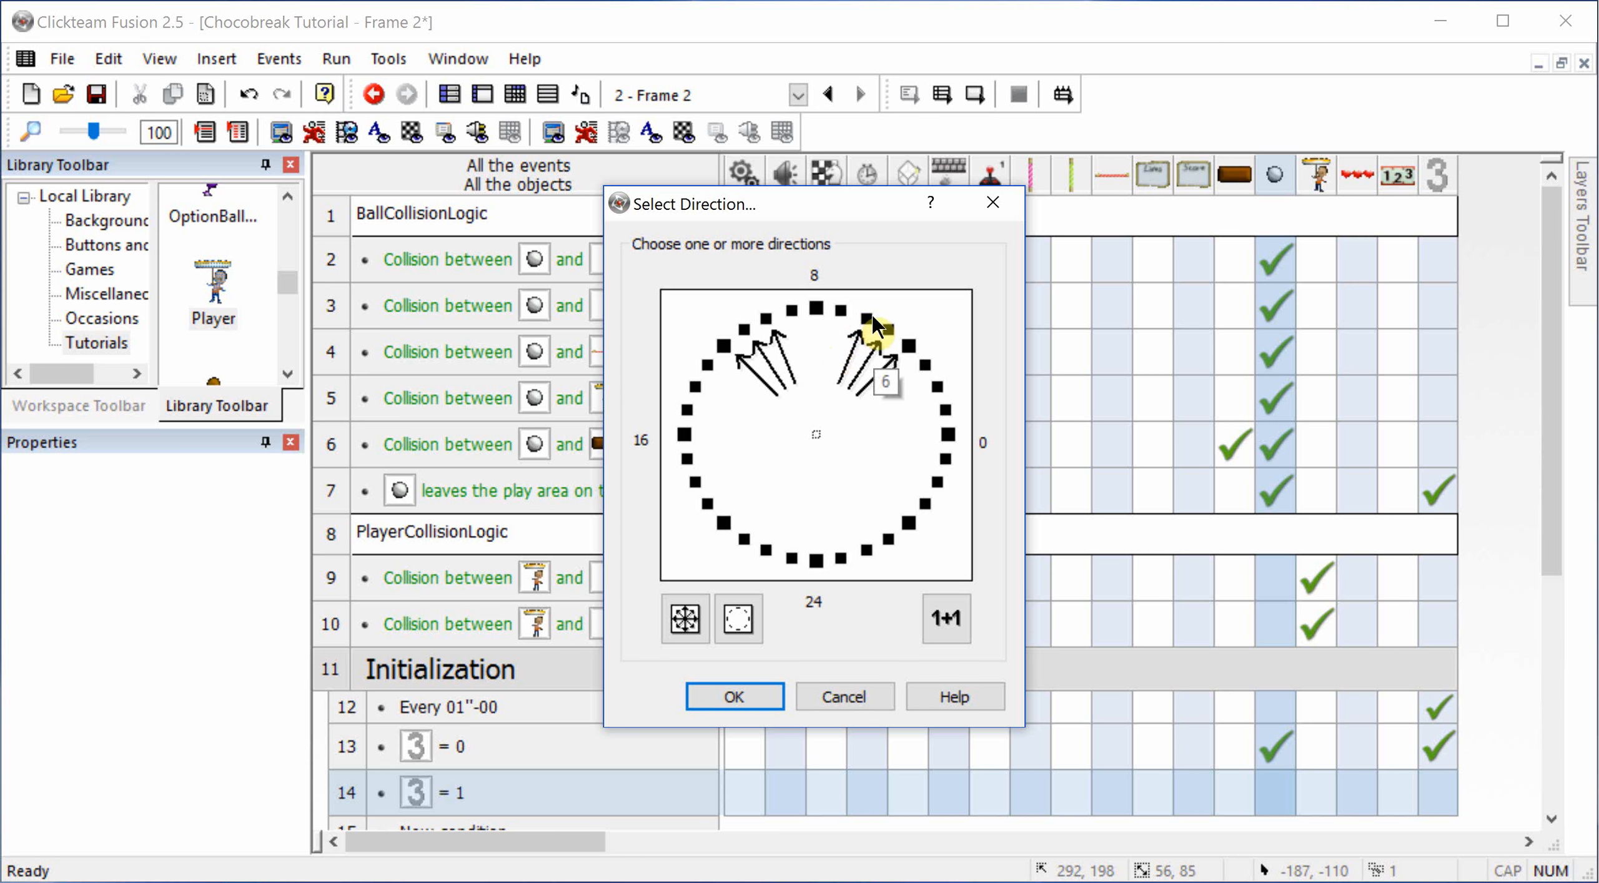
left_click(733, 689)
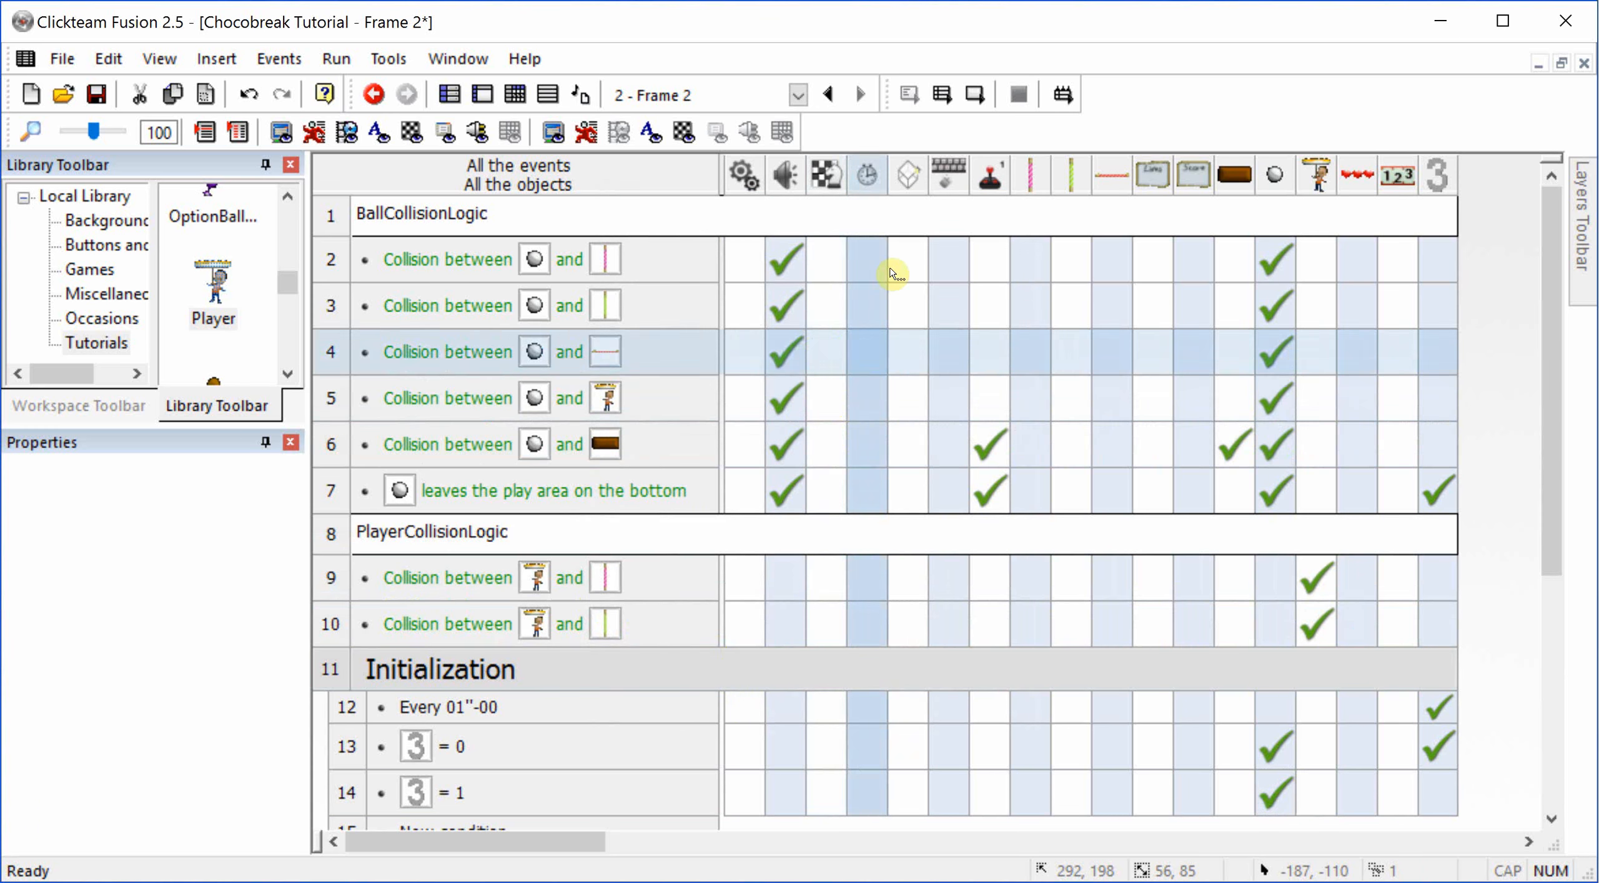
Step: Run the current frame again and play with the Player to check the ball's new starting directions, then close the game
left_click(978, 95)
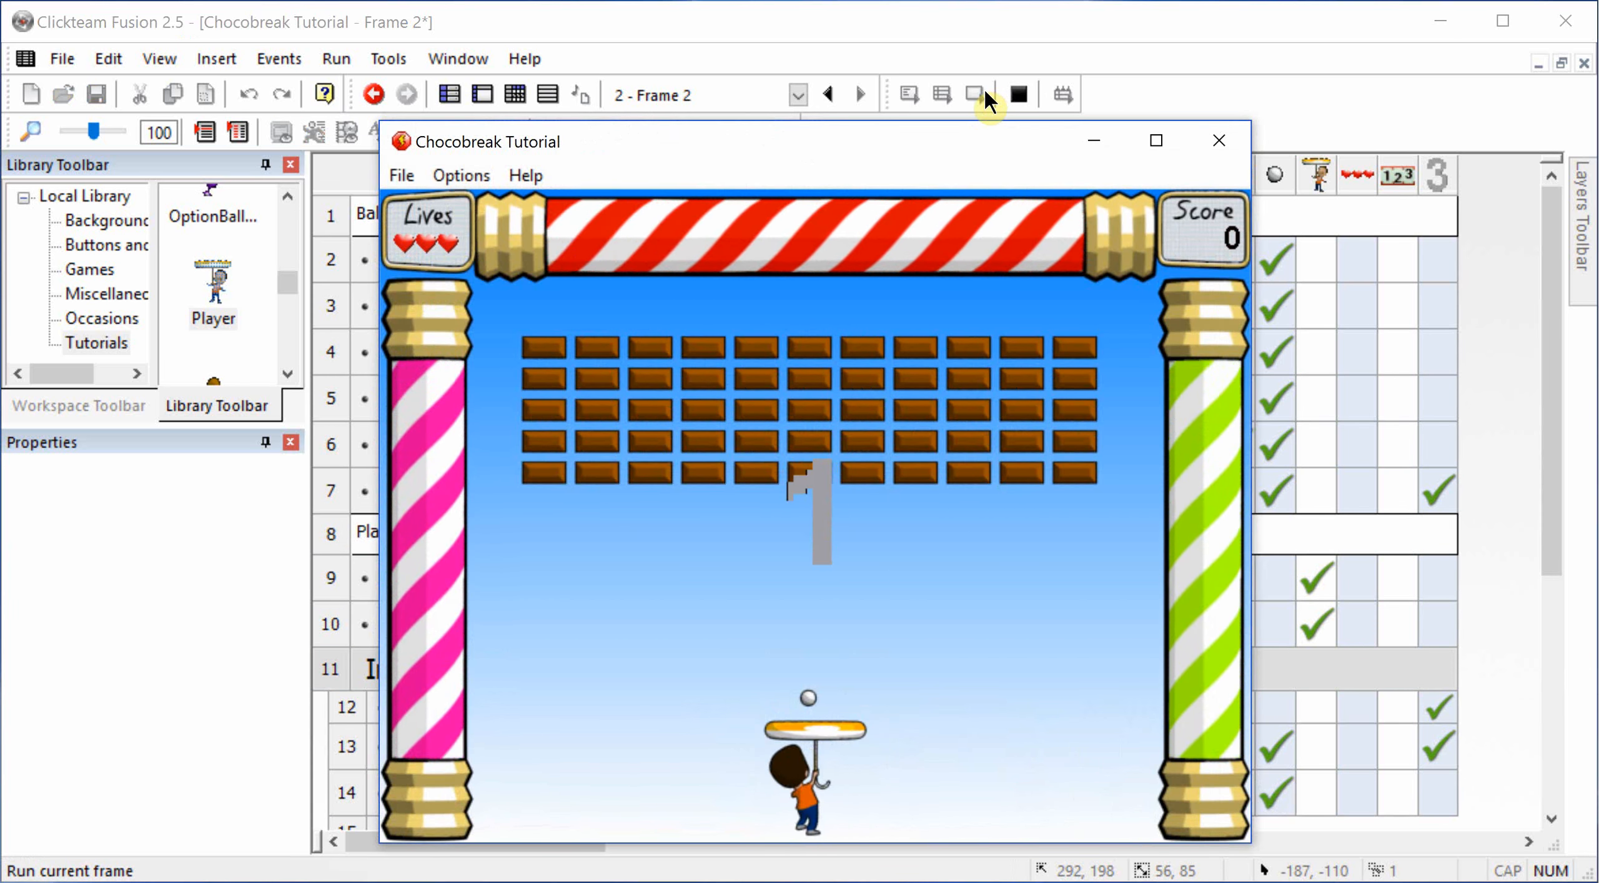
key("Left")
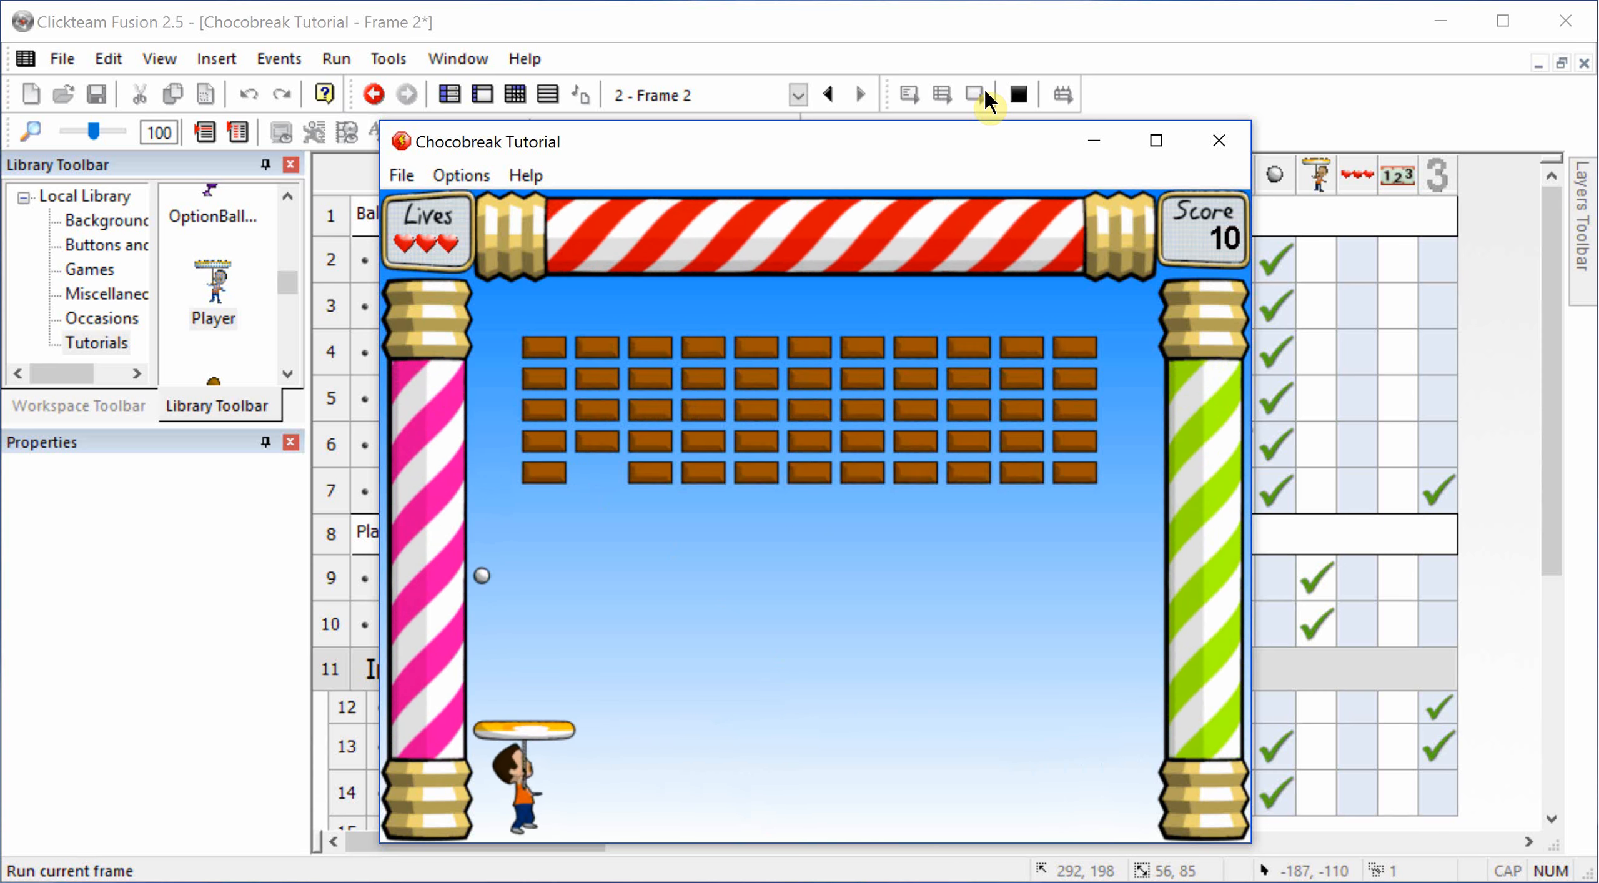
key("Right")
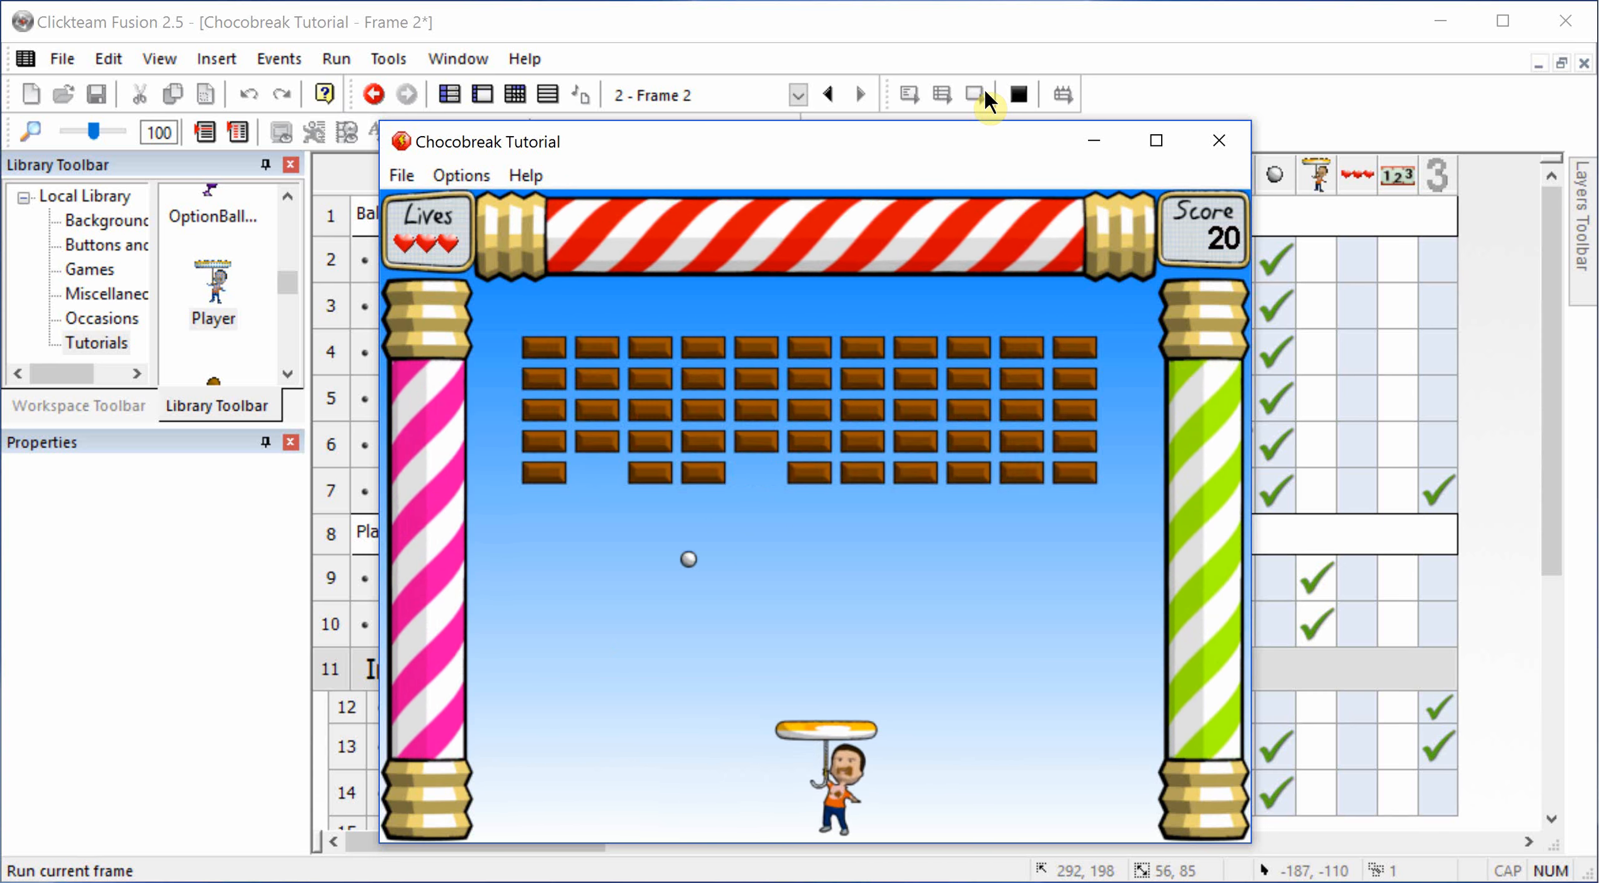
key("Left")
key("Right")
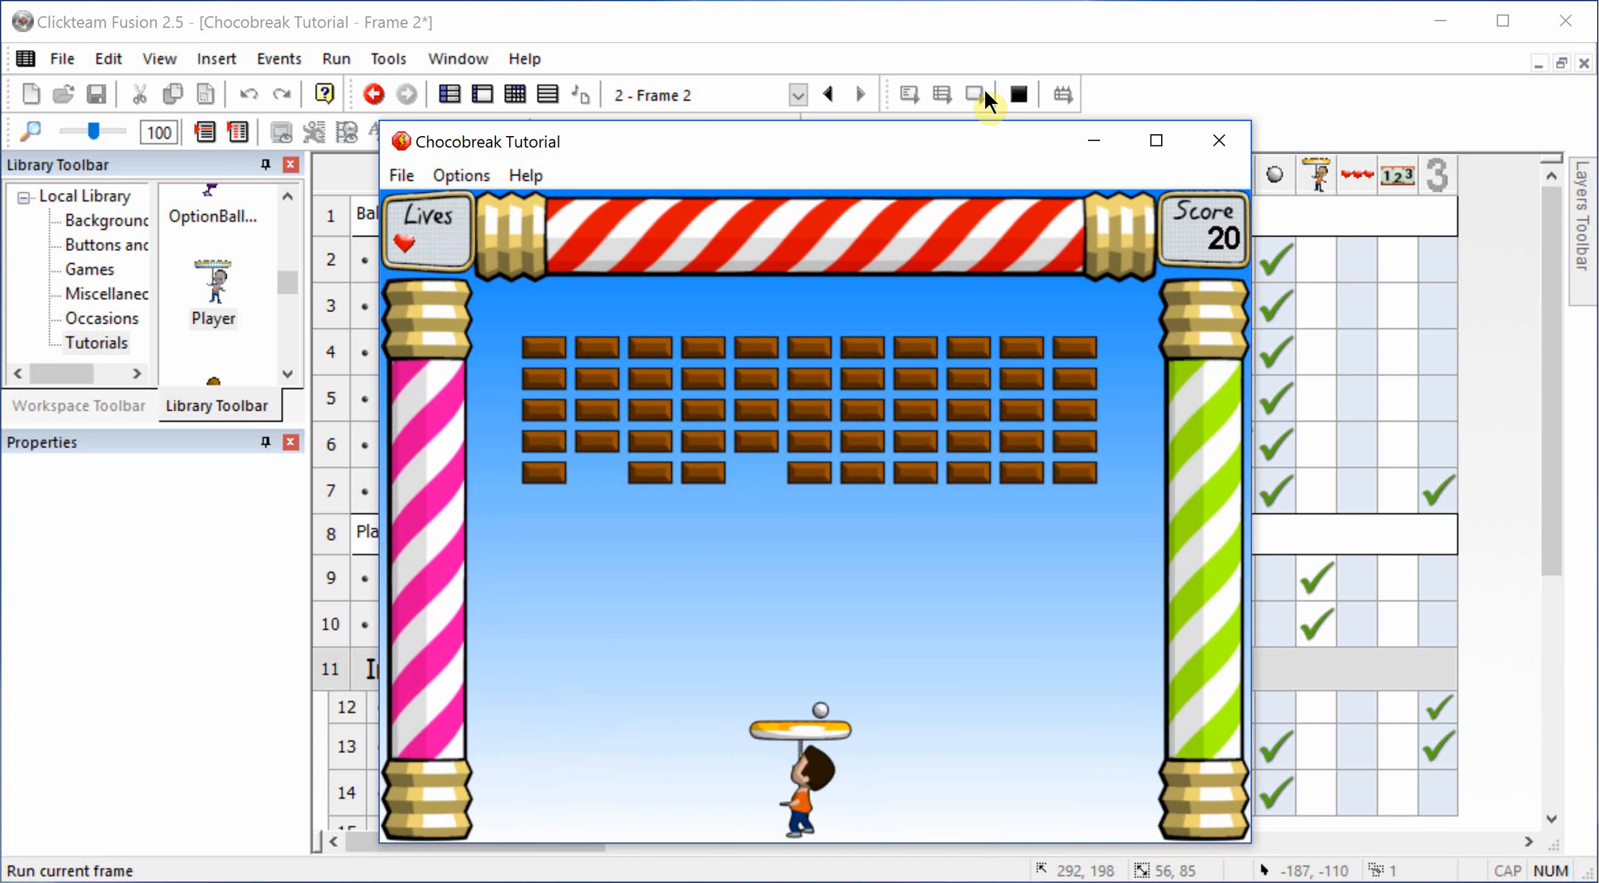
key("Right")
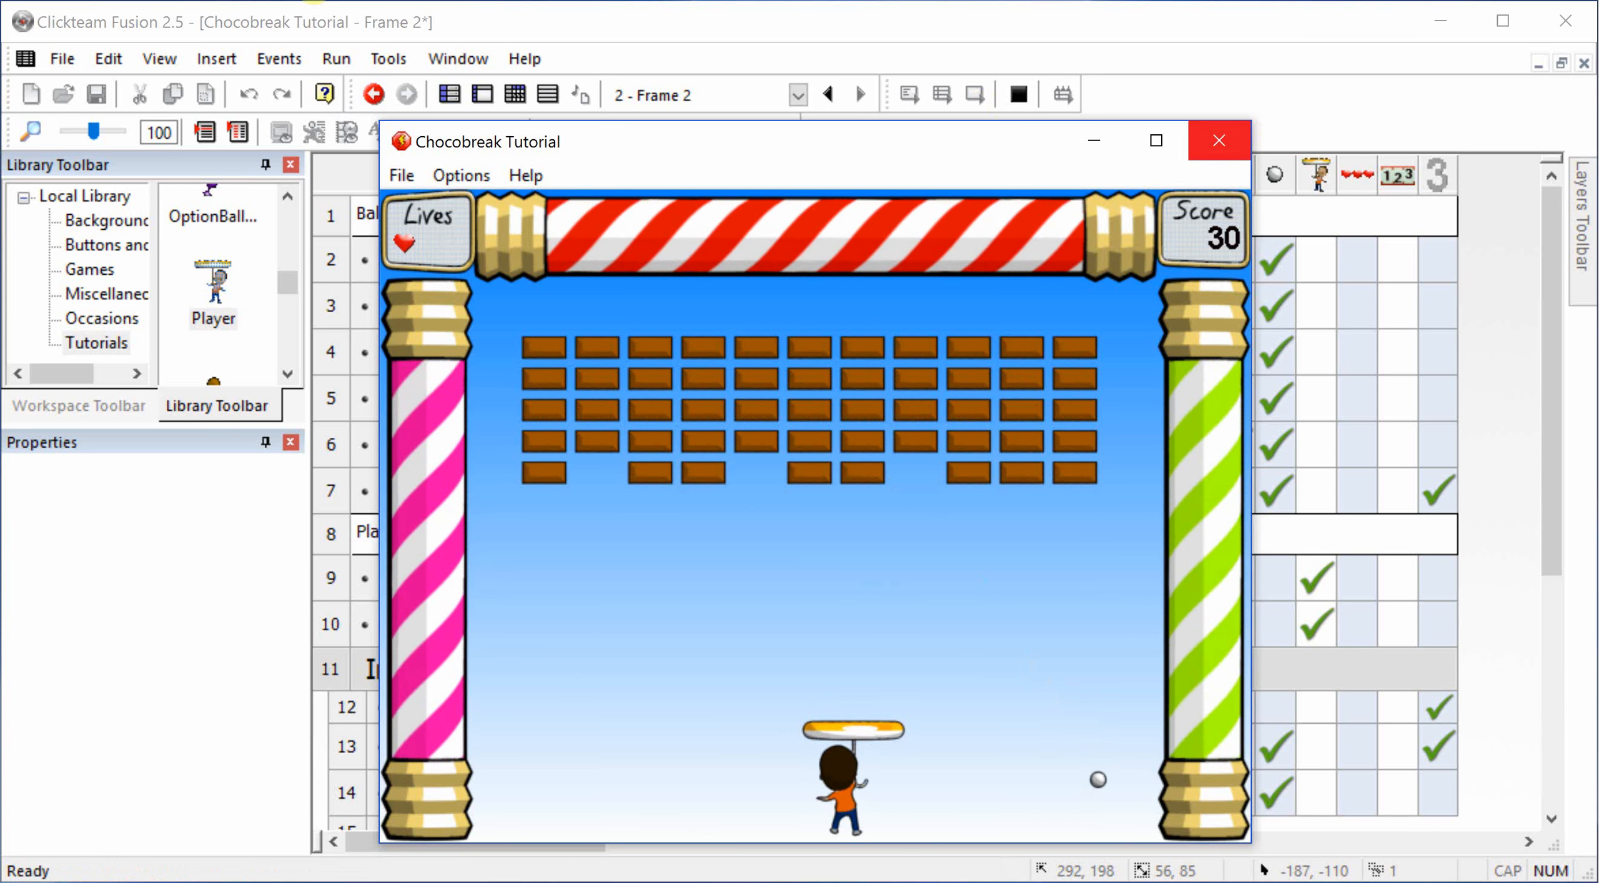
left_click(1219, 140)
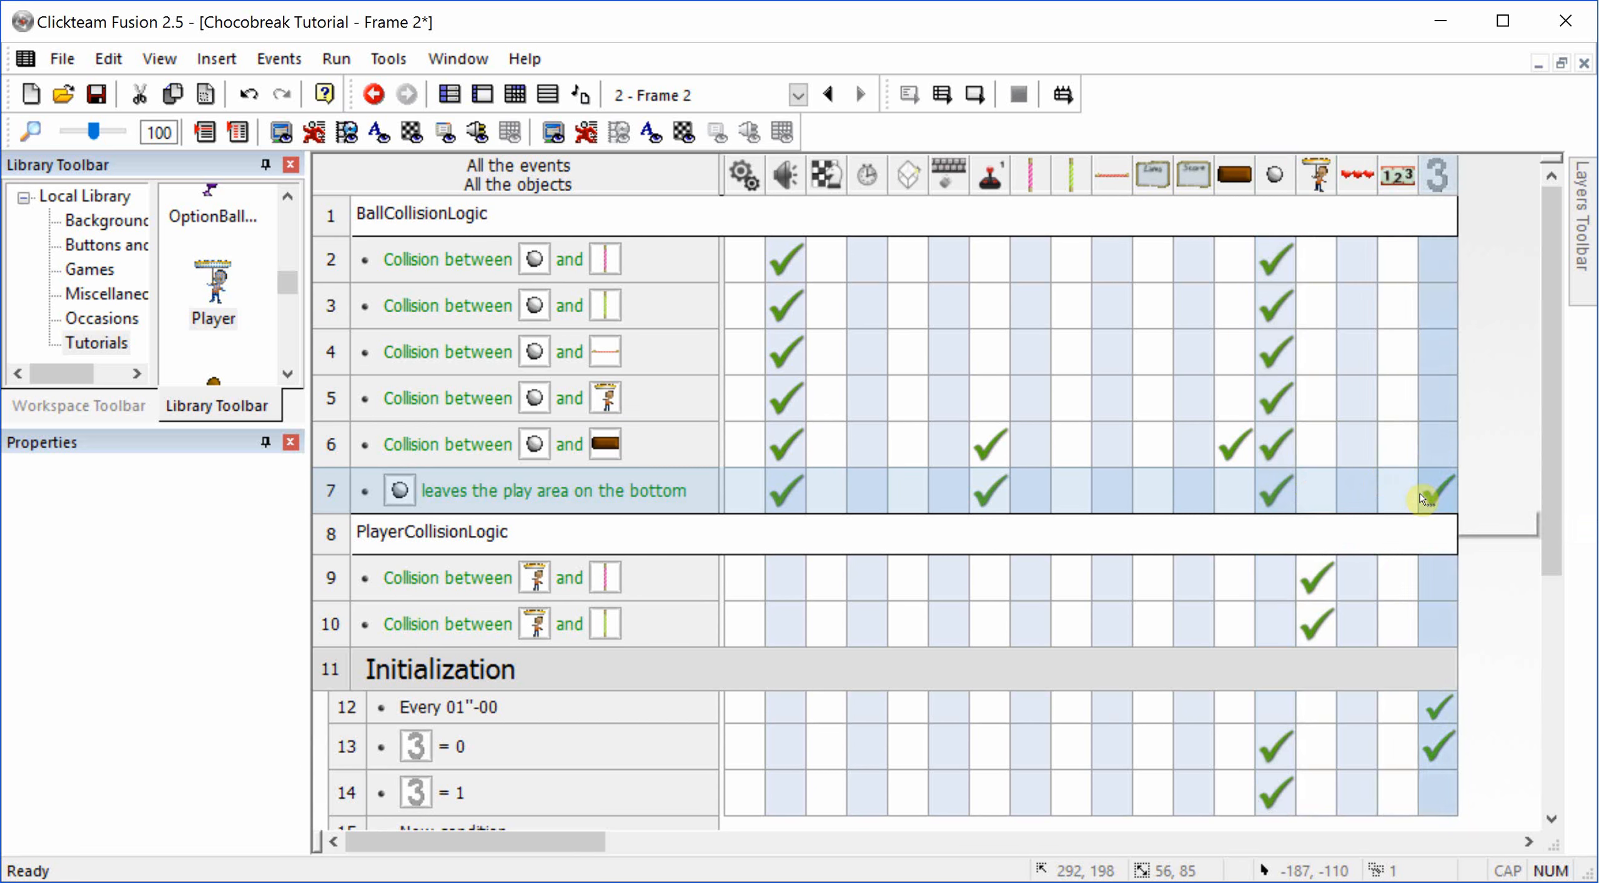
Step: Move the "Select movement Stopped" action to first place in the action order of the ball-leaves-play-area event
double_click(1292, 493)
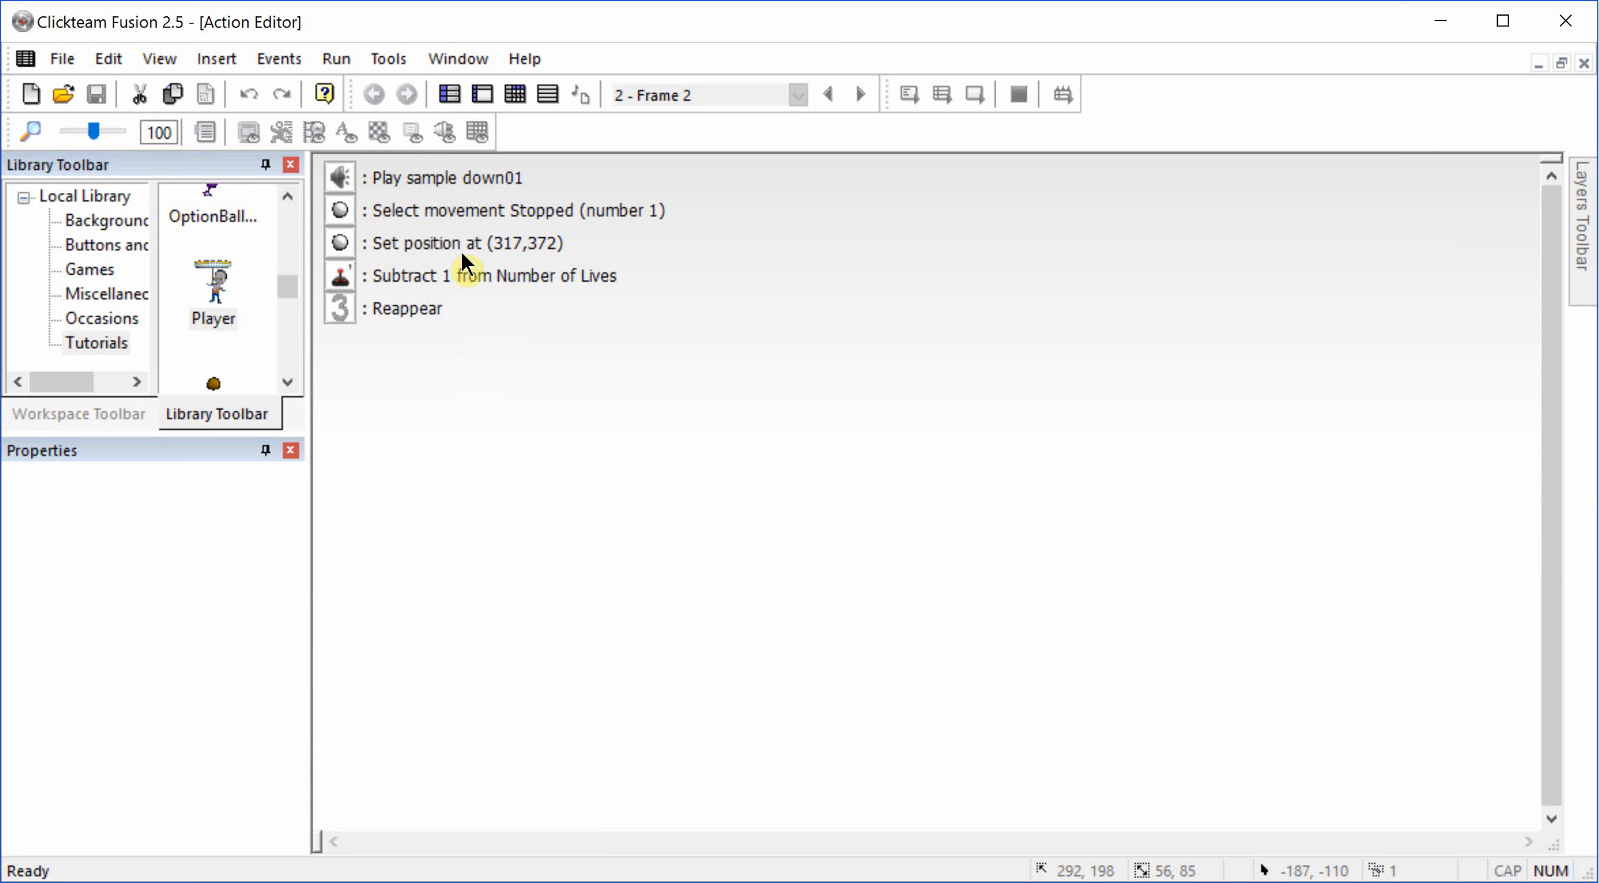
left_click_drag(467, 208, 440, 168)
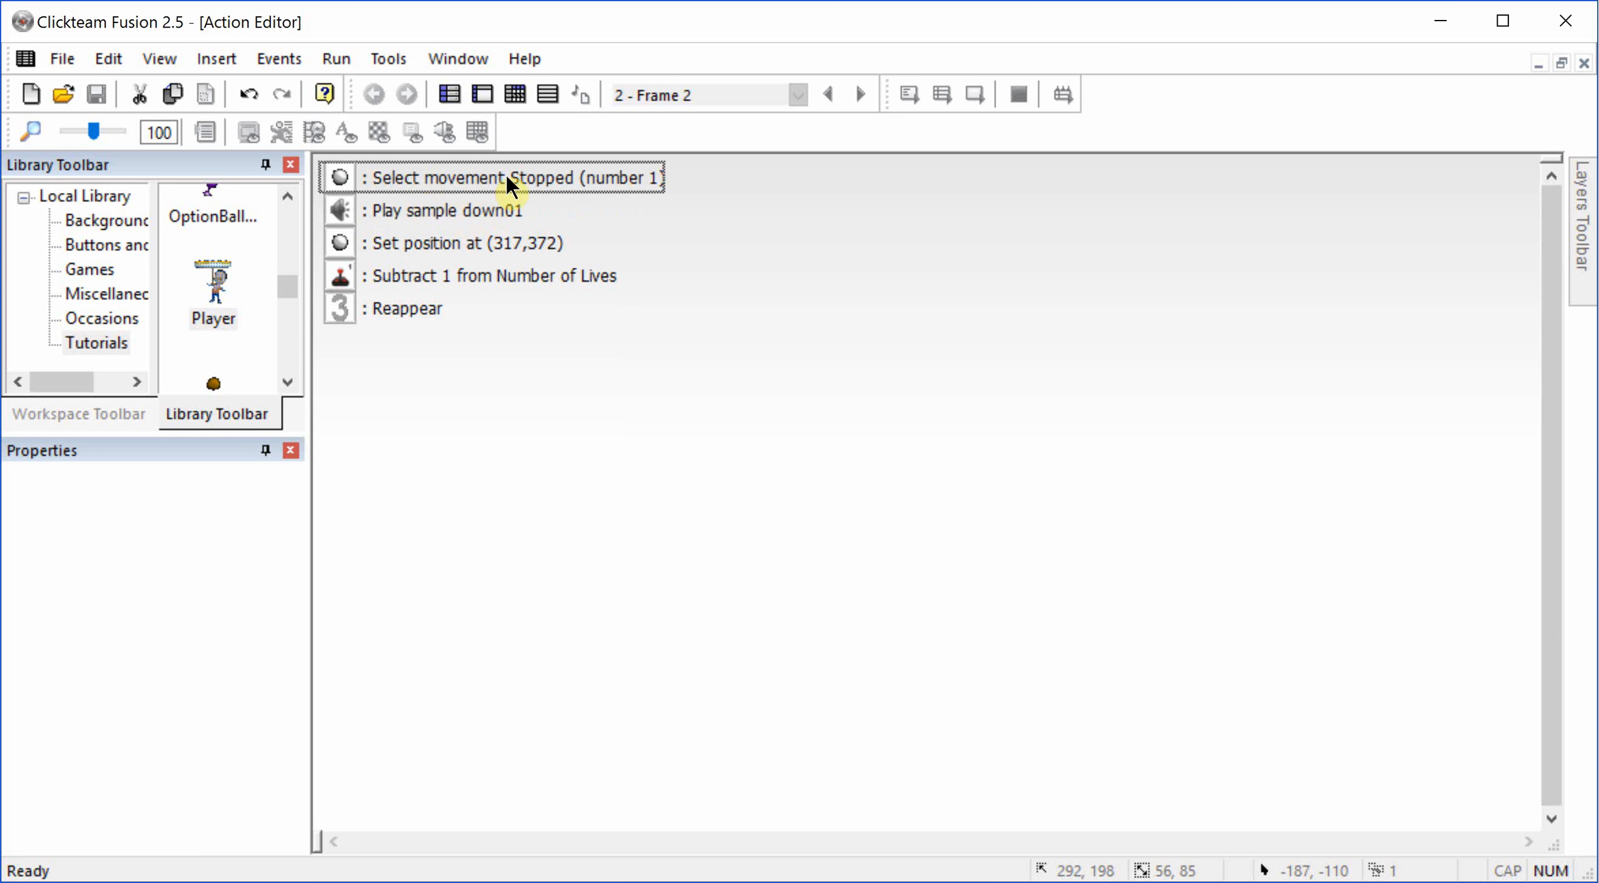
key("Escape")
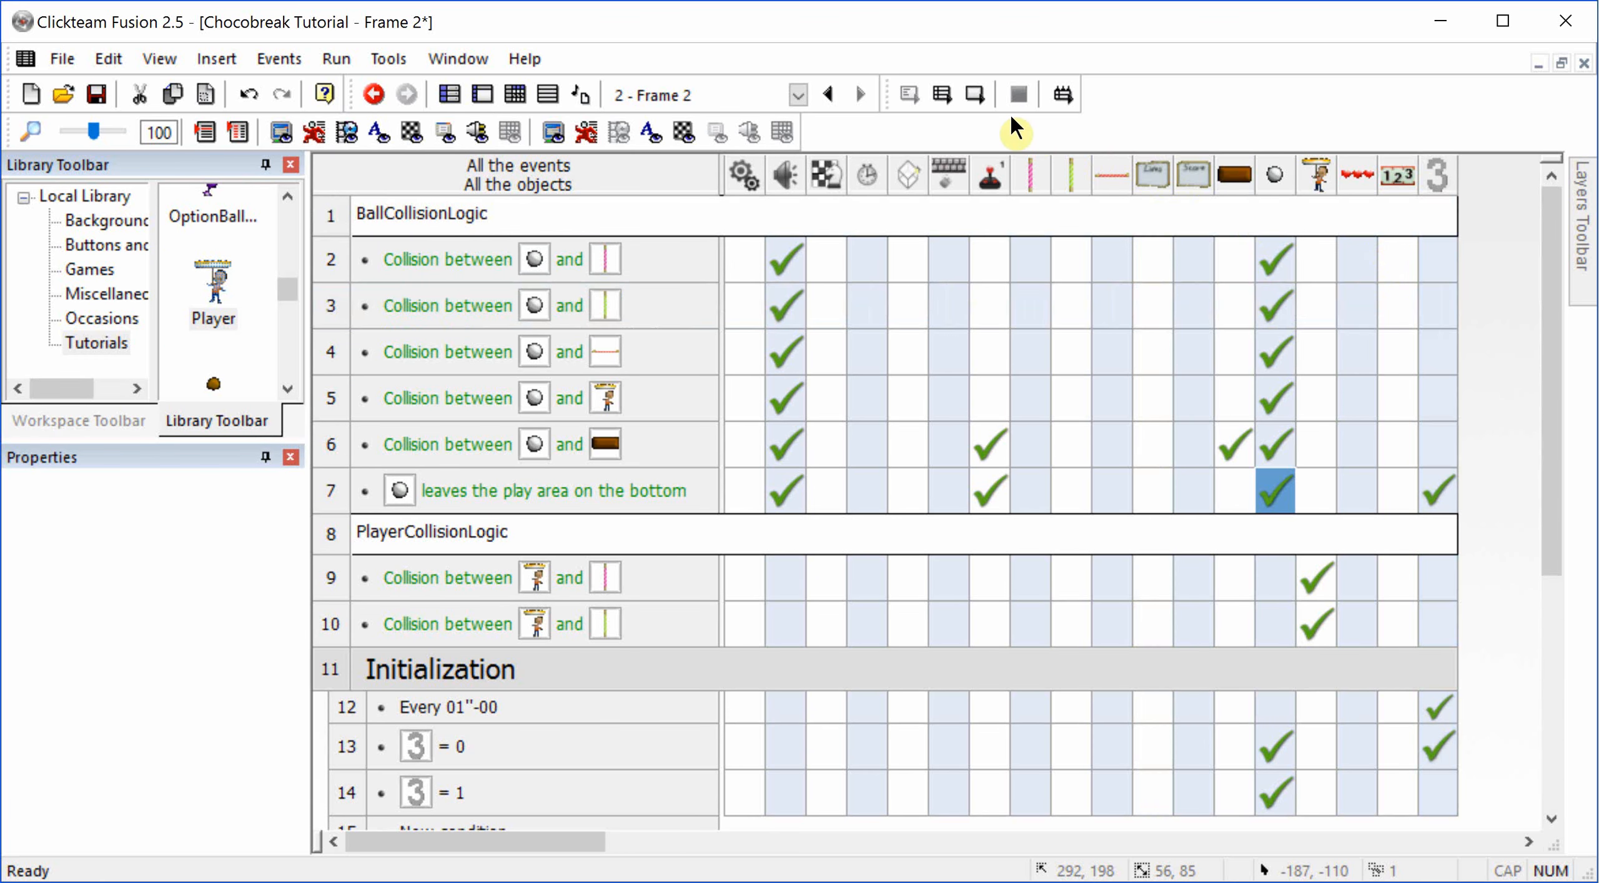
Step: Run the current frame, move the Player both ways to check how the ball restarts after being lost, and close the game
left_click(975, 94)
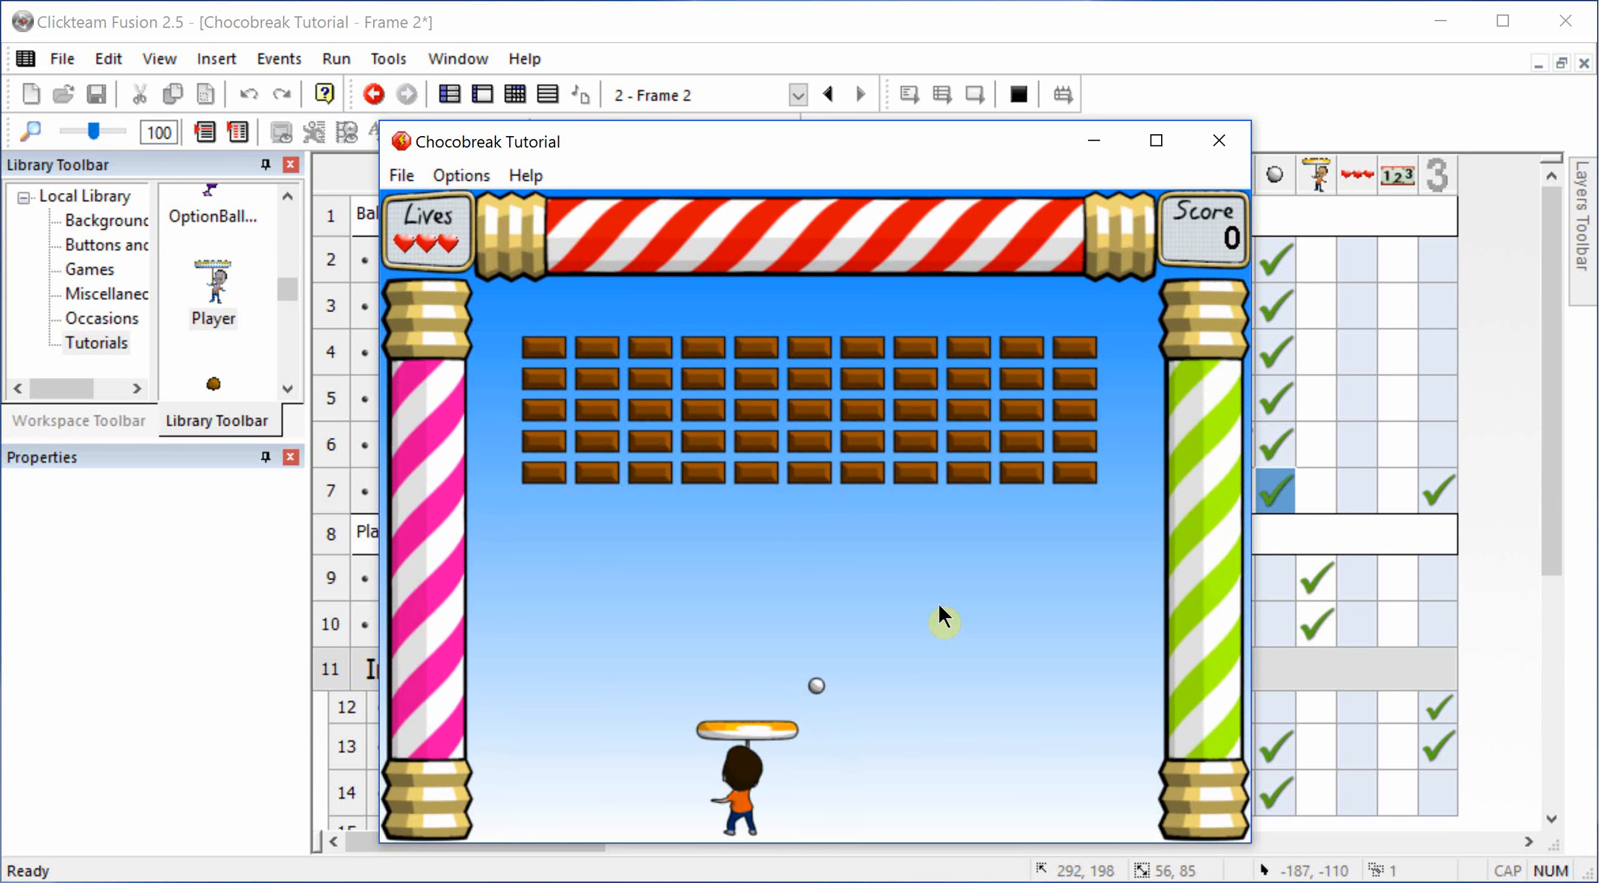
key("Left")
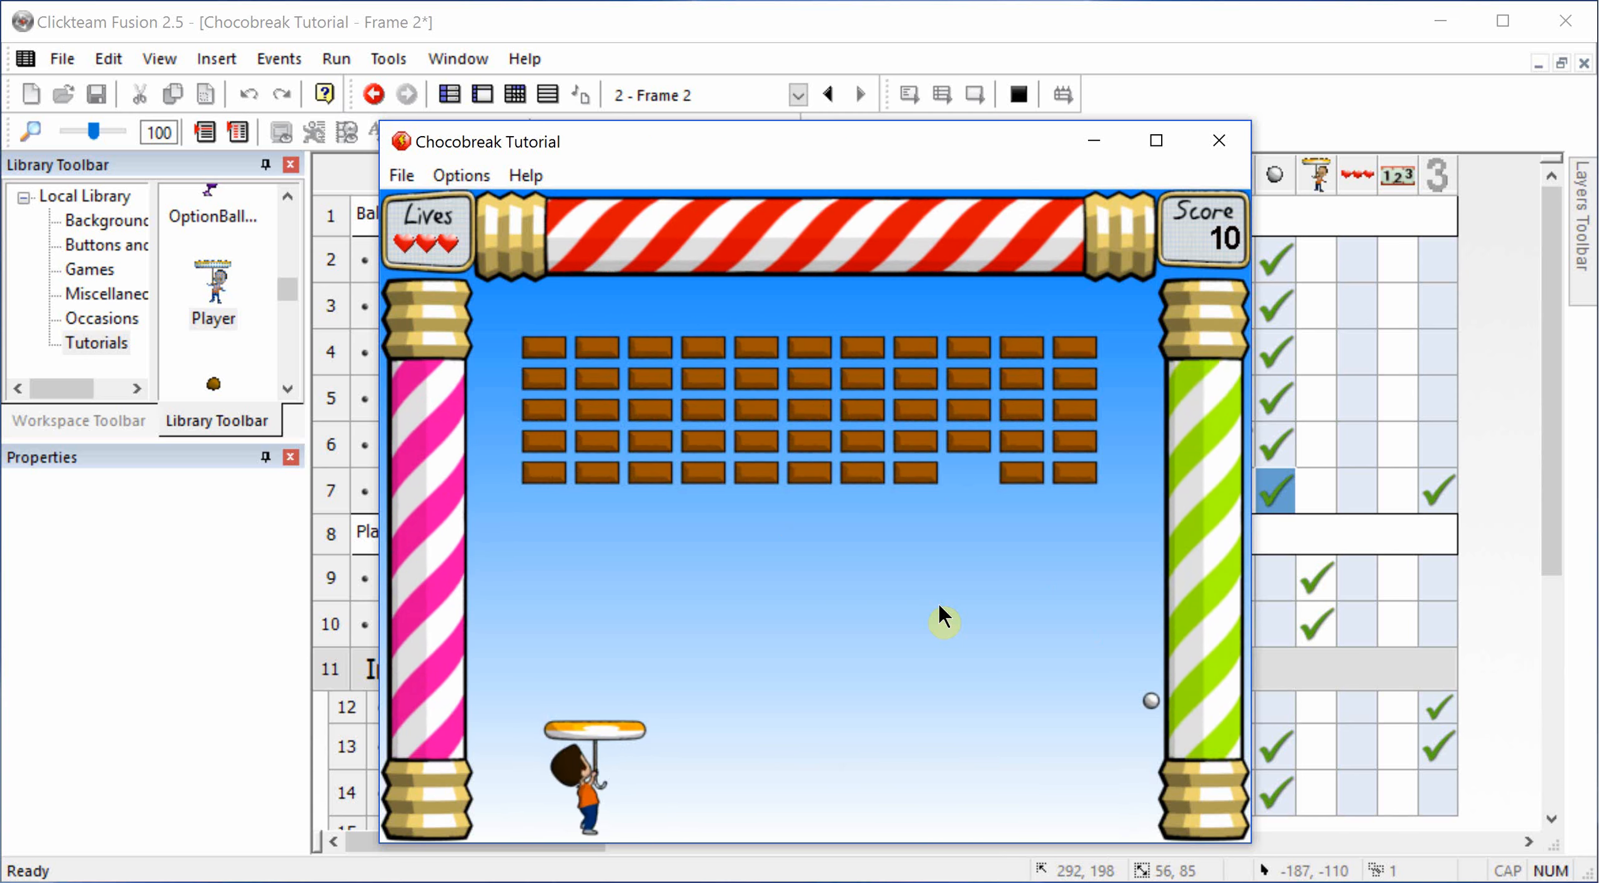
key("Right")
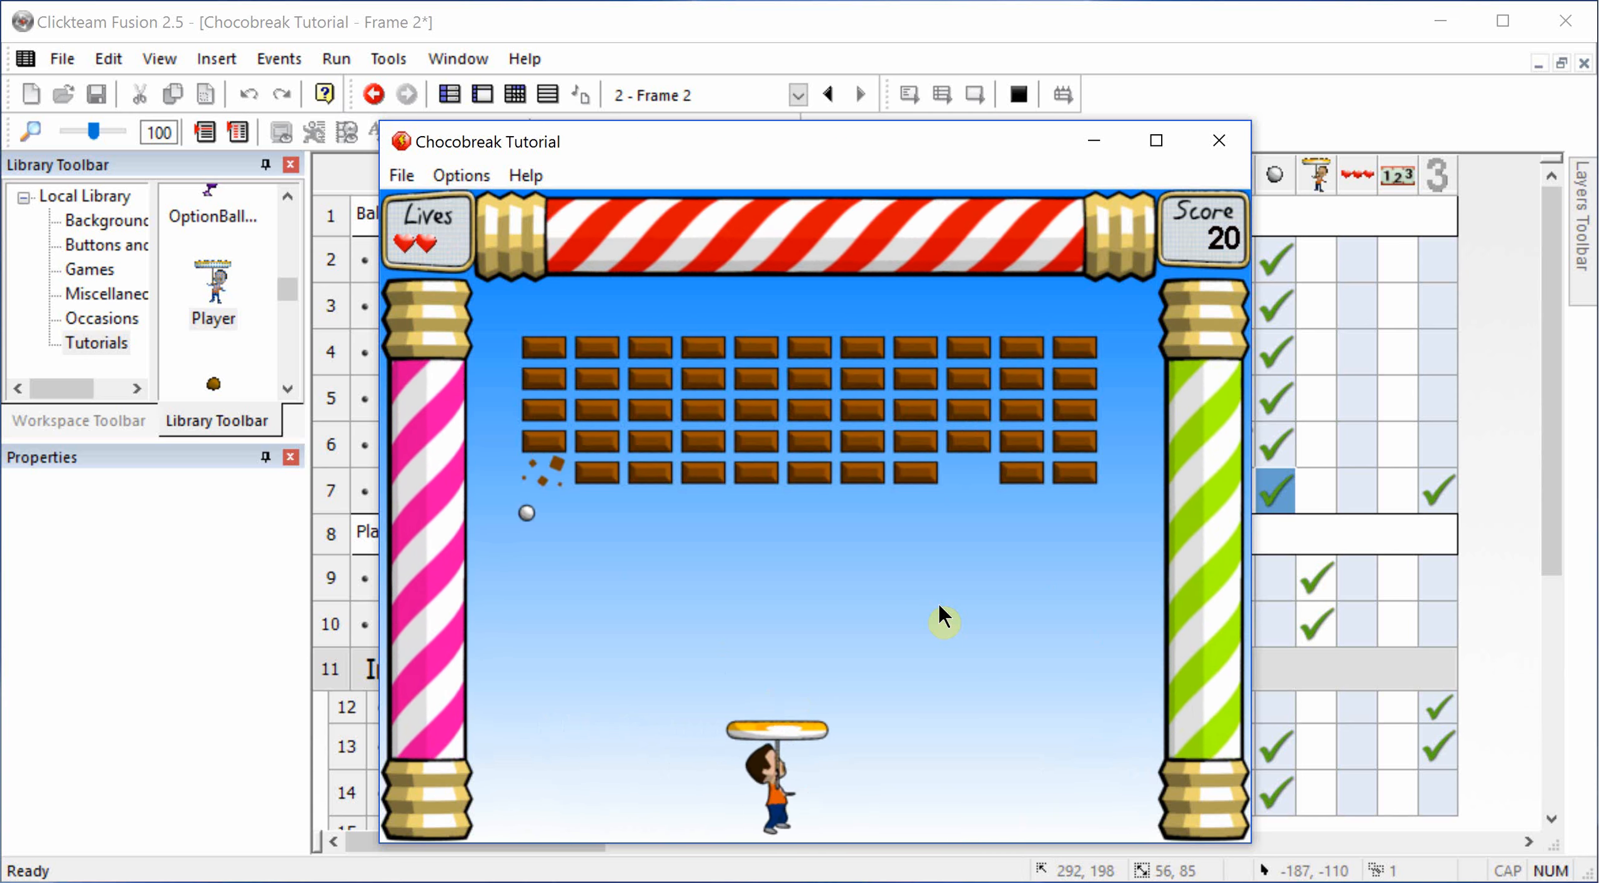
left_click(1219, 141)
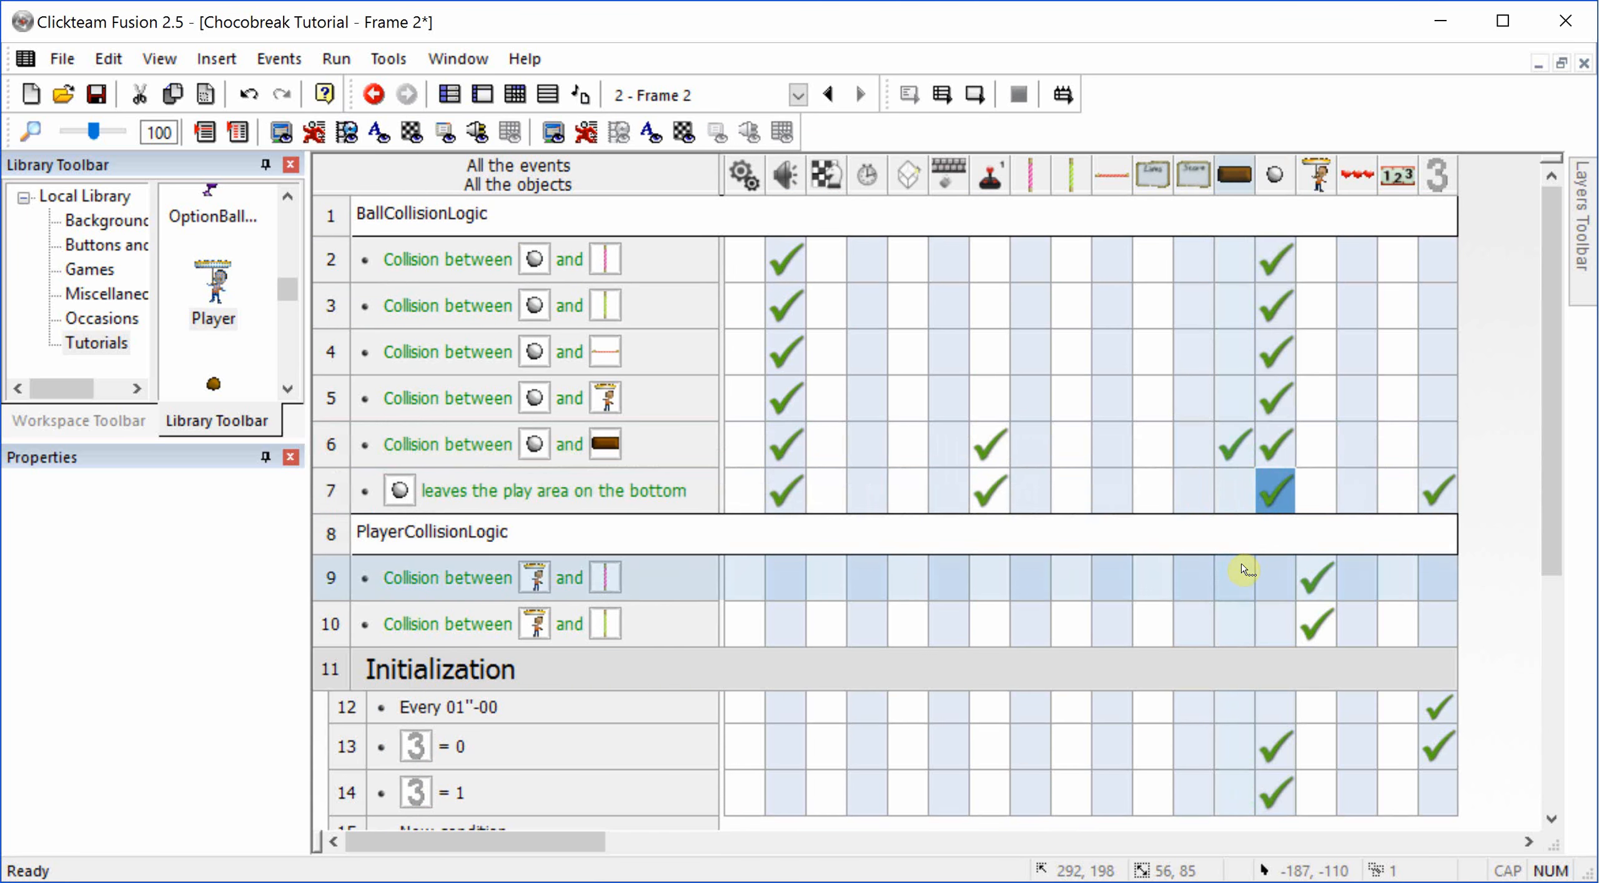
Step: Try to remove the "Select movement Stopped" action from the ball-leaves-play-area event
mouse_move(1274, 500)
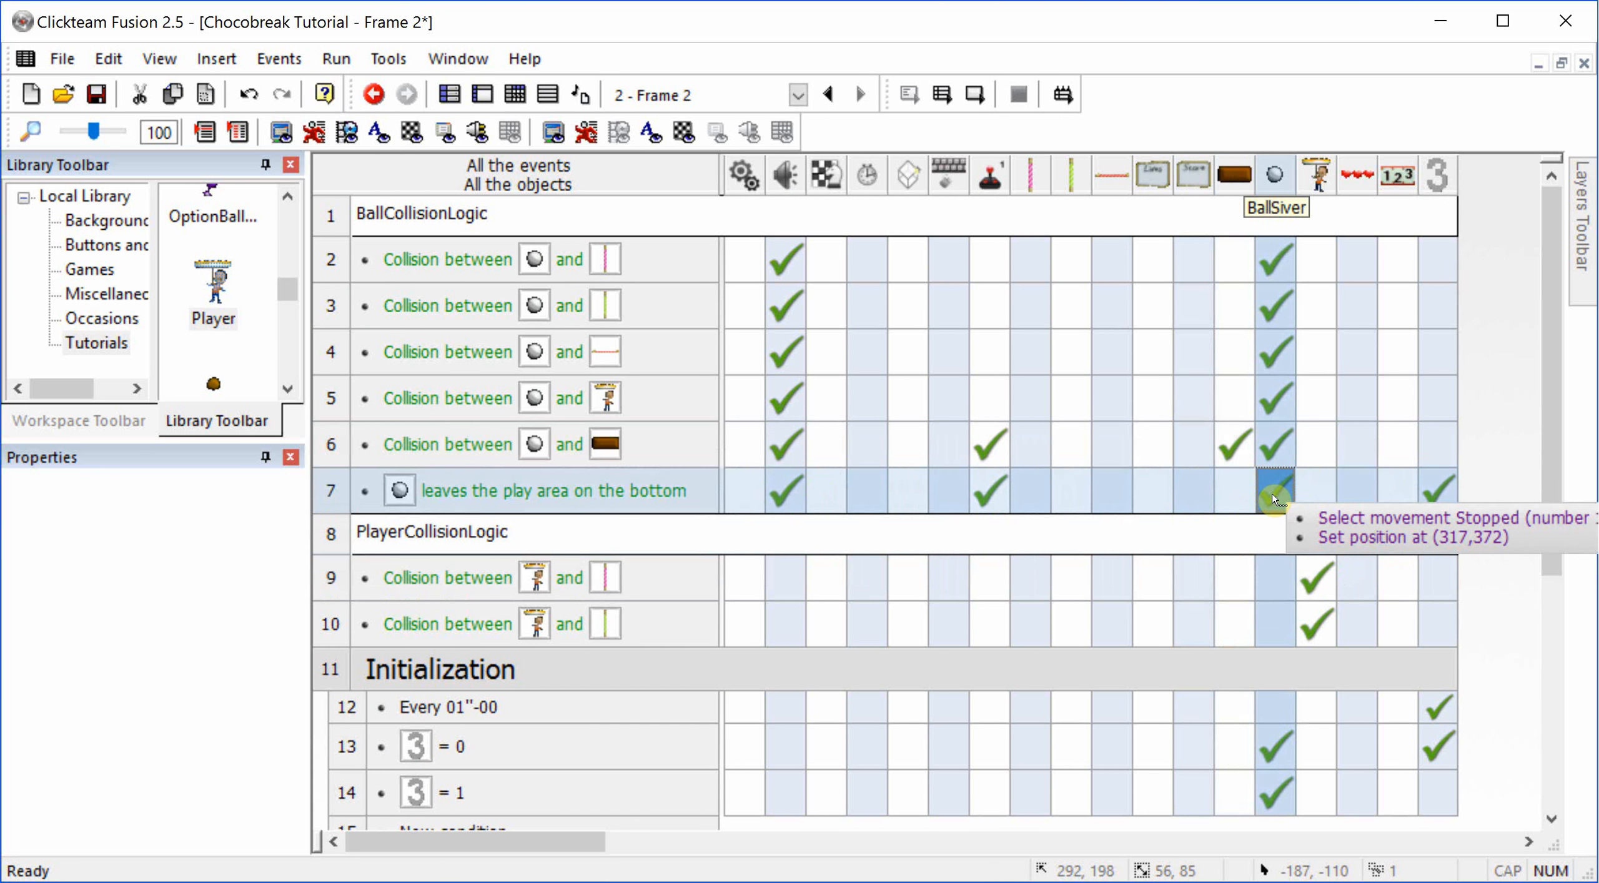
left_click(1275, 500)
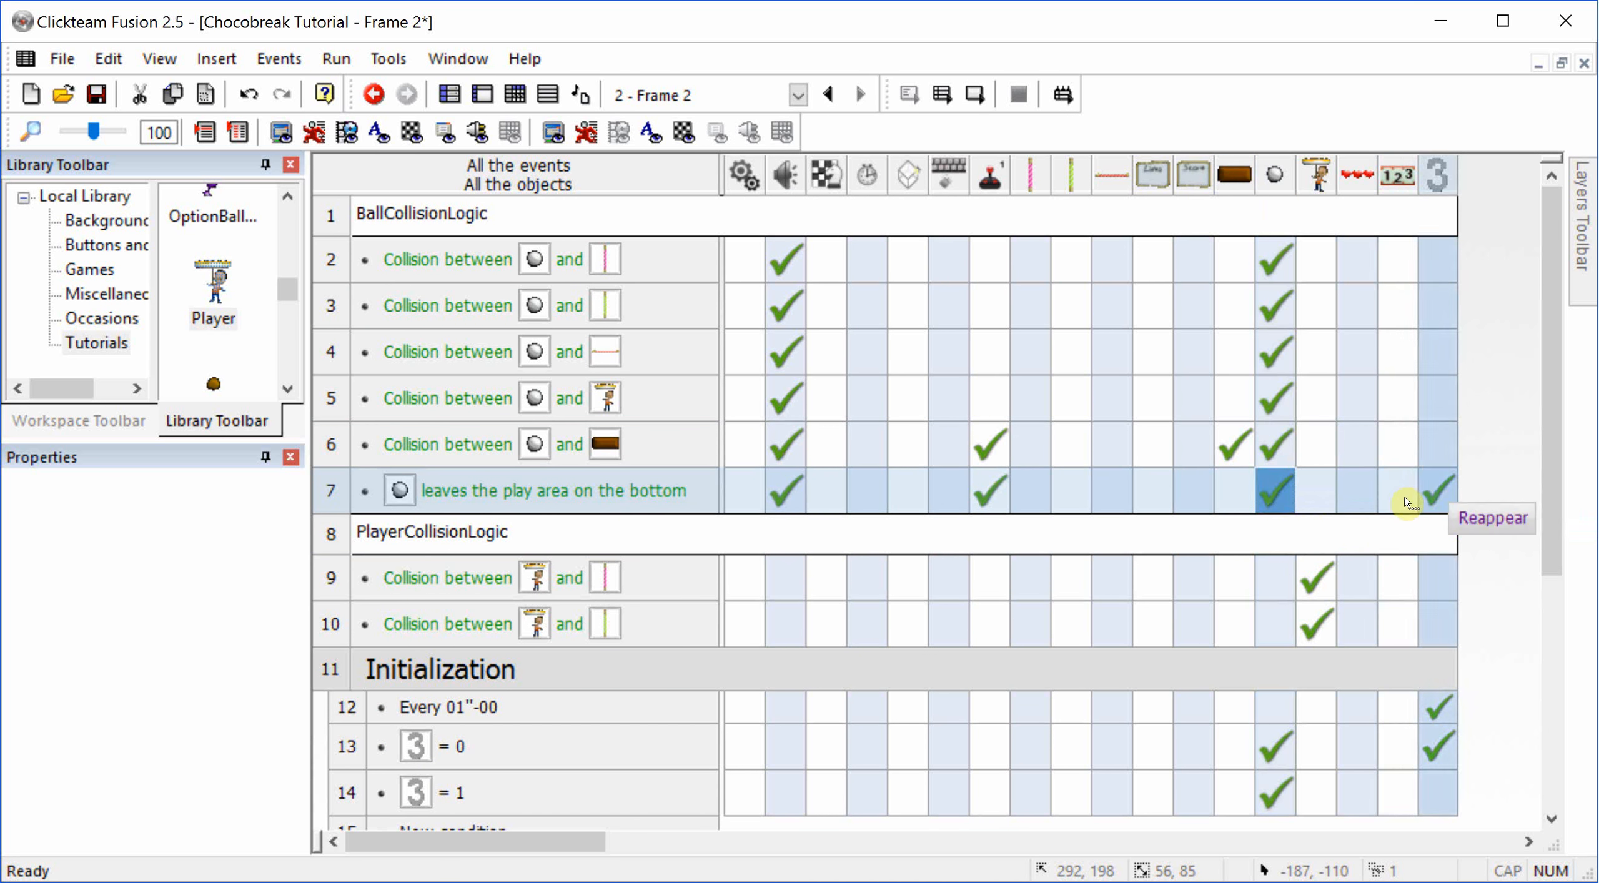
right_click(1284, 498)
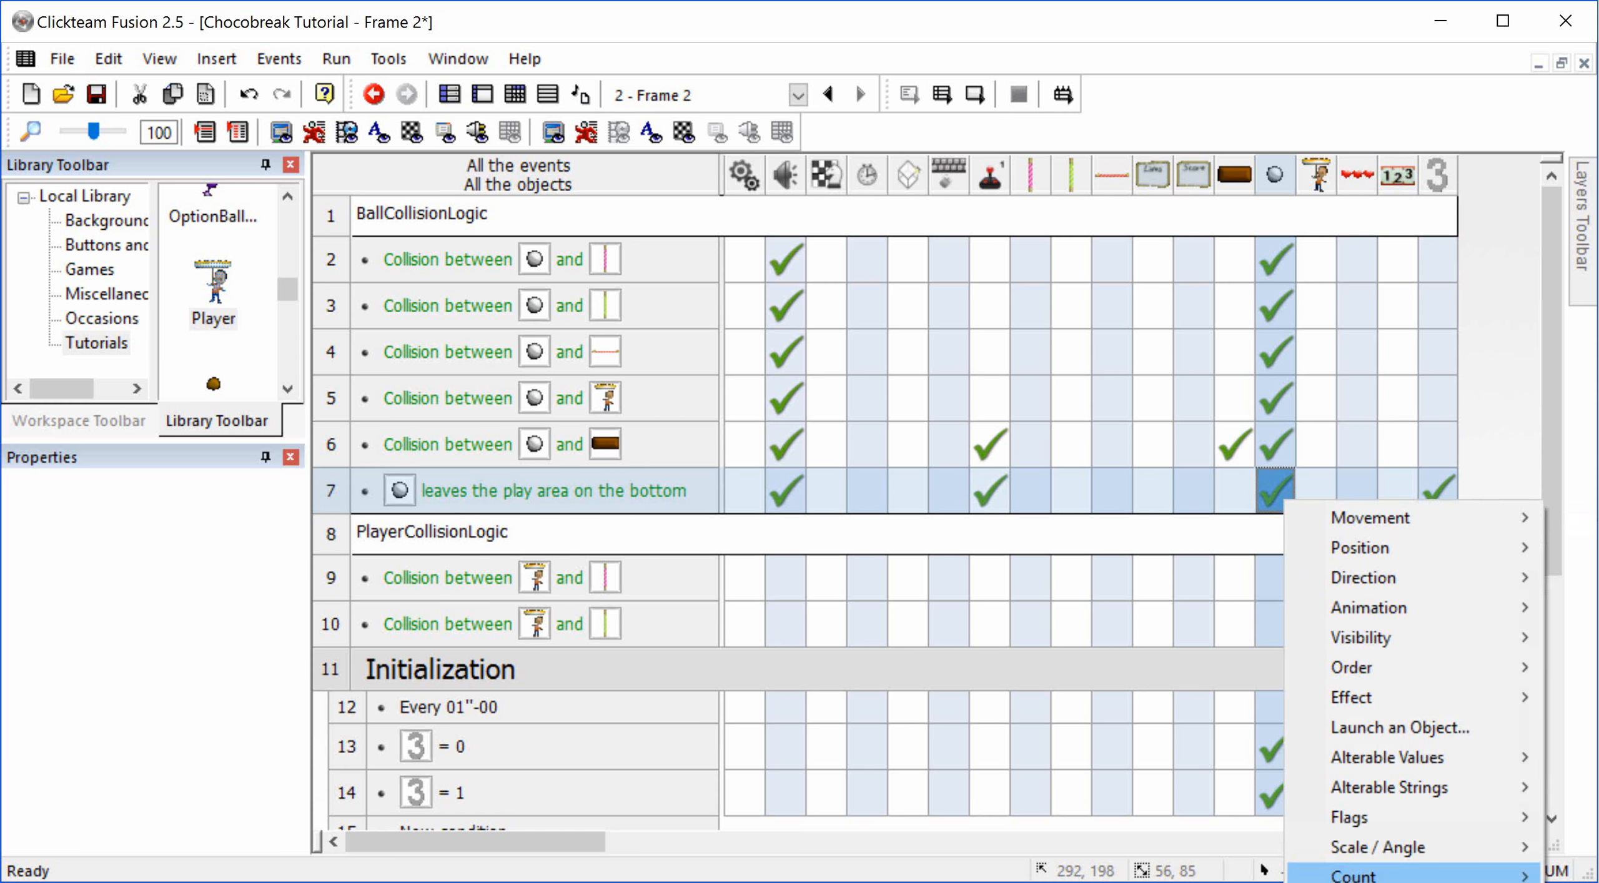
left_click(1216, 532)
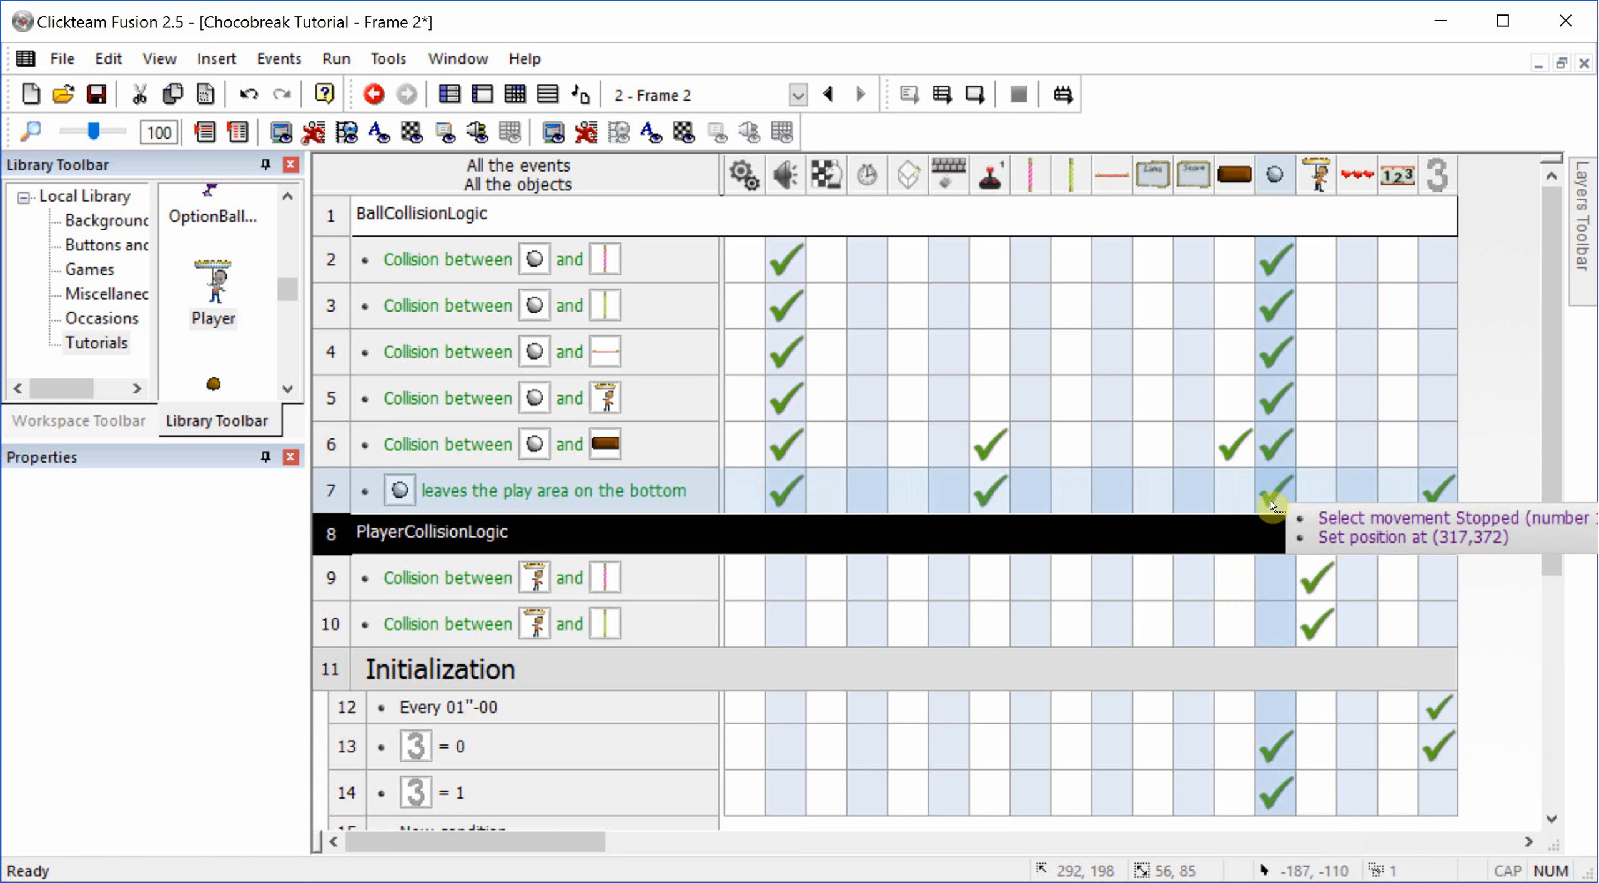
double_click(1272, 501)
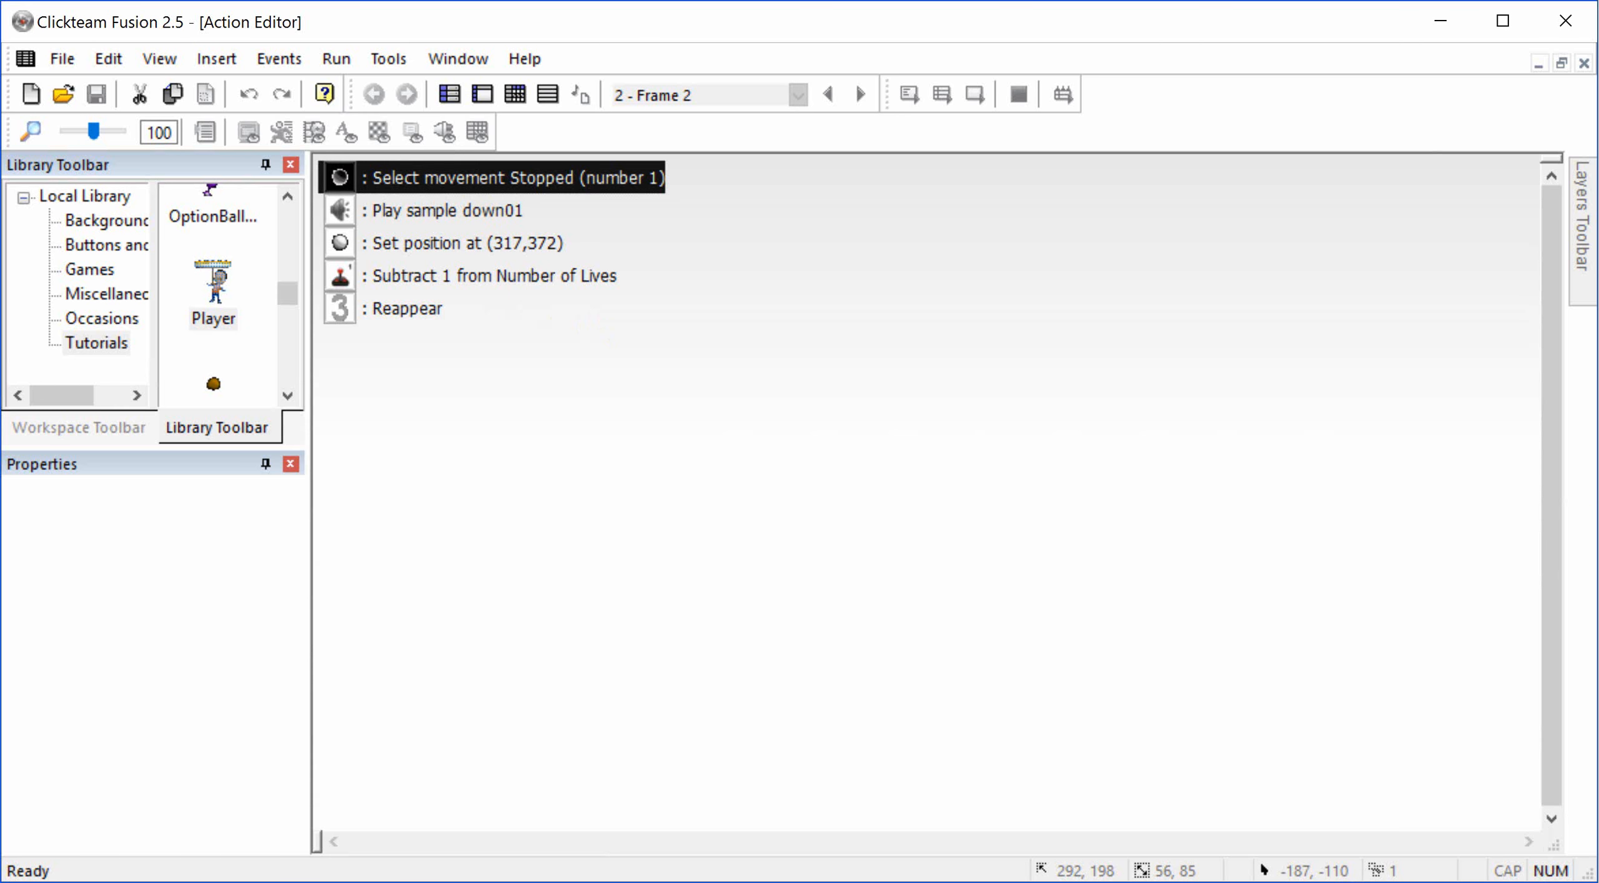
key("Delete")
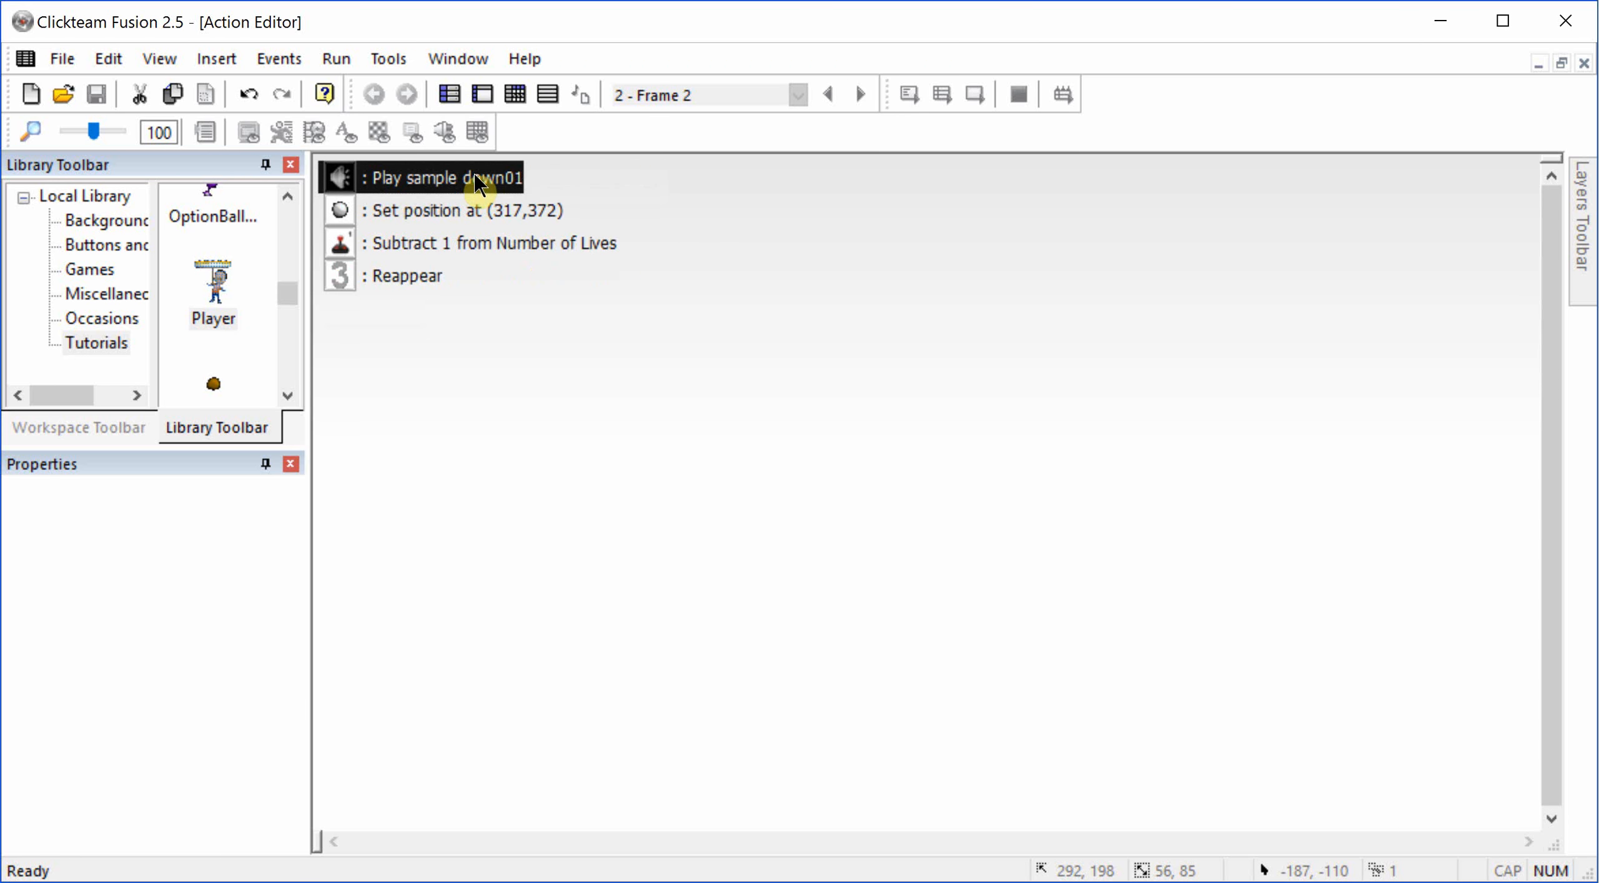
key("Escape")
scroll(485, 551, "down", 3)
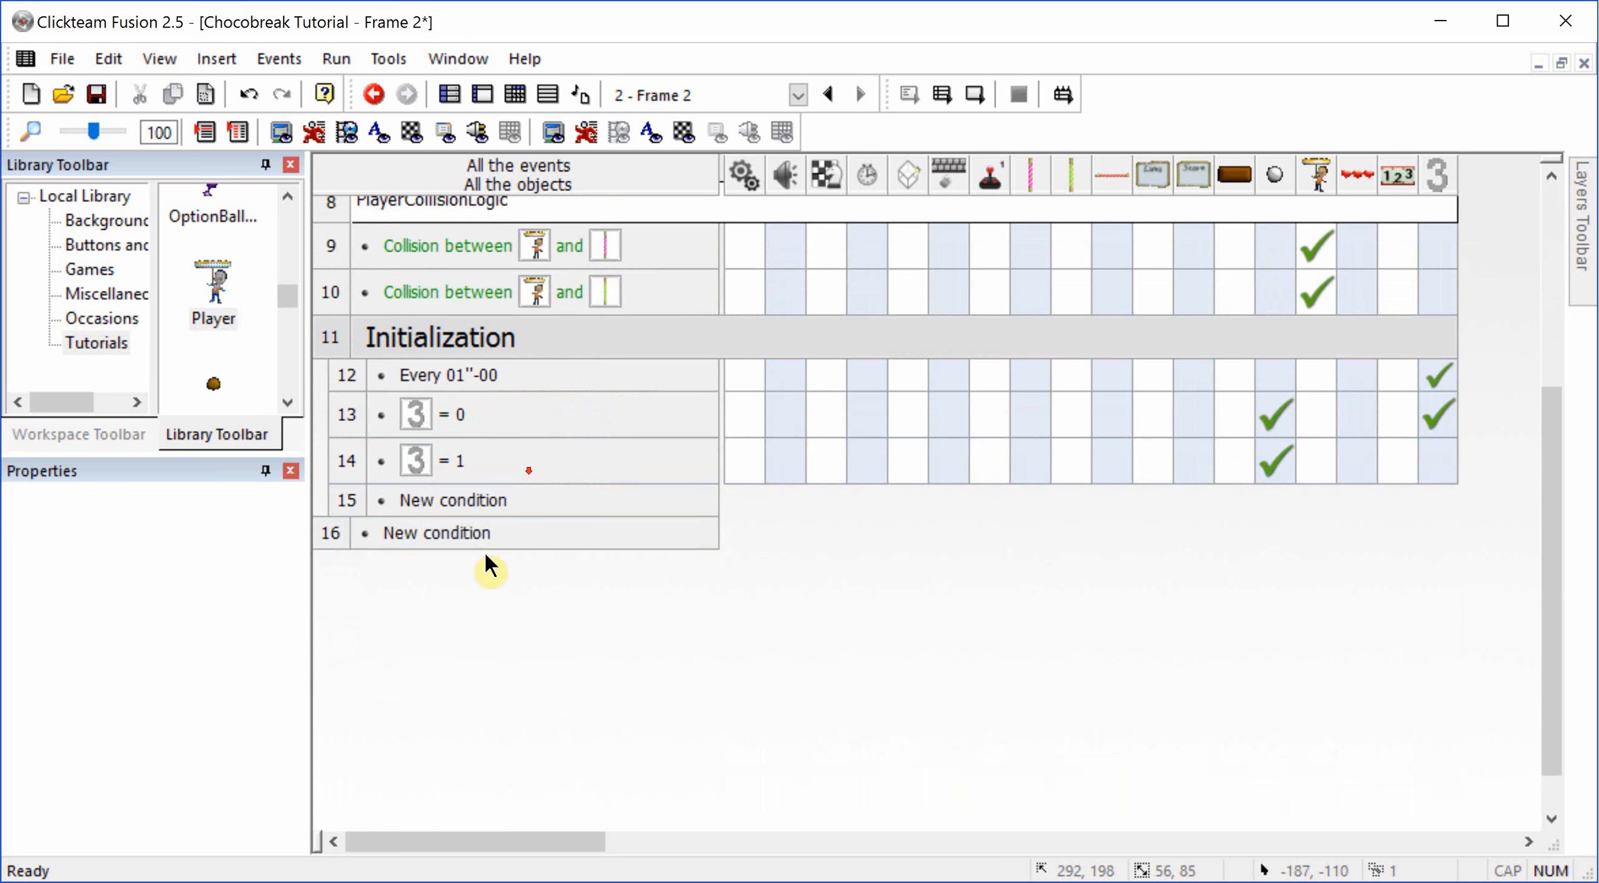
double_click(412, 503)
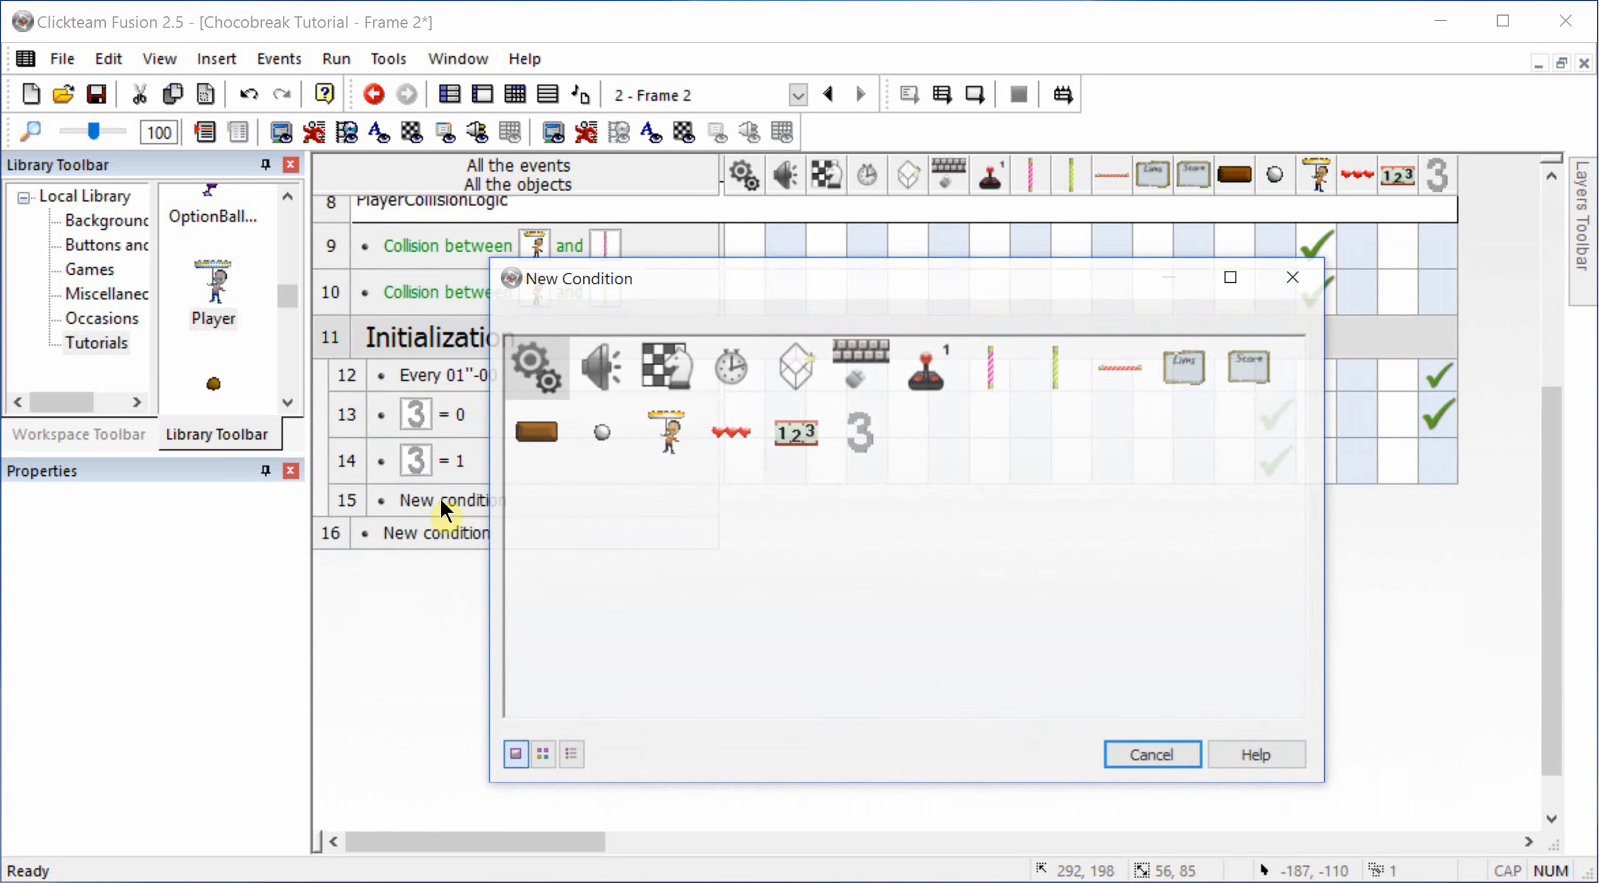
right_click(876, 450)
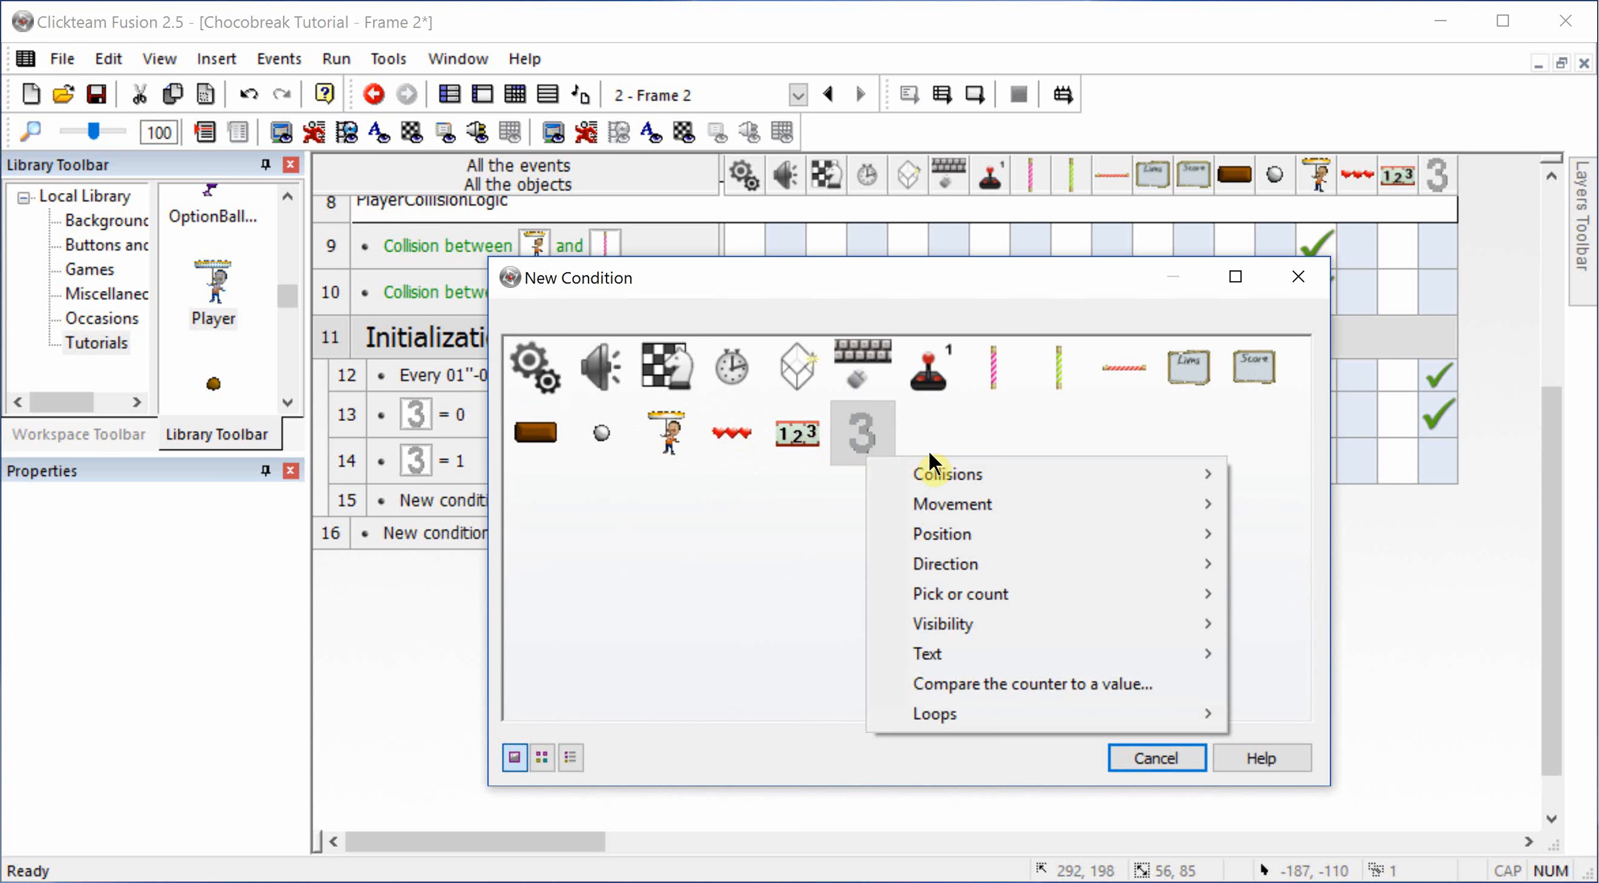
mouse_move(935, 475)
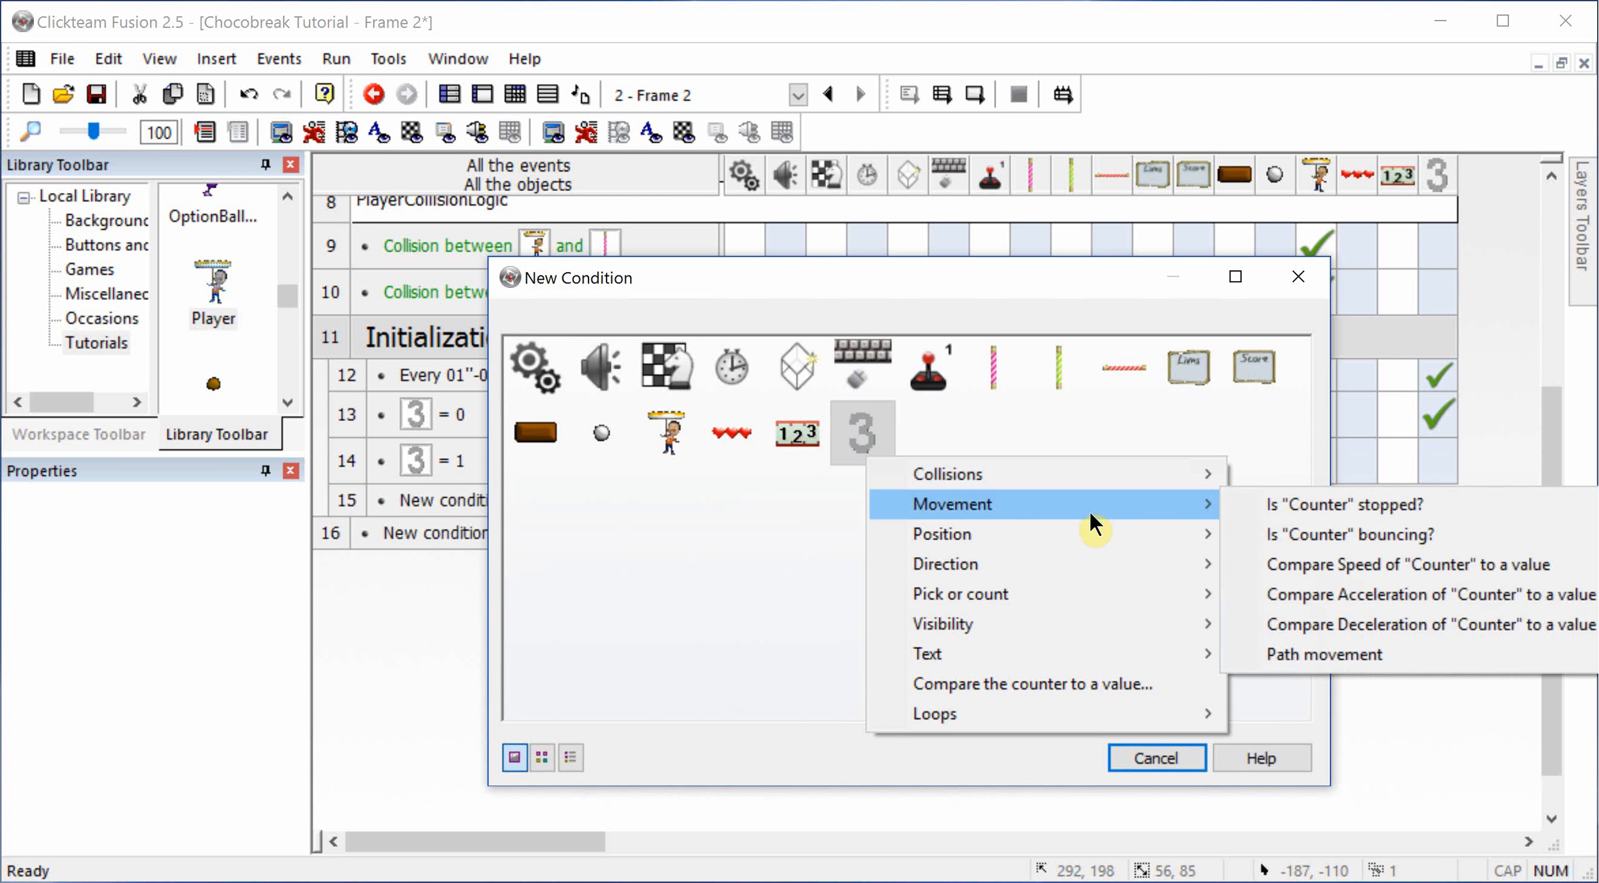
mouse_move(1076, 568)
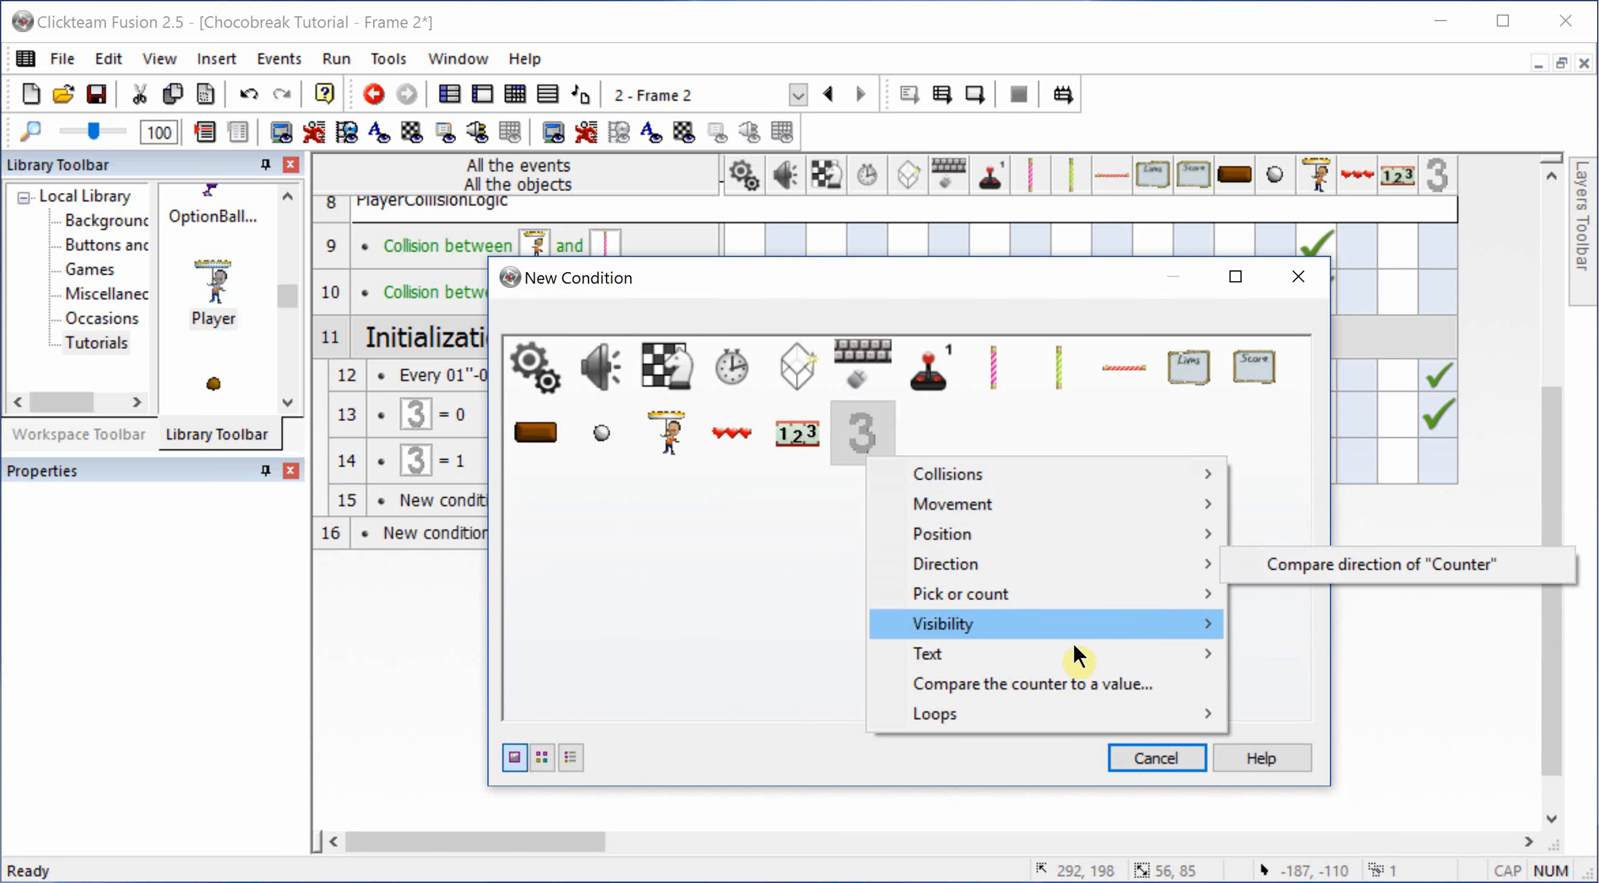
left_click(1072, 683)
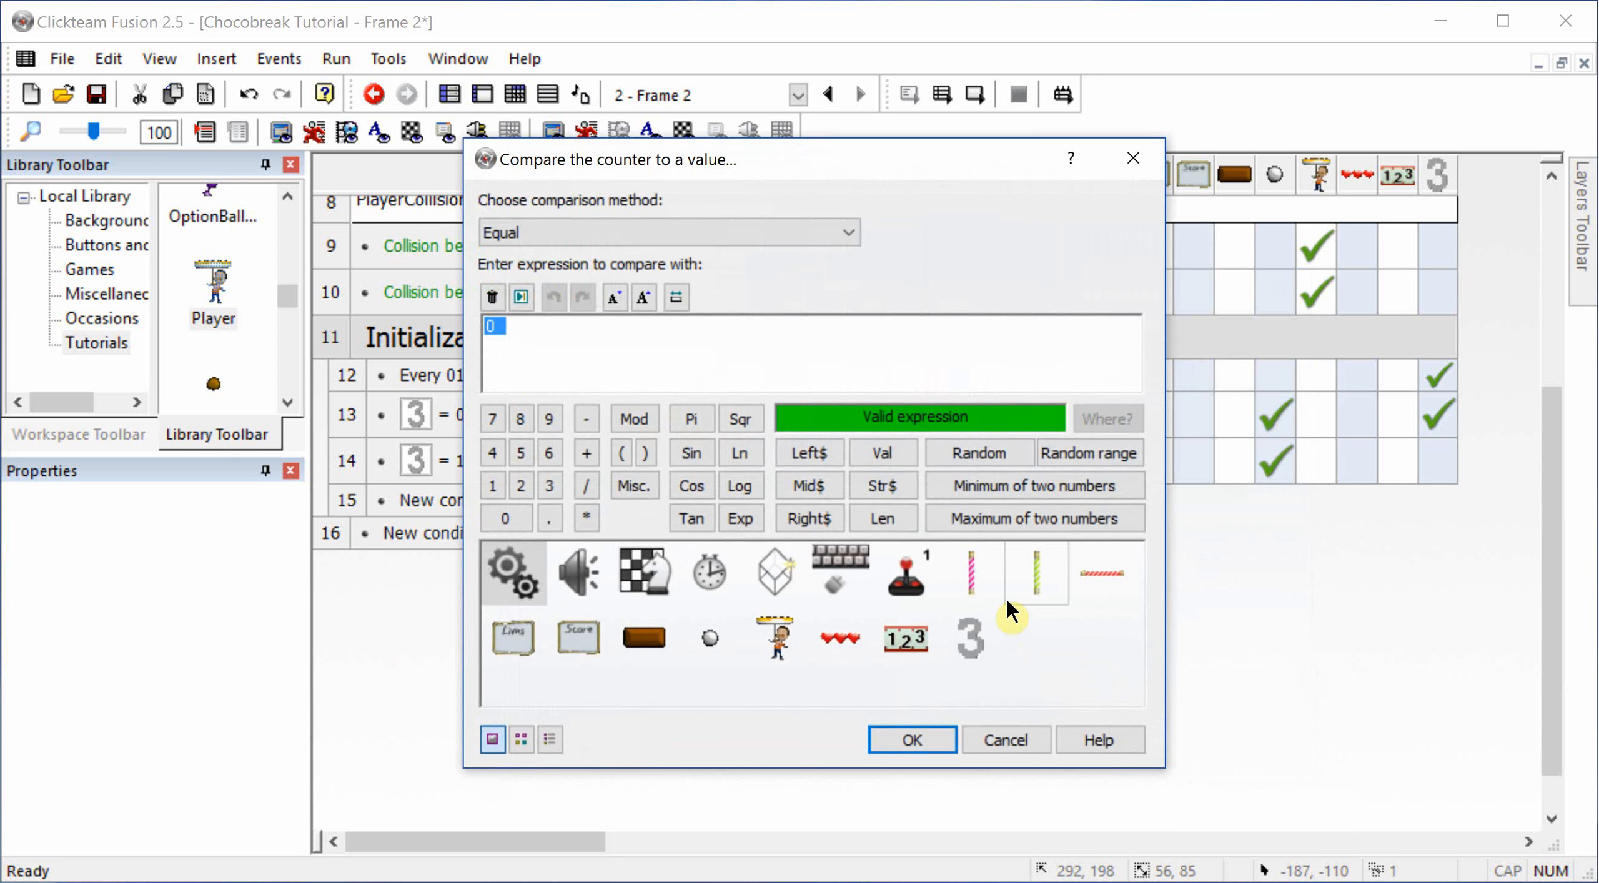
left_click(1003, 745)
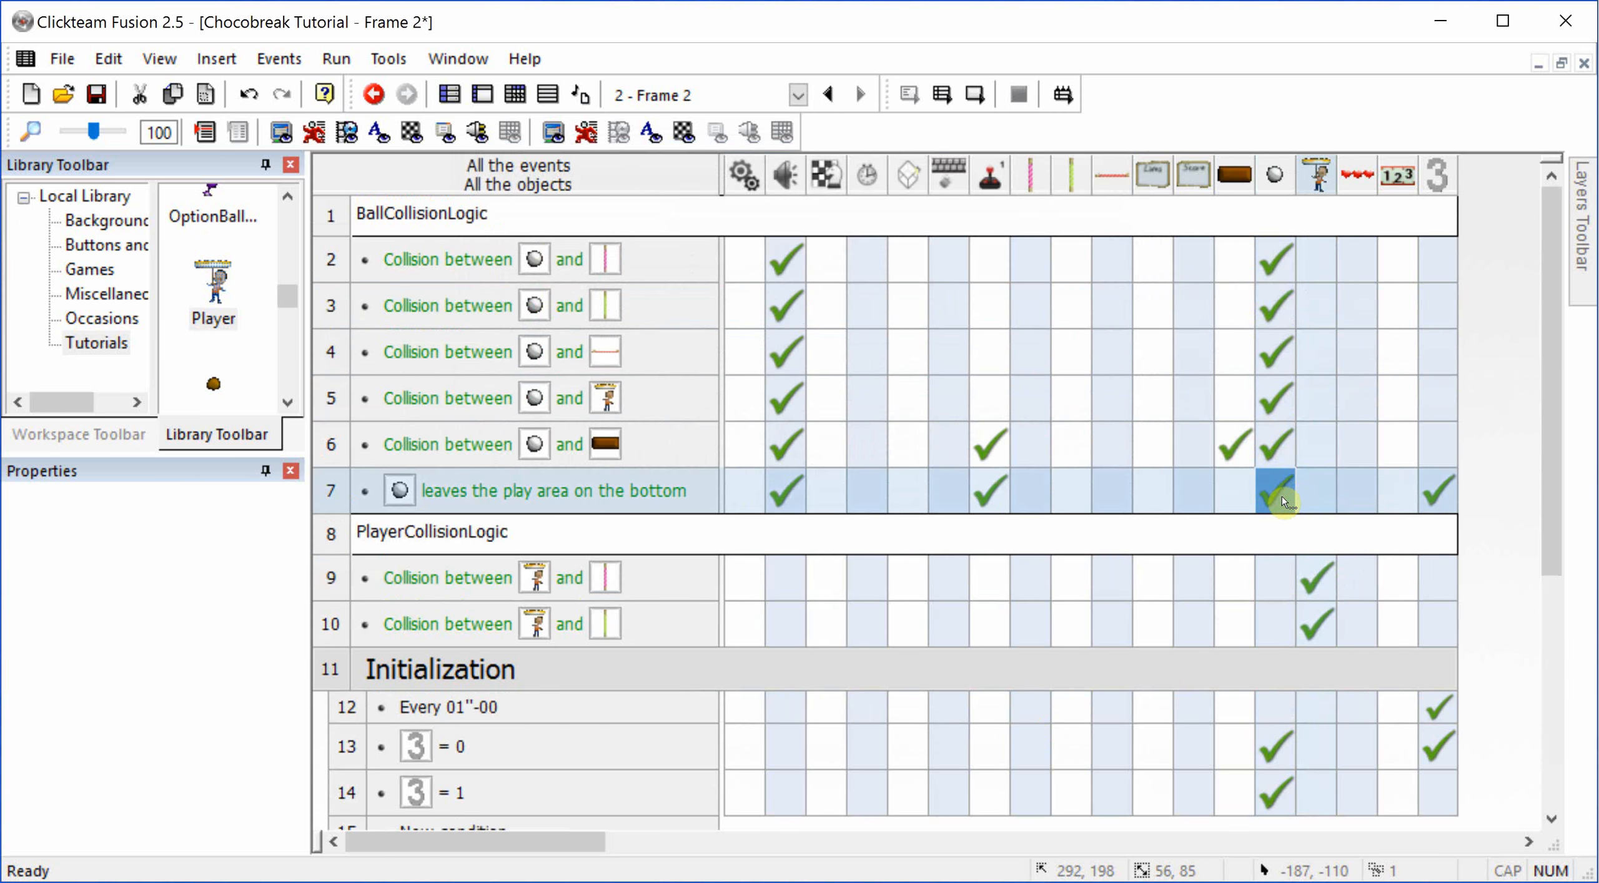
left_click(1282, 500)
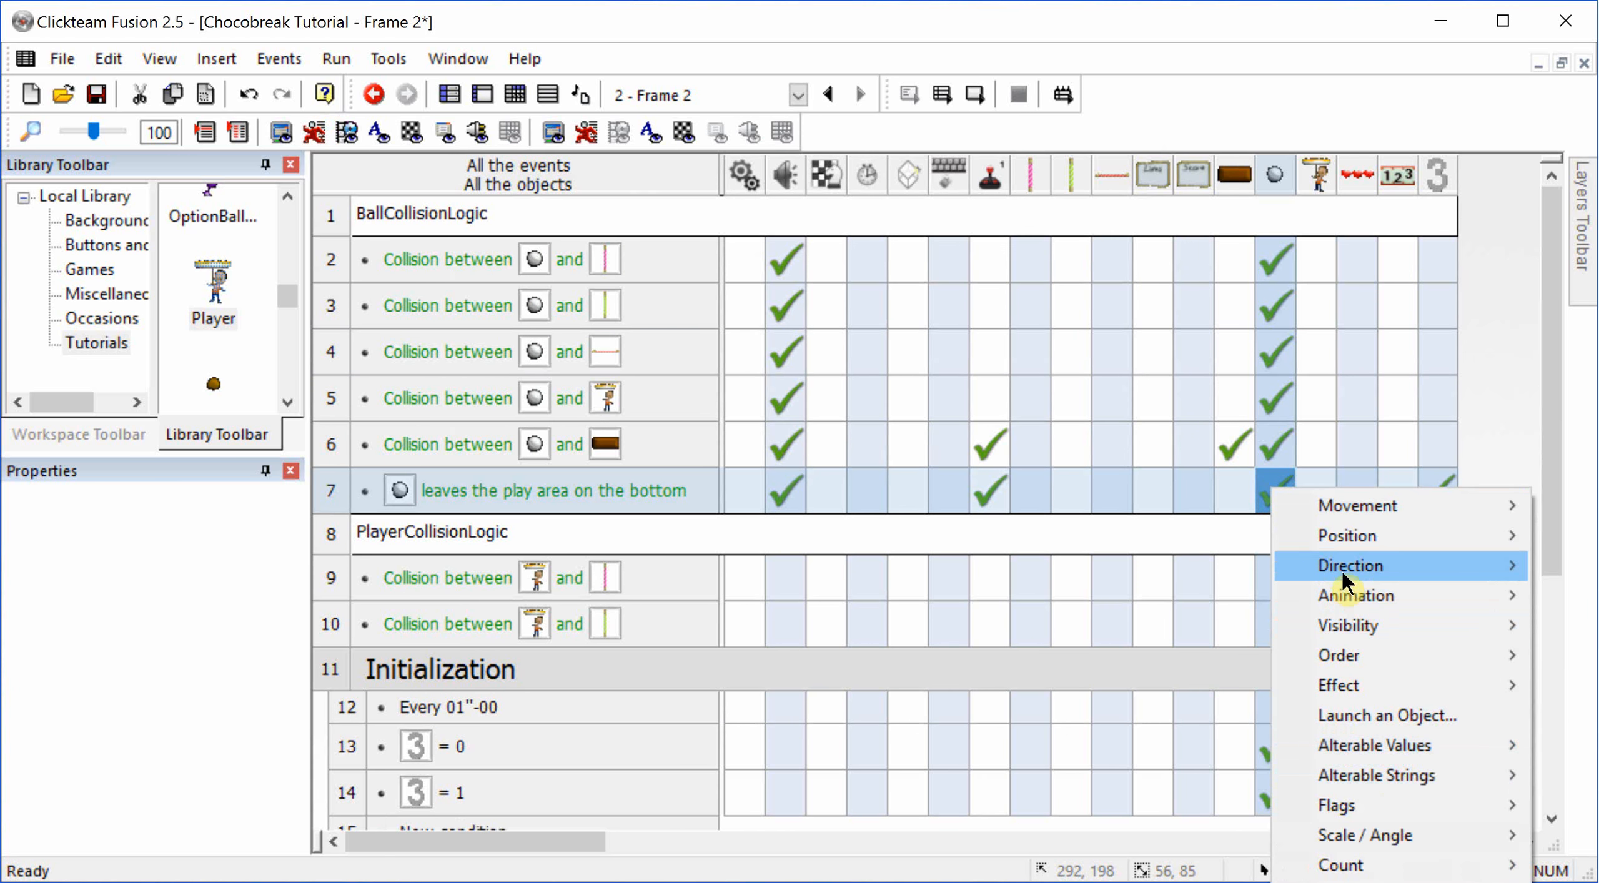
left_click(1153, 444)
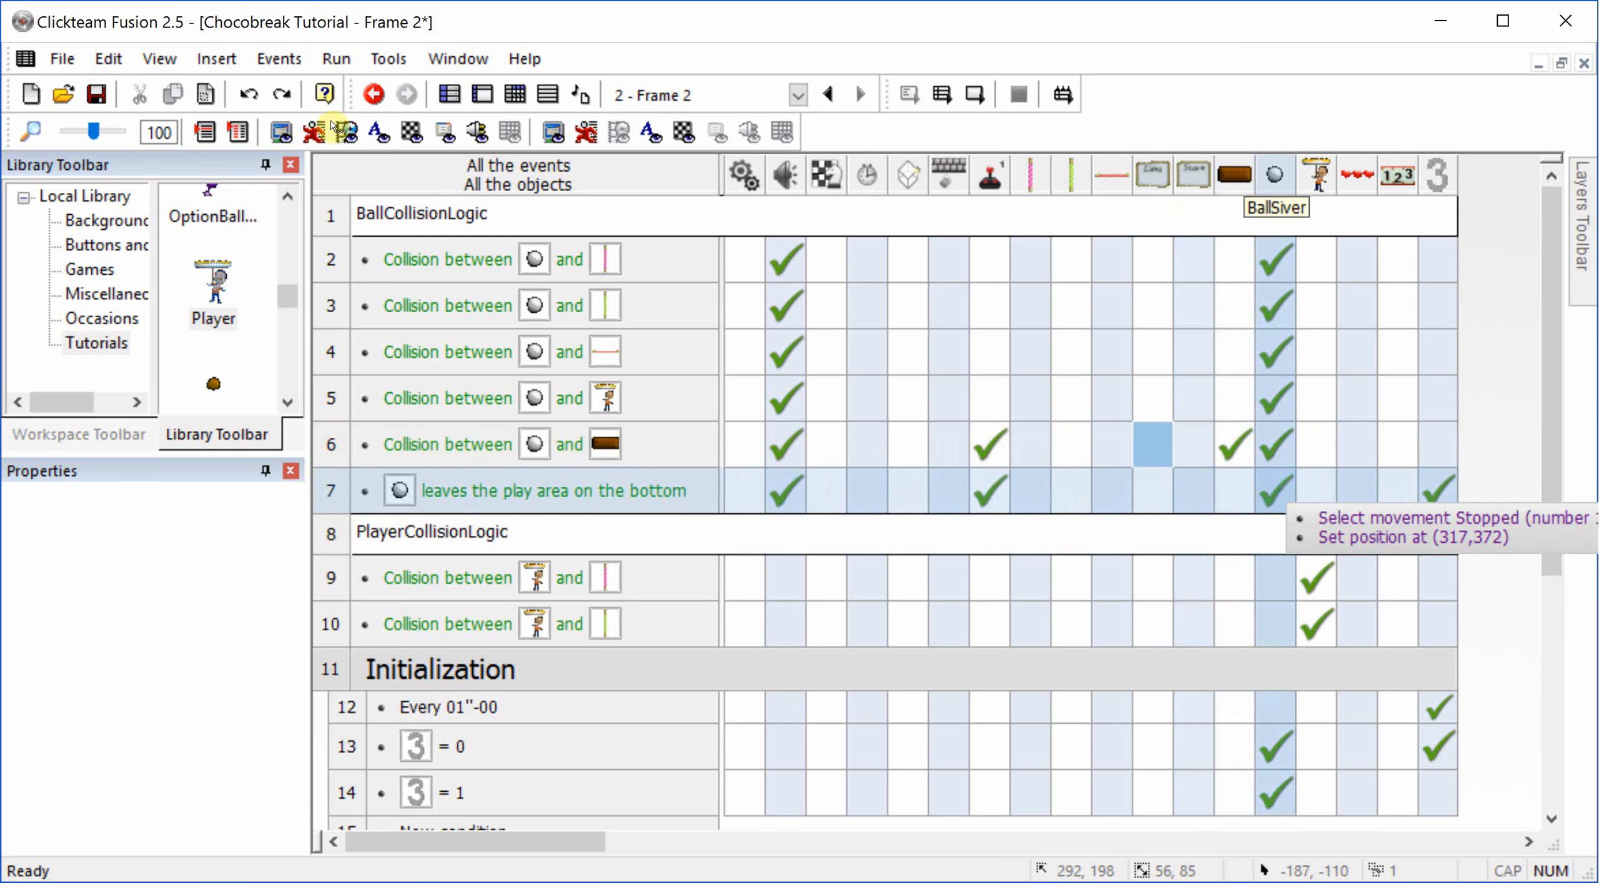
Step: Review the action order of the ball-leaves-play-area event and the ball's action in the "counter = 0" event
double_click(1277, 493)
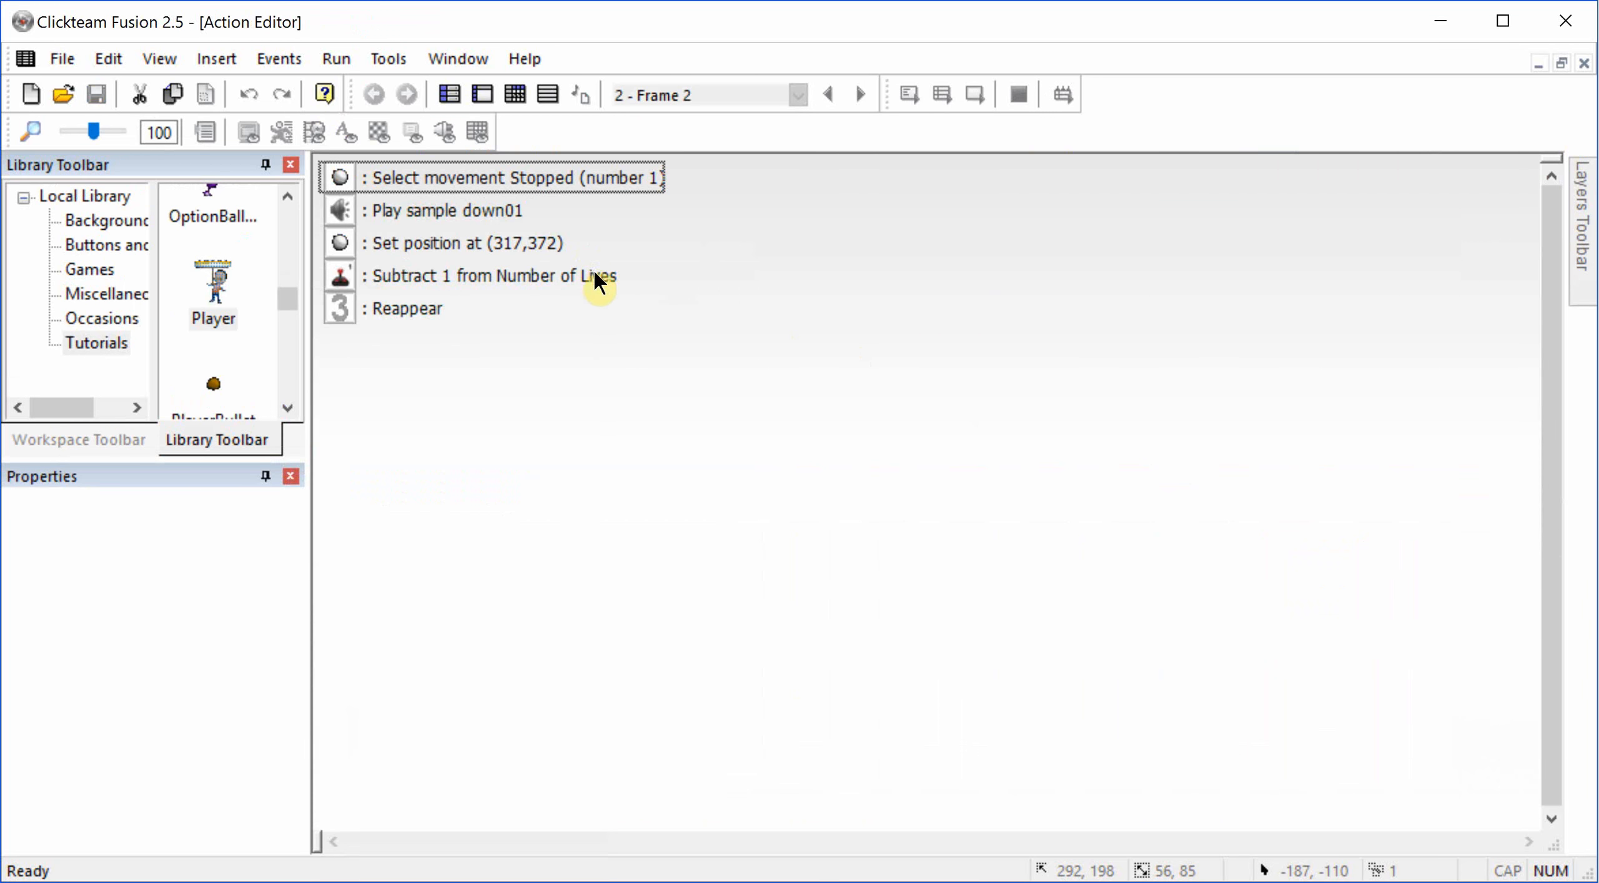
key("Escape")
scroll(749, 587, "down", 3)
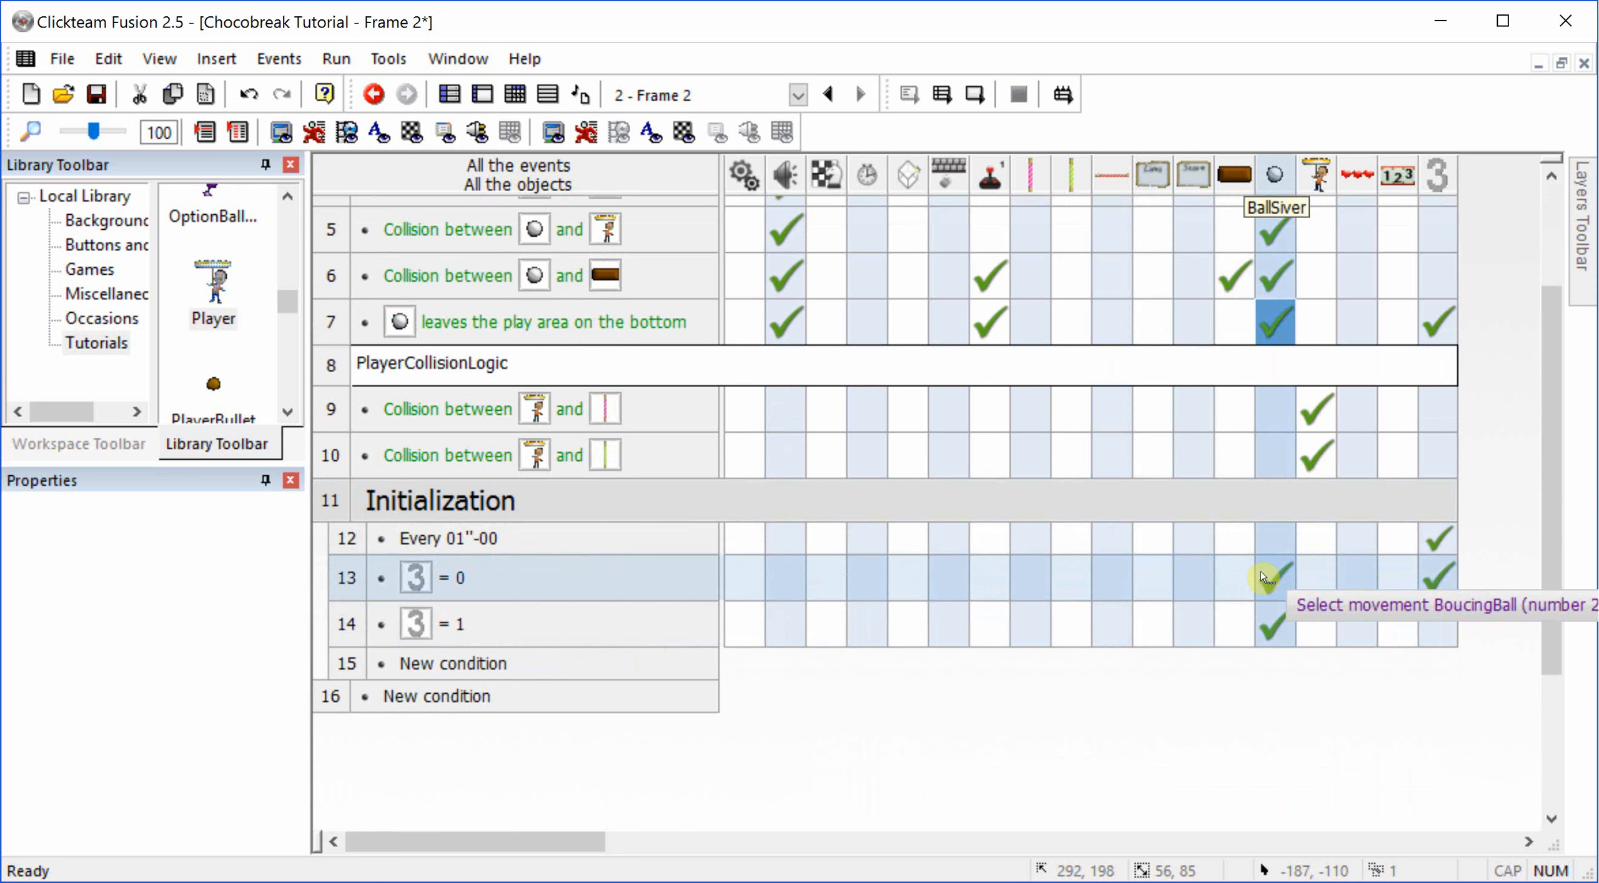
scroll(1272, 571, "up", 3)
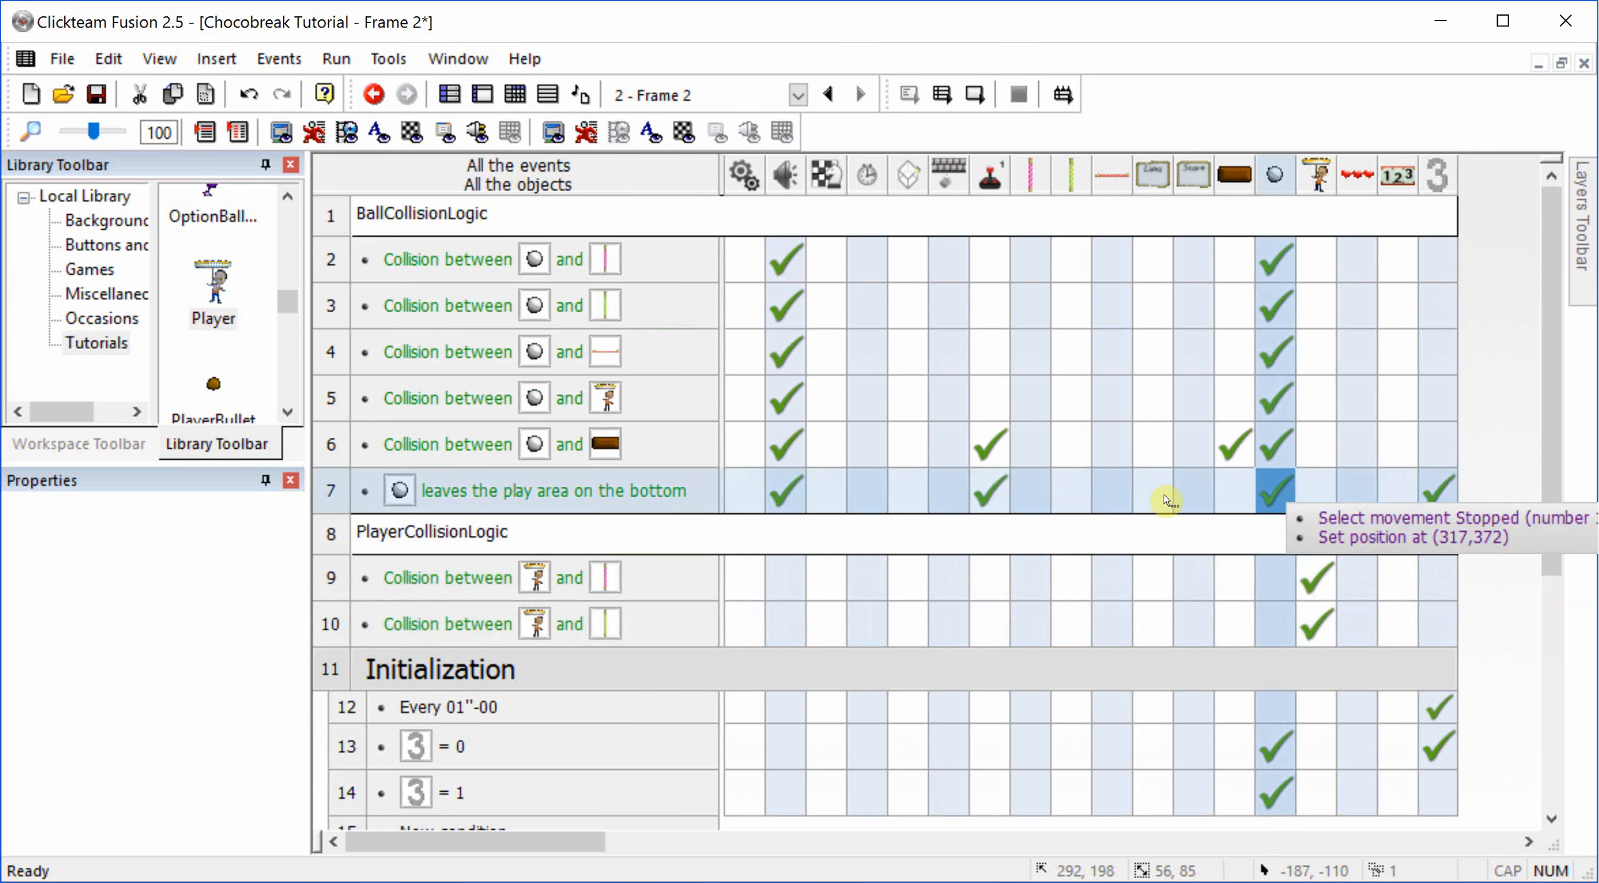
Step: Add a counter action to the ball-leaves-play-area event that sets the counter to 3
right_click(1444, 489)
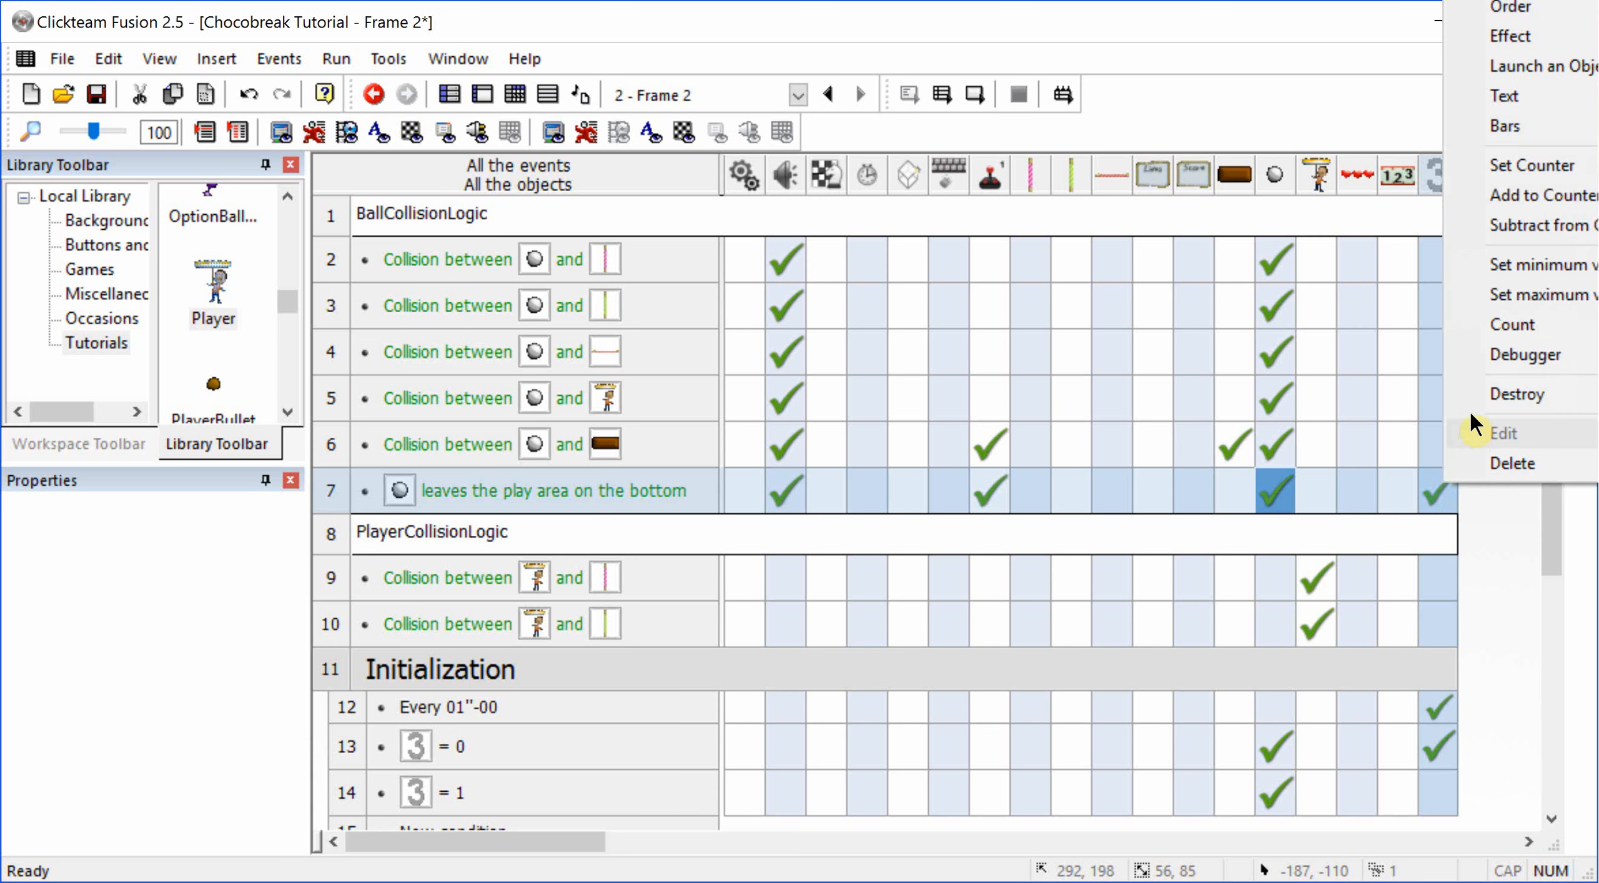
left_click(1502, 165)
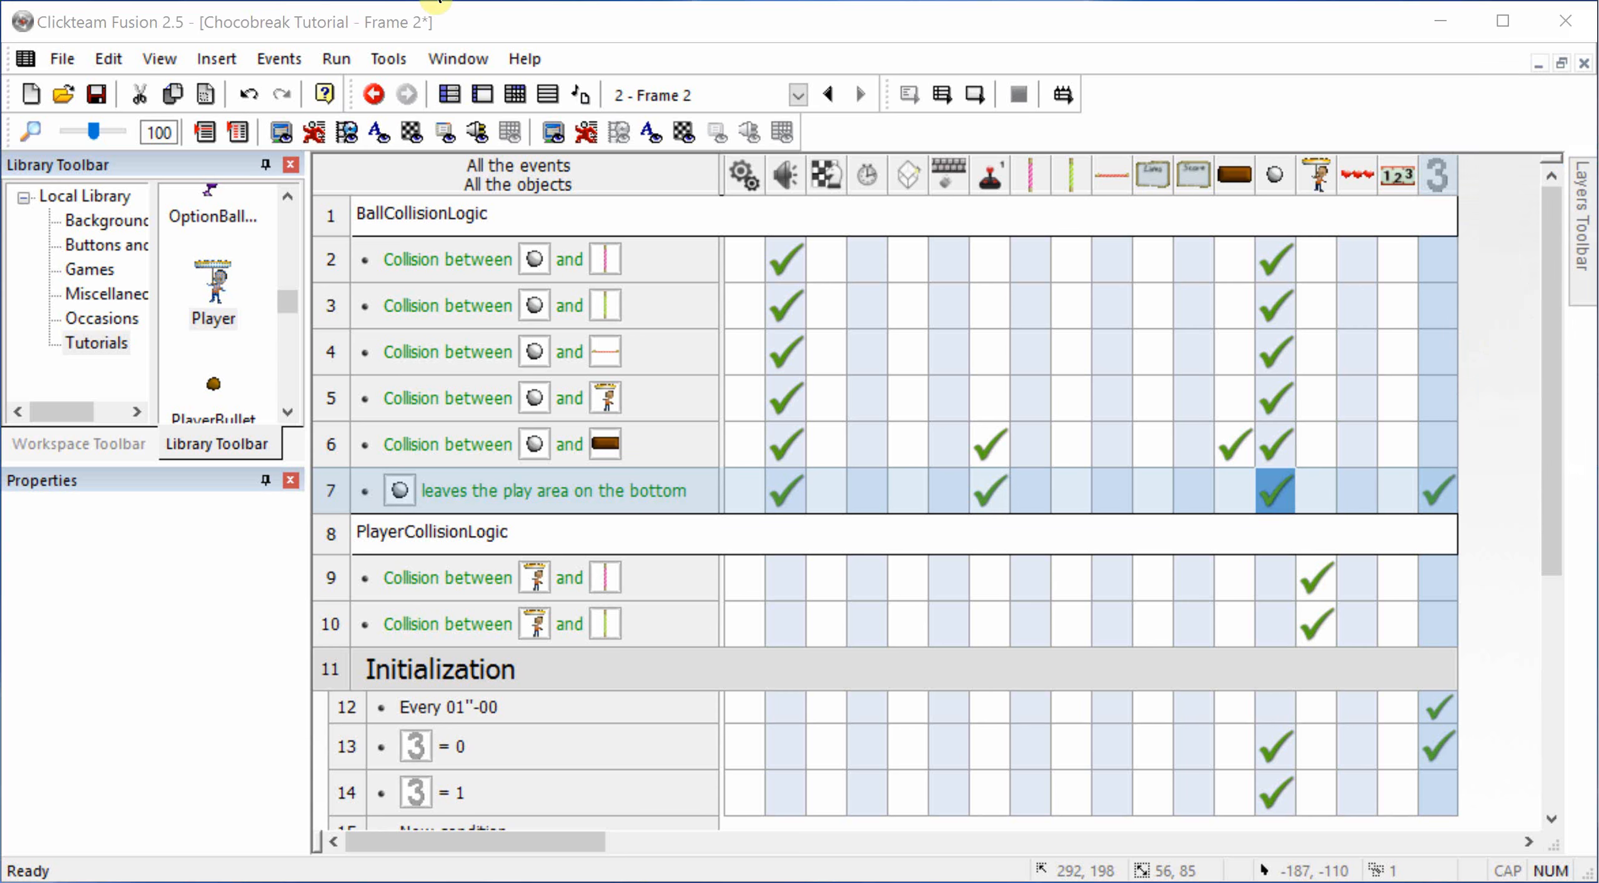
key("Return")
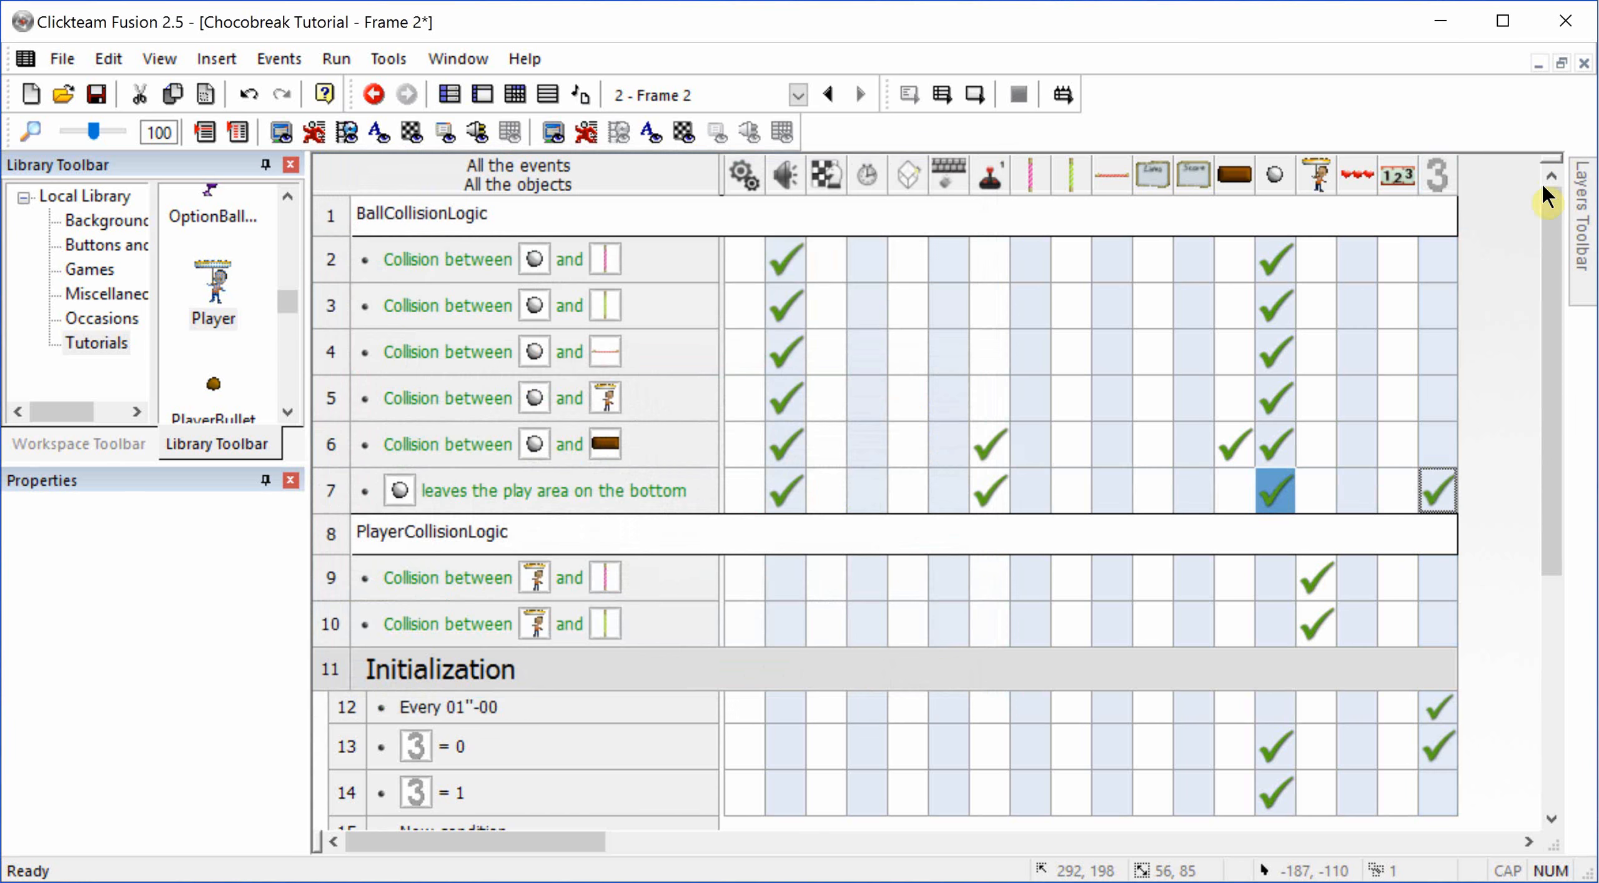
Step: Move the "Set Counter to 3" action to first place in the ball-leaves-play-area event's action order
left_click(1278, 490)
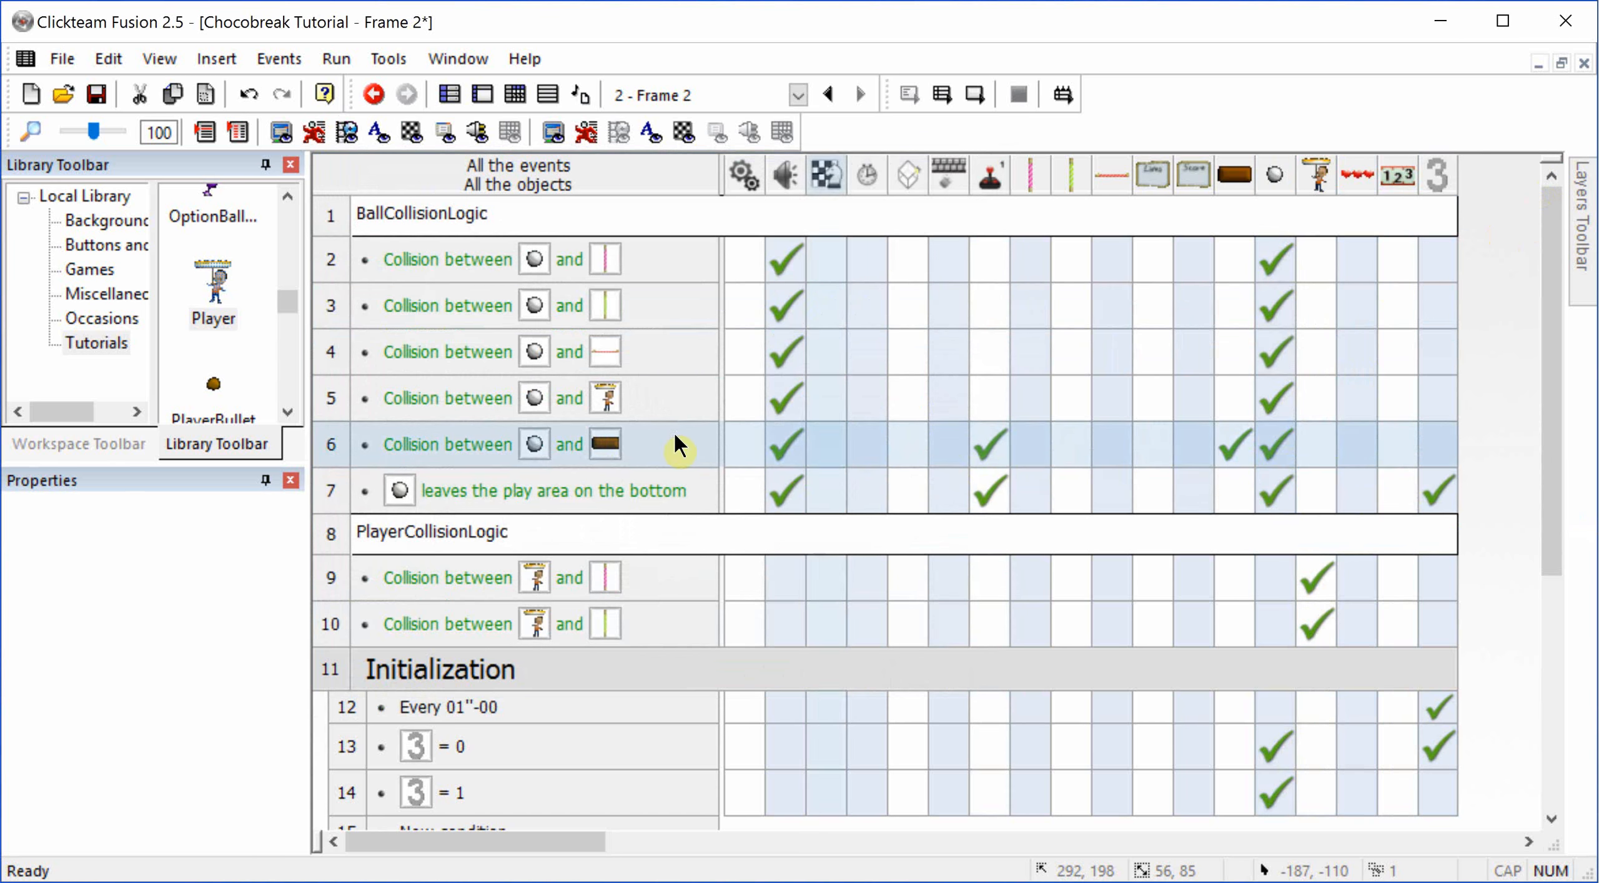
double_click(1279, 488)
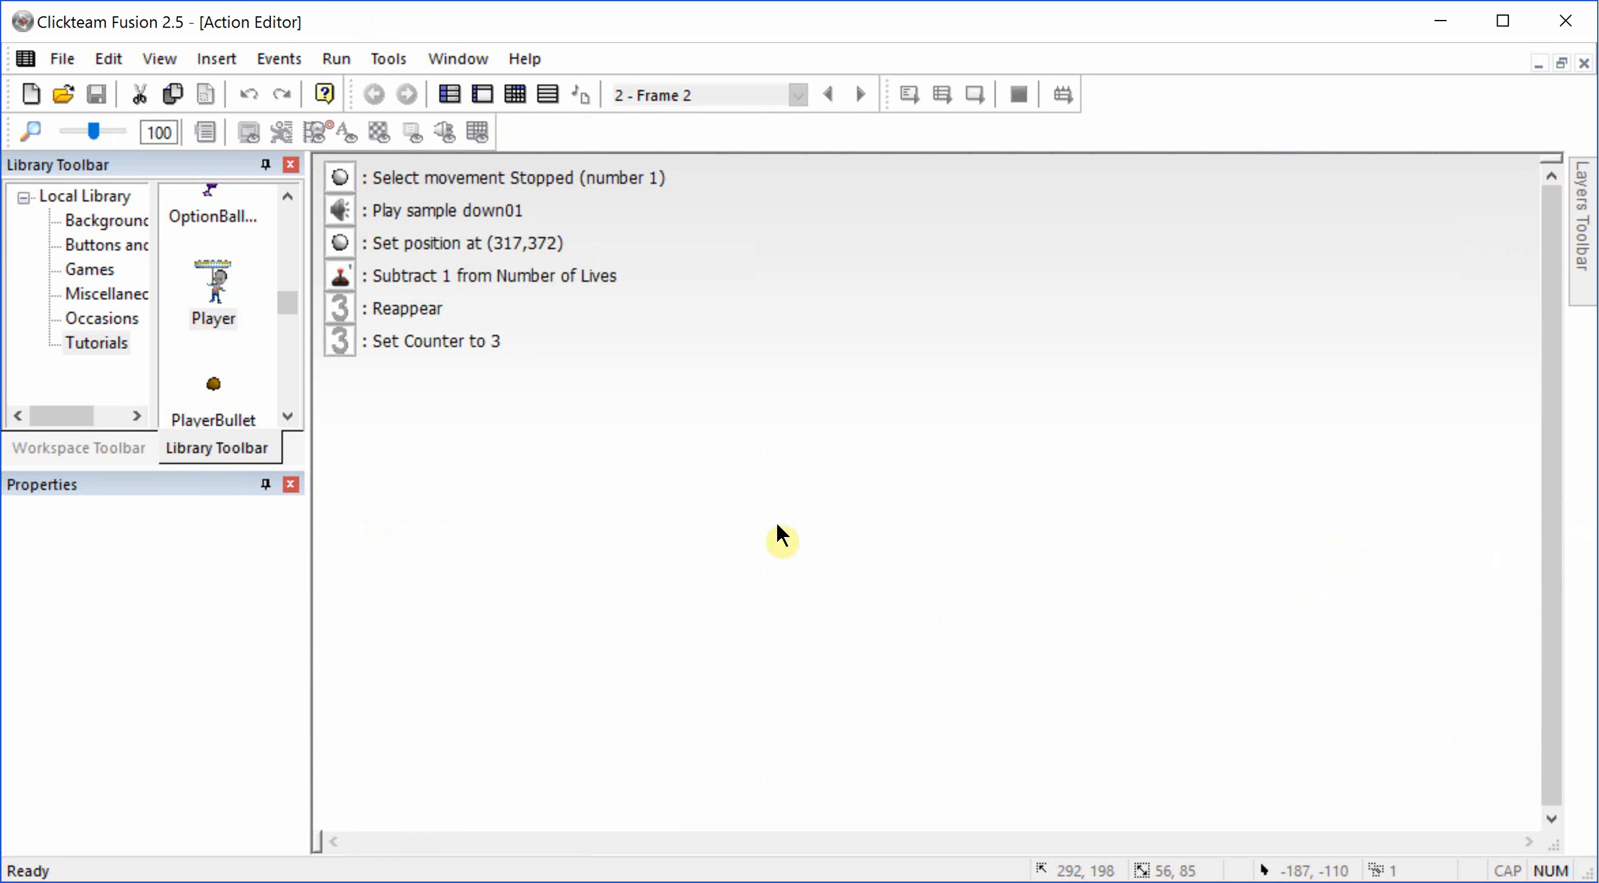
left_click_drag(415, 339, 410, 179)
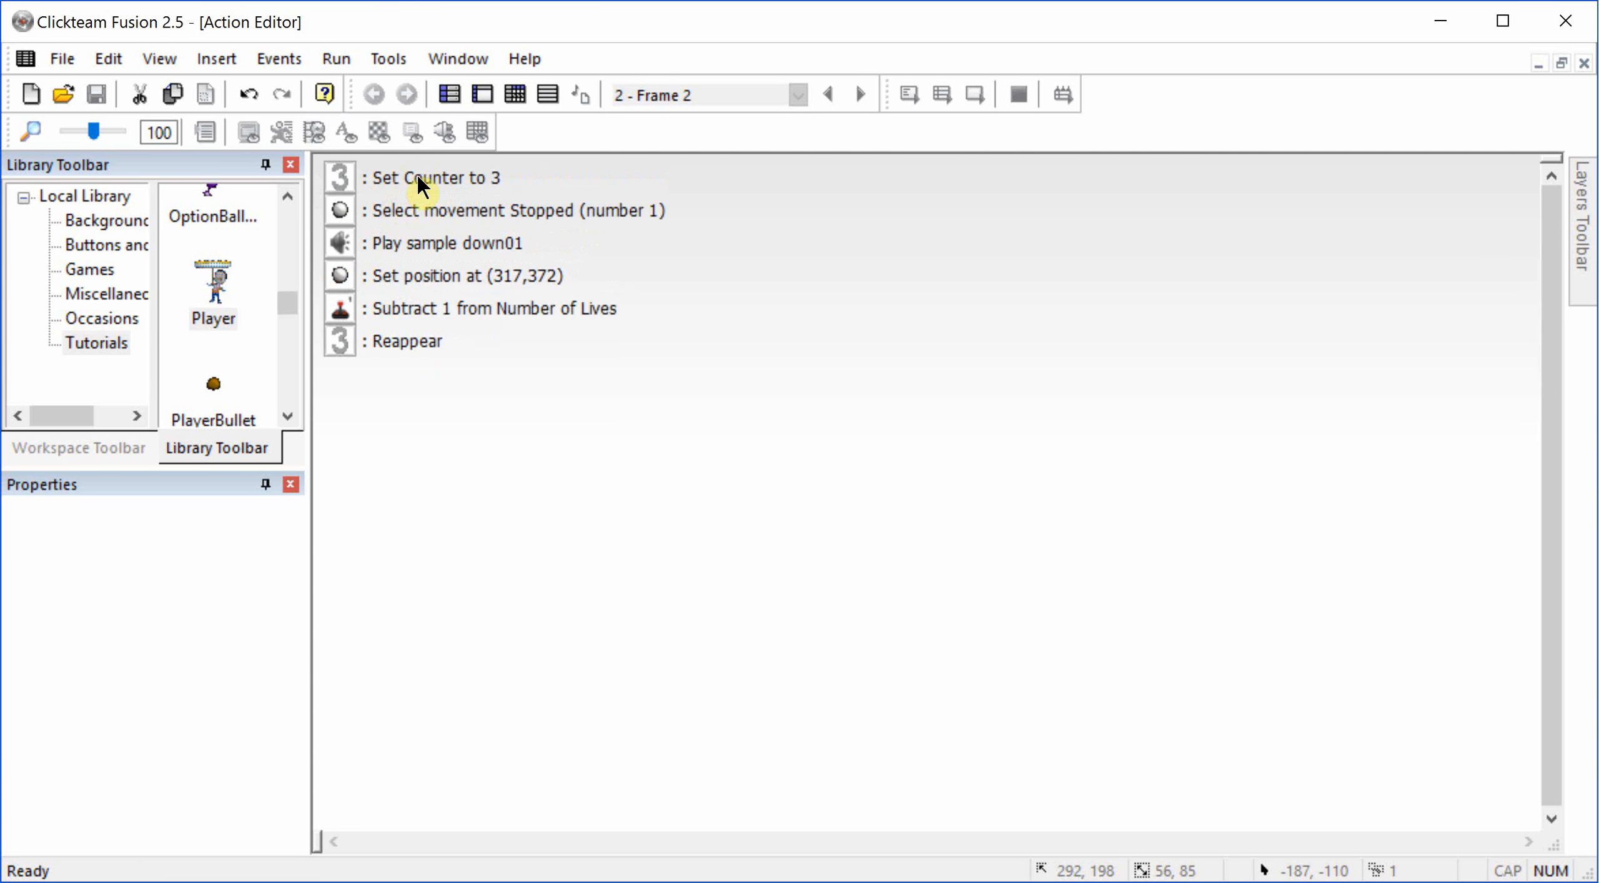
left_click(415, 175)
key("Escape")
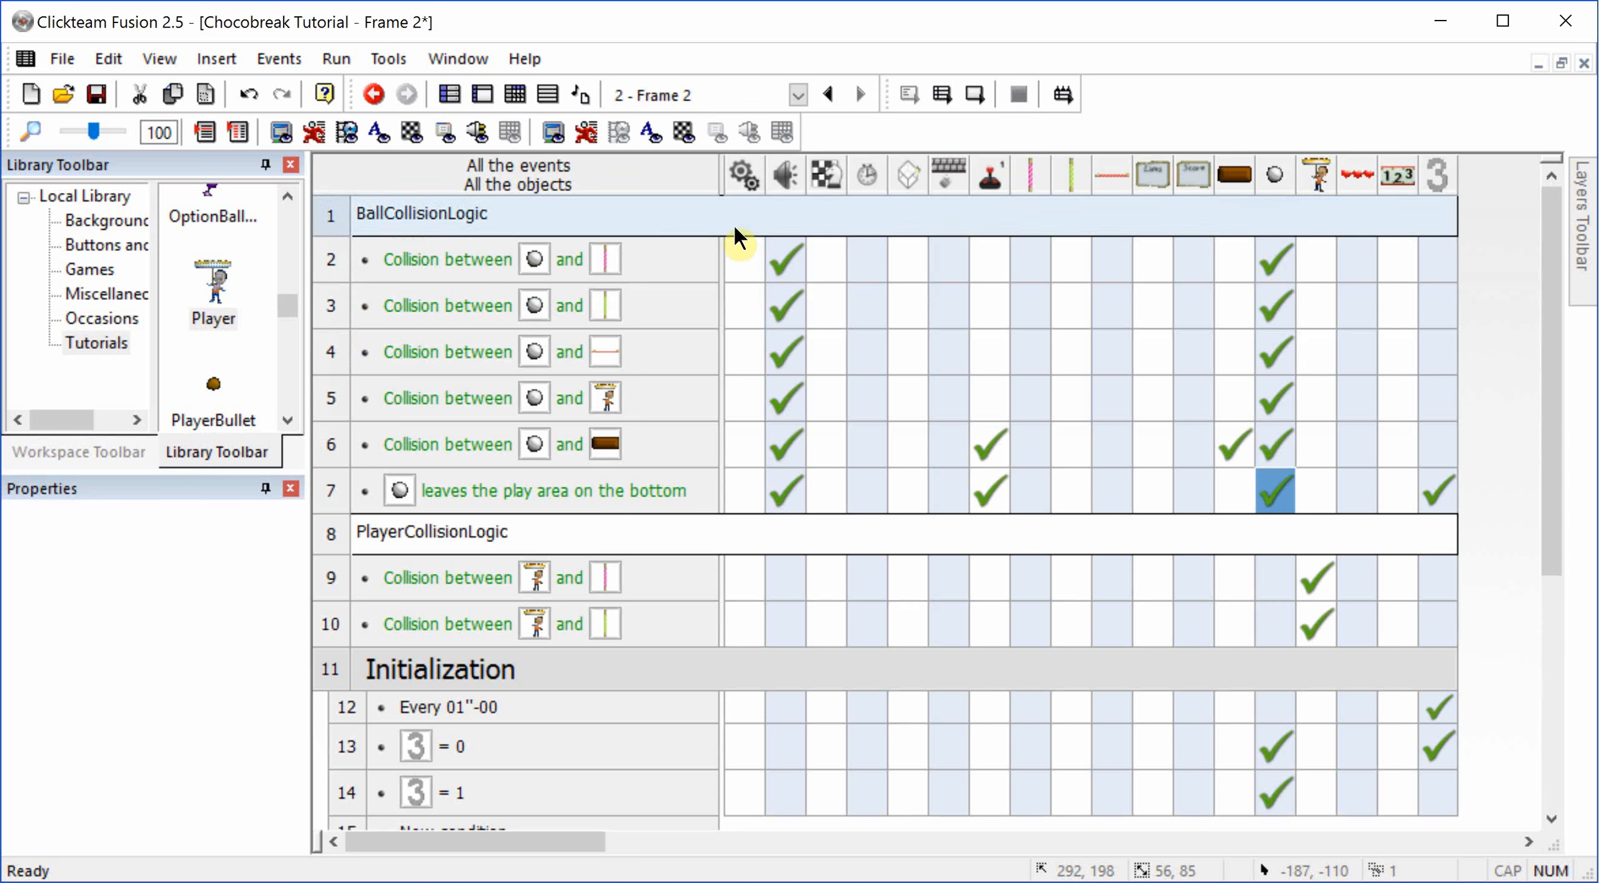
Step: Test-play the current frame, letting the ball fall to check the life loss and relaunch countdown, and close the game
left_click(971, 94)
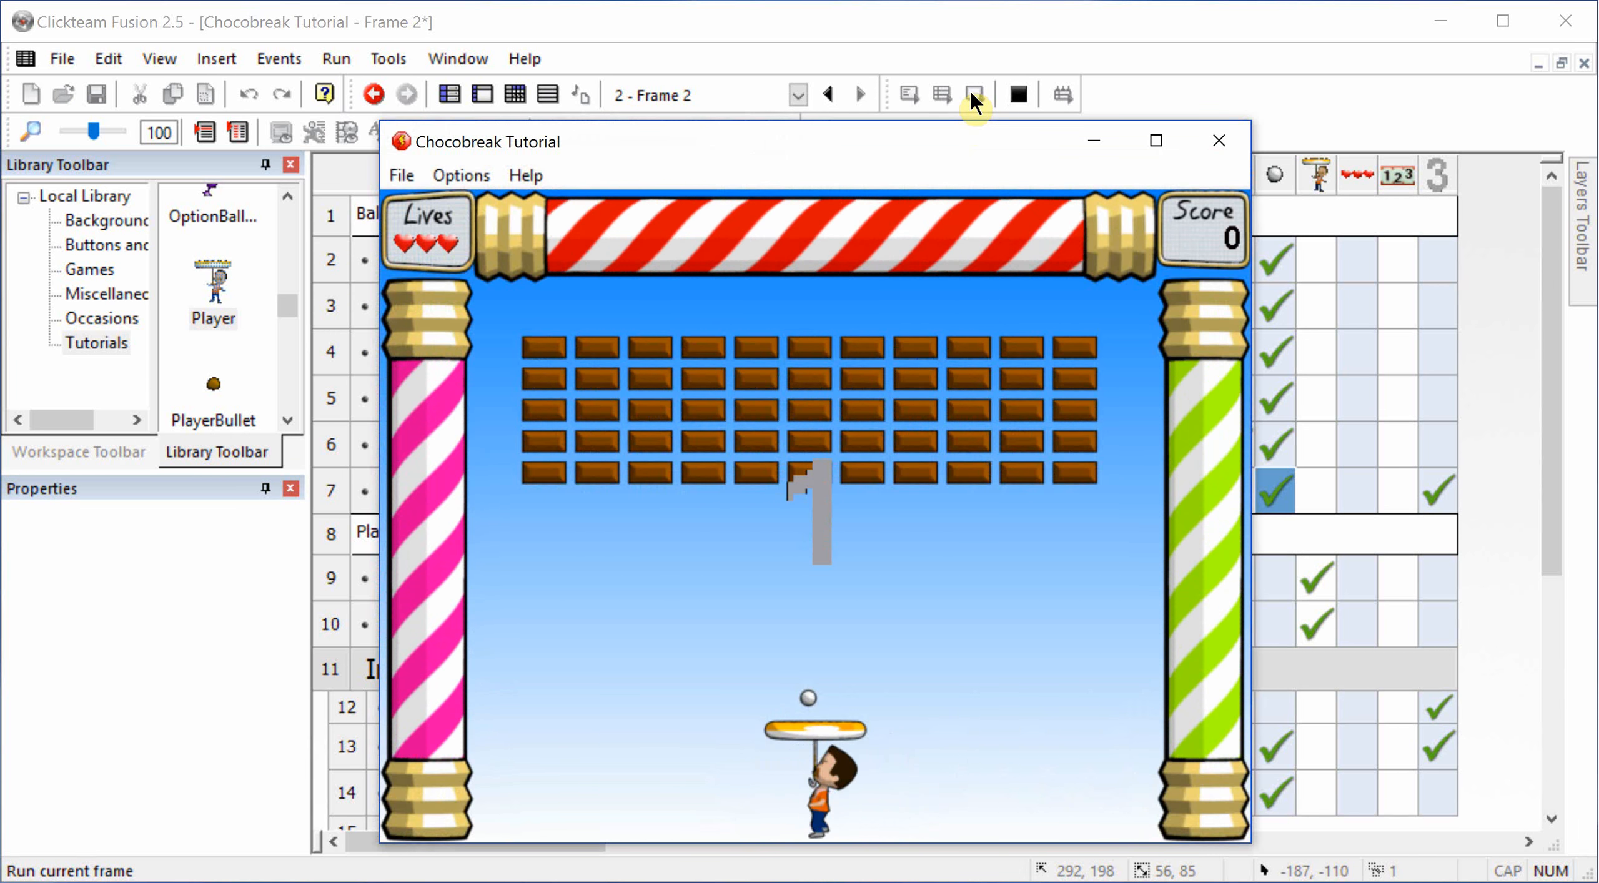
key("Left")
key("Left")
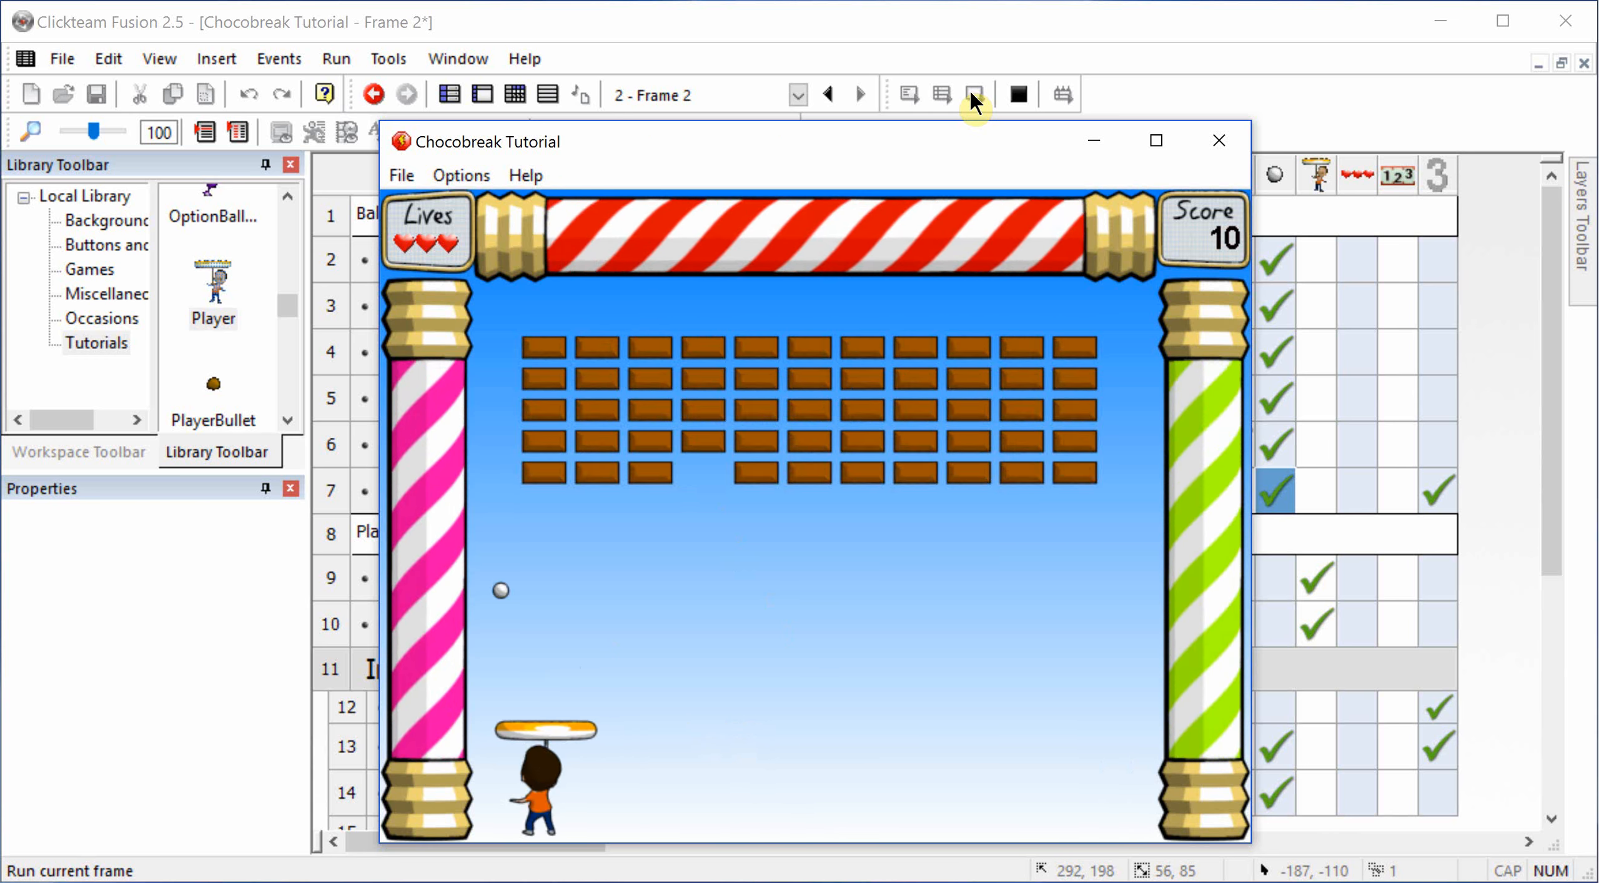
key("Right")
key("Right")
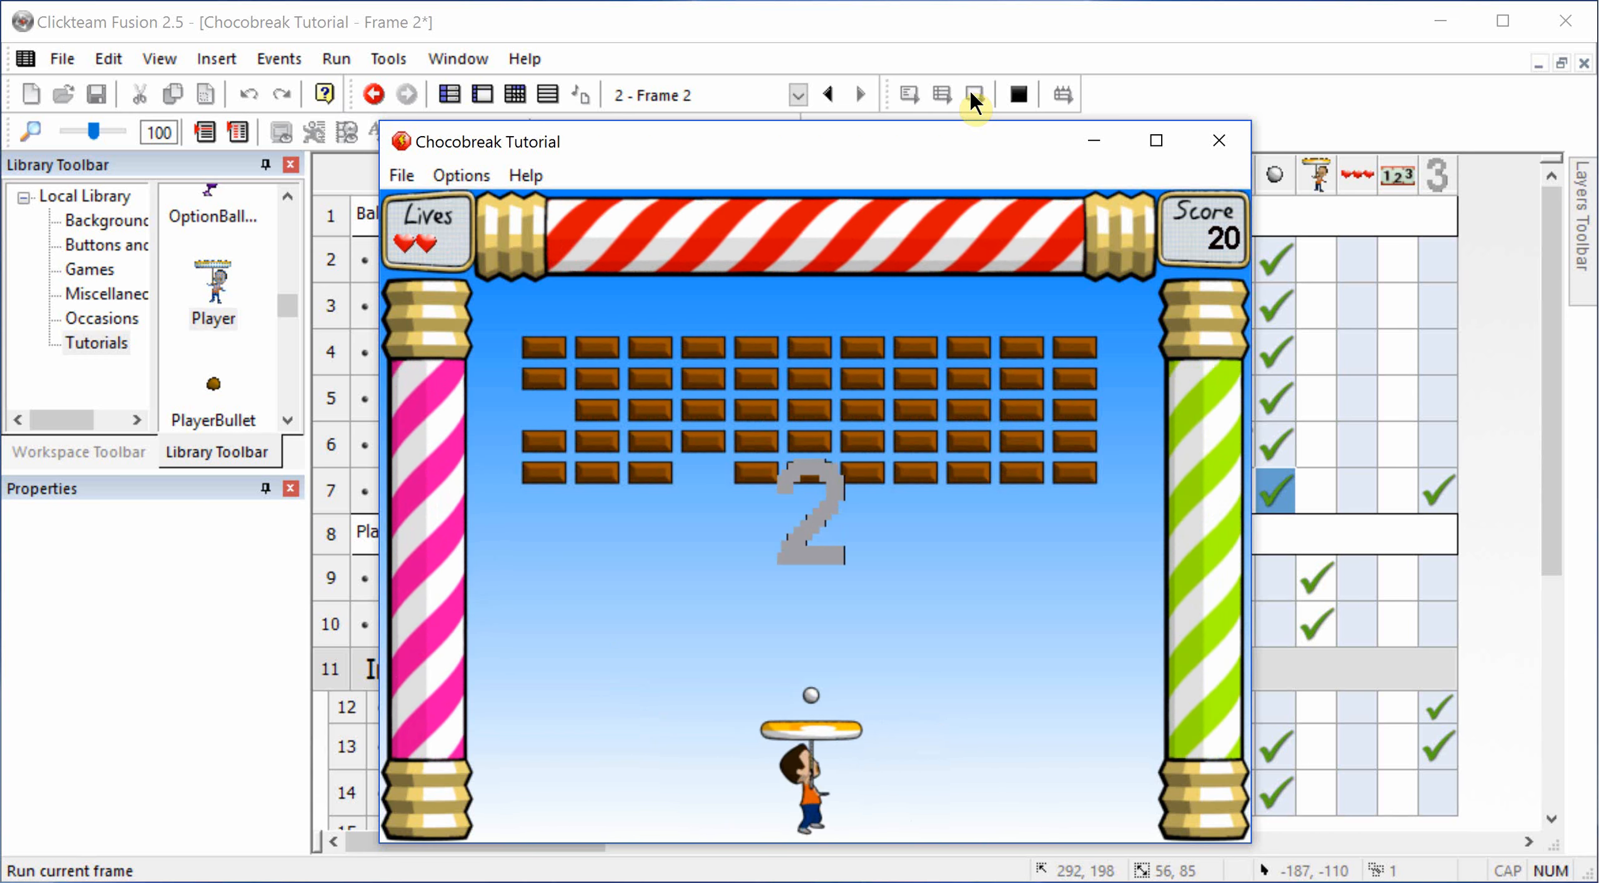
key("Left")
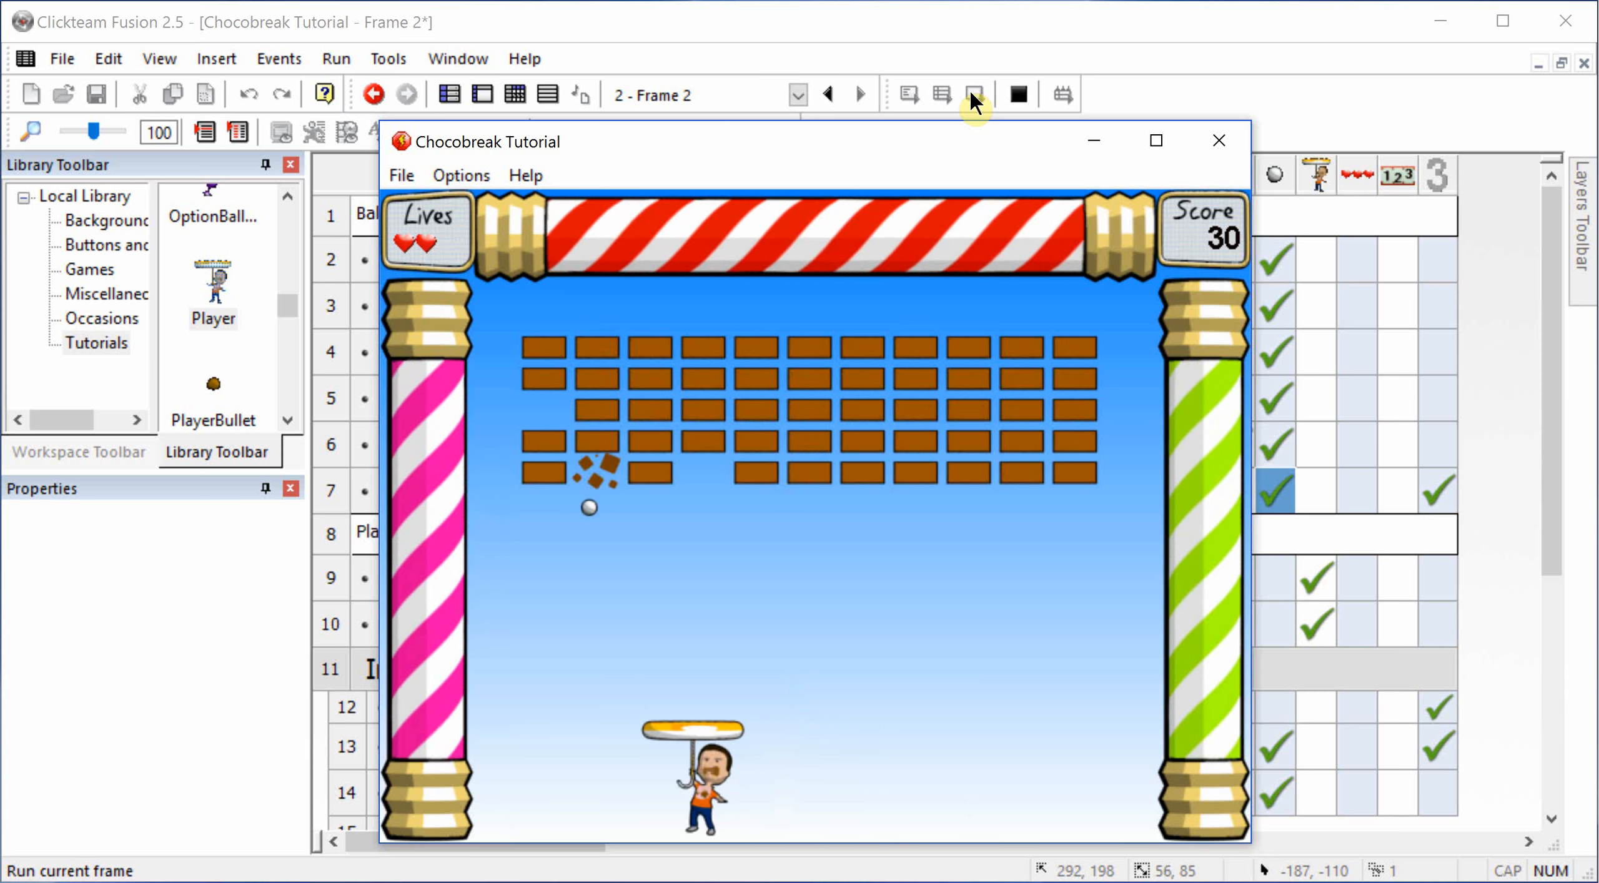
key("Left")
key("Right")
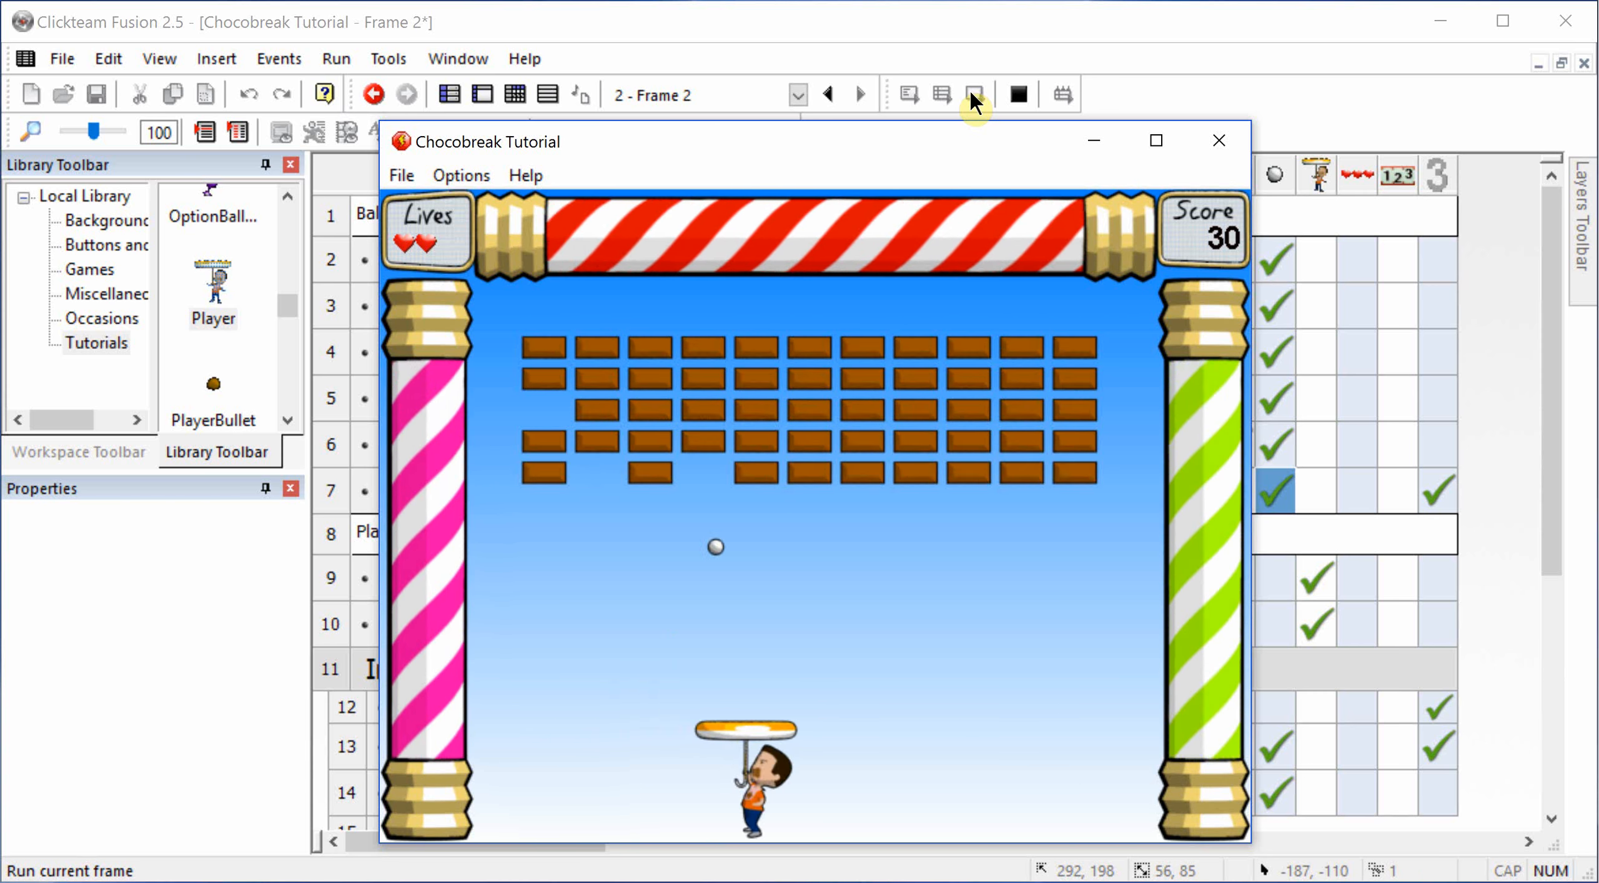
key("Left")
key("Right")
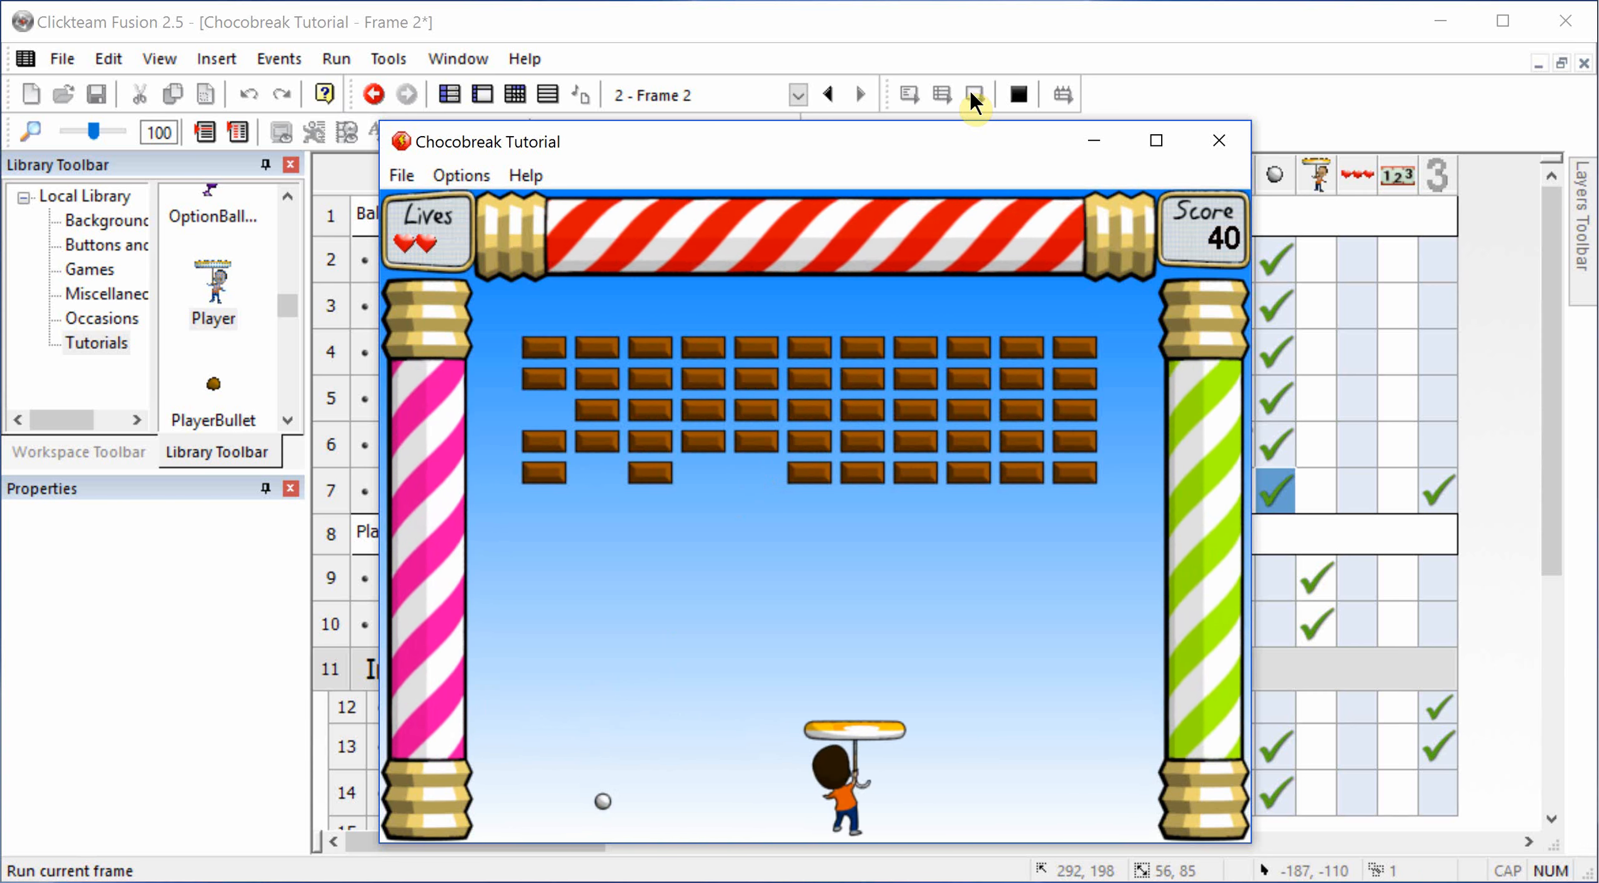
key("Left")
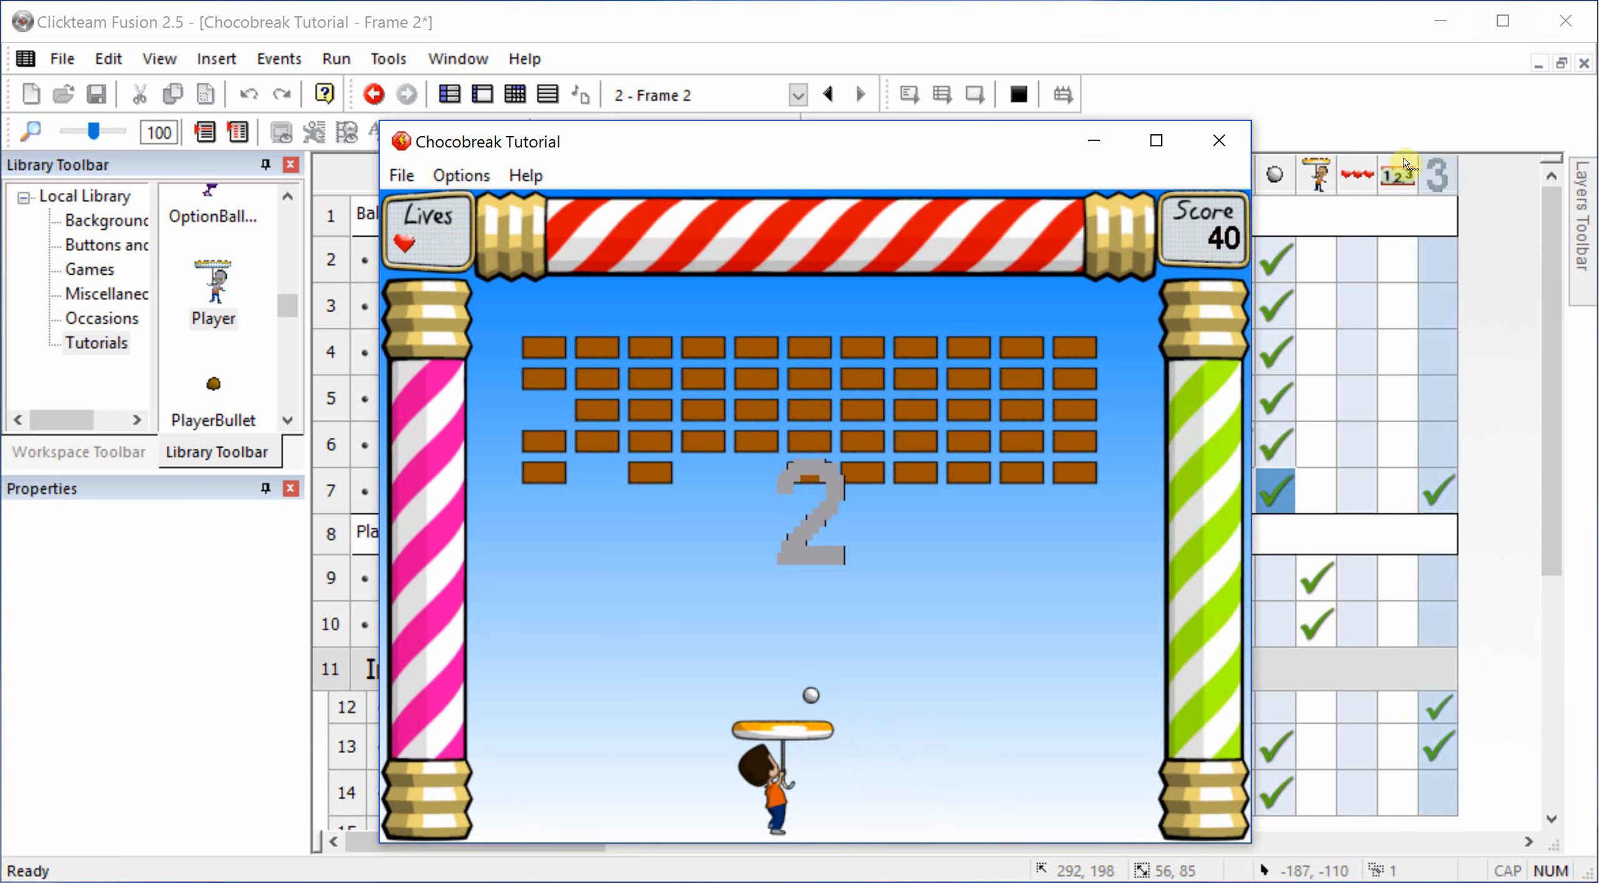
left_click(1219, 140)
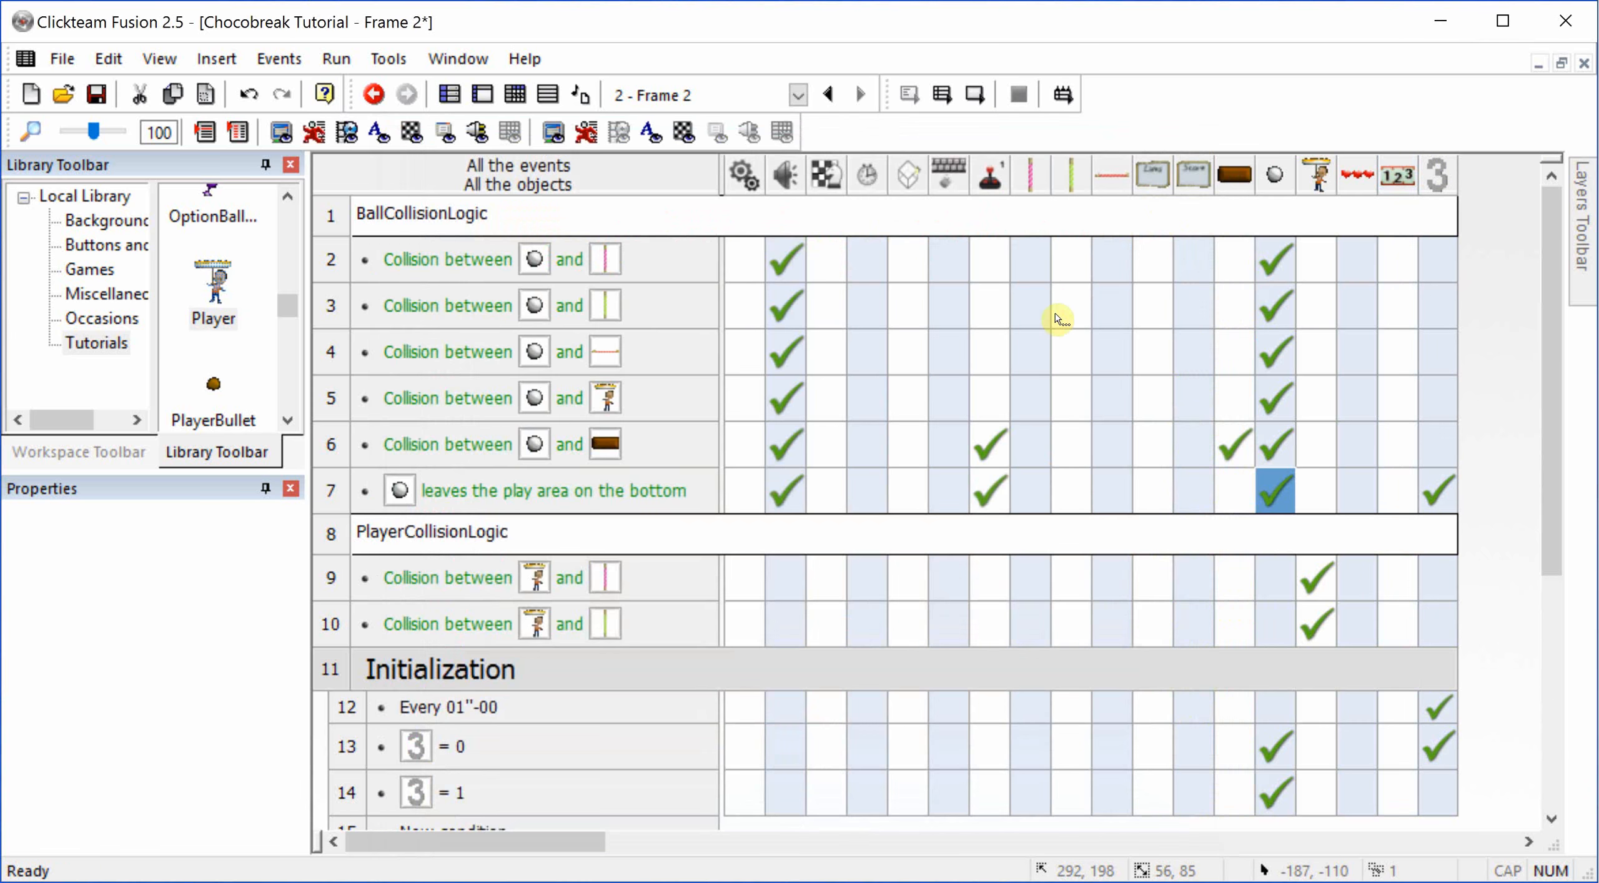
Step: Collapse the Initialization group and insert a comment line reading "Death" below it
scroll(775, 536, "down", 3)
left_click(524, 327)
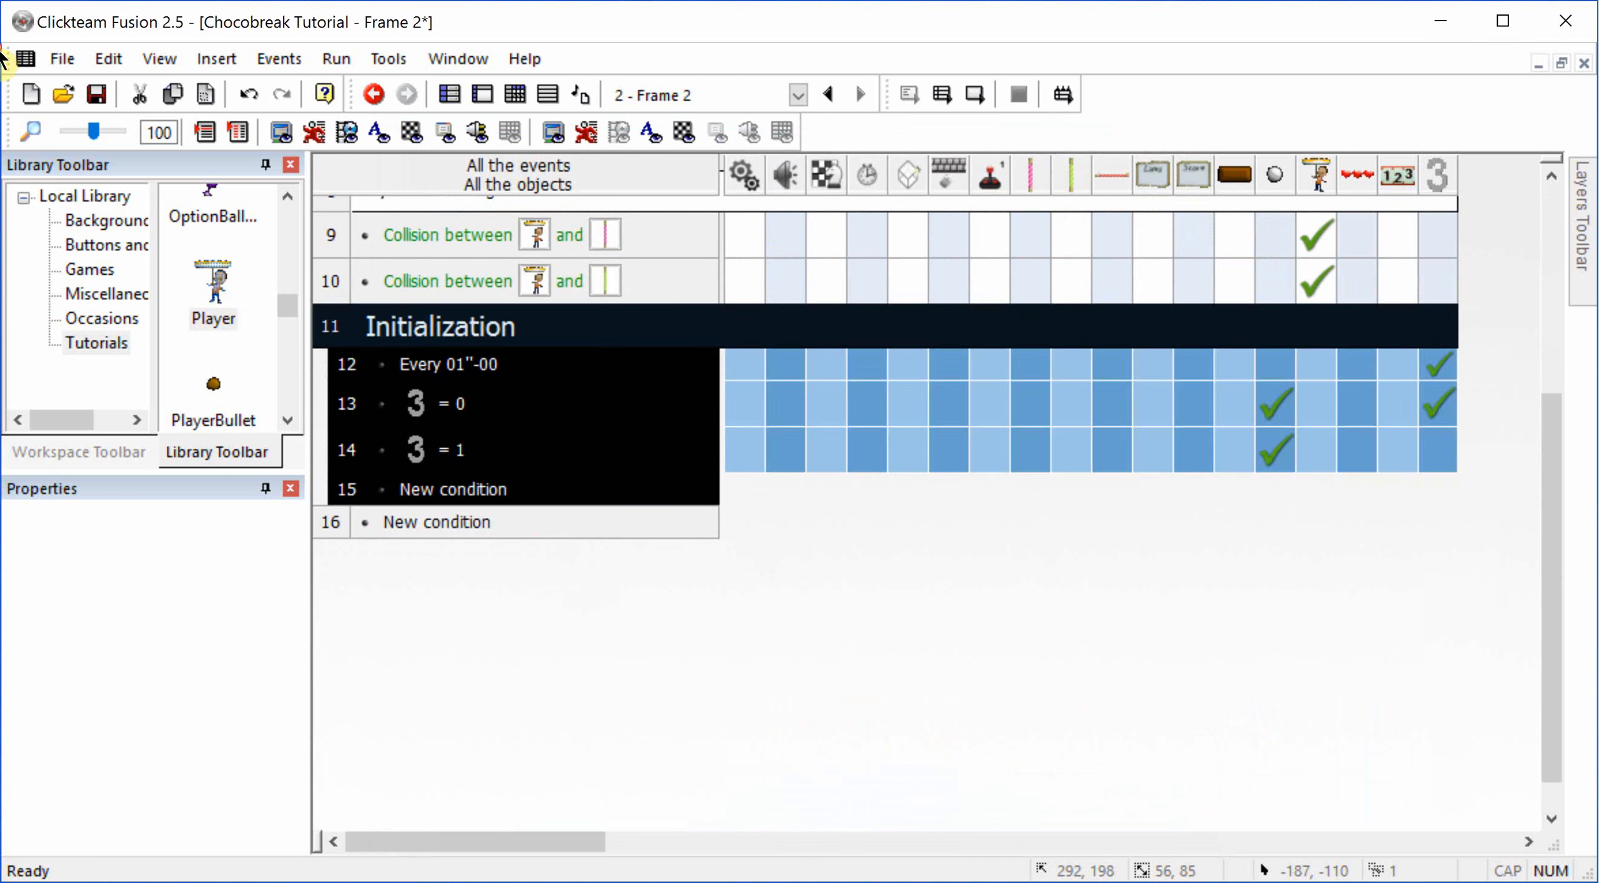
double_click(420, 330)
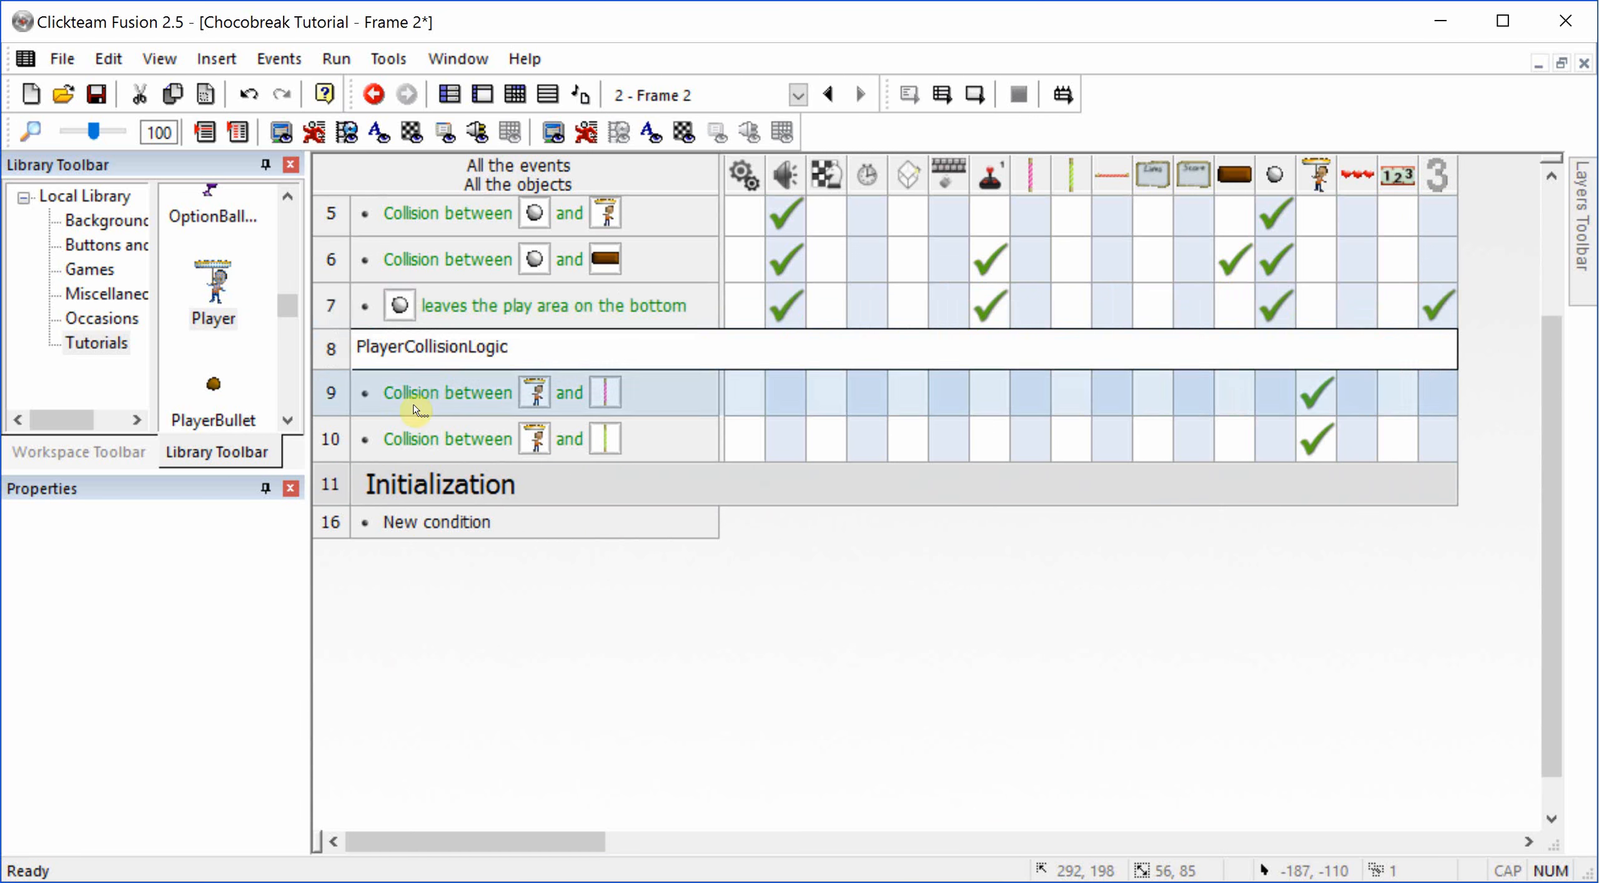
right_click(335, 532)
mouse_move(692, 602)
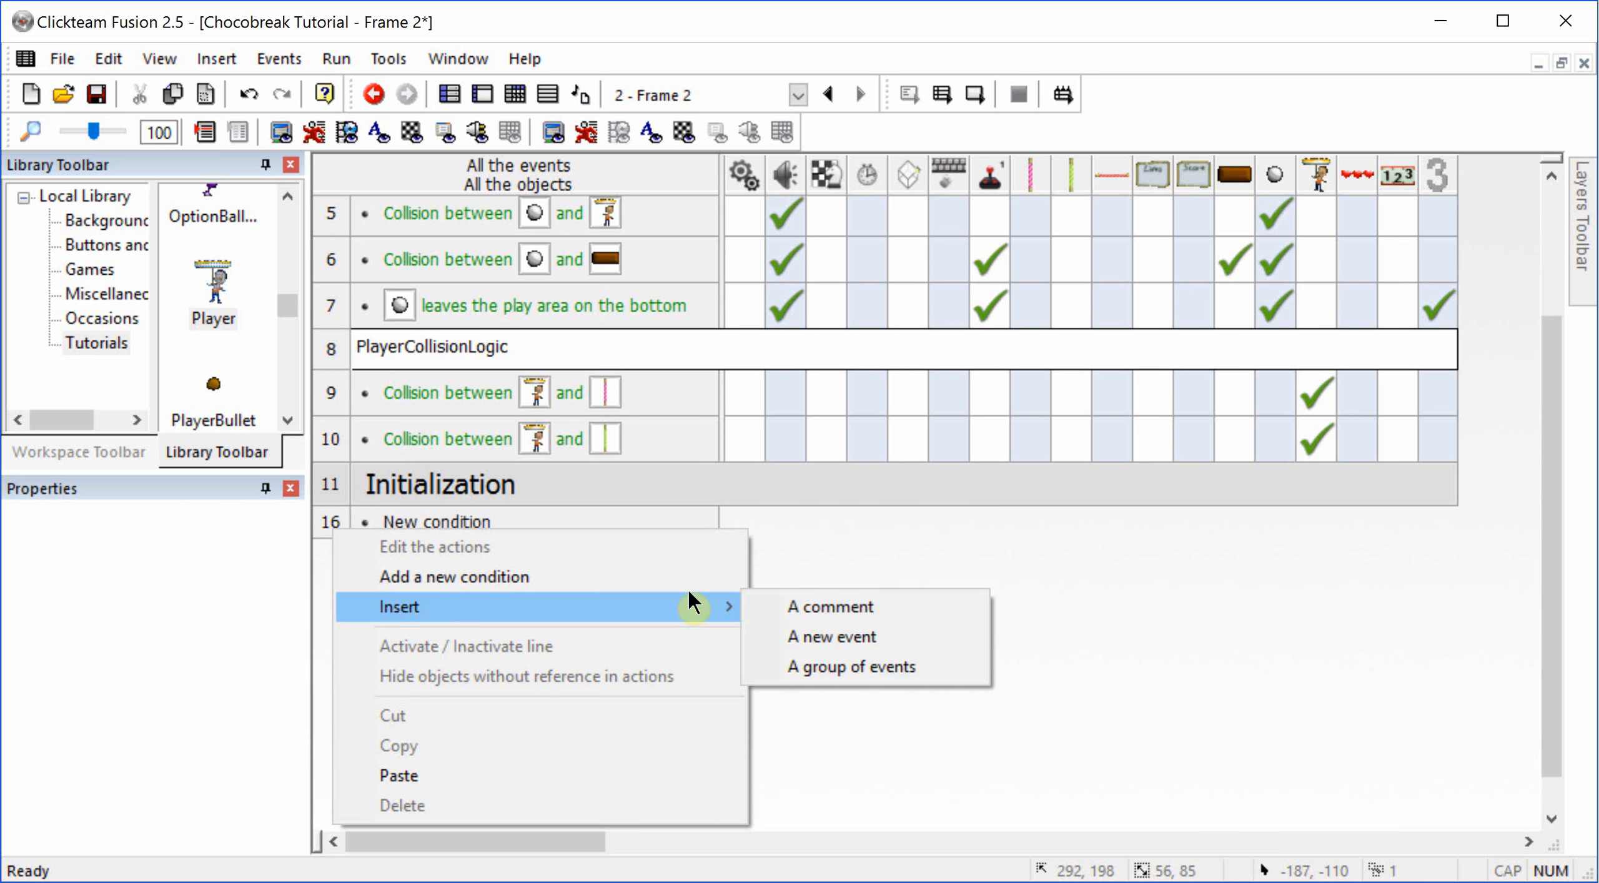
left_click(772, 607)
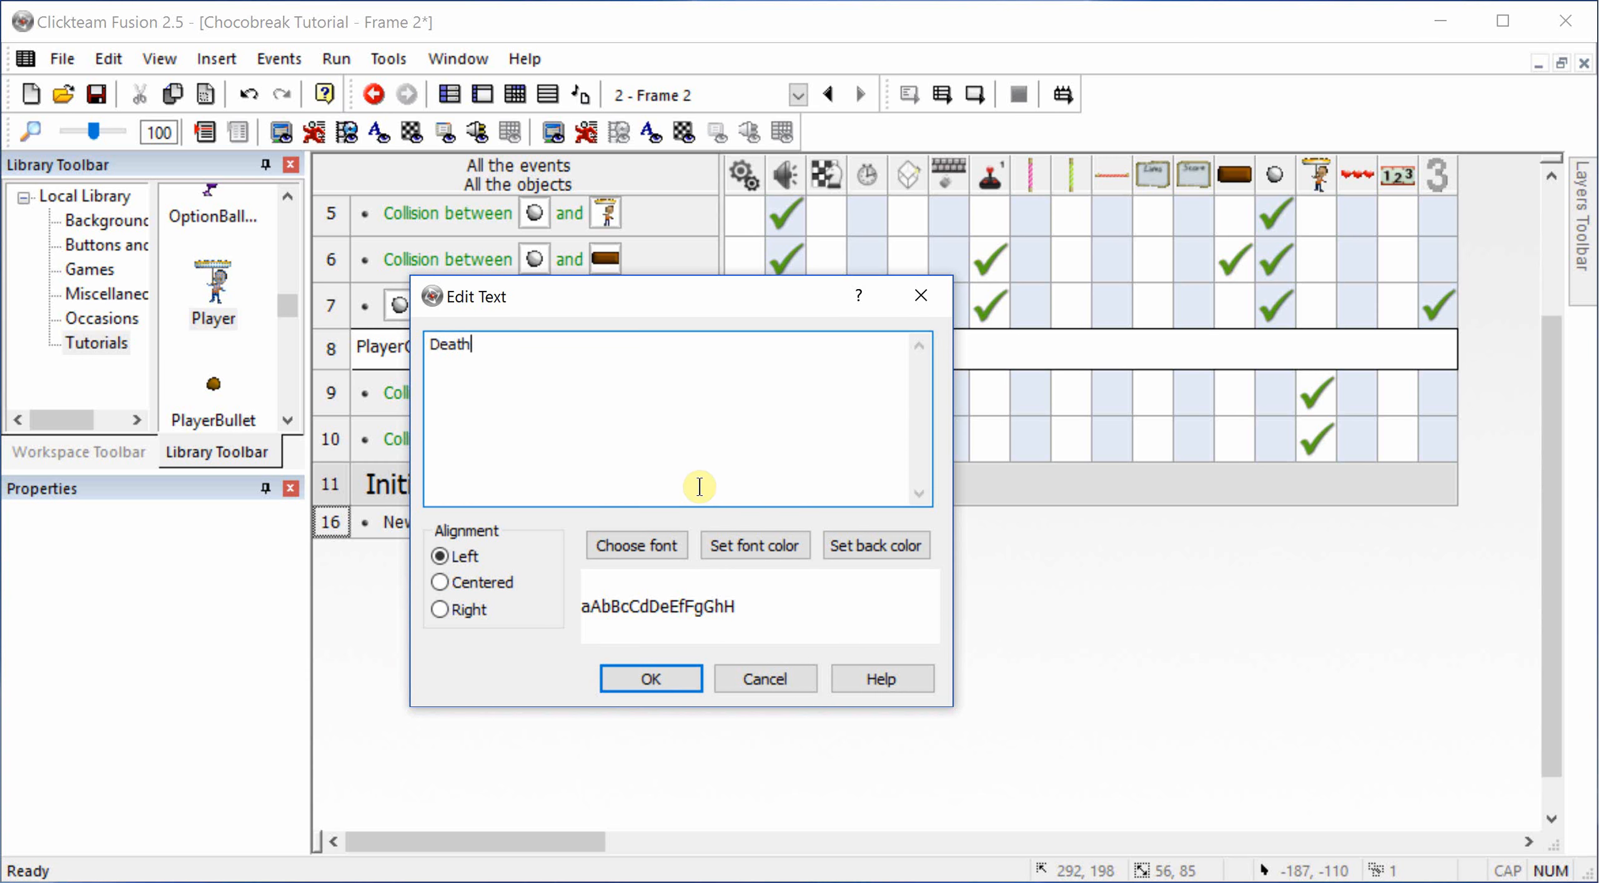
left_click(649, 679)
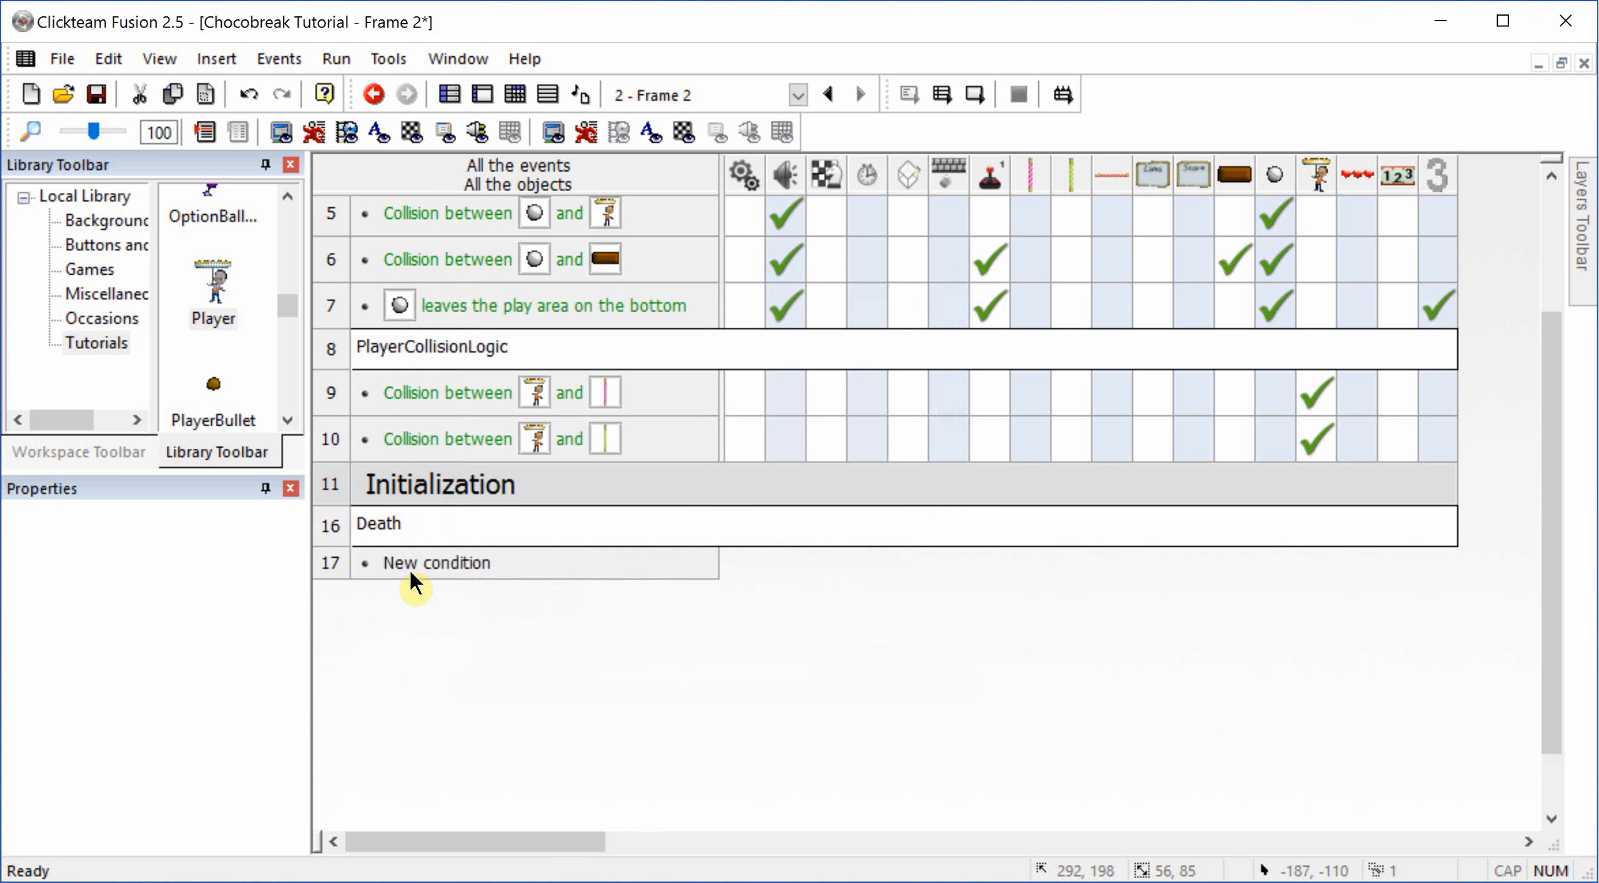
Step: Add an event for when the player's number of lives reaches 0, with the storyboard action Next frame
left_click(444, 565)
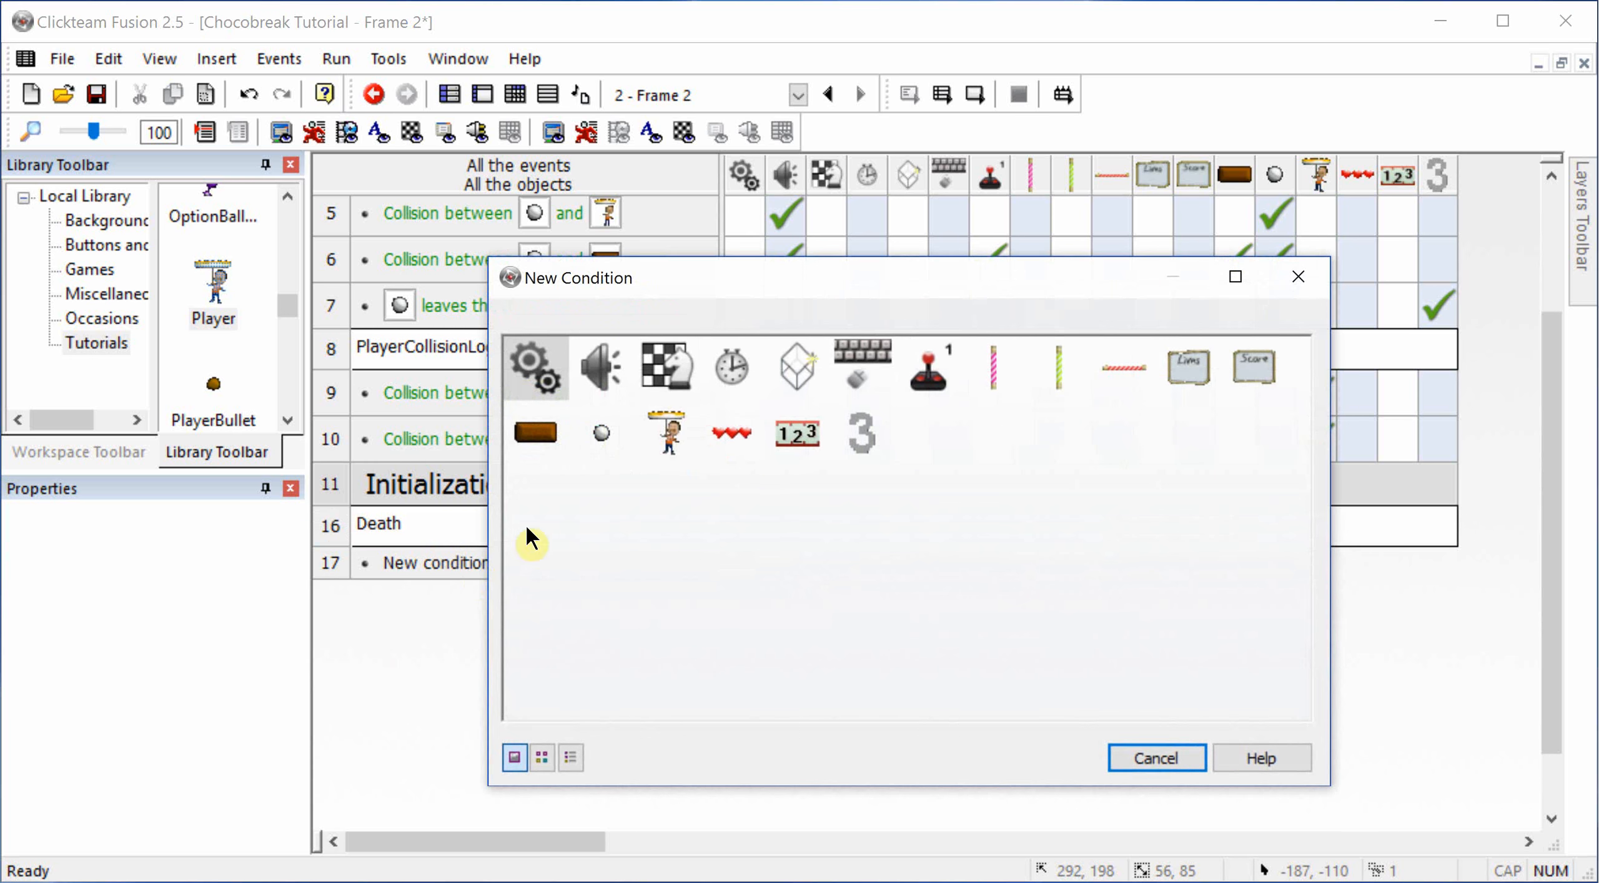
left_click(902, 370)
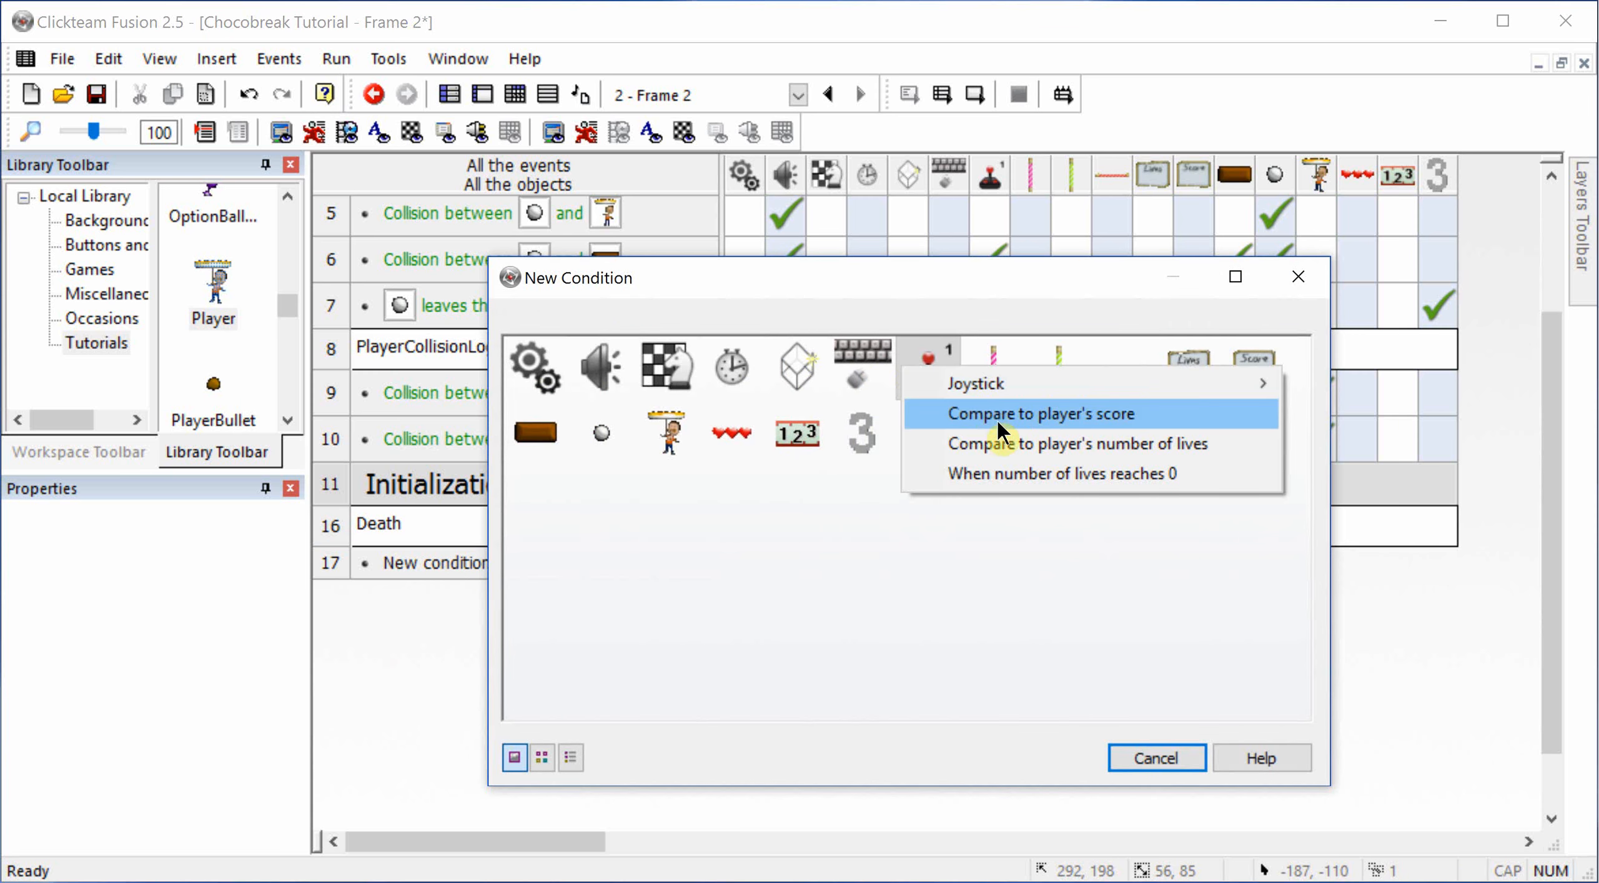
left_click(1004, 474)
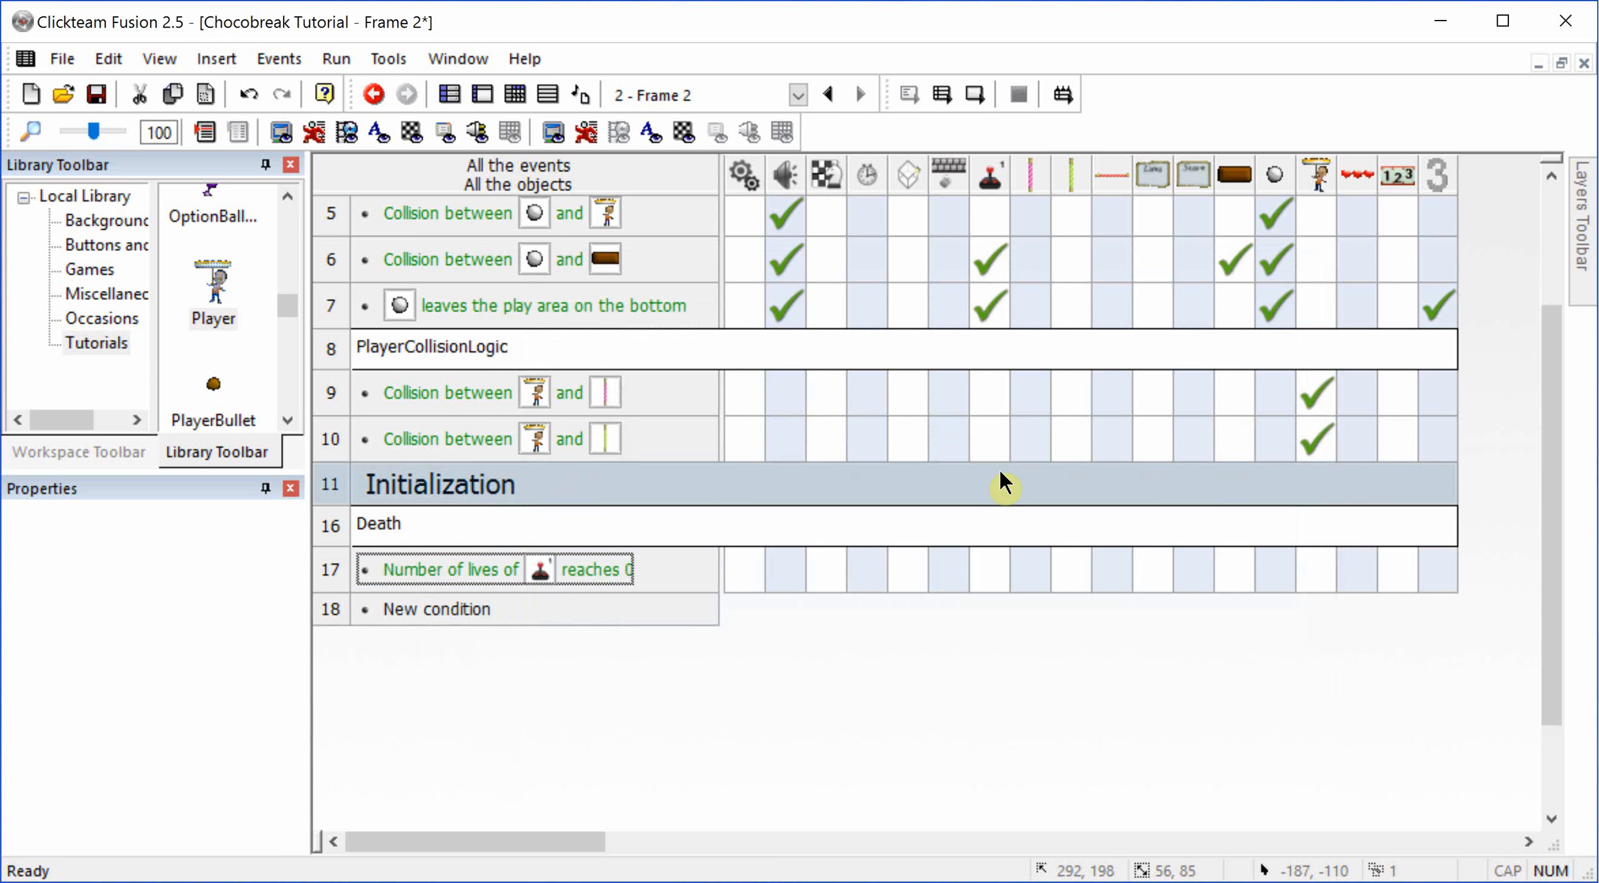
right_click(829, 573)
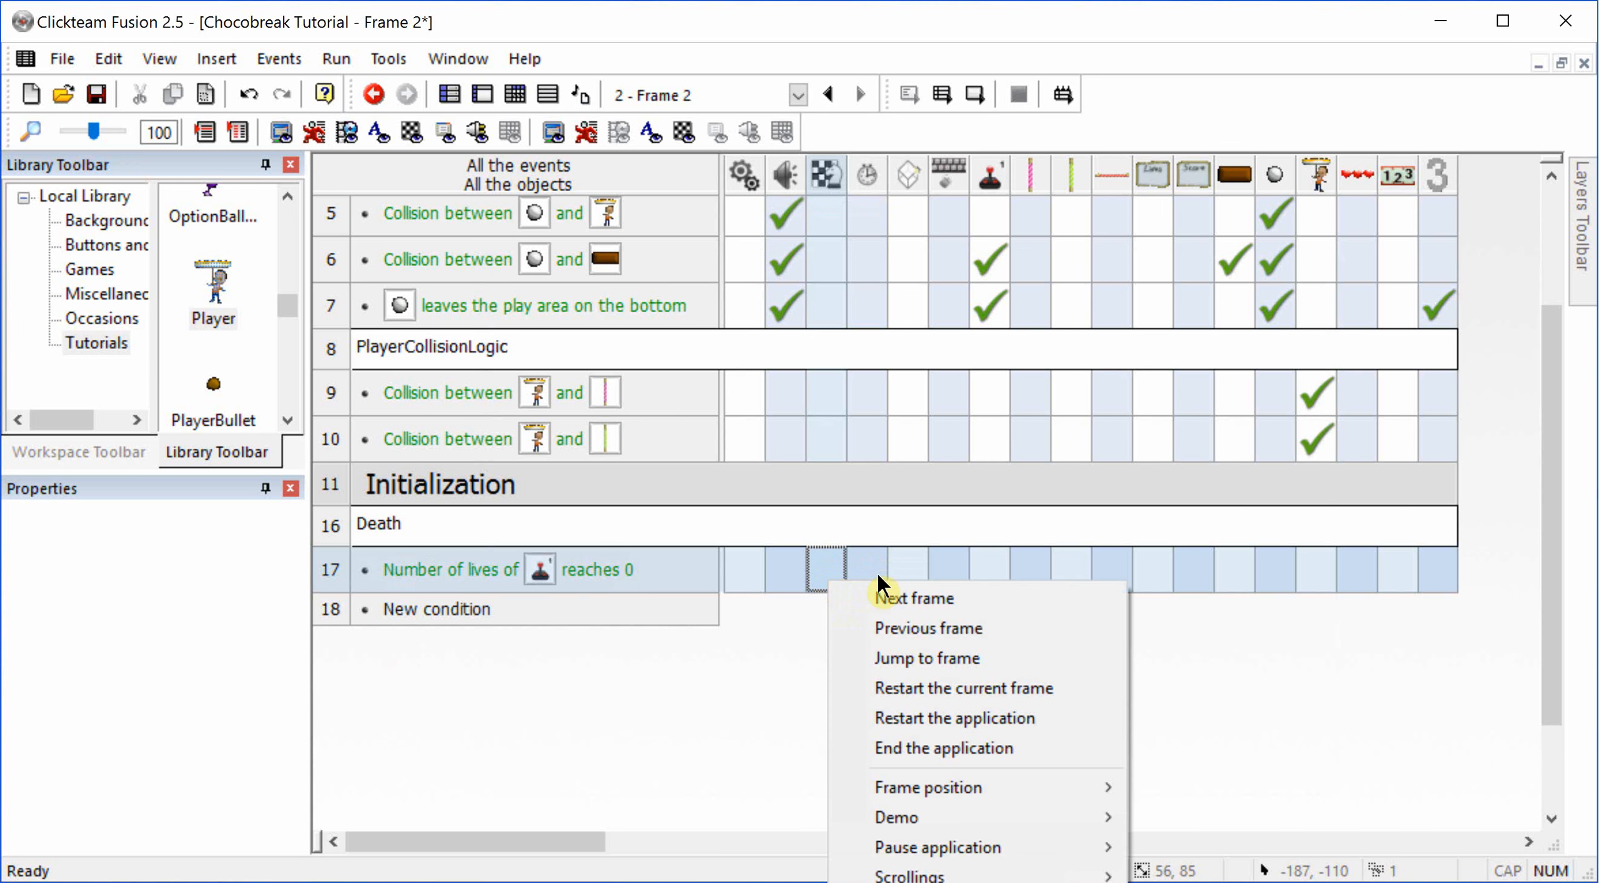
left_click(881, 594)
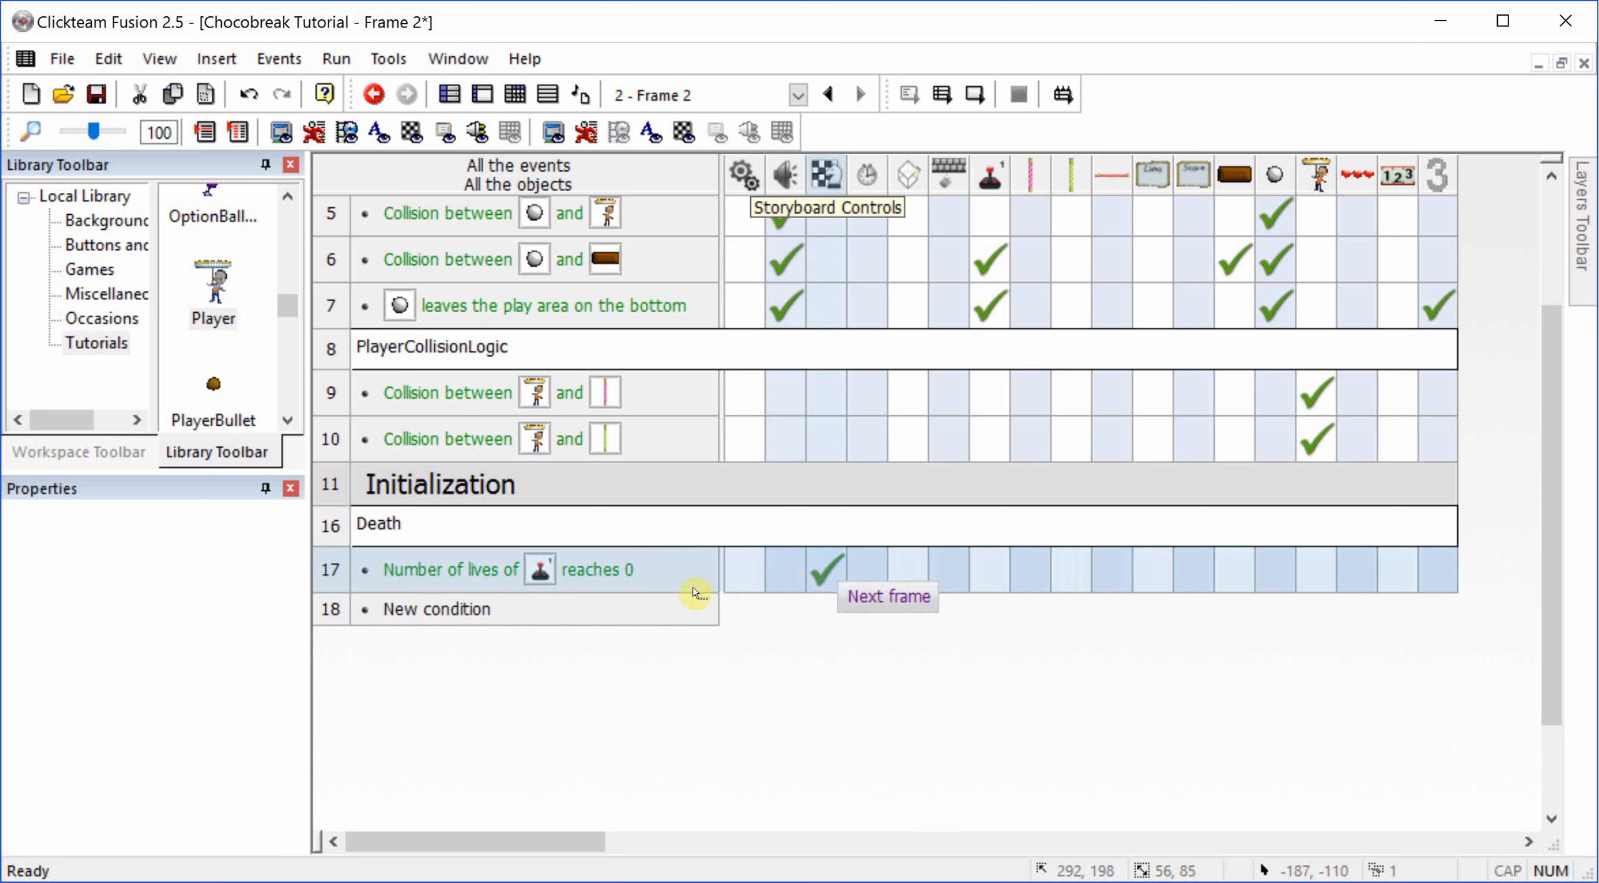
Step: Insert a comment line reading "Winning" below the event for lives reaching 0
right_click(380, 606)
mouse_move(700, 680)
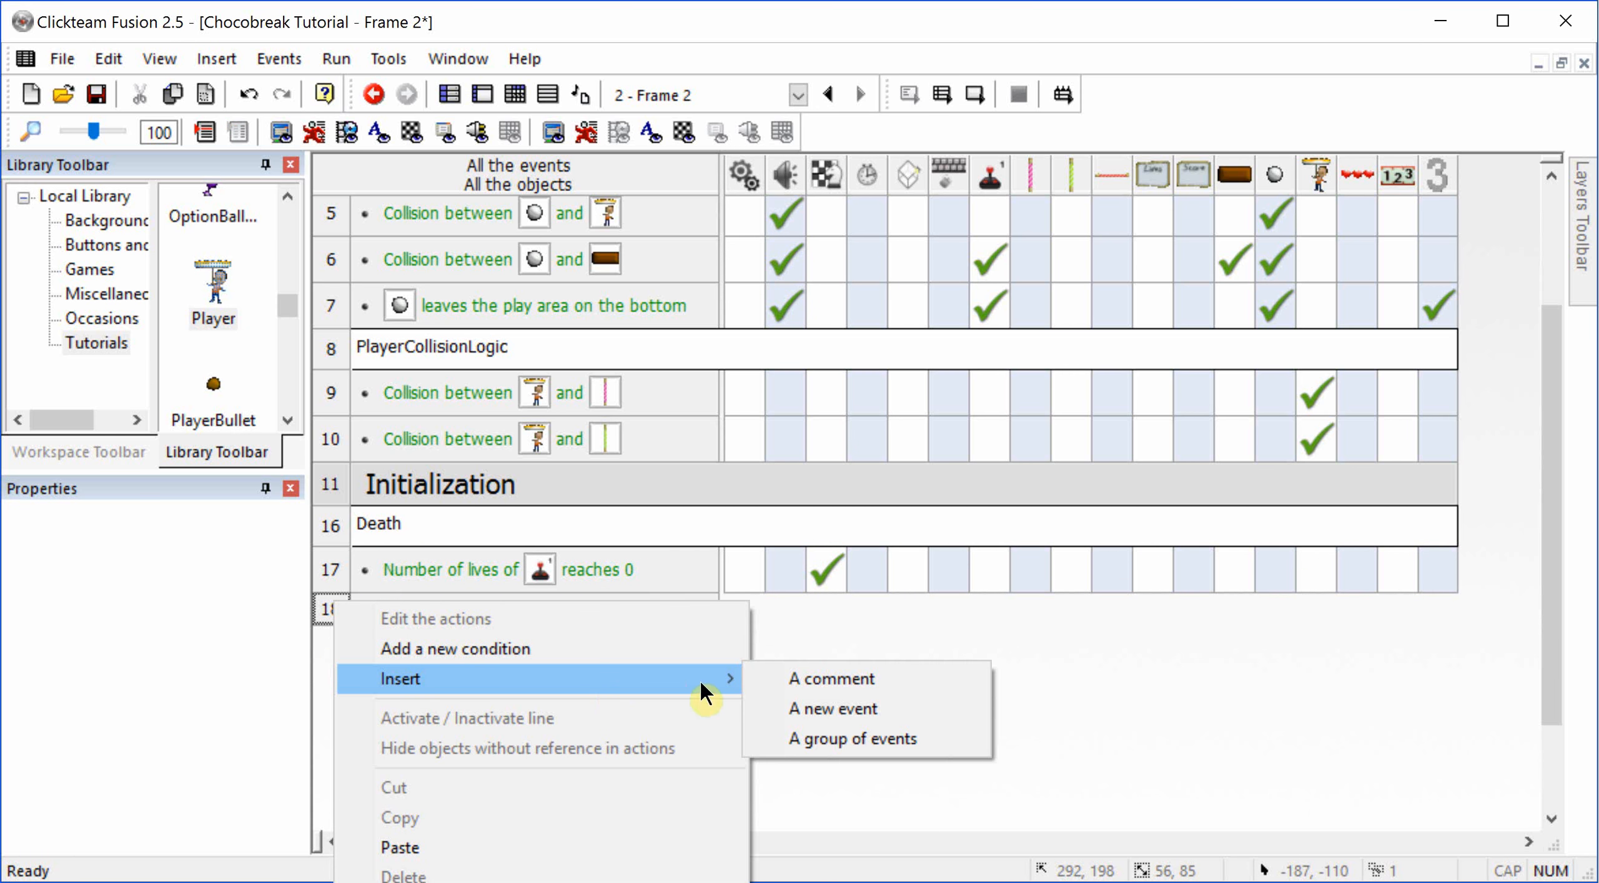
left_click(774, 685)
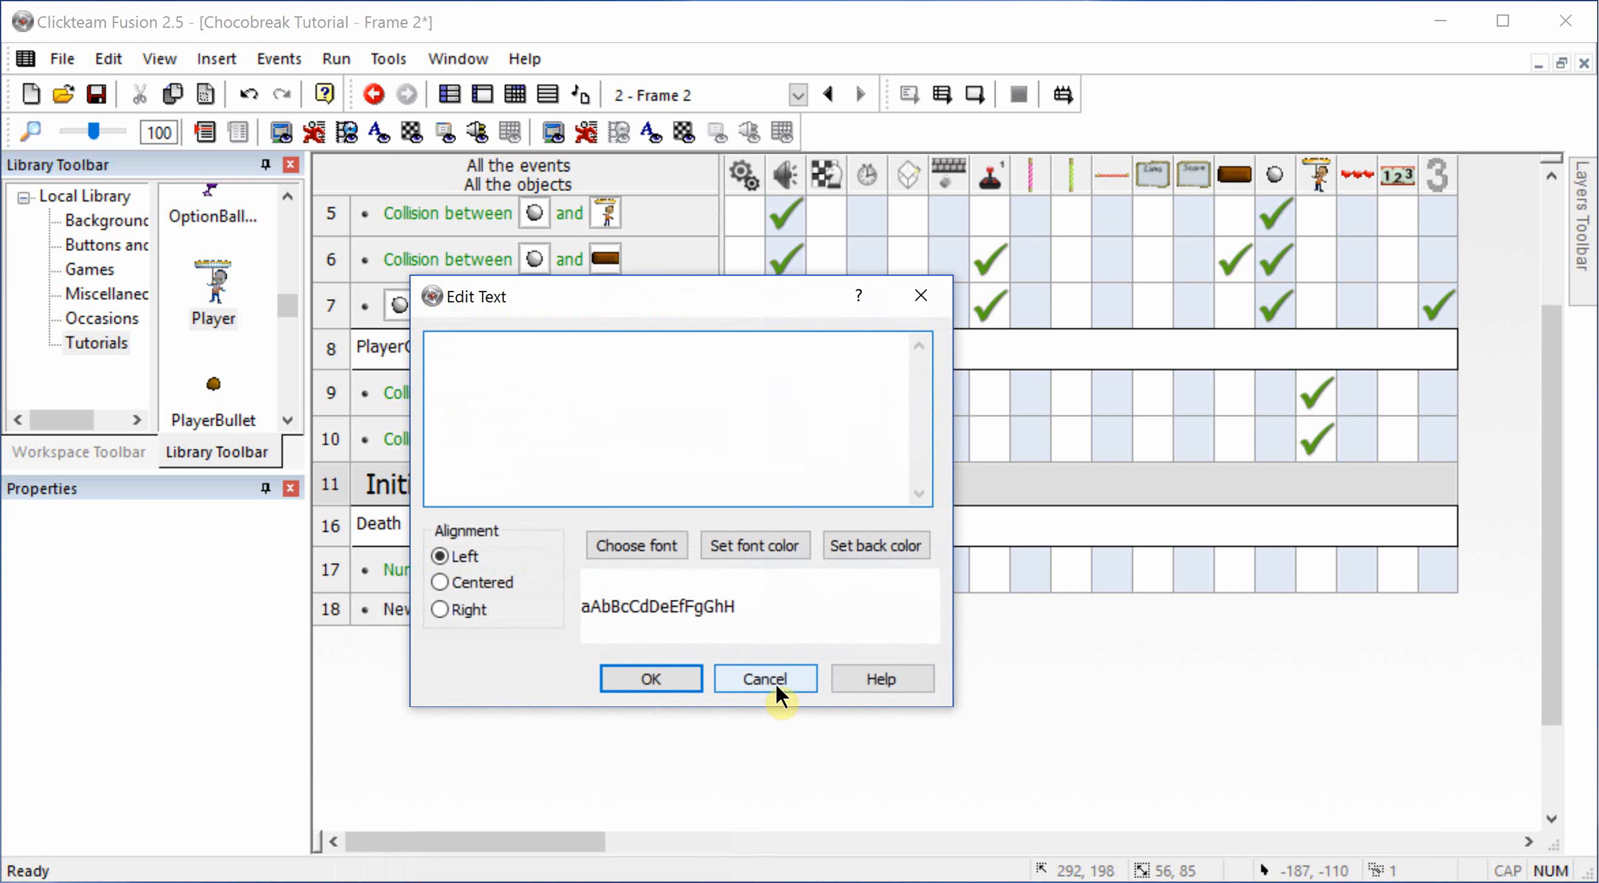
type("Winning")
left_click(651, 682)
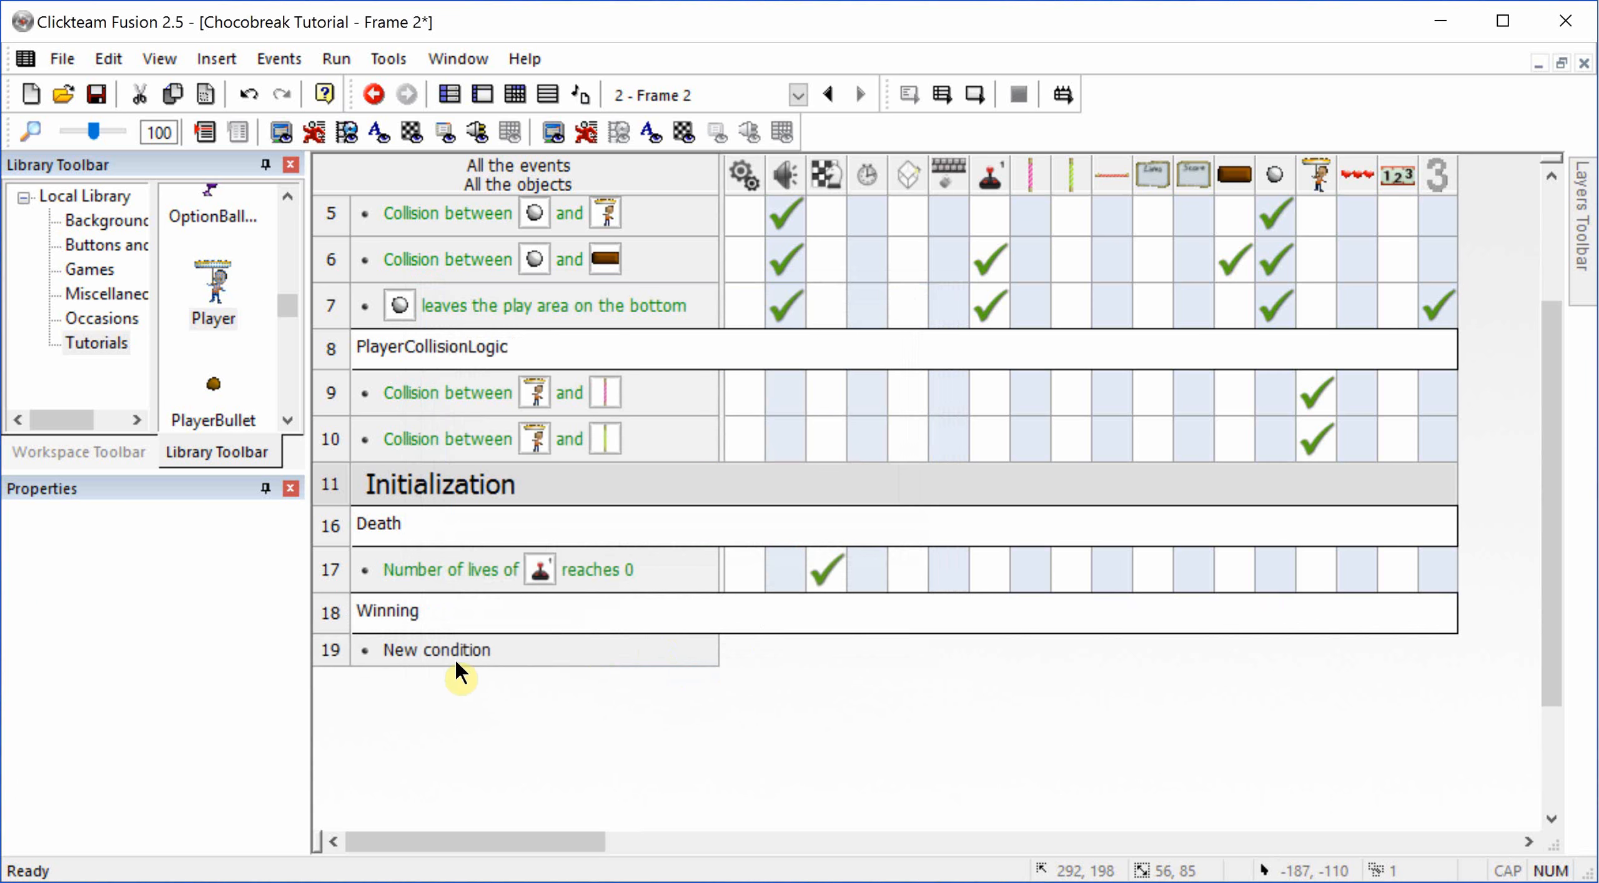
Step: Add an event for when all "Milk" objects have been destroyed, with the storyboard action Next frame
left_click(455, 653)
left_click(551, 432)
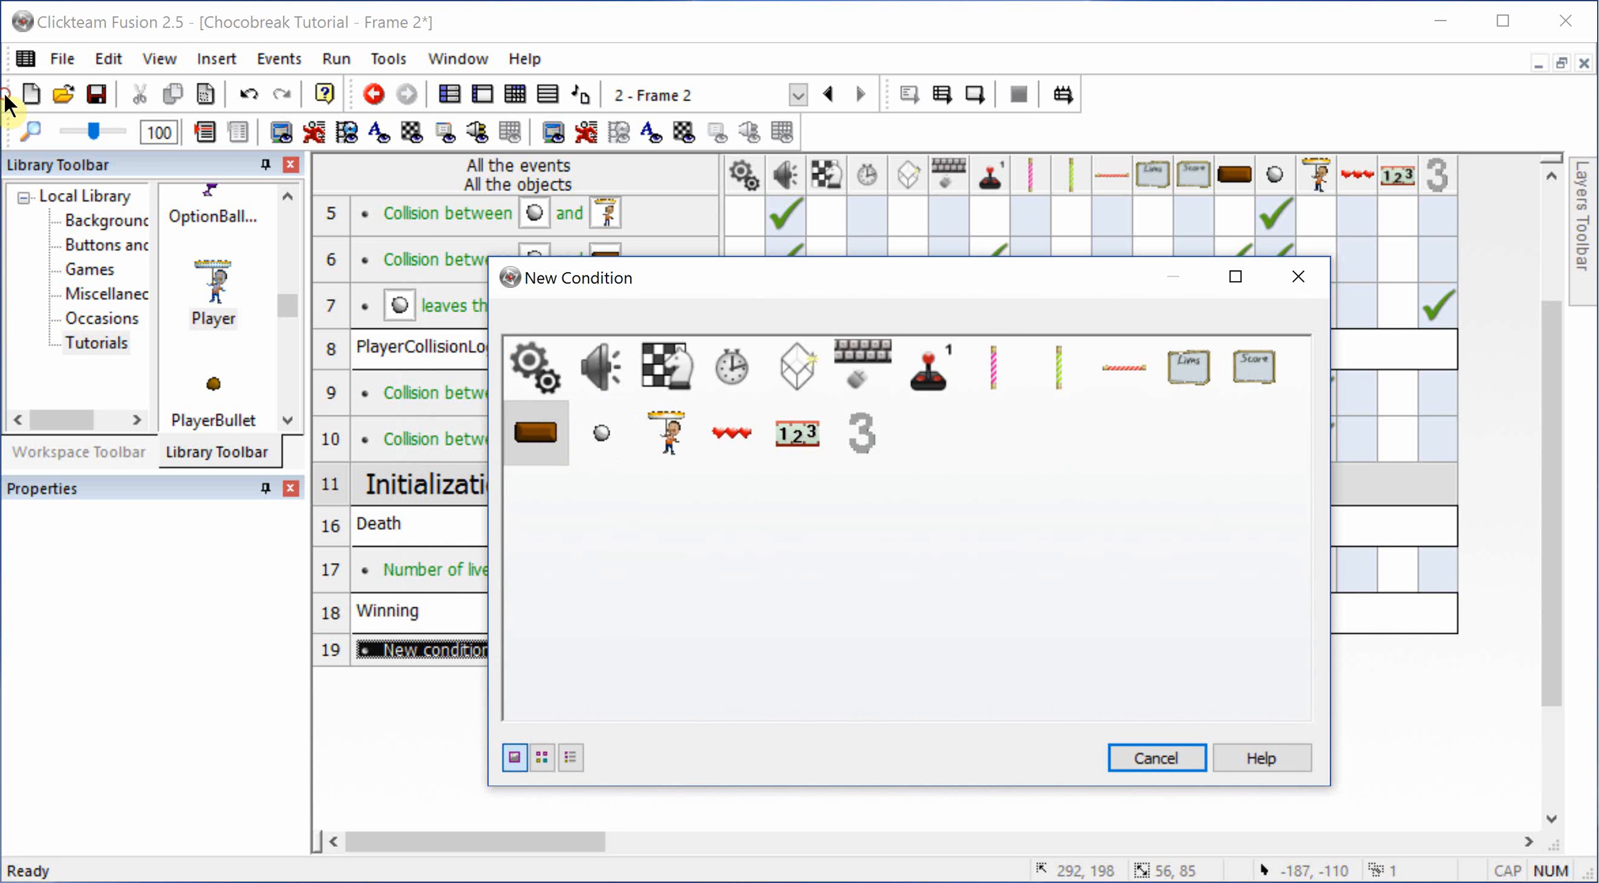
mouse_move(681, 586)
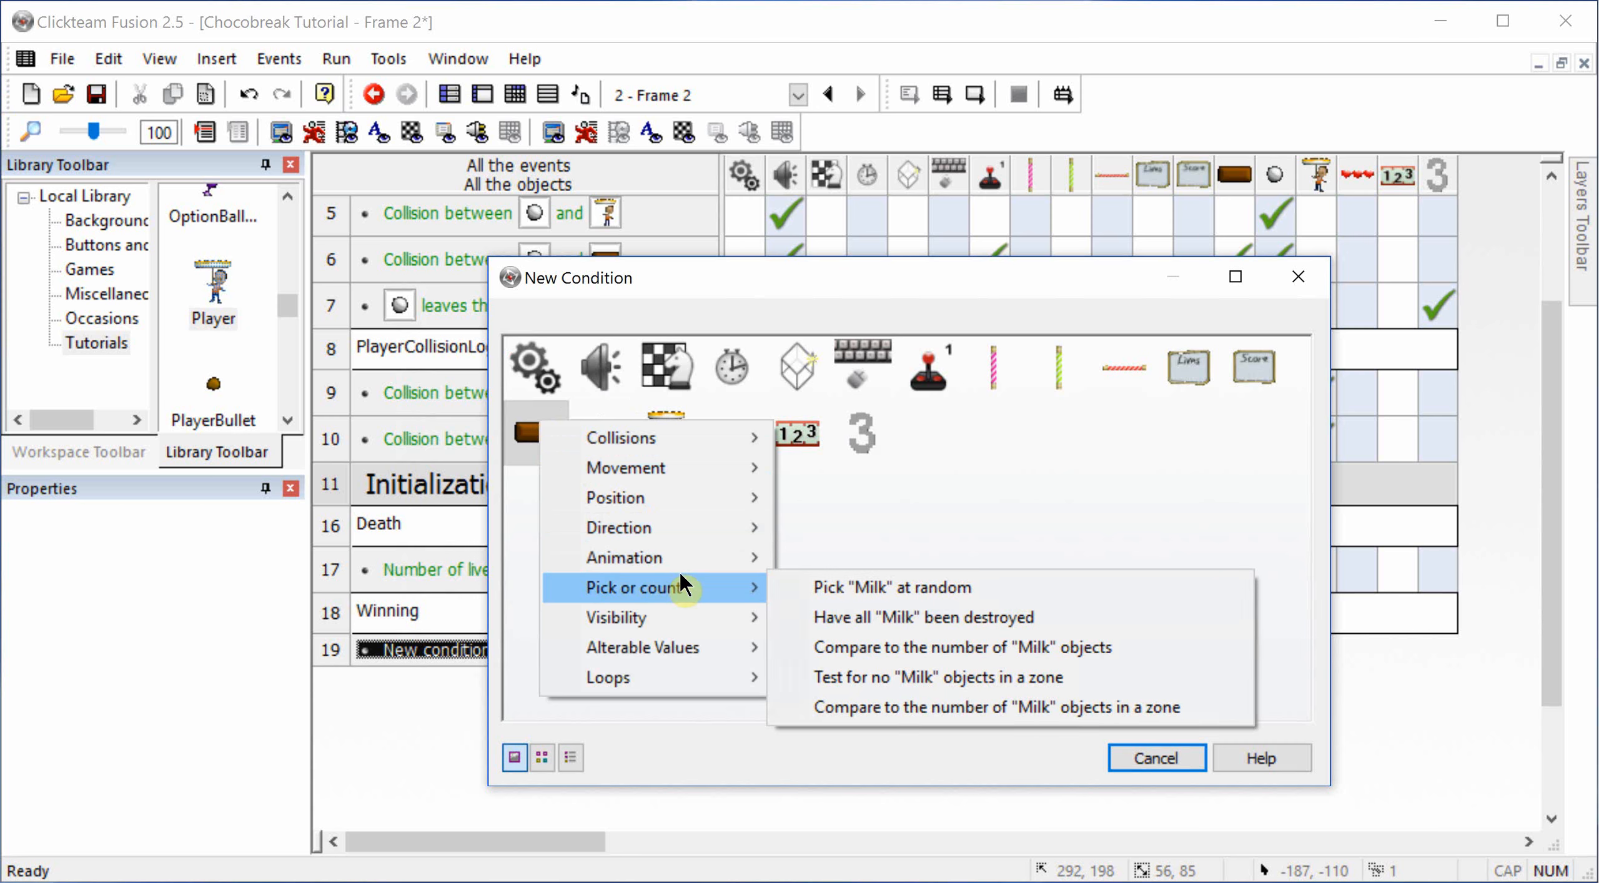
left_click(831, 616)
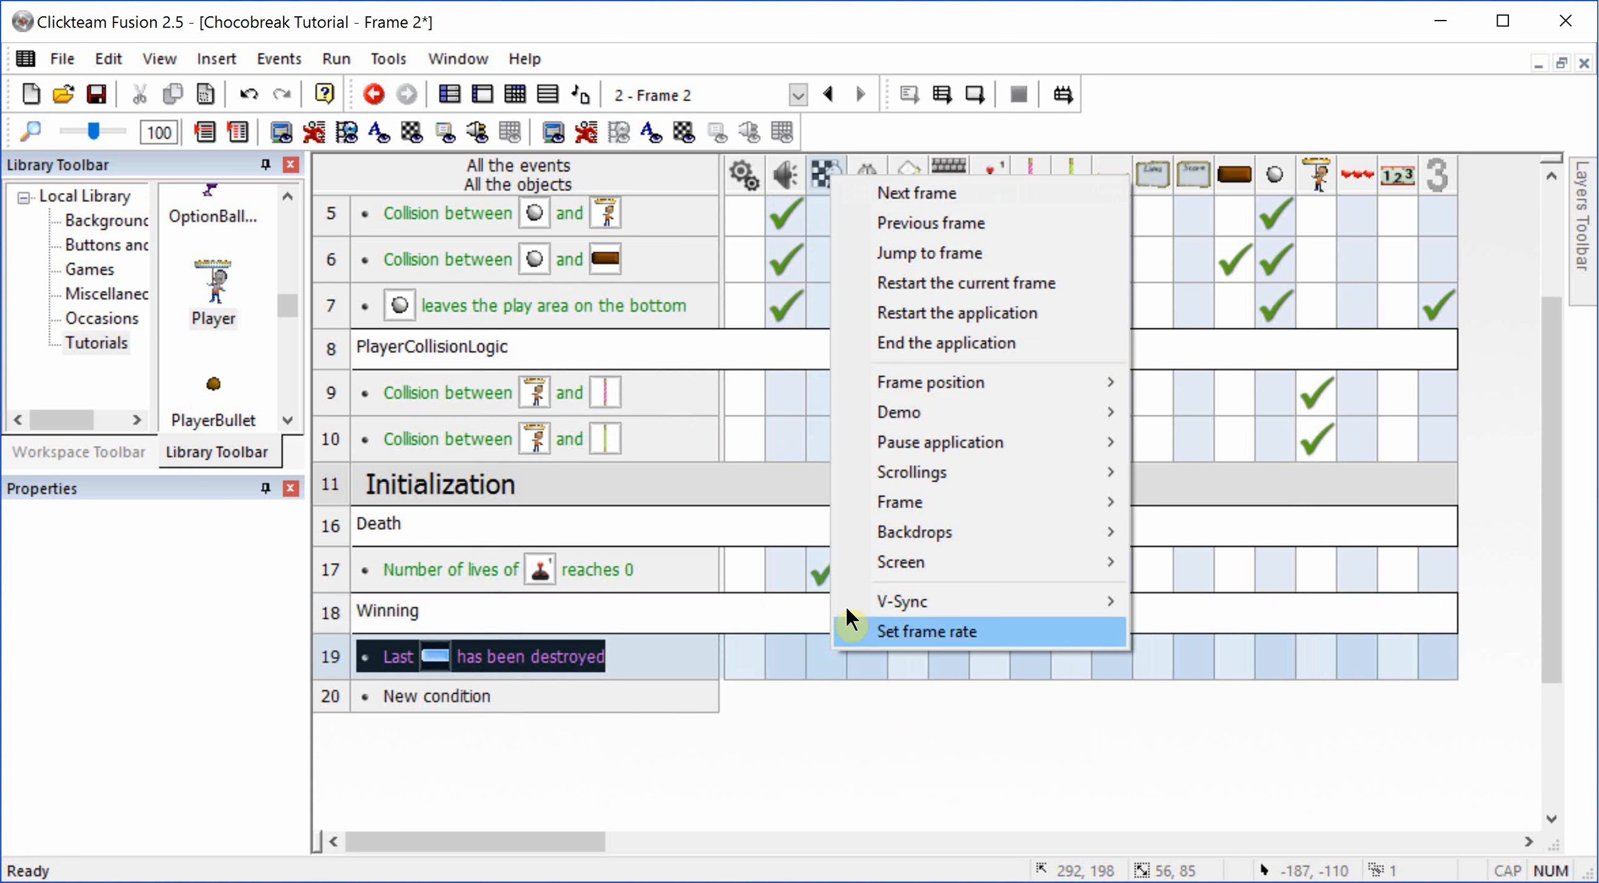
left_click(914, 255)
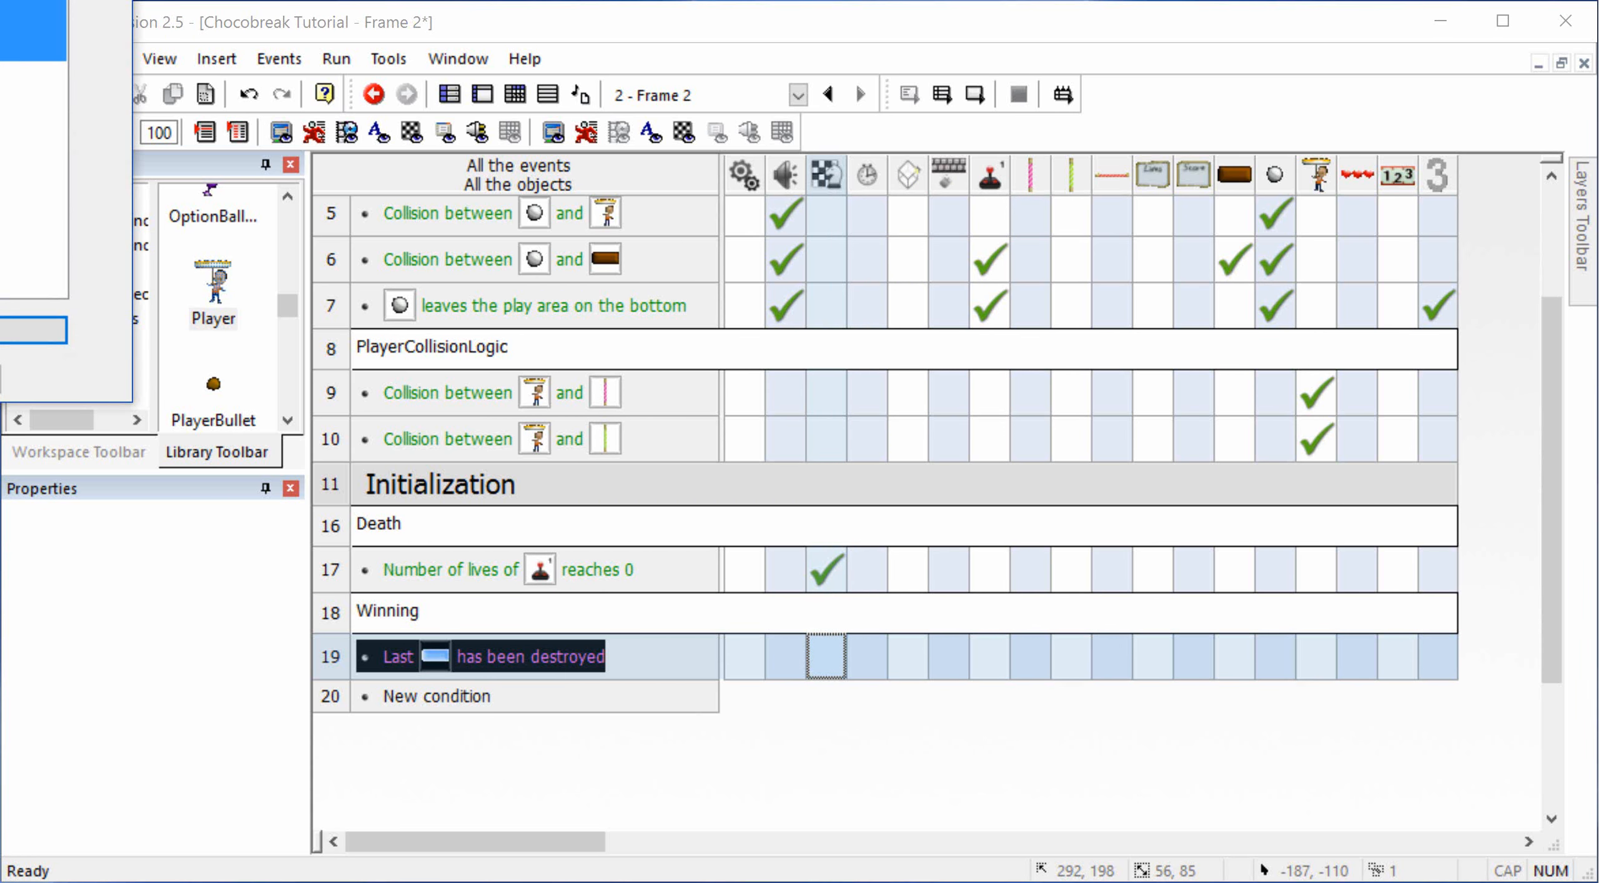
left_click(828, 654)
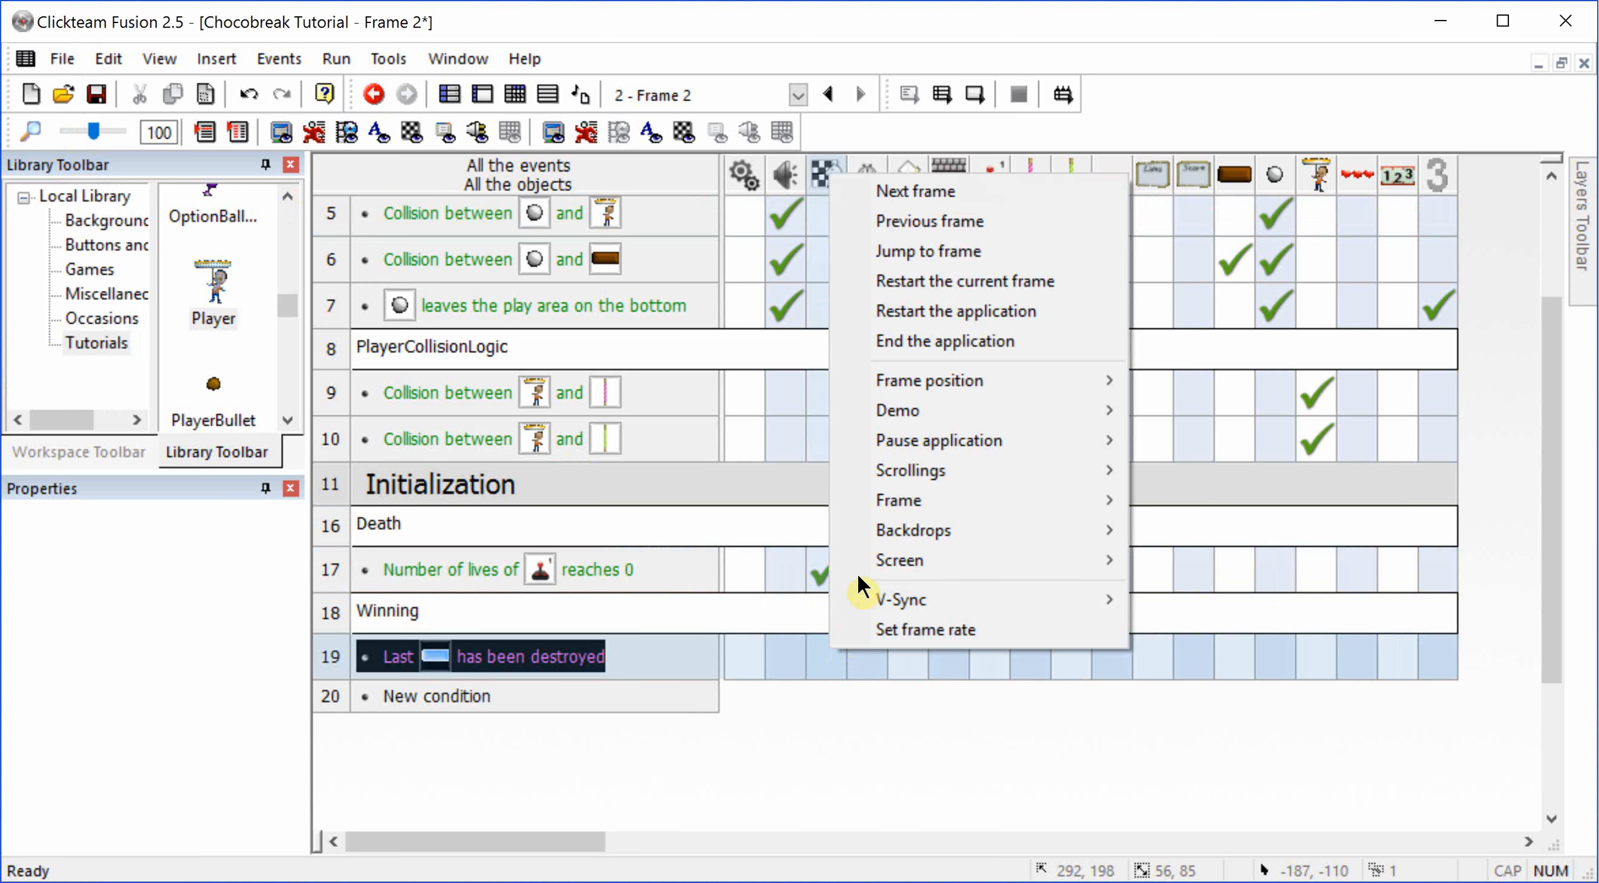
left_click(861, 194)
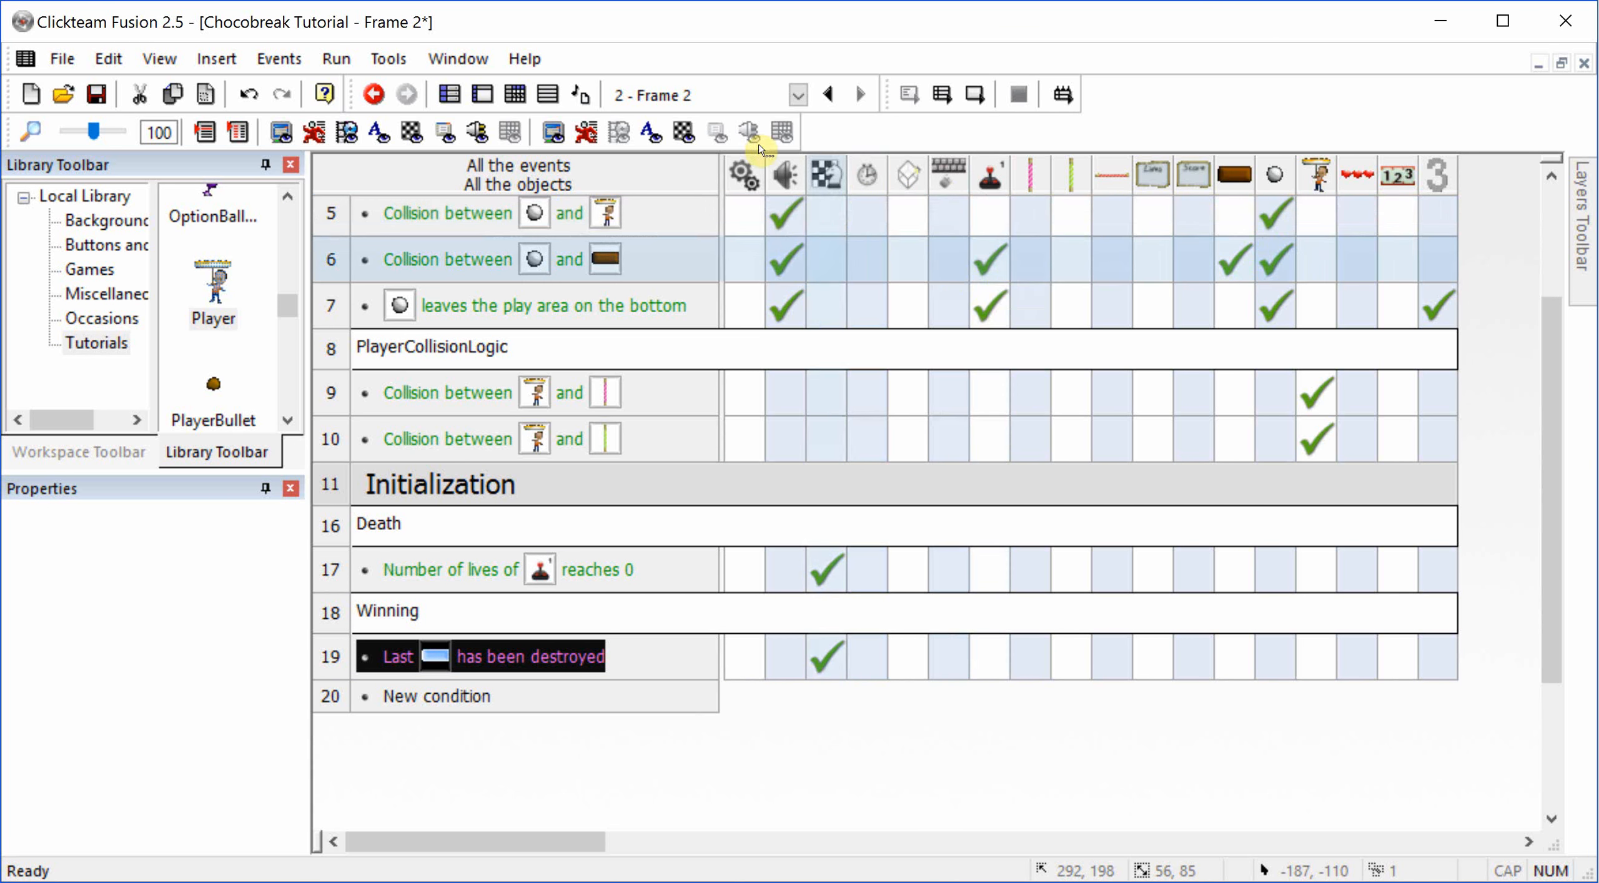
Step: Add a third frame in the storyboard and rename Frame 2 as GamePlay
left_click(449, 97)
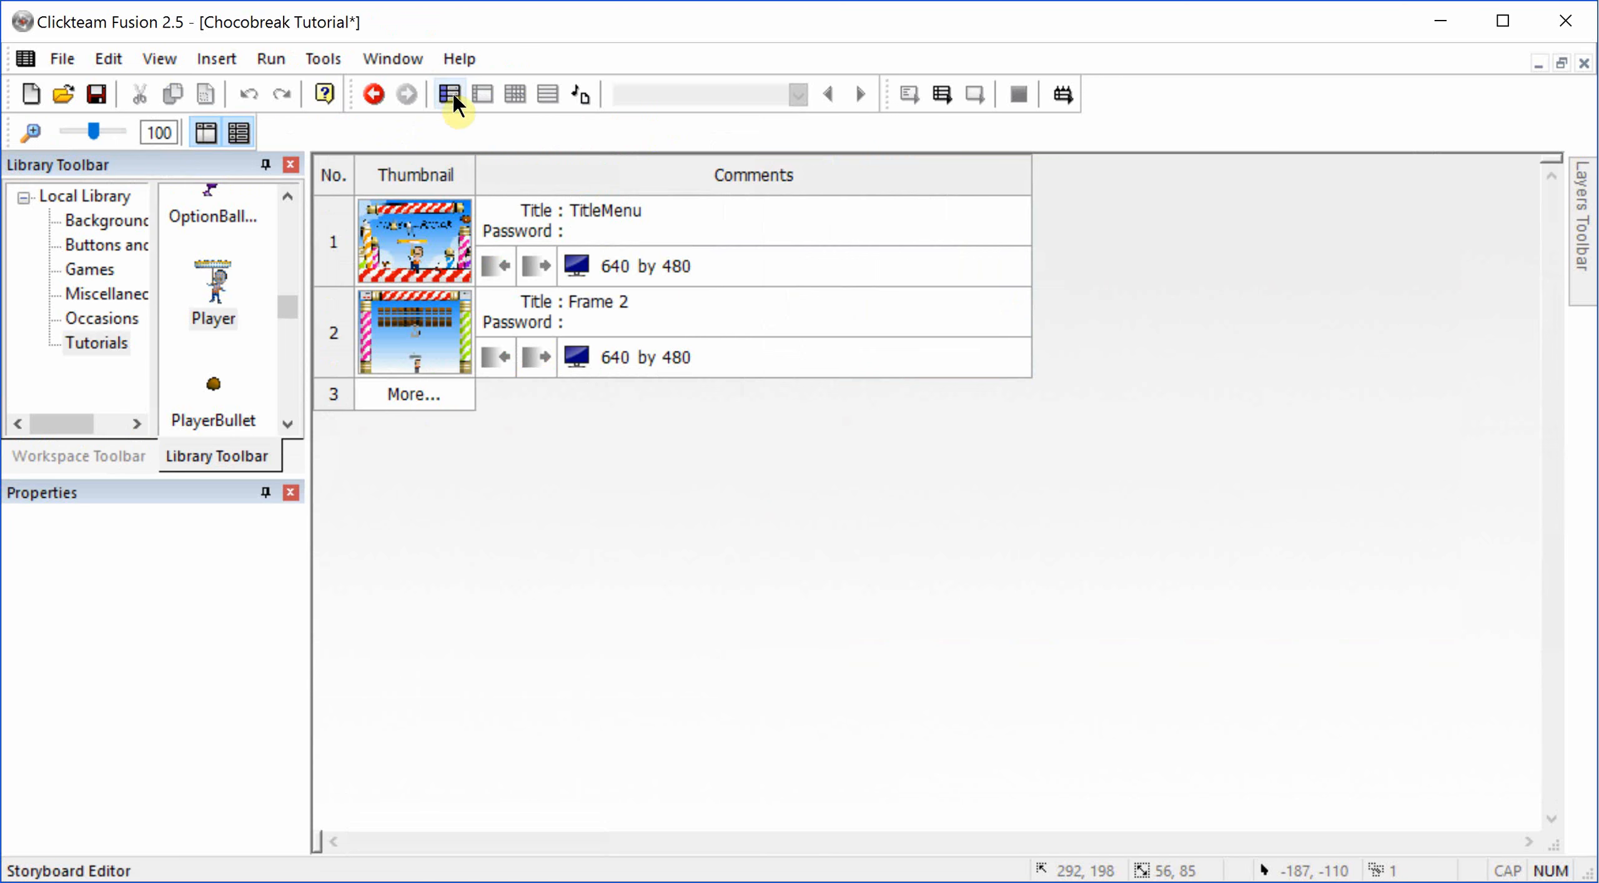
left_click(341, 397)
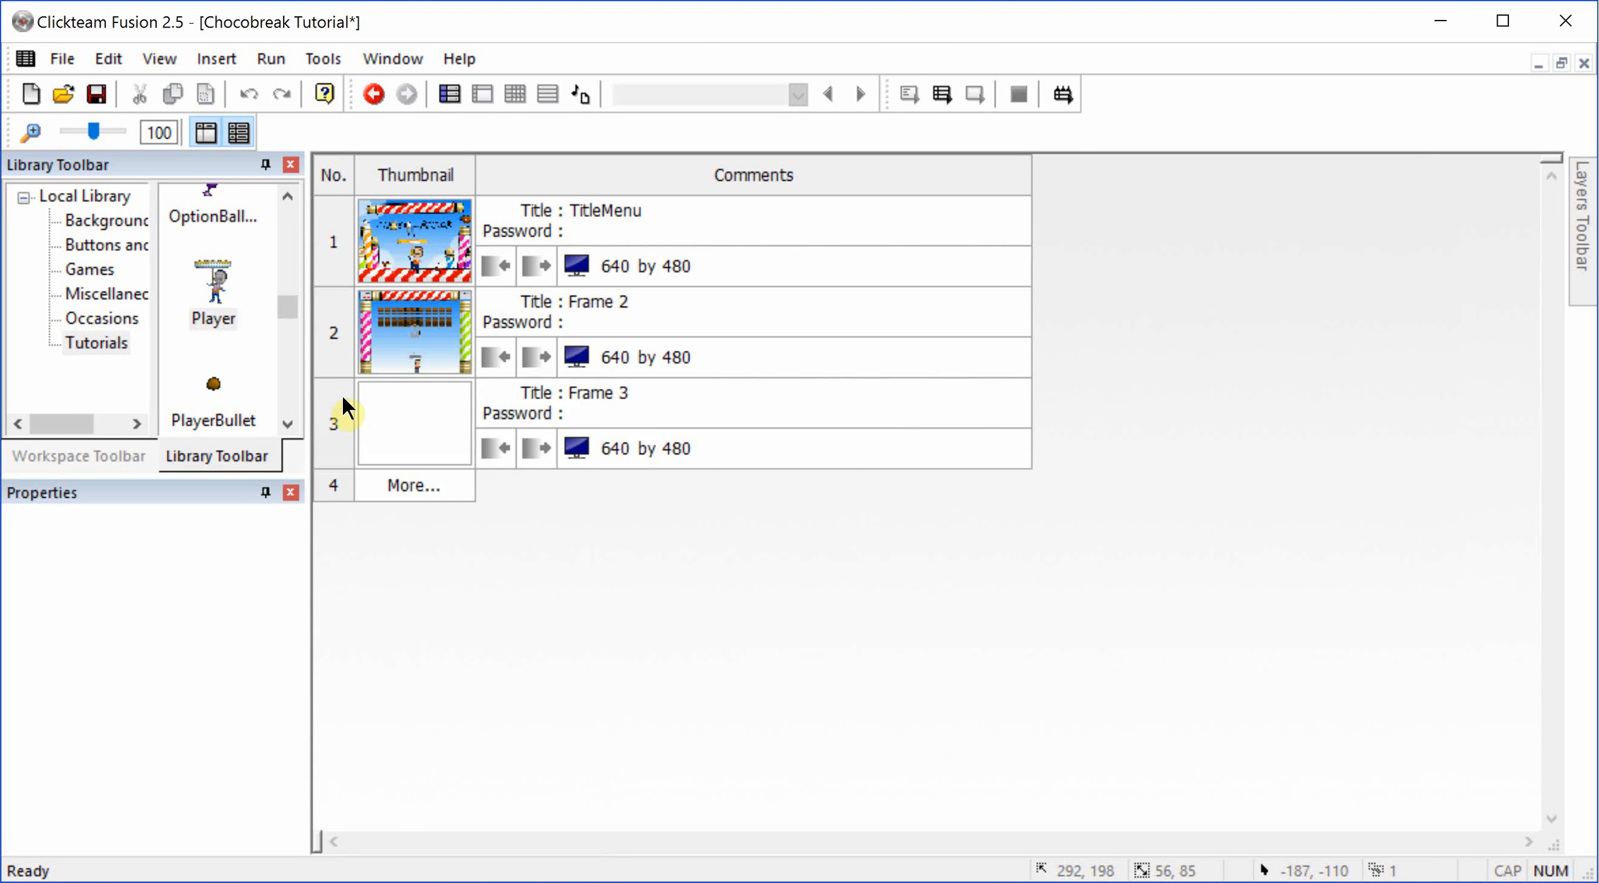
left_click(619, 203)
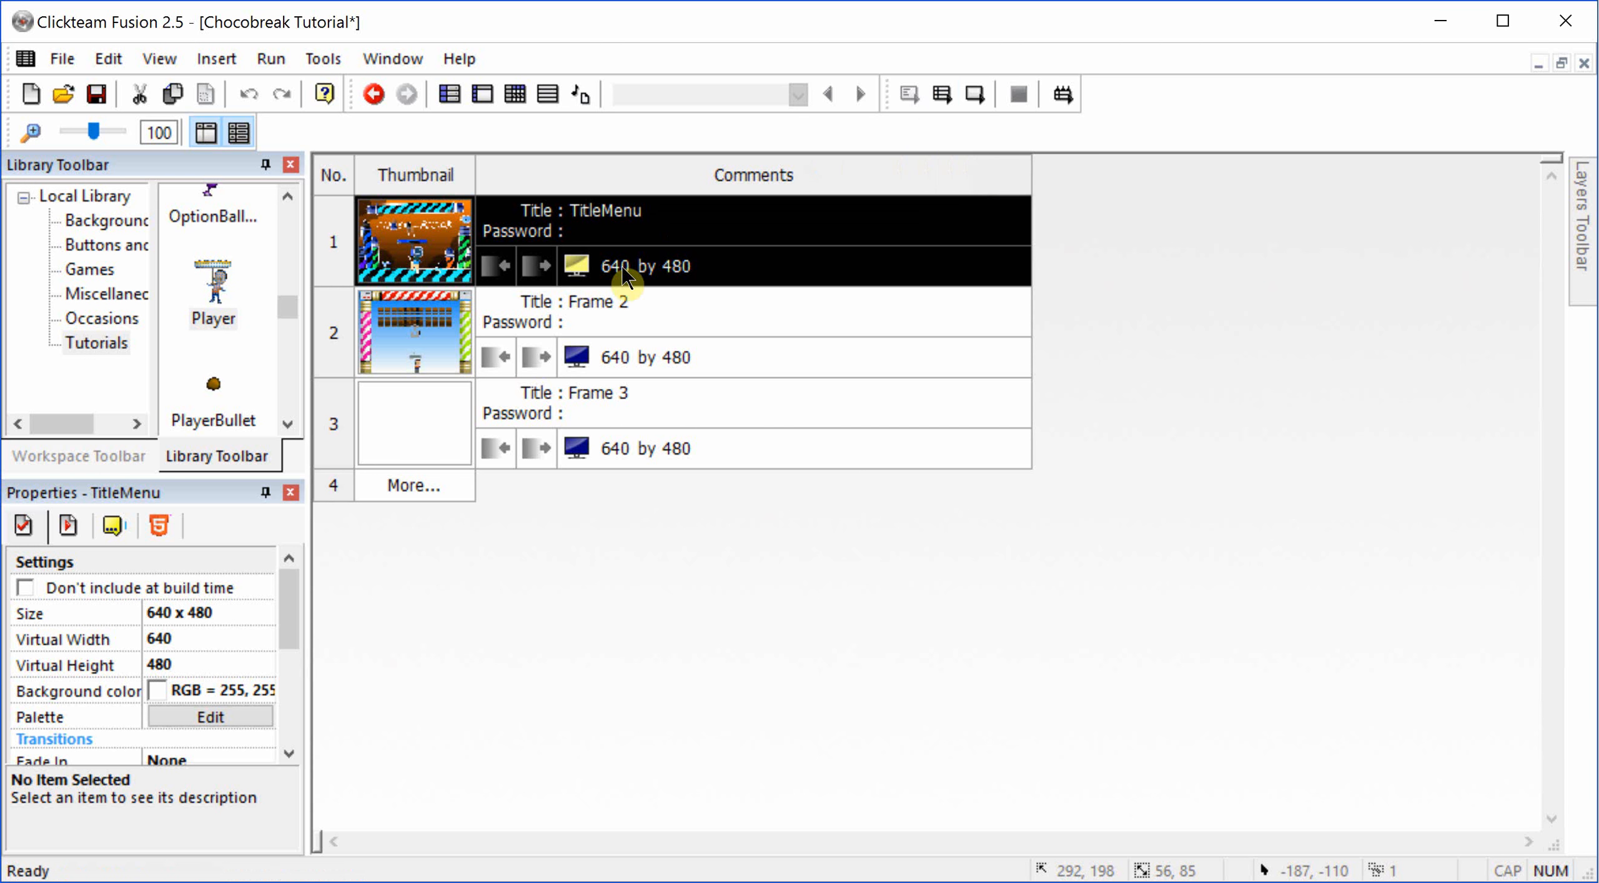
left_click(615, 302)
type("GamePlay")
key("Return")
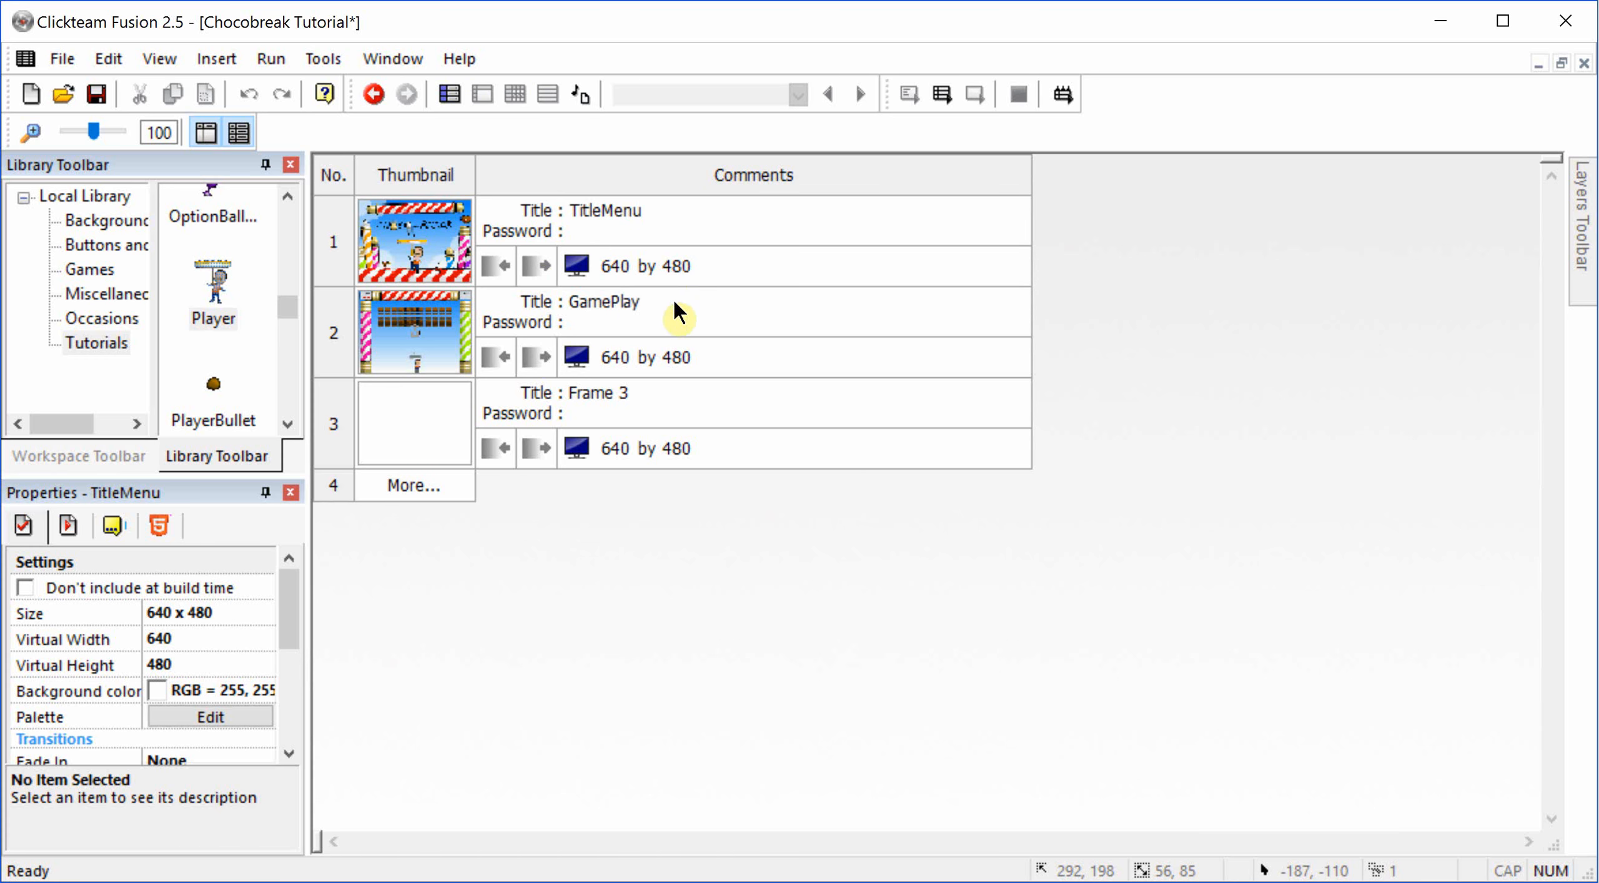
Step: Open the GamePlay frame, test-play it until all lives are lost to check the frame change, and close the game
double_click(374, 352)
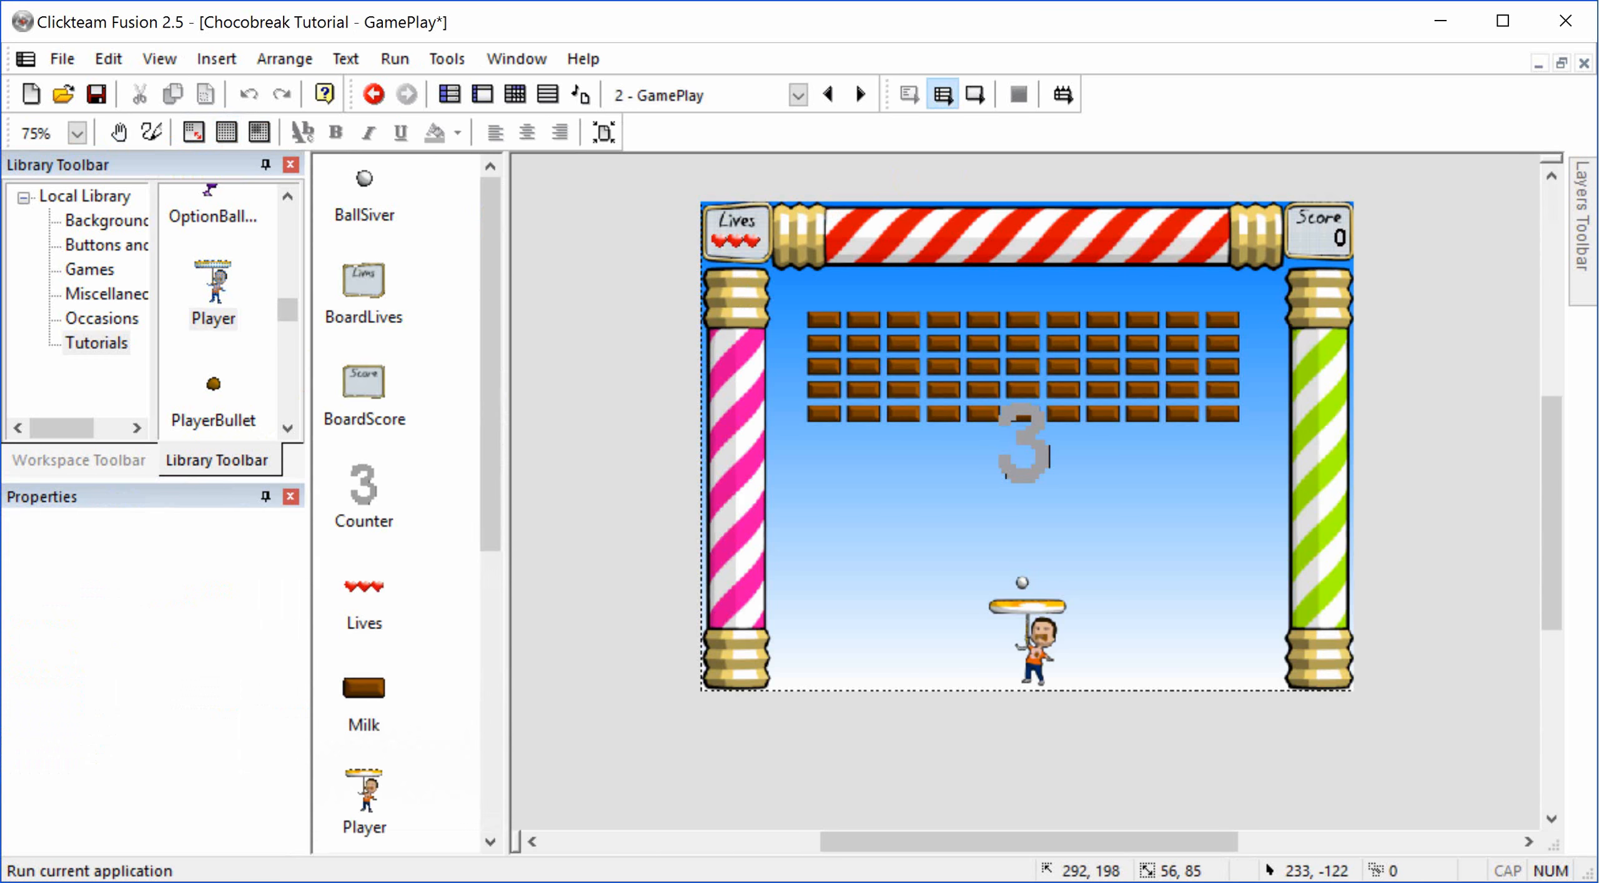
left_click(1062, 95)
left_click(794, 475)
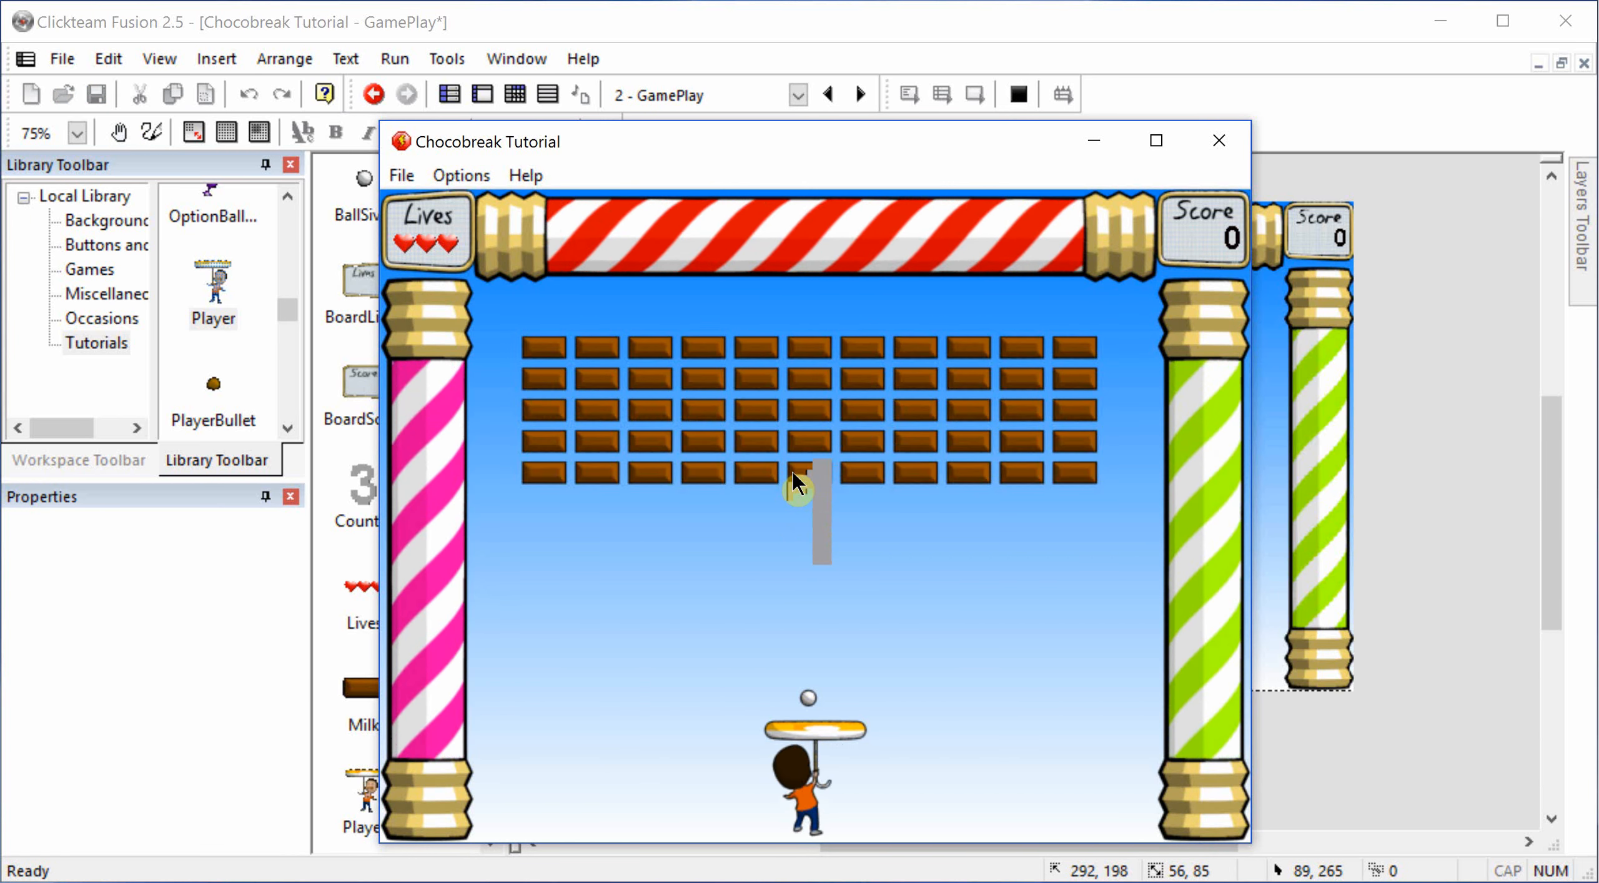
key("Left")
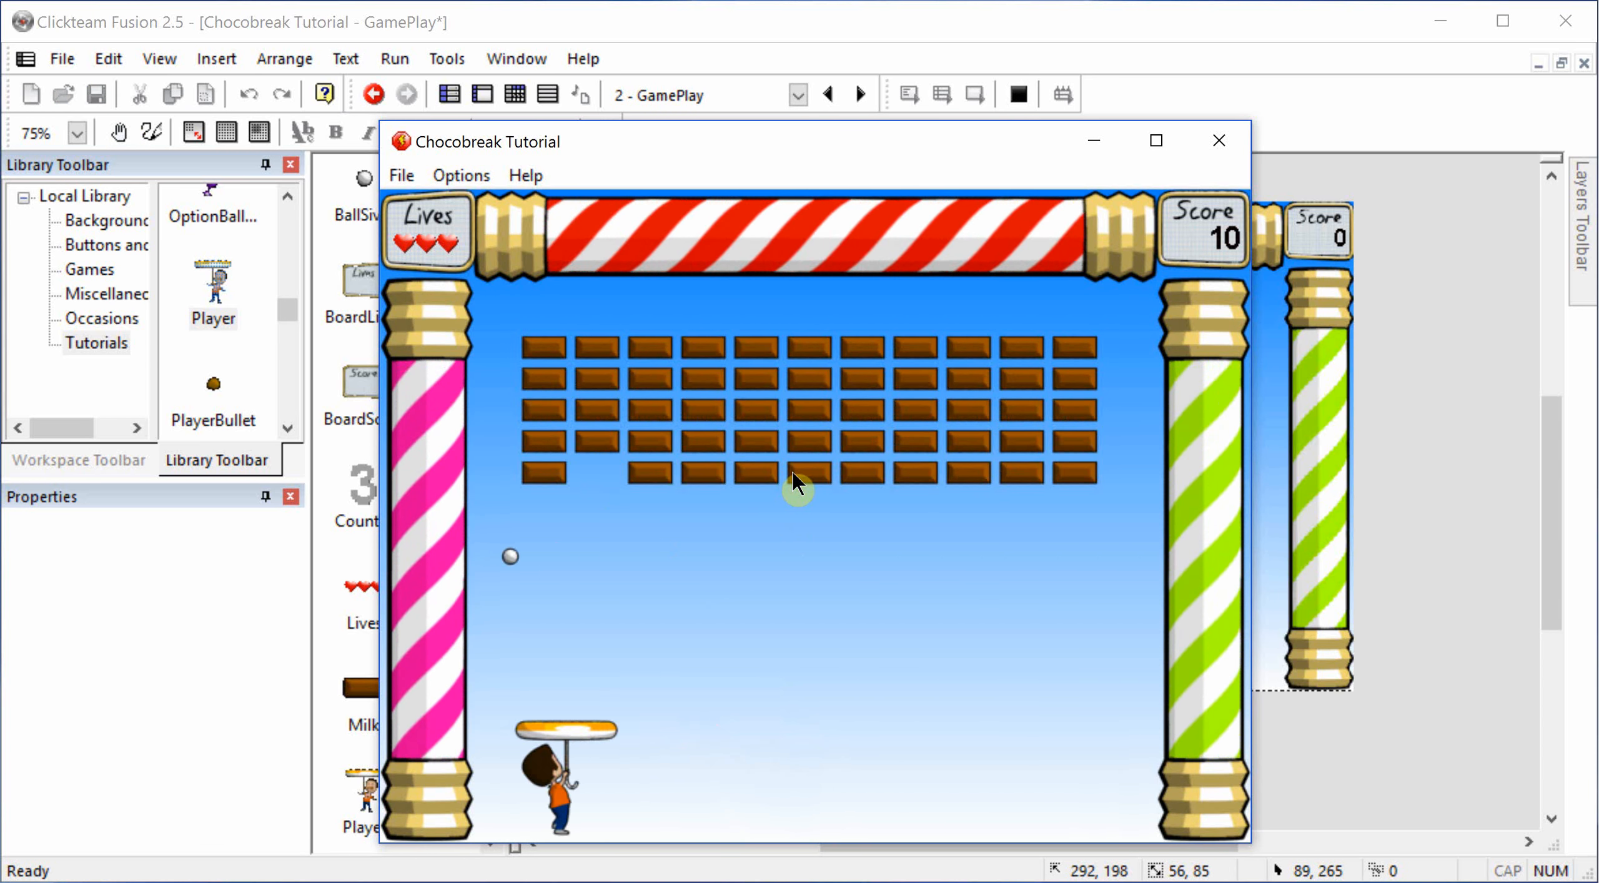
key("Right")
key("Left")
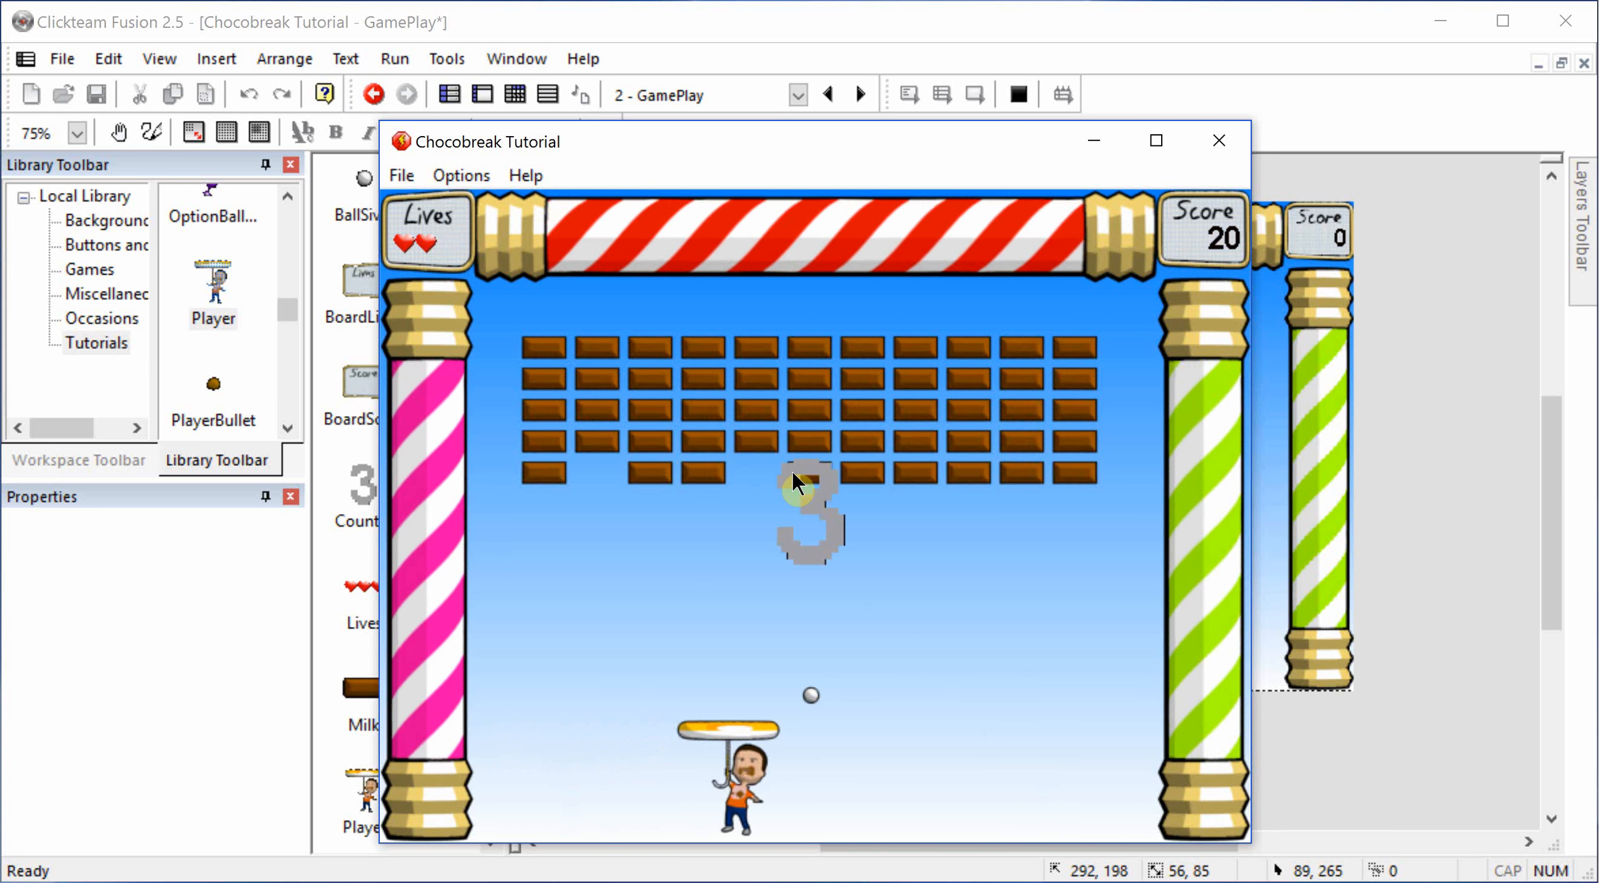
key("Right")
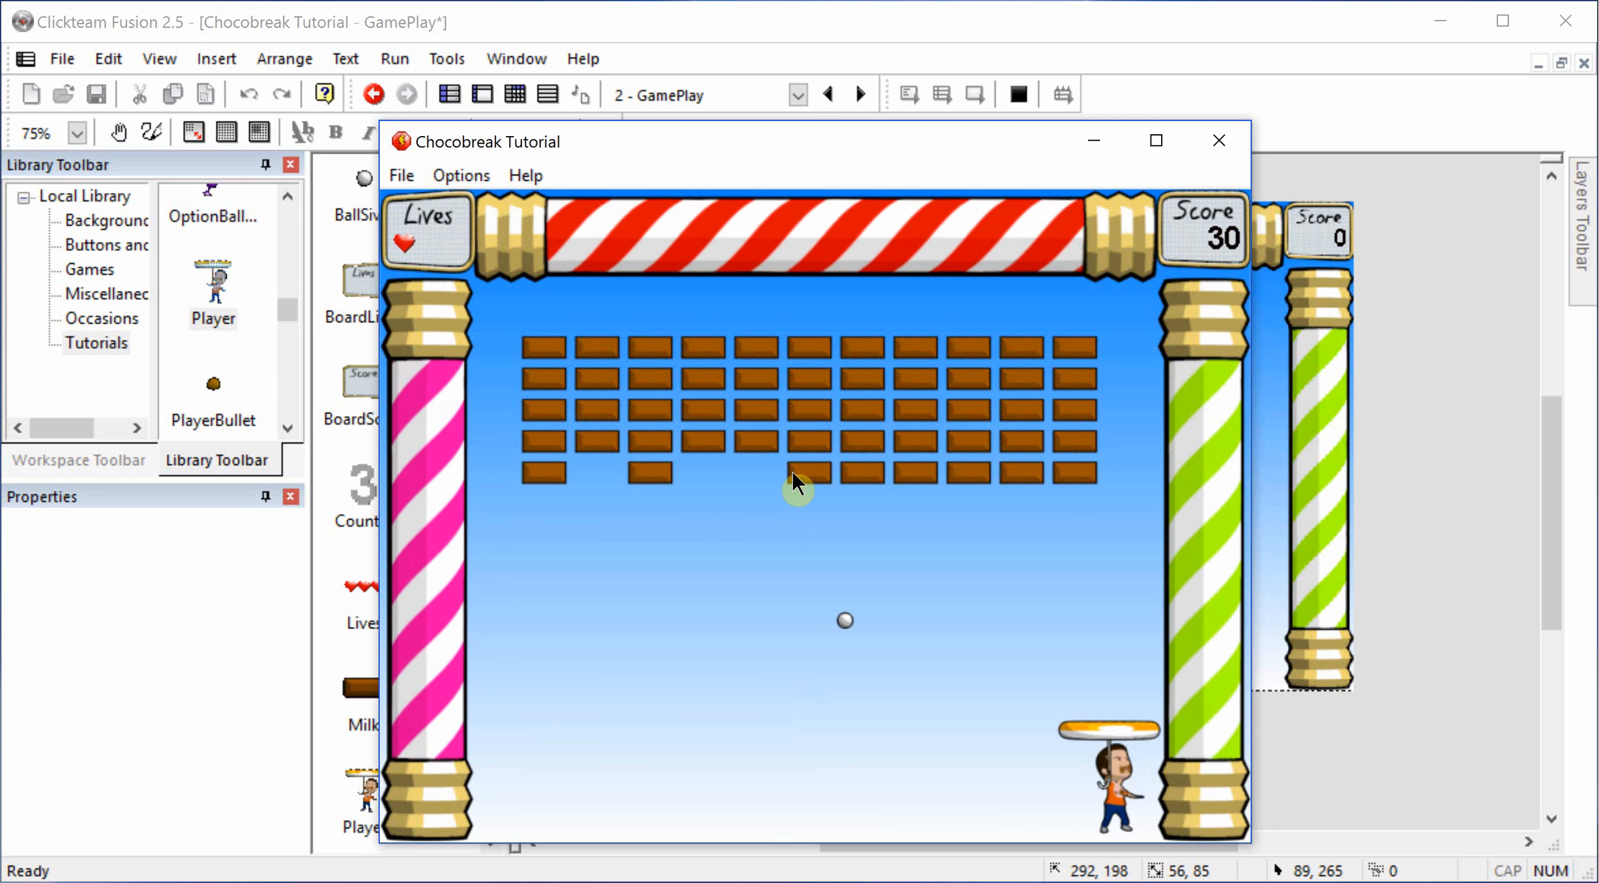
key("Left")
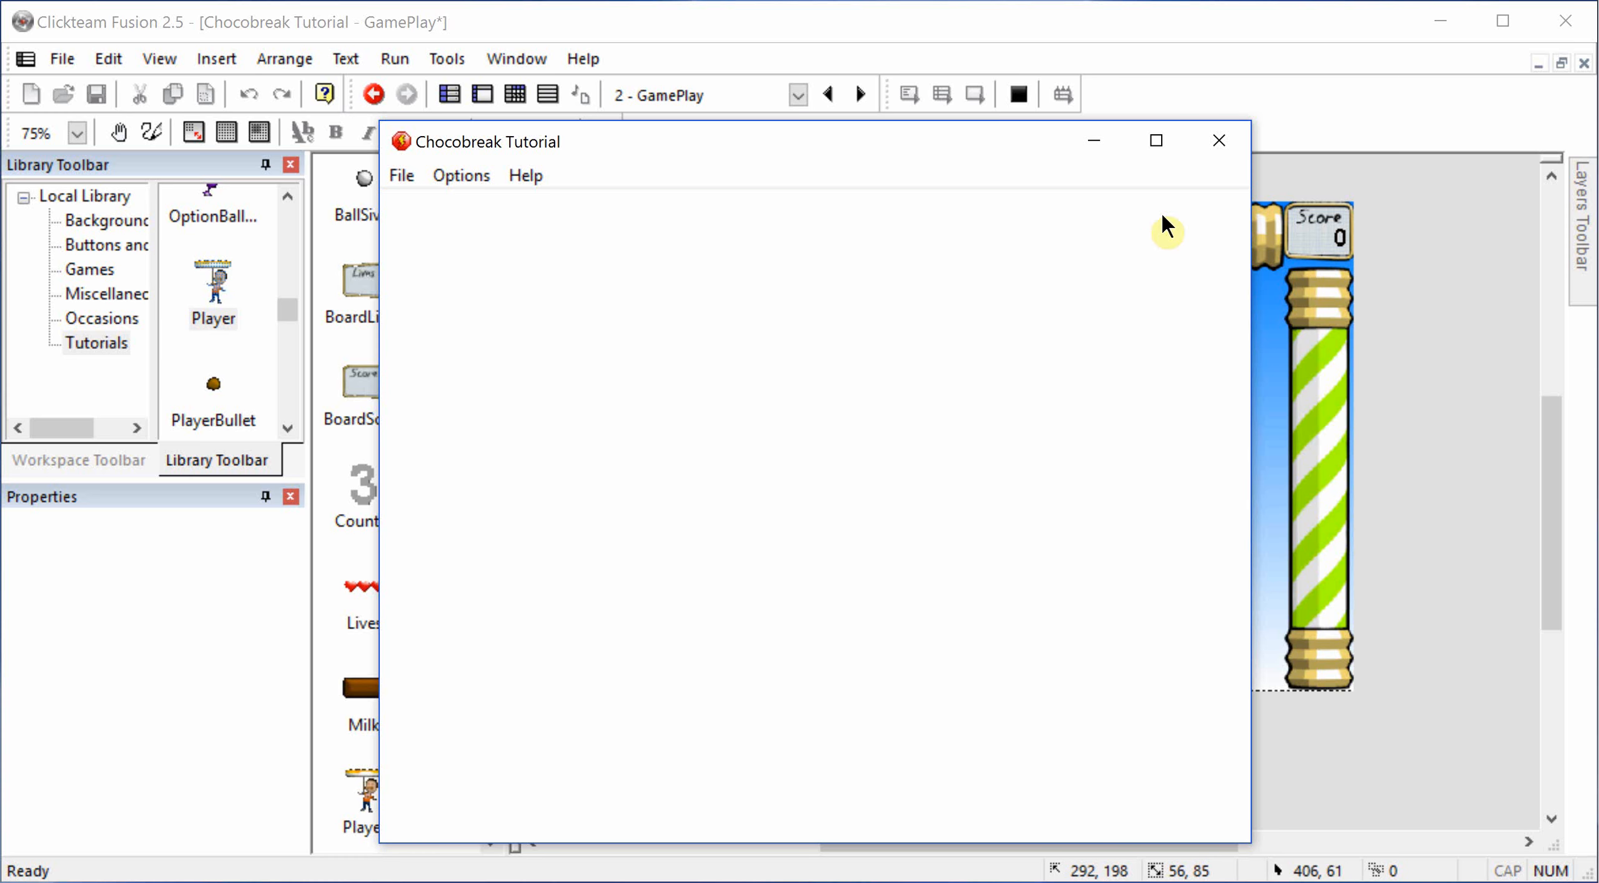
left_click(1217, 147)
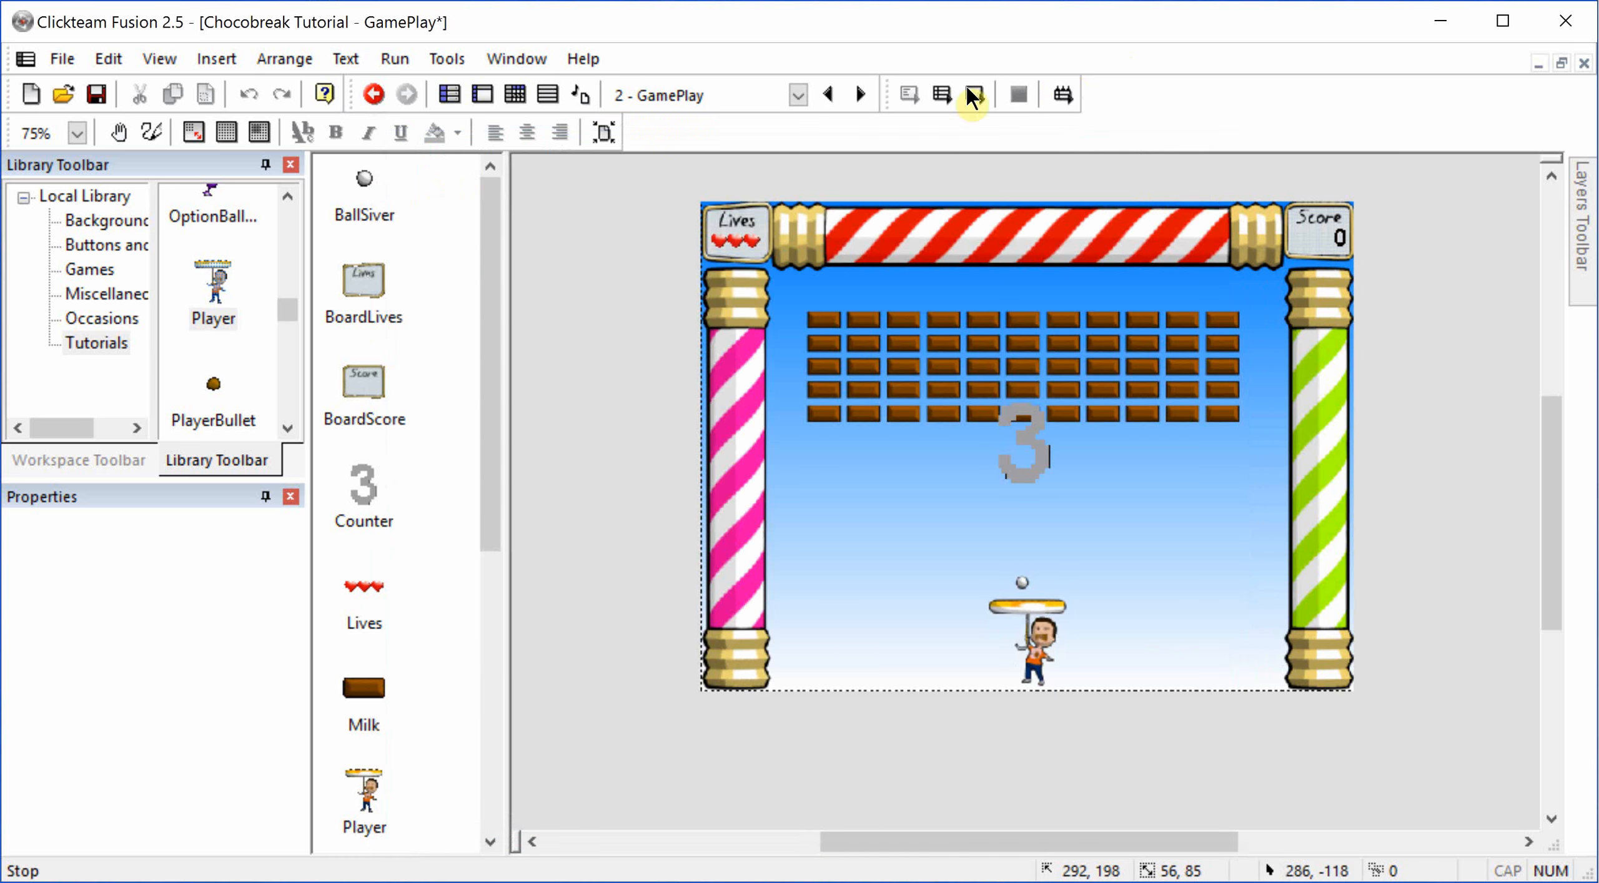
Step: Open the event editor of the GamePlay frame
left_click(511, 97)
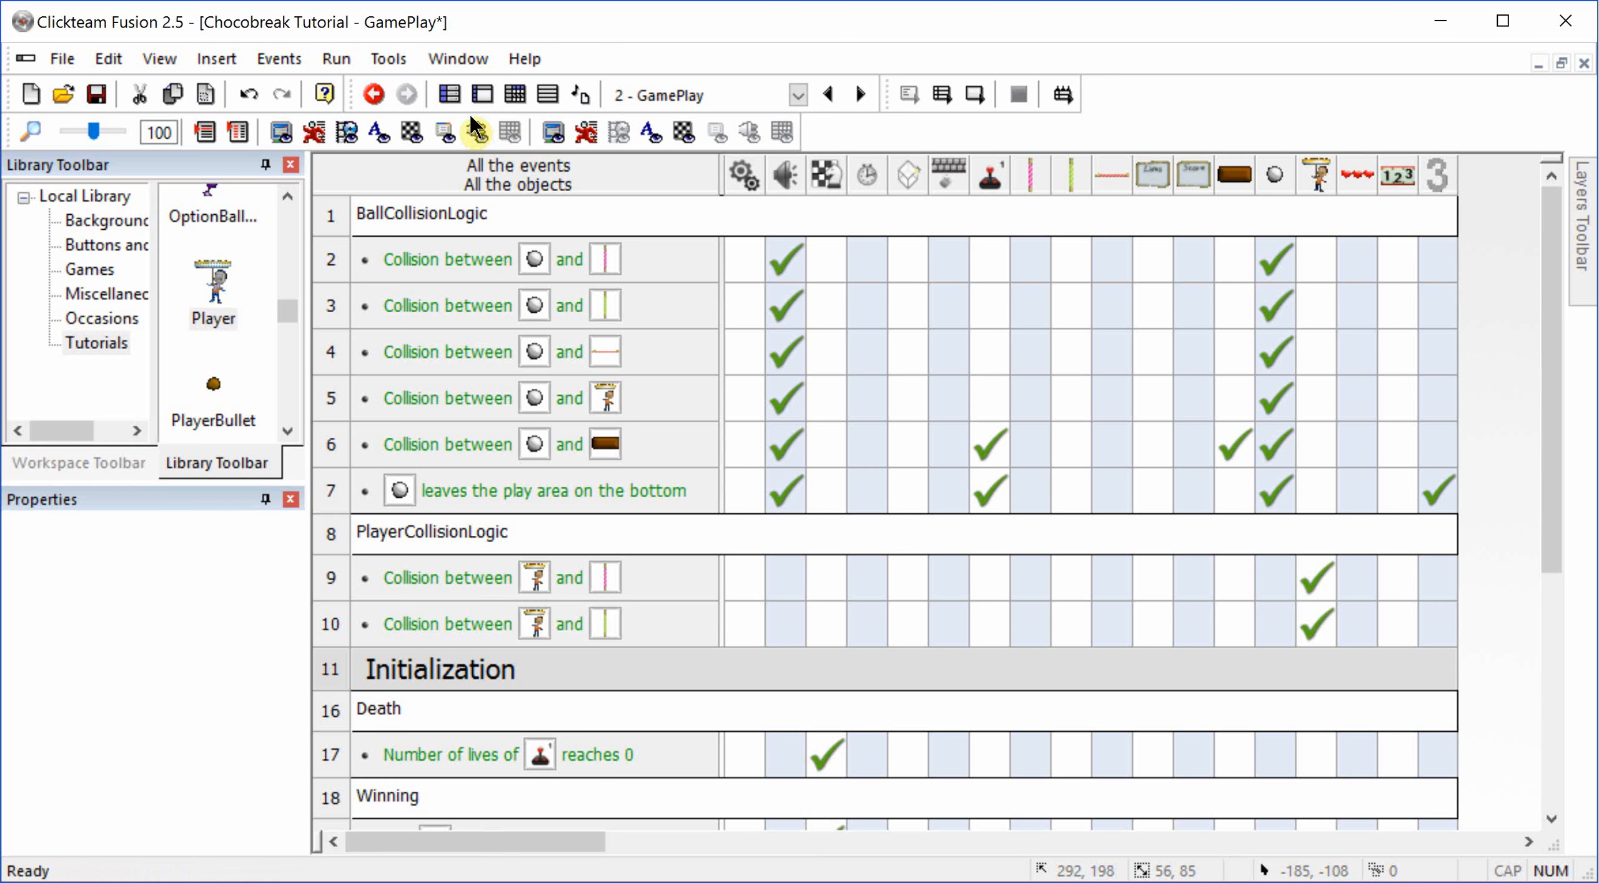